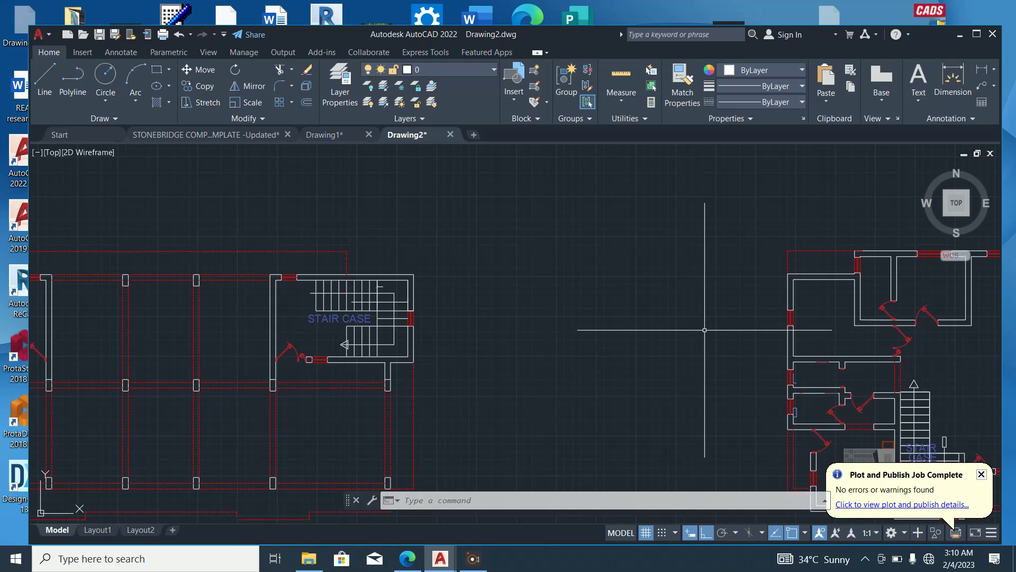
Draw a horizontal line from the midpoint of the wall end beside the right staircase's top-wall window to beyond the ground floor plan's right side
scroll(705, 329, "down", 5)
scroll(643, 310, "up", 4)
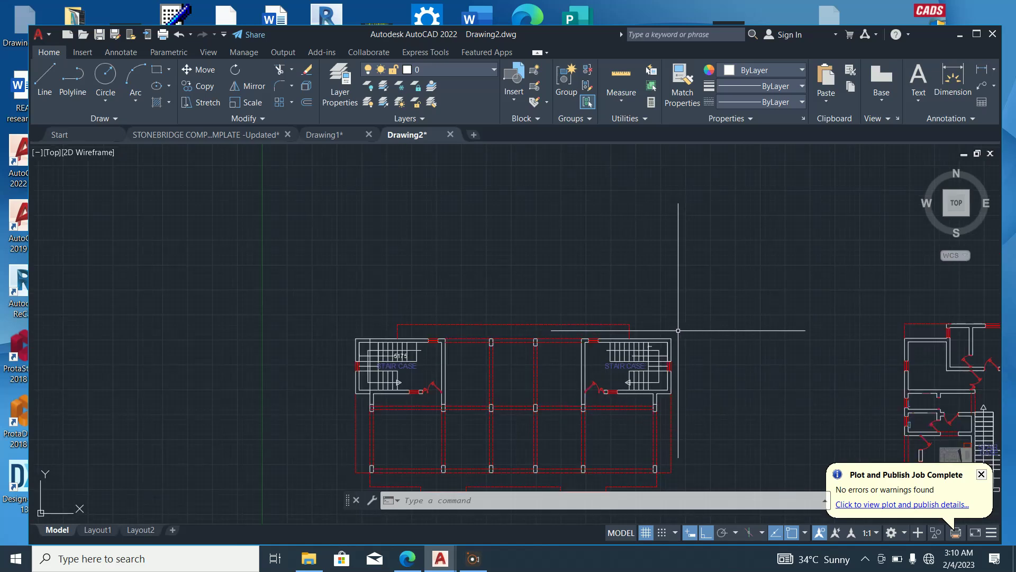
left_click(45, 79)
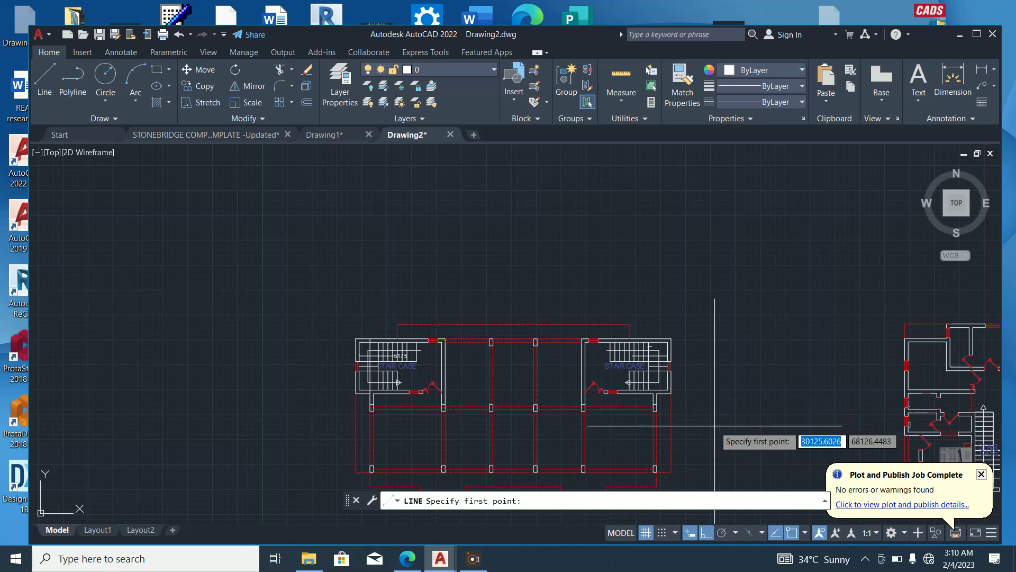
scroll(603, 333, "up", 6)
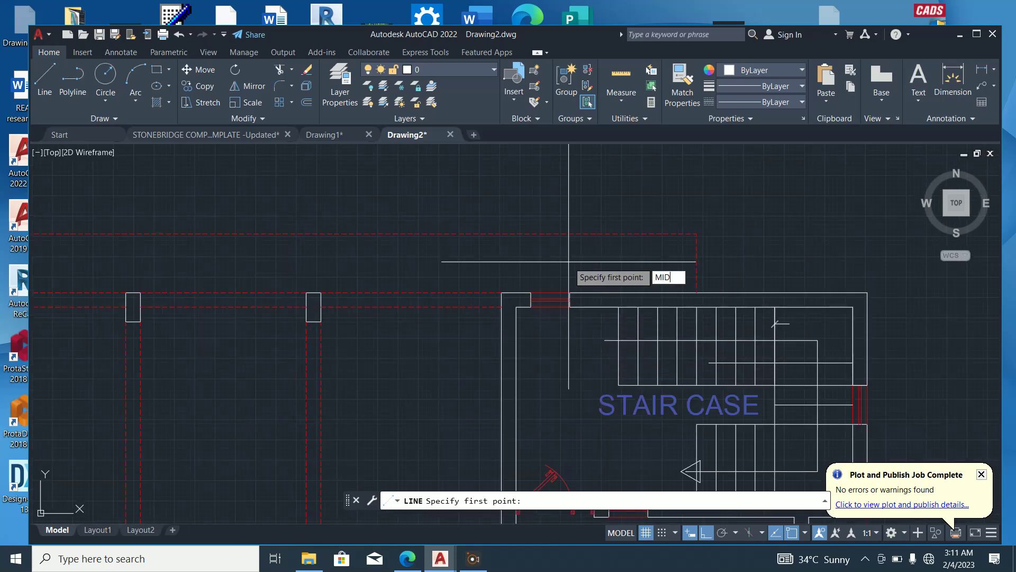
key("Return")
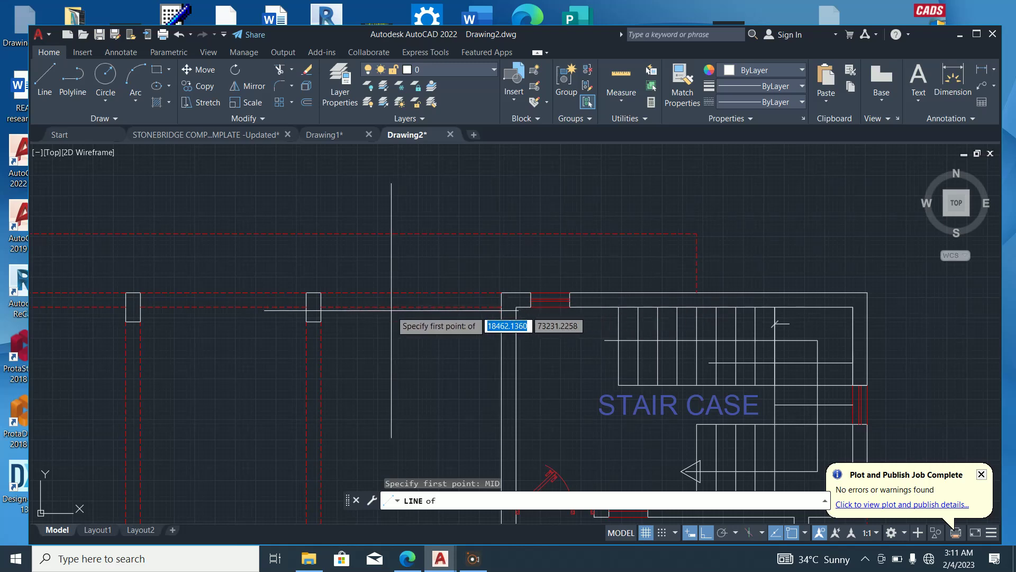
scroll(574, 315, "up", 4)
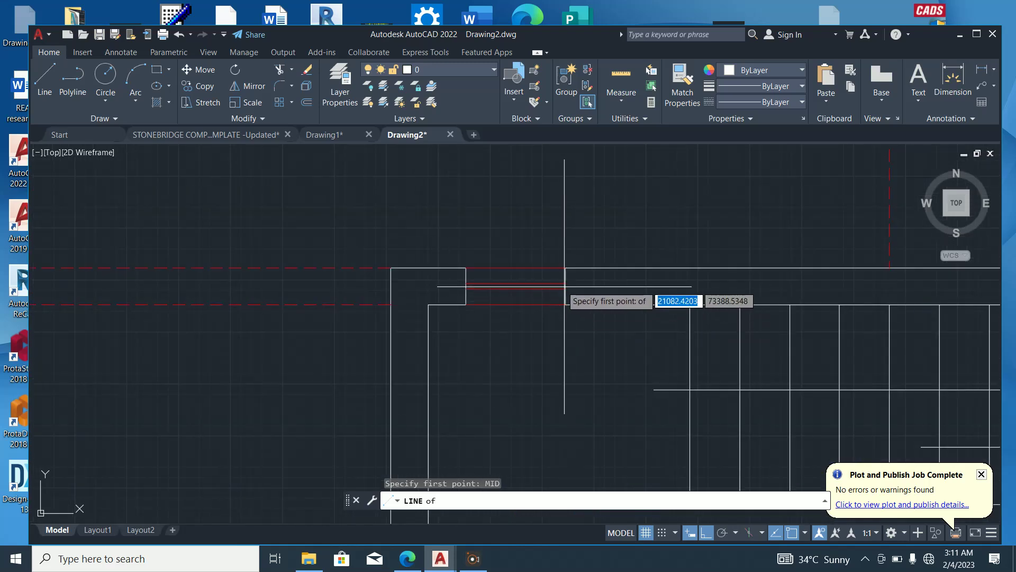
left_click(562, 295)
scroll(442, 295, "down", 4)
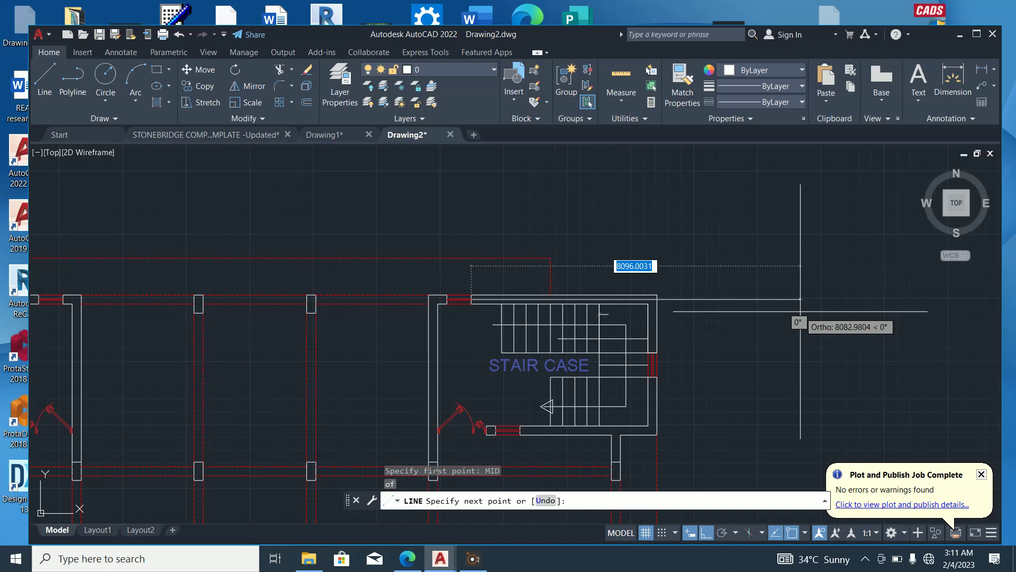
left_click(771, 303)
Continue the top-wall line back horizontally across the ground floor plan to beyond the left staircase and finish it
scroll(847, 311, "down", 8)
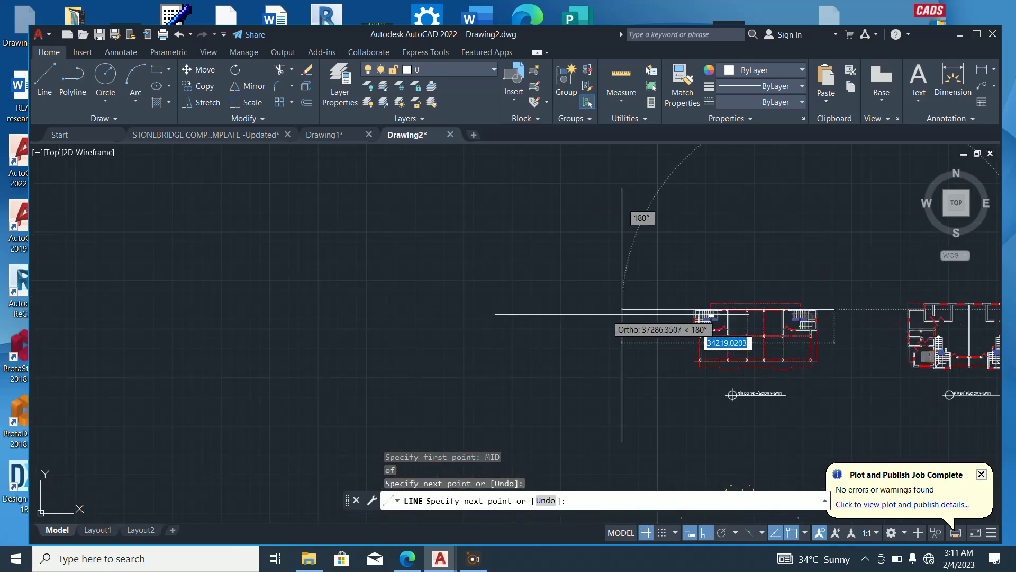
scroll(641, 315, "up", 6)
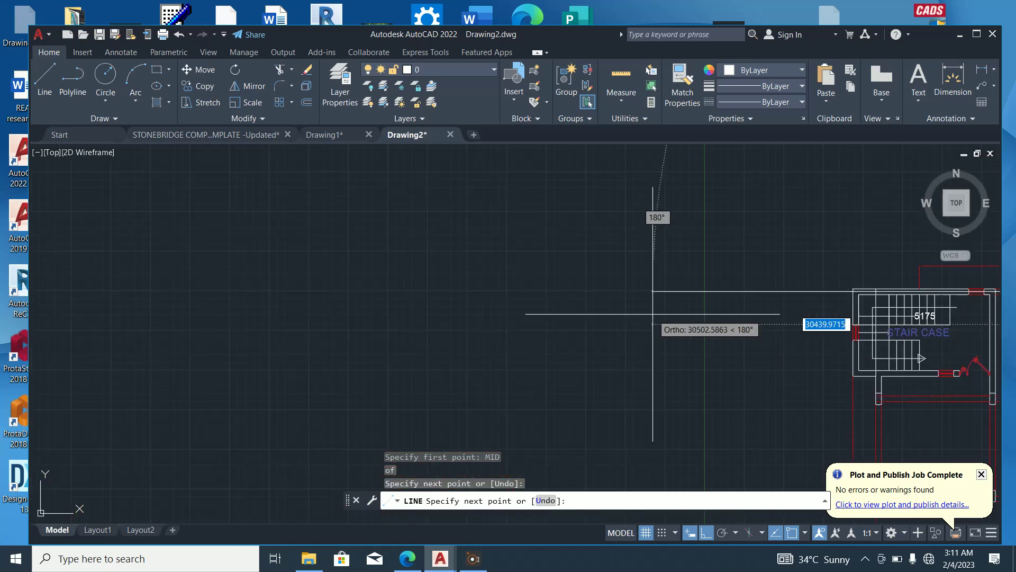
left_click(796, 320)
scroll(796, 299, "down", 5)
key("Escape")
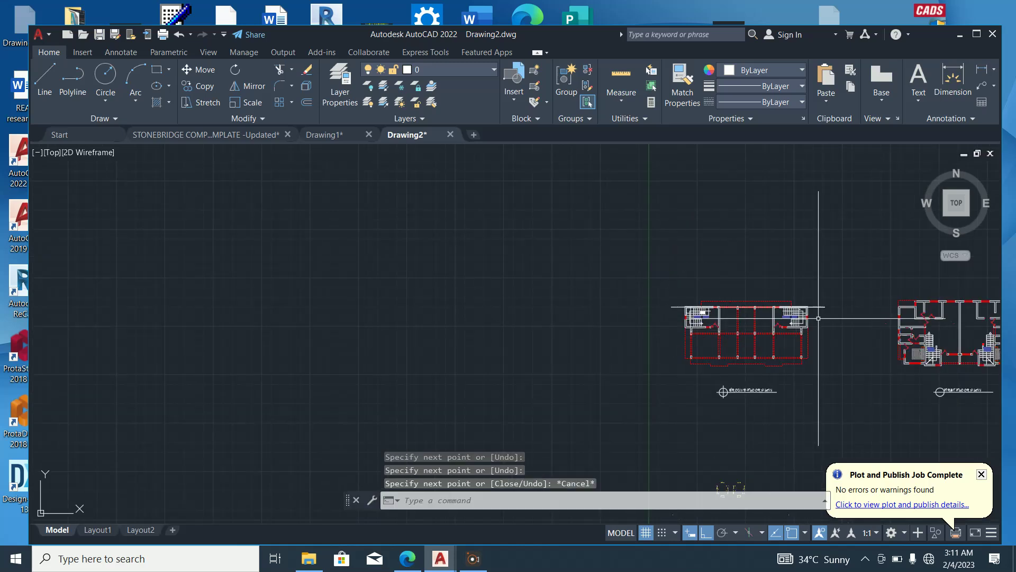
Draw a horizontal line from the midpoint of the left staircase's lower wall end at the window to beyond the plan's left side
scroll(802, 315, "up", 4)
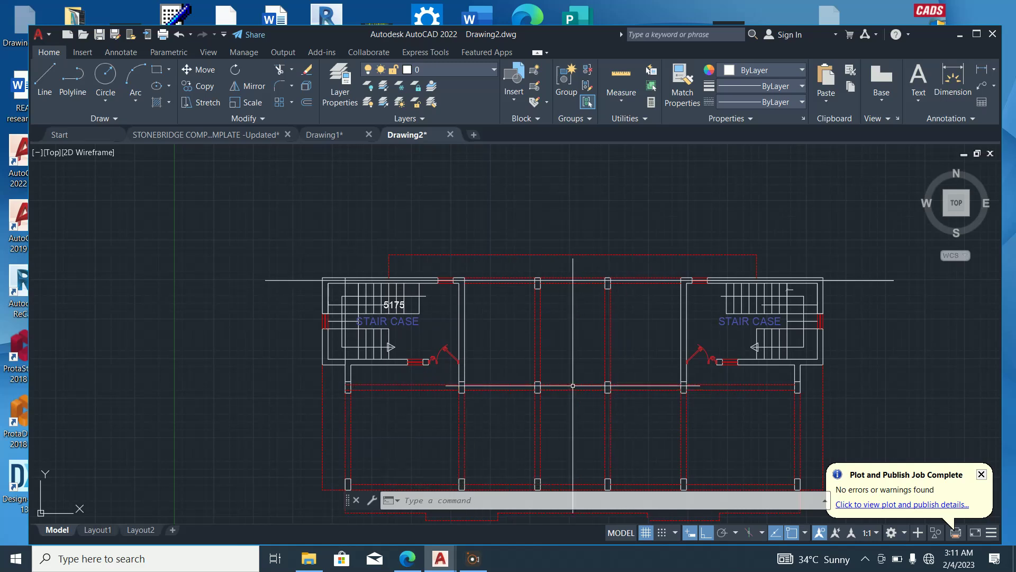
scroll(349, 364, "up", 4)
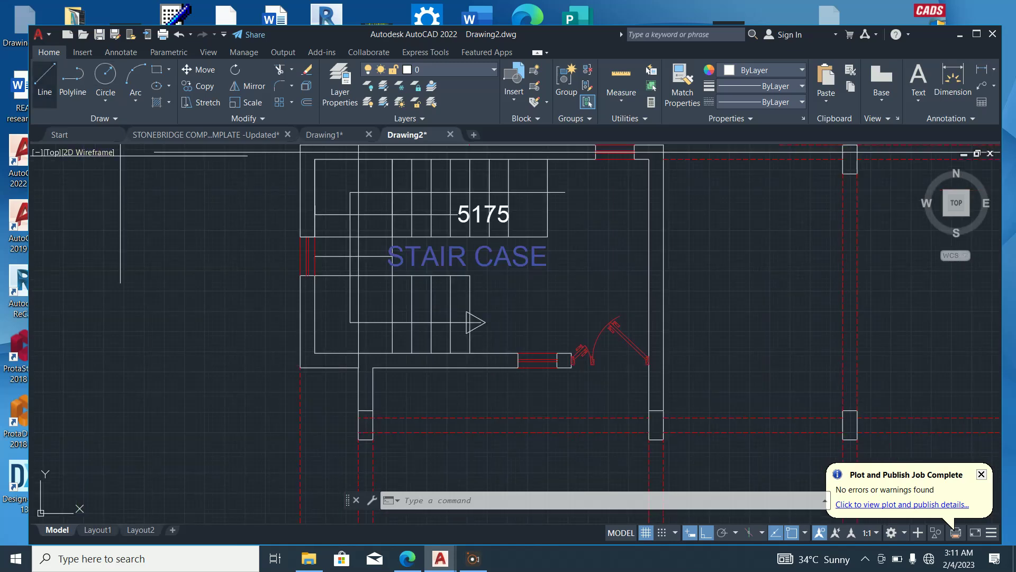
type("l")
key("Return")
type("M")
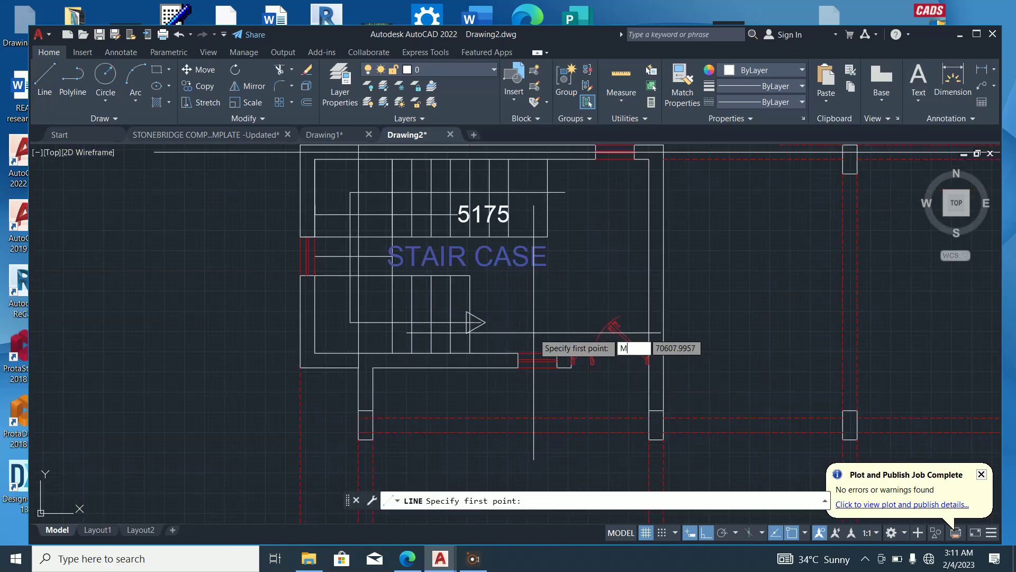
type("ID")
key("Return")
scroll(499, 379, "up", 4)
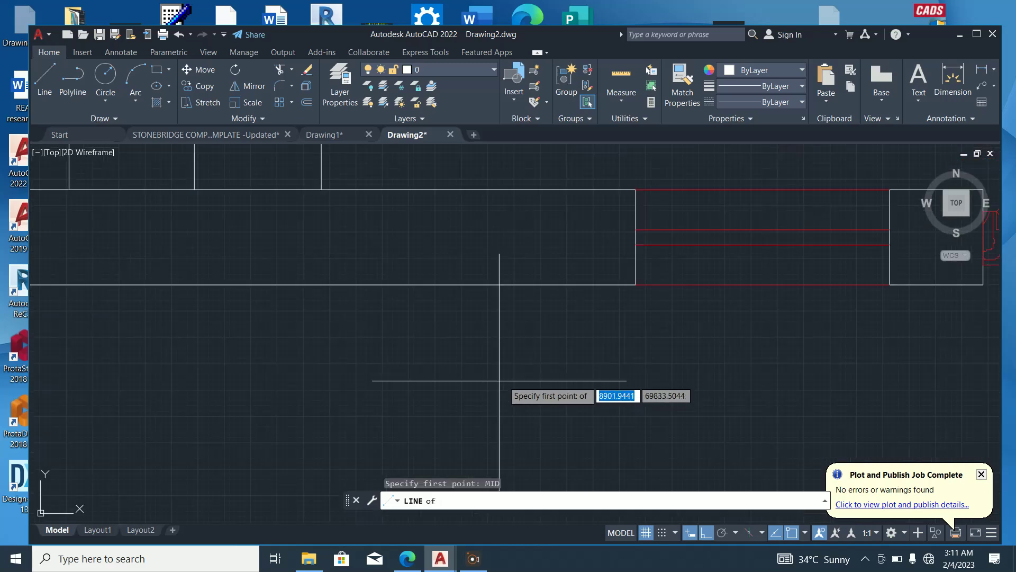
left_click(636, 236)
scroll(666, 324, "down", 3)
scroll(664, 336, "down", 4)
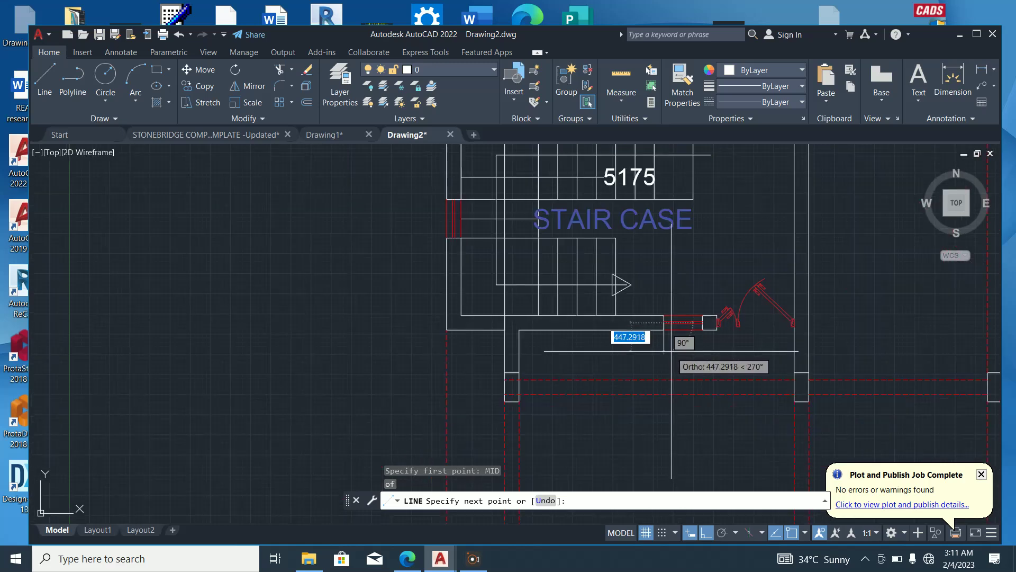
scroll(633, 351, "down", 3)
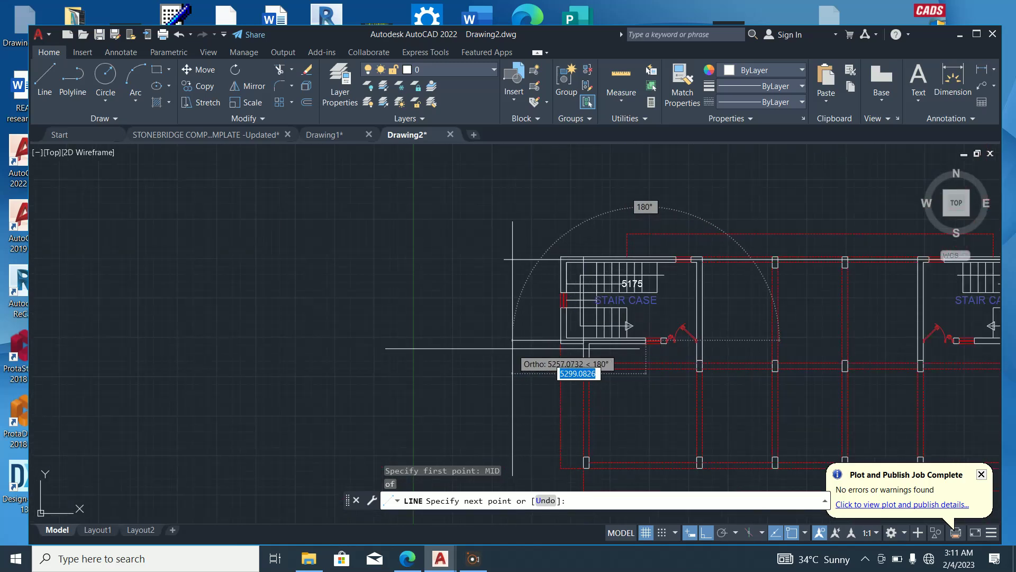
left_click(504, 343)
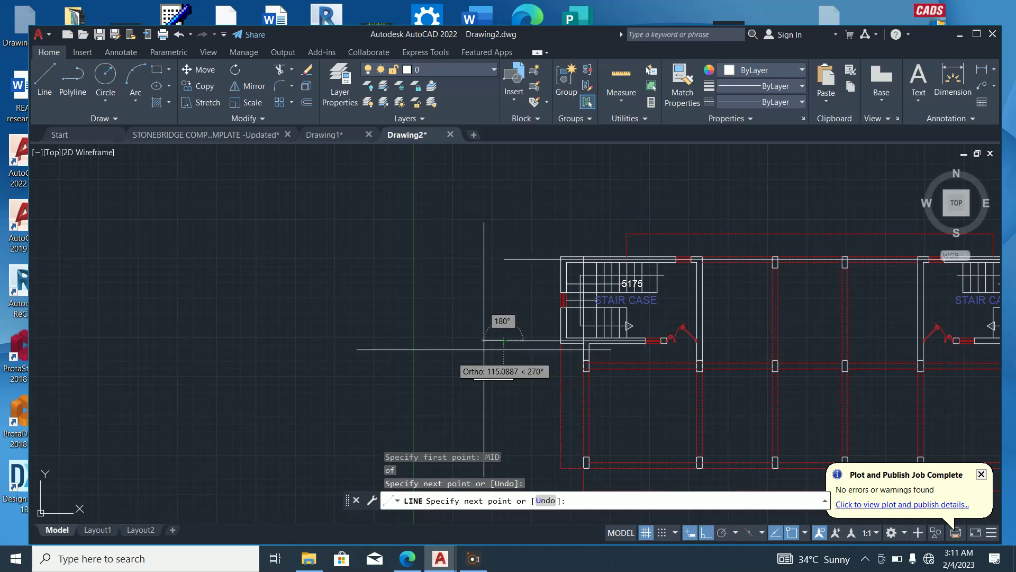
Extend the lower staircase wall line back across the plan to align with the top line's right end and finish it
scroll(381, 367, "down", 6)
scroll(569, 367, "up", 4)
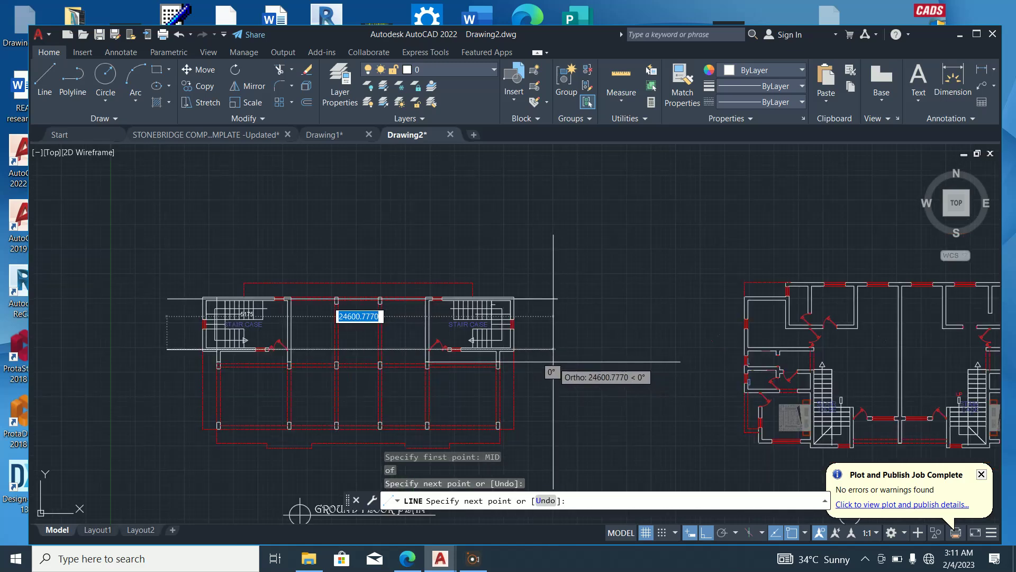
left_click(559, 359)
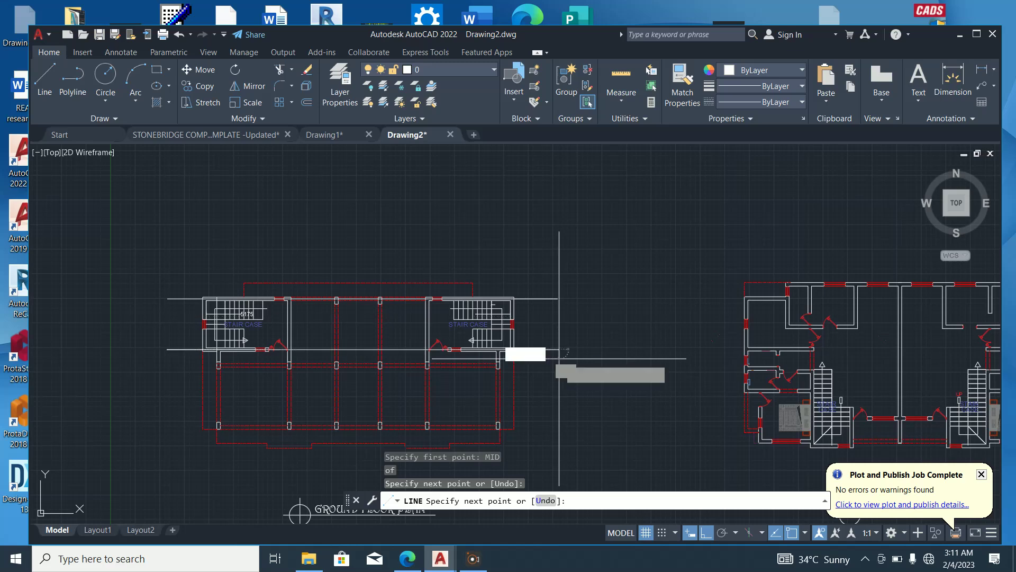
key("Escape")
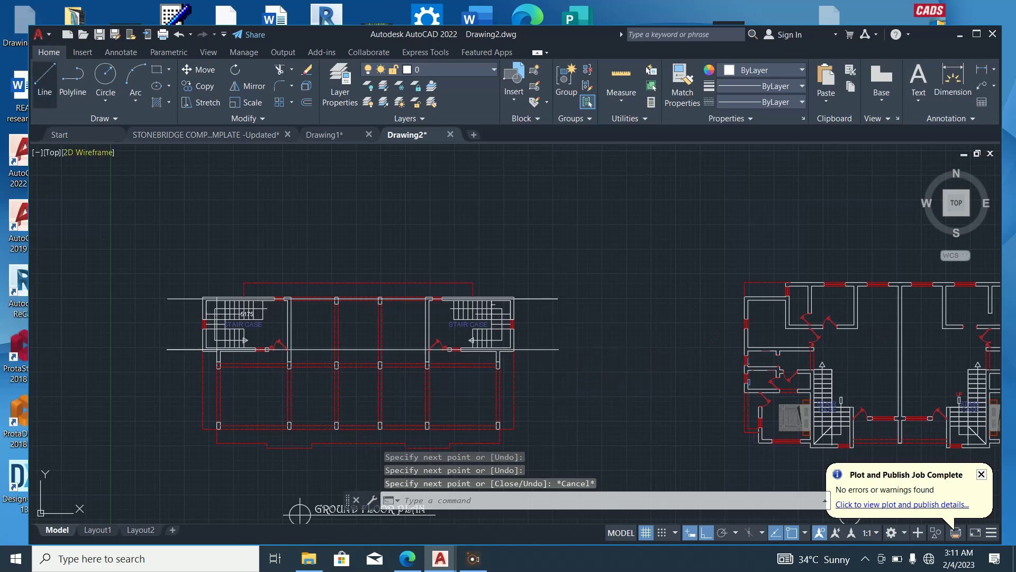
left_click(45, 80)
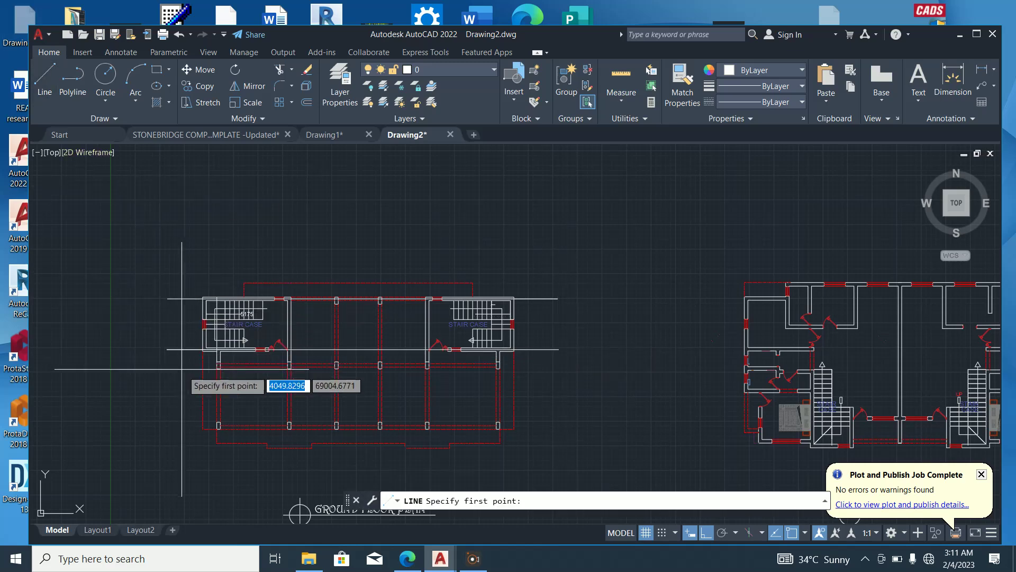
scroll(185, 370, "up", 5)
scroll(259, 379, "down", 4)
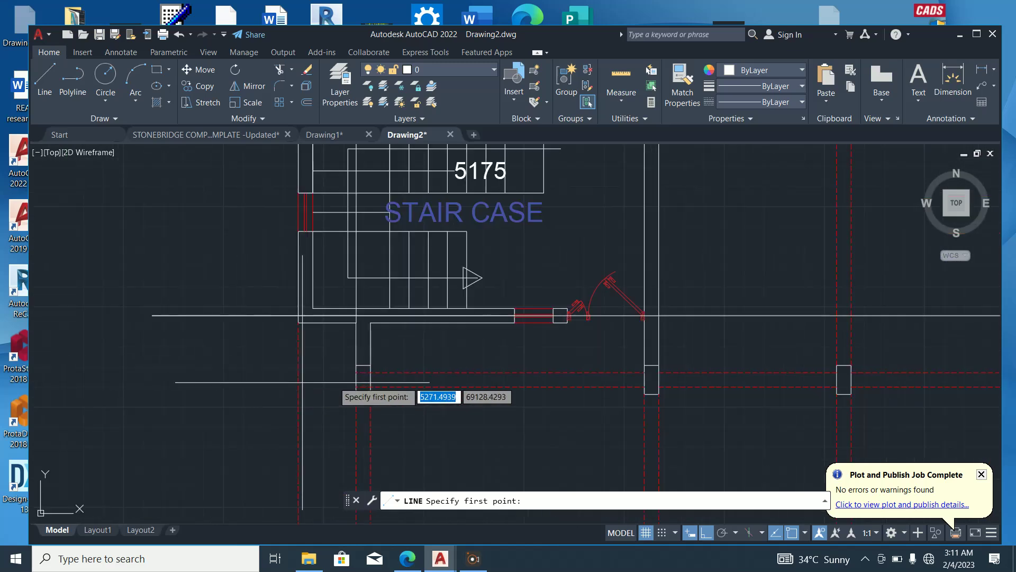
scroll(412, 365, "up", 2)
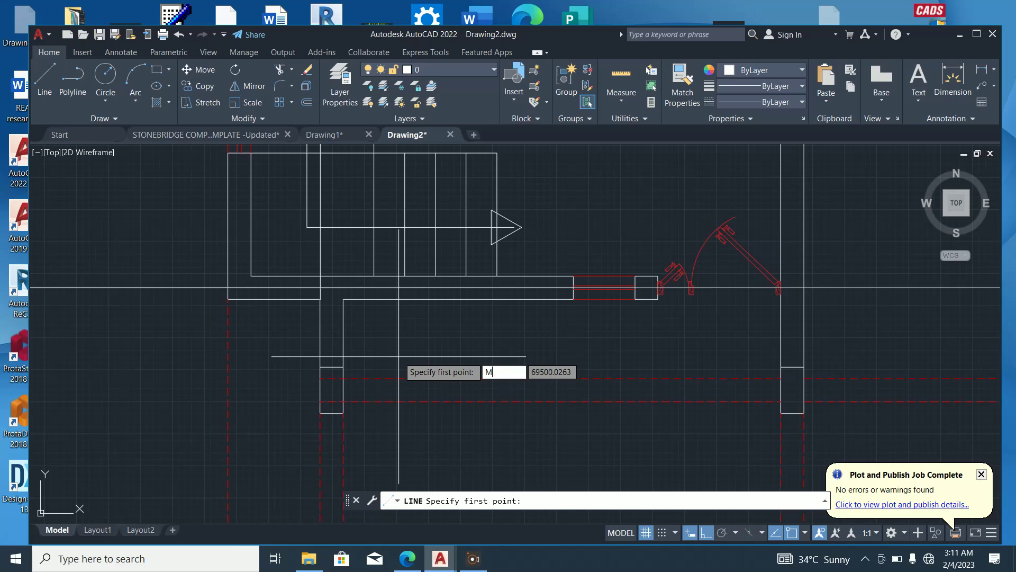
key("Return")
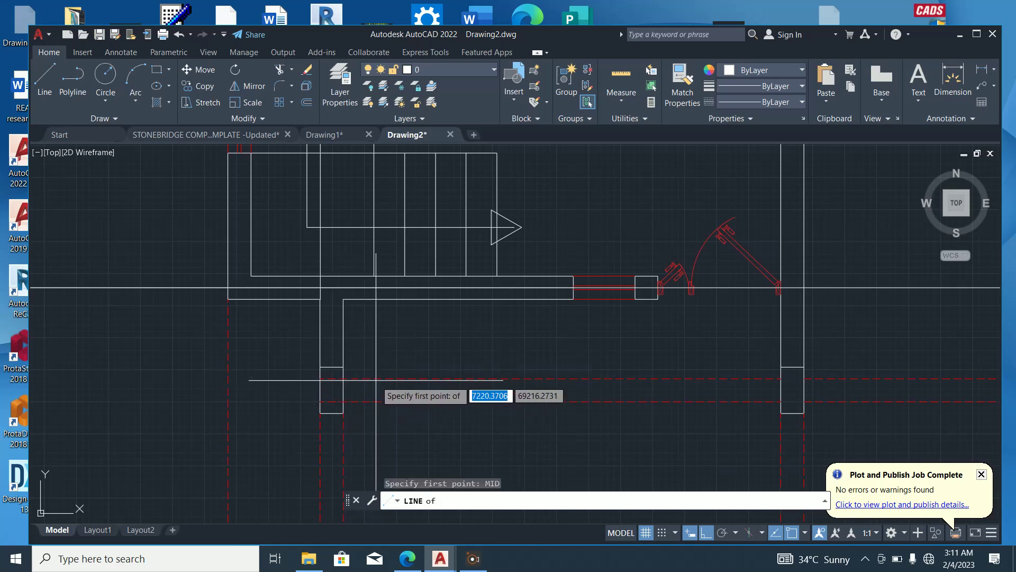
key("Escape")
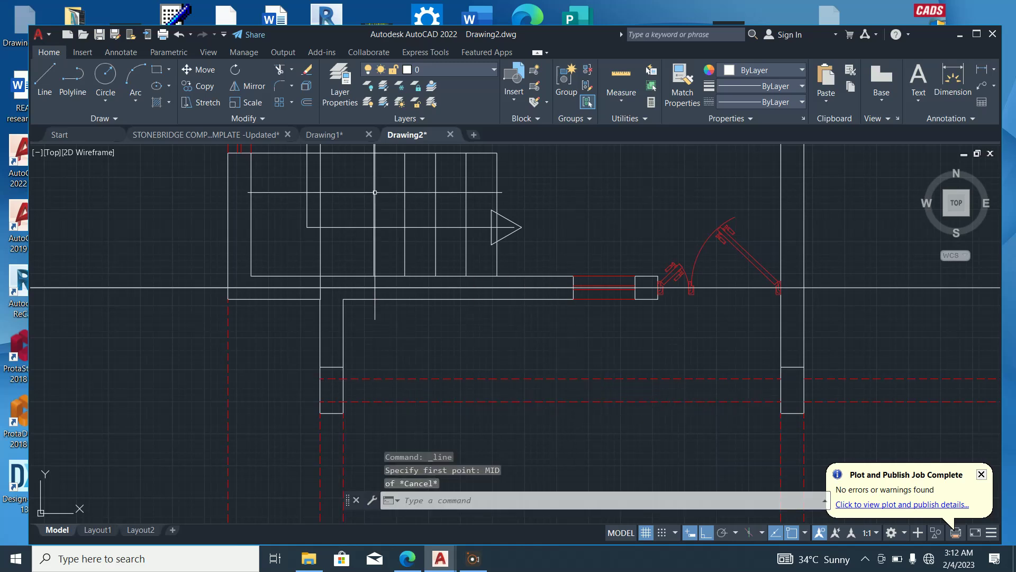
Erase the short line crossing the wall stub above the column below the left staircase, leaving the wall outline unselected
scroll(341, 388, "up", 4)
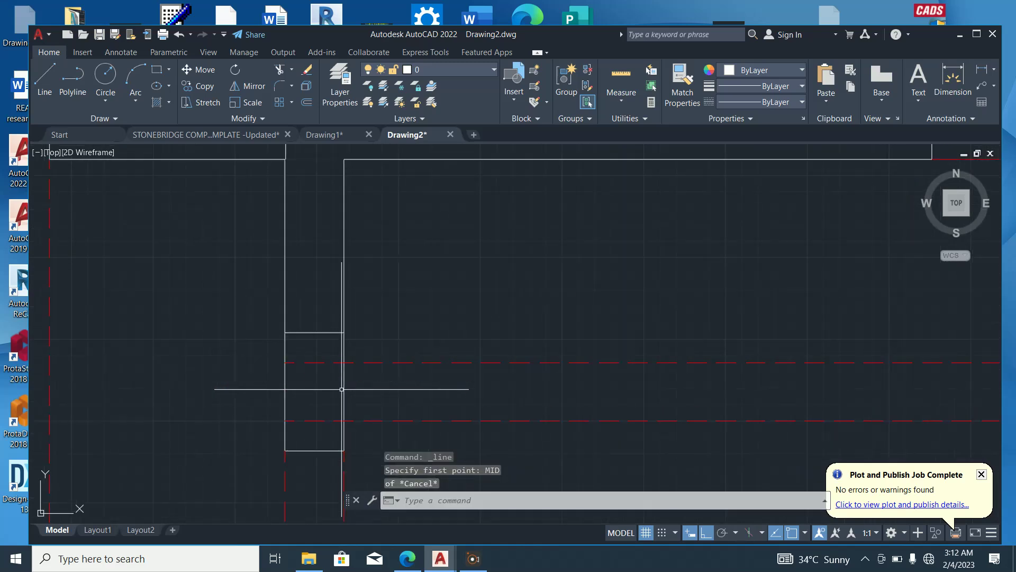
left_click(324, 334)
left_click(301, 321)
key("Delete")
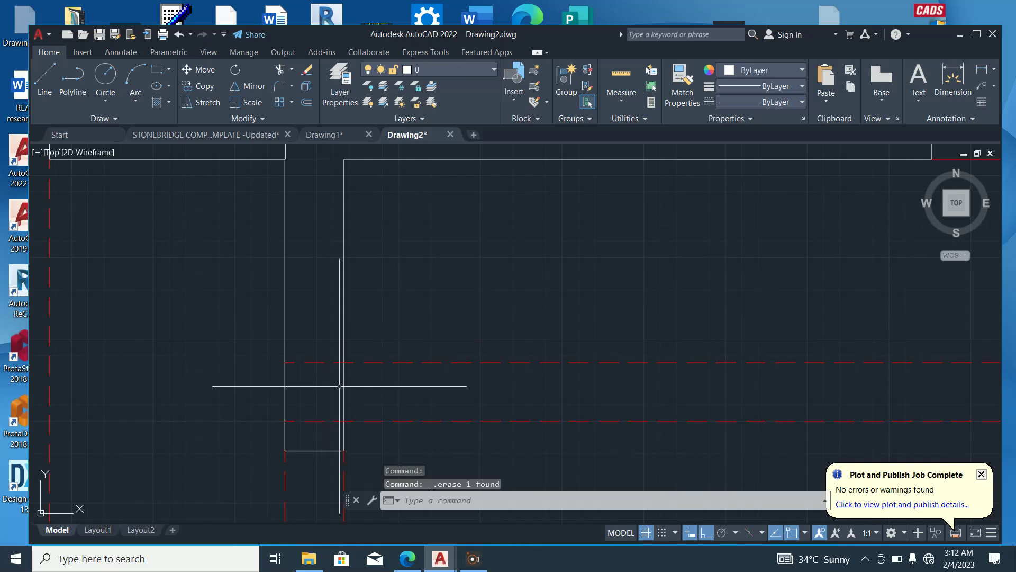
left_click(310, 381)
scroll(379, 364, "down", 2)
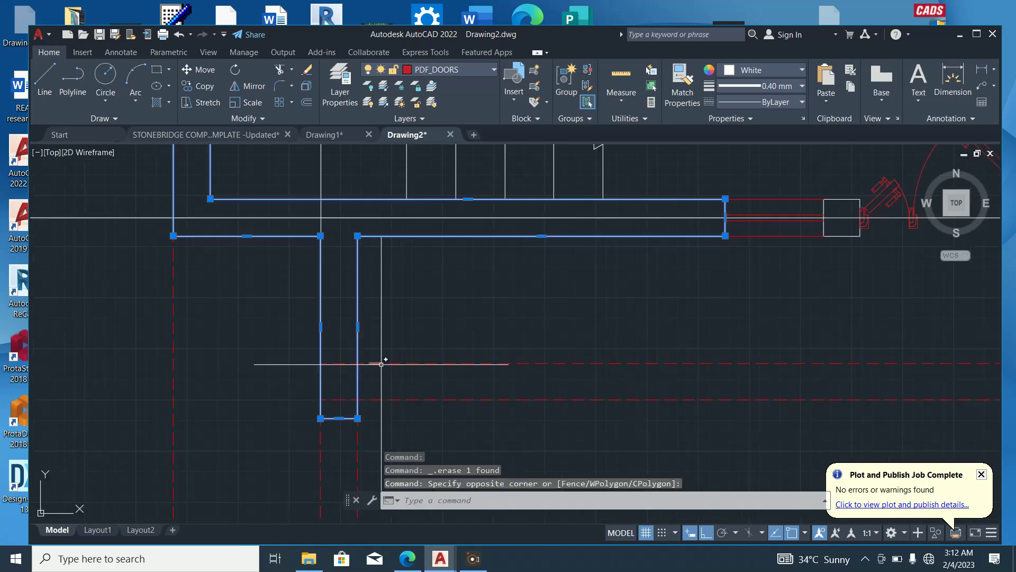
key("Escape")
Draw a short vertical line along the column's right edge between its intersections with the two dashed red beam lines
type("l")
key("Return")
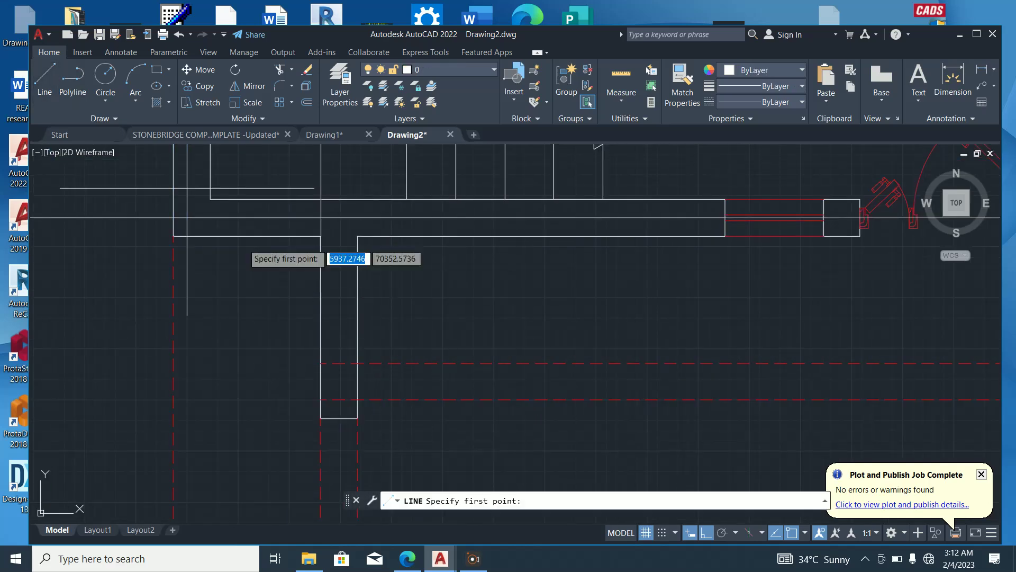
scroll(371, 365, "up", 2)
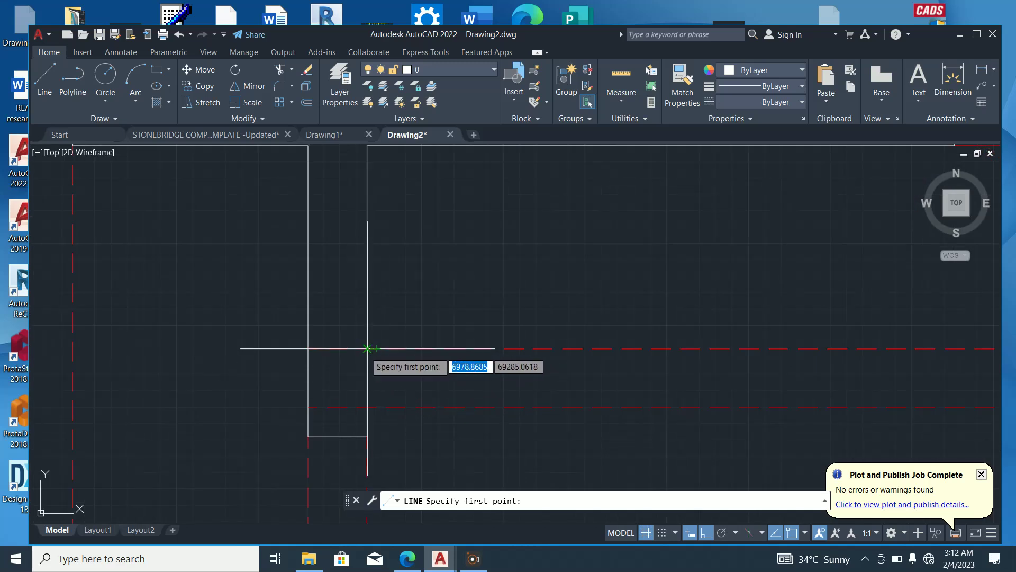
left_click(367, 458)
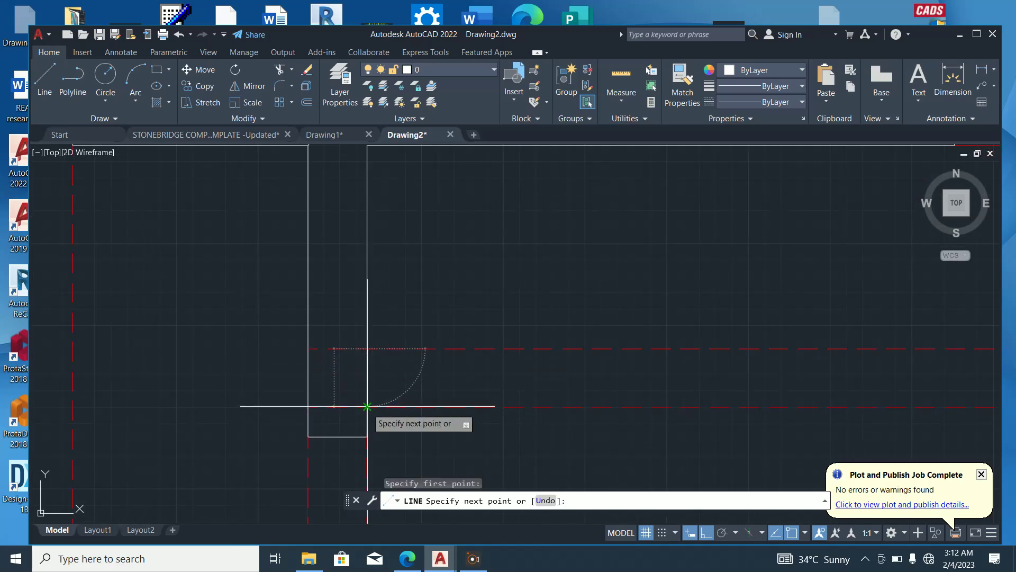
key("Escape")
Draw a horizontal line from the midpoint of the short vertical line below the left staircase to beyond the plan's left side
left_click(45, 79)
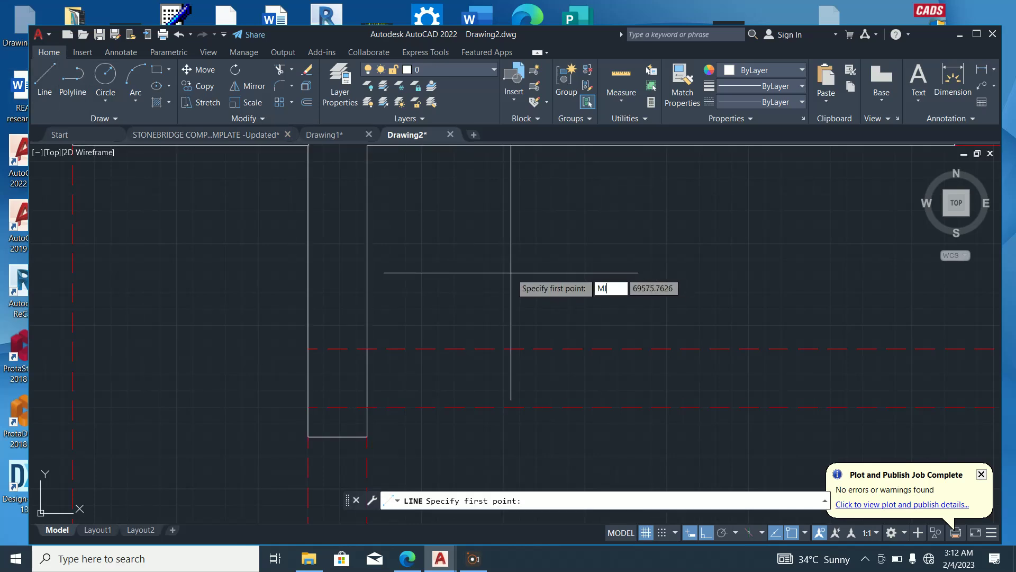
key("Return")
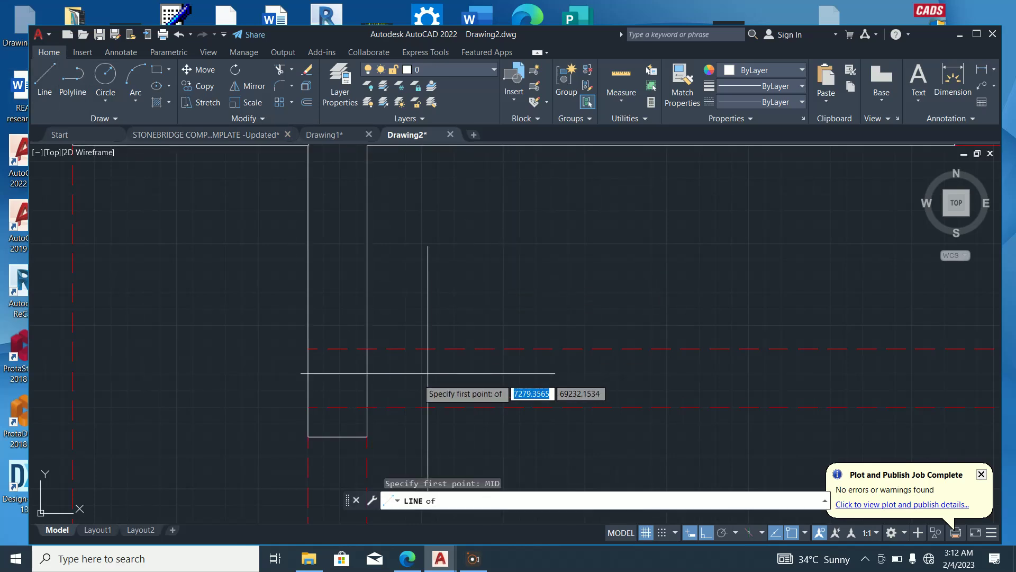
left_click(368, 377)
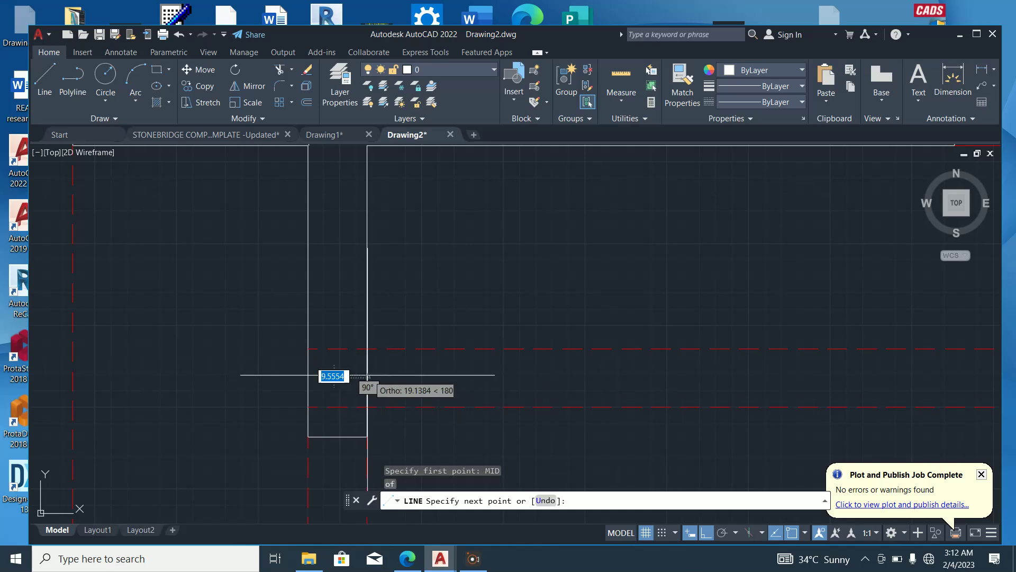
scroll(381, 375, "down", 3)
scroll(428, 369, "up", 2)
scroll(428, 368, "down", 2)
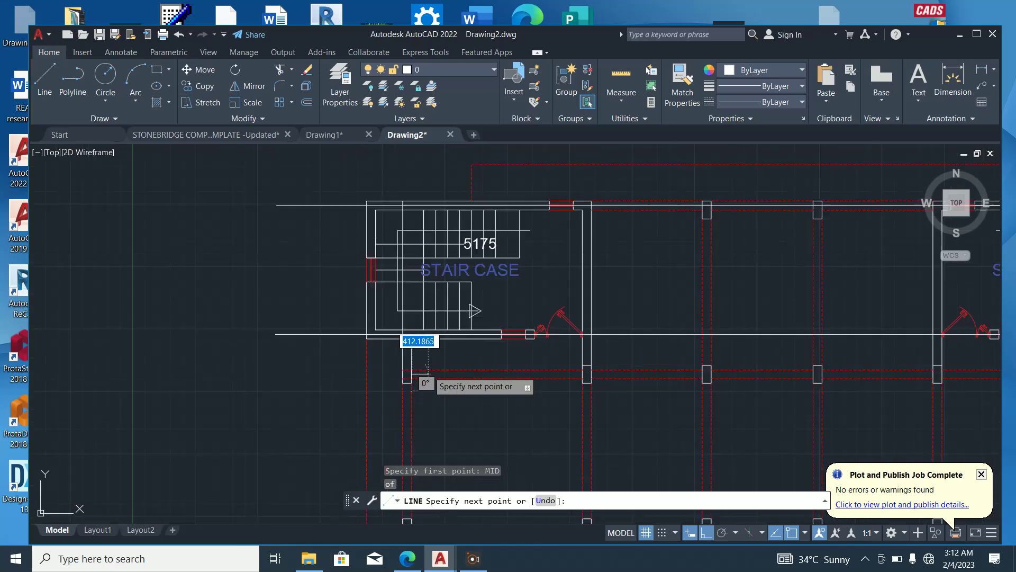
left_click(276, 369)
Extend the line between the dashed beams back across the plan to align with the upper lines' right ends and finish it
scroll(276, 369, "down", 2)
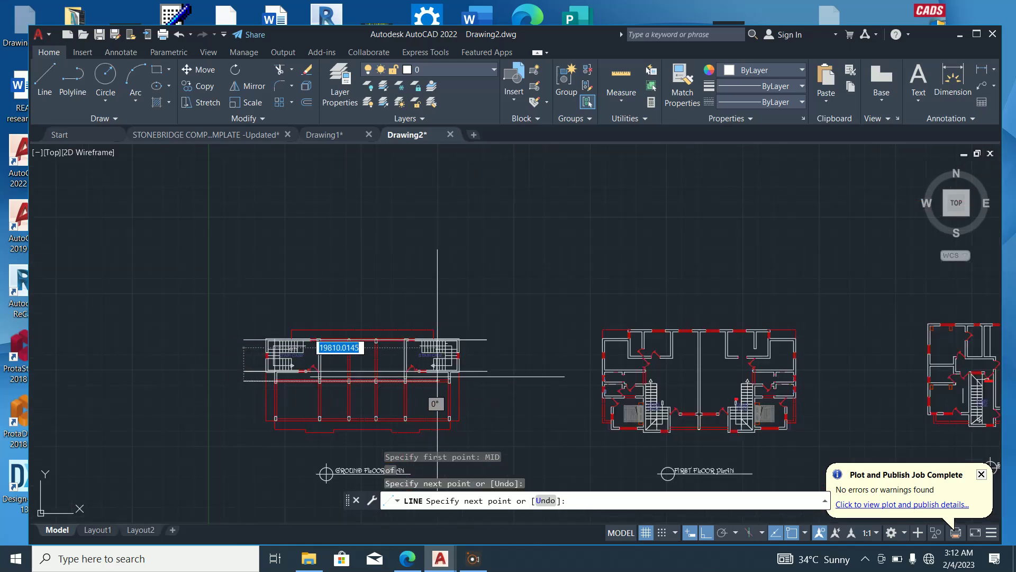
scroll(435, 404, "up", 3)
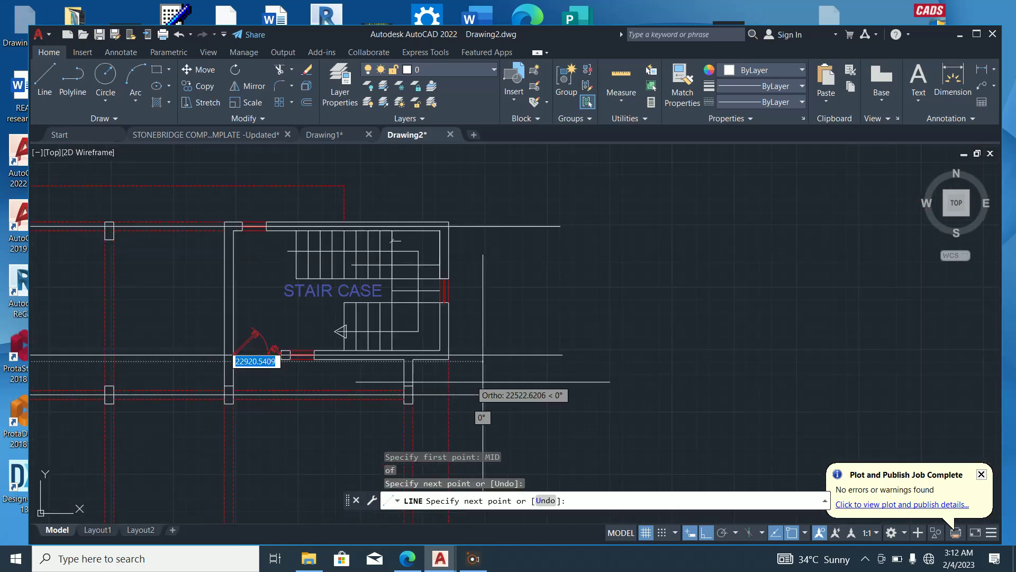
left_click(563, 394)
scroll(561, 384, "down", 3)
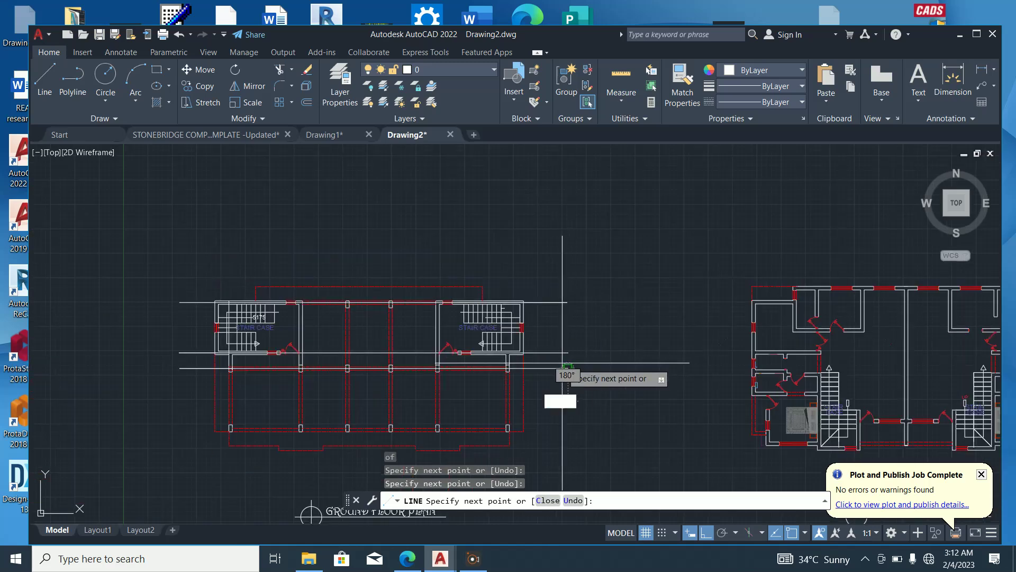
key("Escape")
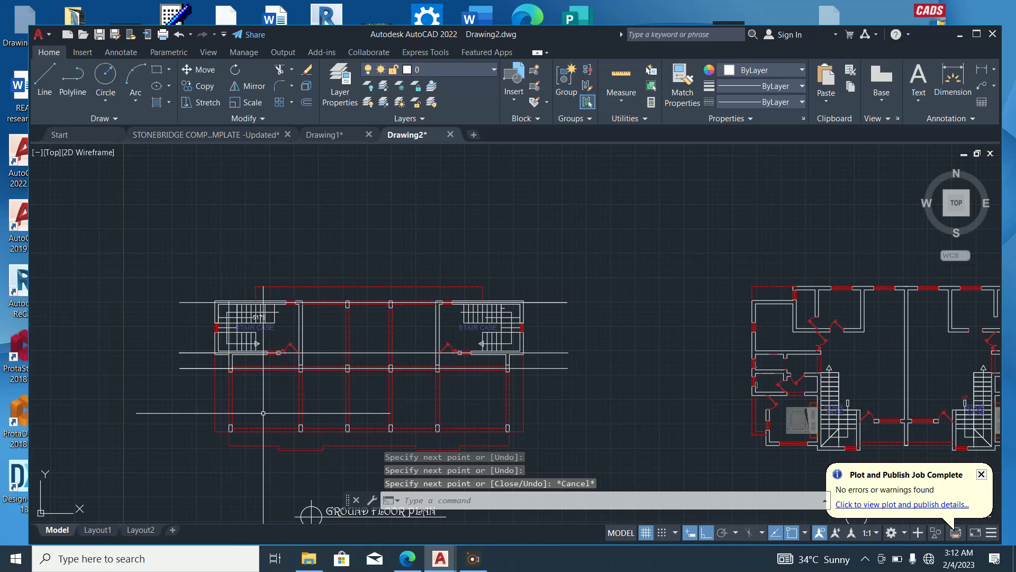
Draw a short vertical line along the bottom-left column's right edge between the two dashed red beam lines
scroll(242, 415, "up", 2)
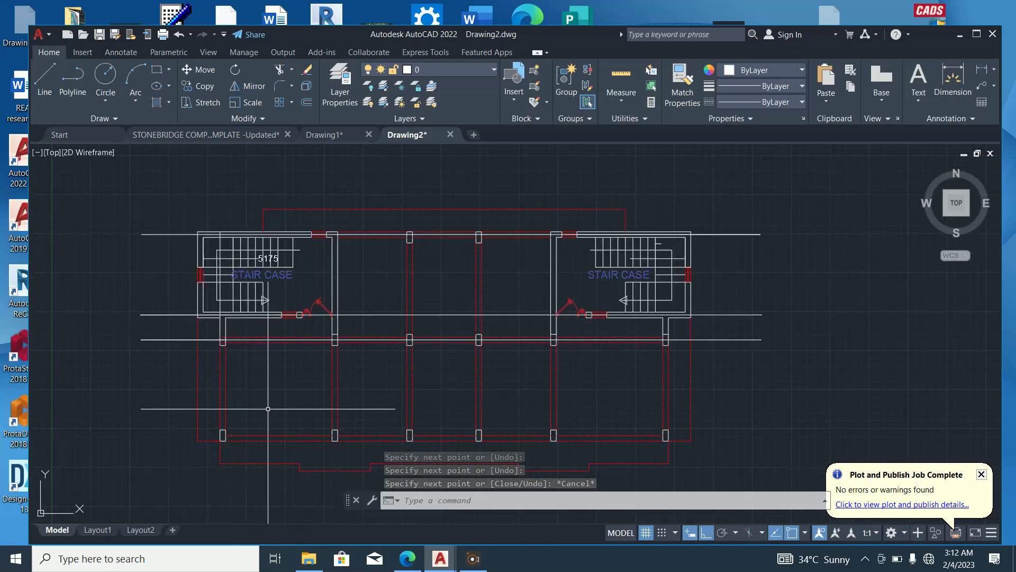
left_click(45, 79)
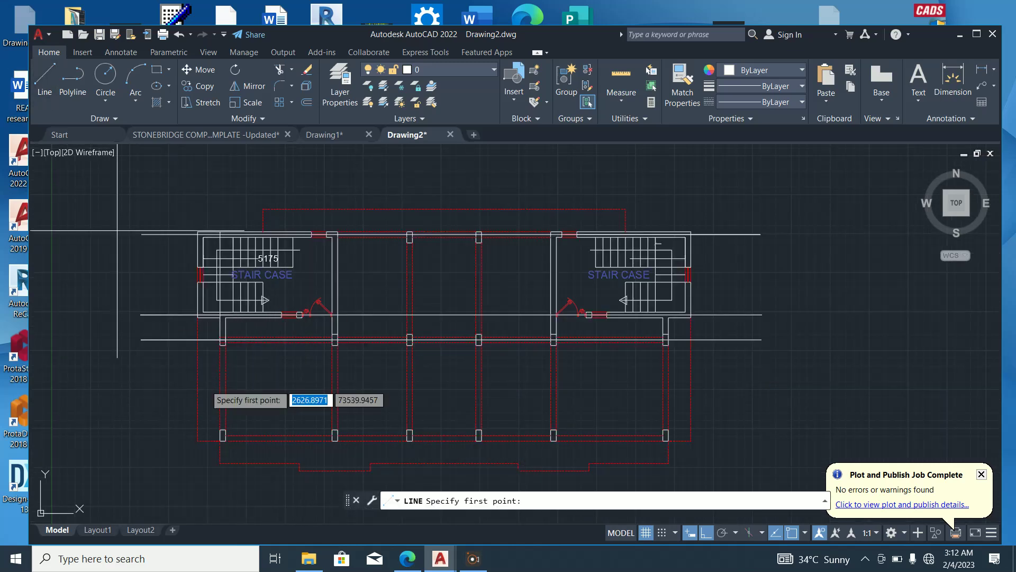
scroll(283, 473, "up", 2)
scroll(201, 409, "up", 4)
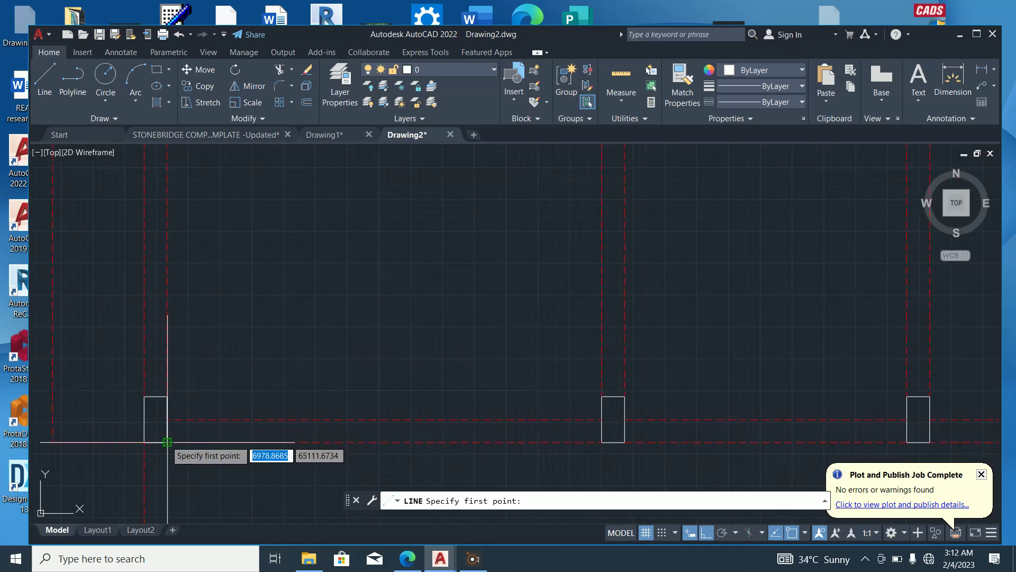
left_click(166, 441)
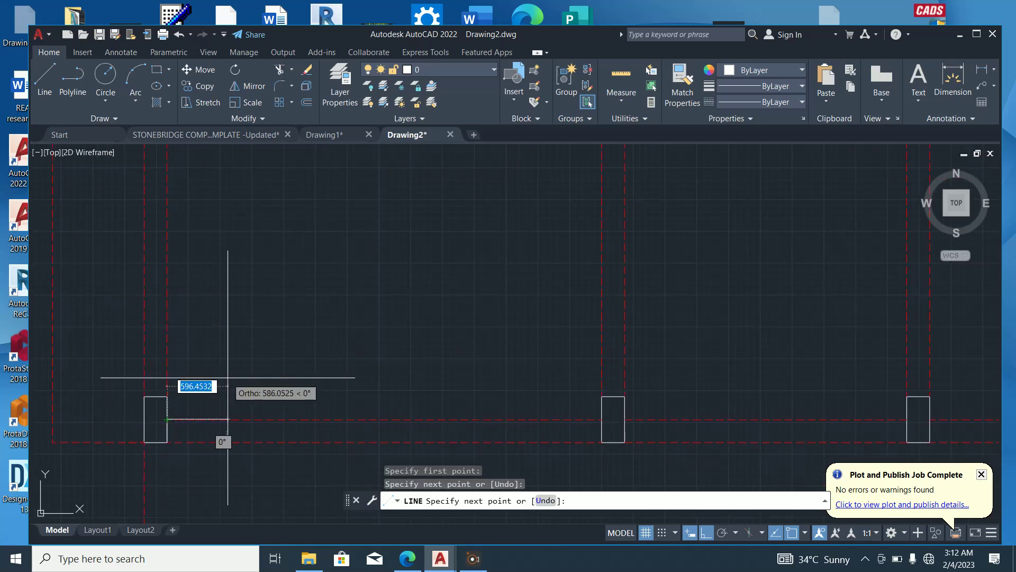
key("Escape")
Draw a horizontal line from the midpoint of the bottom-left column's short vertical line to the upper lines' left ends beyond the plan
left_click(44, 80)
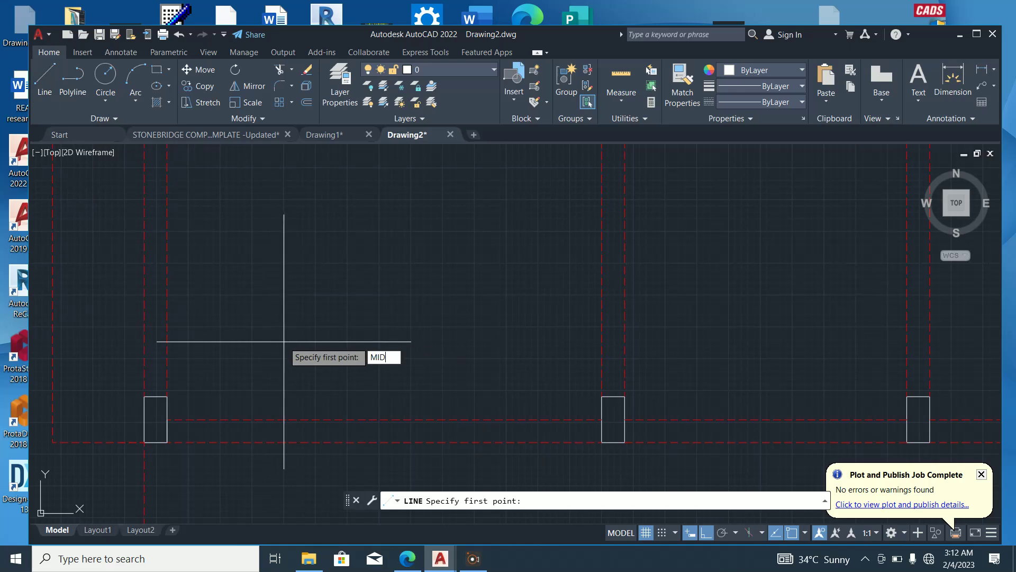
type("MID")
key("Return")
scroll(227, 427, "down", 2)
scroll(209, 424, "up", 4)
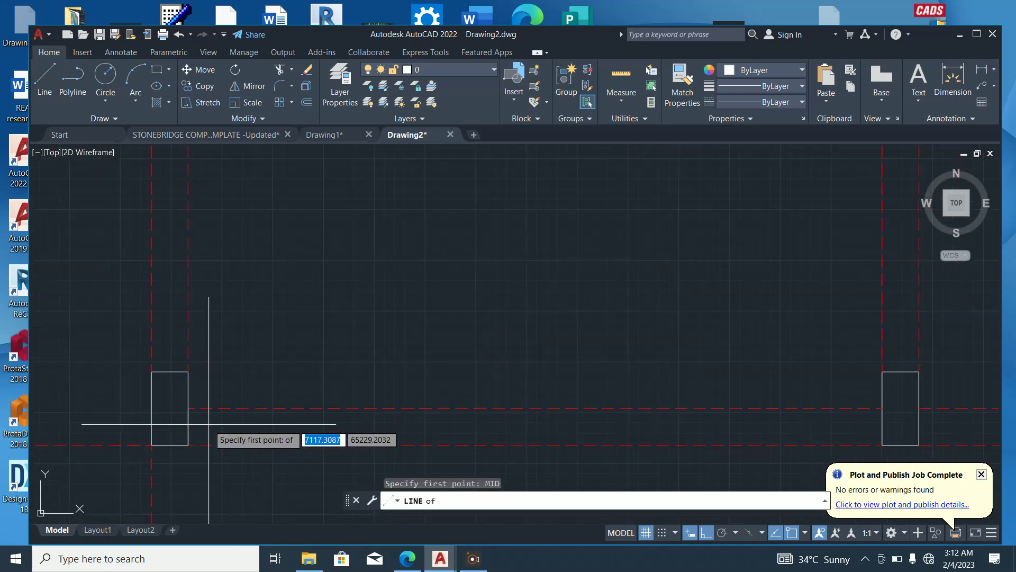
left_click(188, 426)
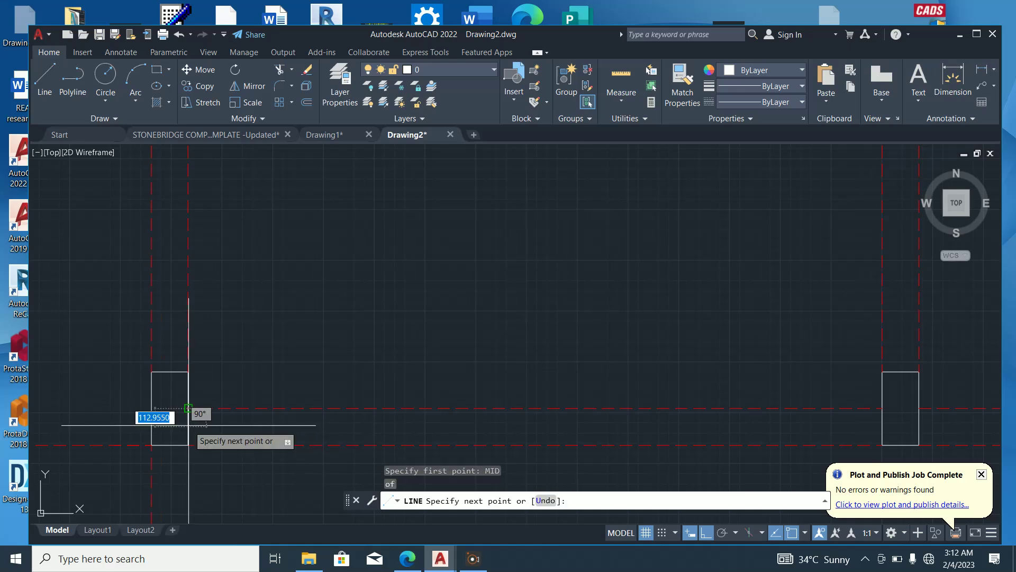
scroll(408, 422, "down", 4)
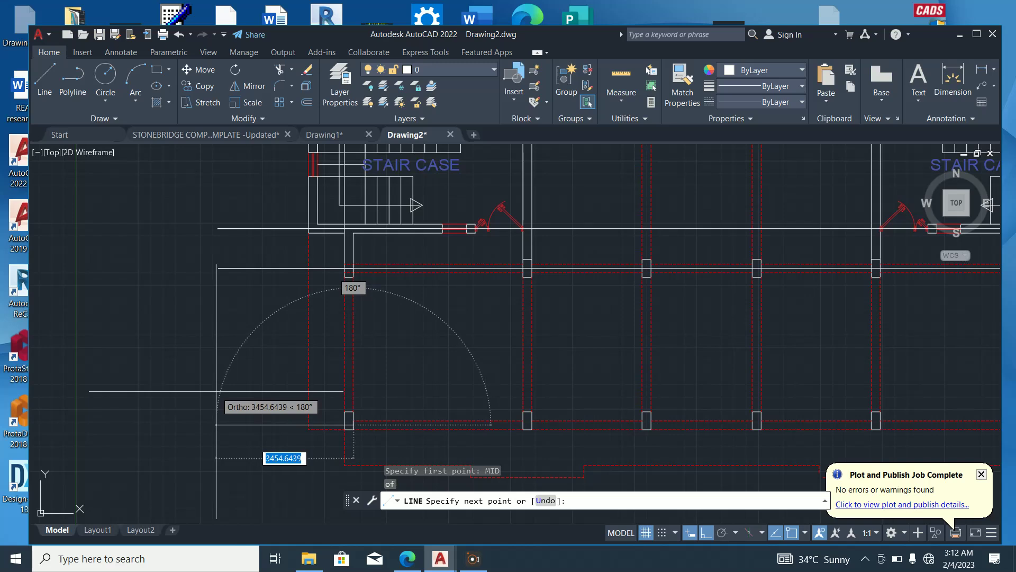
scroll(180, 402, "down", 3)
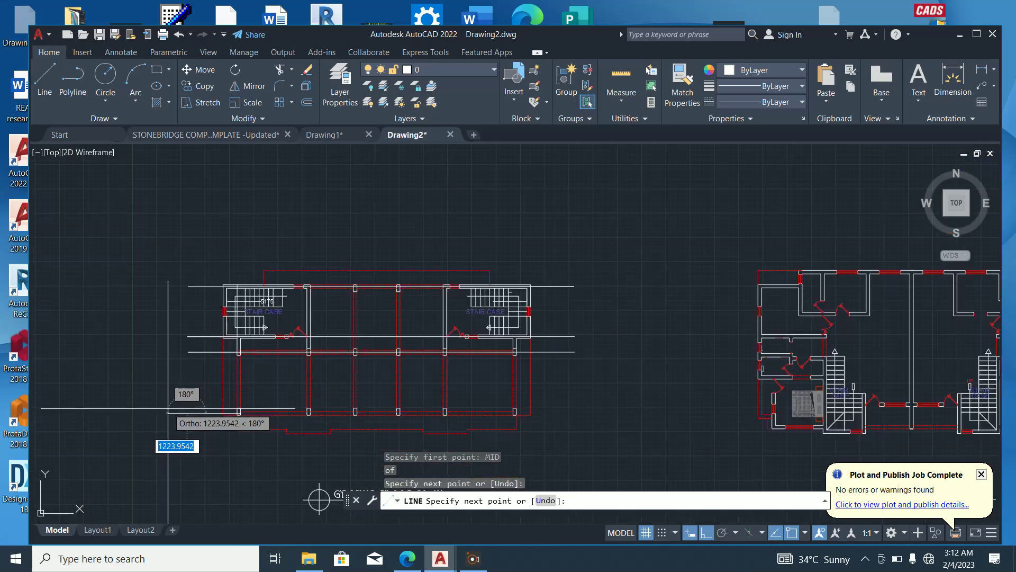
Extend the bottom beam line back across the plan to beyond its right side and finish it
left_click(578, 413)
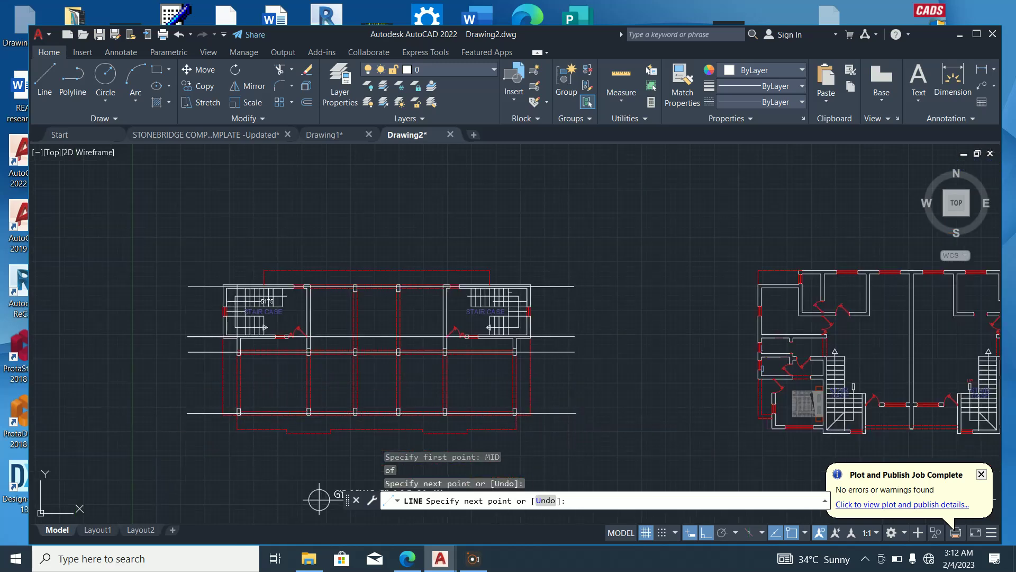
left_click(579, 404)
key("Escape")
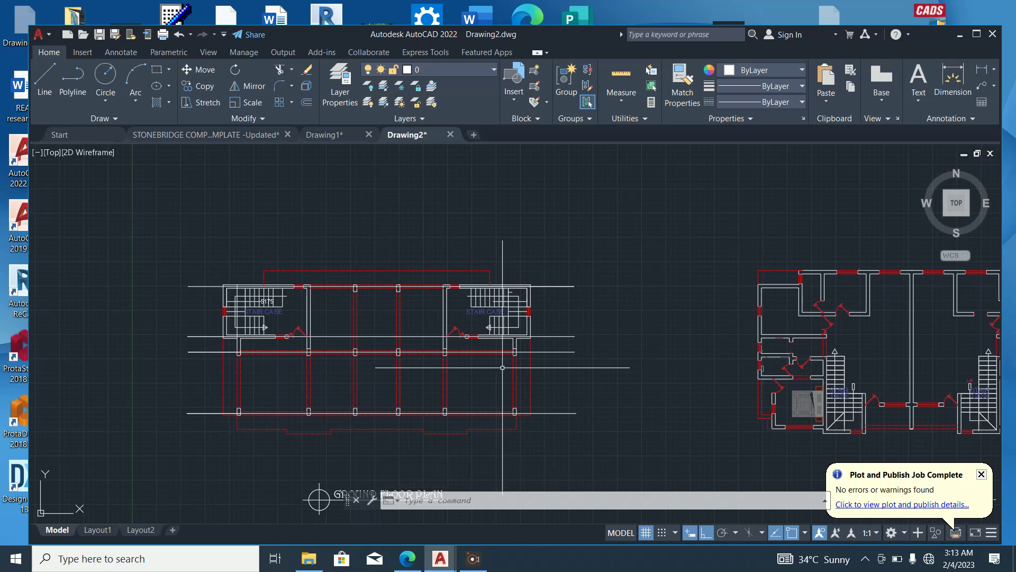
Draw a short vertical line from the inner top-left wall corner of the left staircase up past the outer wall line
scroll(233, 288, "up", 4)
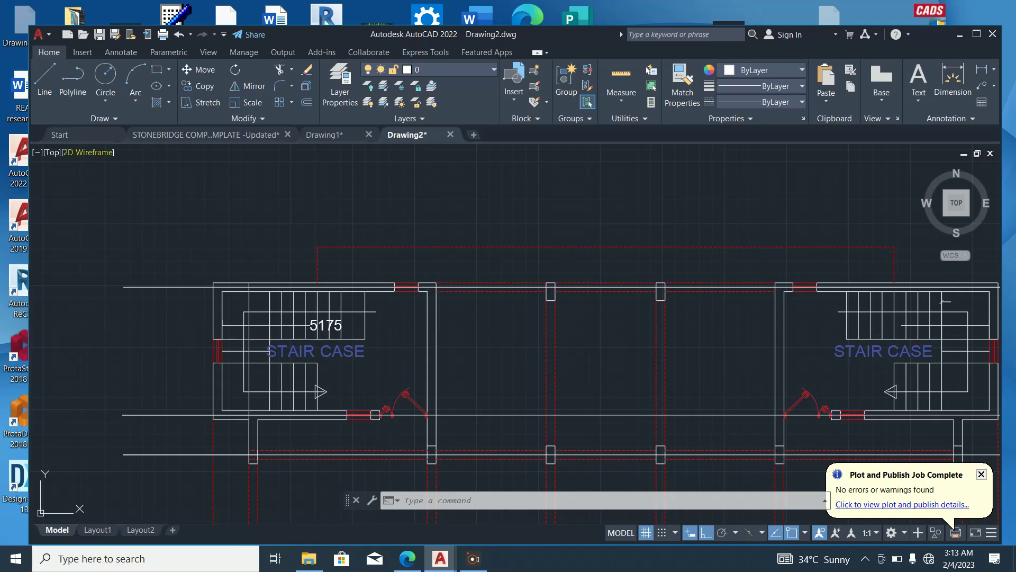
type("l")
key("Return")
scroll(191, 284, "up", 3)
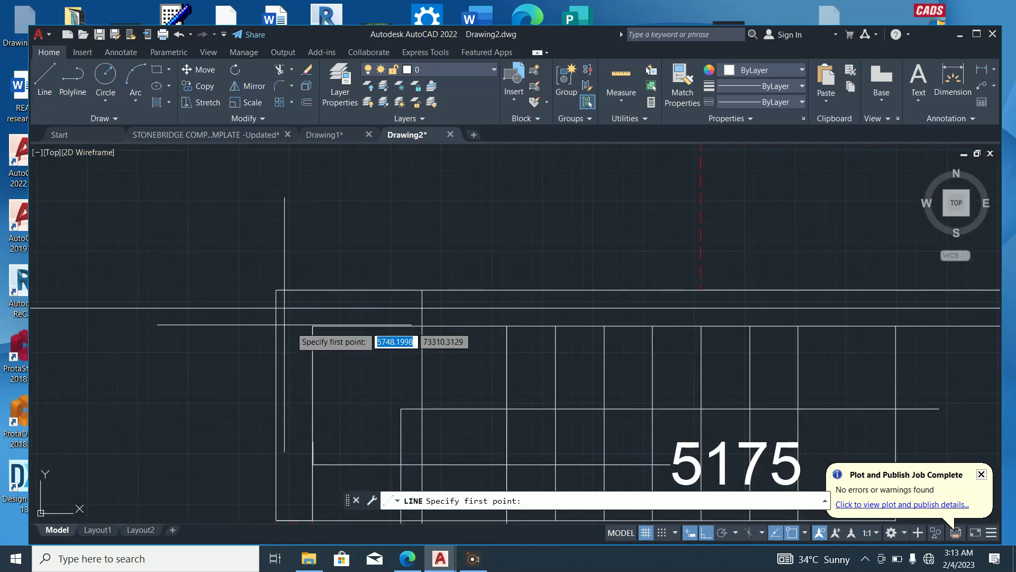
left_click(313, 326)
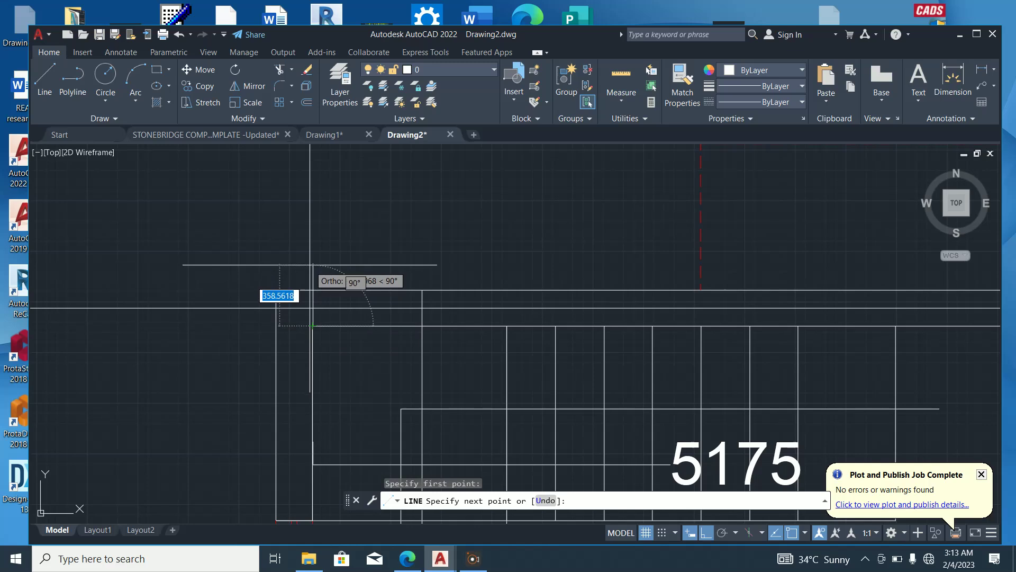
key("Escape")
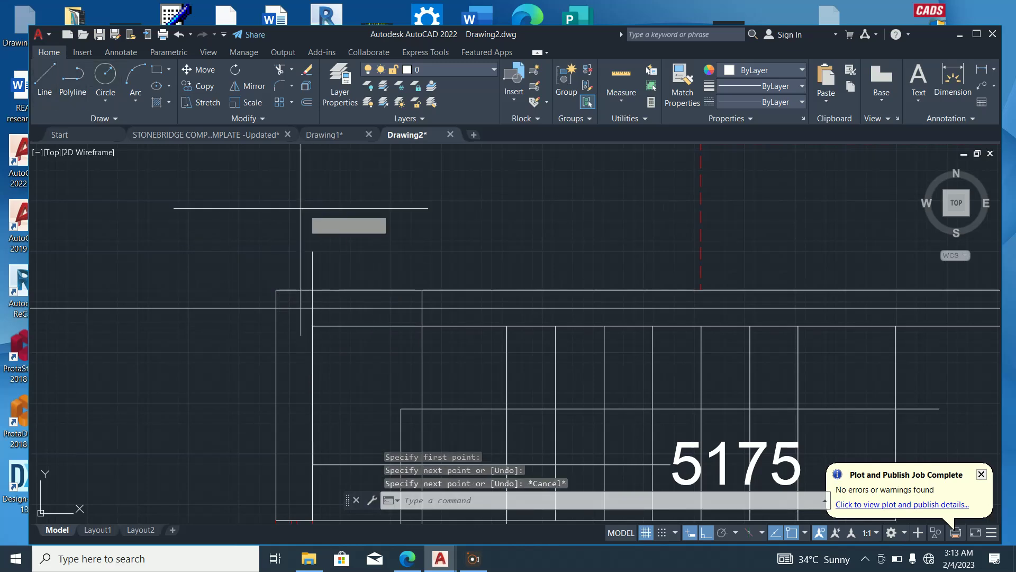
key("Return")
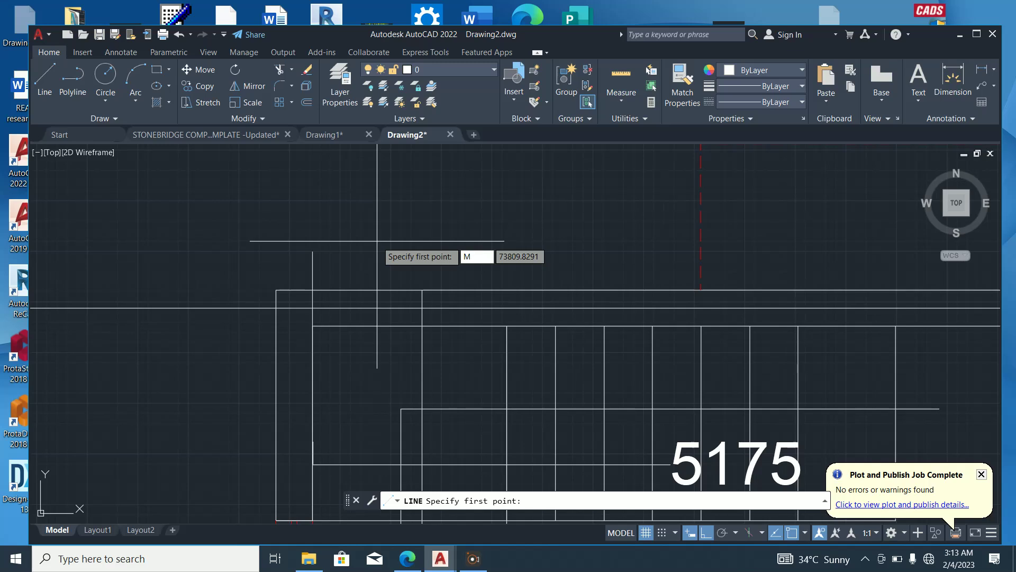
key("Return")
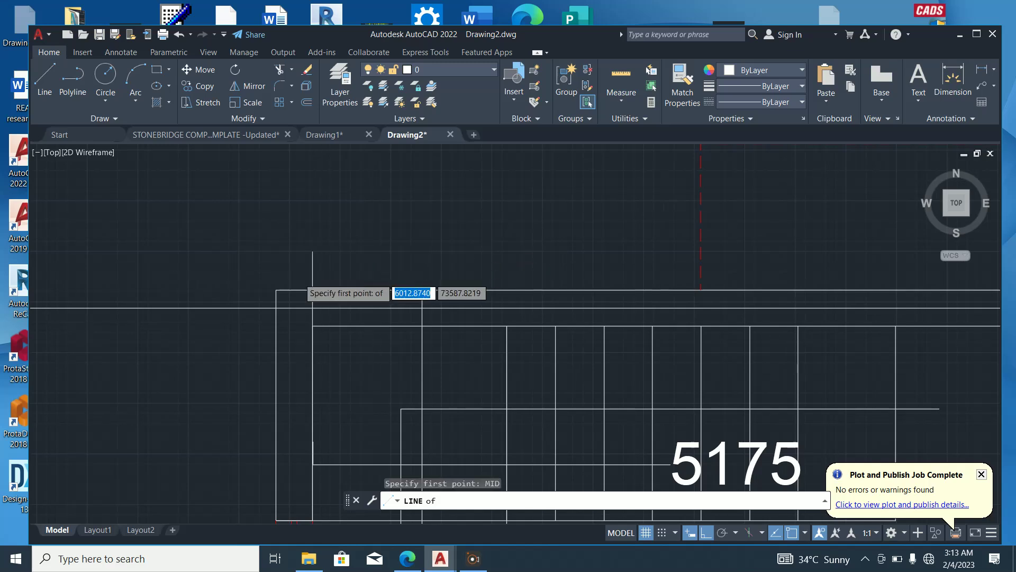
scroll(300, 280, "up", 4)
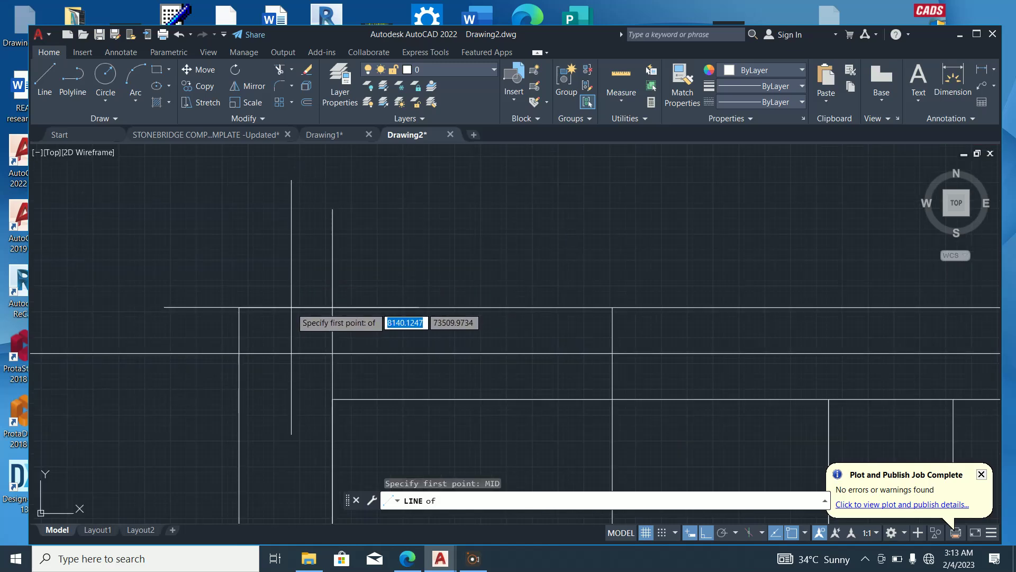
key("Escape")
Draw a line from the left staircase's outer top-left corner upward and then right across the short vertical line, and finish it
key("Return")
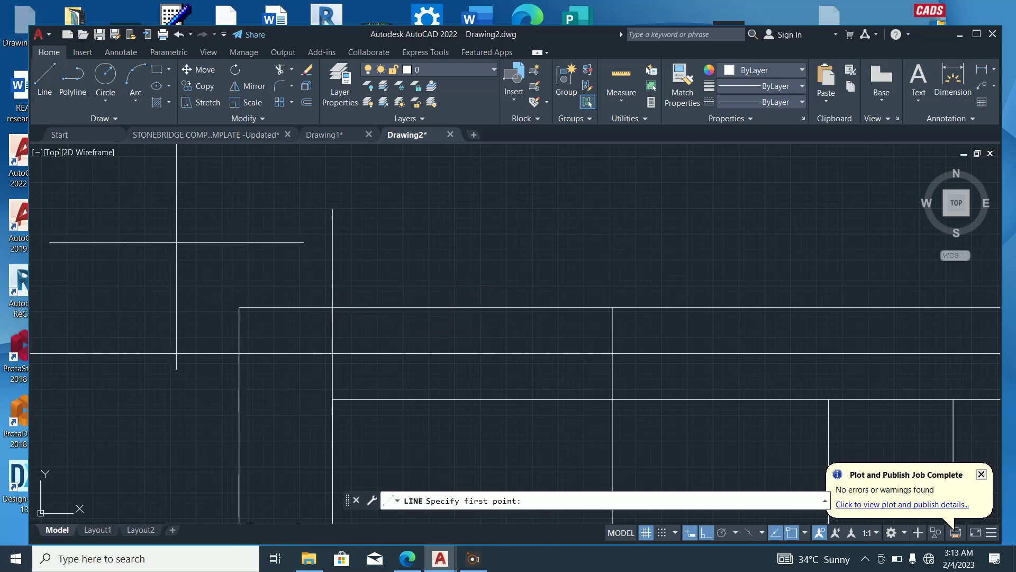
left_click(238, 307)
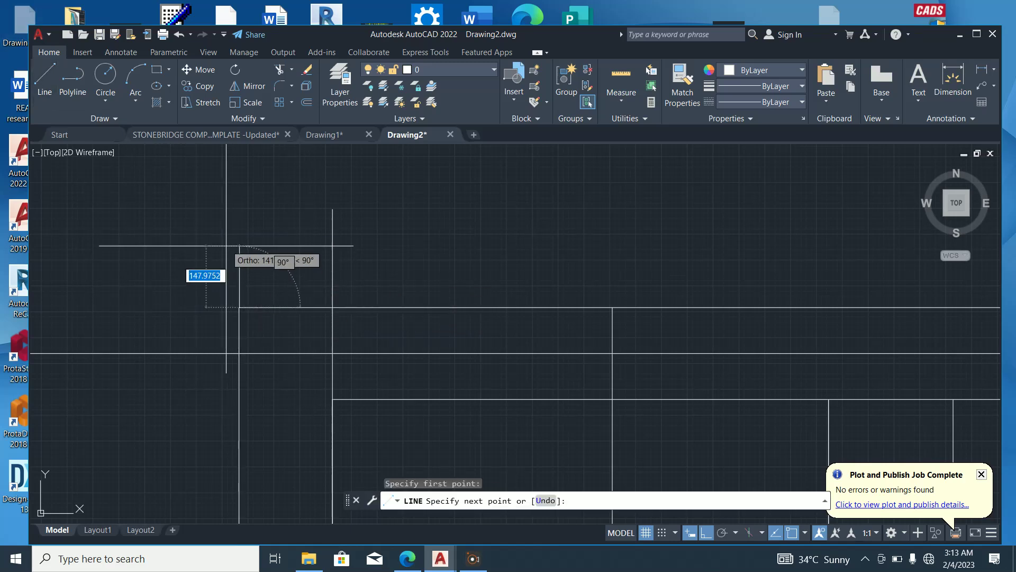
left_click(224, 214)
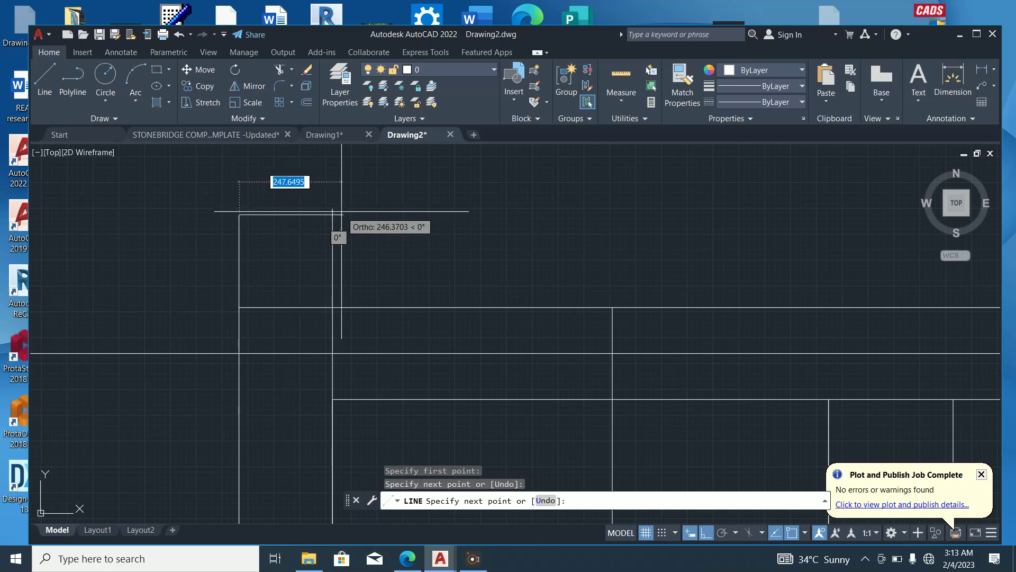
left_click(355, 213)
key("Escape")
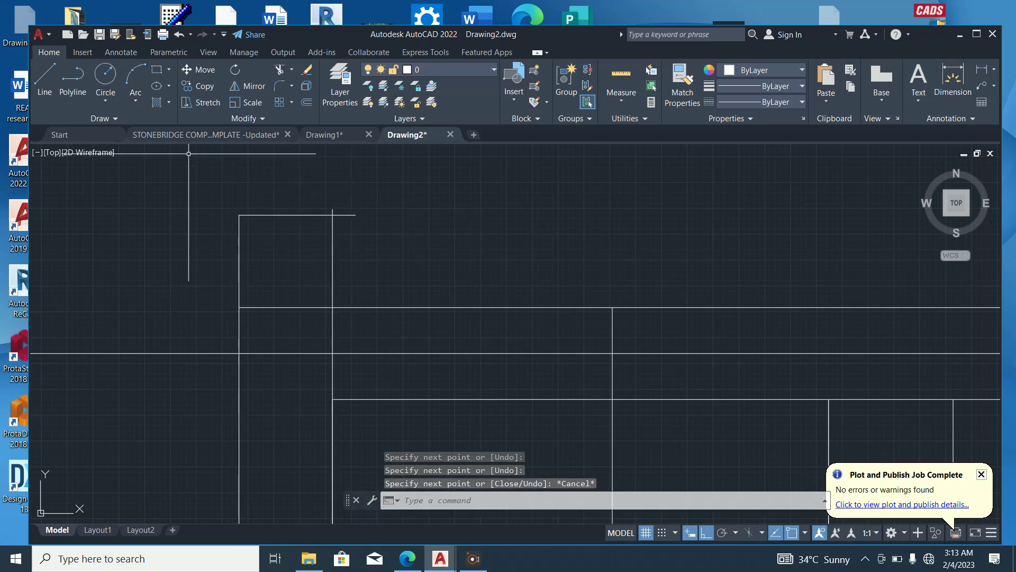
Trim the overhanging line ends at the crossing above the left staircase wall so they form a clean corner
key("Return")
left_click_drag(349, 226, 336, 190)
scroll(339, 212, "up", 6)
scroll(343, 213, "down", 5)
key("Escape")
Start a line at the midpoint of the short top edge above the left staircase's outer wall and draw it vertically up past the plan
type("L")
key("Return")
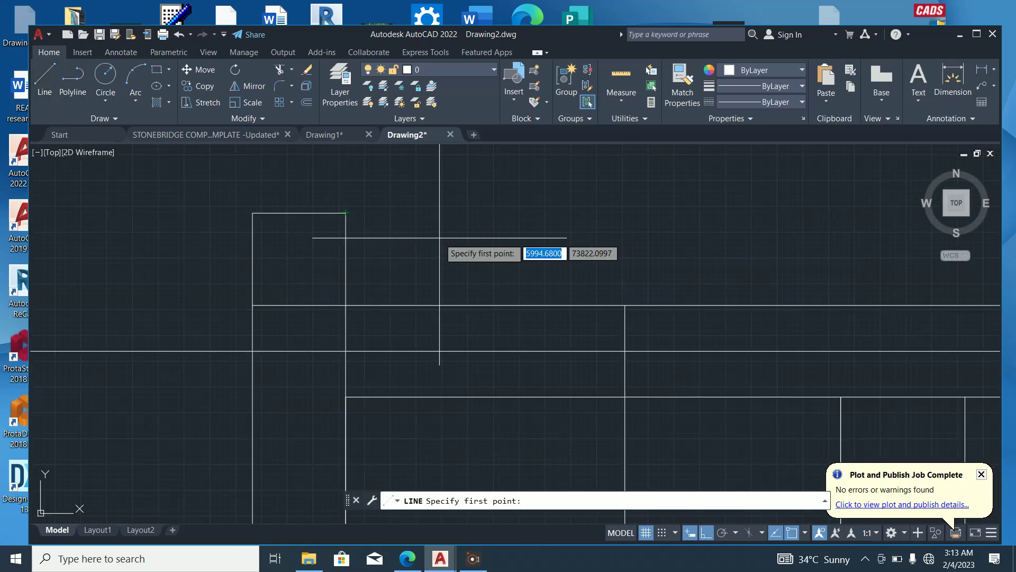
type("M")
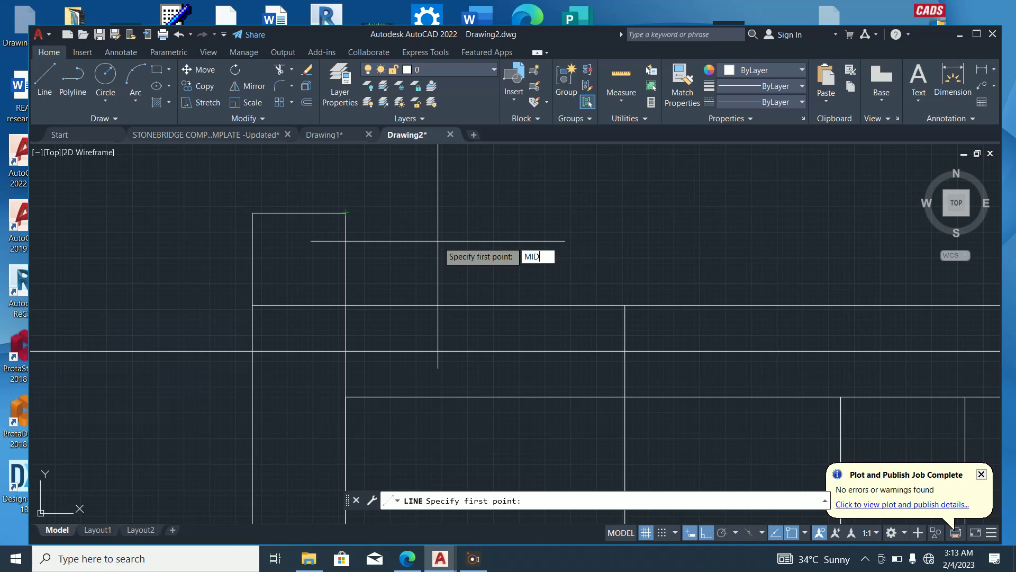
type("ID")
key("Return")
left_click(299, 213)
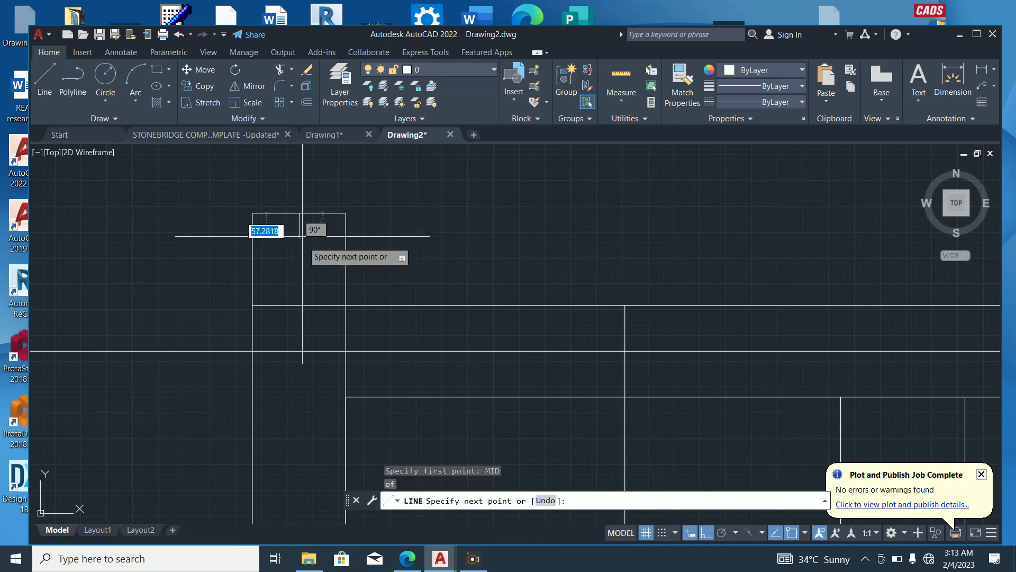
scroll(302, 236, "down", 4)
scroll(290, 227, "down", 6)
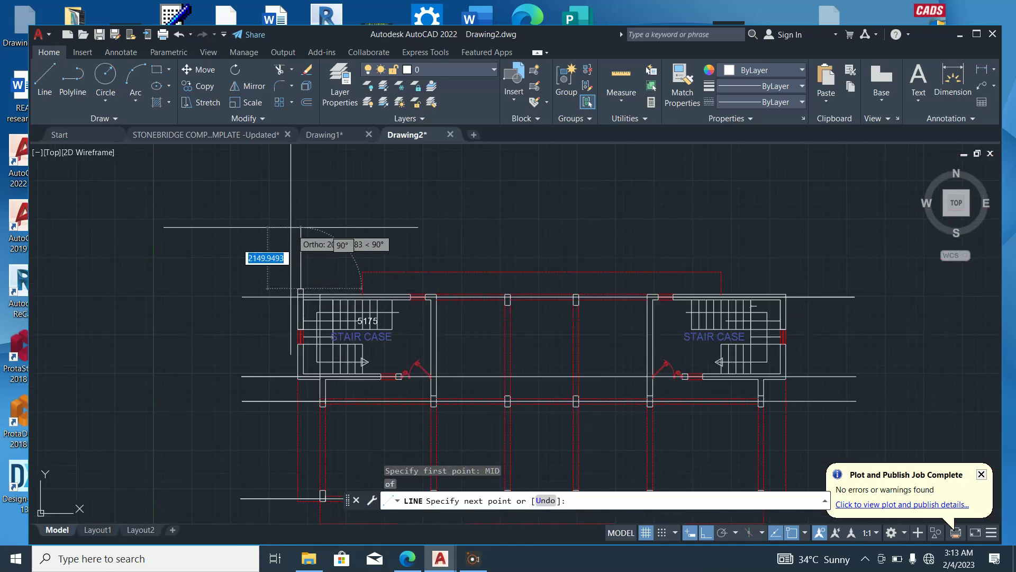
Continue the outer left wall's centre line straight down to below the ground floor plan and finish it
scroll(300, 264, "down", 5)
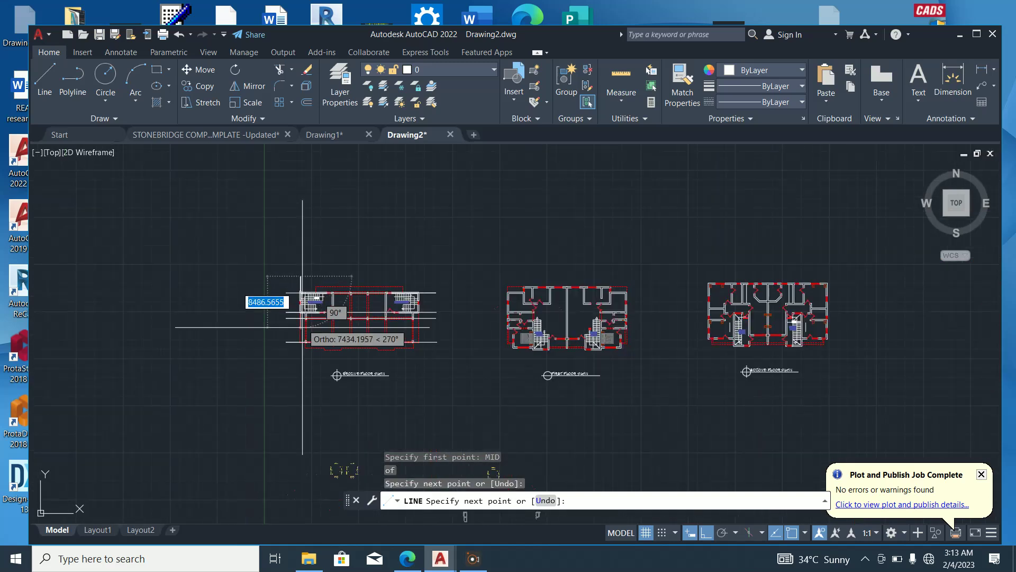
scroll(304, 324, "up", 3)
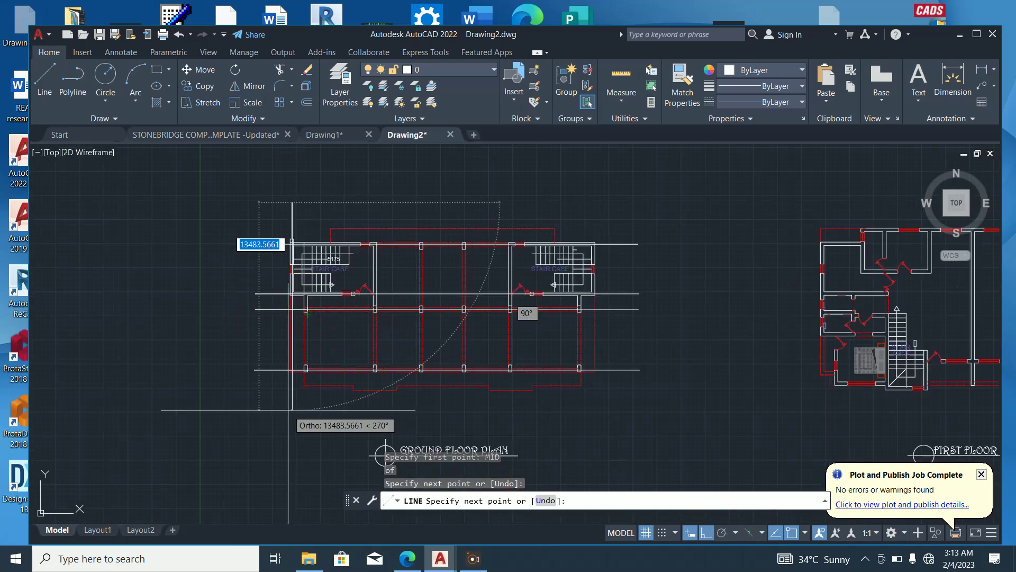
scroll(286, 400, "up", 5)
scroll(322, 334, "down", 3)
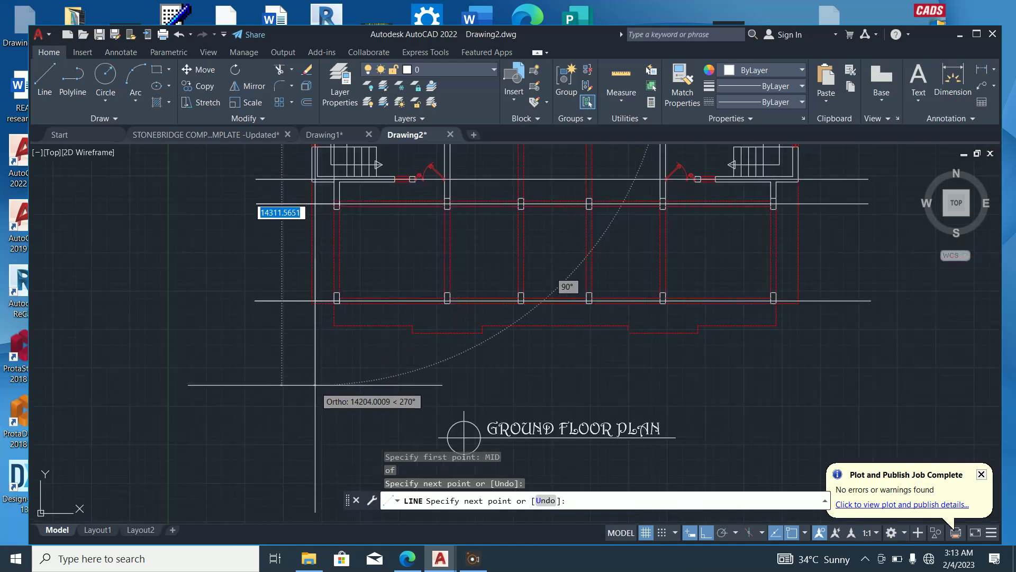
left_click(309, 396)
scroll(323, 375, "down", 3)
key("Escape")
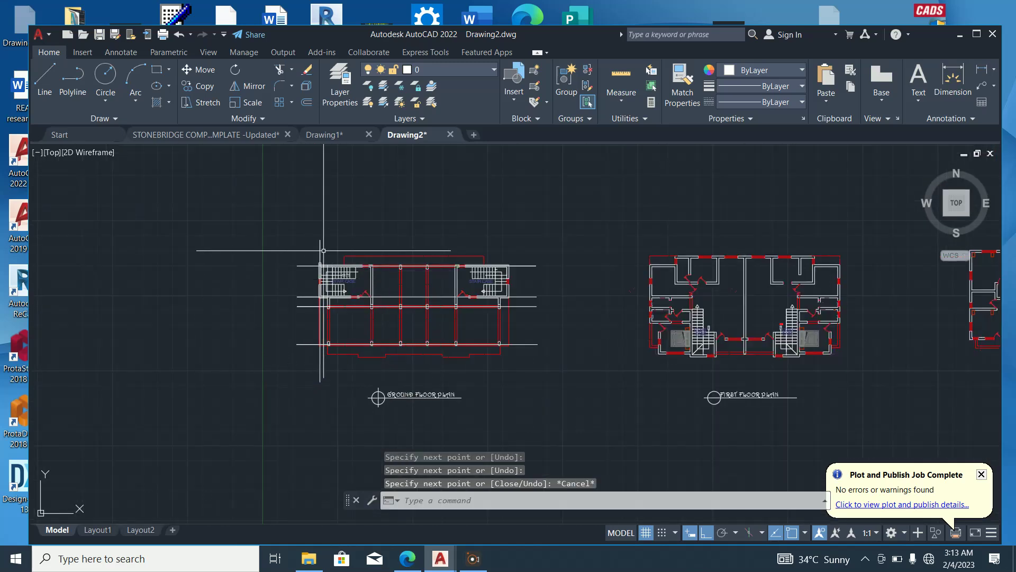
scroll(334, 279, "up", 4)
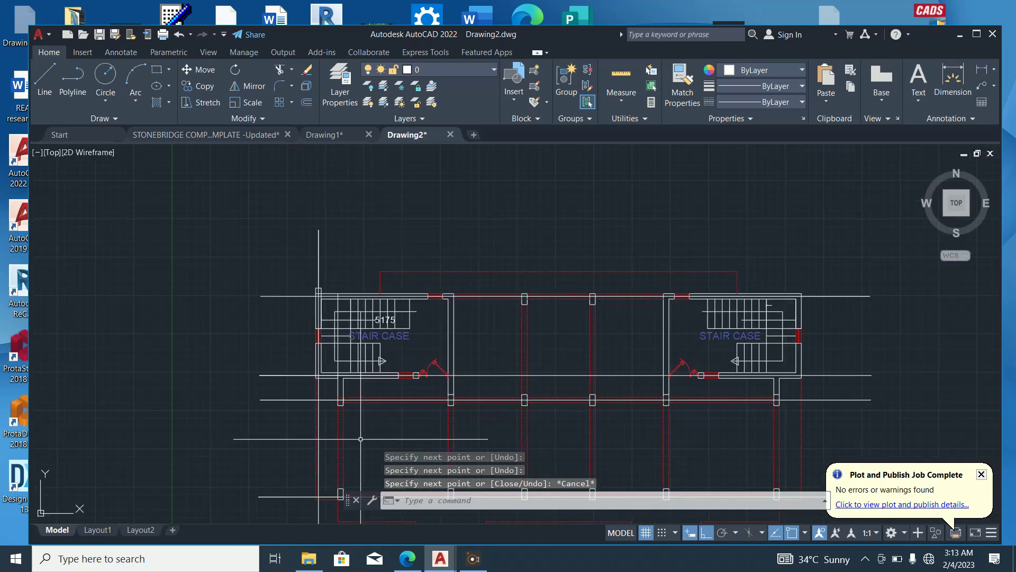
scroll(345, 400, "up", 2)
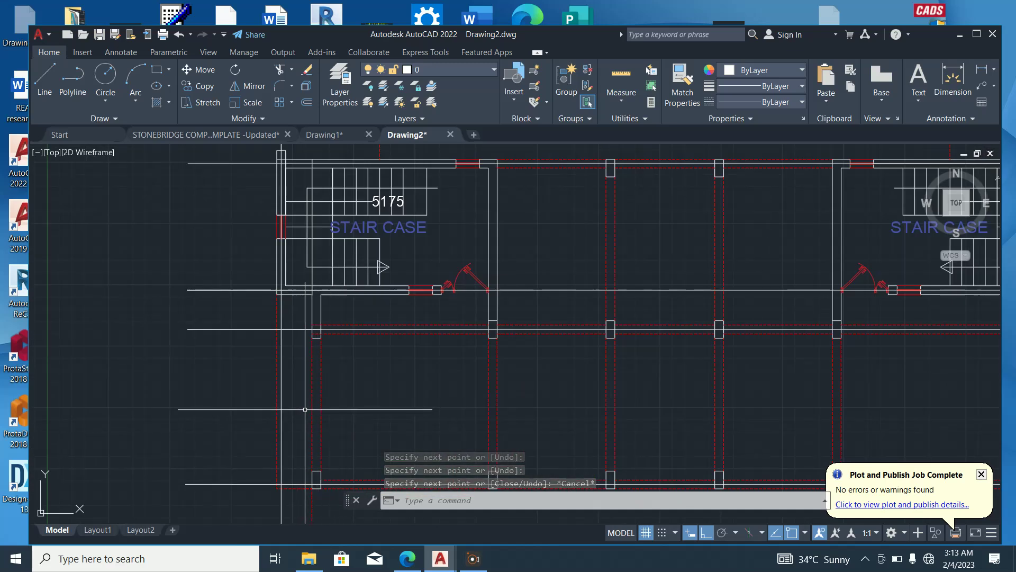
scroll(329, 408, "down", 2)
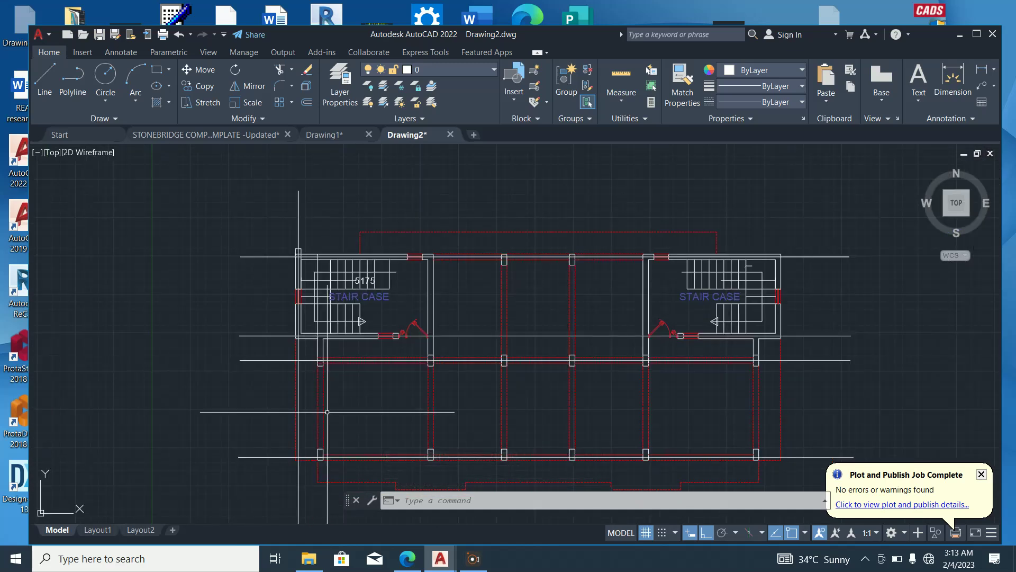
scroll(328, 411, "up", 3)
scroll(351, 388, "down", 3)
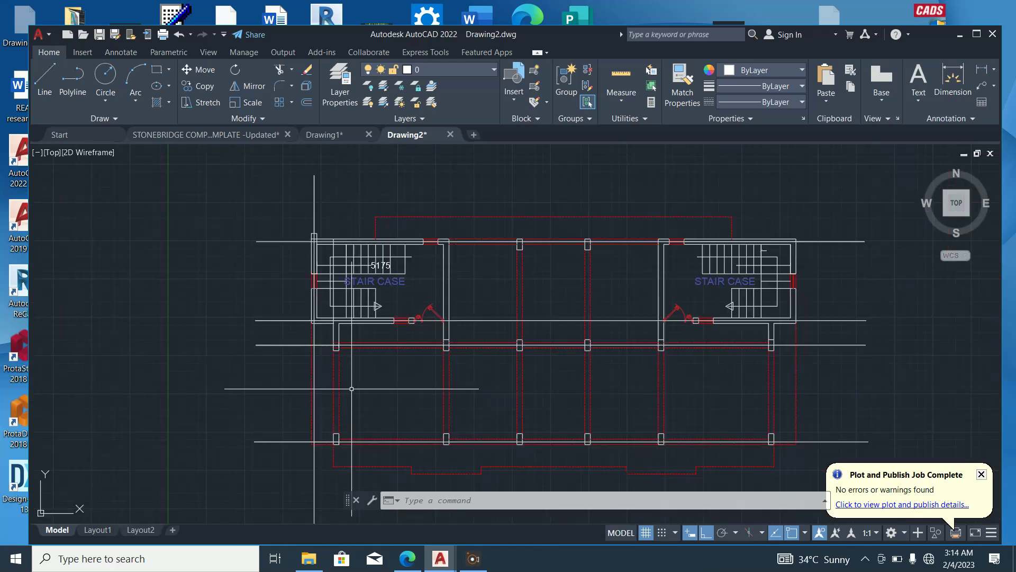
Erase the short helper lines above the left staircase's outer top-left corner
scroll(330, 247, "up", 5)
left_click(326, 246)
left_click(326, 230)
key("Delete")
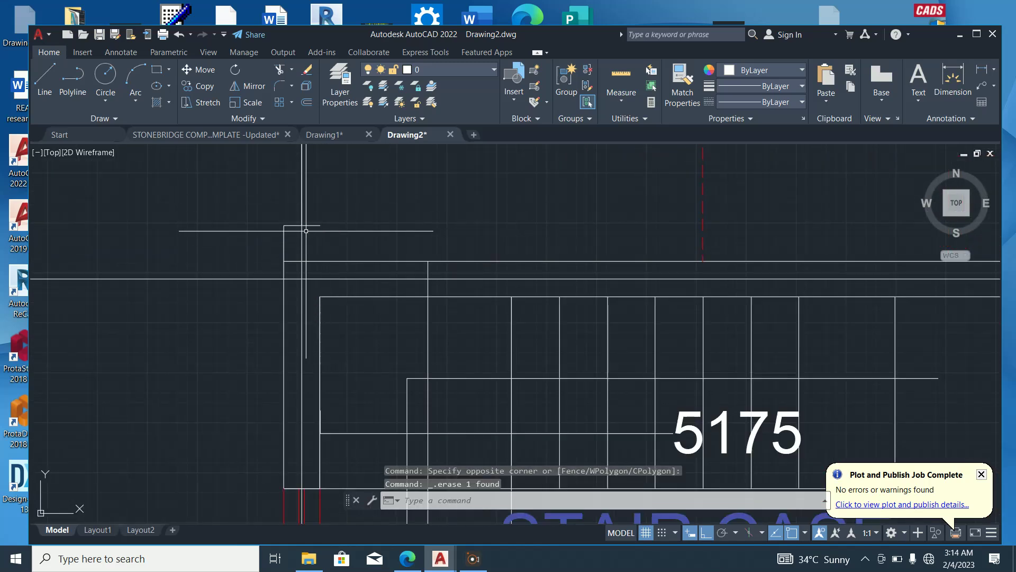
scroll(292, 229, "up", 4)
left_click(292, 229)
left_click(268, 213)
key("Delete")
scroll(286, 261, "down", 5)
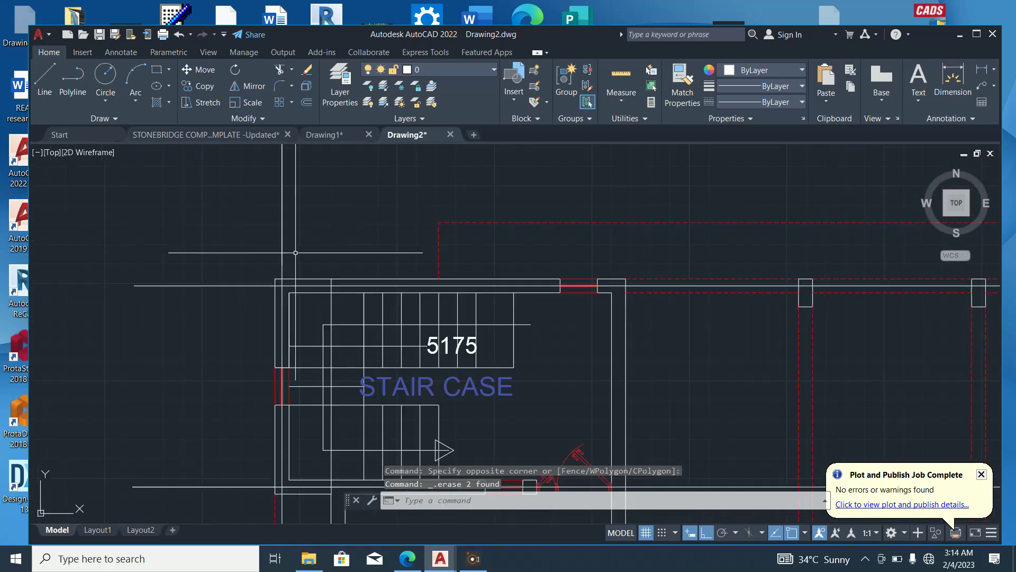
Draw a vertical centre line from the bottom-edge midpoint of the wall stub below the left staircase, up past the plan and down below it
scroll(331, 368, "up", 6)
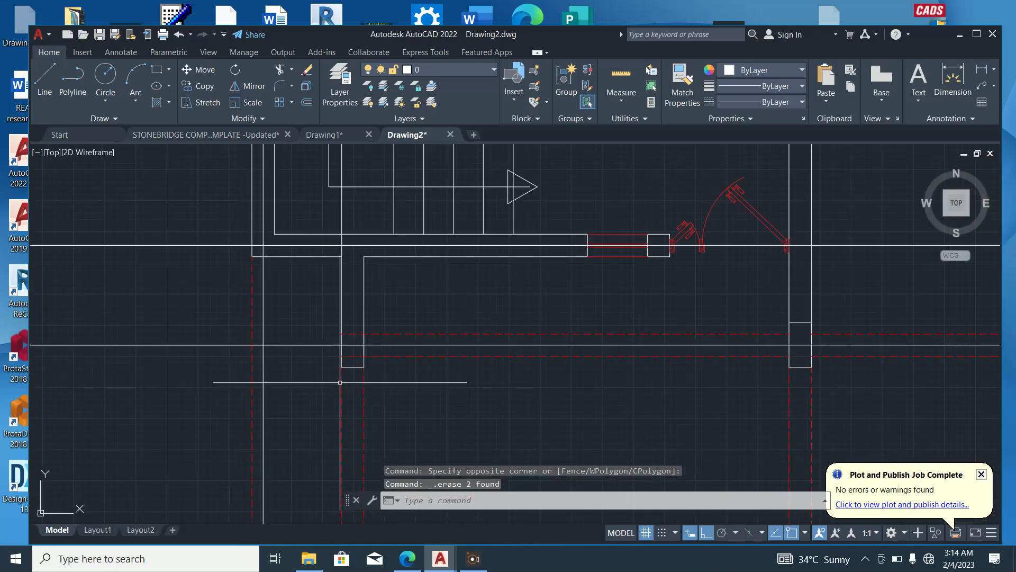
left_click(45, 80)
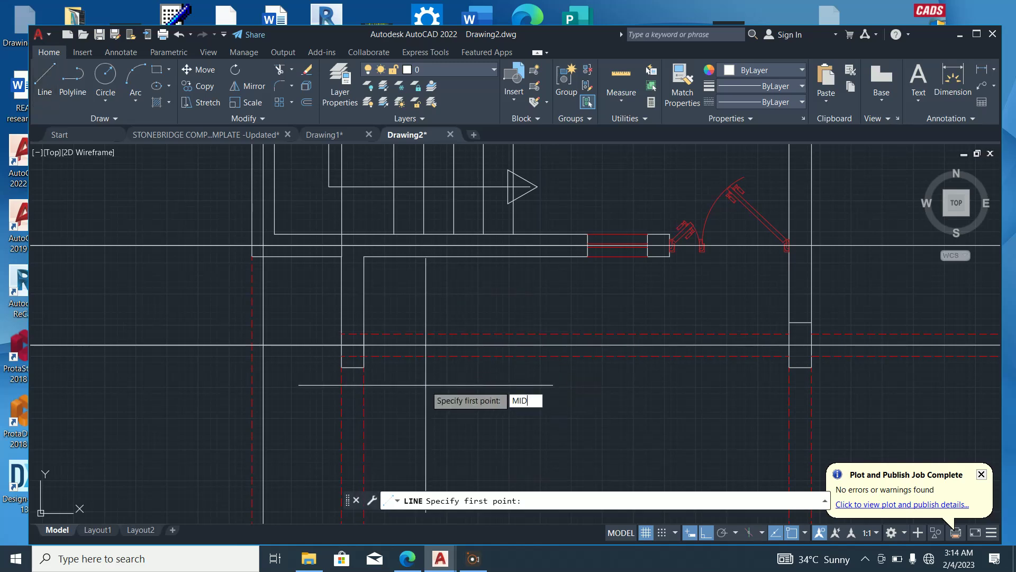
key("Return")
scroll(347, 379, "up", 4)
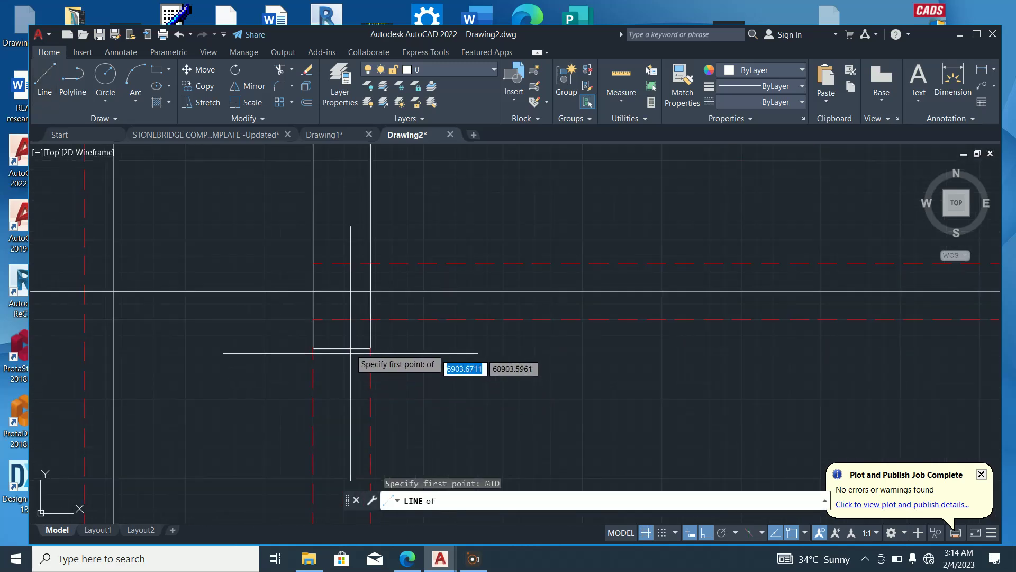
left_click(346, 344)
scroll(328, 408, "down", 5)
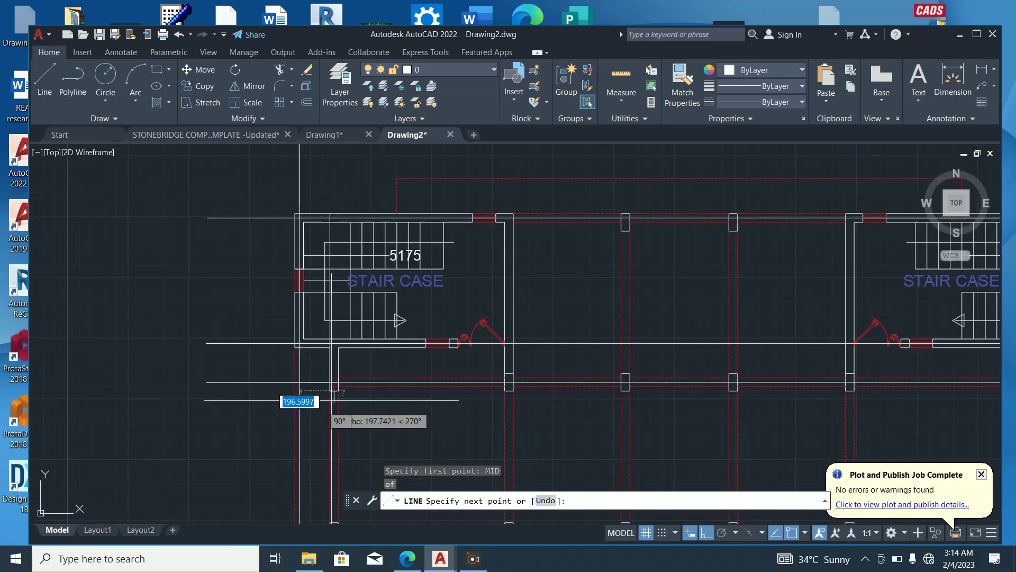
scroll(324, 334, "up", 5)
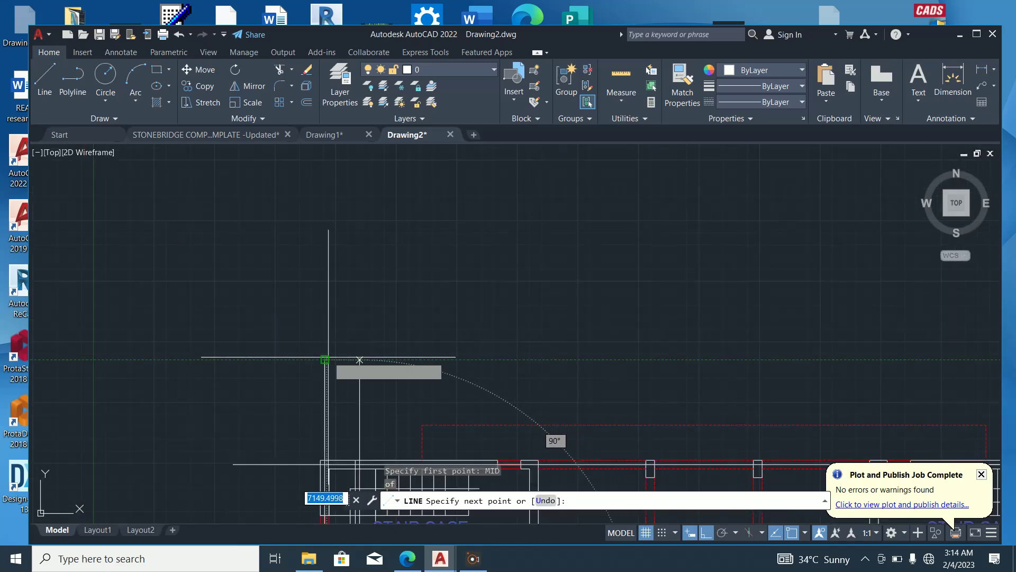
scroll(354, 370, "down", 4)
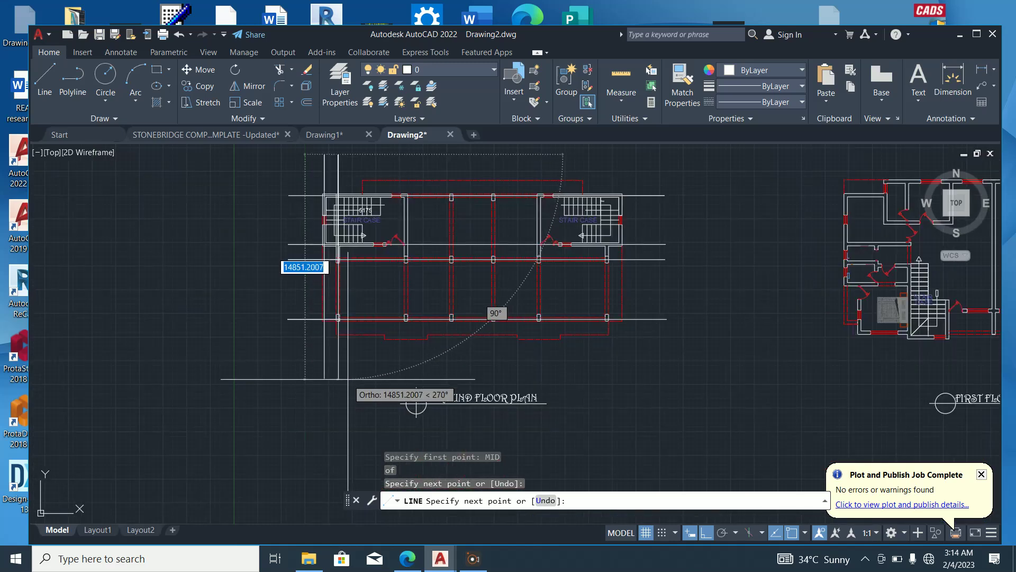
left_click(349, 379)
key("Escape")
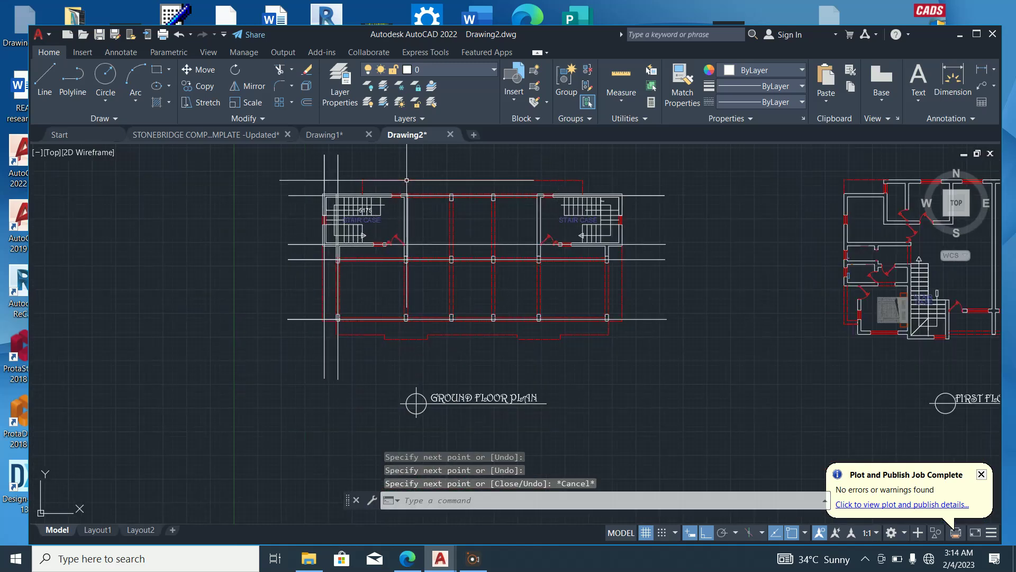
Start a line at the top-edge midpoint of the column ending the left staircase's inner wall and draw it vertically up past the plan
scroll(406, 180, "up", 5)
scroll(410, 234, "down", 5)
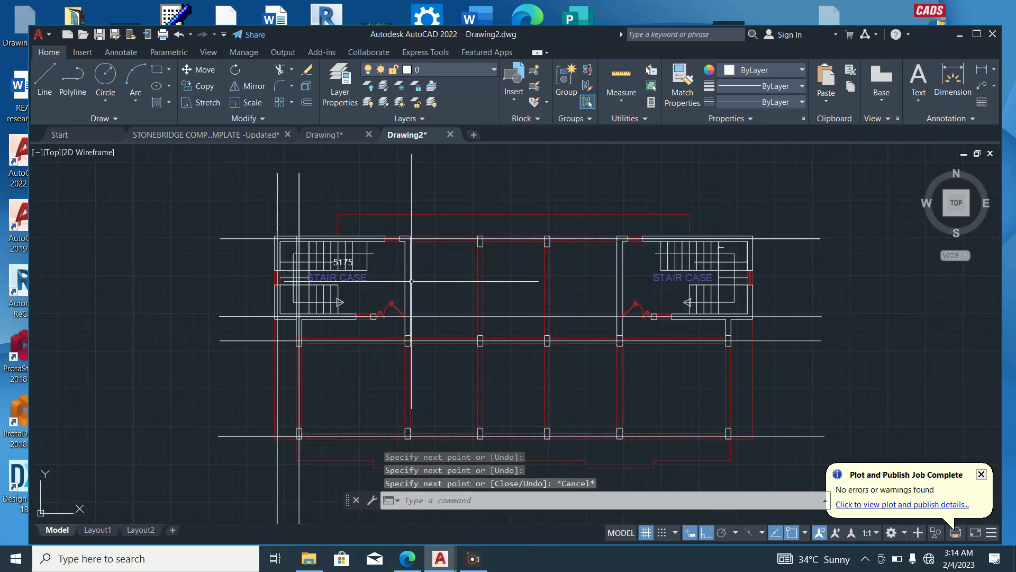
scroll(411, 227, "up", 2)
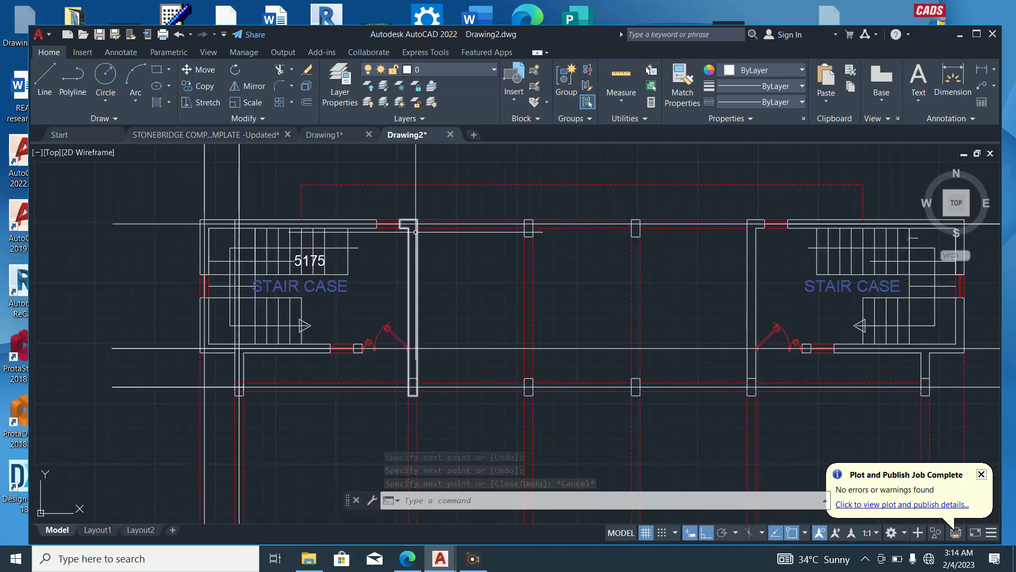
scroll(410, 285, "down", 2)
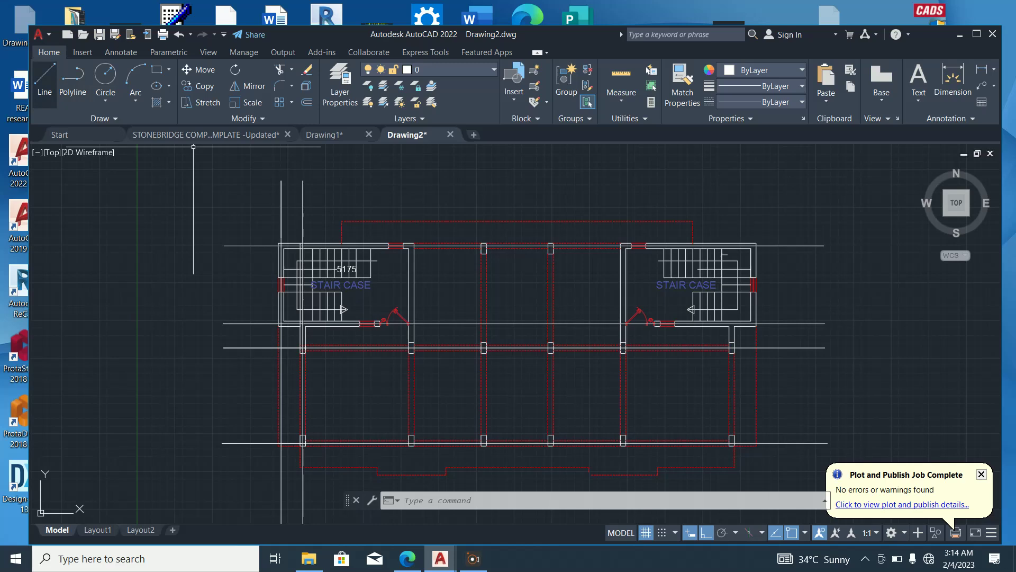
left_click(44, 79)
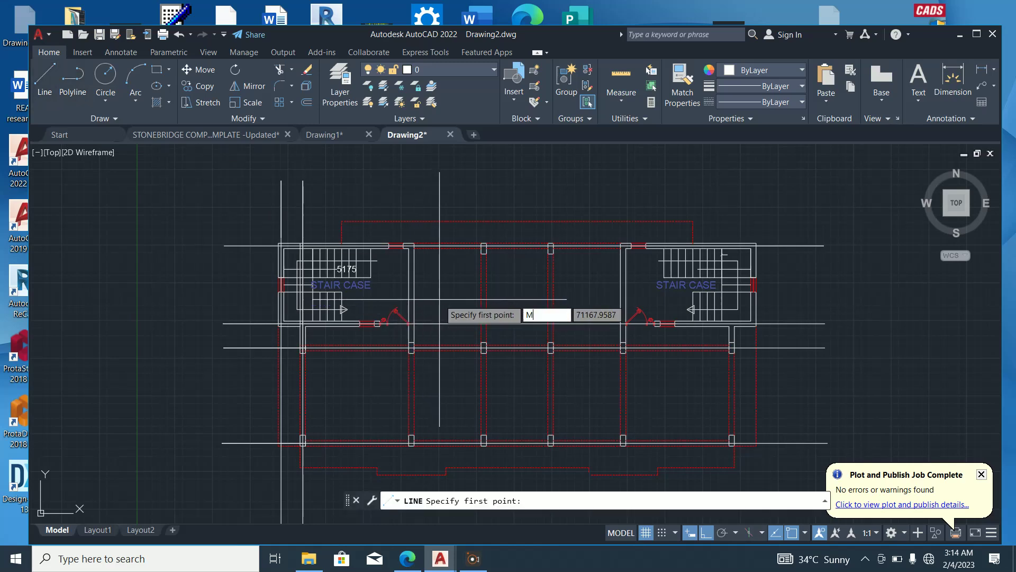
type("MID")
key("Return")
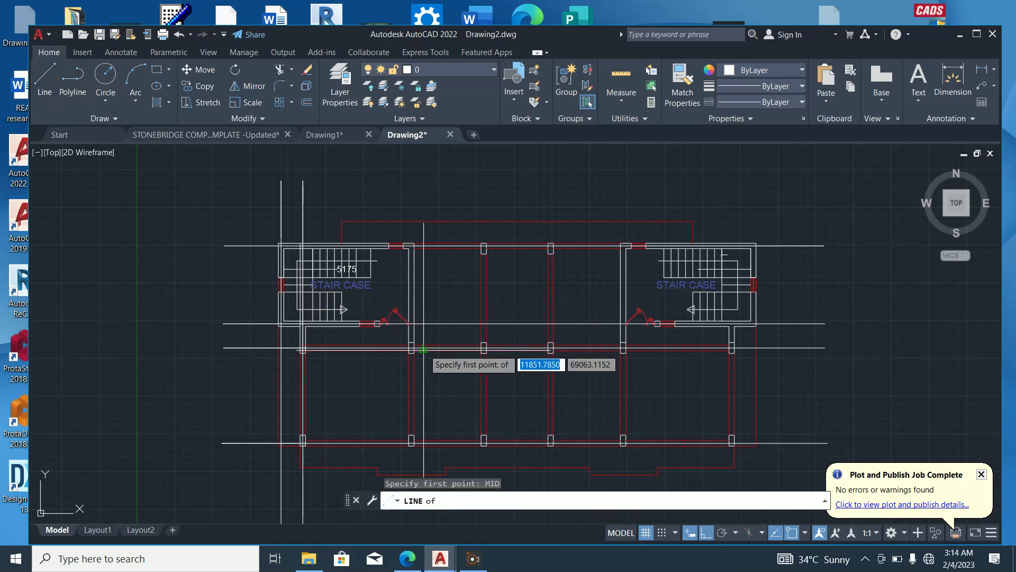
scroll(439, 299, "up", 6)
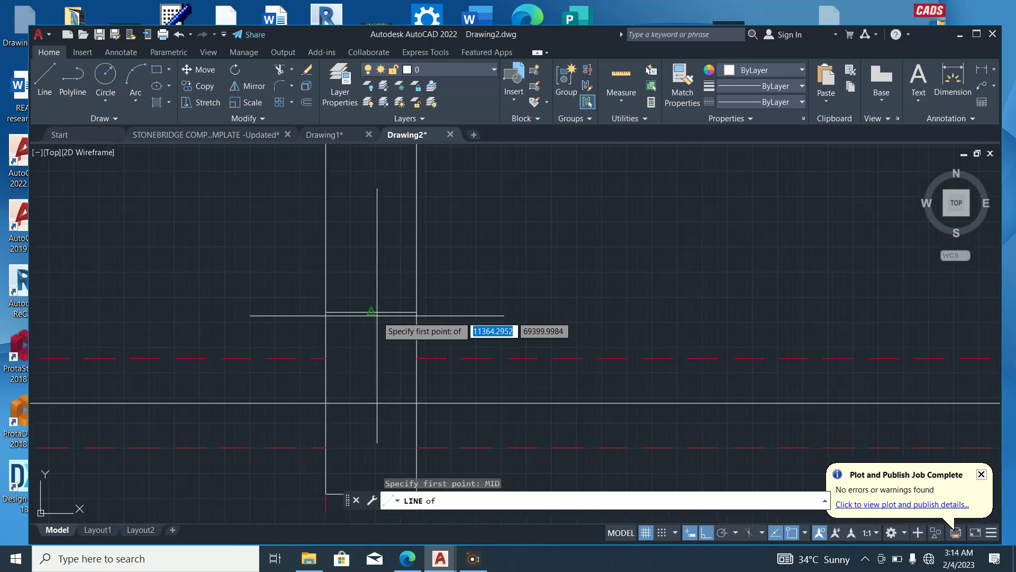
left_click(371, 311)
scroll(371, 311, "down", 5)
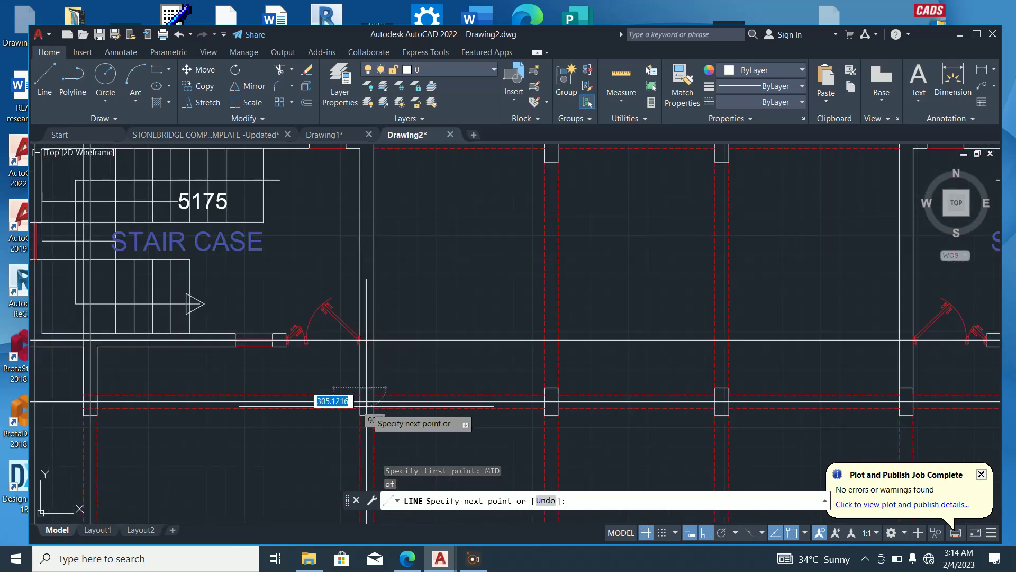
left_click(360, 238)
Continue the left staircase's inner wall centre line down to between the plan and its title, and finish it
scroll(367, 262, "down", 5)
scroll(365, 319, "up", 6)
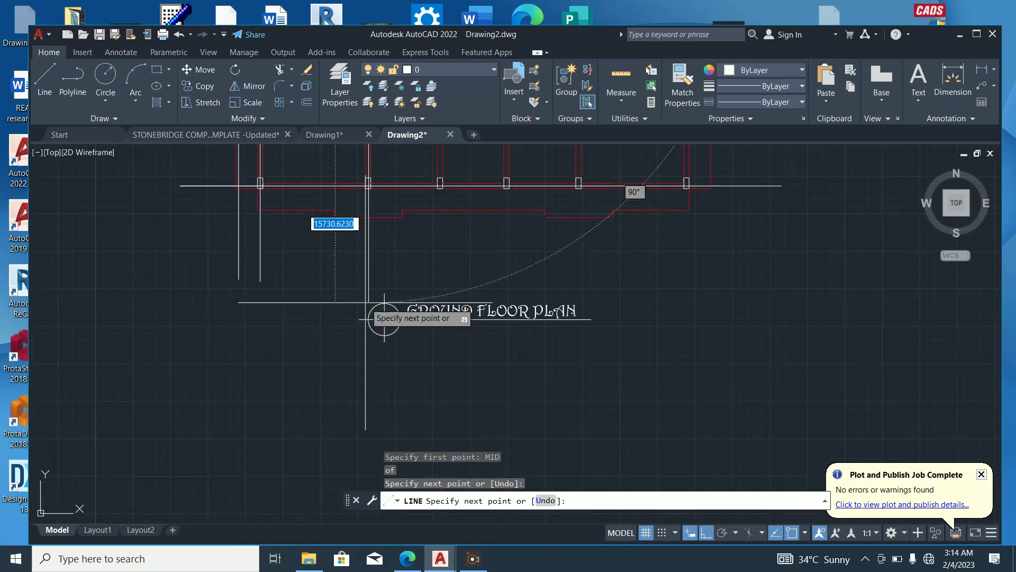
left_click(342, 270)
scroll(344, 286, "down", 4)
key("Escape")
scroll(417, 284, "down", 2)
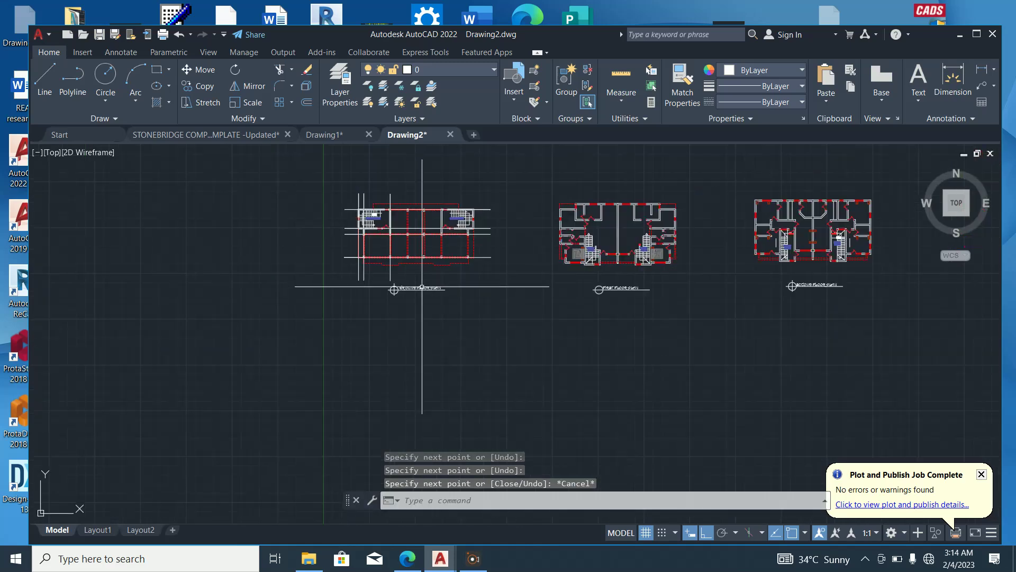
Move the GROUND FLOOR PLAN title with its circle and underline straight down by about 2755 units
scroll(417, 283, "up", 4)
left_click(494, 306)
left_click(293, 259)
right_click(403, 246)
left_click(424, 329)
left_click(391, 268)
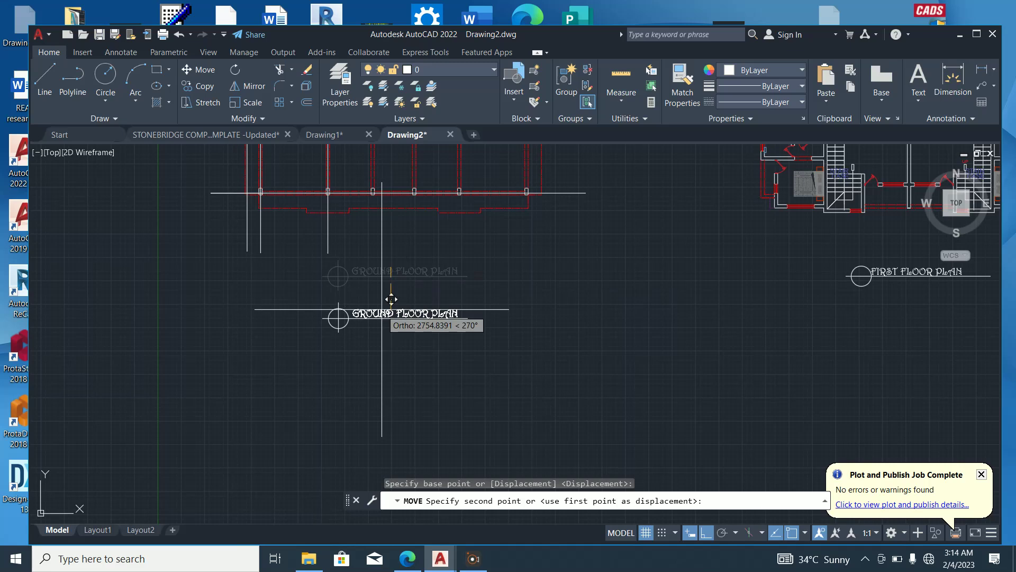
left_click(390, 299)
scroll(373, 343, "down", 2)
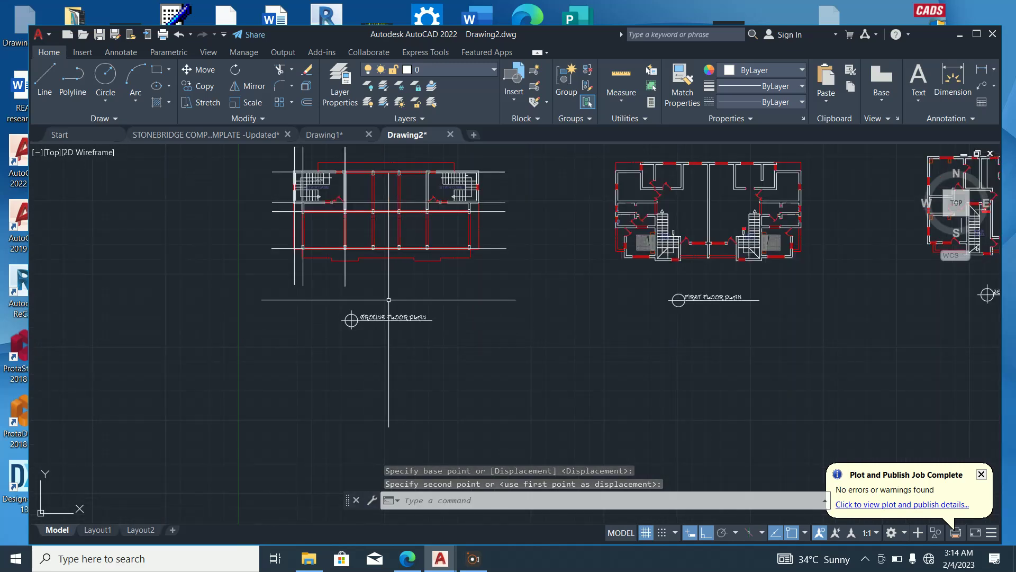
Start a line at the top-edge midpoint of the left of the two upper columns between the staircases and draw it vertically up past the plan
scroll(398, 306, "down", 2)
scroll(375, 215, "up", 2)
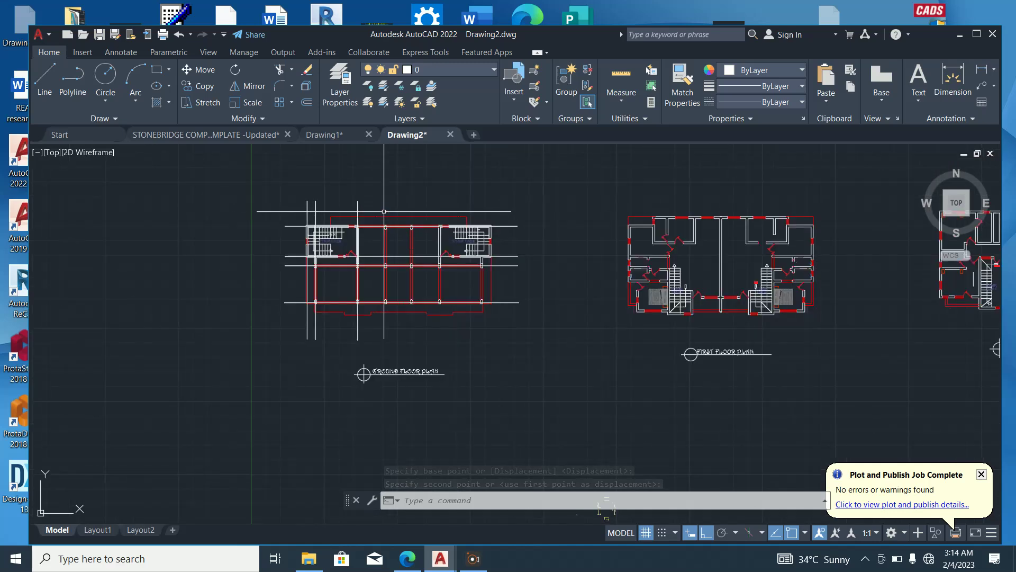
scroll(389, 207, "up", 5)
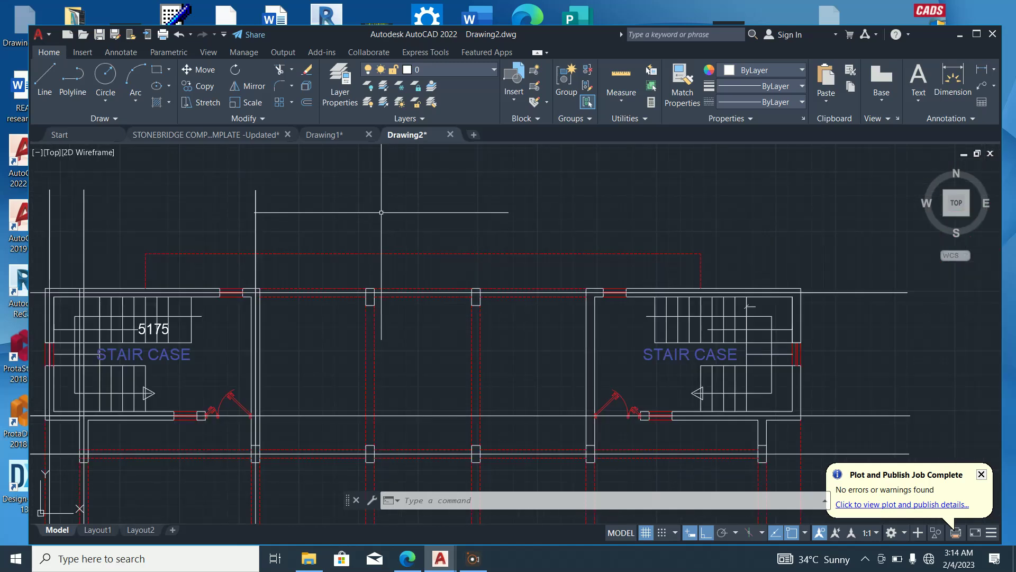
left_click(44, 79)
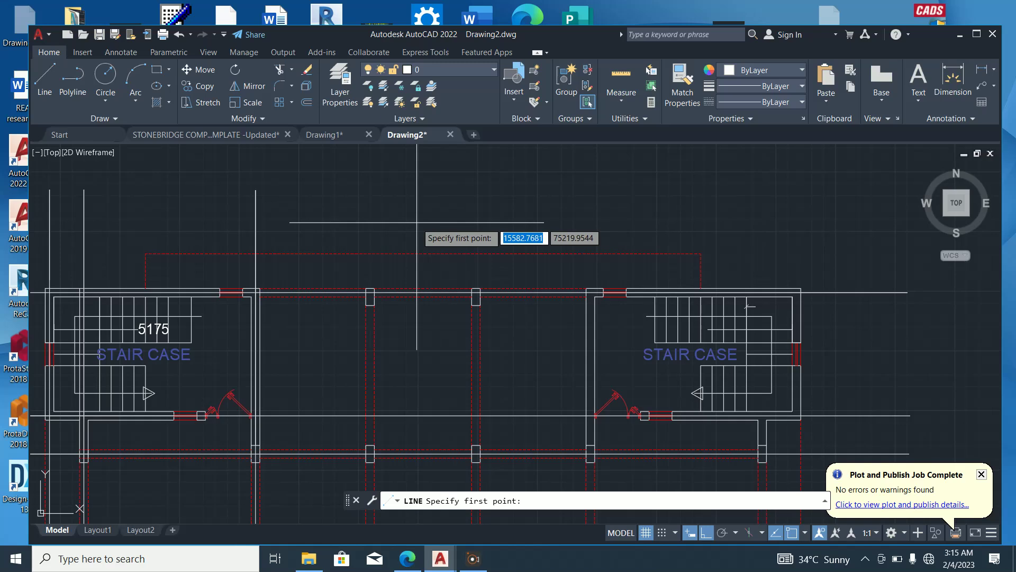
type("MID")
key("Return")
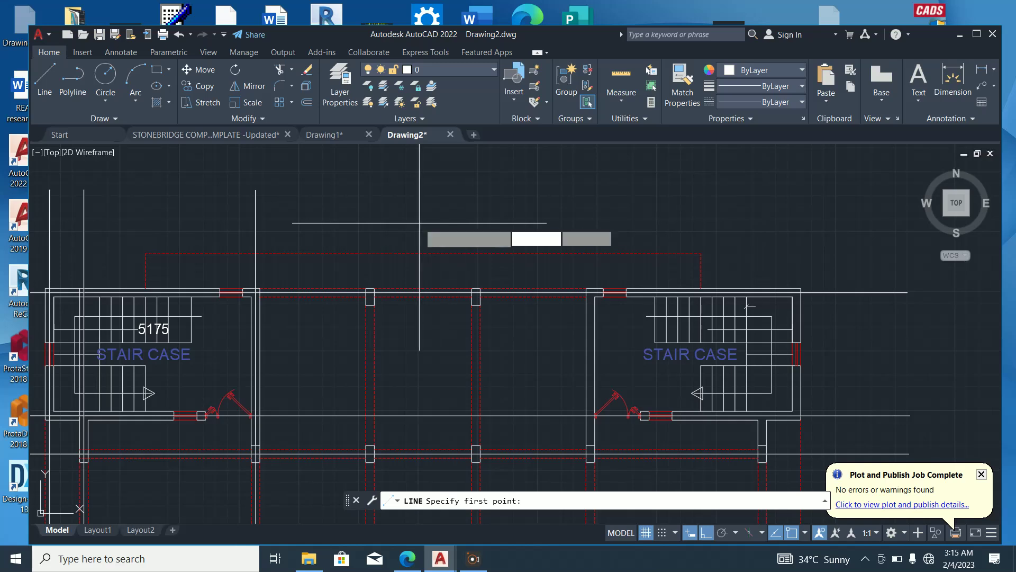
scroll(389, 251, "up", 6)
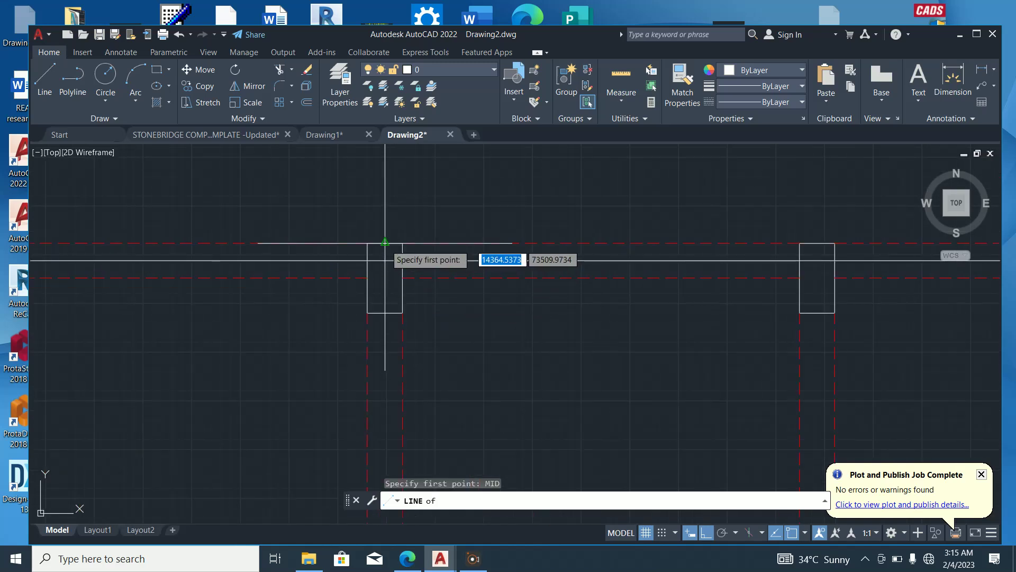
left_click(385, 246)
scroll(366, 373, "down", 8)
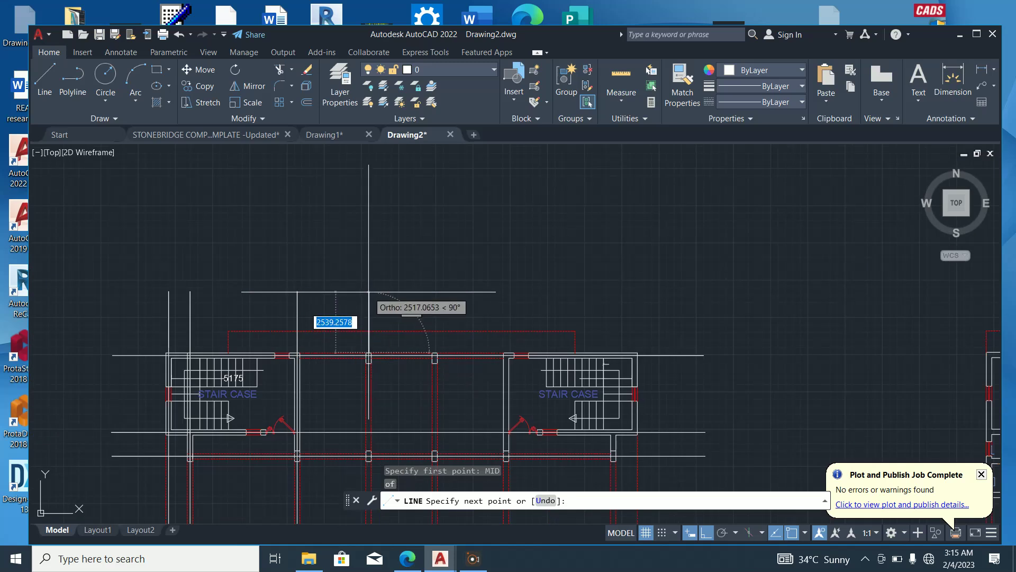
Continue that column's centre line down to between the ground floor plan and its title, and finish it
scroll(369, 318, "down", 6)
scroll(368, 328, "up", 4)
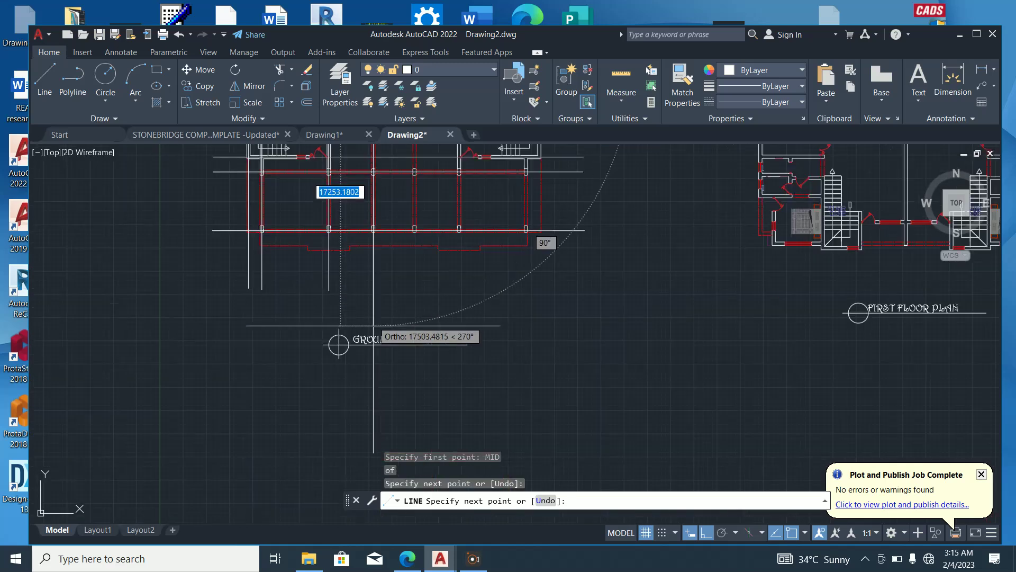
left_click(371, 294)
scroll(369, 319, "down", 4)
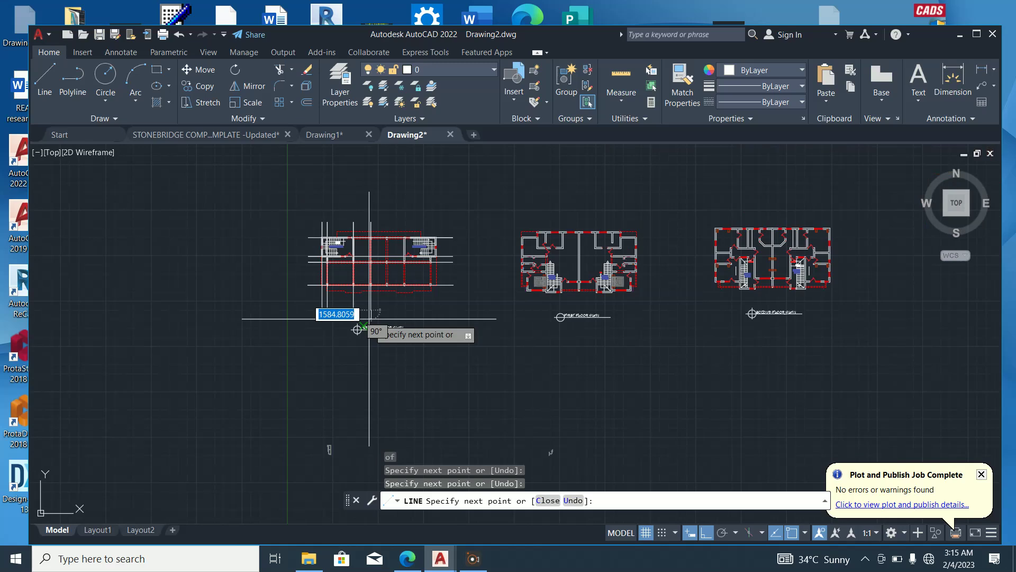
key("Escape")
Draw a vertical centre line from the top-edge midpoint of the right upper column between the staircases, up past the plan and down below it
left_click(45, 81)
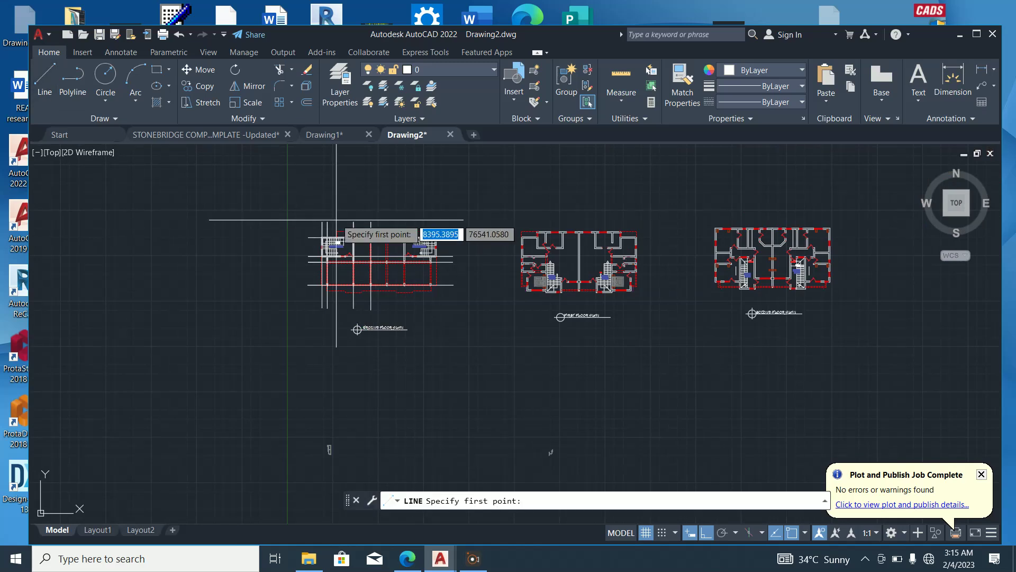
scroll(398, 211, "up", 3)
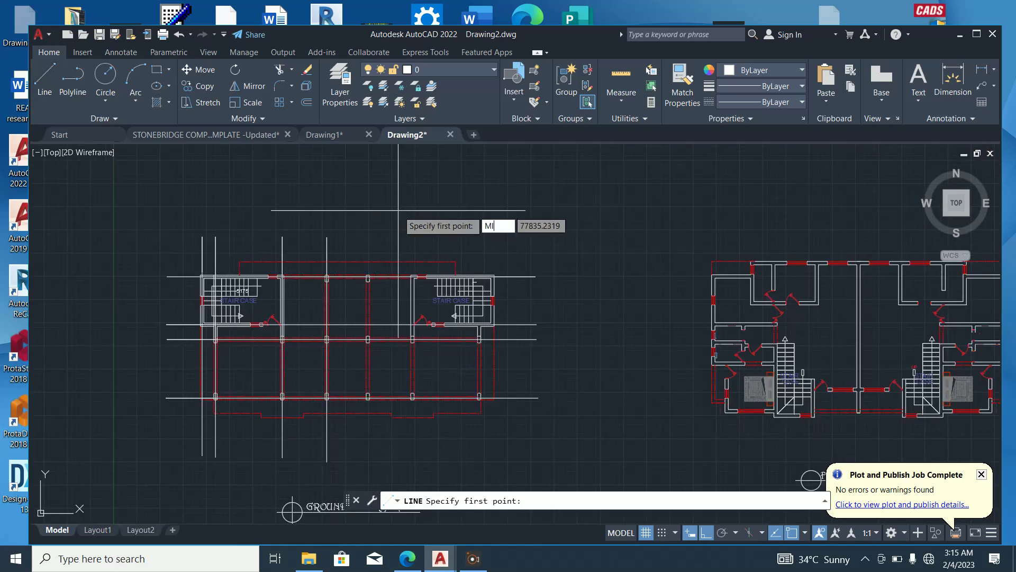
type("MID")
key("Return")
scroll(370, 276, "up", 6)
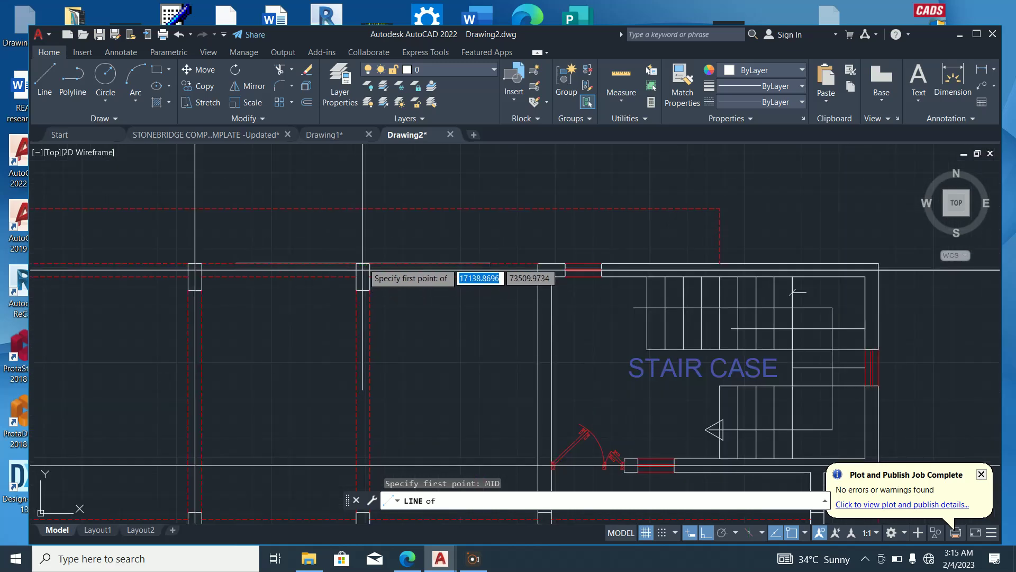
left_click(363, 263)
scroll(363, 263, "down", 5)
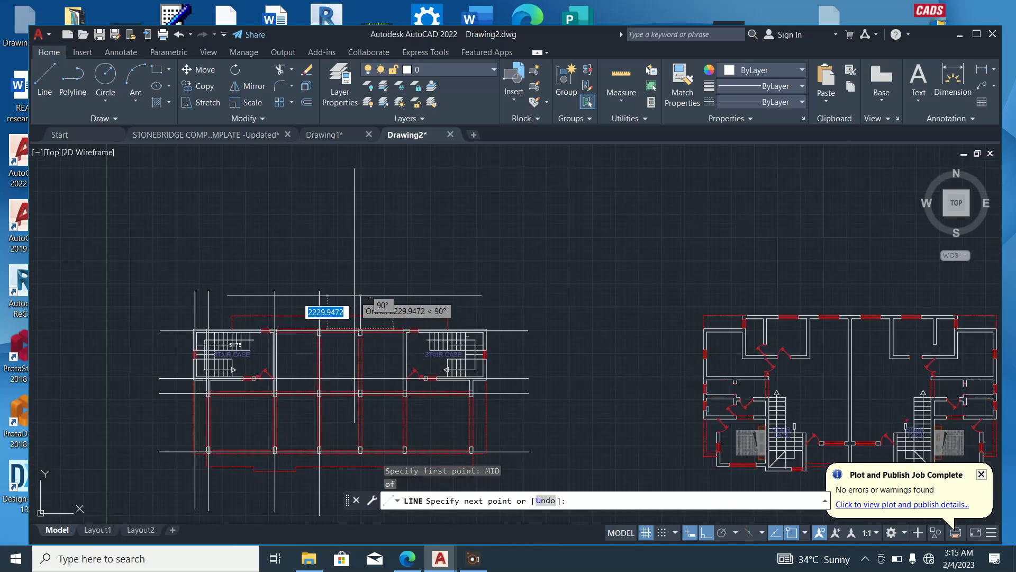
scroll(366, 296, "down", 4)
scroll(375, 354, "up", 4)
left_click(375, 354)
left_click(377, 353)
key("Escape")
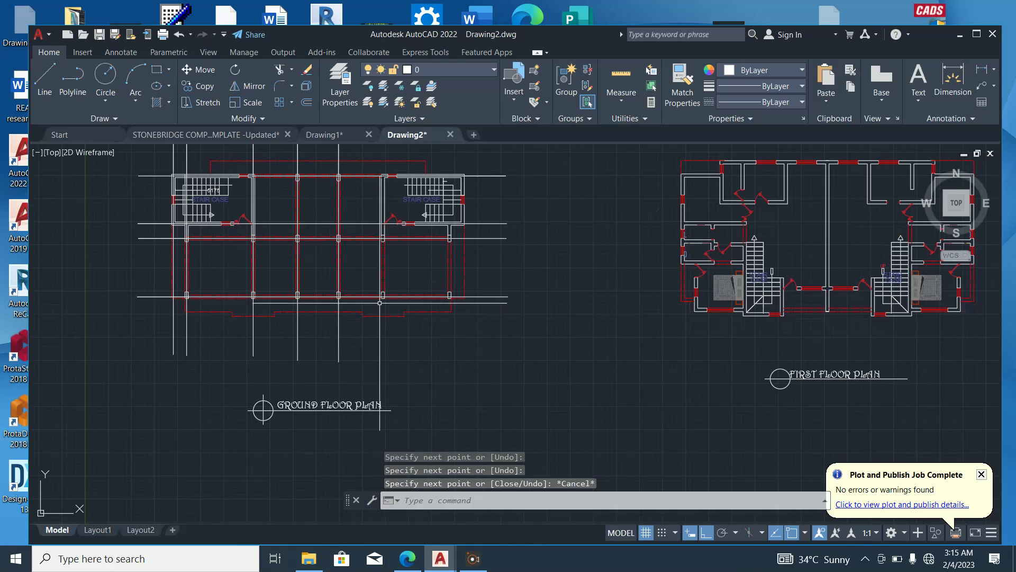
scroll(379, 351, "down", 3)
left_click(45, 78)
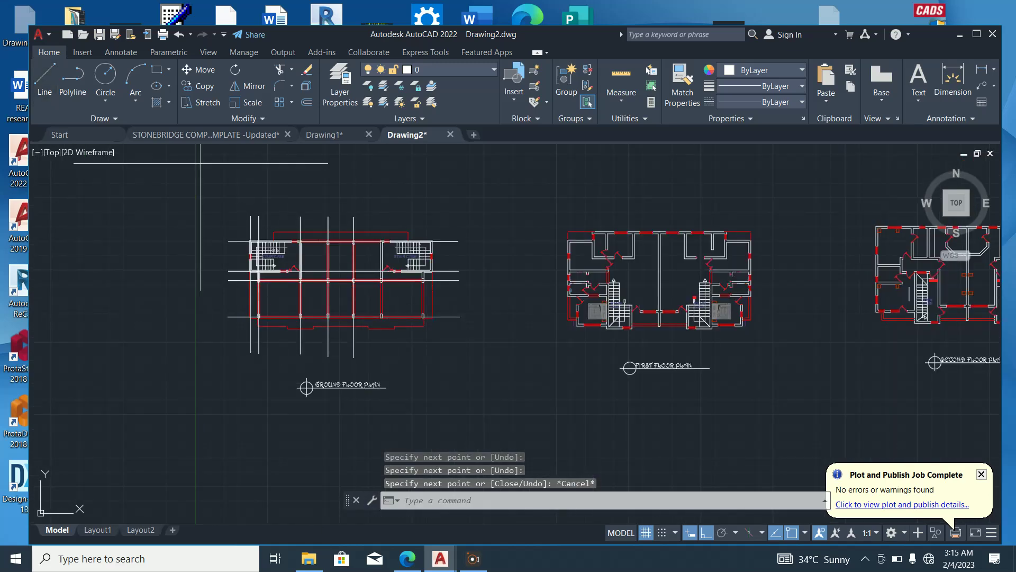
scroll(380, 230, "up", 4)
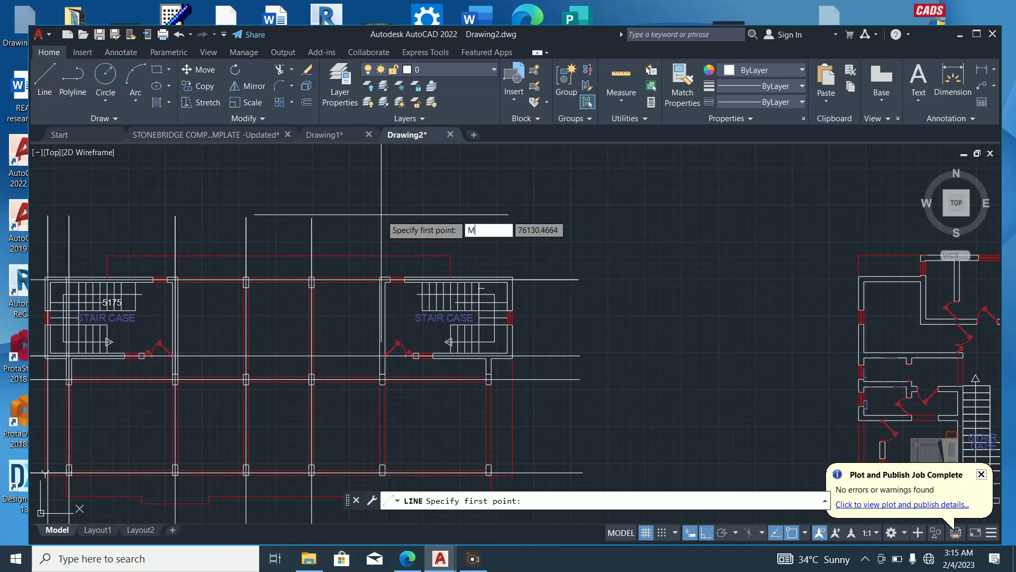
type("MID")
key("Return")
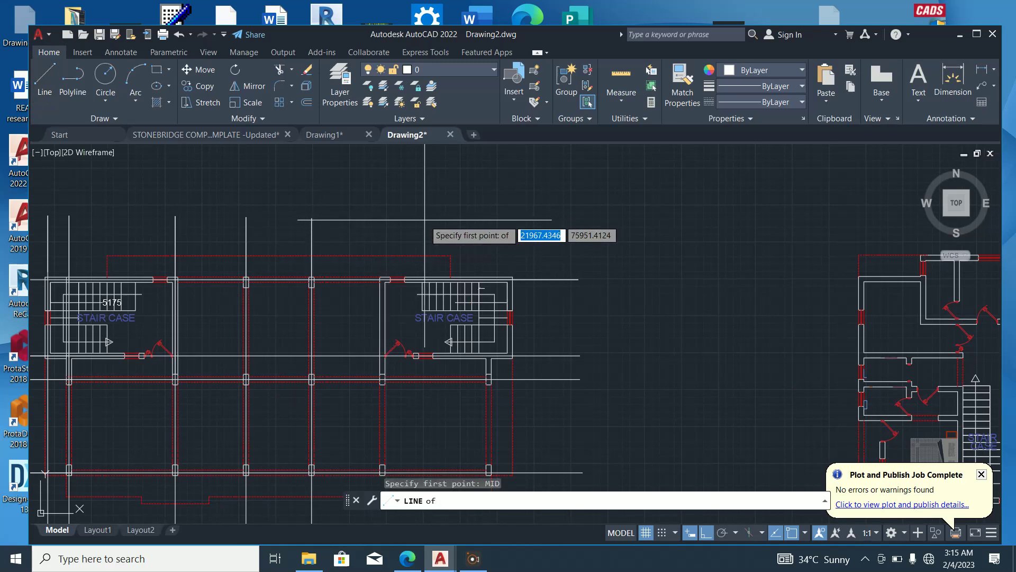
scroll(386, 262, "up", 4)
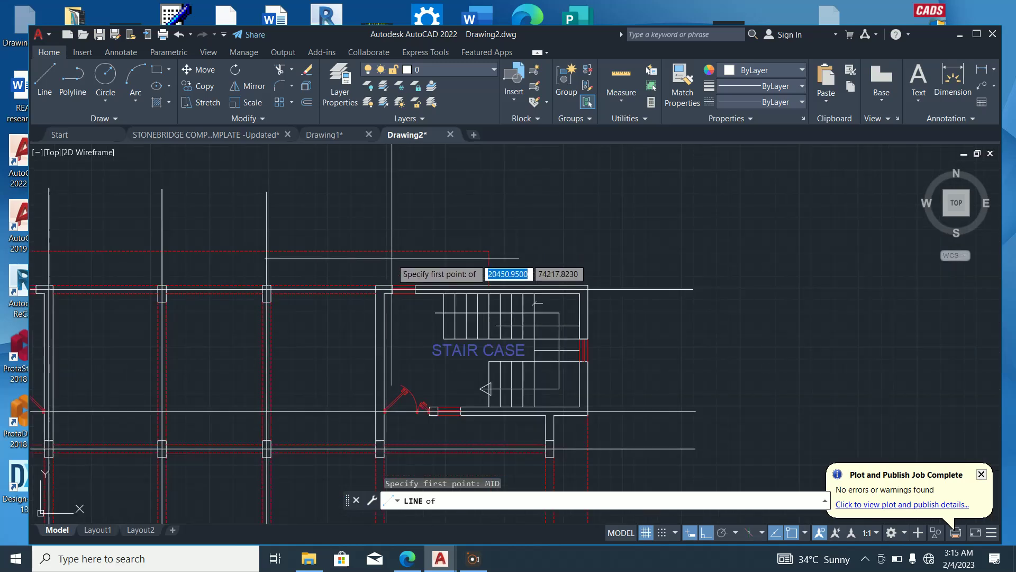
scroll(416, 256, "down", 4)
key("Escape")
Draw a vertical centre line from the top-edge midpoint of the column ending the right staircase's inner wall, up past the plan and down below it
key("Return")
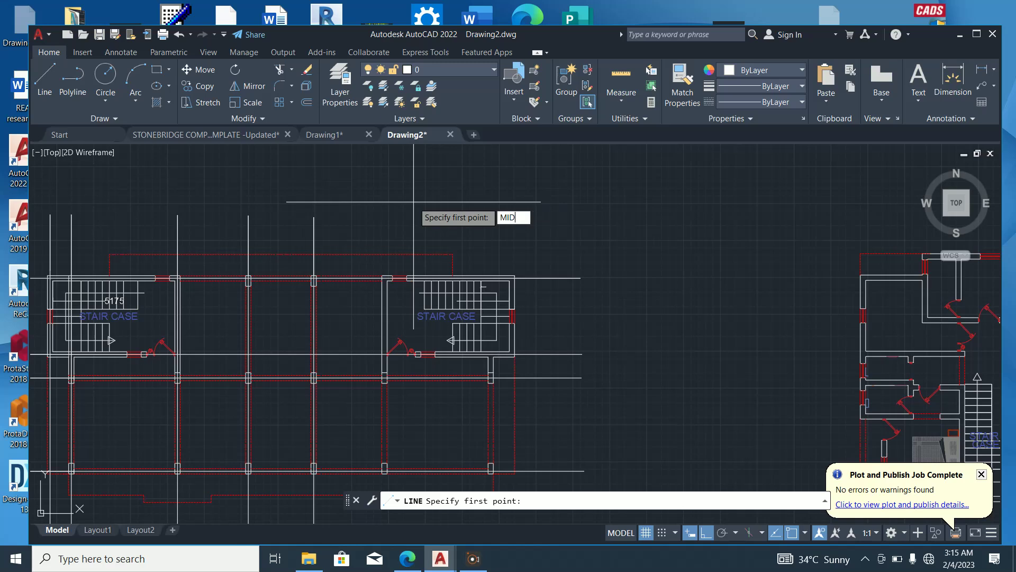
type("MID")
key("Return")
scroll(379, 392, "up", 6)
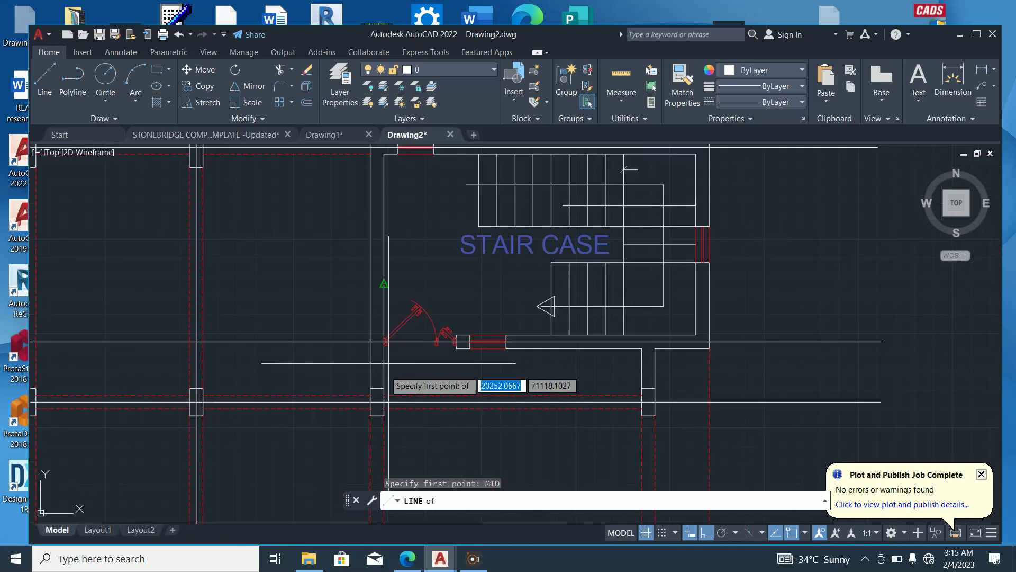
left_click(378, 403)
scroll(371, 339, "down", 5)
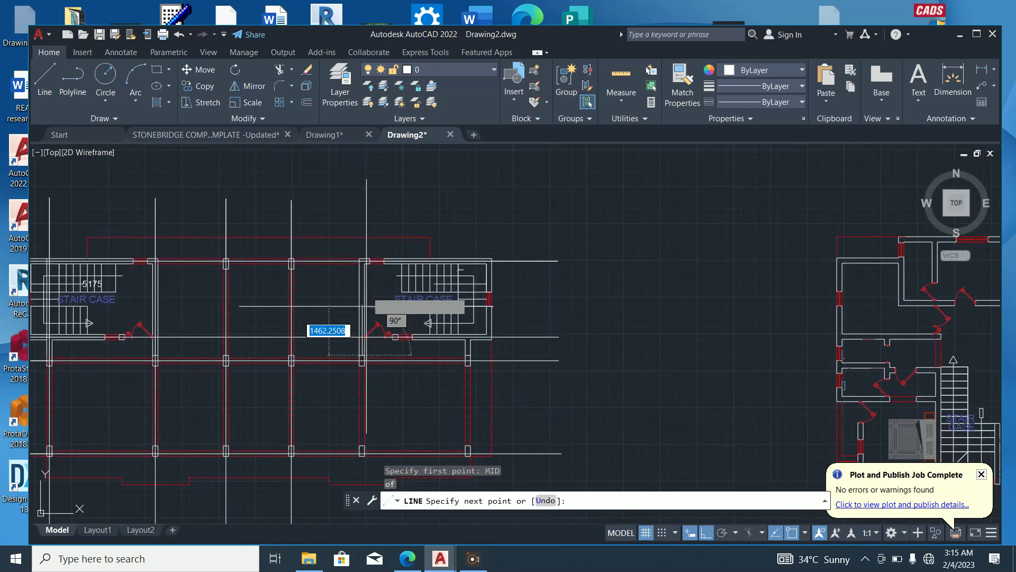
scroll(377, 195, "down", 1)
scroll(368, 190, "down", 5)
scroll(349, 286, "up", 5)
left_click(371, 263)
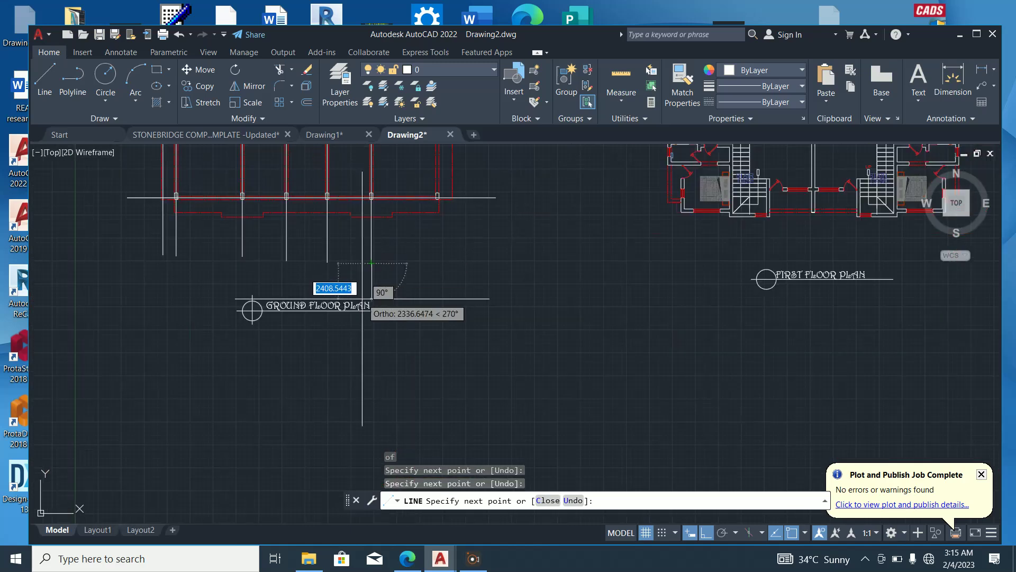
scroll(372, 263, "down", 3)
key("Escape")
Draw a vertical centre line from the top-edge midpoint of the column below the right staircase, up past the plan and down below it
scroll(388, 186, "up", 4)
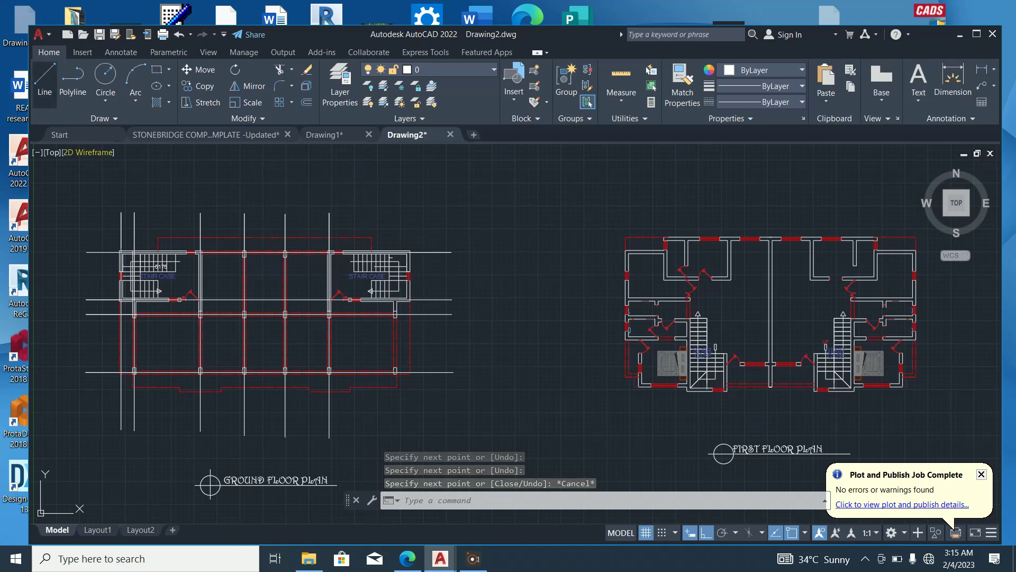
left_click(45, 79)
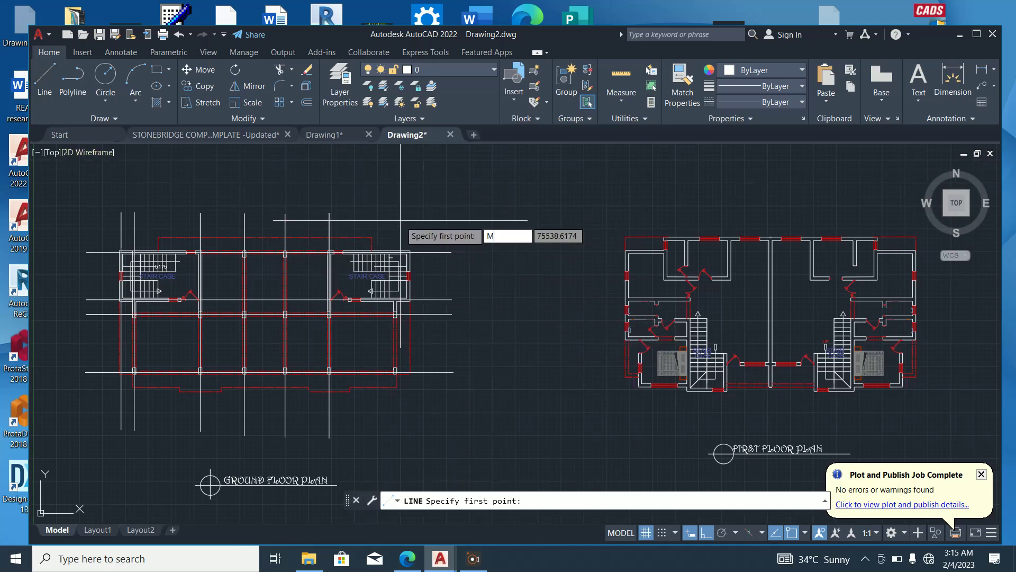
type("MID")
key("Return")
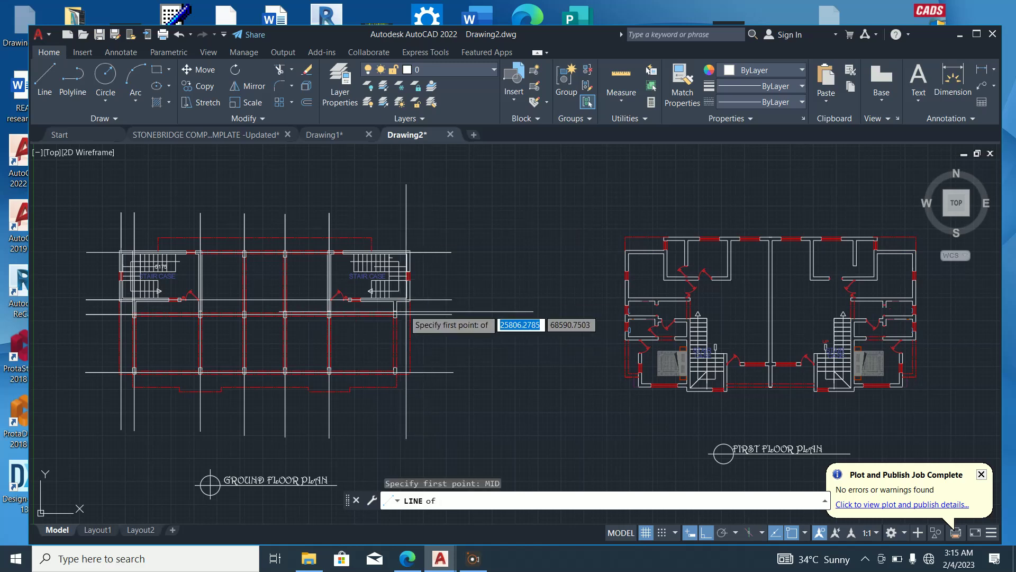
scroll(384, 309, "up", 5)
left_click(358, 306)
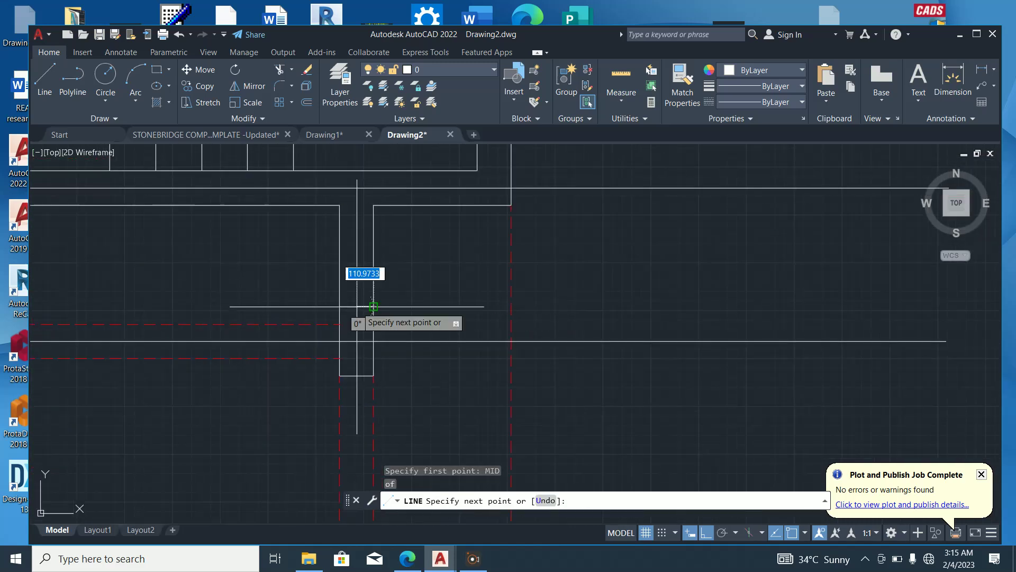
scroll(363, 272, "down", 4)
scroll(338, 265, "down", 5)
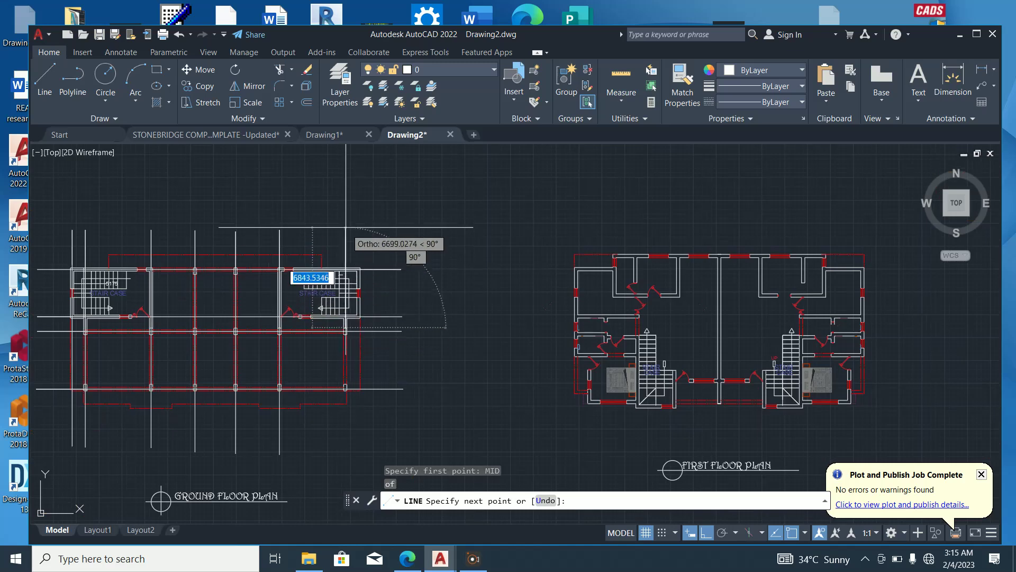
scroll(340, 333, "up", 3)
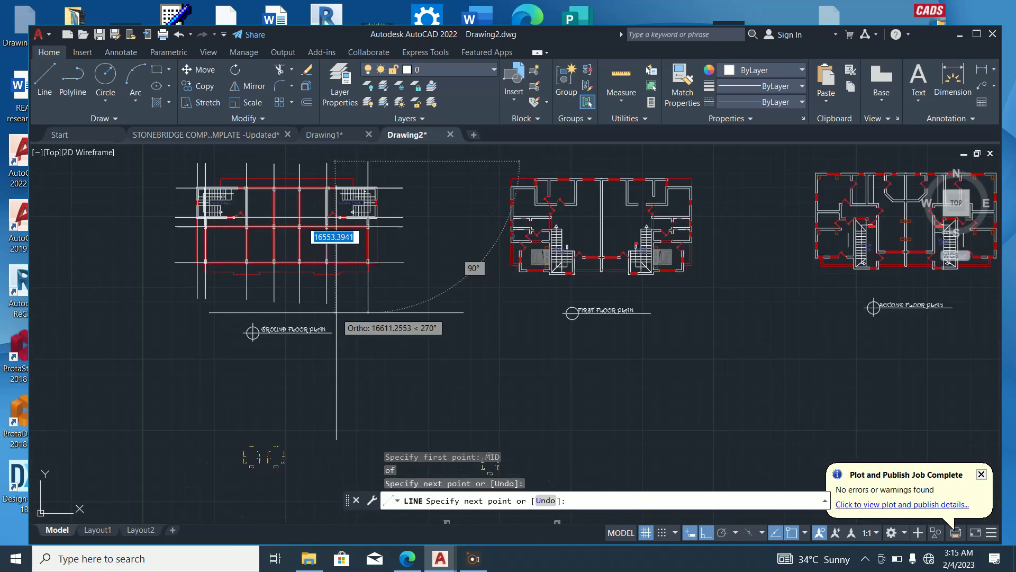
key("Escape")
Draw a short horizontal line from the right staircase's upper-right inner wall corner across the outer wall to beyond its outer face
scroll(385, 188, "up", 5)
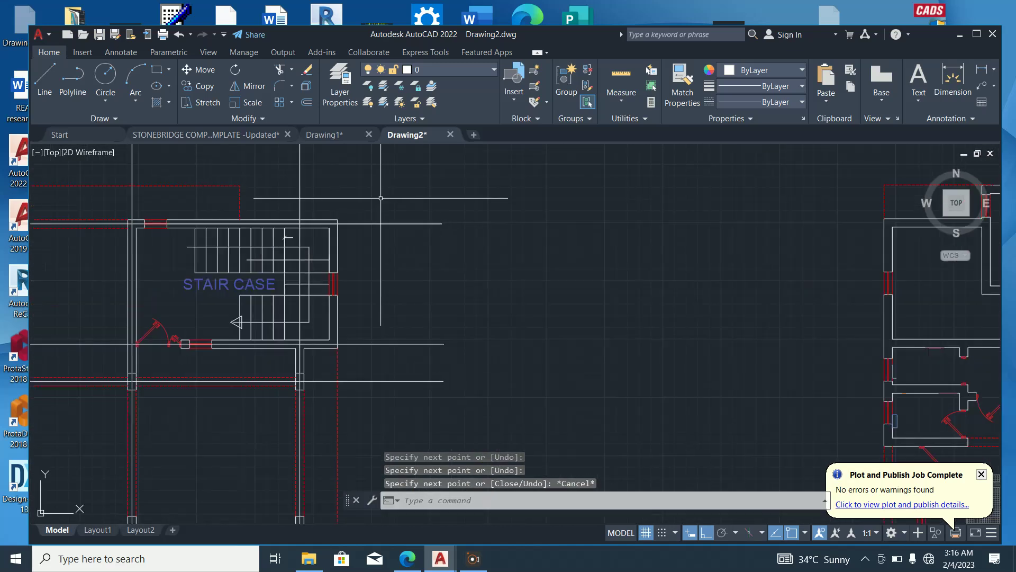
scroll(344, 263, "up", 3)
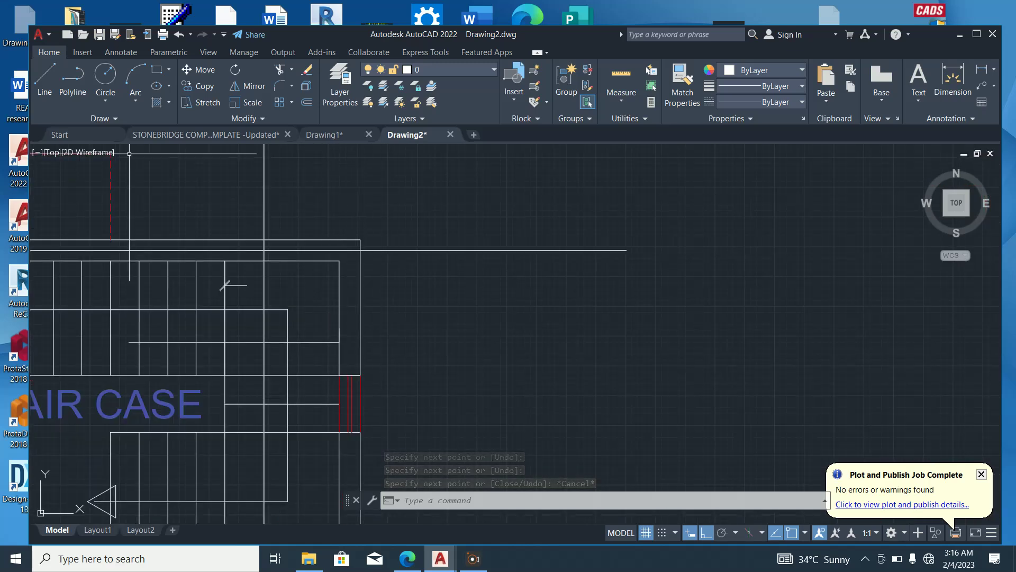
left_click(45, 79)
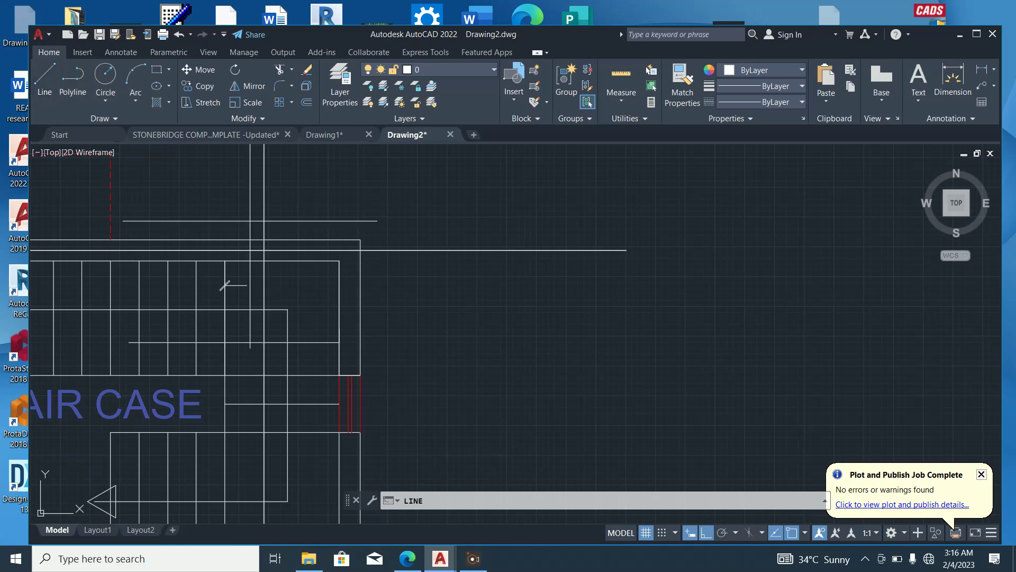
left_click(340, 261)
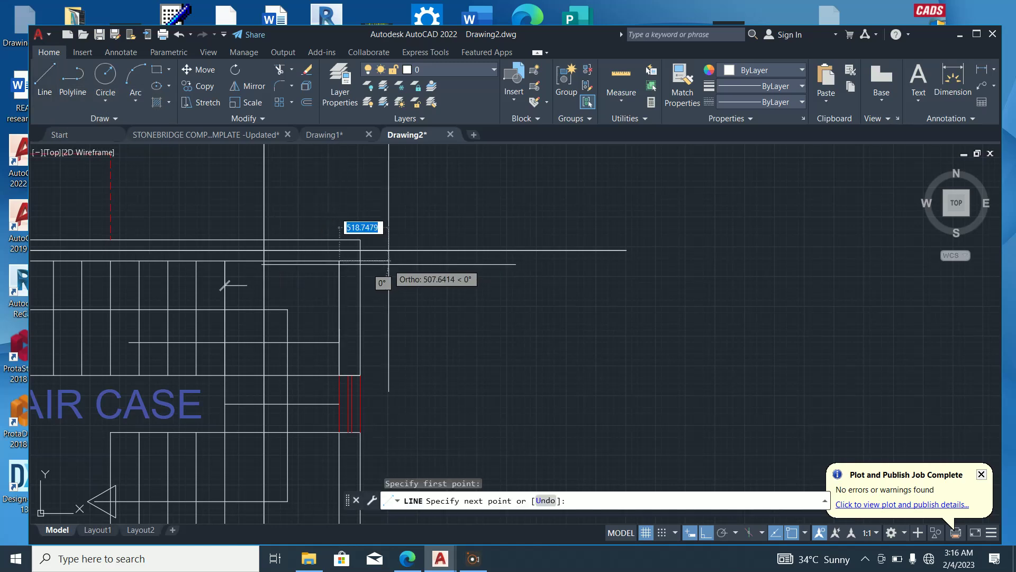
key("Escape")
Trim the part of the short horizontal line that sticks out beyond the right staircase's outer wall face
scroll(378, 260, "up", 3)
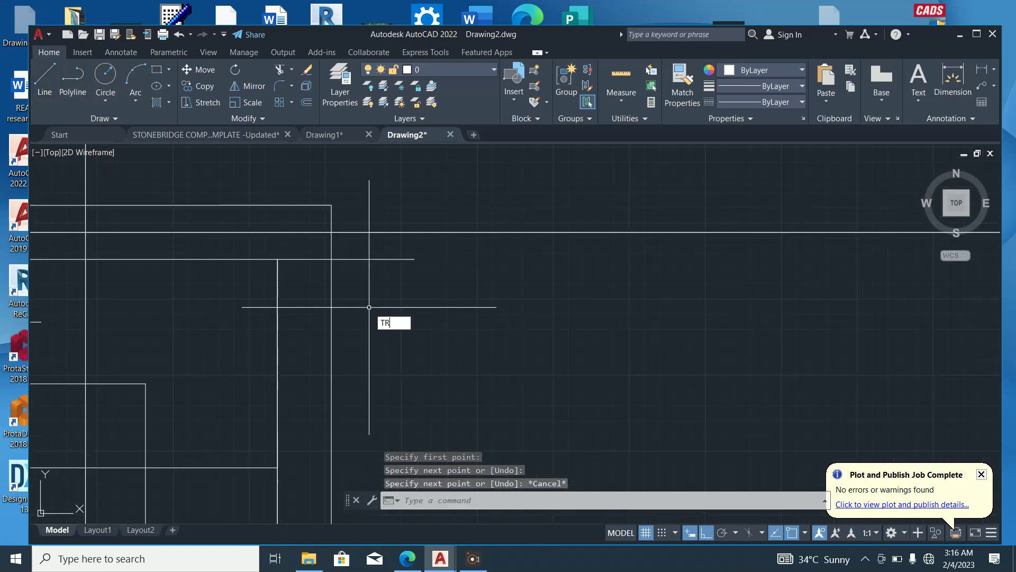
key("Return")
left_click_drag(372, 308, 354, 240)
scroll(372, 282, "down", 2)
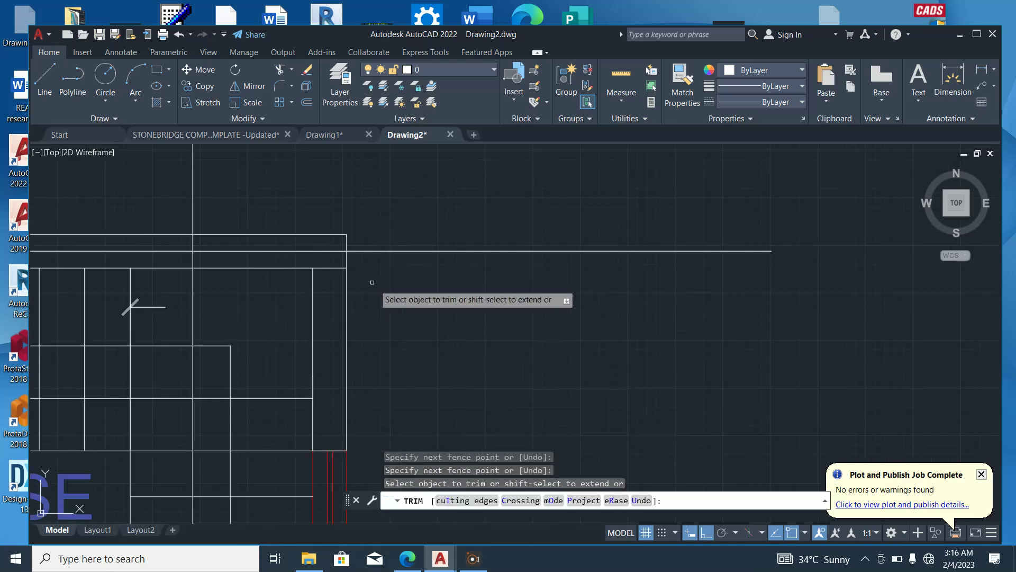
key("Escape")
Draw a vertical centre line from the midpoint of the short line across the right staircase's outer wall, up past the plan and down below it
left_click(44, 79)
type("MMID")
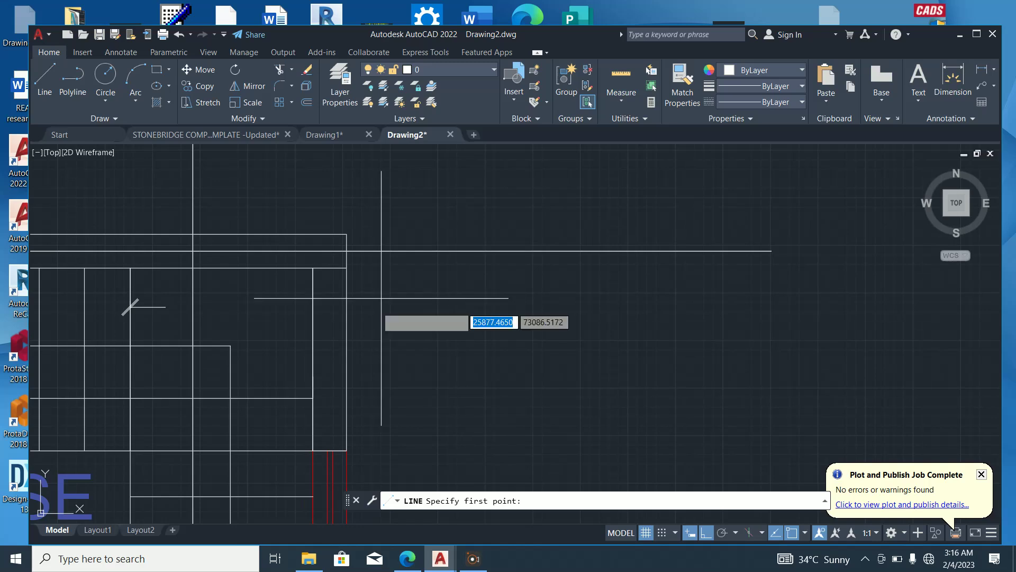
key("Return")
scroll(322, 268, "up", 4)
left_click(343, 269)
scroll(343, 268, "down", 3)
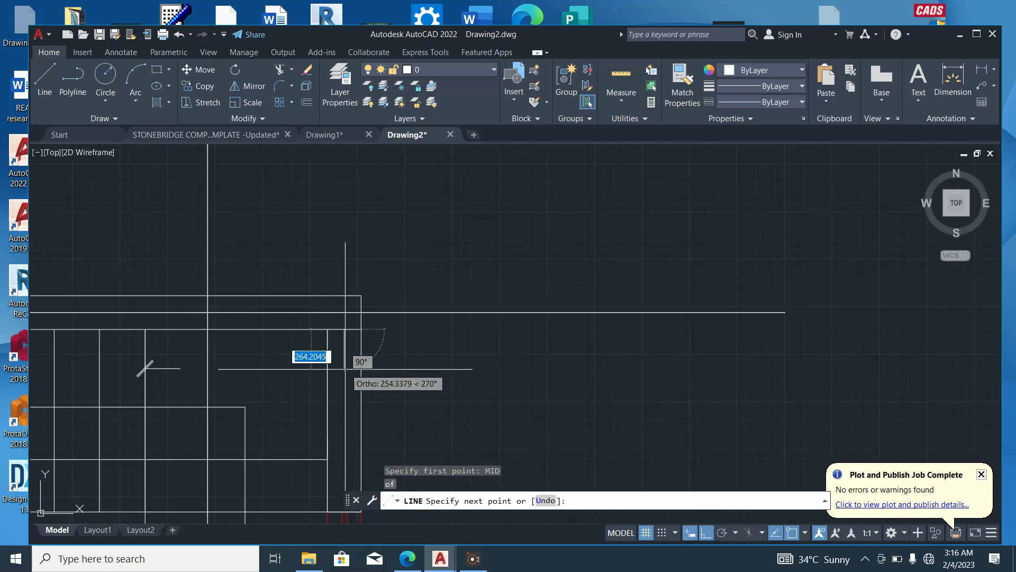
scroll(330, 172, "down", 6)
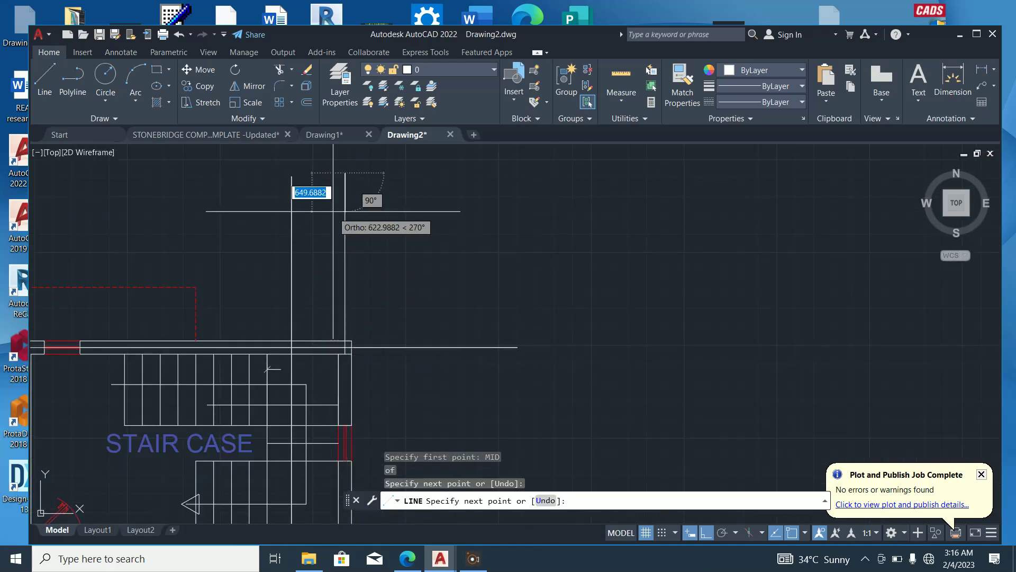
scroll(347, 284, "up", 2)
scroll(348, 285, "up", 2)
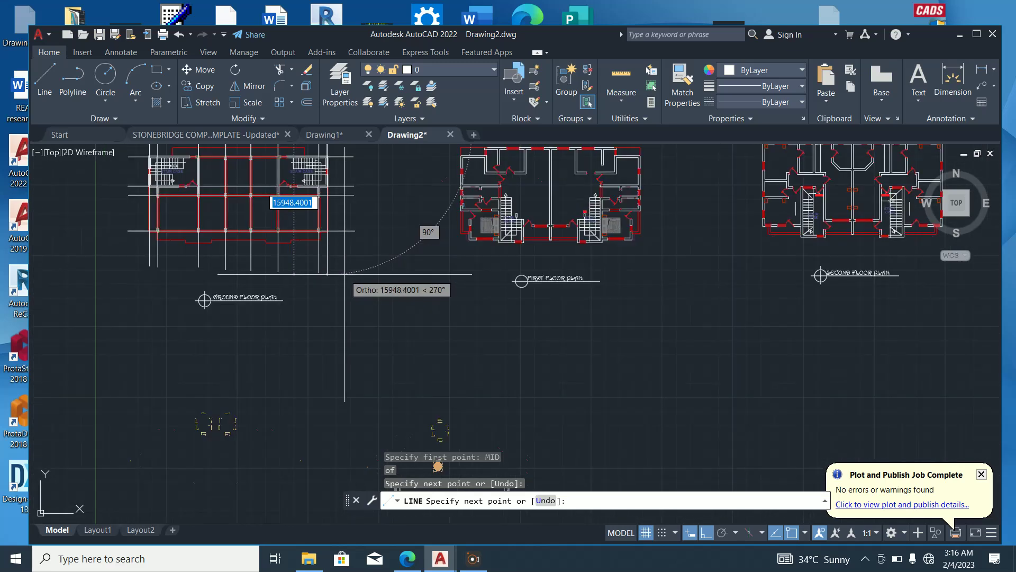
left_click(345, 273)
key("Escape")
scroll(343, 225, "down", 3)
scroll(343, 225, "up", 5)
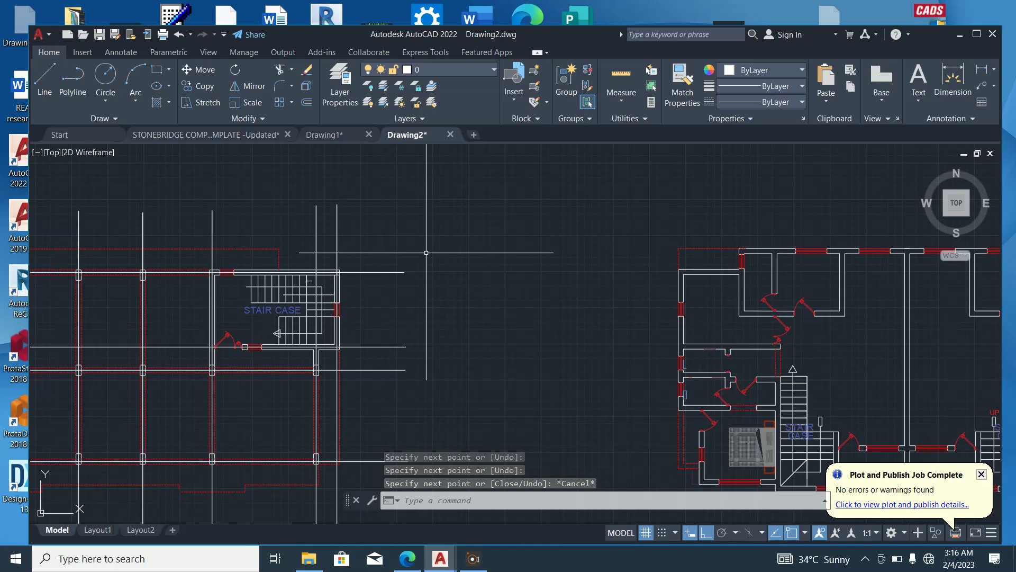
scroll(466, 258, "down", 3)
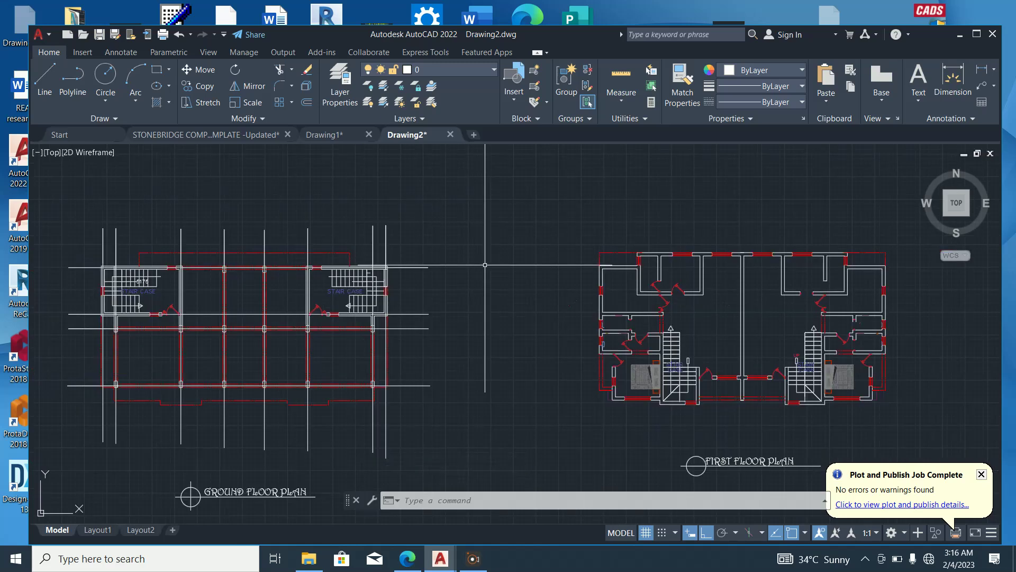
left_click(412, 207)
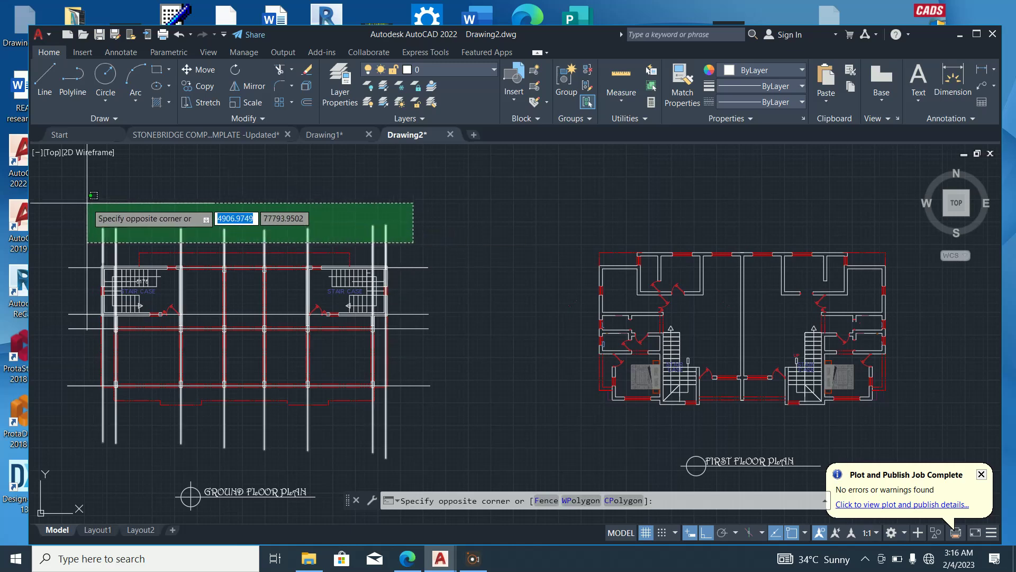
left_click(91, 235)
left_click(473, 417)
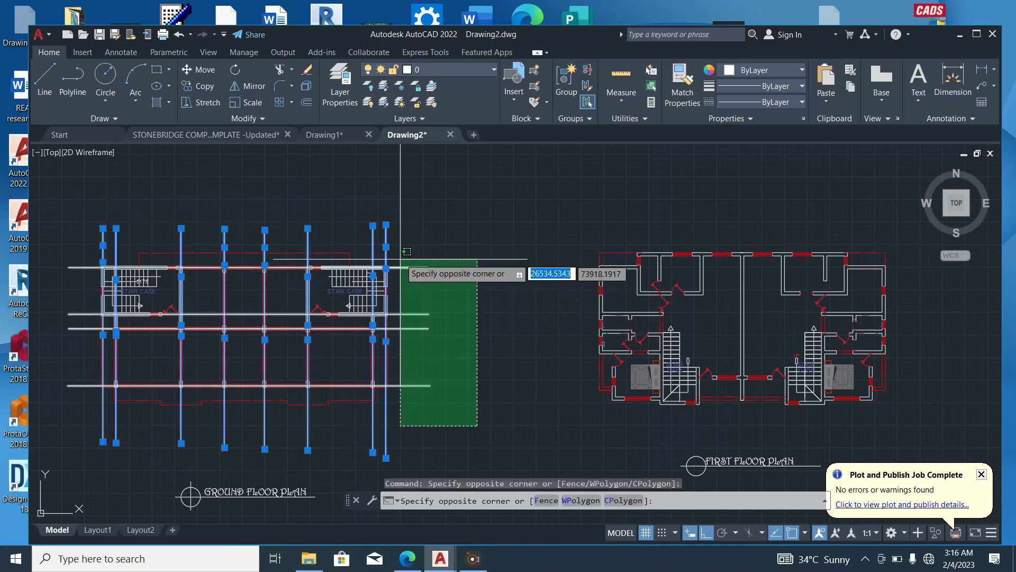
left_click(424, 276)
key("Escape")
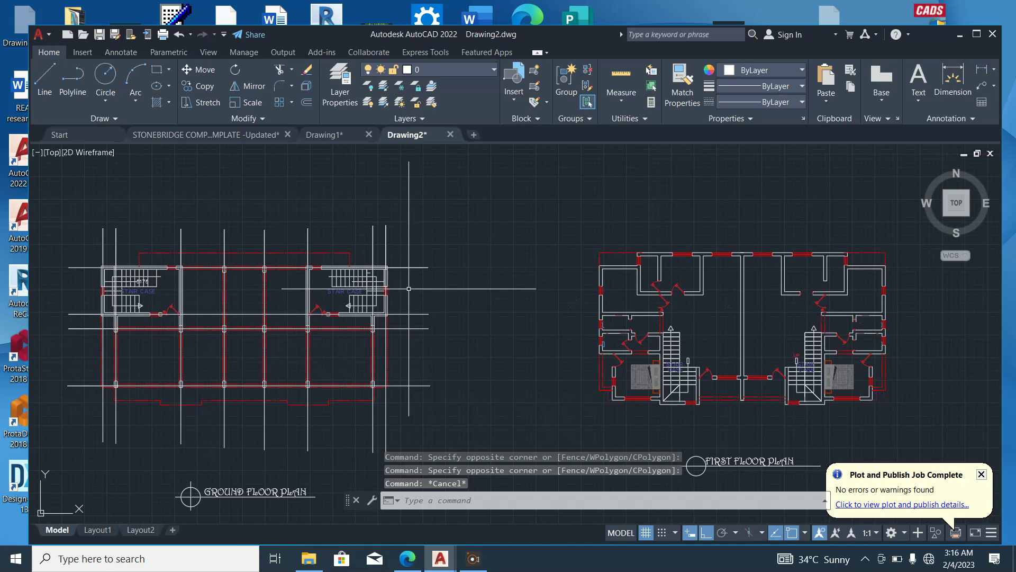
Draw a horizontal centre line from a window-end midpoint in the first floor plan's top wall, extending past the building's left and right sides
scroll(408, 289, "down", 4)
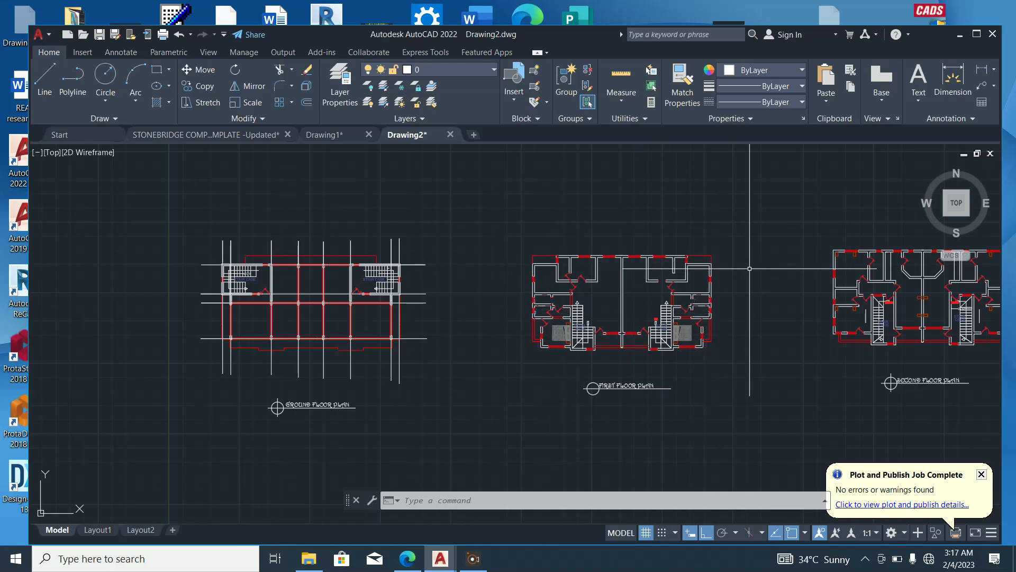
middle_click_drag(727, 317, 620, 320)
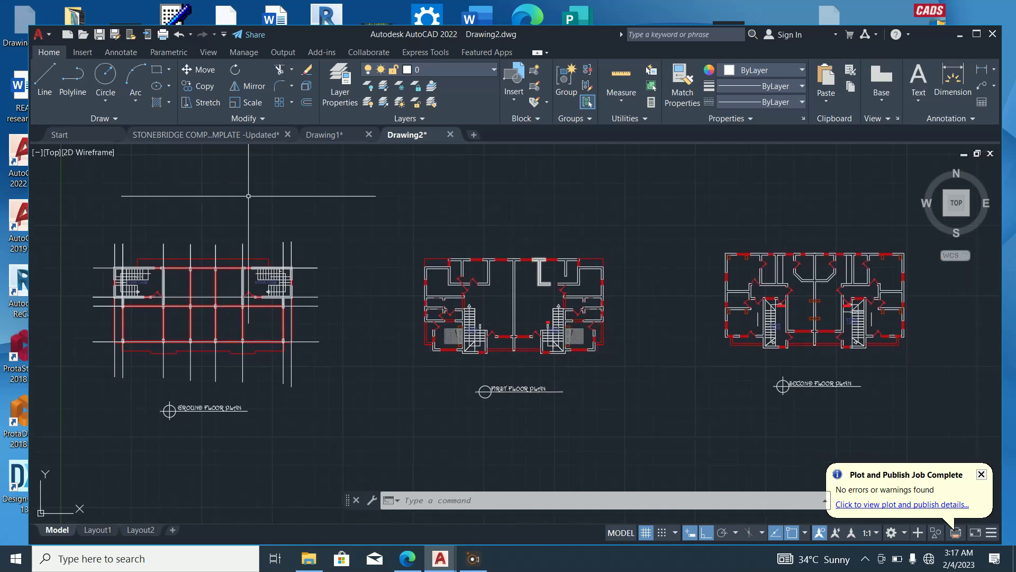
scroll(498, 274, "up", 4)
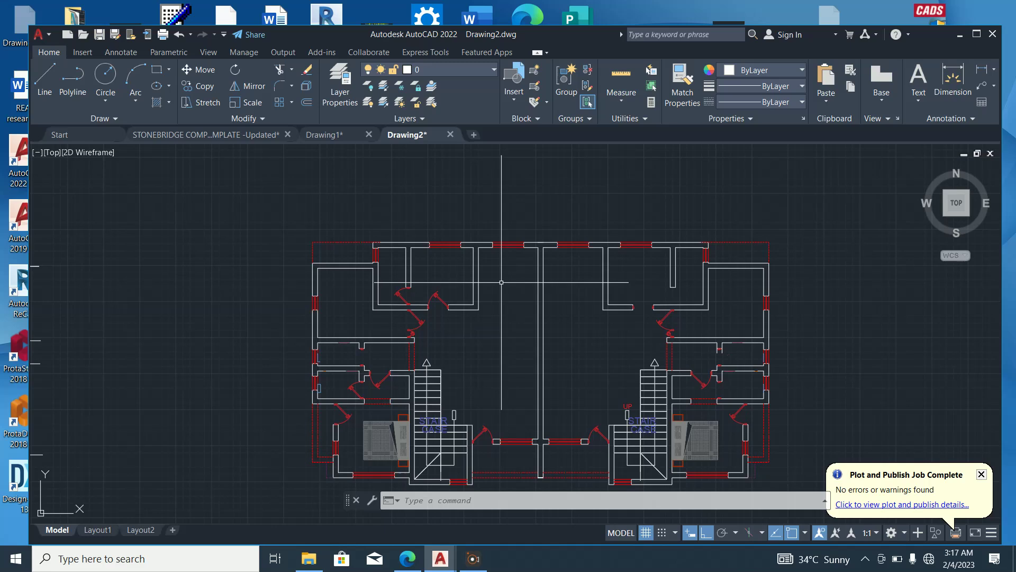
left_click(45, 80)
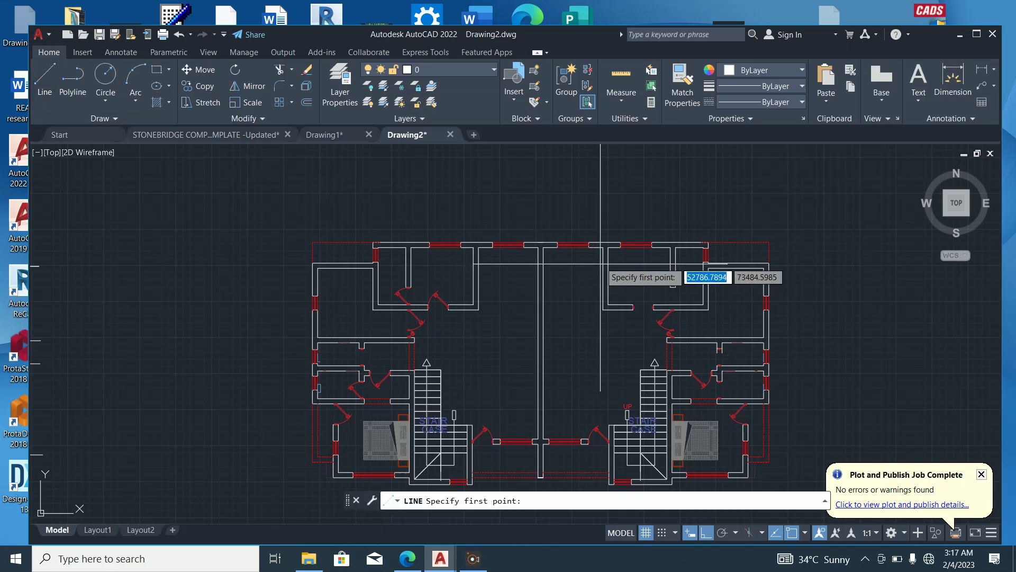
scroll(568, 241, "up", 4)
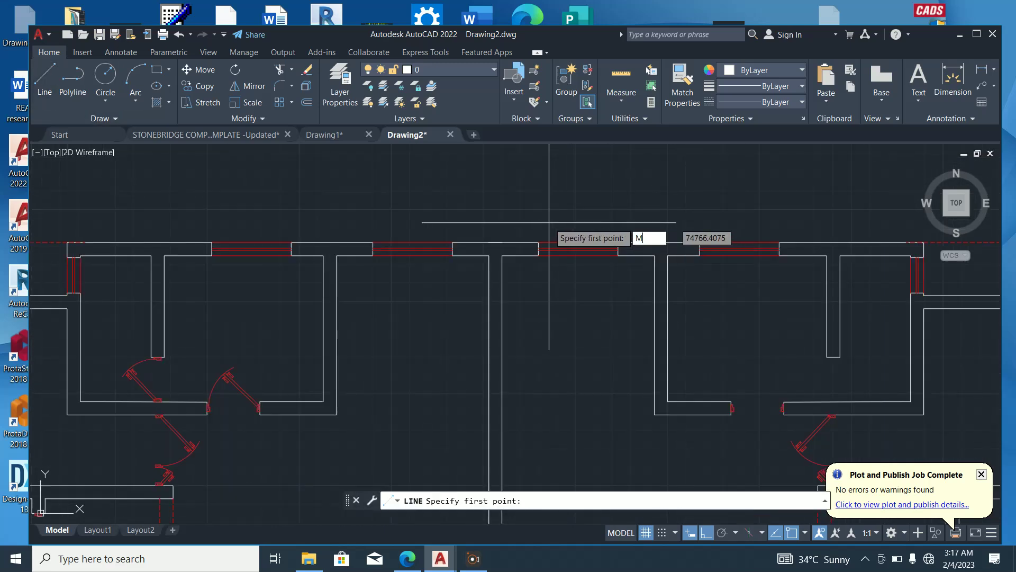
type("MID")
key("Return")
scroll(524, 243, "up", 4)
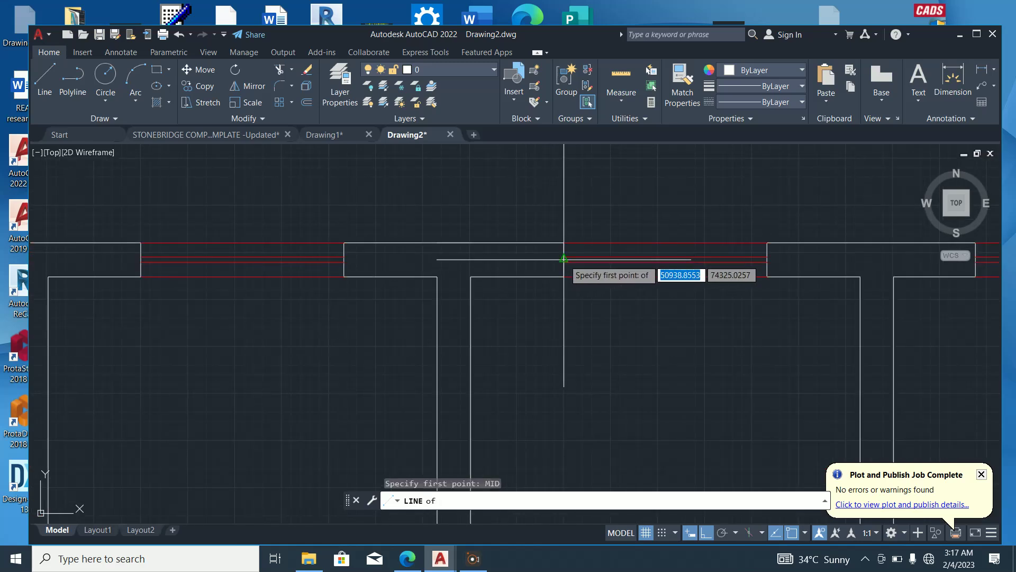
left_click(563, 257)
scroll(708, 264, "down", 5)
scroll(477, 270, "down", 6)
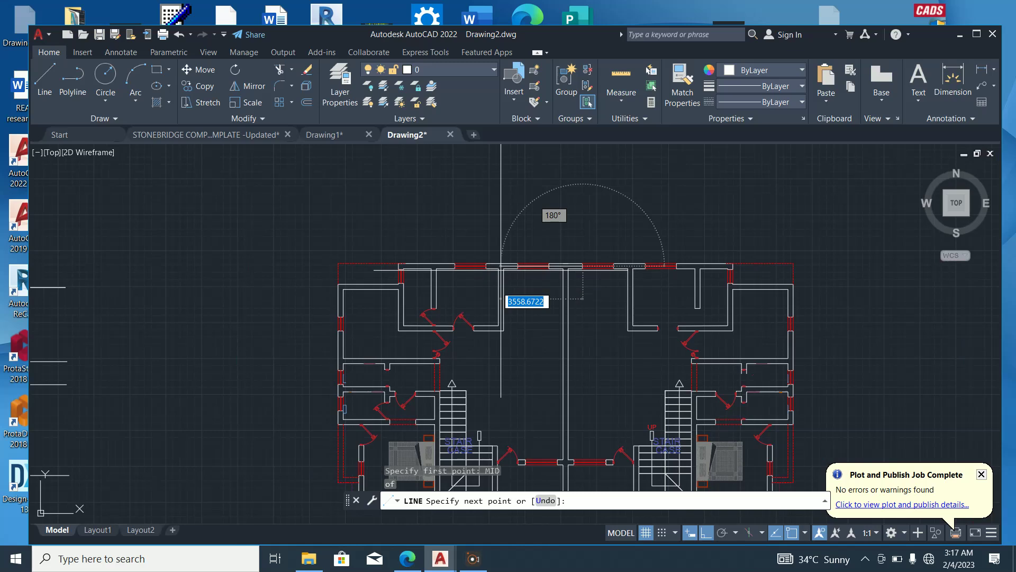
left_click(393, 270)
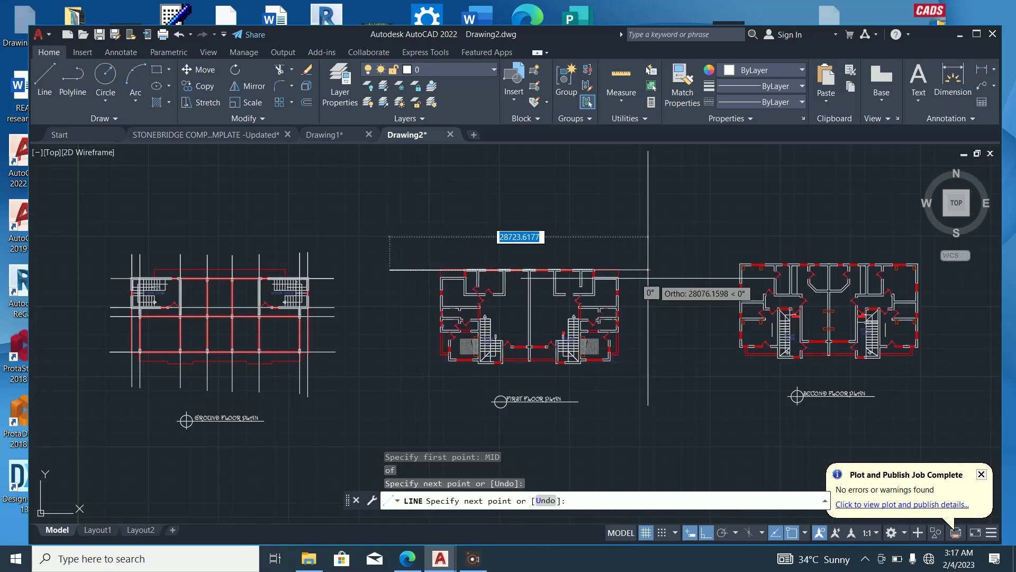
scroll(632, 271, "up", 4)
left_click(657, 265)
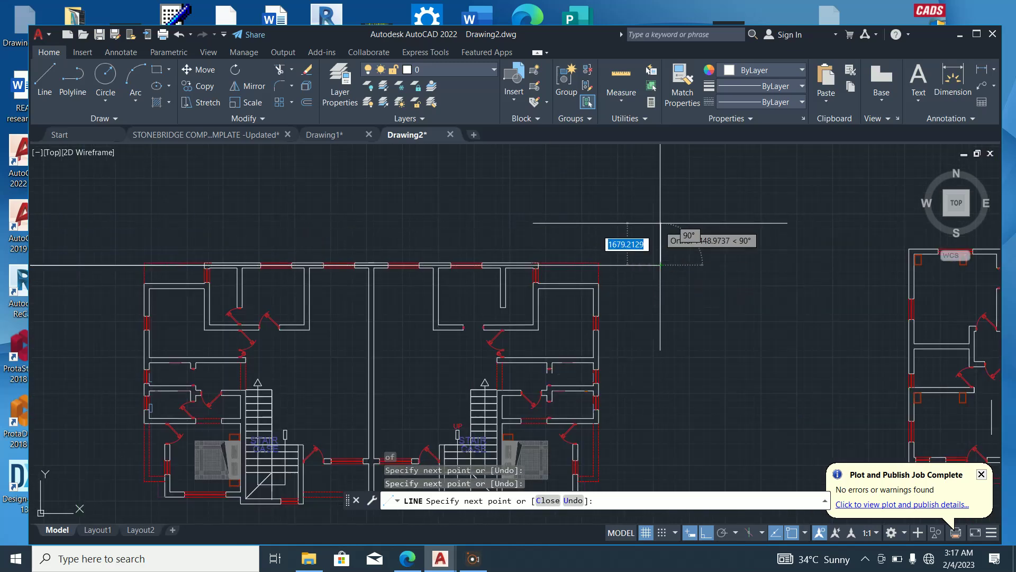
scroll(677, 229, "down", 2)
key("Escape")
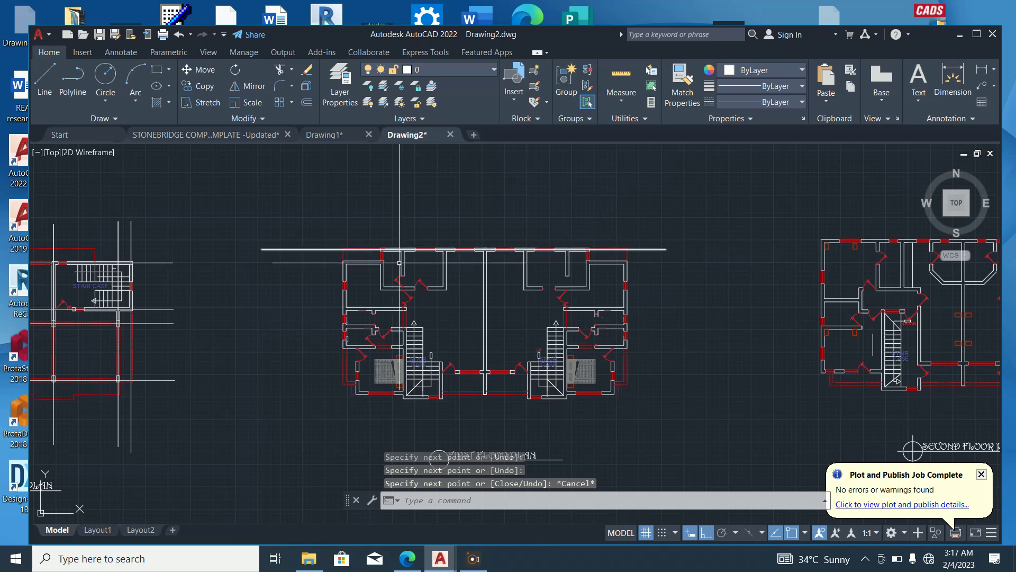
Draw a long vertical boundary line left of the first floor plan, crossing the top wall's centre line and running downward
key("Return")
left_click(290, 227)
key("Escape")
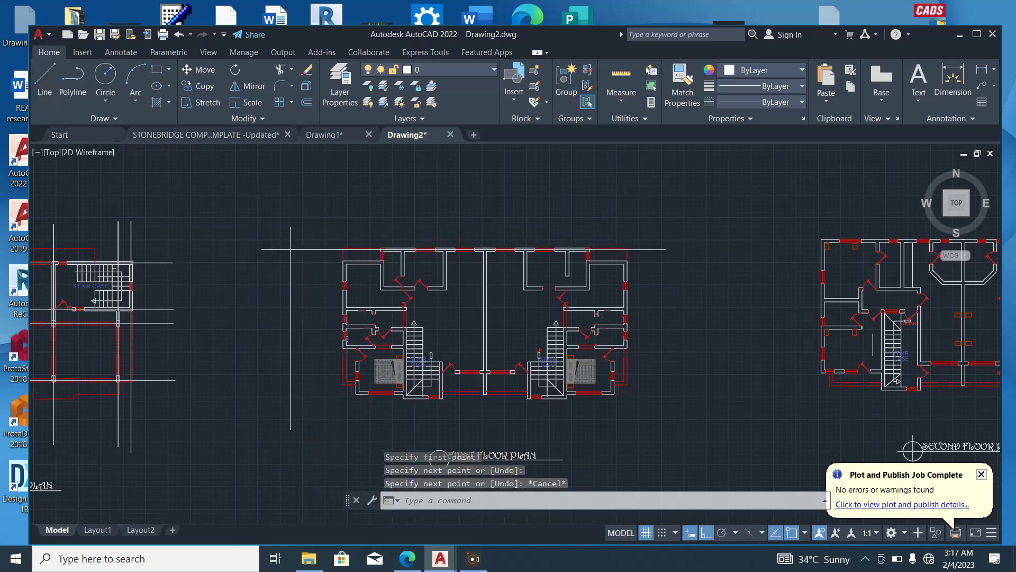
Trim the end of the top wall's centre line that extends left of the vertical boundary line
scroll(278, 262, "up", 2)
type("TR")
key("Return")
left_click(284, 274)
key("Escape")
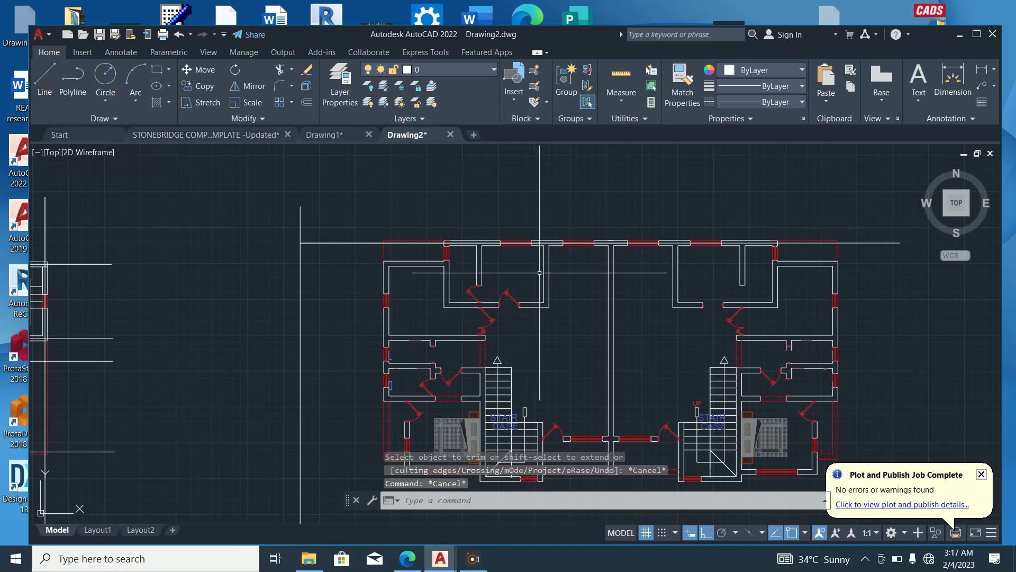
Select the first floor plan's upper-left room wall outline with all similar objects, and explode them into separate segments
scroll(416, 268, "up", 4)
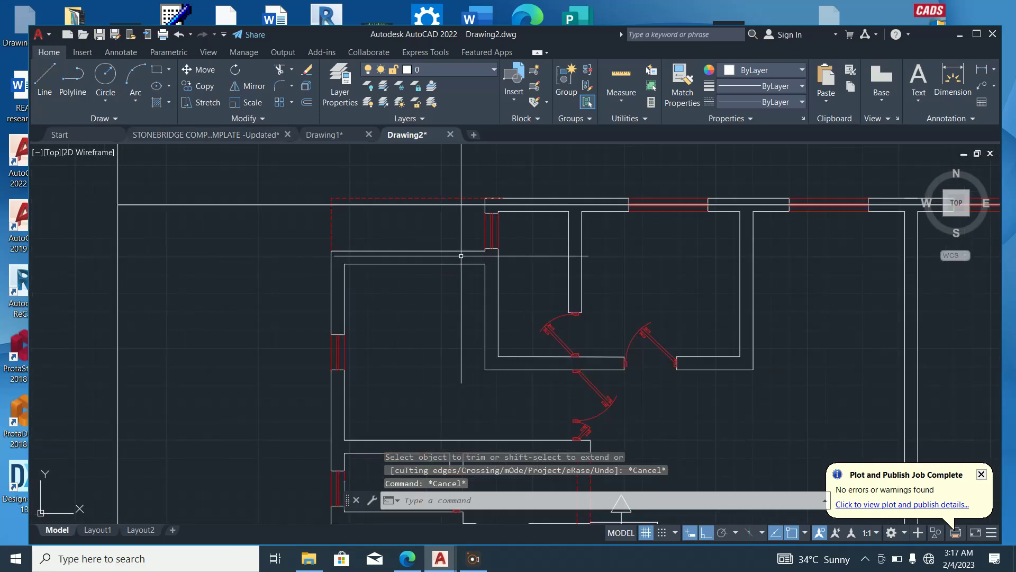
left_click(434, 283)
left_click(378, 244)
key("Escape")
left_click(466, 268)
left_click(381, 239)
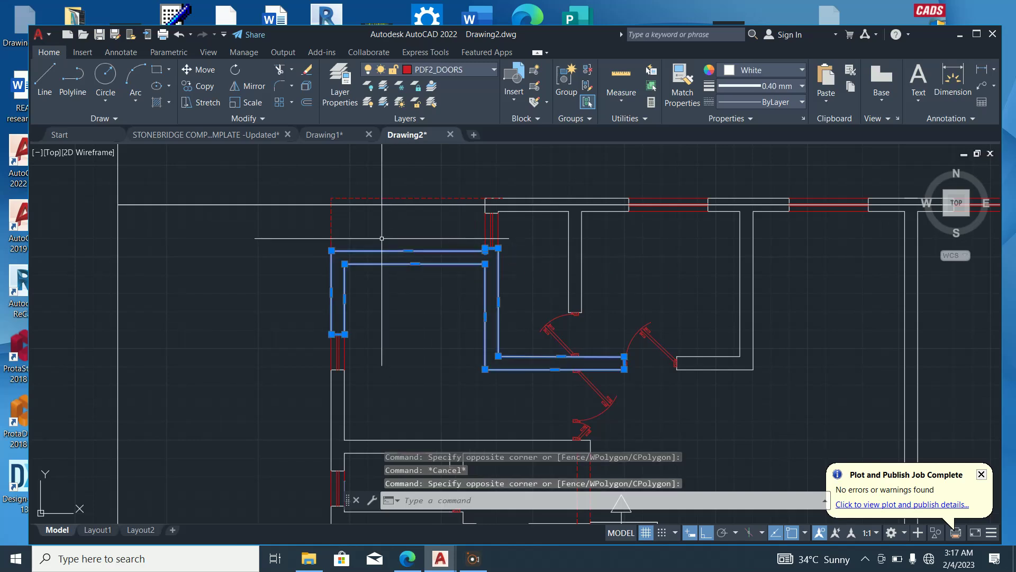
right_click(377, 332)
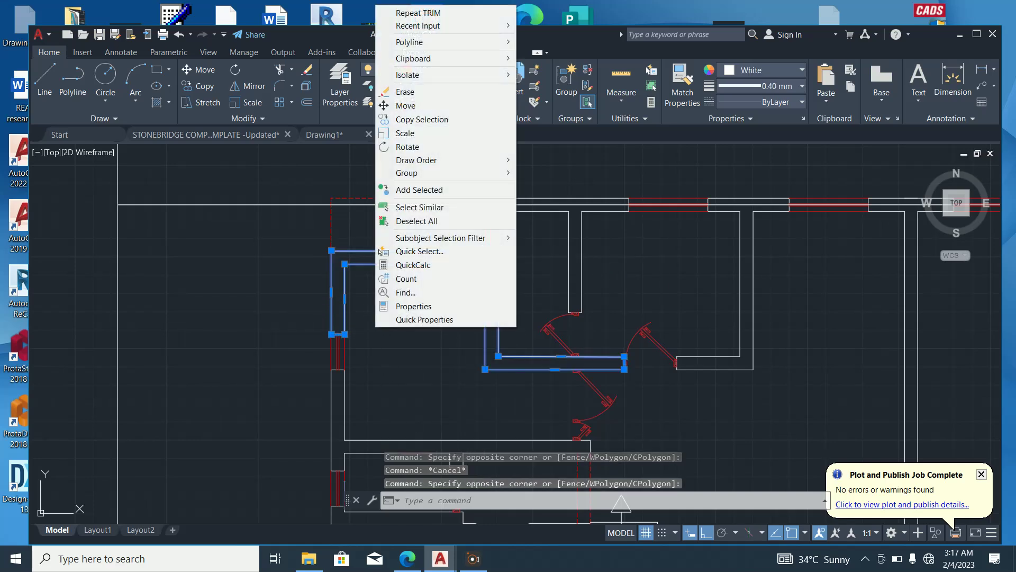
left_click(419, 207)
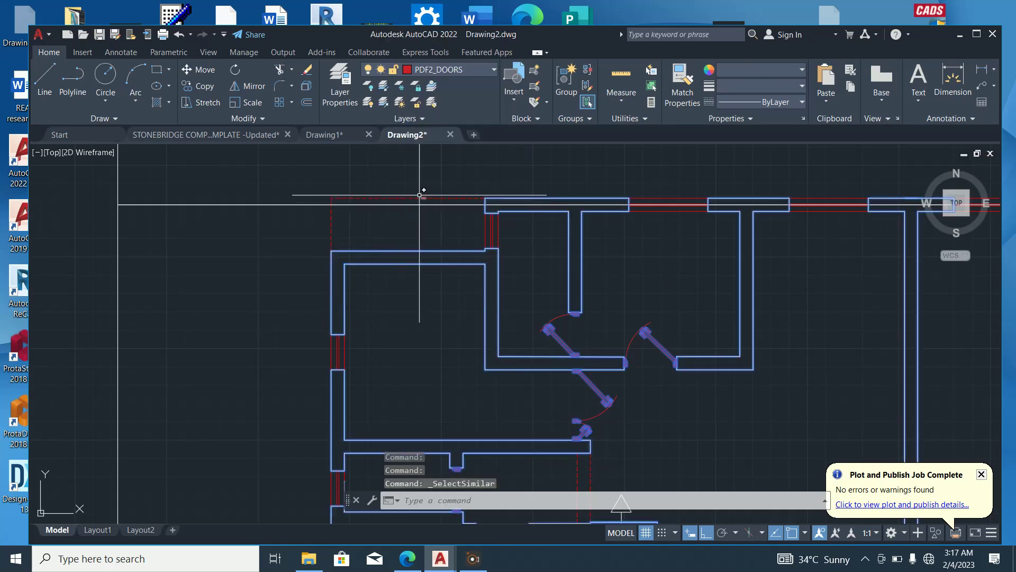
left_click(306, 85)
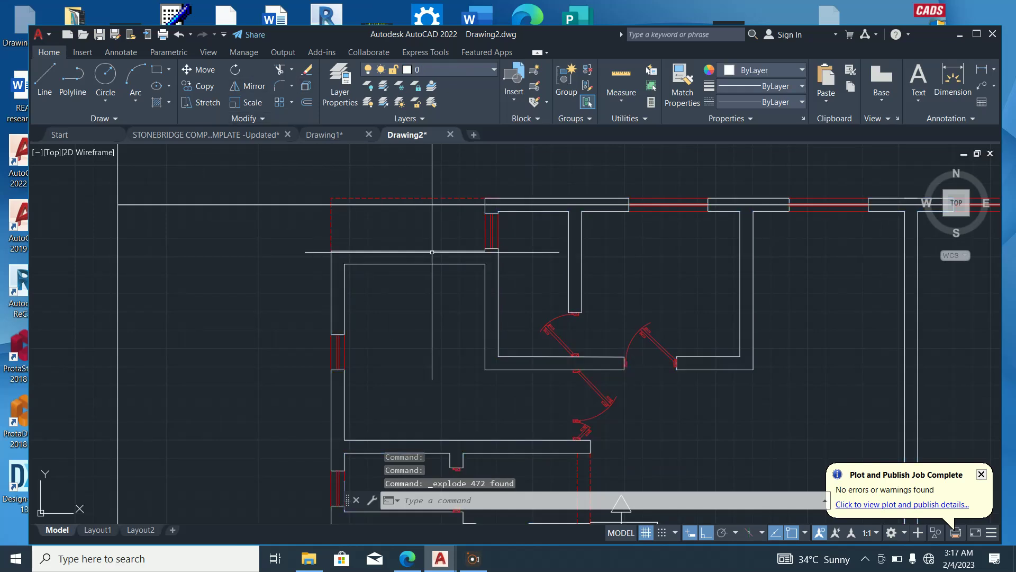
left_click(437, 276)
left_click(405, 242)
key("Escape")
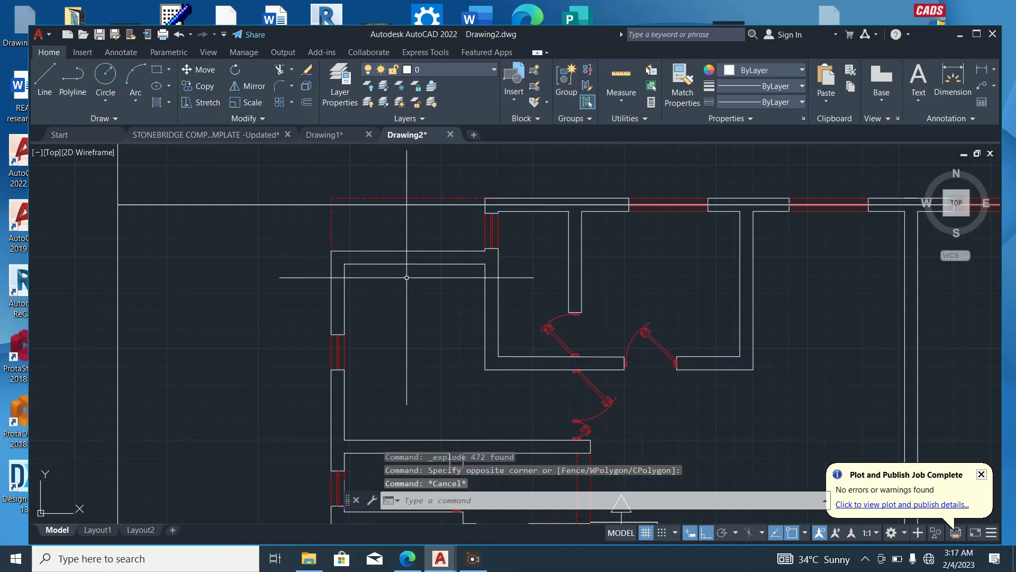
Draw a short vertical line from the upper-left room's inner wall corner up across the top wall to beyond its outer face
scroll(318, 268, "down", 5)
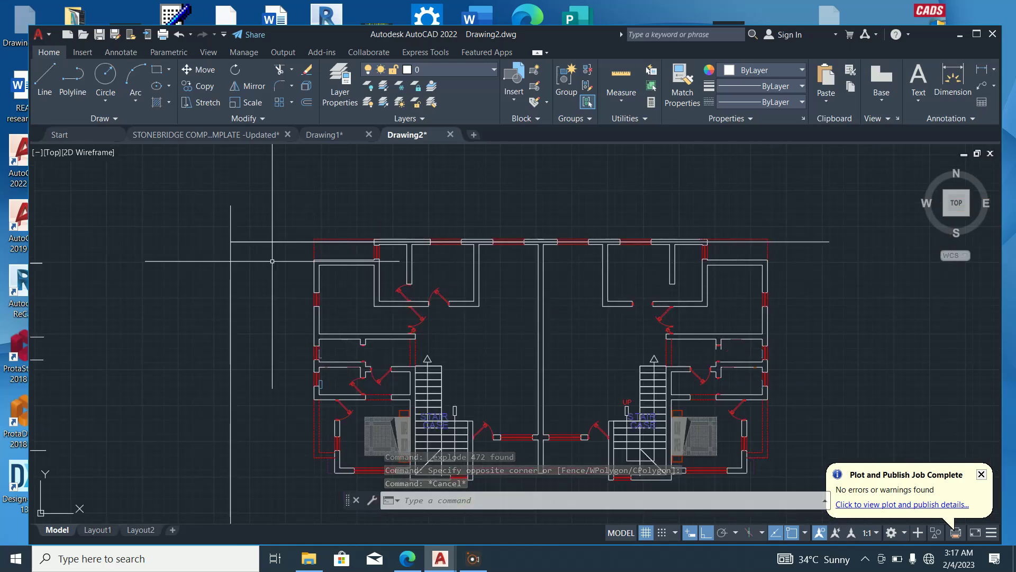
scroll(272, 261, "up", 5)
left_click(44, 82)
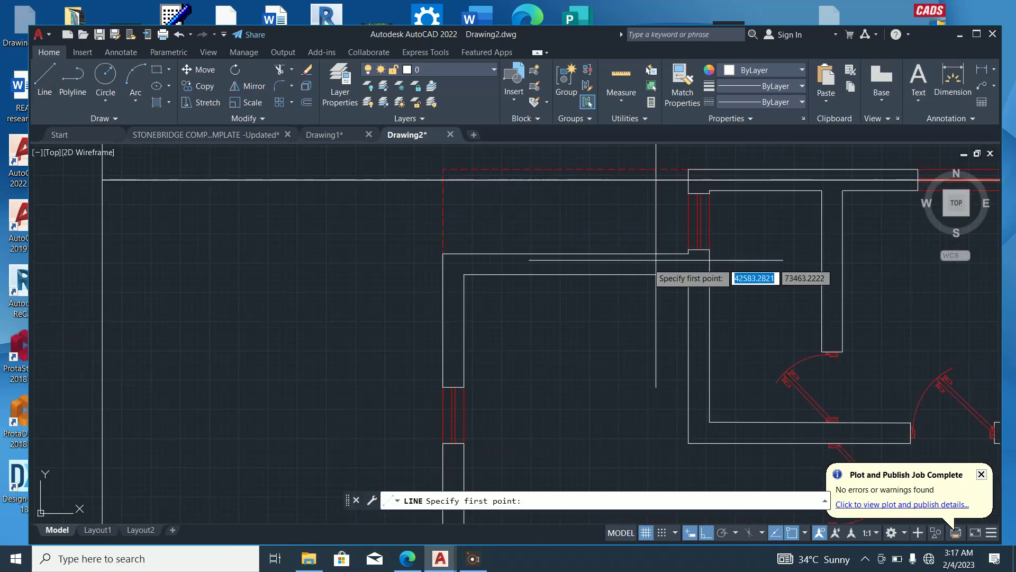
scroll(473, 284, "up", 2)
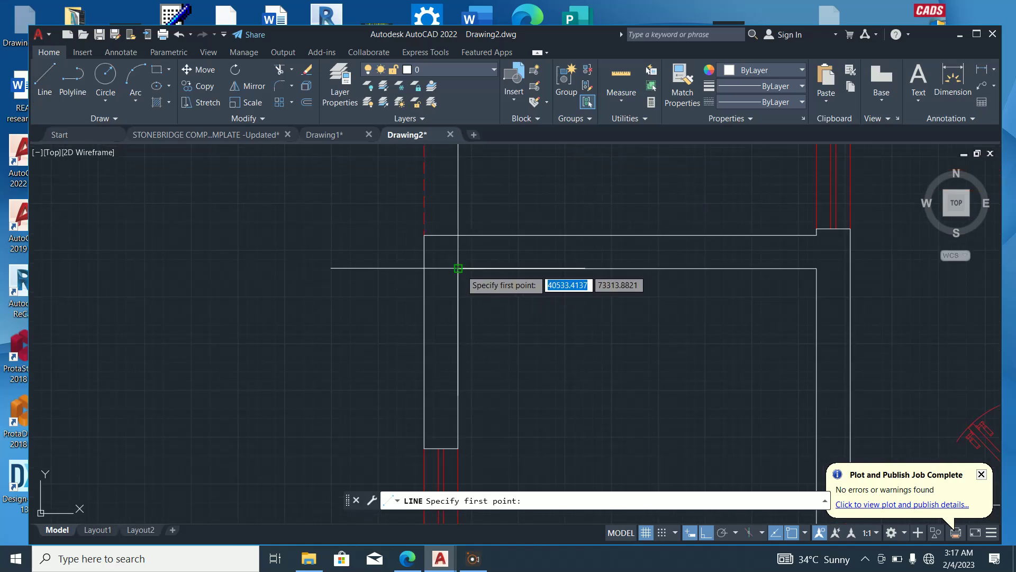
left_click(459, 268)
key("Escape")
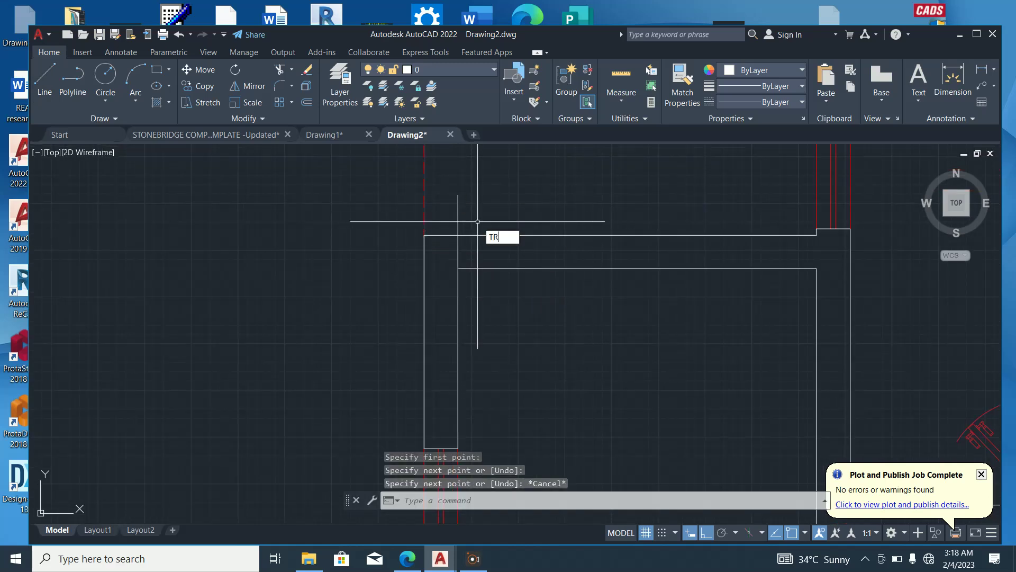
Trim the part of the short vertical line that sticks out above the upper-left room's outer wall face
key("Return")
left_click_drag(470, 214, 452, 216)
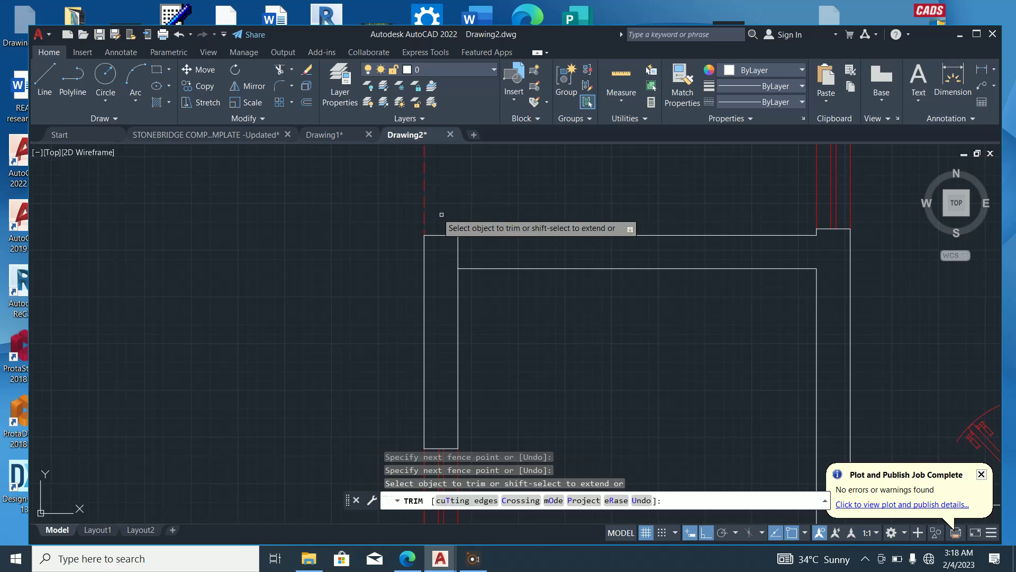
key("Escape")
Draw a horizontal centre line from the short vertical line's midpoint in the upper-left room's top wall, out left and back right about 27,900 units
left_click(44, 77)
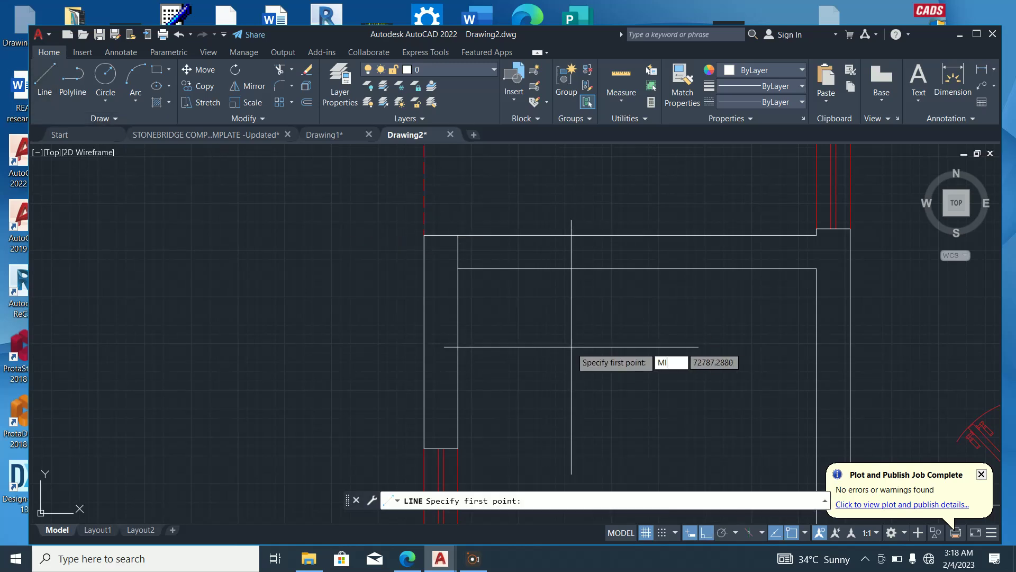
type("MID")
key("Return")
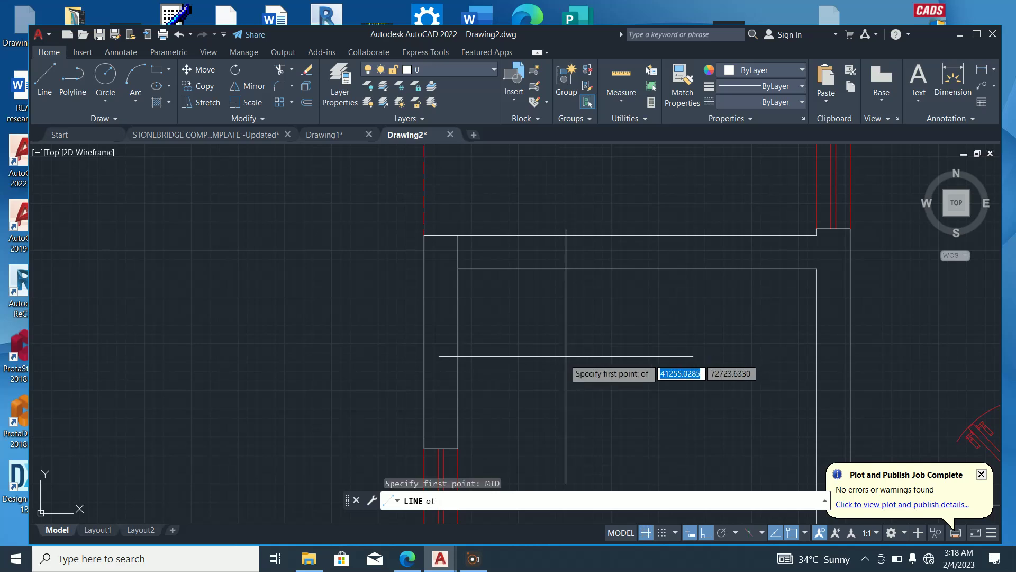
left_click(459, 252)
scroll(508, 238, "down", 5)
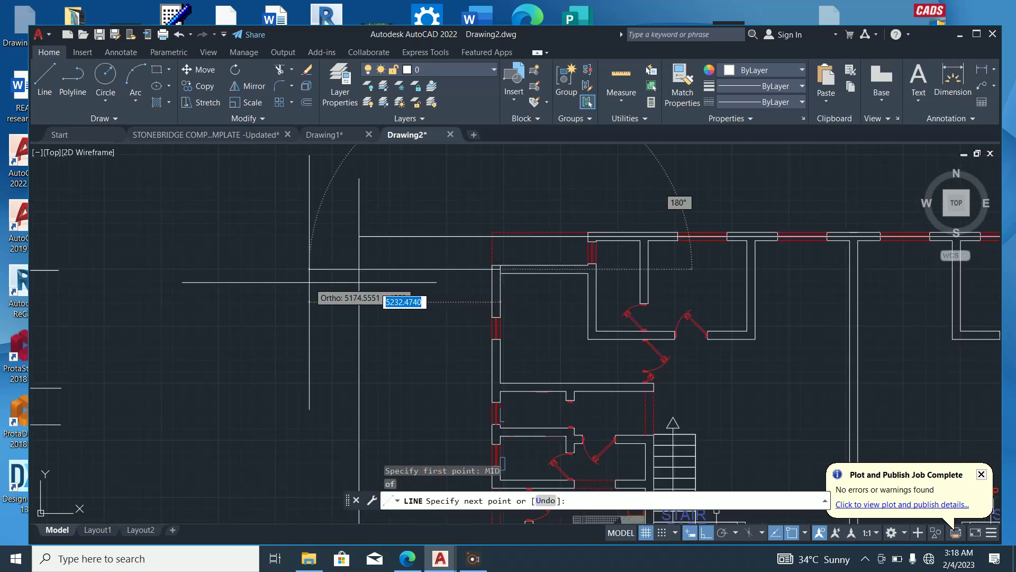
scroll(233, 270, "down", 3)
scroll(658, 294, "up", 4)
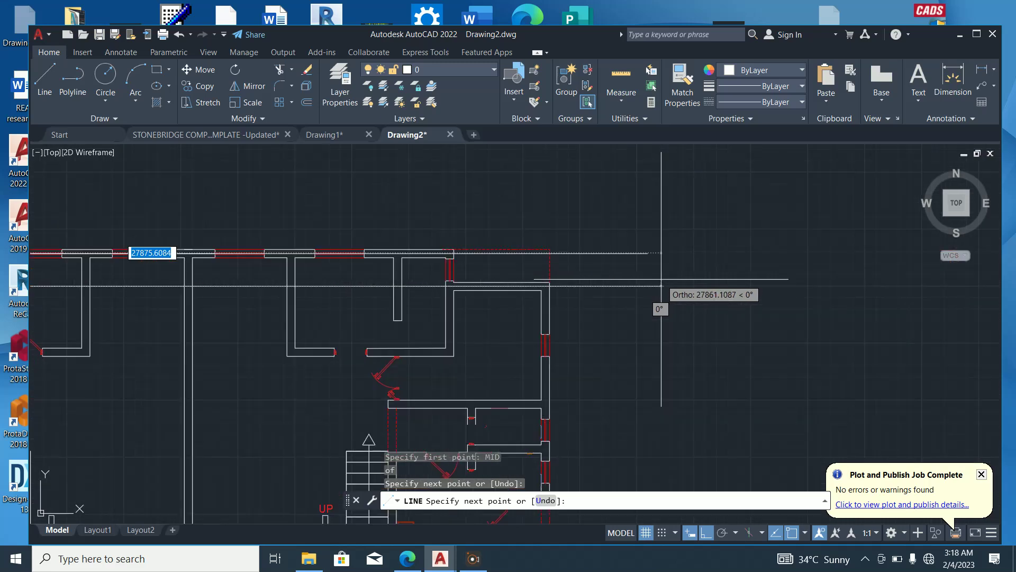
left_click(651, 277)
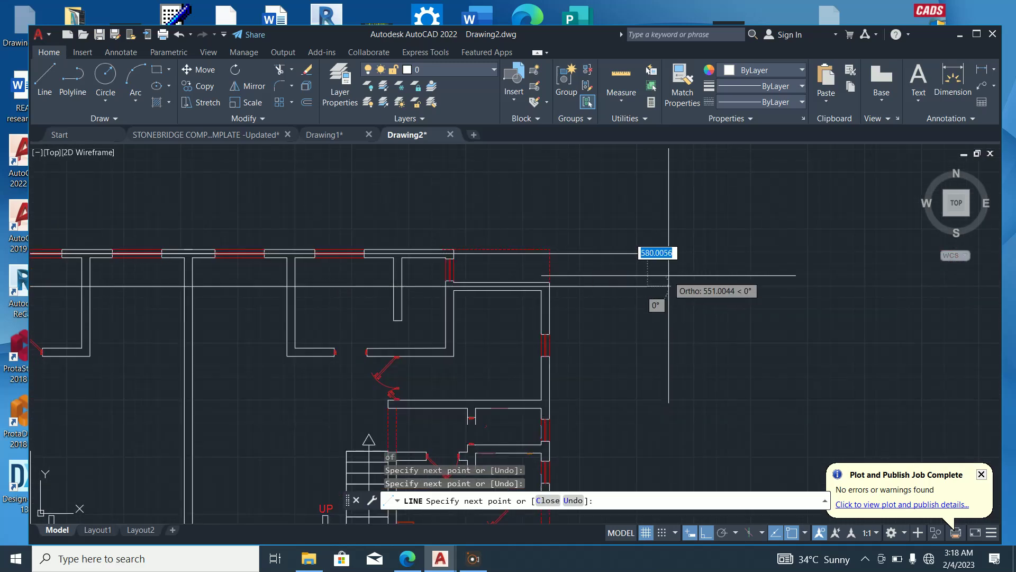
scroll(664, 277, "down", 2)
key("Escape")
Start a centre line at the midpoint of the right end of the upper-left room's bottom wall, extending left about 9,800 units past the building
scroll(449, 282, "down", 2)
middle_click_drag(449, 282, 521, 277)
scroll(503, 390, "down", 1)
scroll(478, 315, "up", 6)
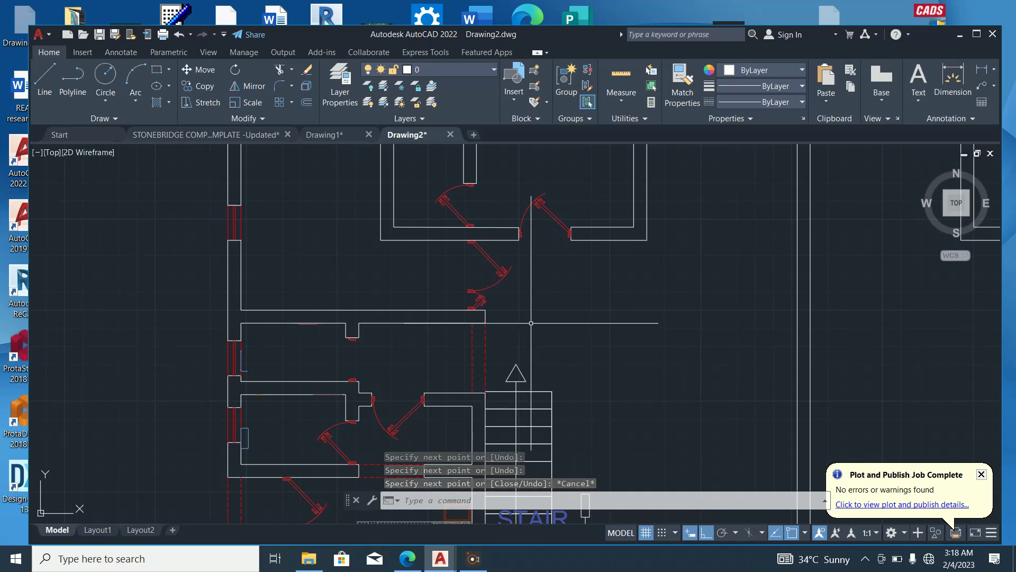
left_click(44, 79)
type("MID")
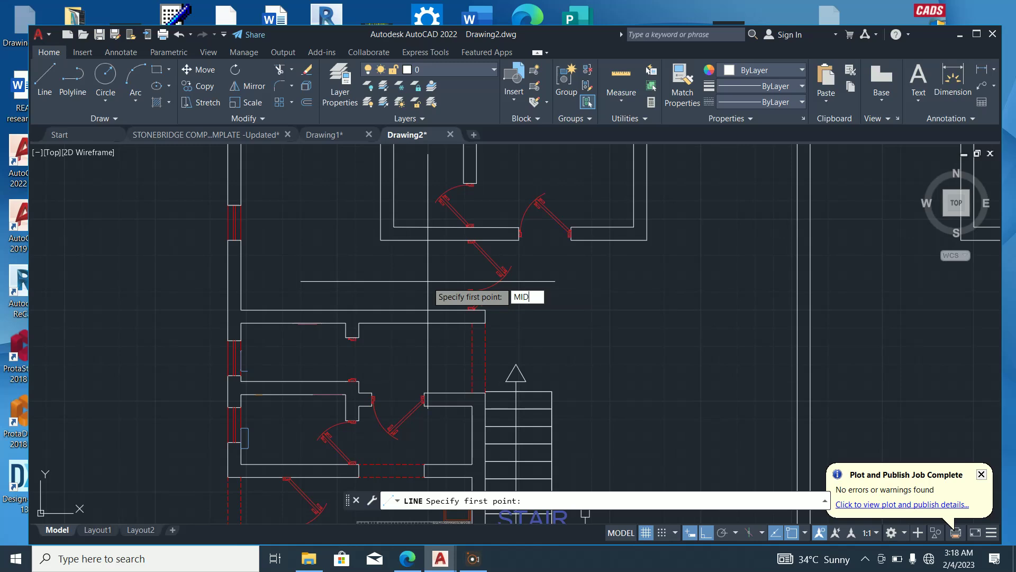
key("Return")
scroll(487, 318, "up", 5)
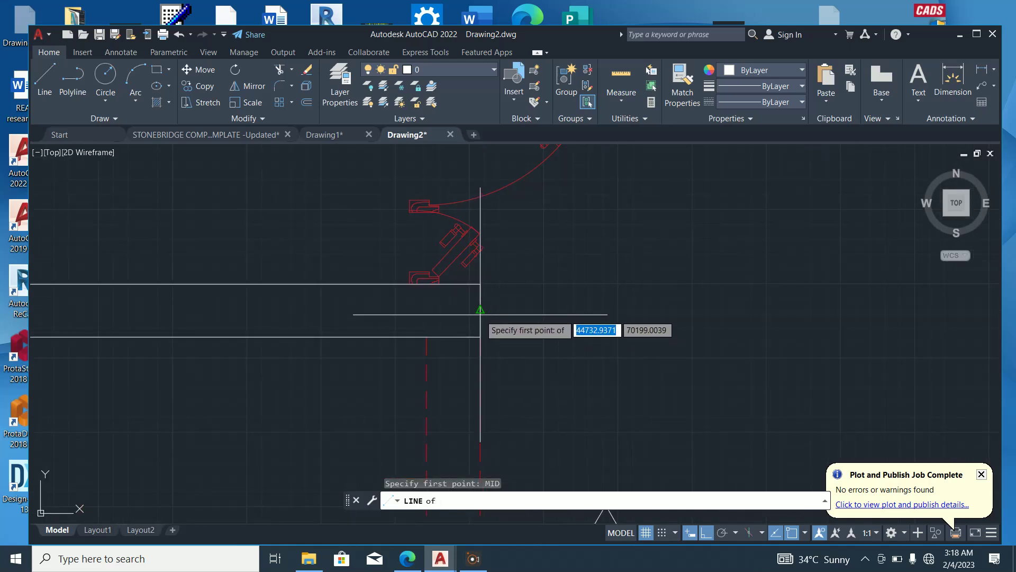
left_click(480, 315)
scroll(480, 315, "down", 8)
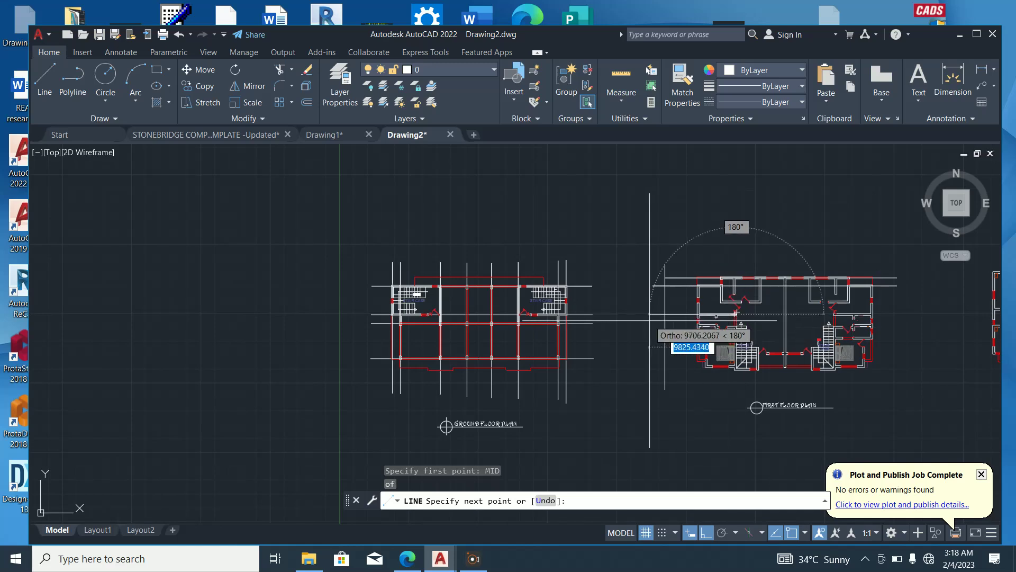
left_click(647, 316)
Continue the upper-left room's bottom-wall centre line back right about 28,300 units, past the building's right side
scroll(588, 339, "down", 3)
scroll(705, 325, "up", 5)
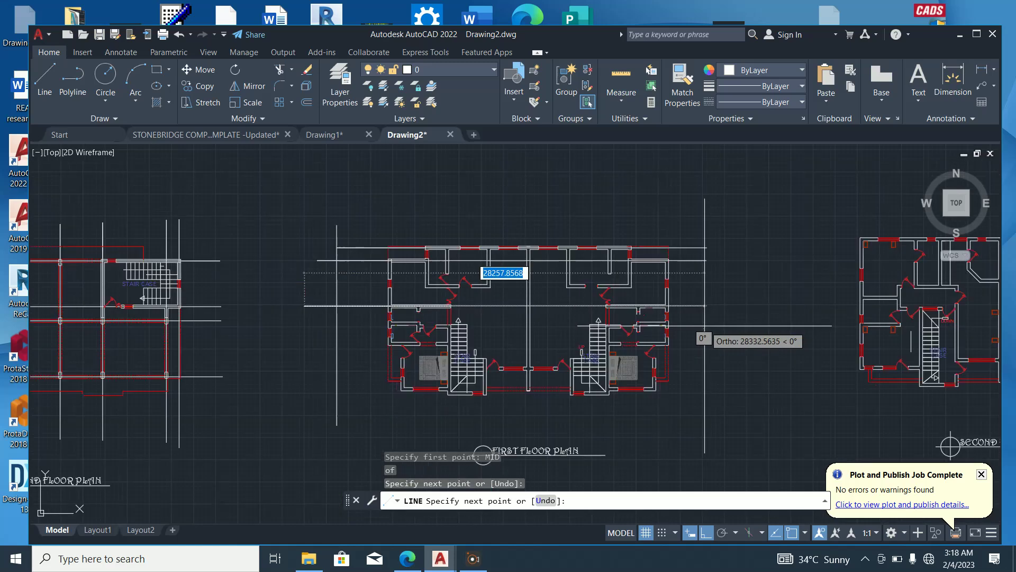
left_click(701, 319)
key("Escape")
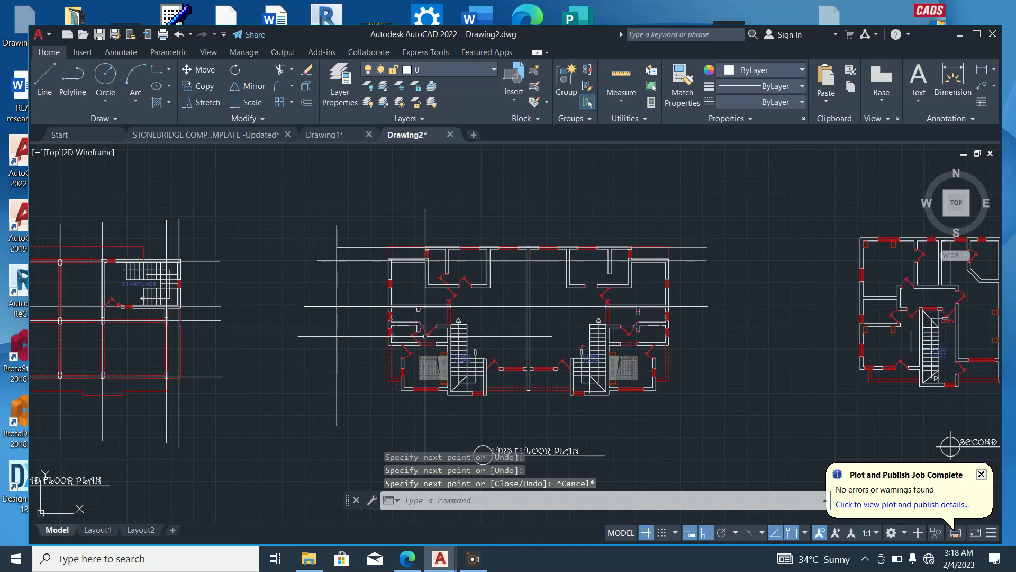
scroll(425, 336, "up", 6)
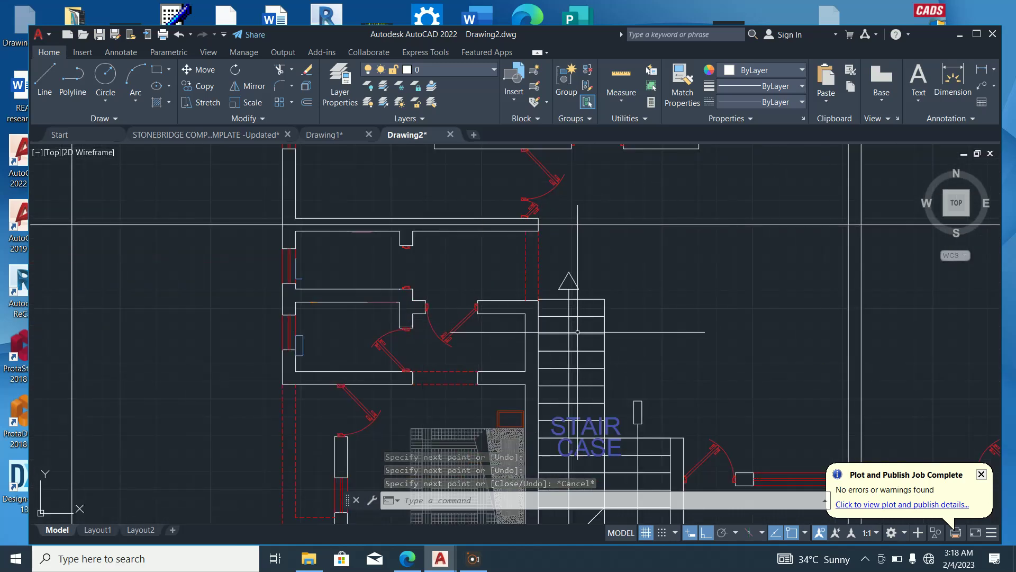
scroll(367, 307, "down", 2)
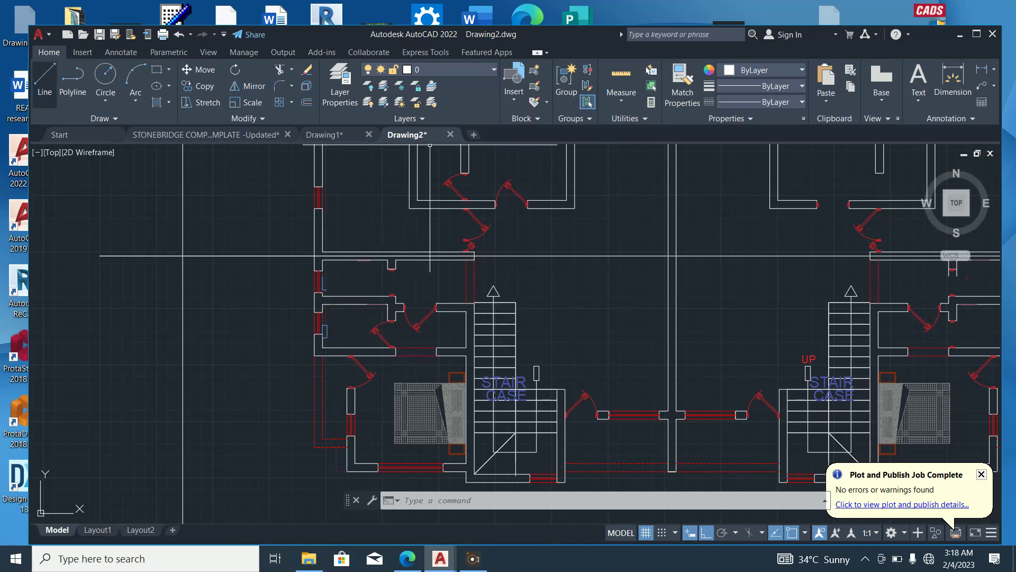
left_click(45, 79)
scroll(299, 352, "up", 2)
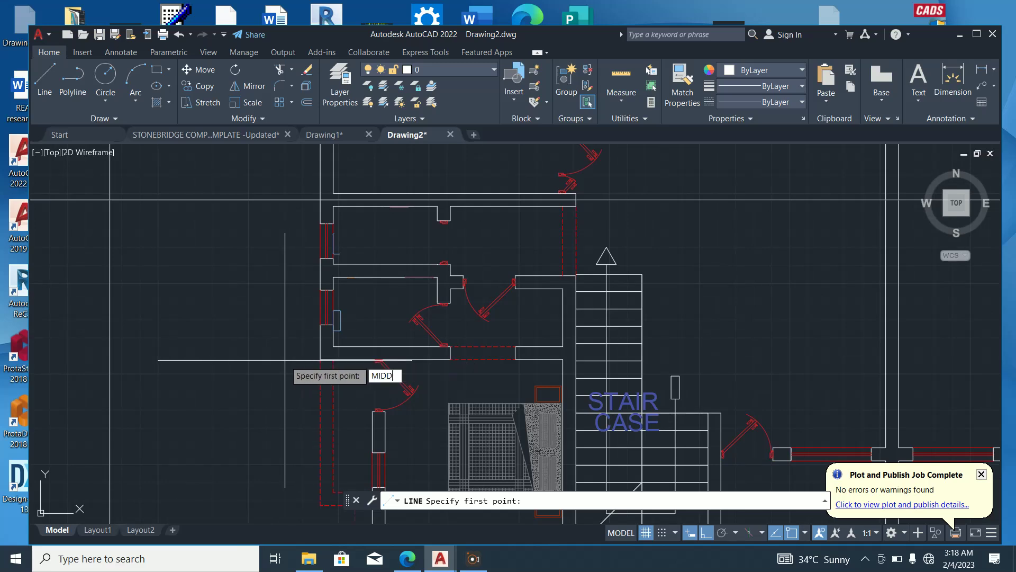
type("MIDD")
key("Return")
scroll(439, 371, "up", 2)
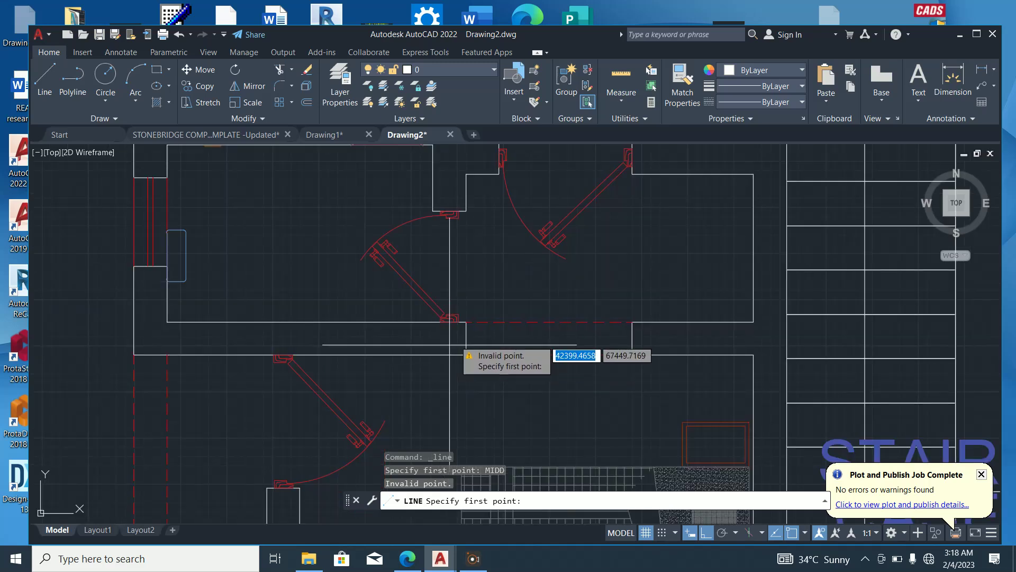
key("Escape")
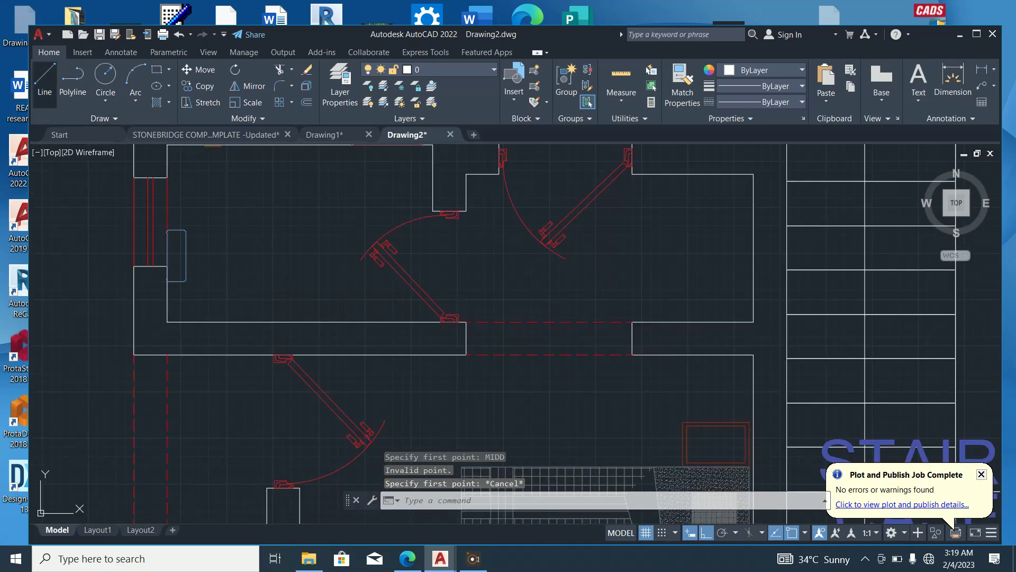
Draw a centre line from the wall-end midpoint above the lower-left bedroom, out past the left side and back right about 27,700 units
left_click(44, 79)
type("MI")
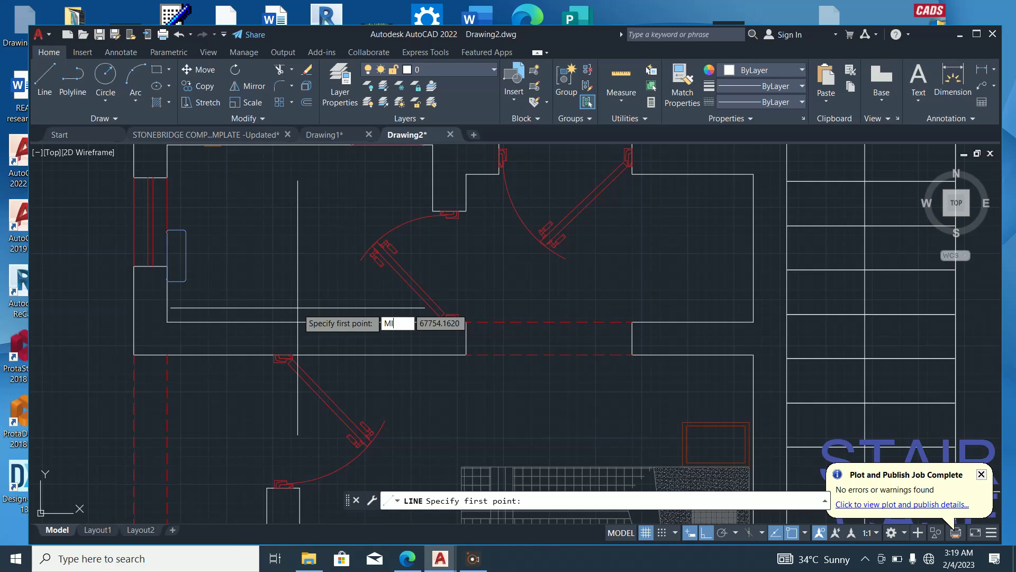
type("D")
key("Return")
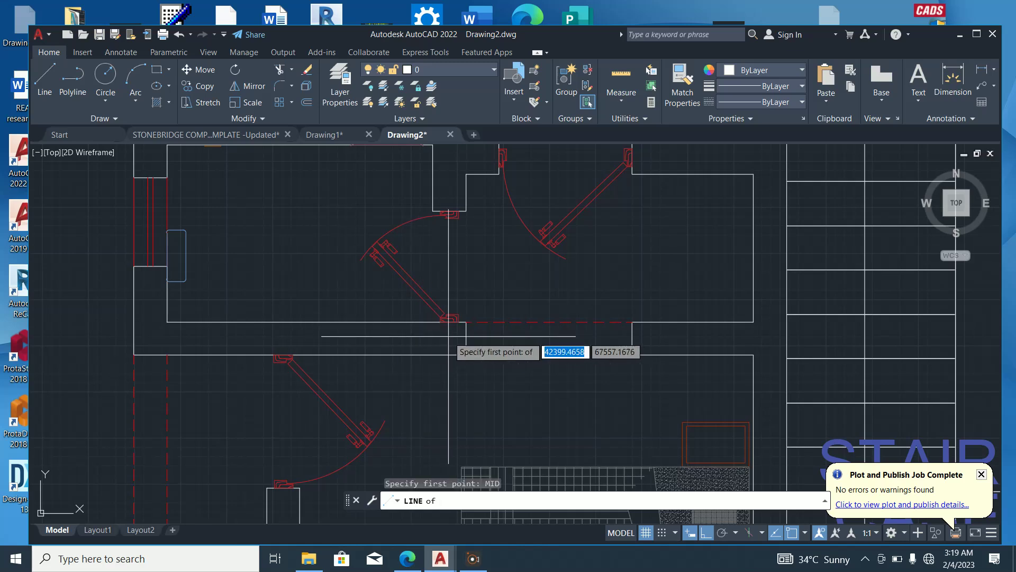
left_click(466, 337)
scroll(492, 317, "down", 3)
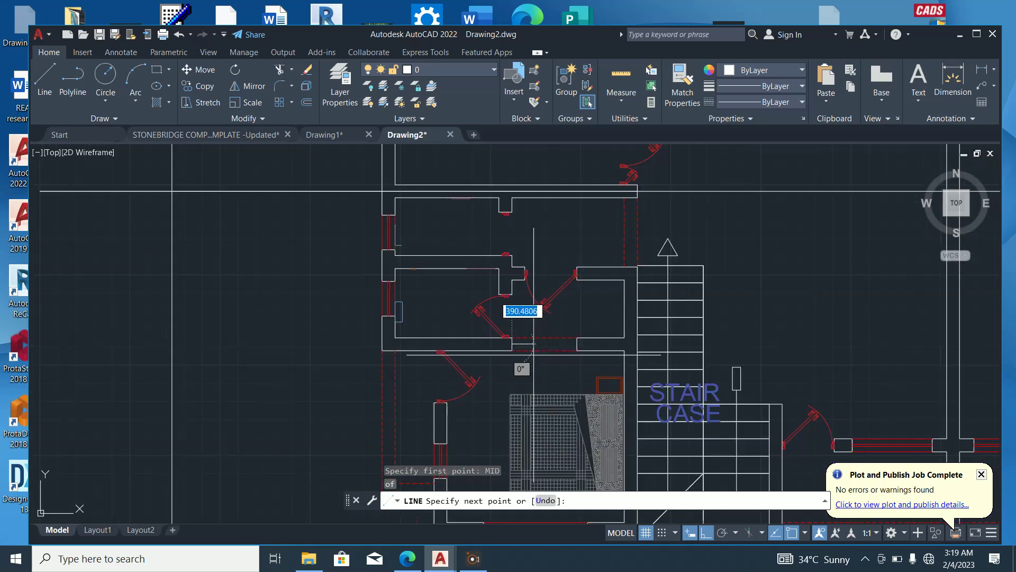
scroll(89, 365, "down", 4)
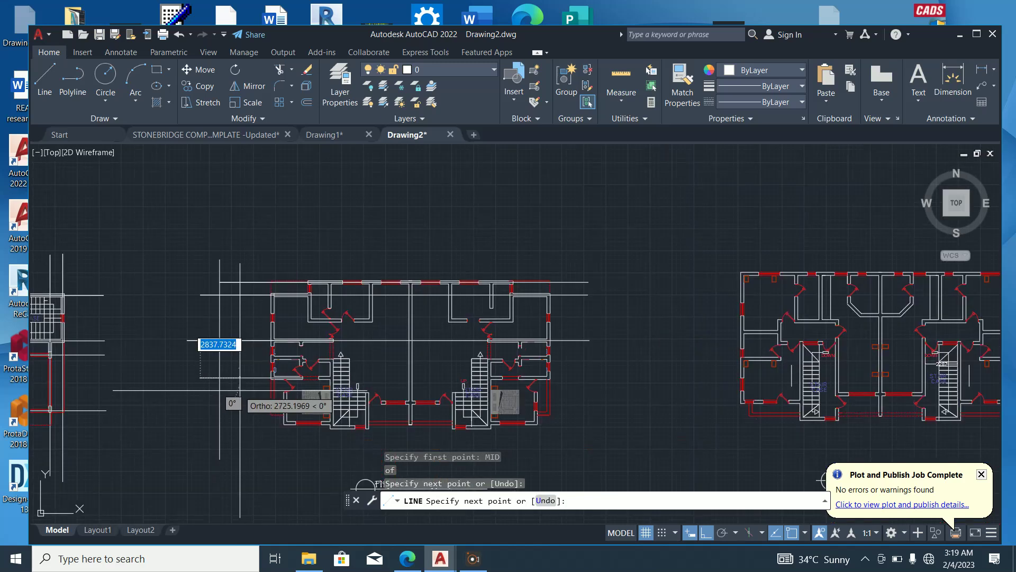
scroll(591, 365, "up", 3)
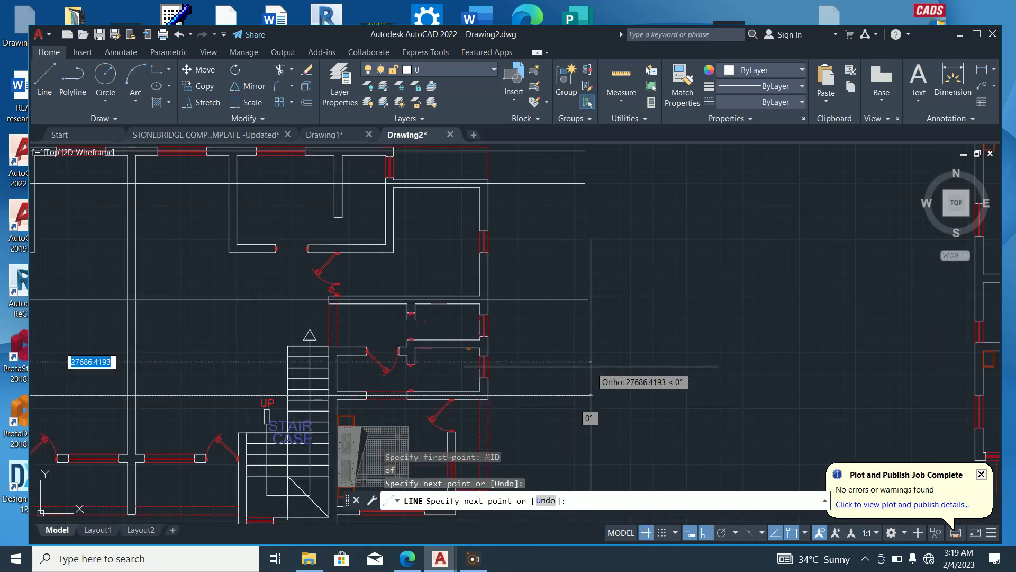
left_click(591, 365)
scroll(591, 365, "down", 2)
key("Escape")
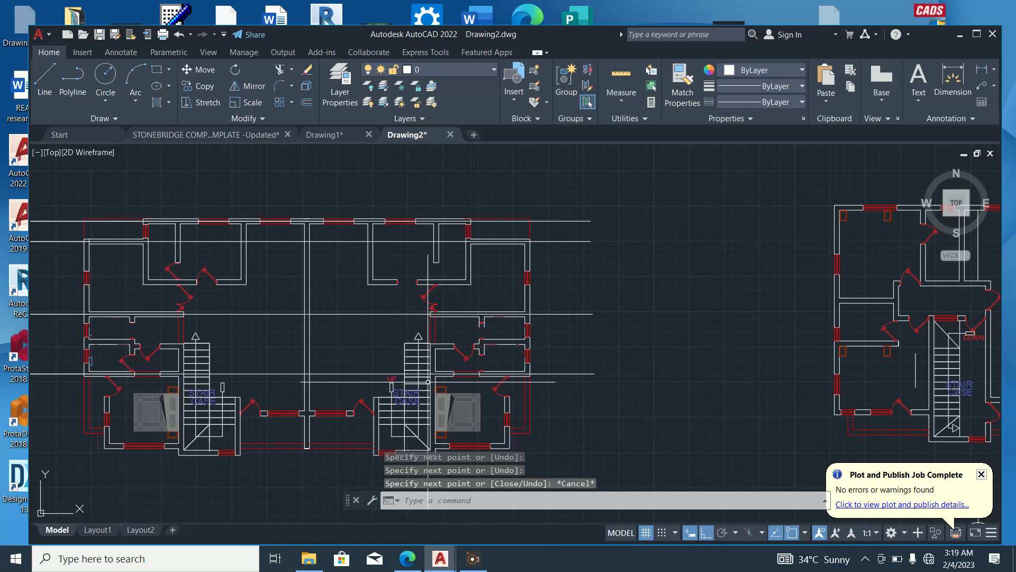
Start a centre line at the midpoint of the lower-left bedroom's bottom wall end beside the window, extending left past the building
middle_click_drag(174, 405, 280, 404)
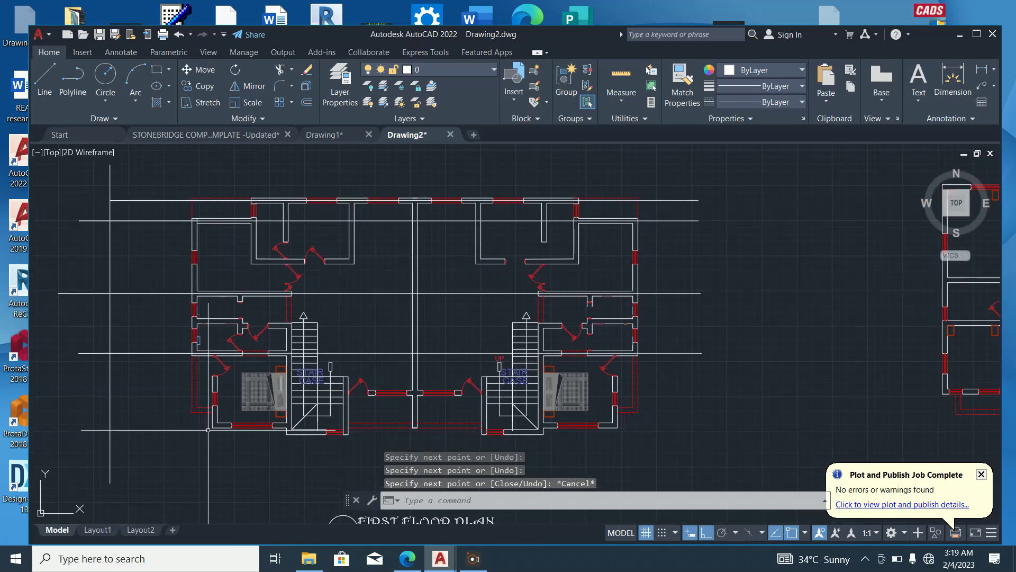
scroll(208, 429, "up", 4)
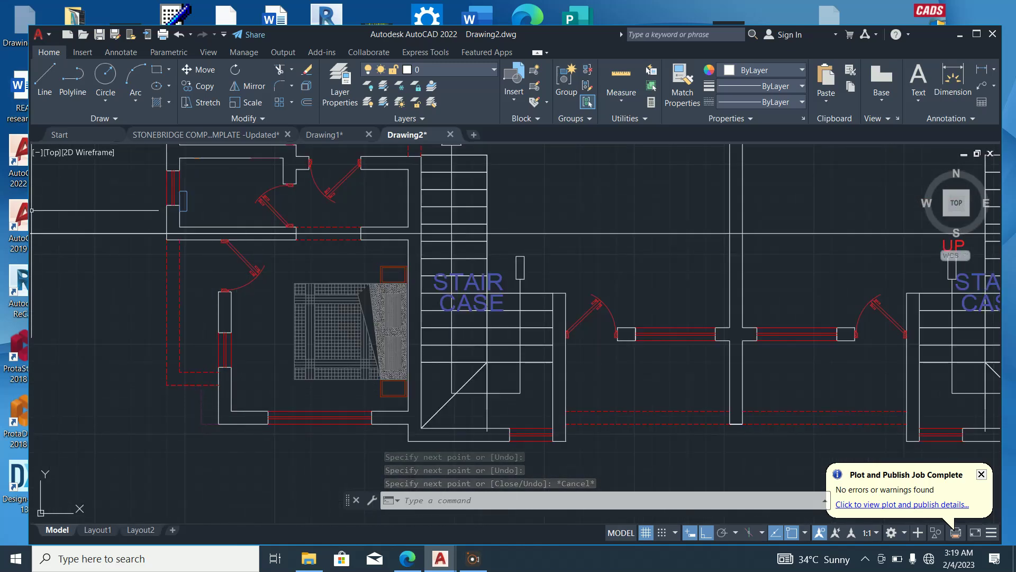
key("l")
key("Return")
type("MI")
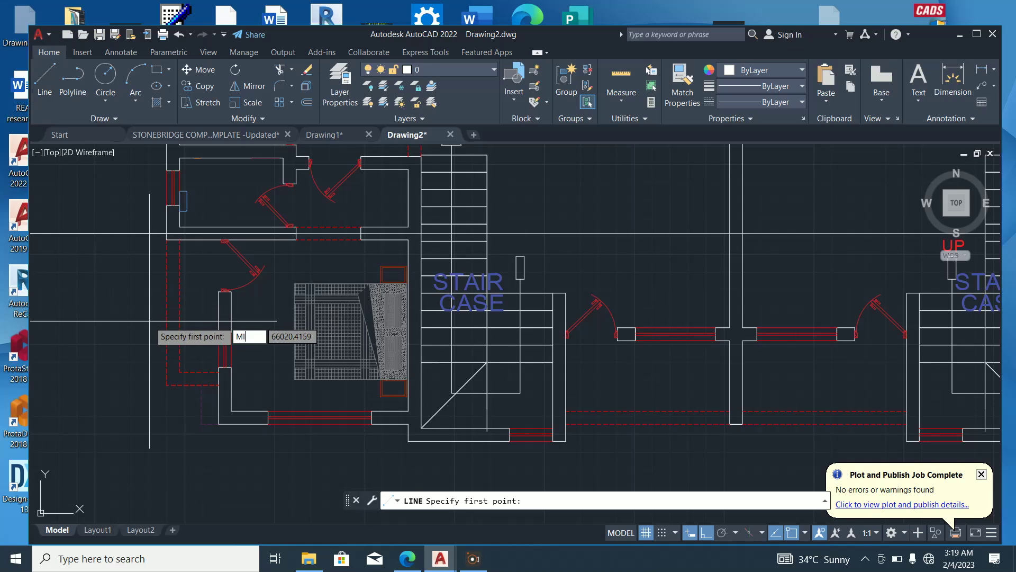
key("Return")
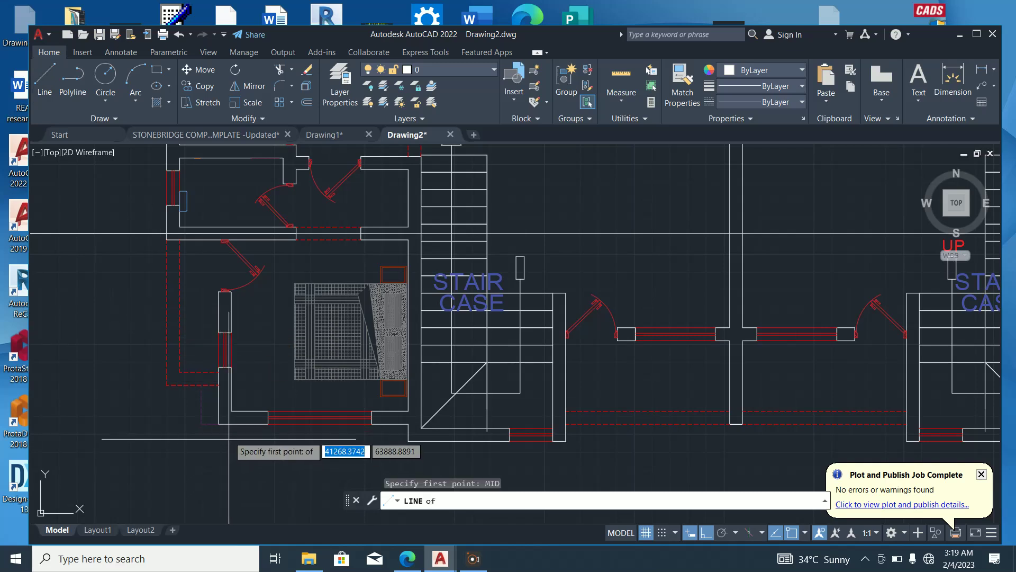
scroll(233, 437, "up", 2)
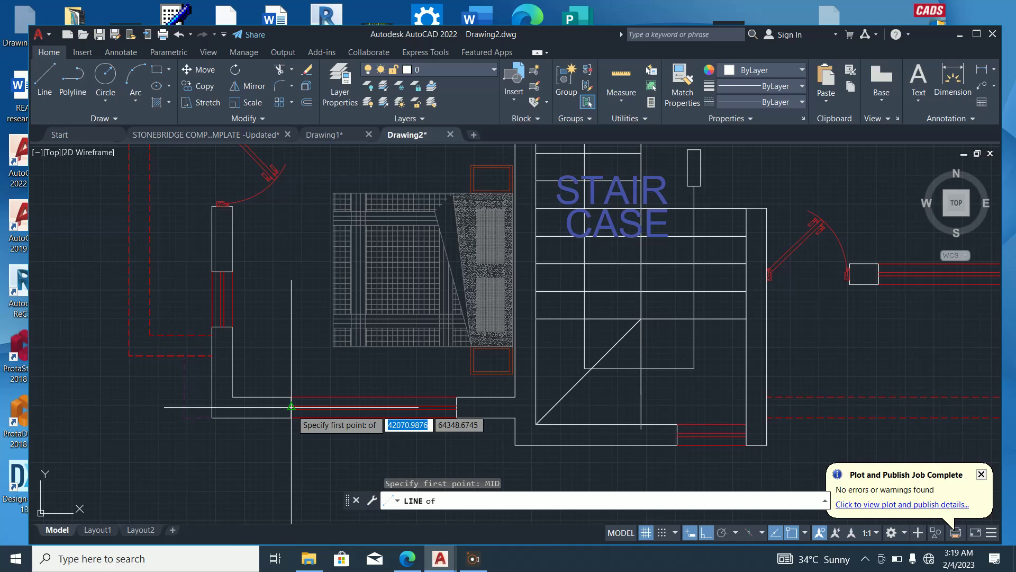
left_click(291, 408)
scroll(382, 409, "down", 4)
left_click(66, 417)
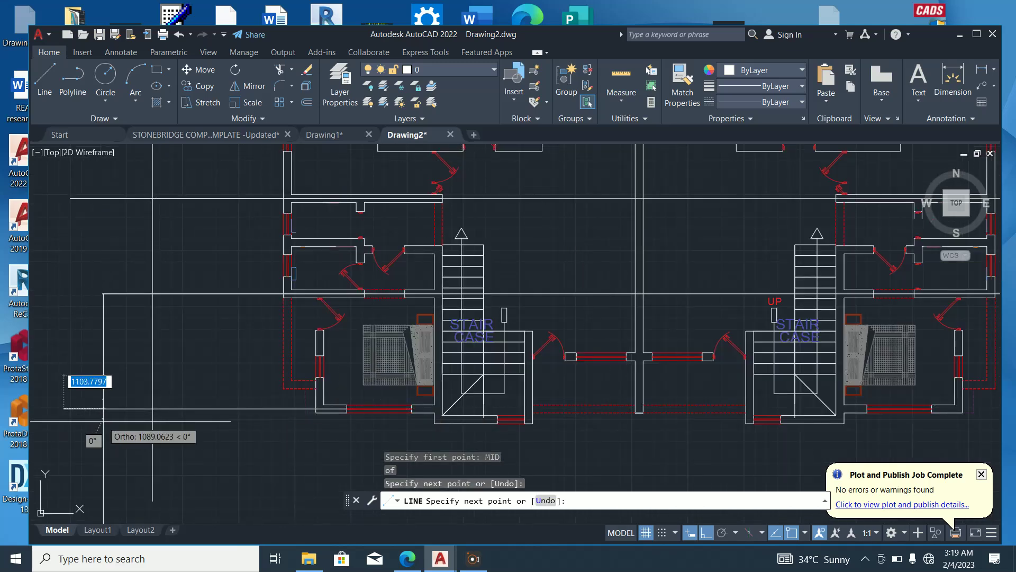
Continue the lower-left bedroom's bottom-wall centre line back right about 28,700 units, past the building's right side
scroll(99, 422, "down", 6)
scroll(338, 422, "up", 2)
scroll(337, 424, "up", 2)
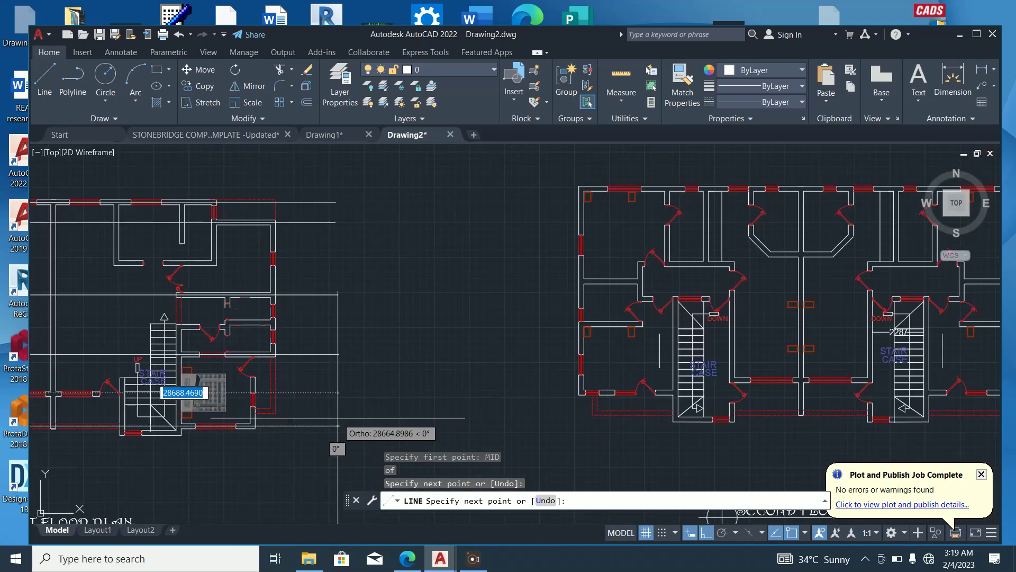
left_click(339, 425)
scroll(384, 421, "down", 4)
key("Escape")
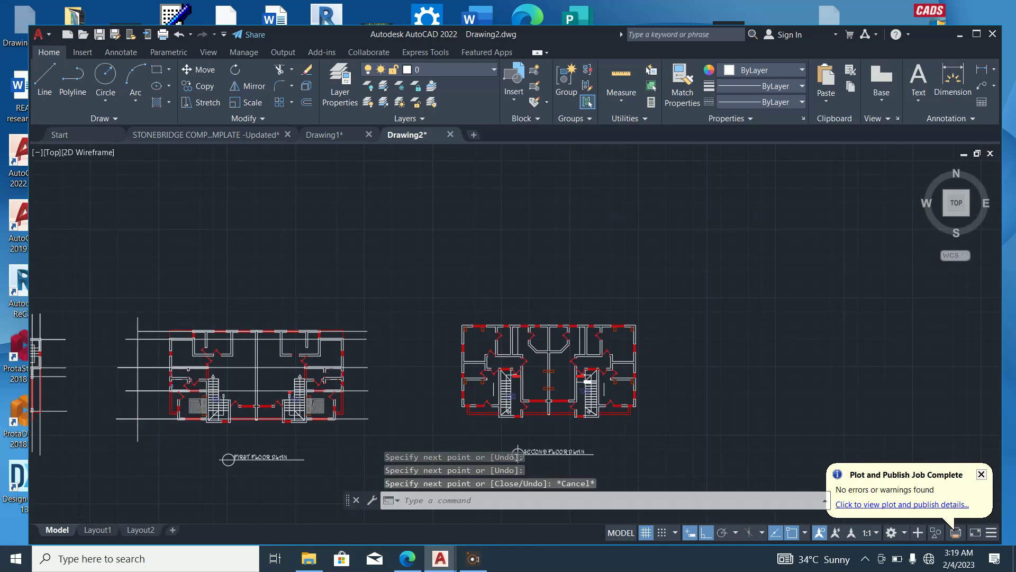
Start a centre line at the midpoint of the left staircase's bottom wall end beside the window, extending left past the first floor plan
scroll(248, 429, "up", 2)
scroll(202, 428, "up", 2)
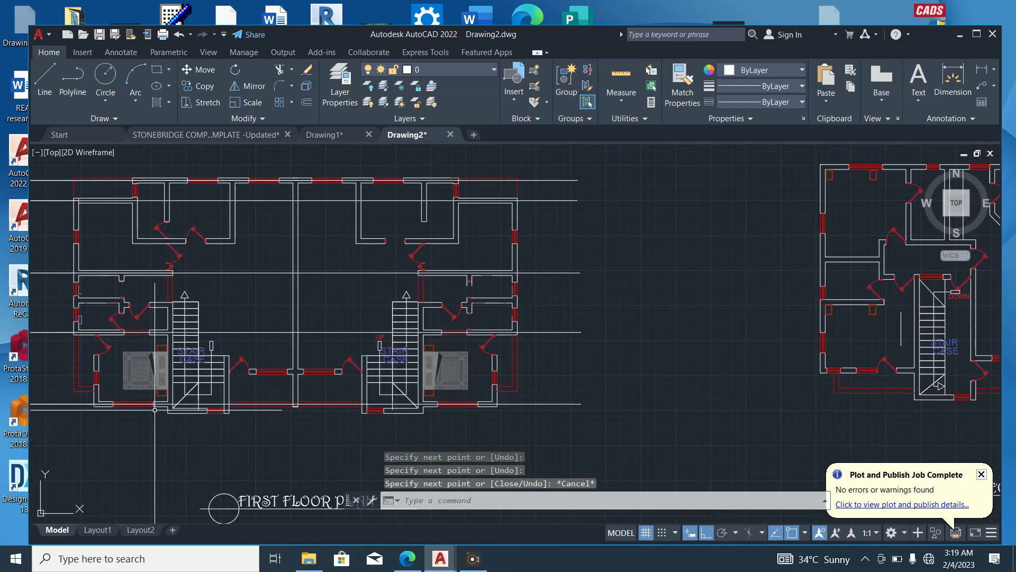
scroll(154, 410, "up", 3)
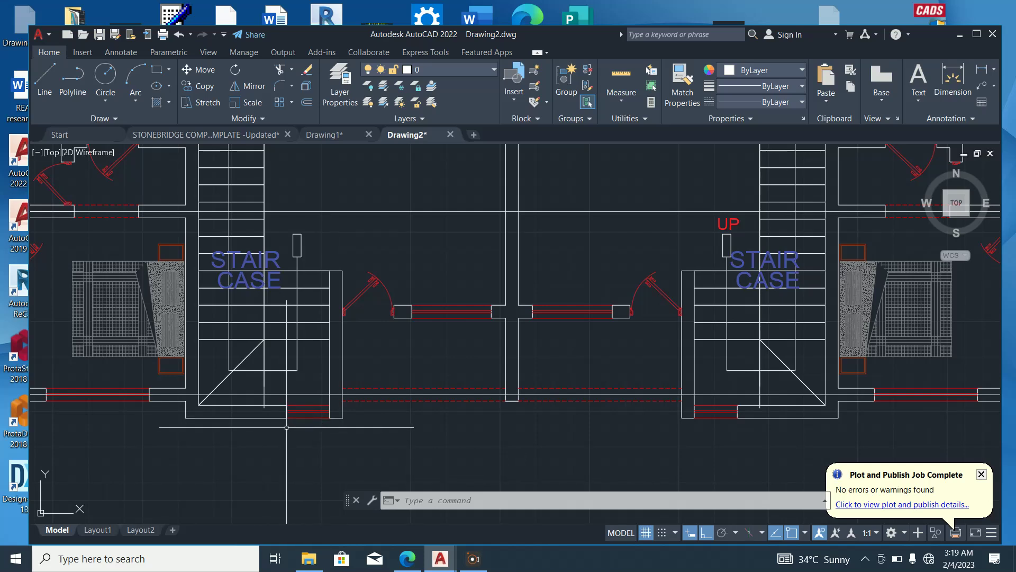
left_click(45, 79)
type("MID")
key("Return")
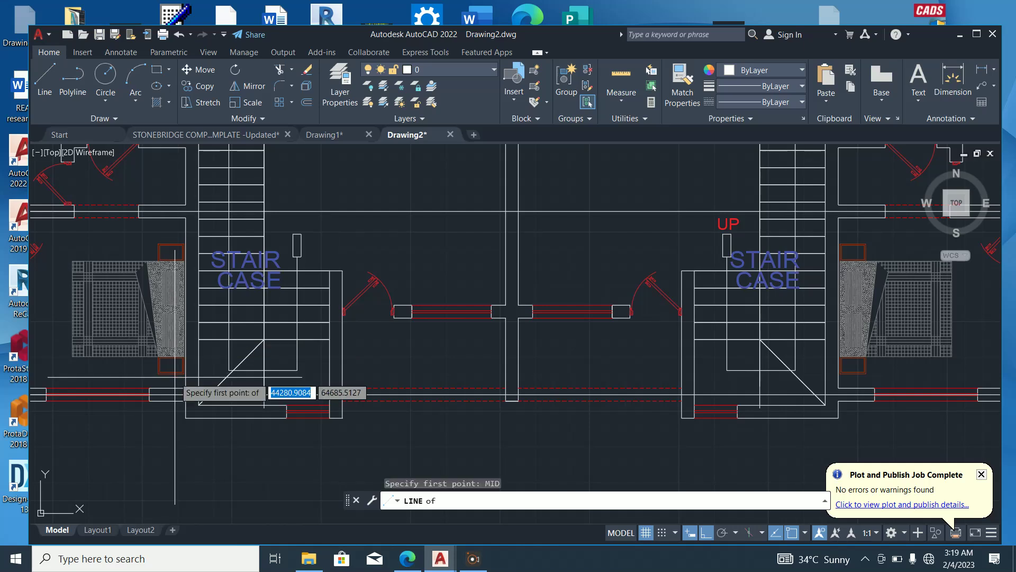
scroll(261, 410, "up", 4)
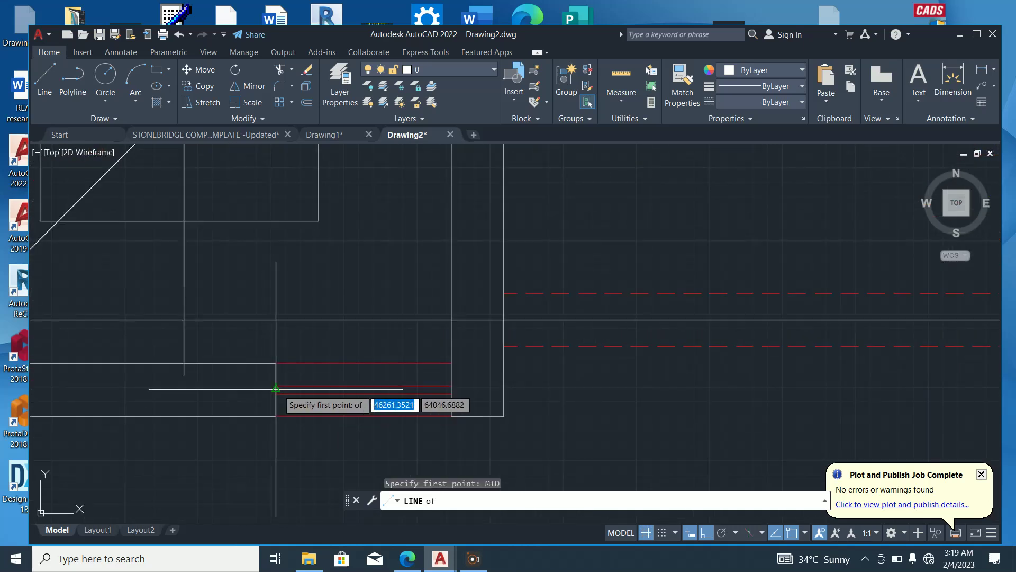
left_click(263, 401)
scroll(561, 397, "down", 4)
scroll(621, 397, "down", 3)
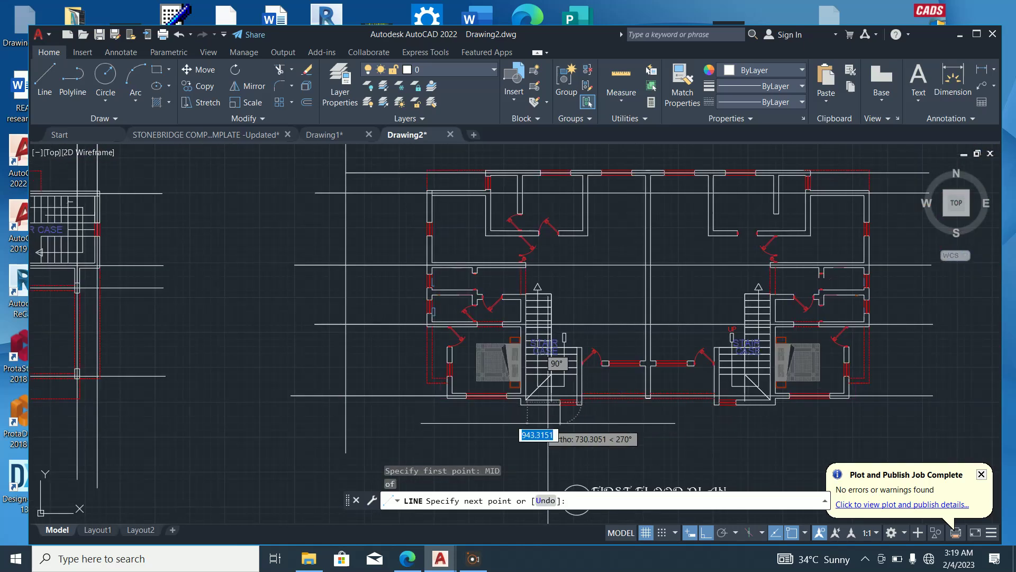
scroll(339, 423, "down", 6)
Continue the staircase's bottom-wall centre line back right about 28,700 units, past the building's right side
scroll(328, 422, "up", 6)
scroll(329, 422, "up", 2)
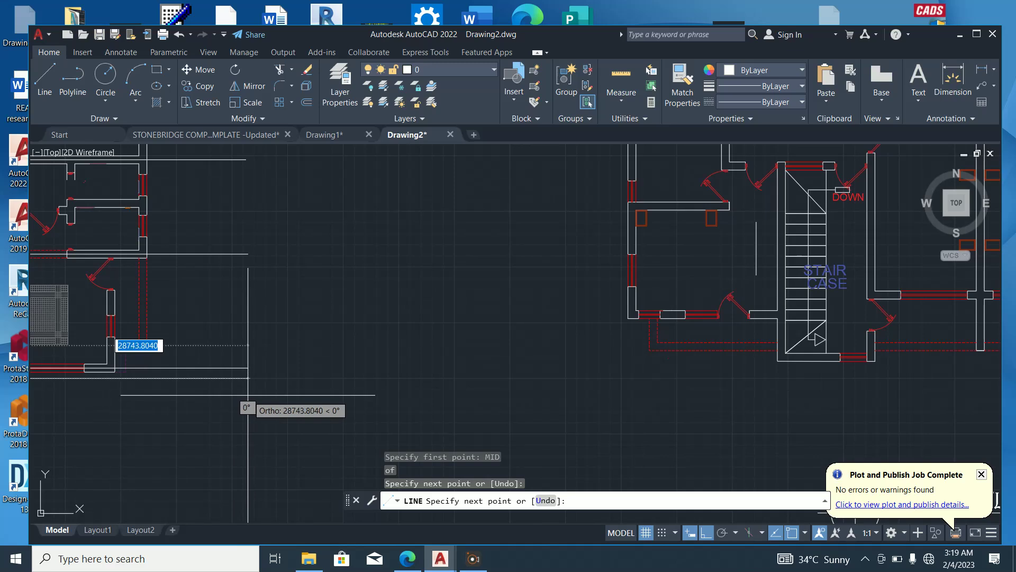
left_click(248, 395)
key("Escape")
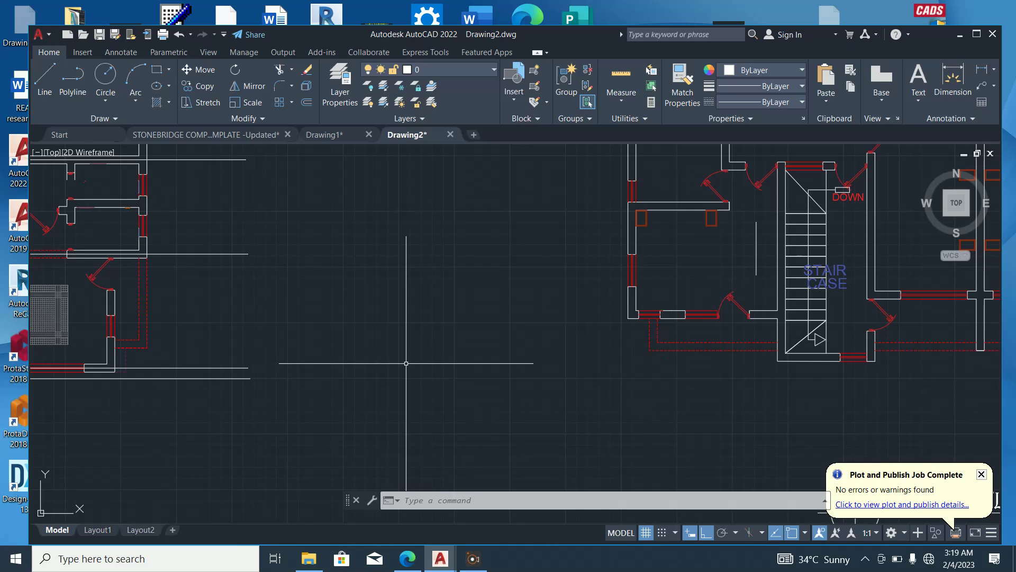
Trim the left ends of the first floor plan's horizontal centre lines back to the vertical line beside the building, using a fence
scroll(499, 305, "down", 5)
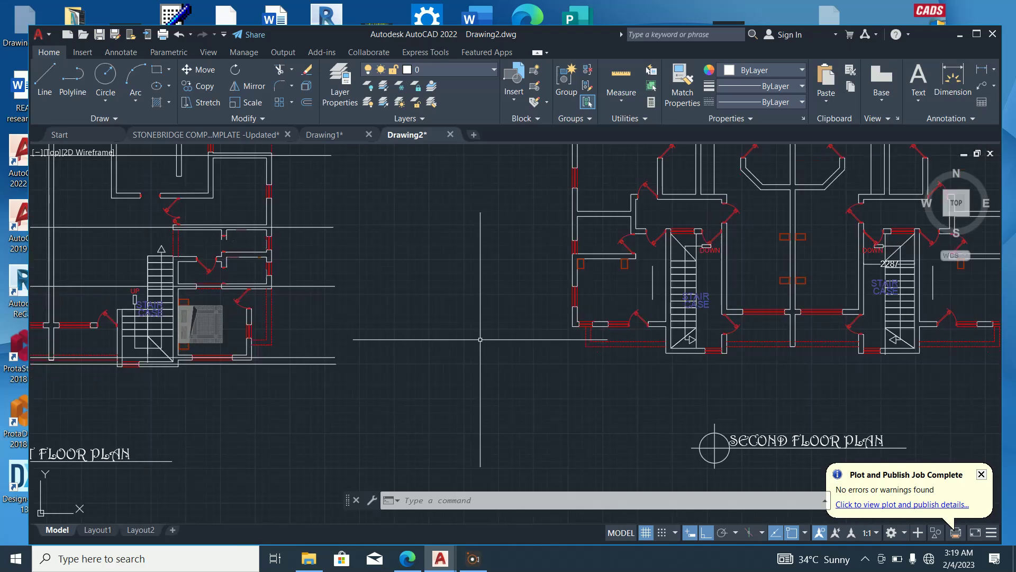
scroll(273, 350, "up", 3)
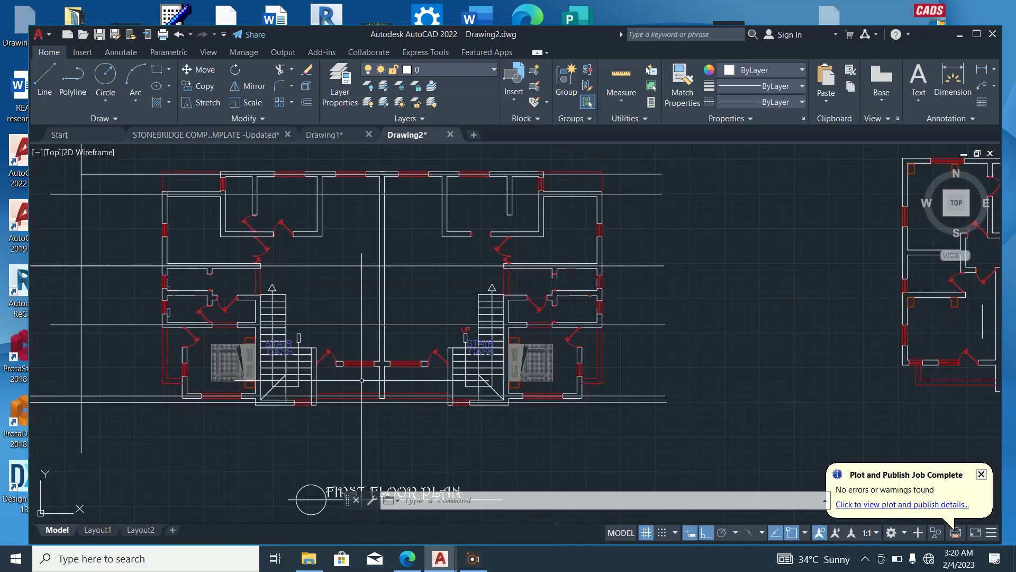
scroll(238, 413, "down", 2)
scroll(185, 417, "up", 2)
key("Escape")
key("Escape")
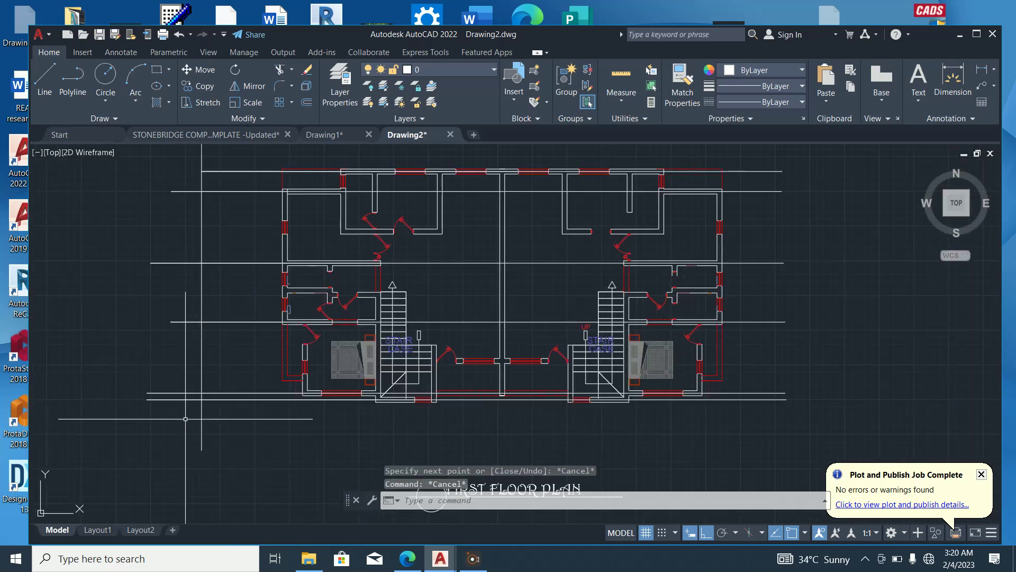
key("Return")
left_click(186, 421)
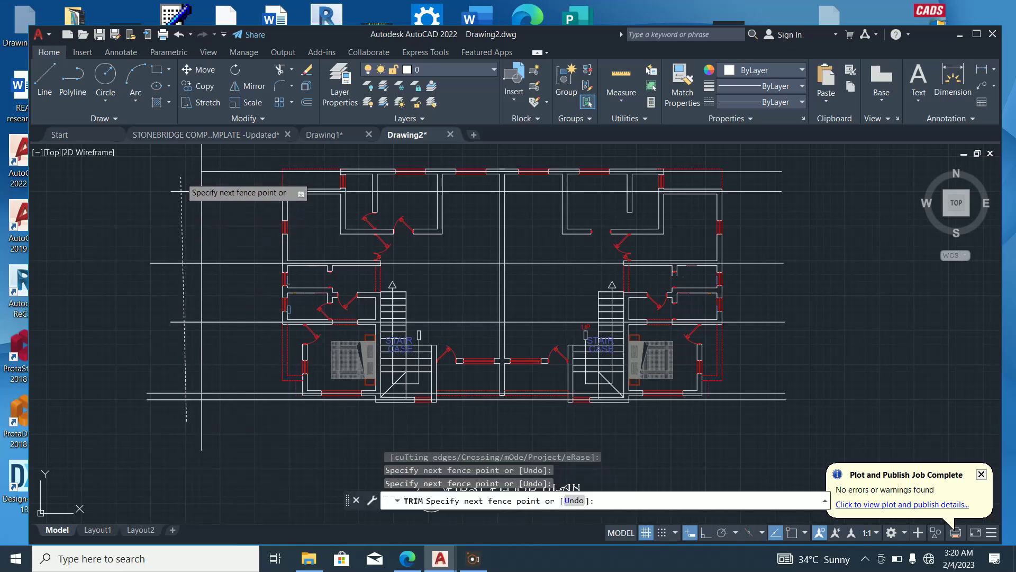
scroll(188, 364, "down", 3)
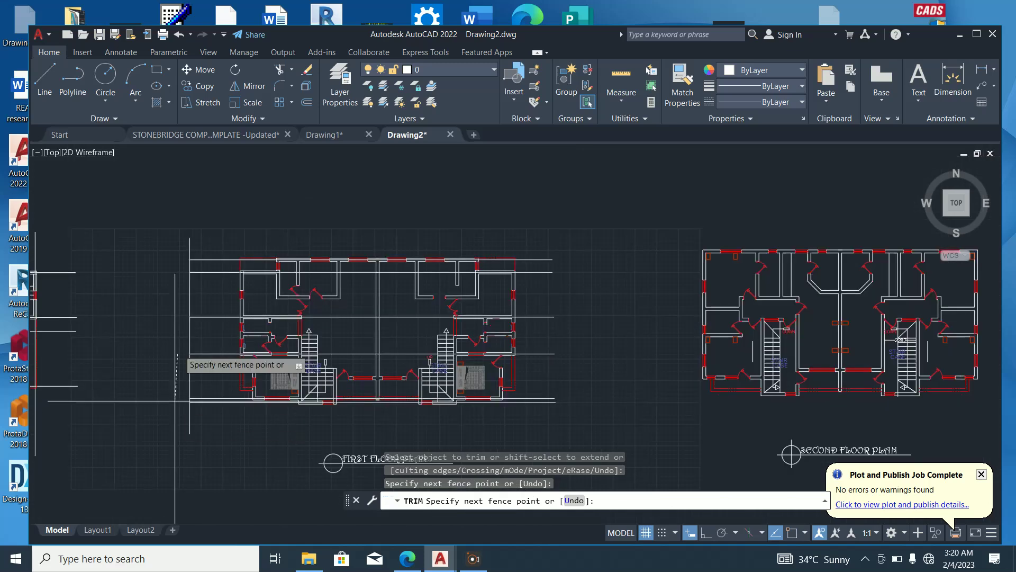
key("Escape")
Erase the vertical trimming line left of the first floor plan
left_click(192, 243)
left_click(157, 233)
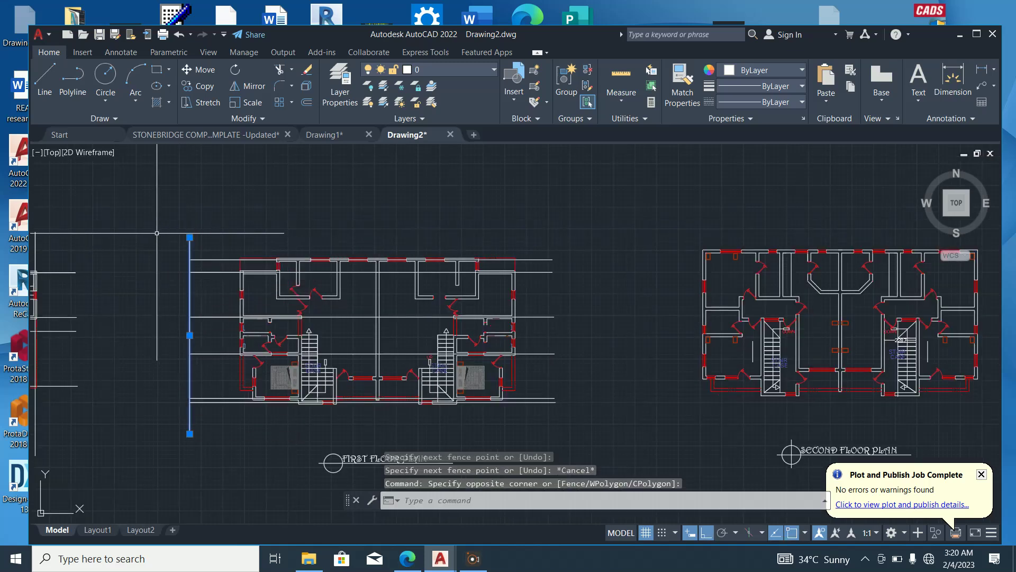
key("Delete")
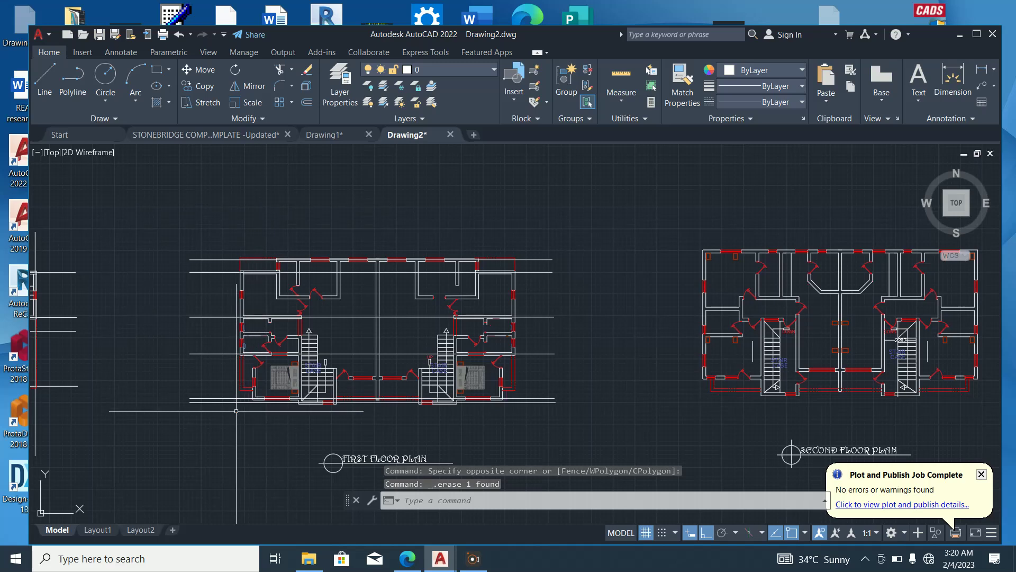
scroll(254, 212, "up", 3)
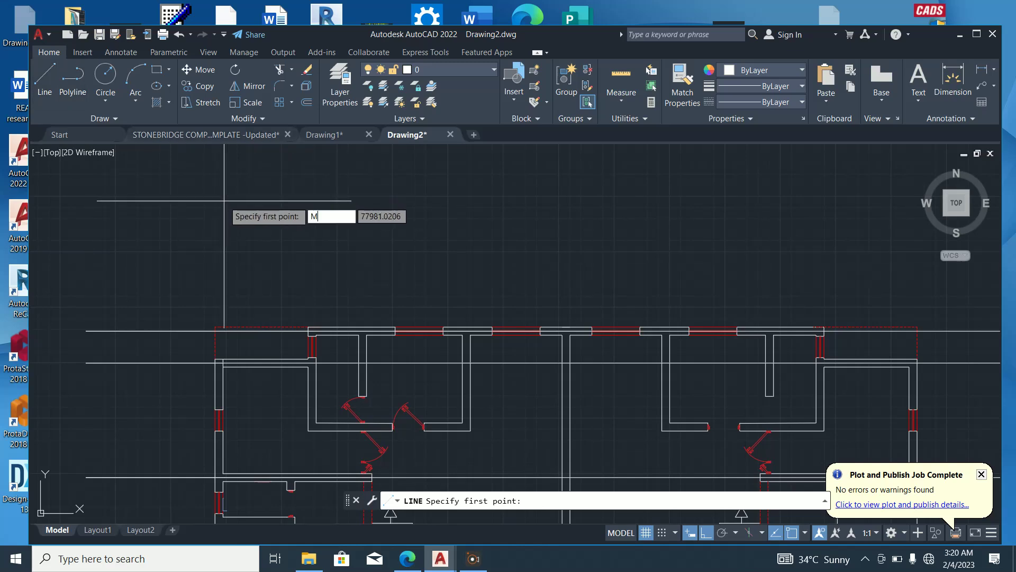
key("Return")
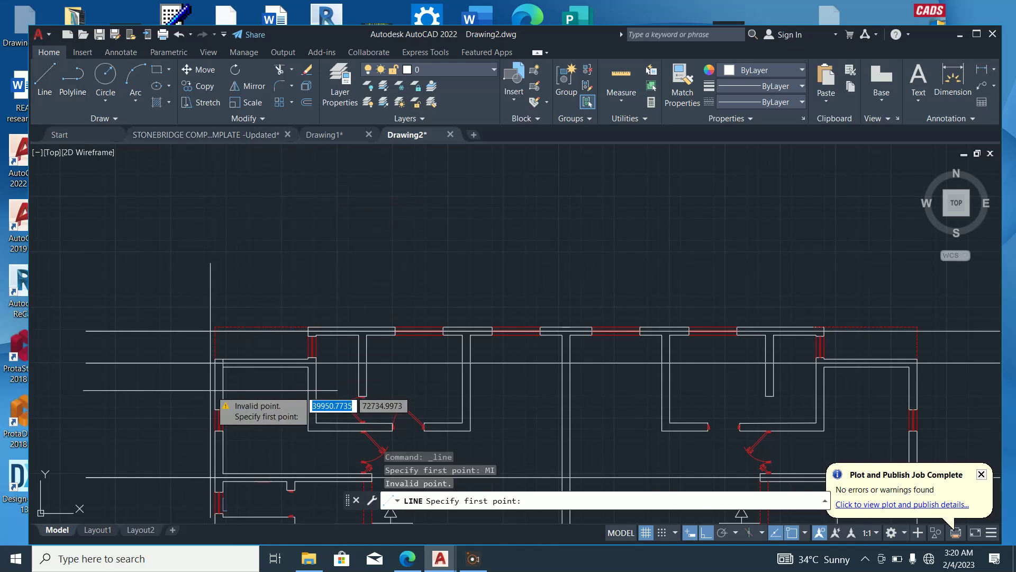
scroll(217, 363, "up", 4)
key("Escape")
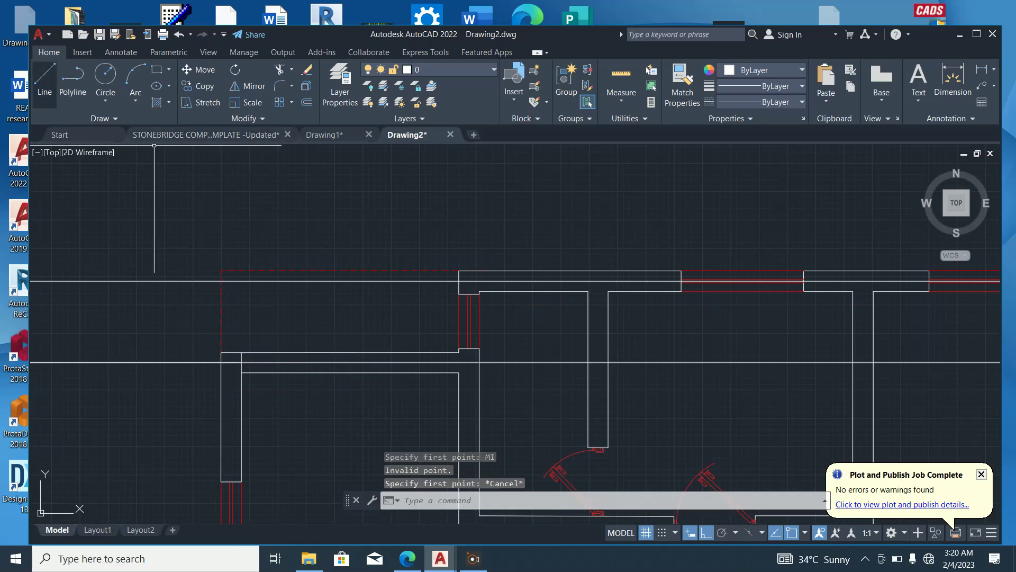
left_click(44, 81)
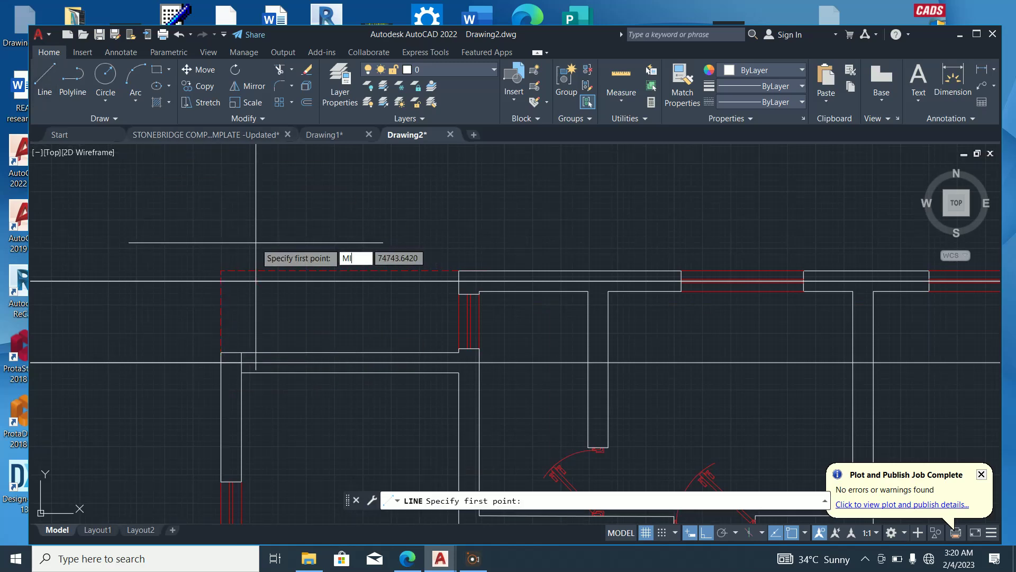
type("MID")
key("Return")
scroll(259, 344, "up", 5)
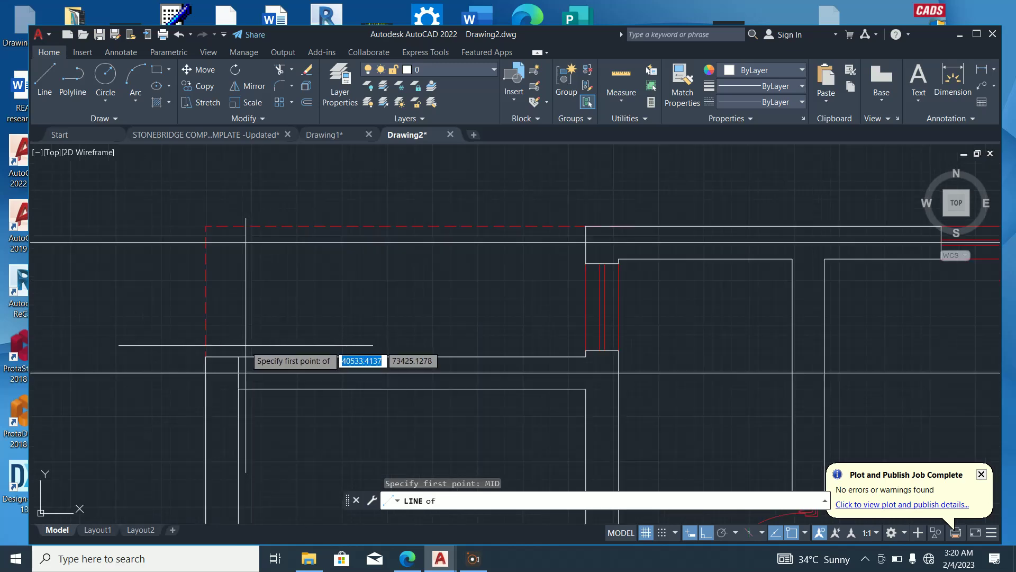
key("Escape")
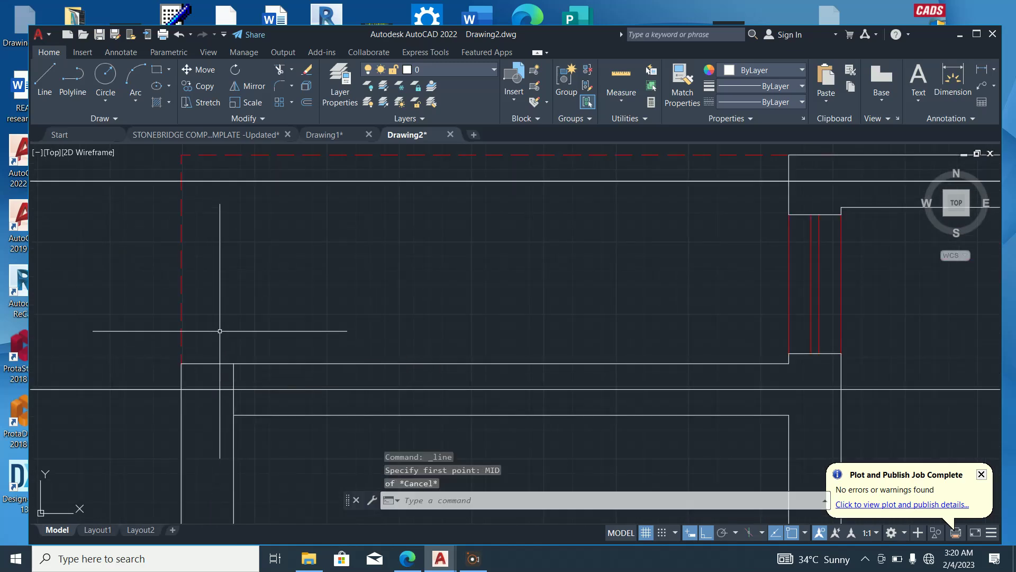
scroll(263, 291, "down", 5)
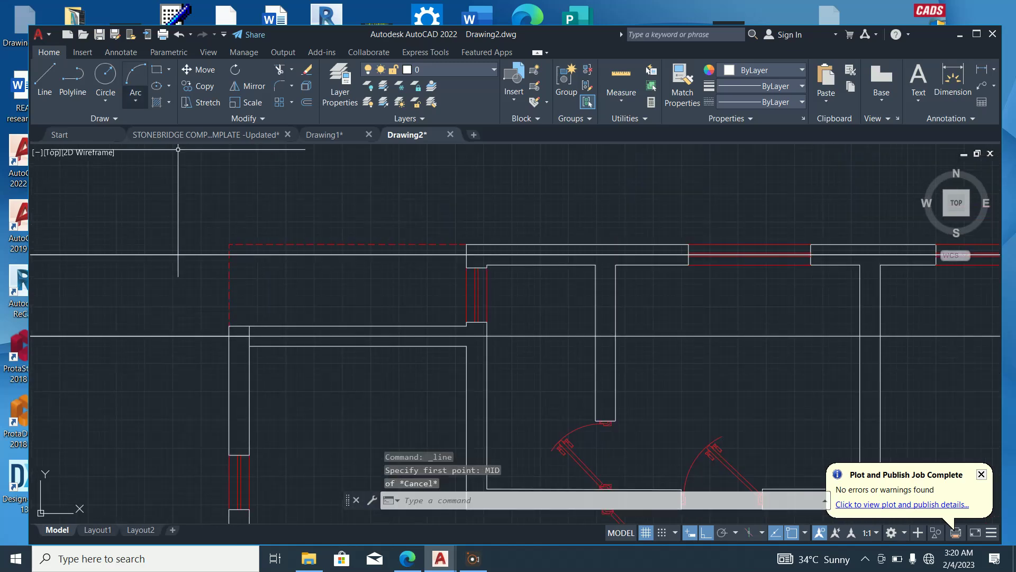
Draw a vertical centre line through the left outer wall from the wall-end midpoint above the upper-left window, extending above and below the building
left_click(45, 82)
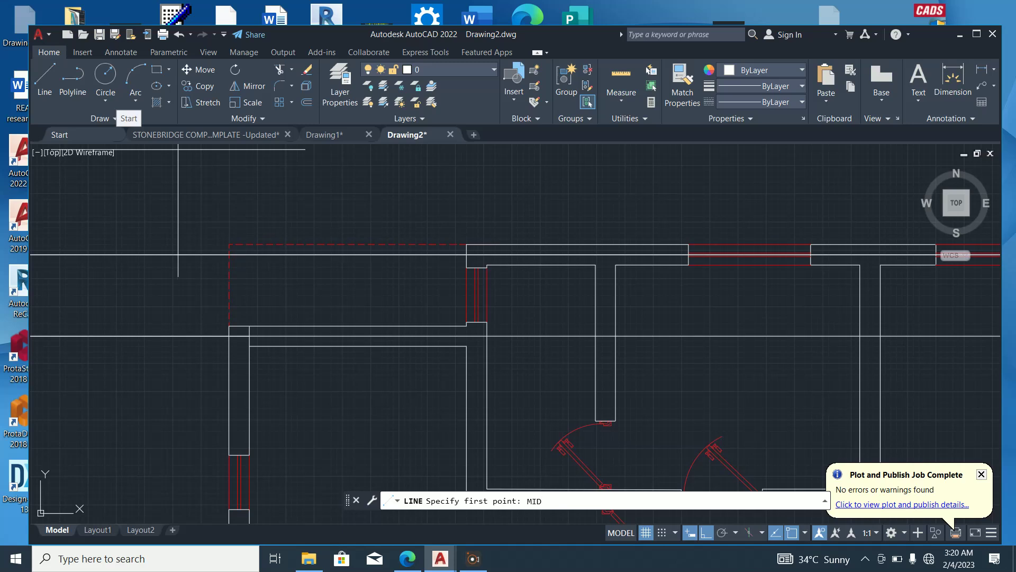
type("MID")
key("Return")
scroll(227, 460, "up", 4)
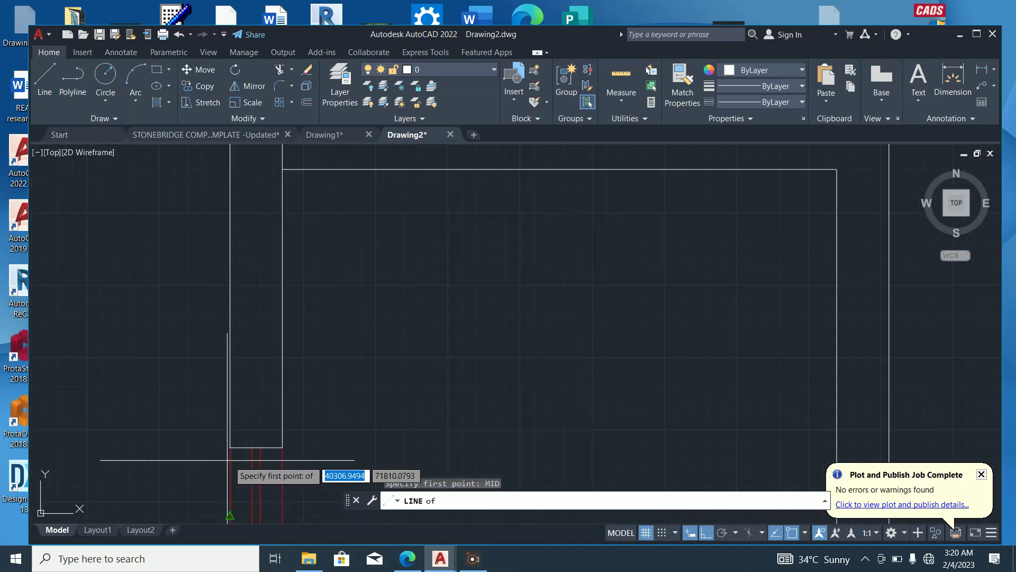
left_click(256, 447)
scroll(244, 413, "down", 4)
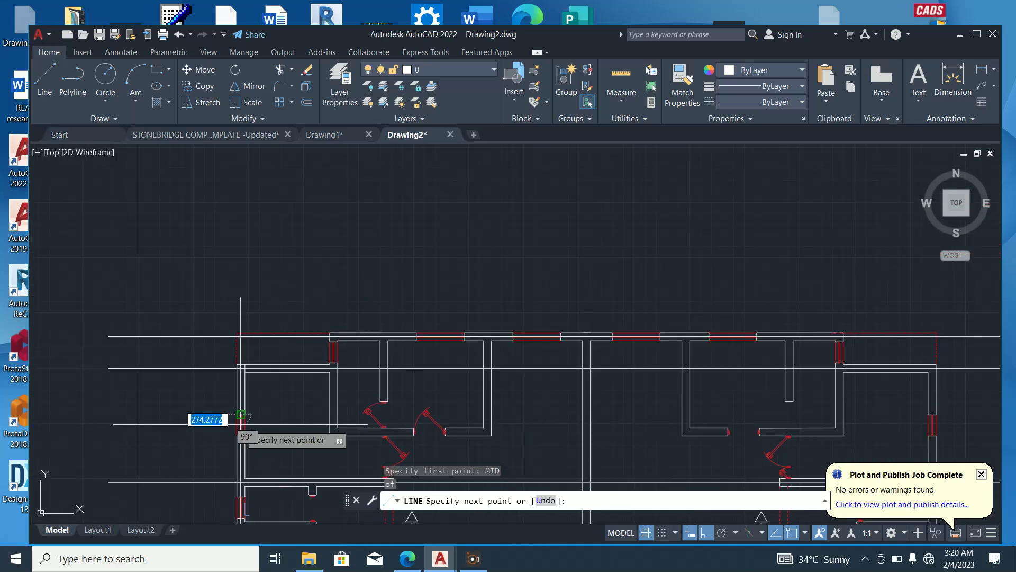
scroll(248, 206, "down", 5)
scroll(248, 207, "up", 5)
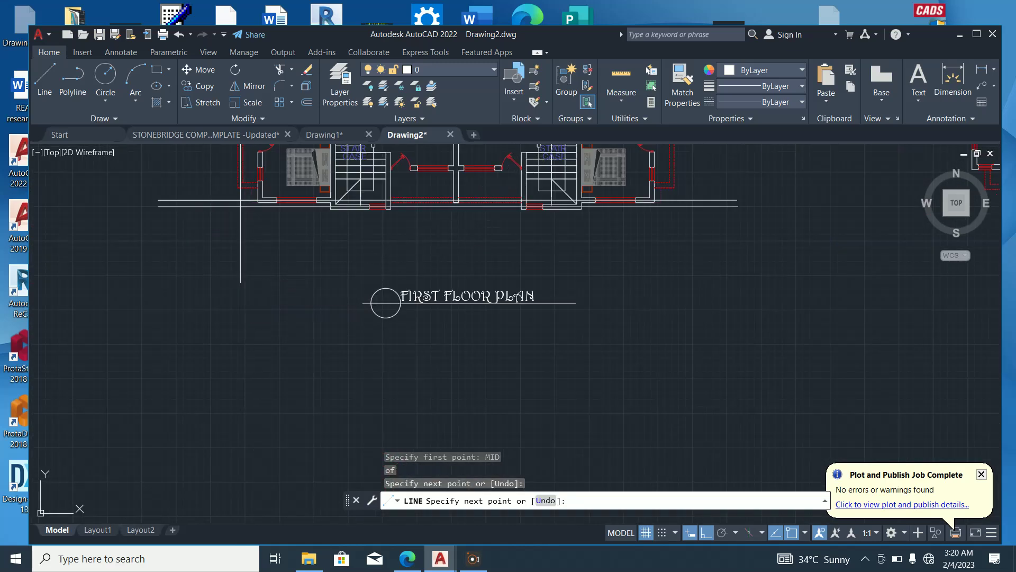
left_click(240, 282)
scroll(237, 334, "down", 6)
key("Escape")
Move the FIRST FLOOR PLAN title with its circle and underline straight down, below the end of the vertical centre line
scroll(322, 339, "up", 4)
left_click(322, 336)
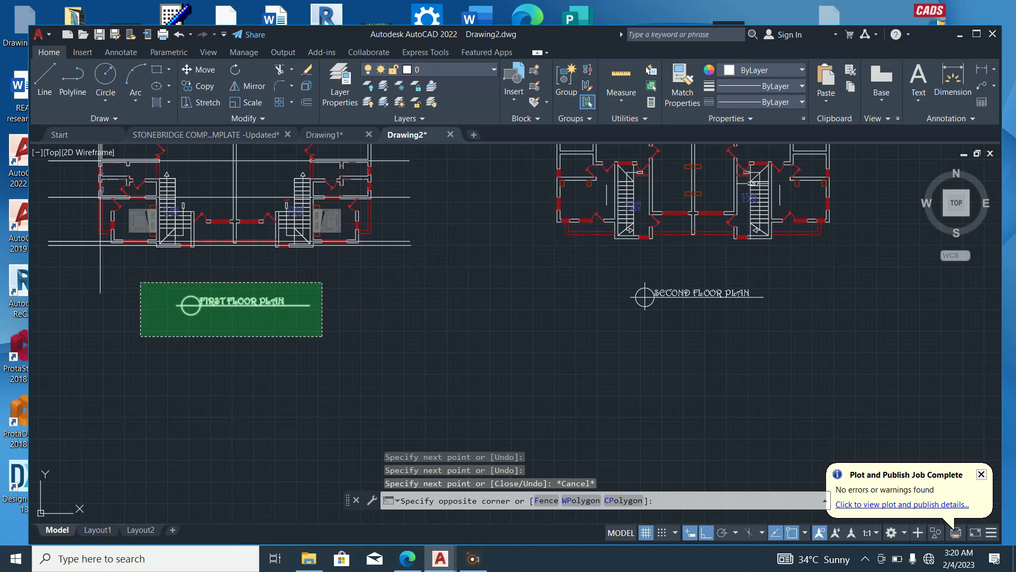
left_click(140, 283)
right_click(190, 304)
left_click(220, 341)
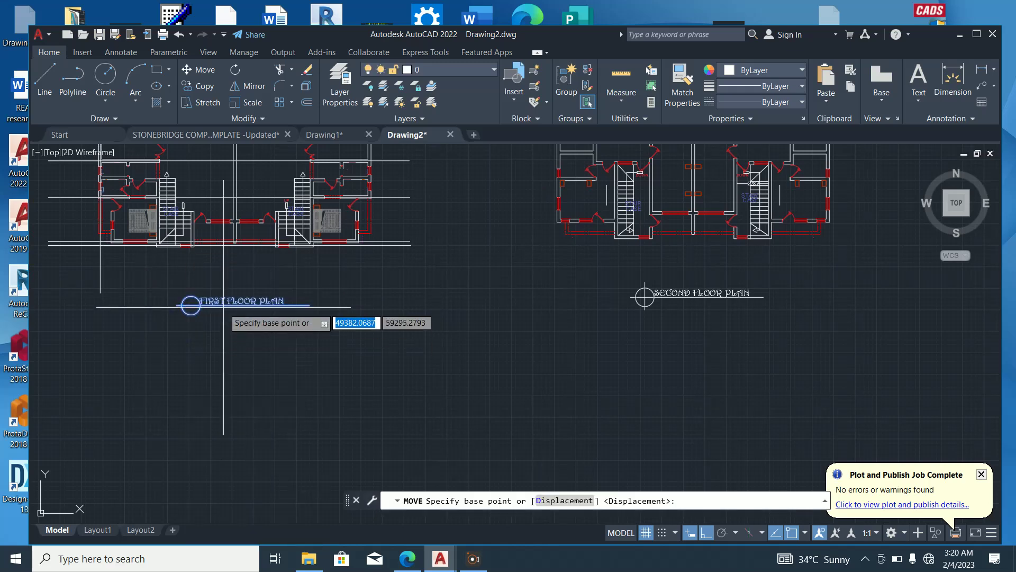
left_click(201, 302)
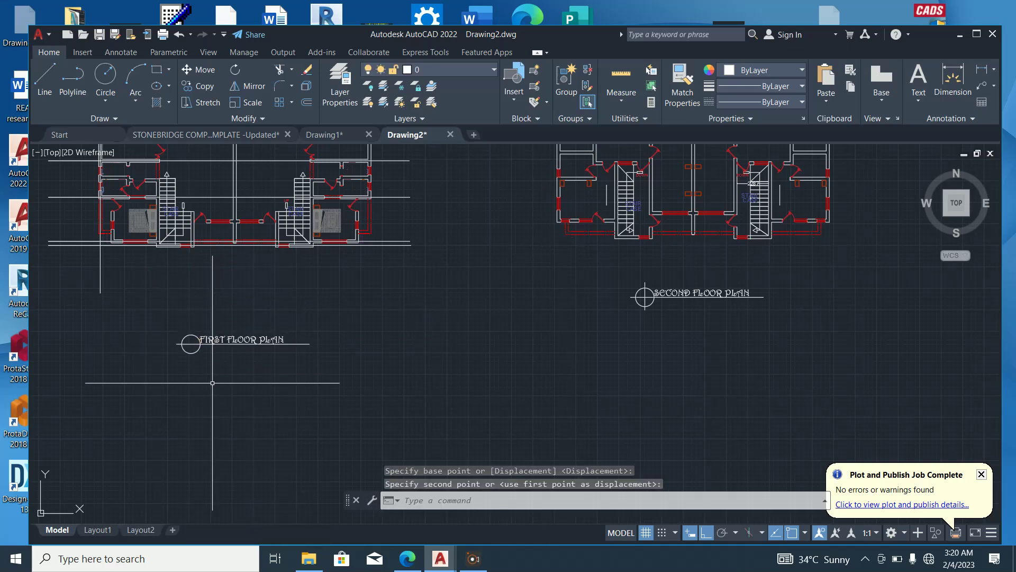
scroll(217, 328, "down", 4)
key("Escape")
Draw a vertical centre line through the wall with the upper-left side window, from its wall-end midpoint, extending above and below the first floor plan
scroll(213, 284, "up", 4)
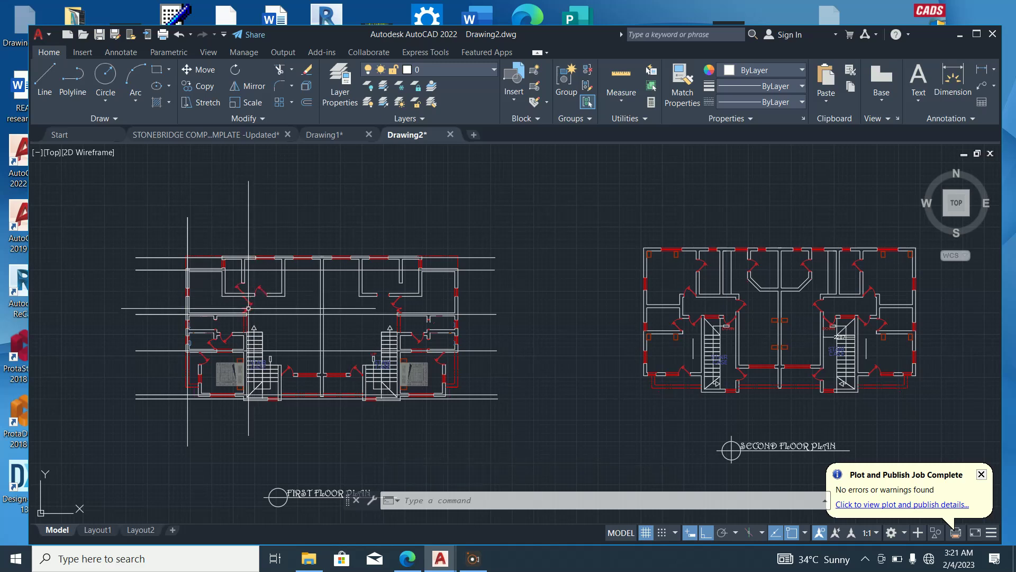
scroll(248, 308, "up", 3)
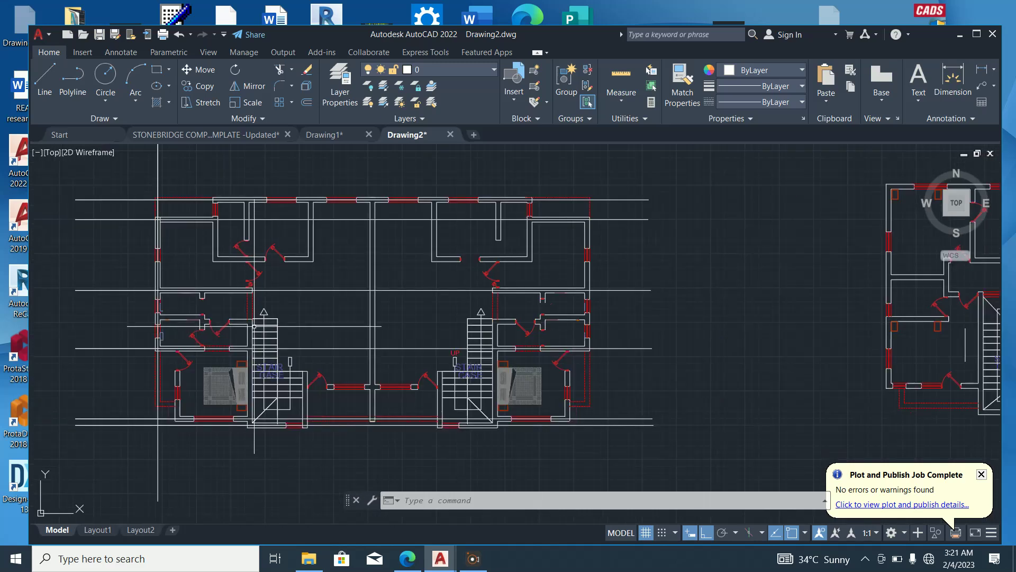
type("l")
key("Return")
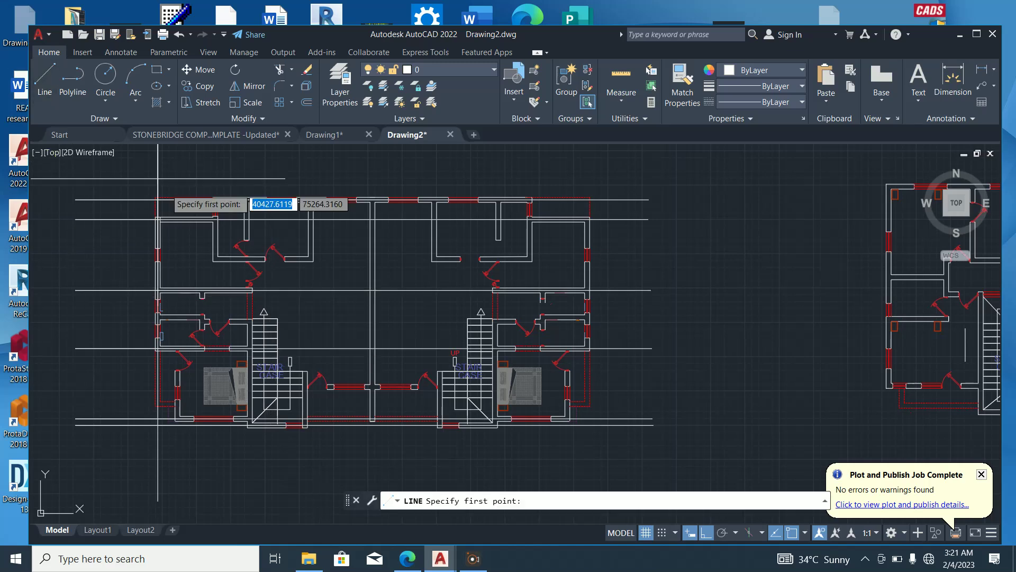
scroll(220, 201, "up", 2)
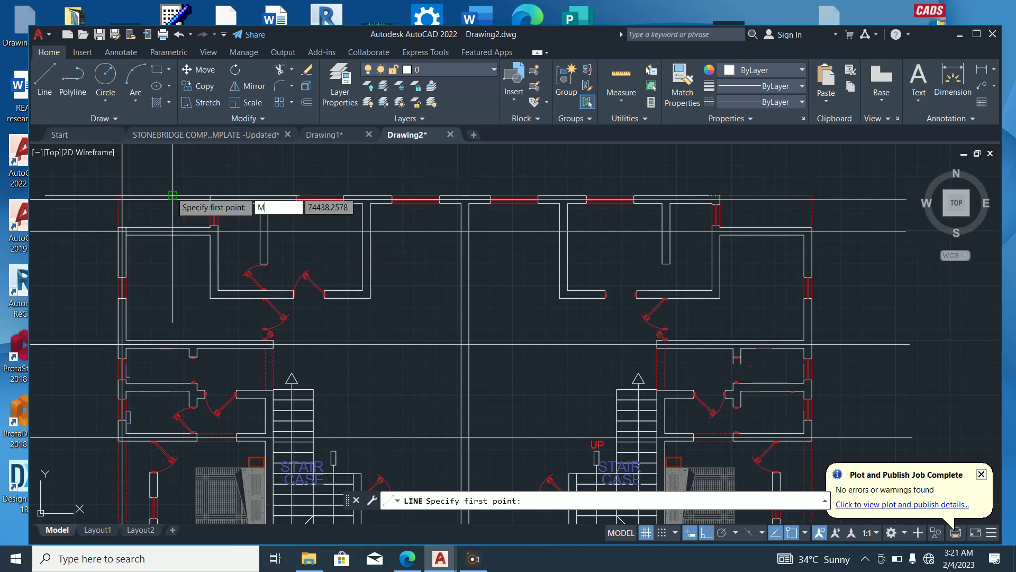
type("MID")
key("Return")
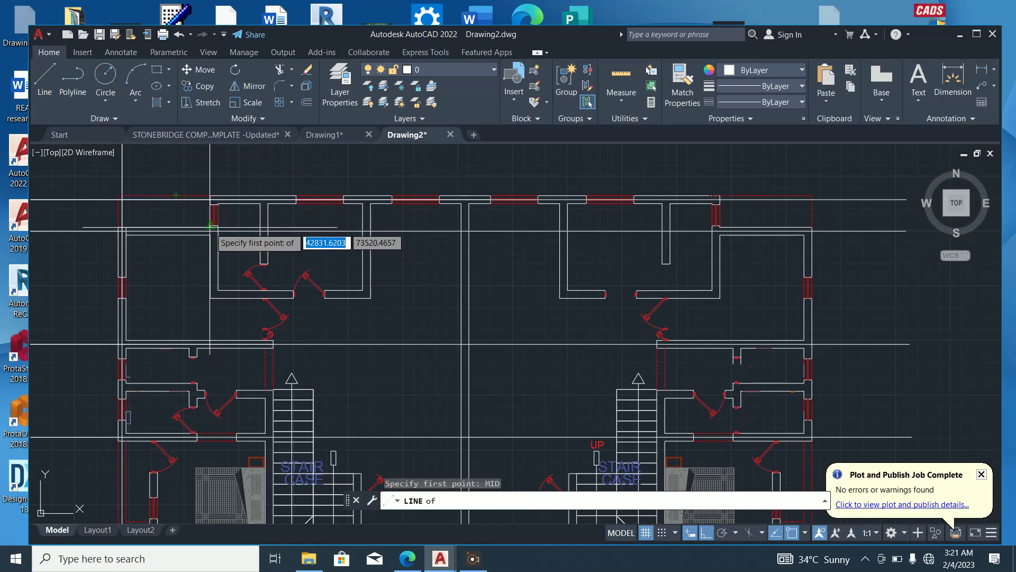
scroll(245, 263, "up", 4)
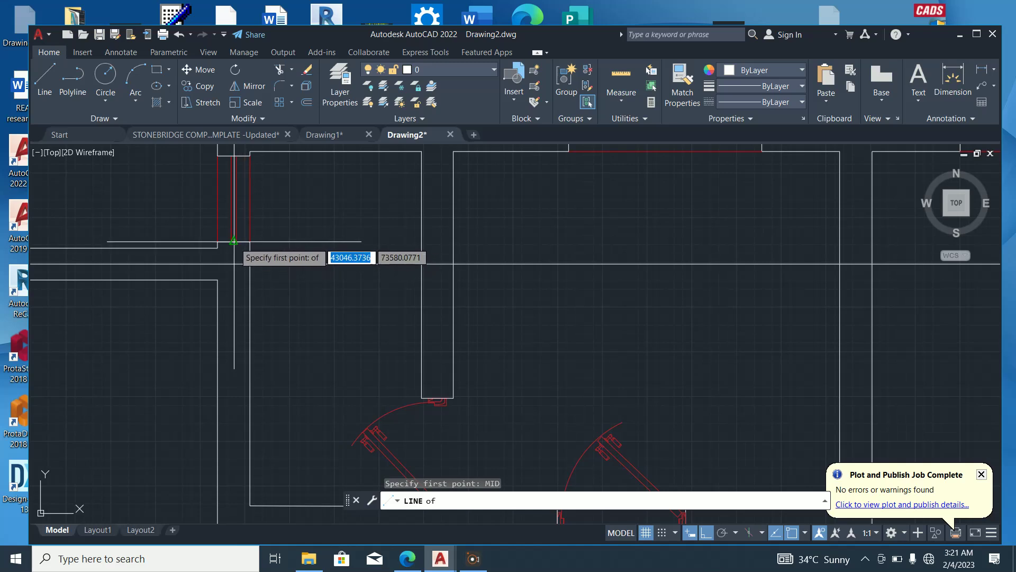
left_click(242, 265)
scroll(240, 271, "down", 4)
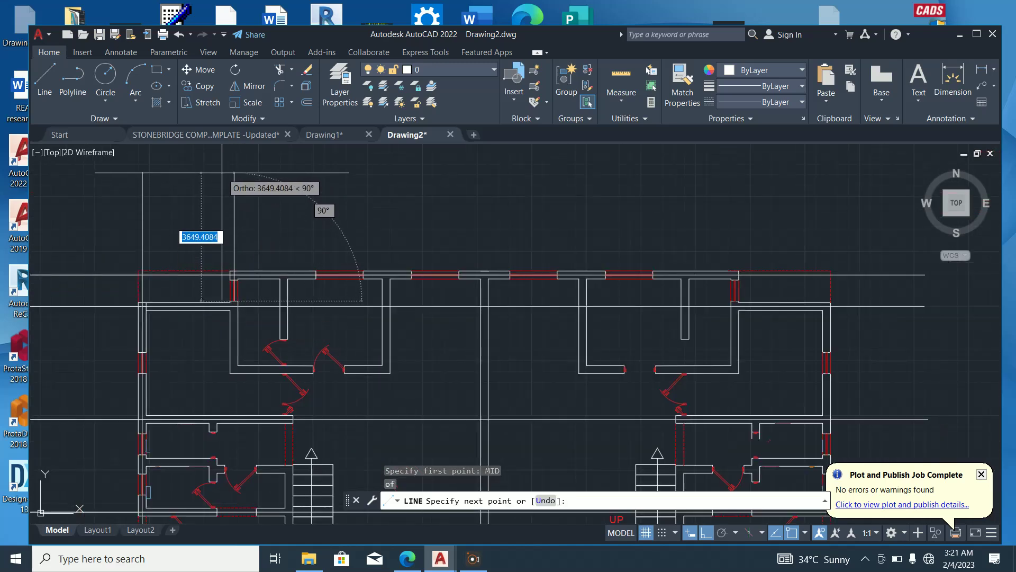
scroll(227, 172, "down", 4)
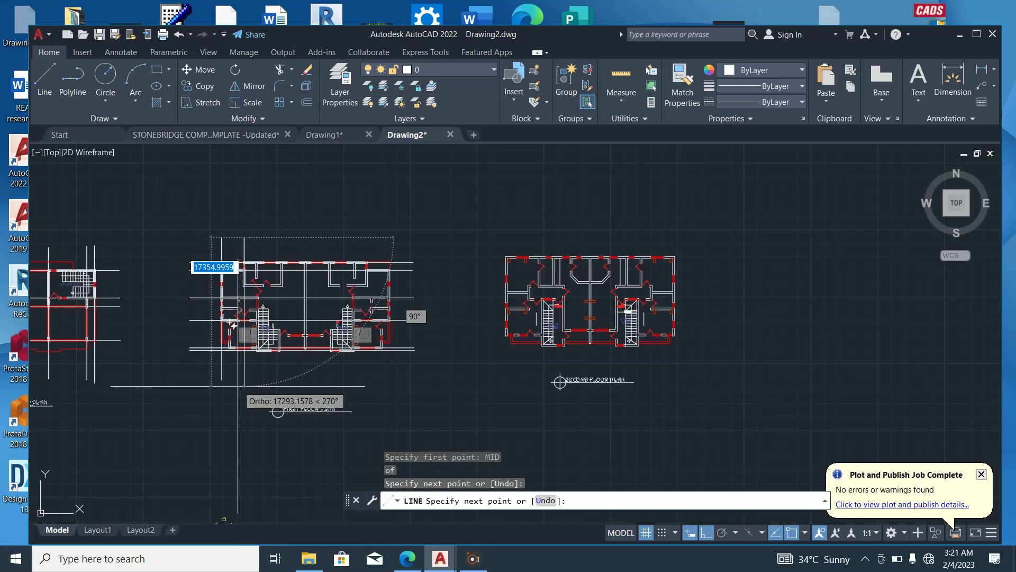
scroll(245, 376, "up", 3)
left_click(243, 370)
key("Escape")
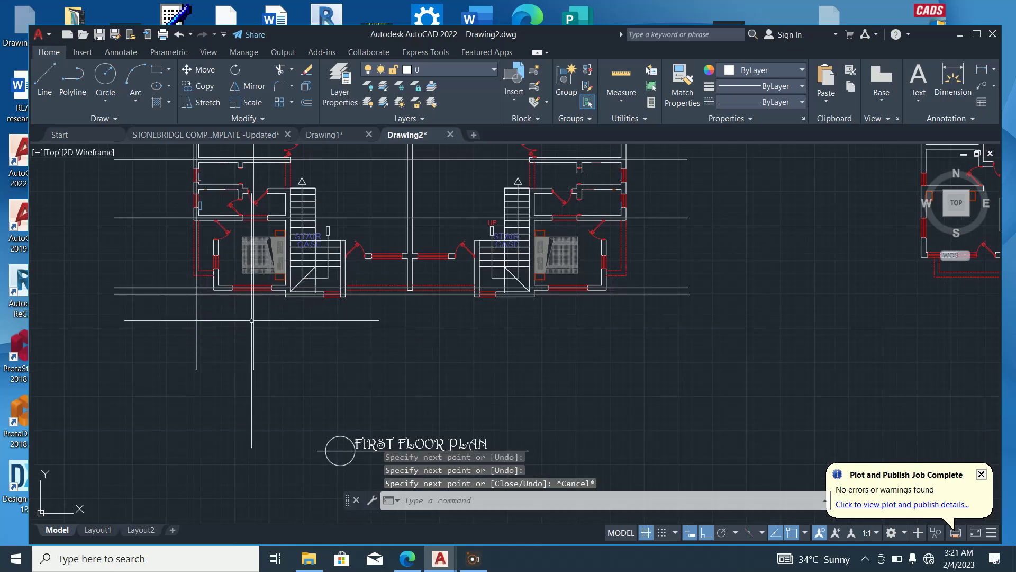
Draw a short horizontal line across the wall left of the left staircase, continuing the inner wall line from the corner near its lower end
scroll(246, 349, "down", 3)
scroll(278, 246, "up", 3)
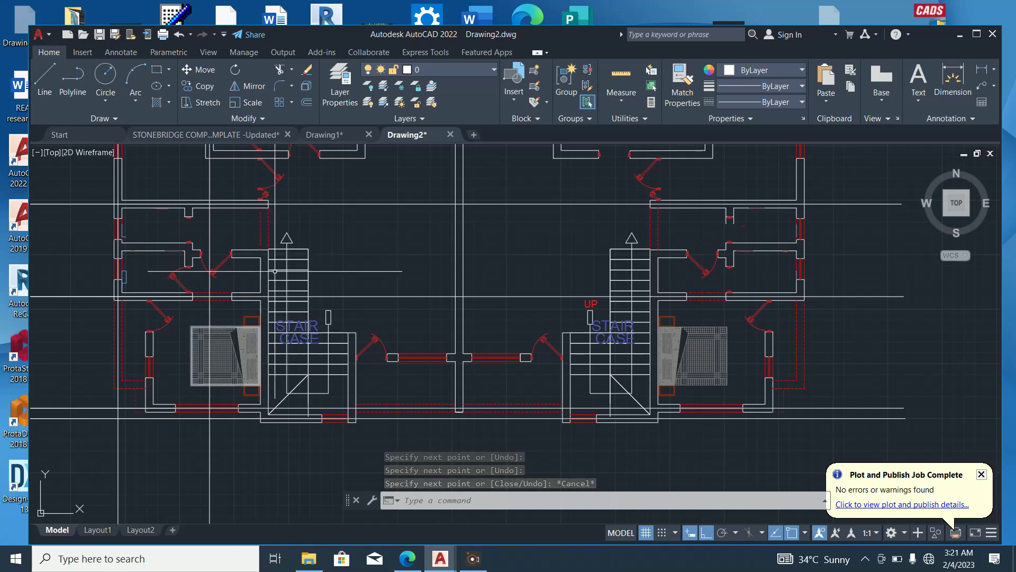
scroll(267, 425, "up", 4)
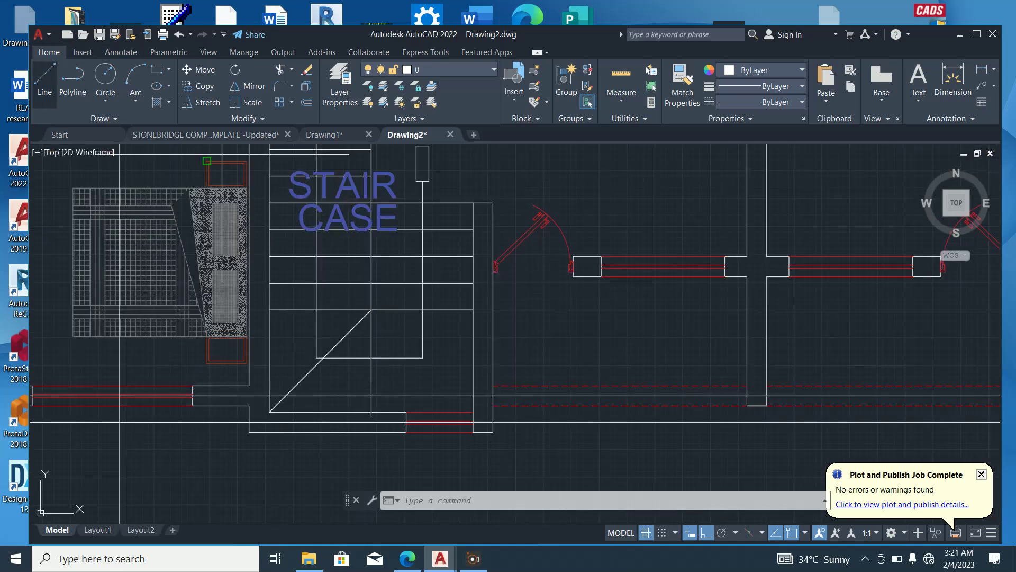
left_click(45, 77)
scroll(229, 392, "up", 4)
left_click(284, 369)
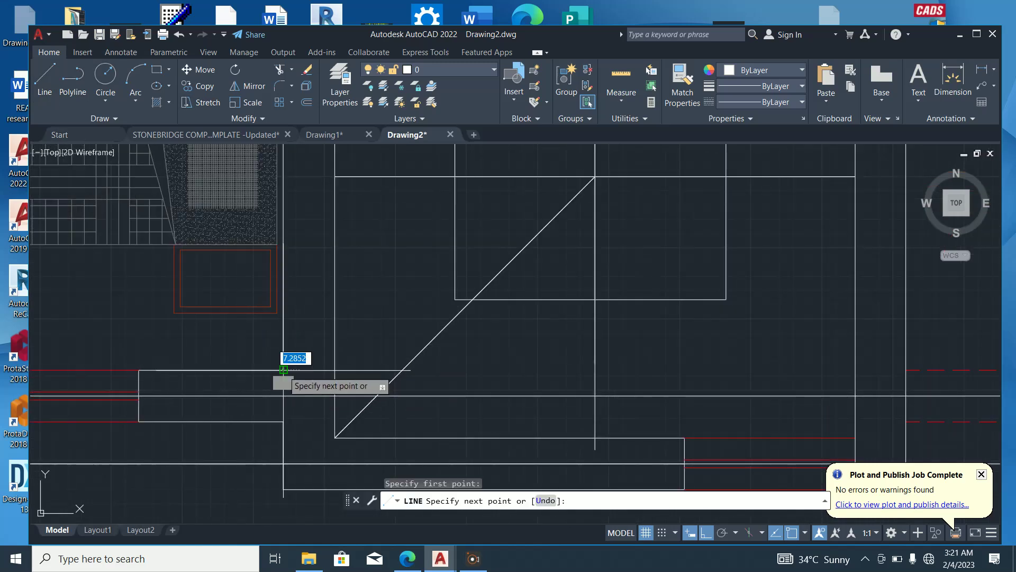
key("Escape")
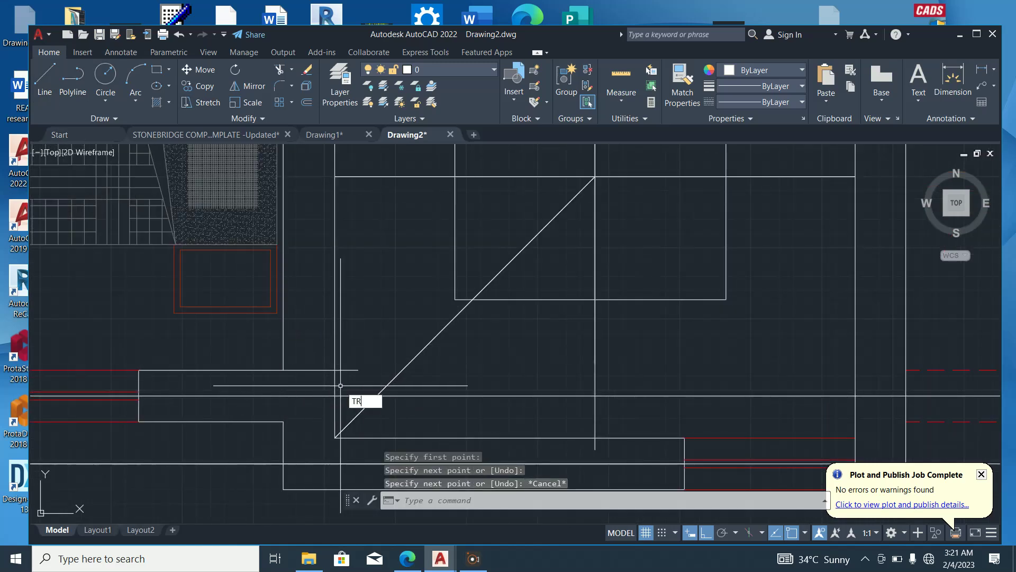
Trim the overshoot of the short line back to the staircase-side face of the wall
key("Return")
left_click(346, 376)
left_click(343, 355)
left_click(344, 351)
key("Escape")
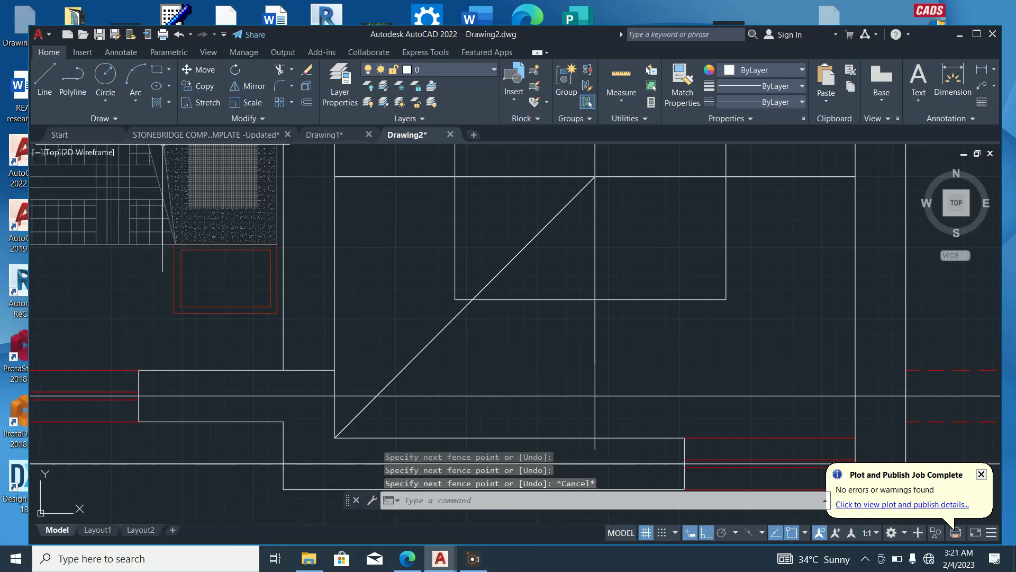
Draw a vertical centre line through the wall beside the left staircase from the short line's midpoint, extending above and below the building
left_click(45, 77)
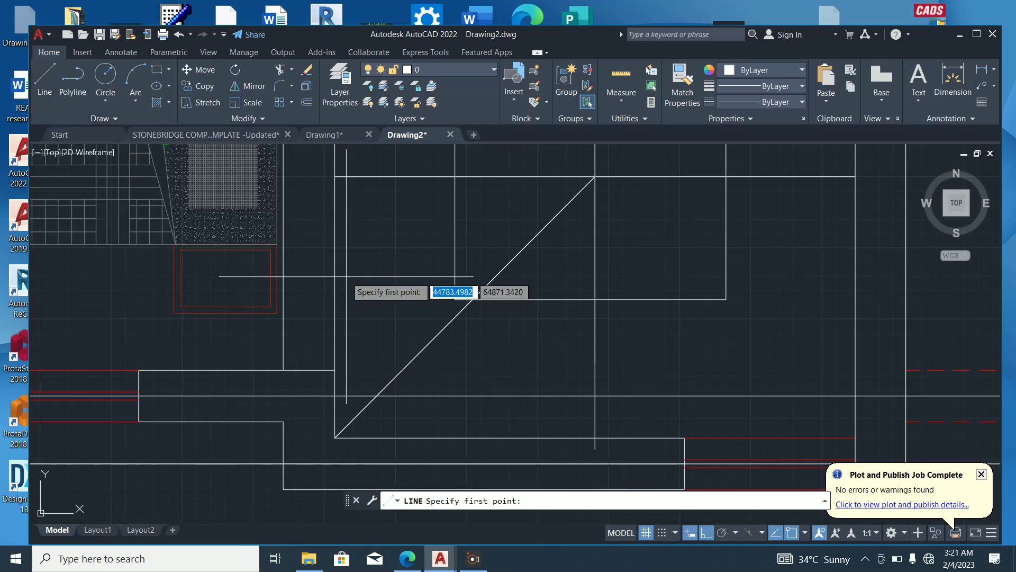
type("MID")
key("Return")
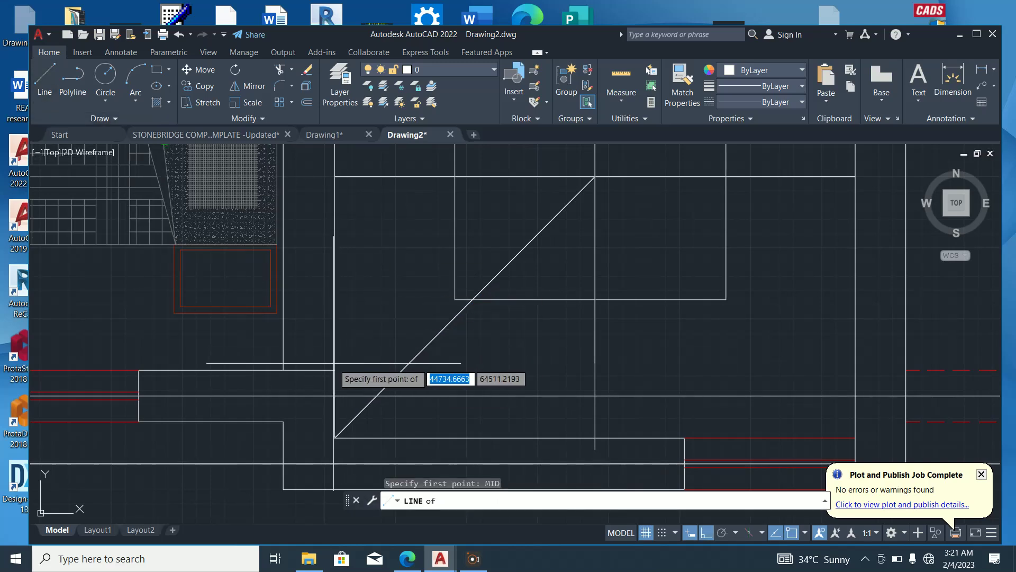
left_click(309, 368)
scroll(309, 368, "down", 8)
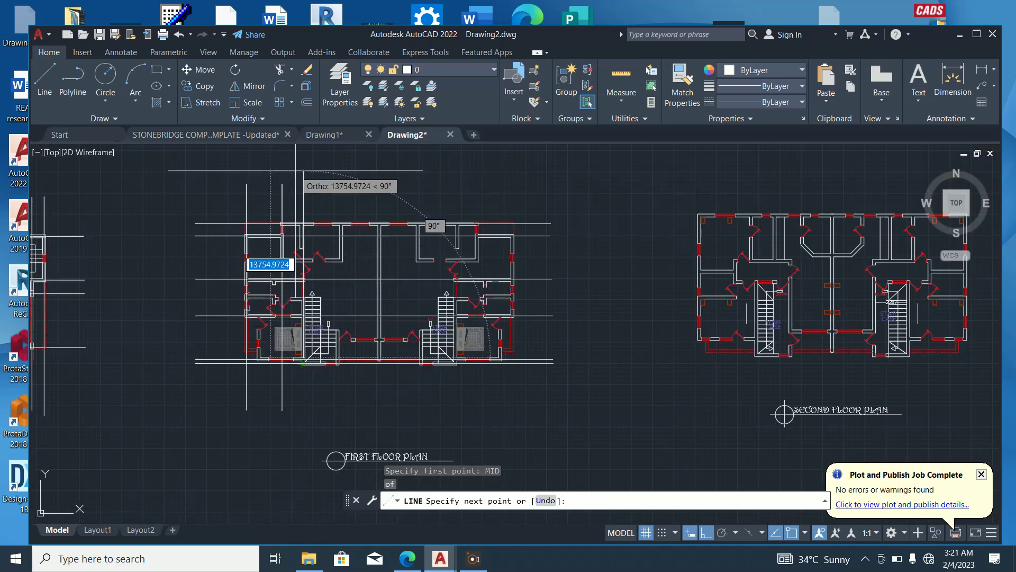
scroll(301, 206, "up", 4)
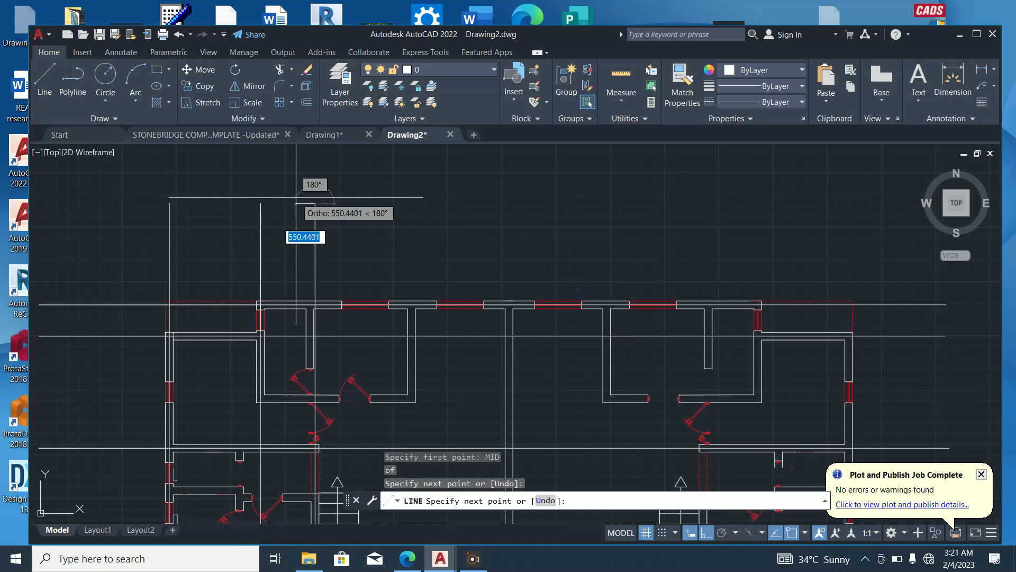
scroll(301, 212, "down", 4)
scroll(299, 345, "up", 4)
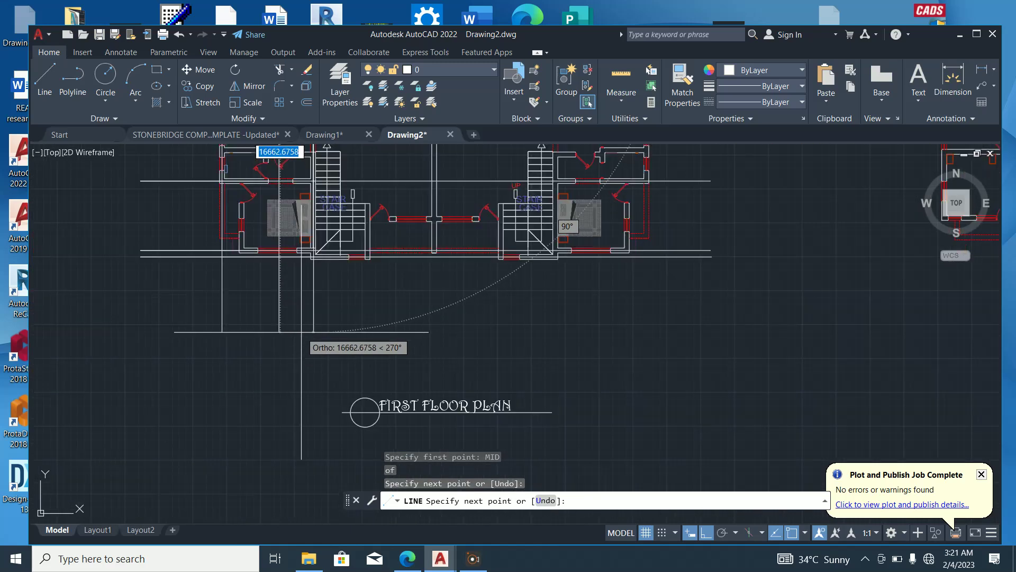
left_click(298, 347)
scroll(296, 366, "down", 2)
key("Escape")
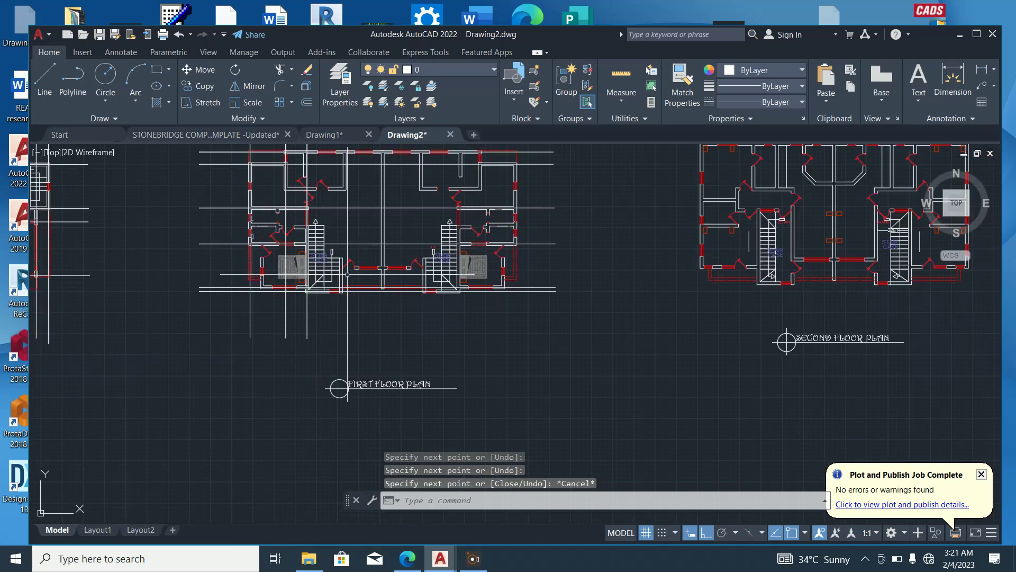
Draw a short horizontal line from the inner corner across the partition wall between the first two upper windows, running past its outer face
scroll(338, 312, "down", 2)
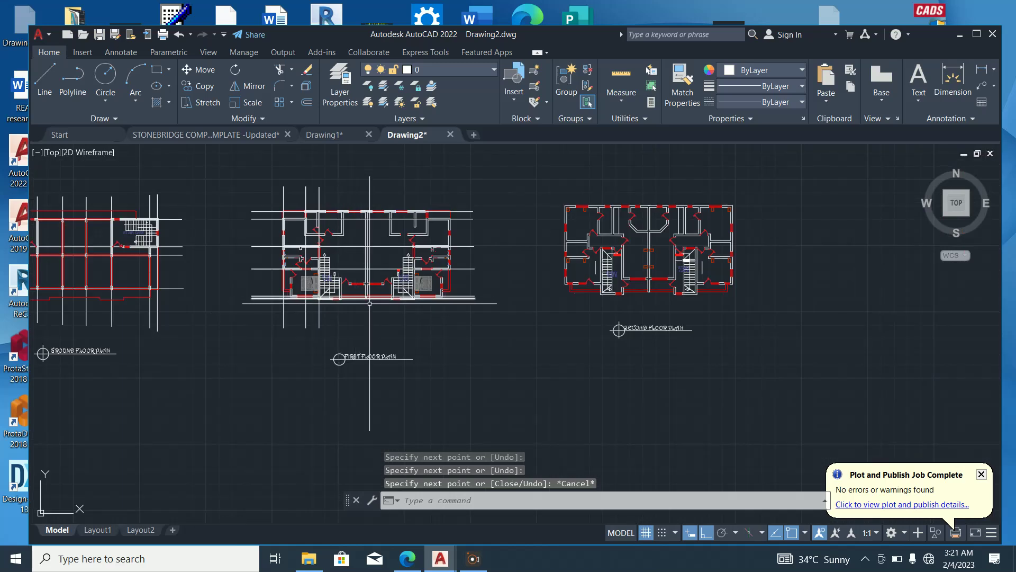
scroll(347, 222, "up", 3)
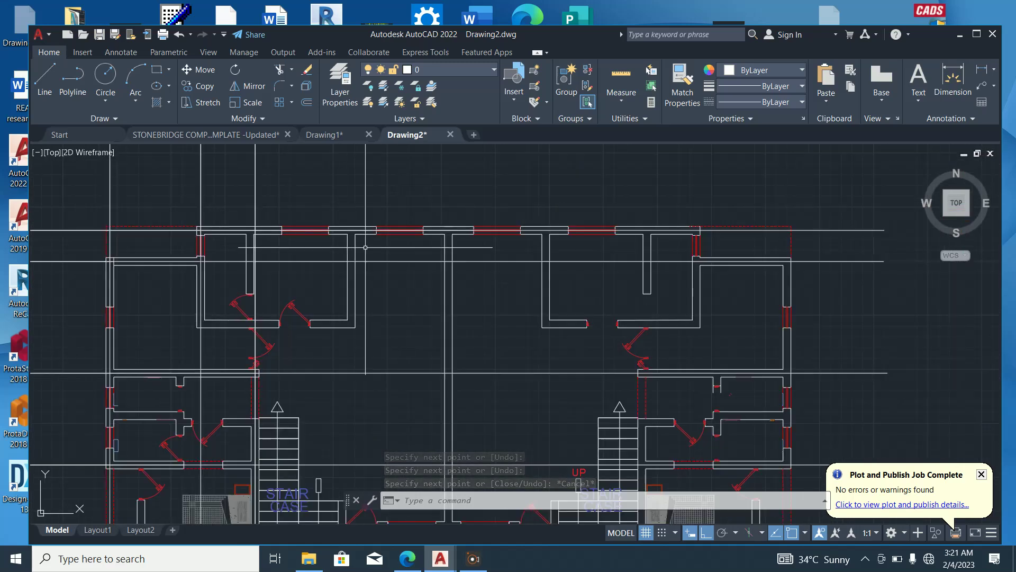
scroll(346, 239, "up", 2)
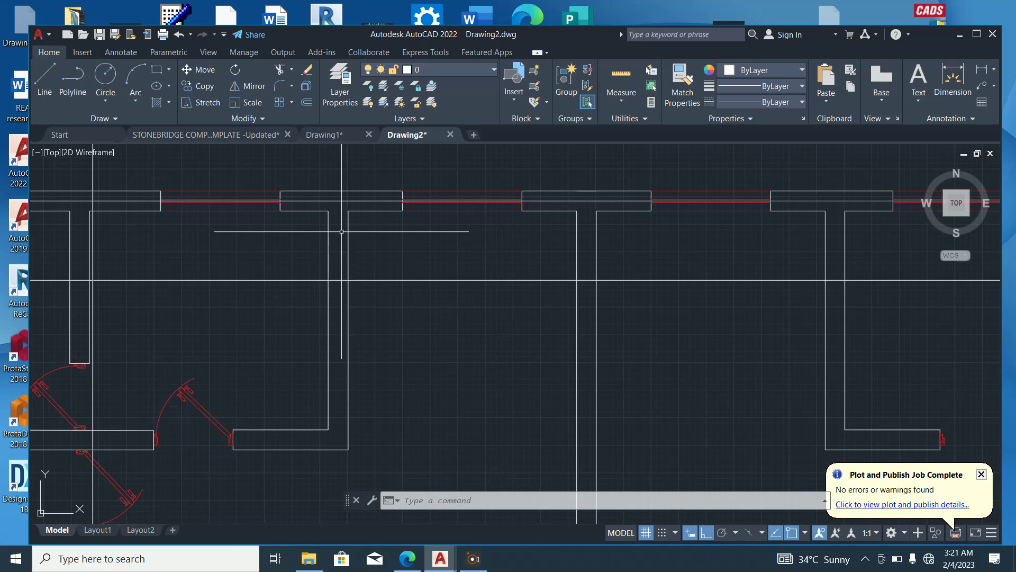
scroll(345, 253, "down", 2)
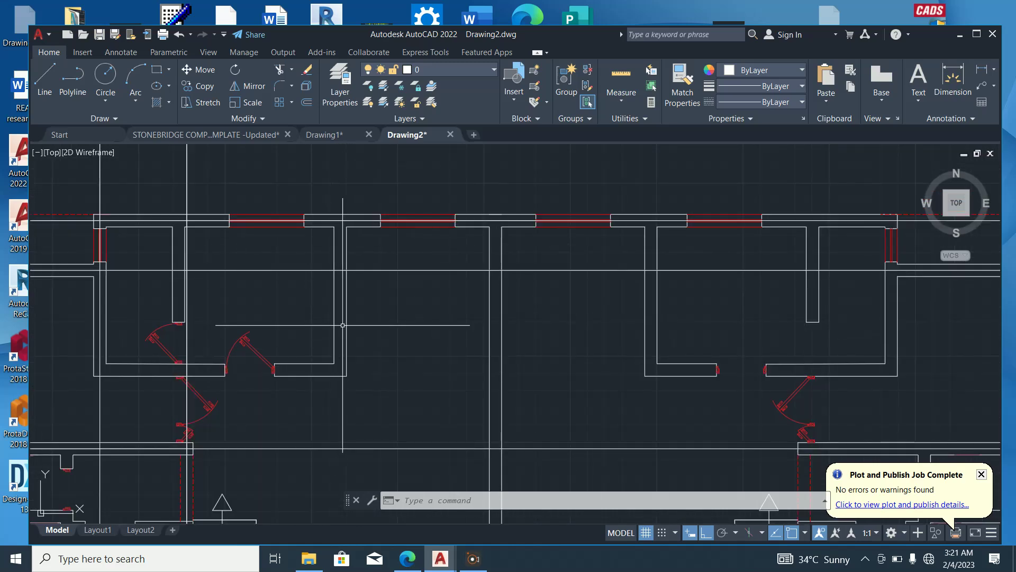
left_click(44, 80)
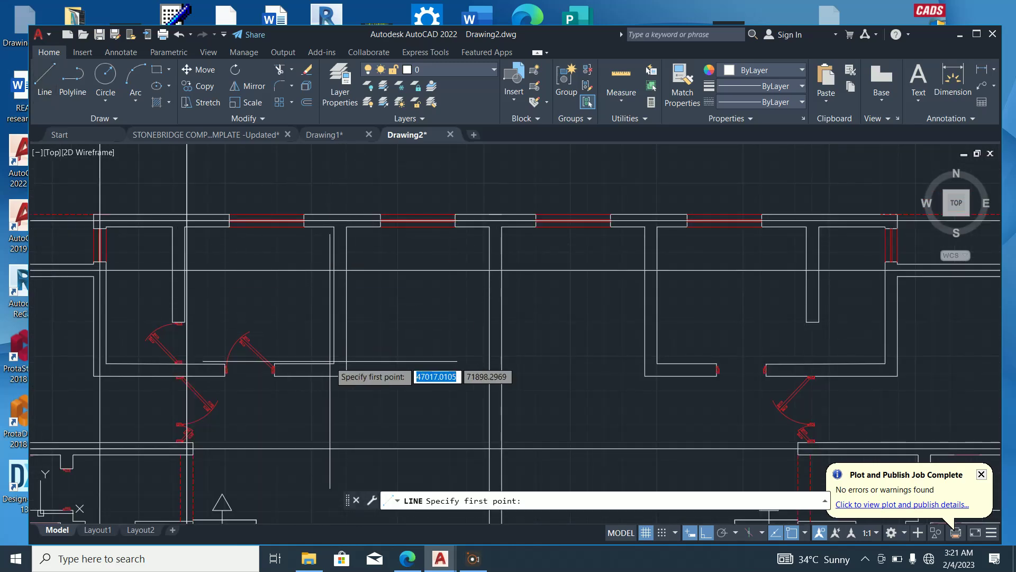
left_click(361, 364)
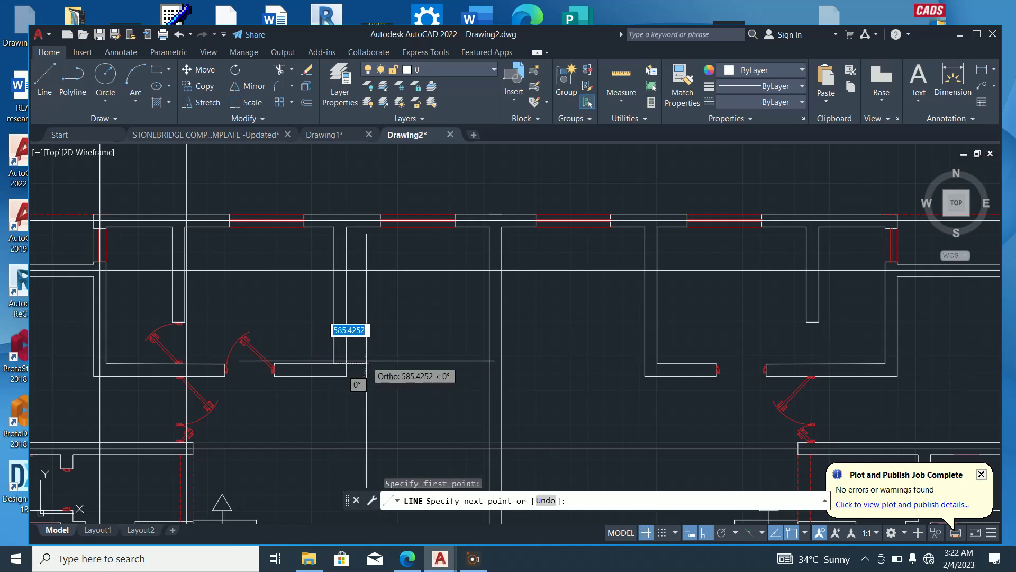
type("TR")
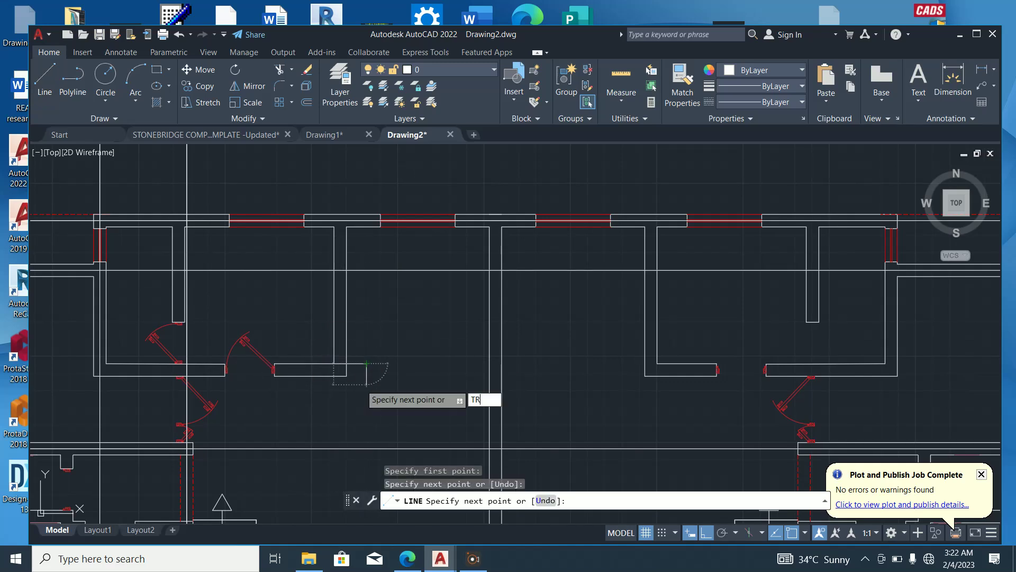
key("space")
left_click(355, 378)
left_click(356, 358)
left_click(348, 376)
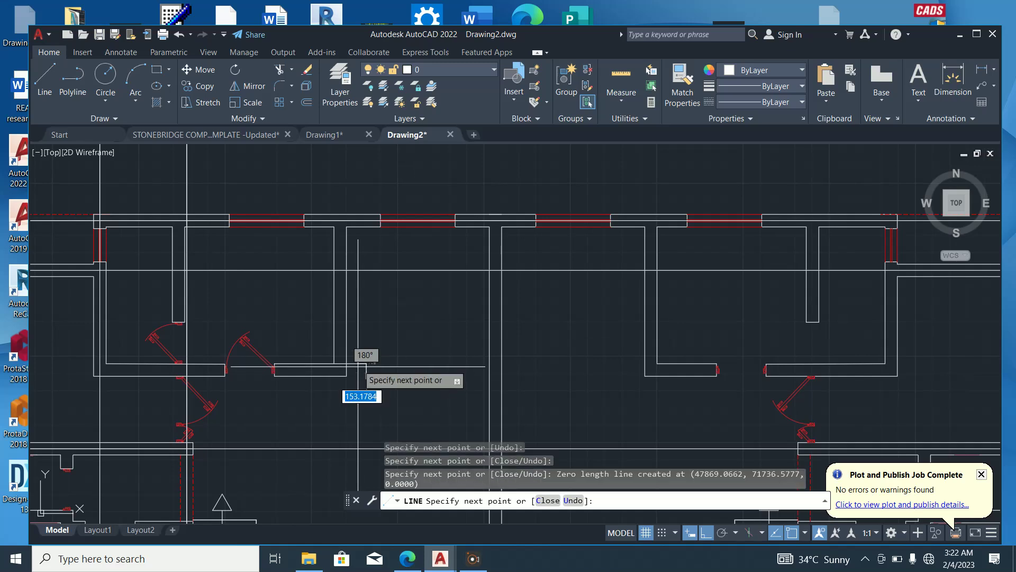
key("Escape")
Trim the line pieces projecting beyond the partition wall's outer face, using a fence
type("TR")
key("space")
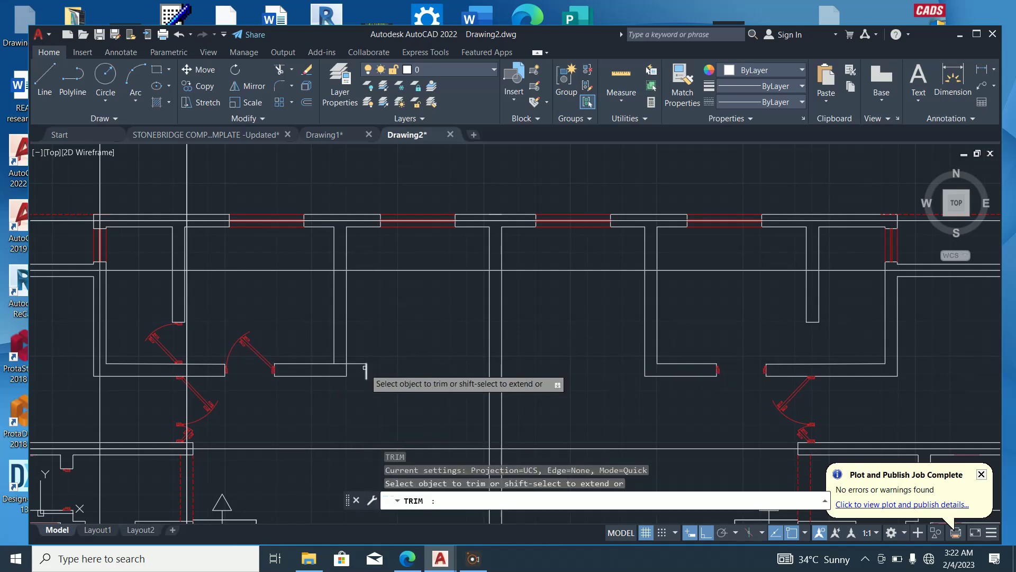
left_click(372, 386)
left_click(353, 348)
key("Escape")
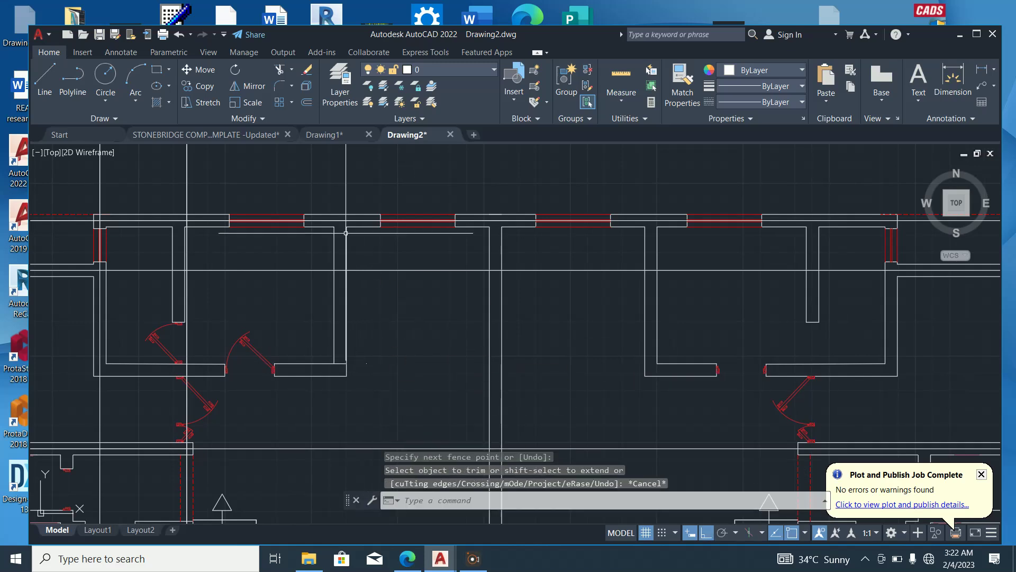
Draw a vertical centre line through the partition wall between the first two upper windows from the short line's midpoint, extending above and below the building
left_click(45, 79)
type("M")
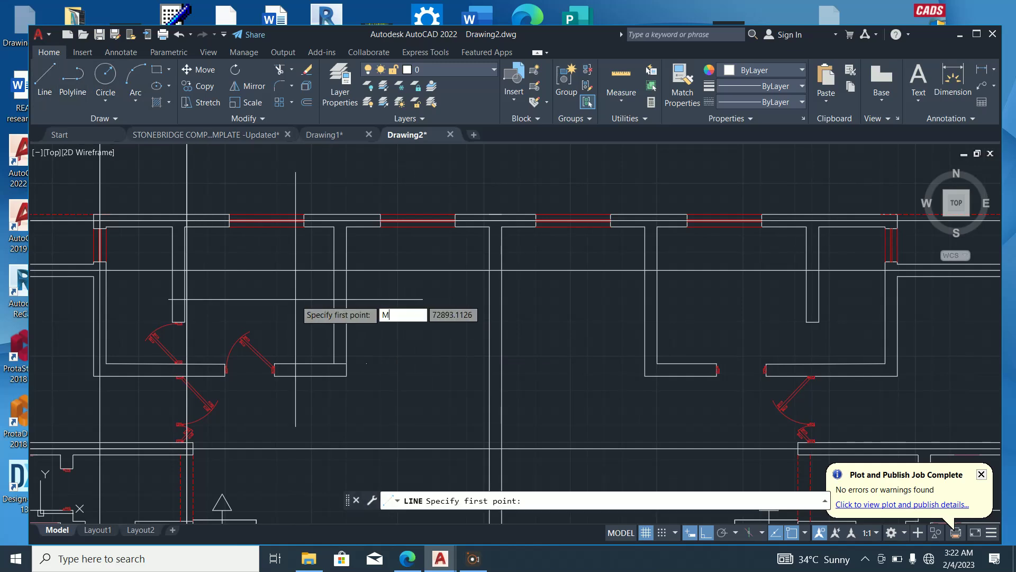
type("ID")
key("Return")
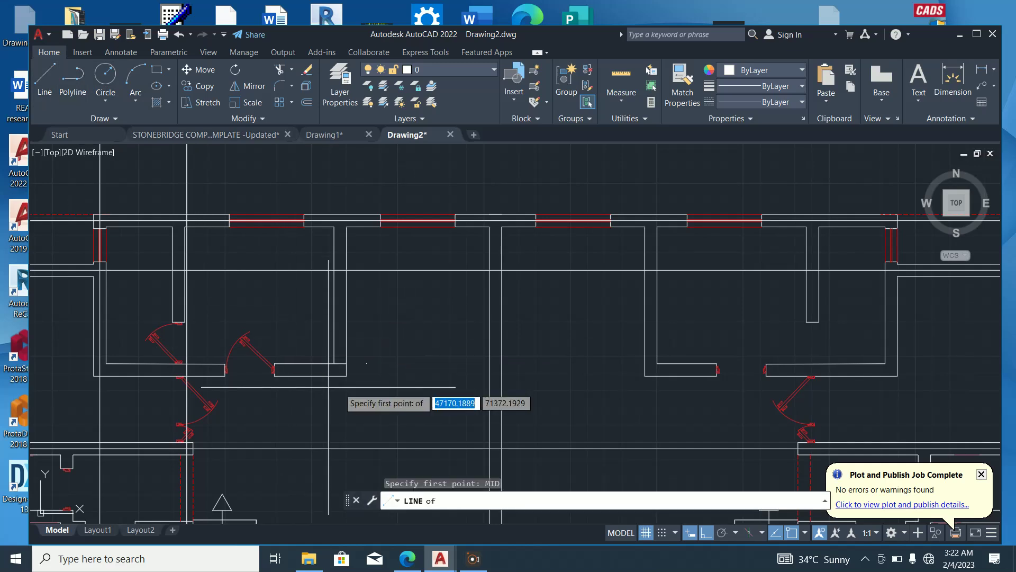
scroll(296, 299, "up", 3)
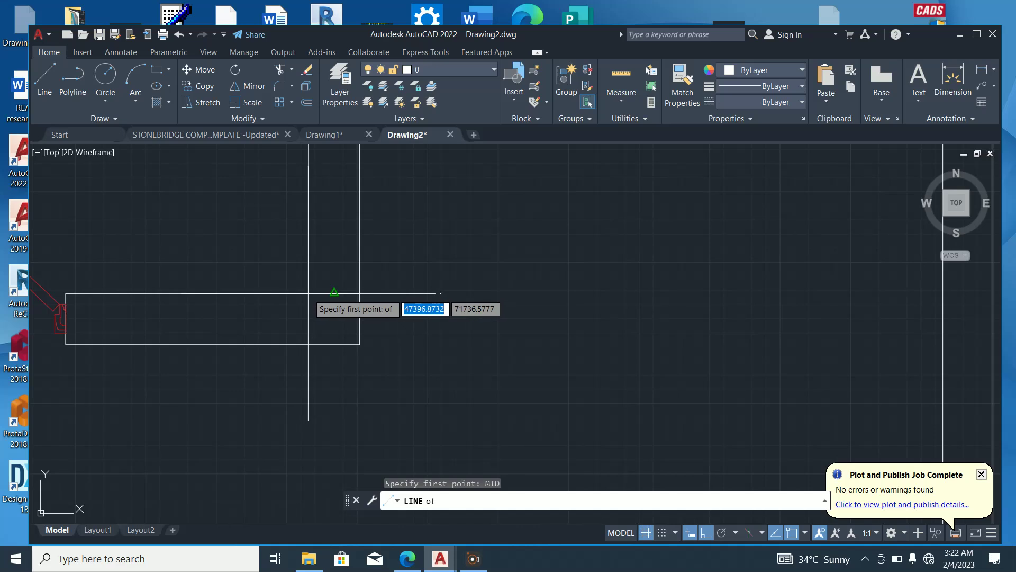
left_click(338, 293)
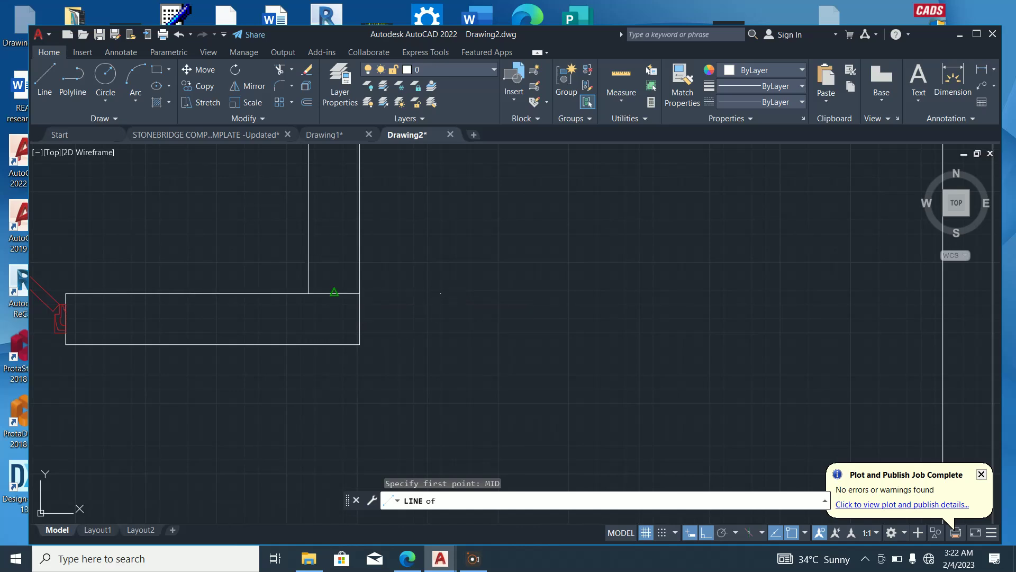
scroll(339, 414, "down", 3)
scroll(339, 415, "down", 3)
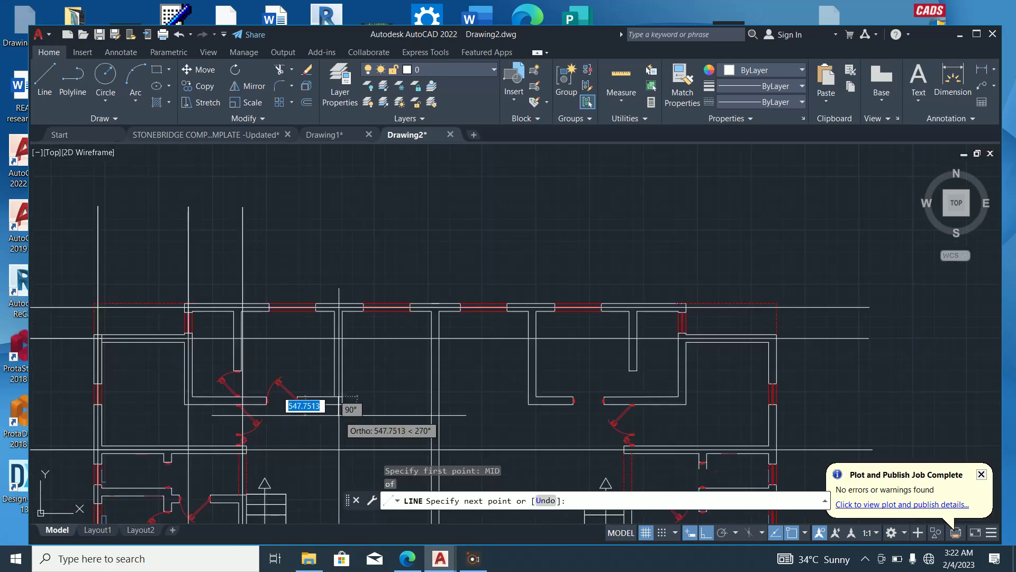
left_click(339, 207)
scroll(340, 206, "down", 3)
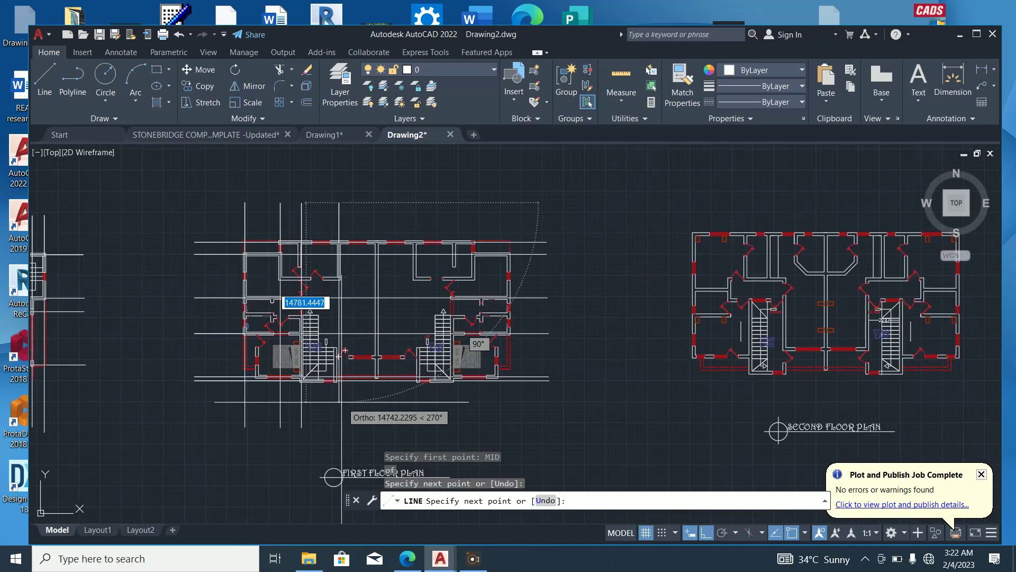
scroll(341, 402, "up", 3)
scroll(342, 402, "down", 2)
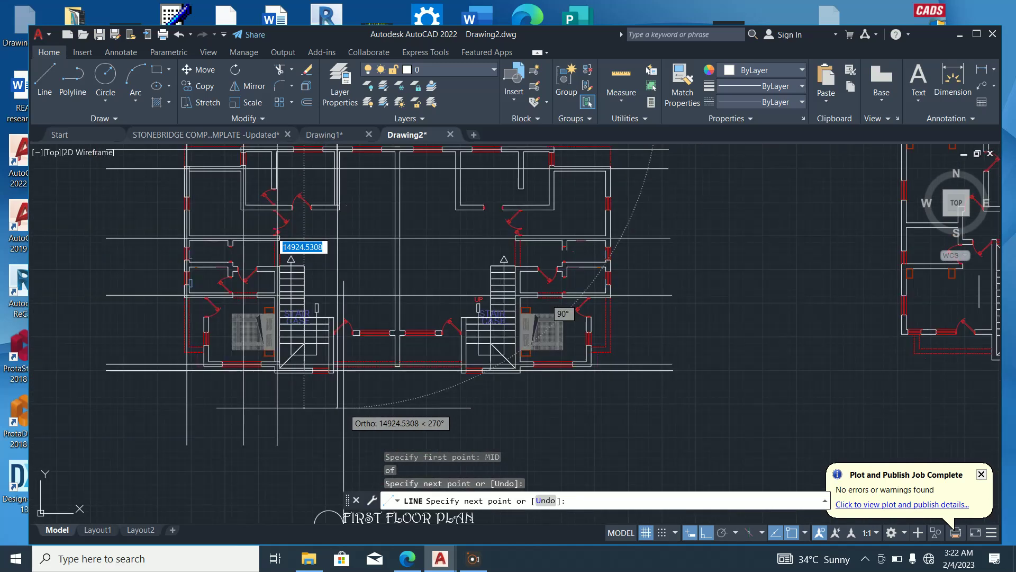
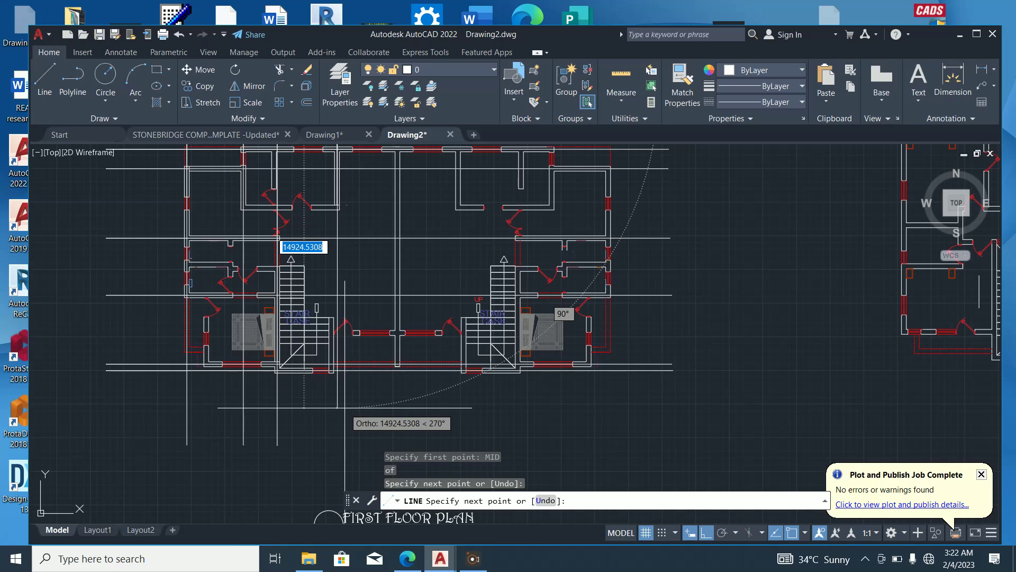
left_click(339, 447)
key("Escape")
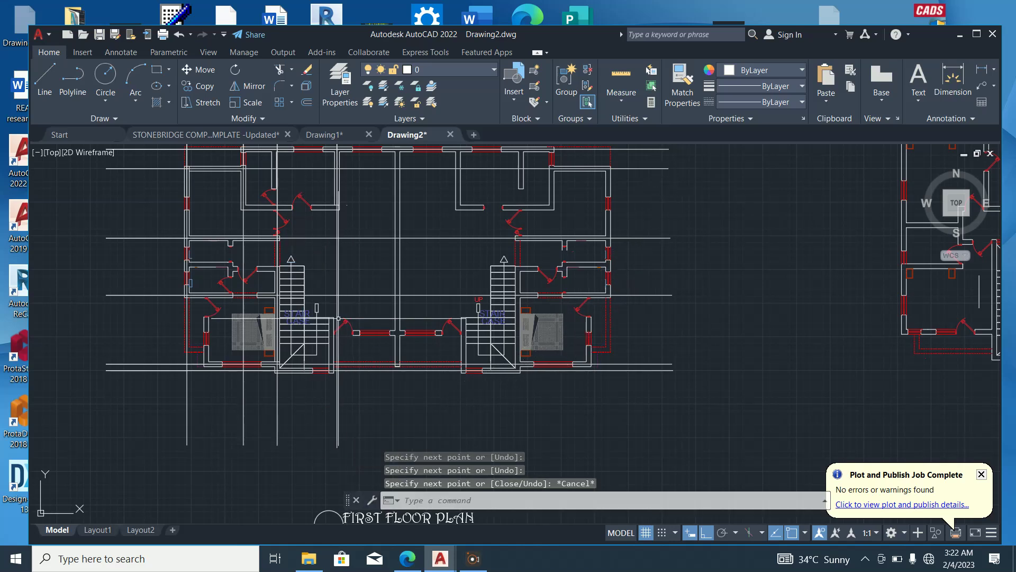
Draw a vertical centre line through the central dividing wall from the midpoint of its lower end, extending above and below the building
scroll(319, 374, "down", 2)
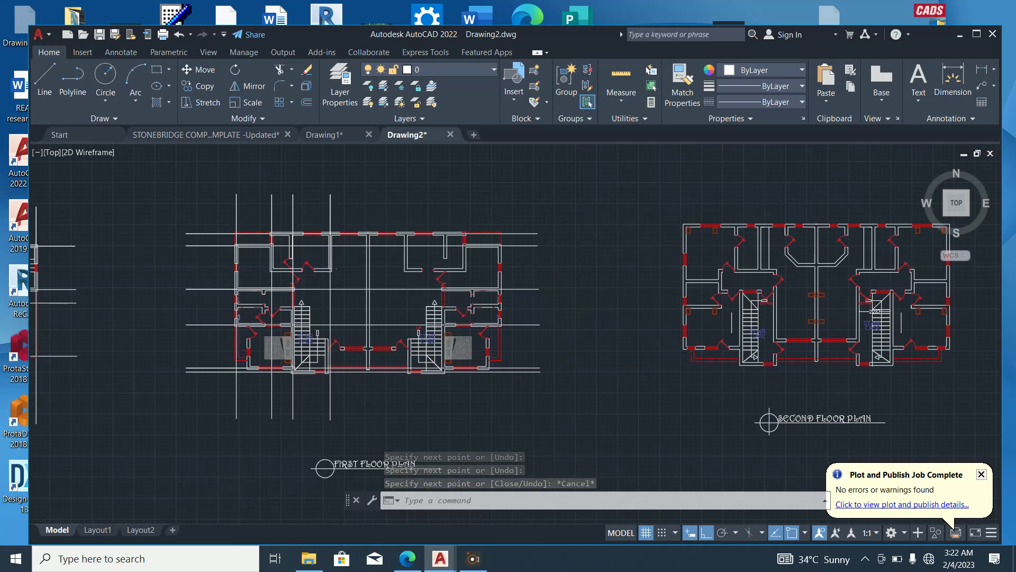
scroll(360, 201, "up", 3)
scroll(391, 244, "down", 3)
scroll(389, 352, "up", 5)
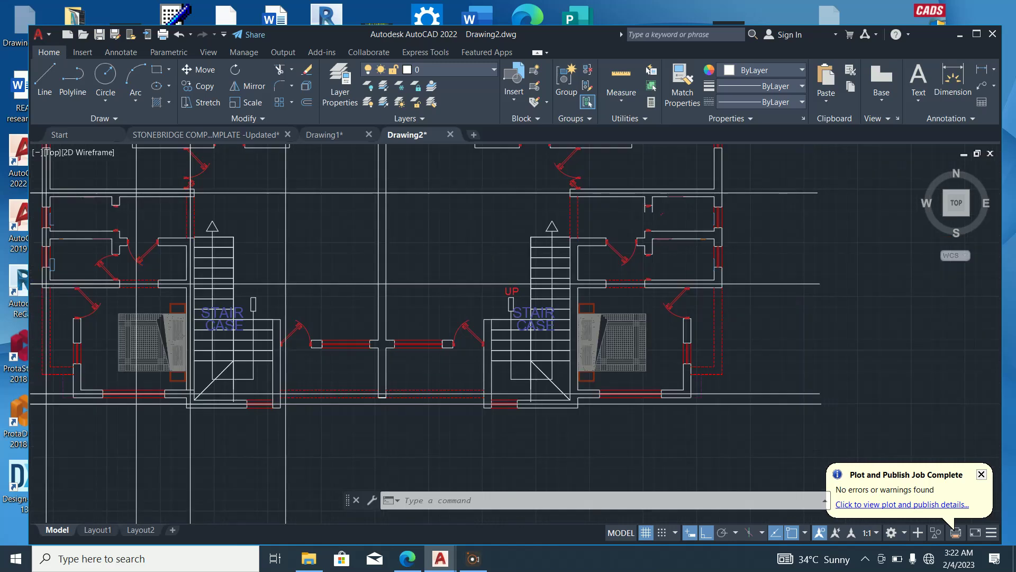
scroll(340, 329, "down", 3)
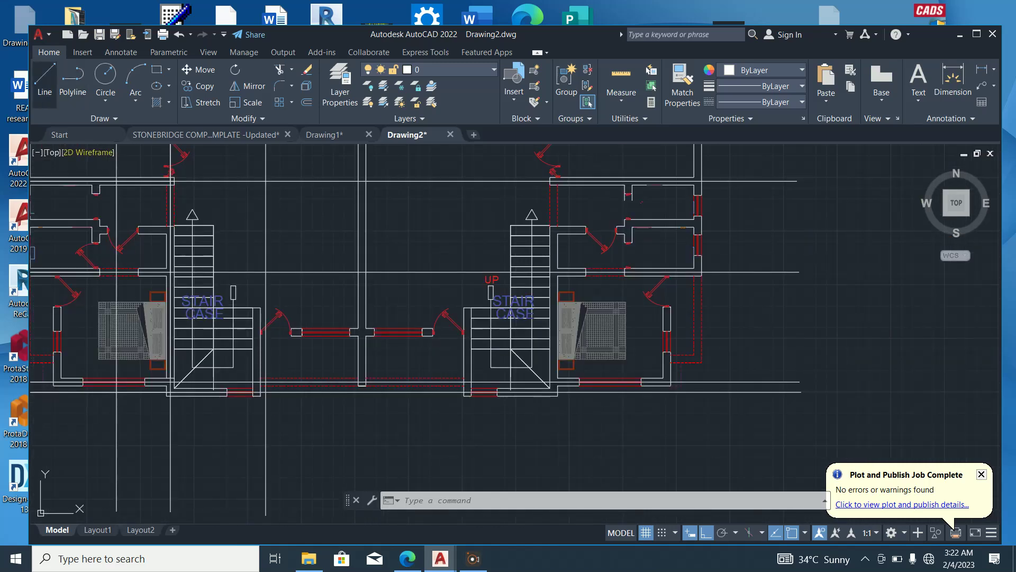
left_click(45, 80)
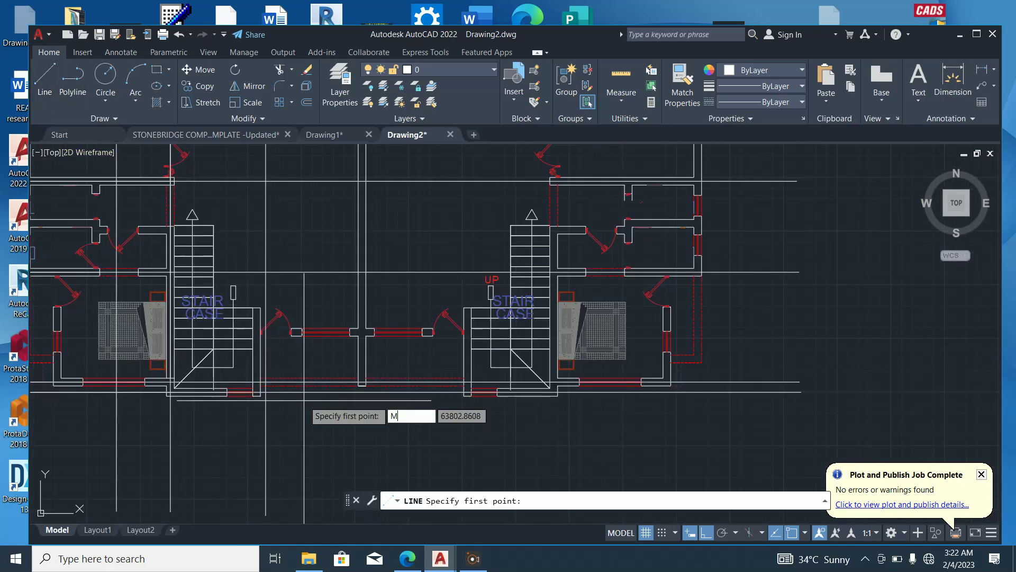
key("Return")
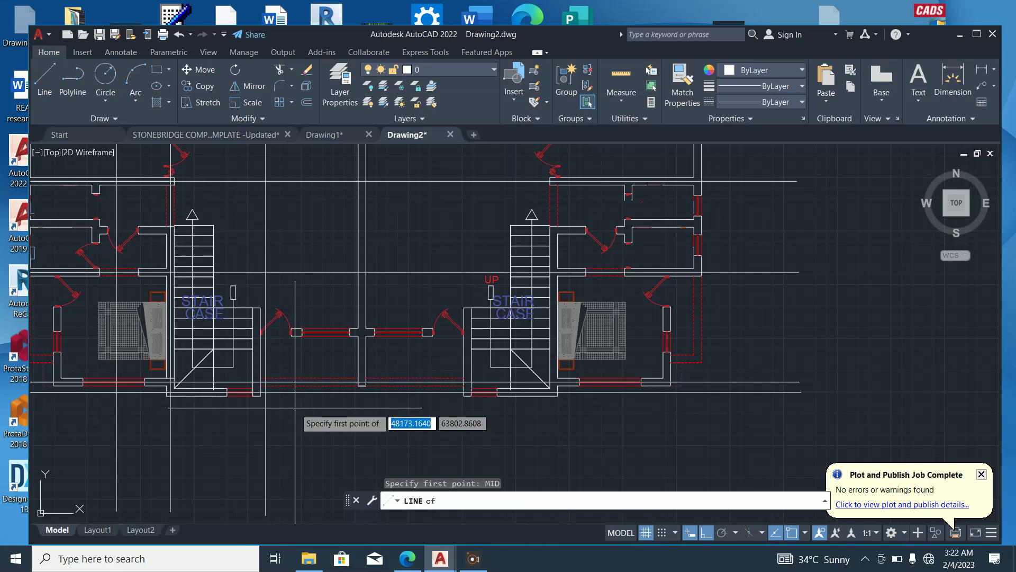
scroll(353, 385, "up", 5)
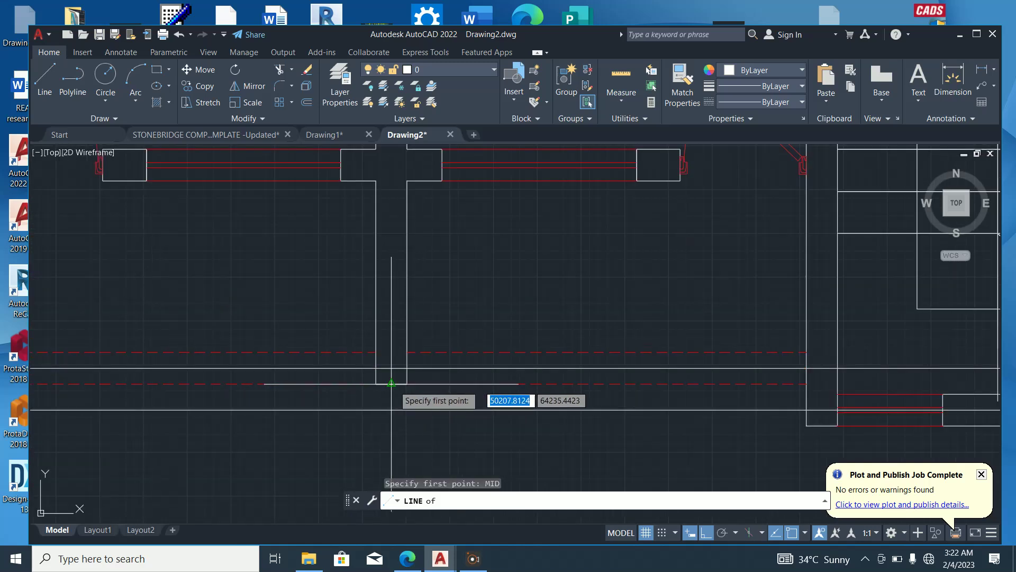
left_click(392, 383)
scroll(370, 391, "down", 5)
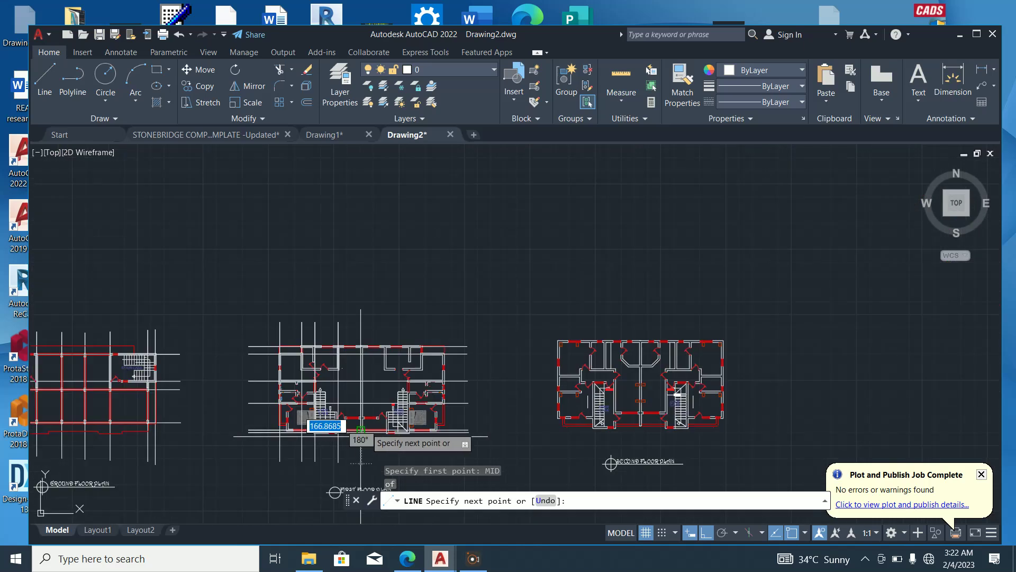
scroll(358, 353, "down", 2)
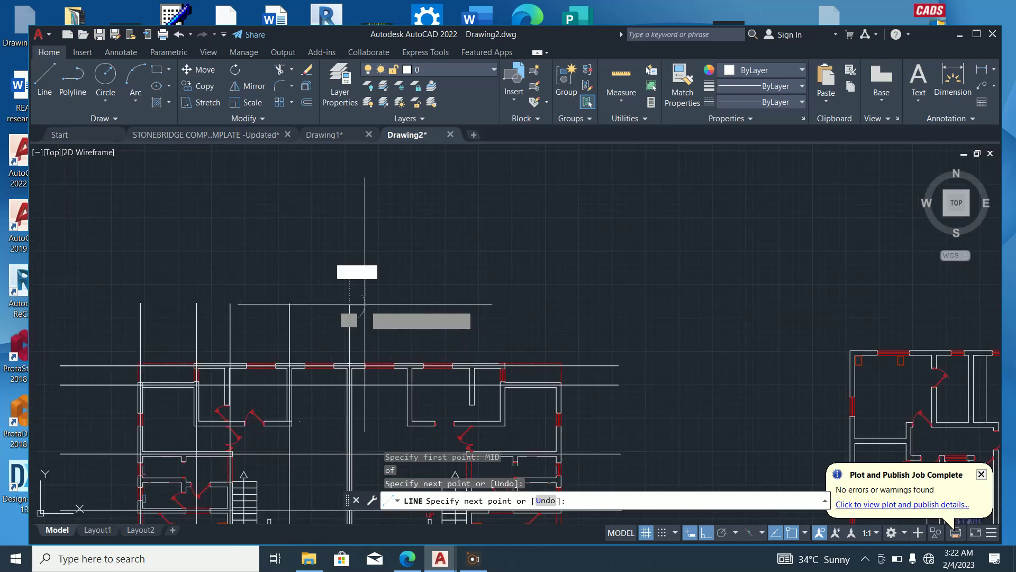
scroll(370, 288, "down", 3)
scroll(365, 412, "up", 2)
left_click(364, 412)
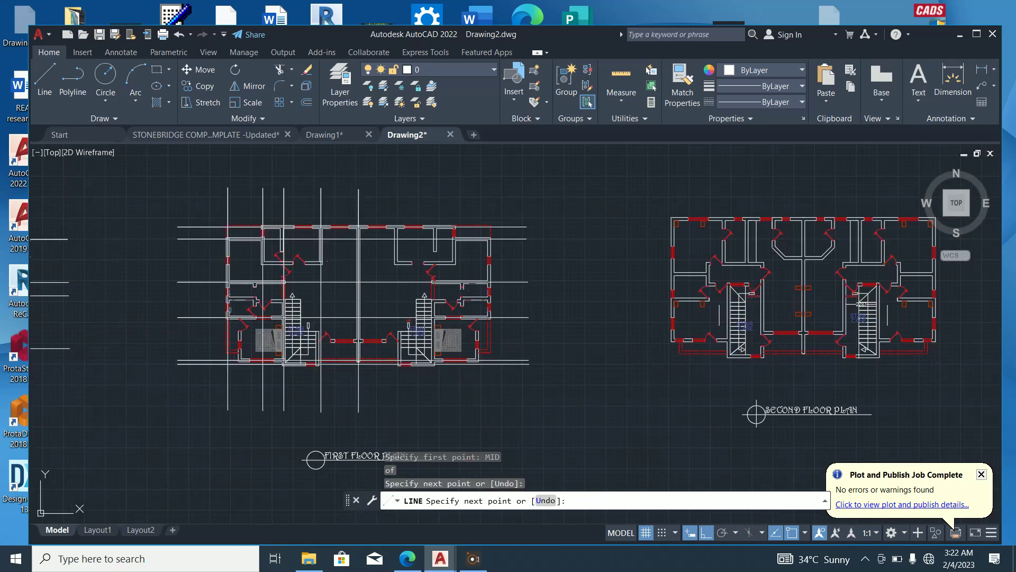
key("Escape")
Draw a short horizontal line from the inner corner across the partition wall between the third and fourth upper windows, running past its outer face
scroll(411, 224, "up", 3)
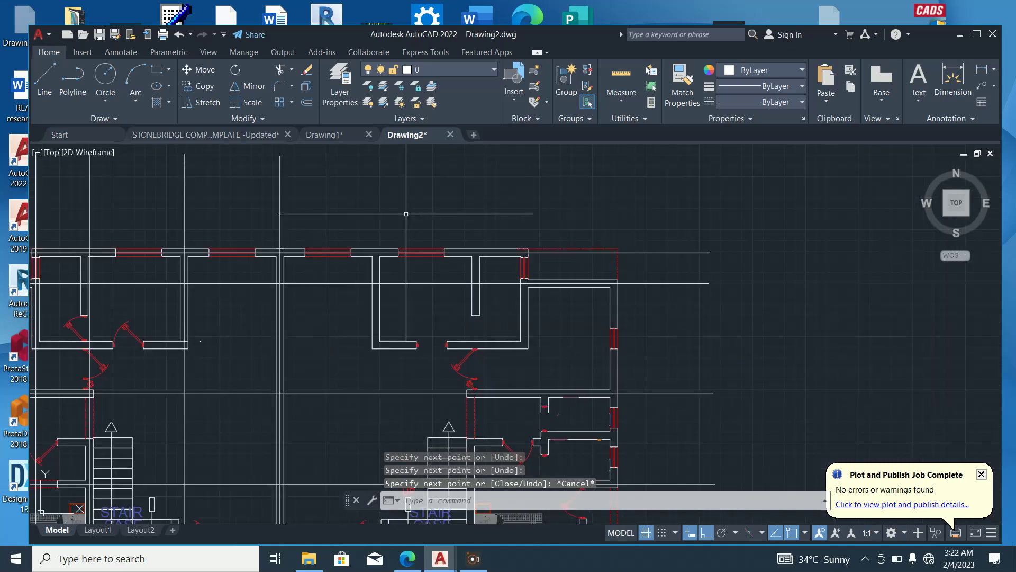
scroll(403, 220, "down", 2)
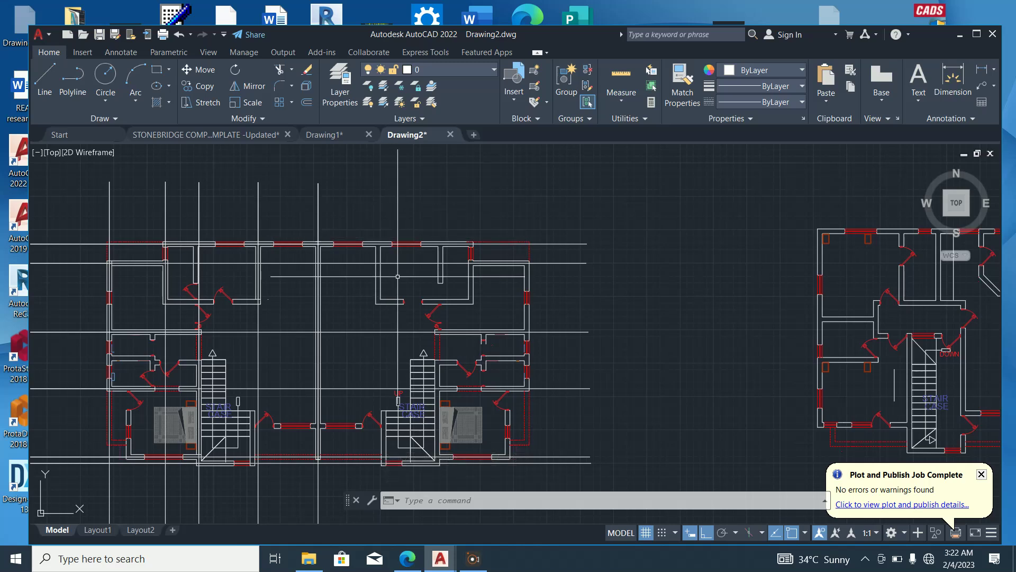
left_click(45, 80)
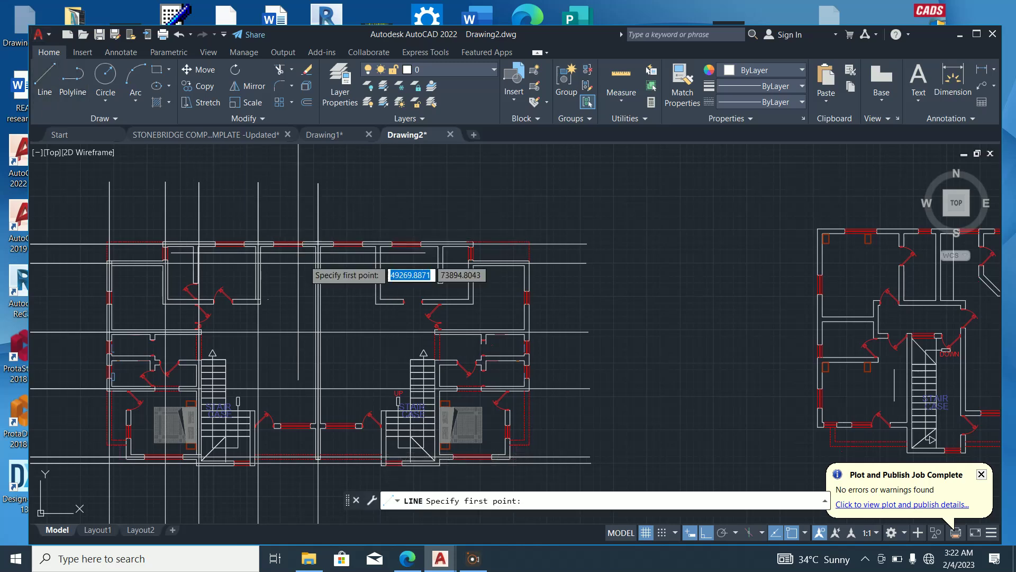
scroll(384, 287, "up", 2)
scroll(385, 287, "up", 2)
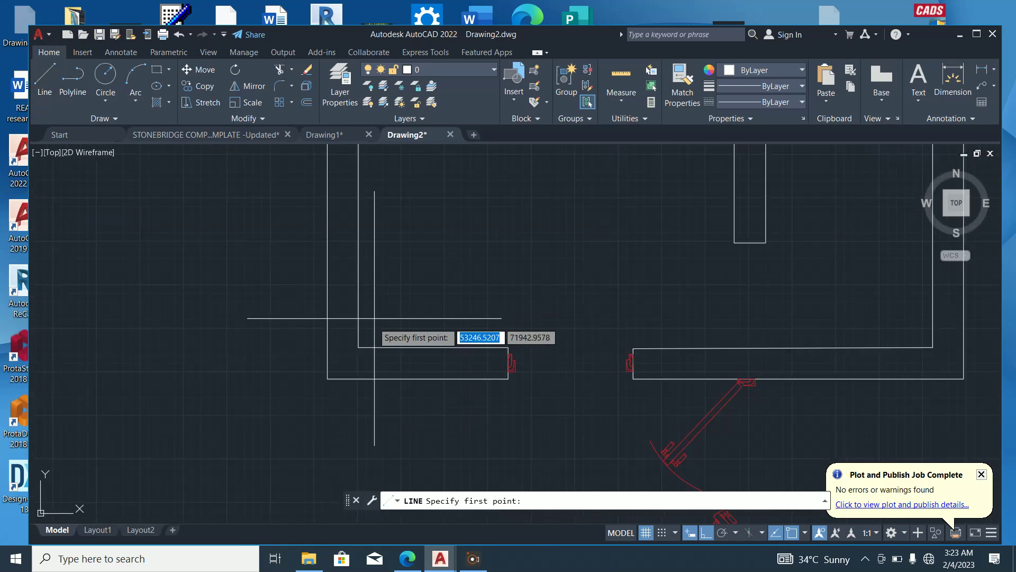
left_click(327, 348)
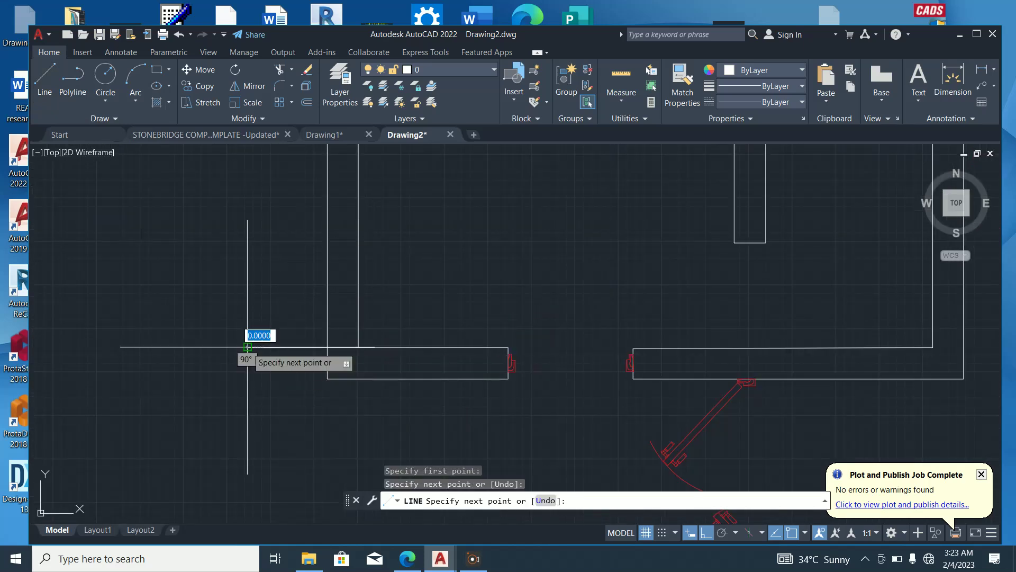
key("Escape")
Trim the part of the short line projecting beyond this partition wall's outer face, using a fence
key("Return")
left_click(273, 375)
left_click(259, 296)
key("Escape")
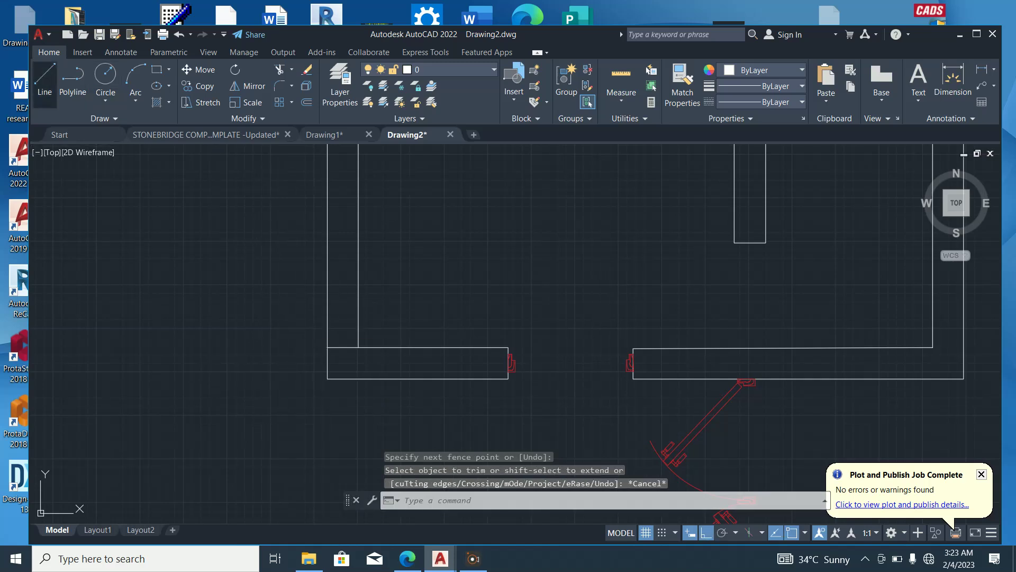
Draw a vertical centre line through the partition wall between the third and fourth upper windows from the short line's midpoint, extending above and below the building
left_click(45, 80)
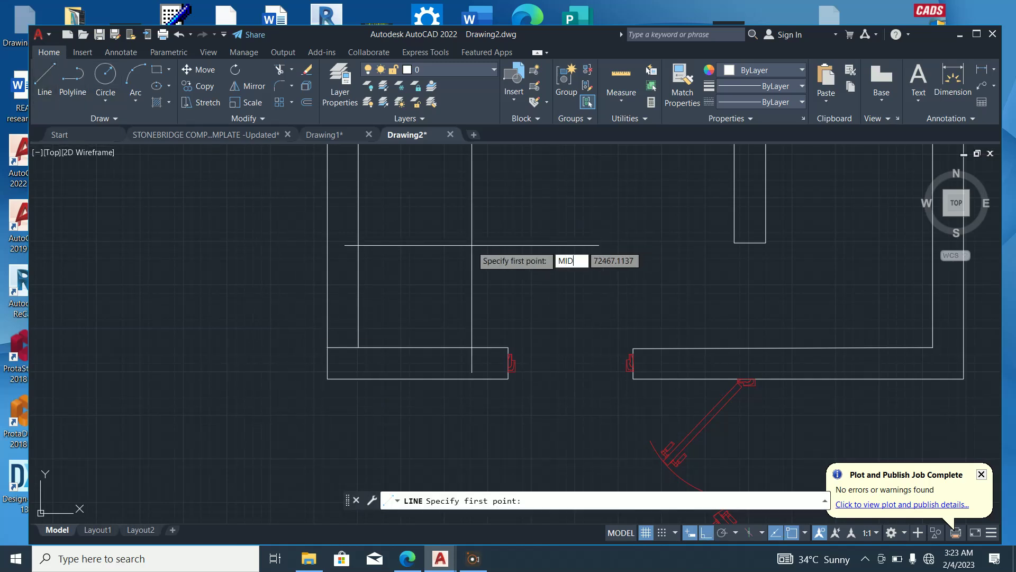
key("Return")
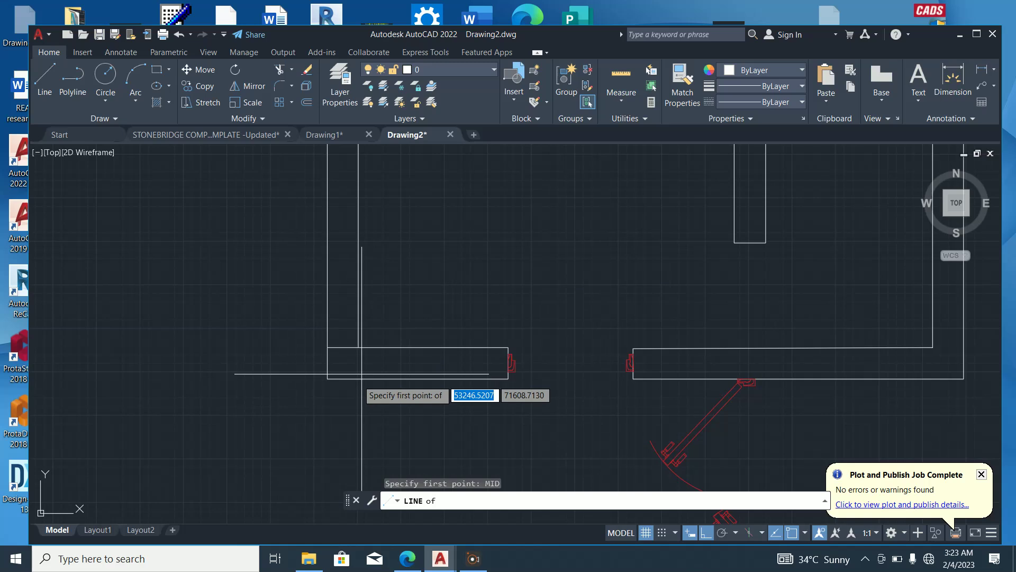
left_click(339, 348)
scroll(328, 445, "down", 3)
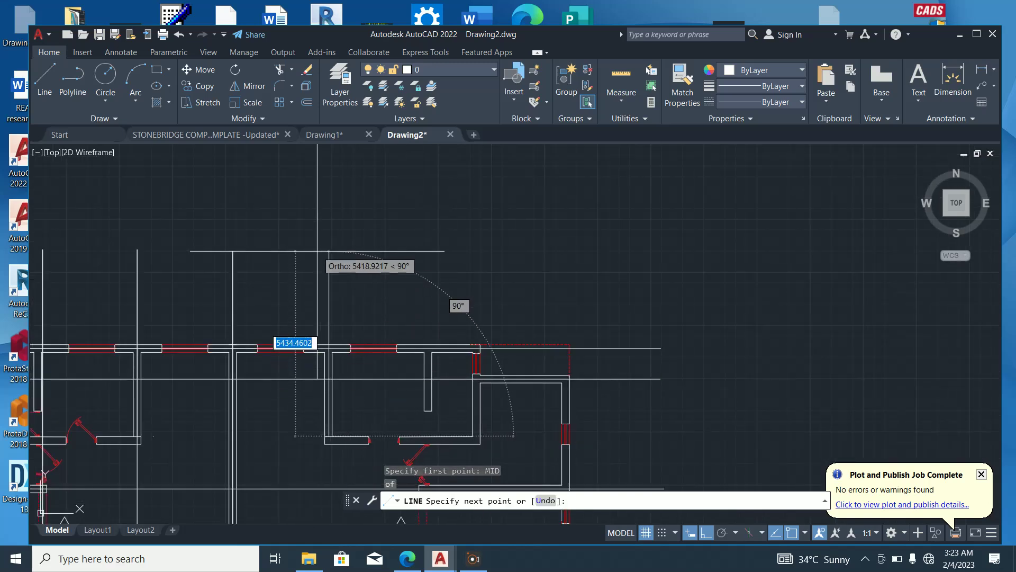
scroll(320, 212, "down", 4)
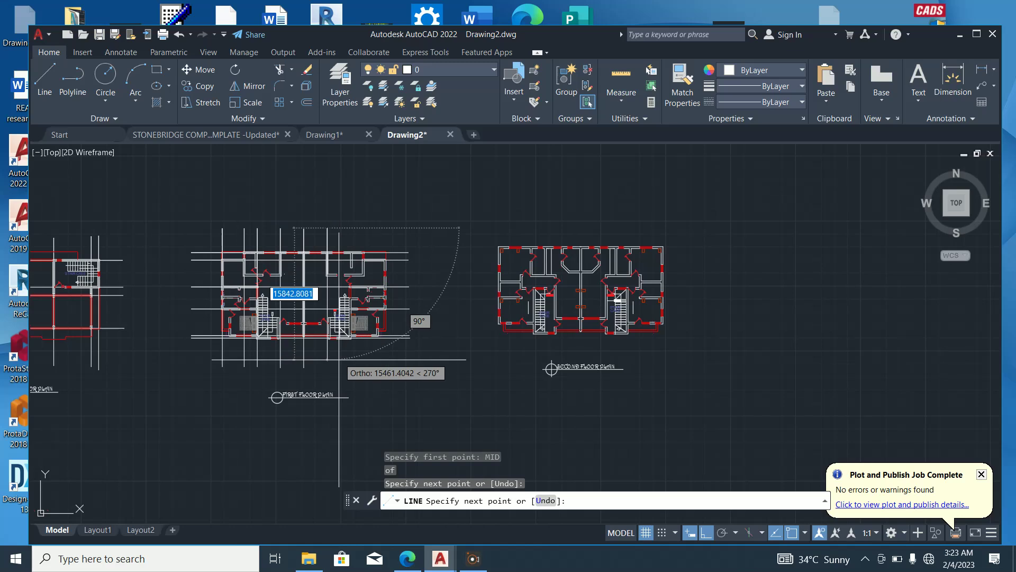
scroll(336, 377, "up", 4)
left_click(336, 371)
key("Escape")
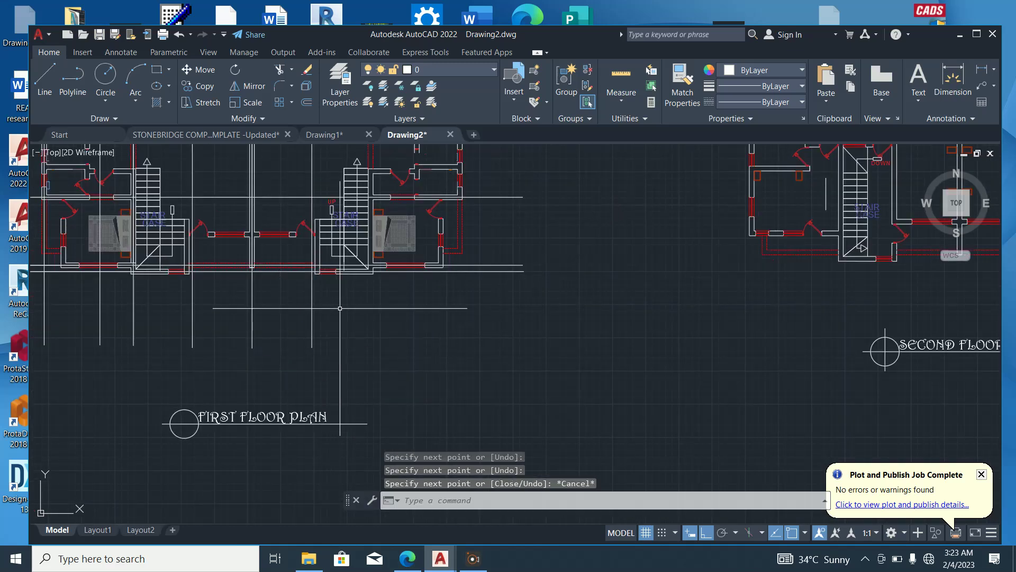
Draw a short horizontal line from the right staircase's lower inner corner across the wall beside the bedroom, running past its far face
scroll(346, 363, "down", 2)
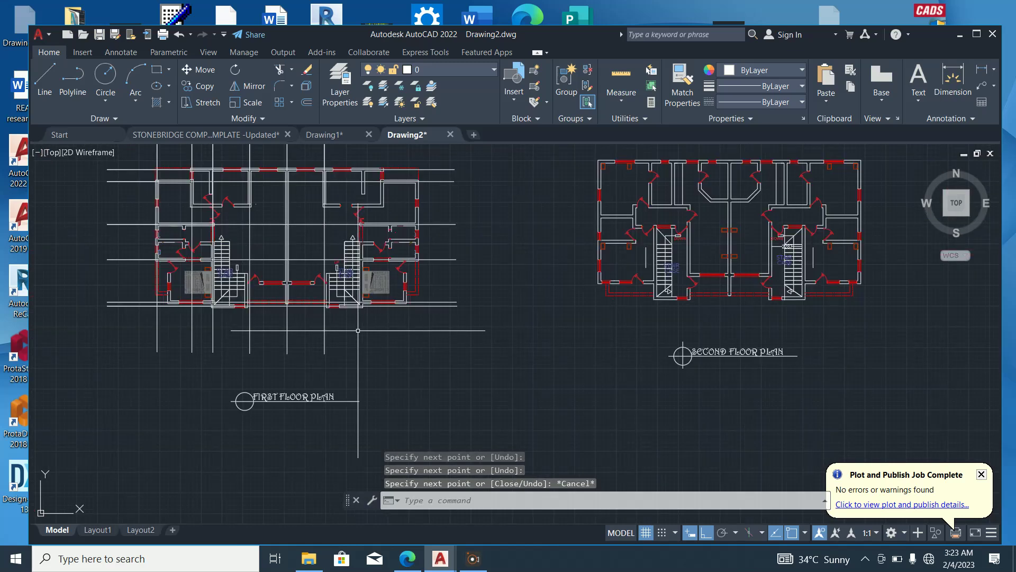
scroll(323, 292, "up", 3)
scroll(345, 373, "down", 1)
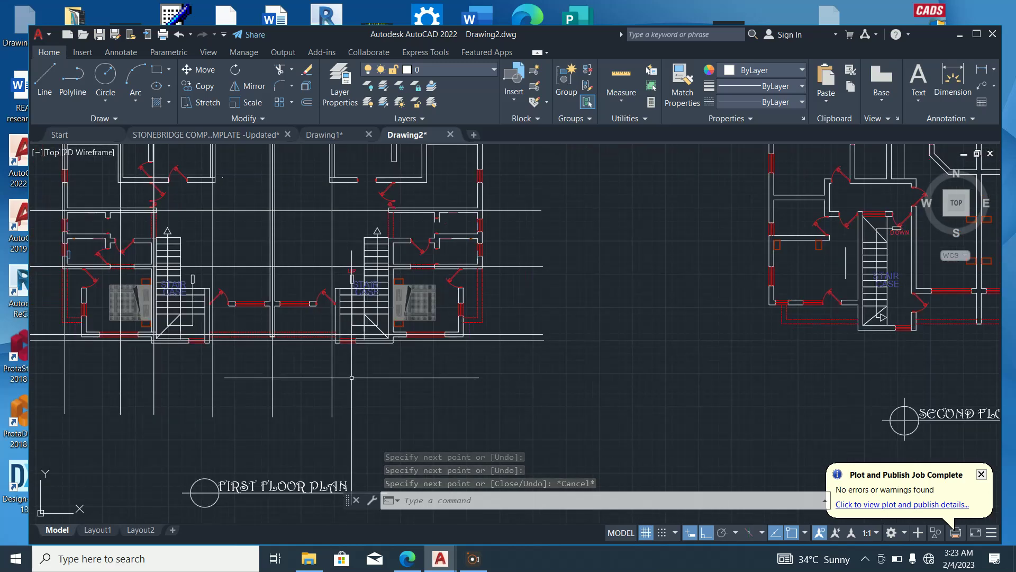
scroll(367, 388, "down", 2)
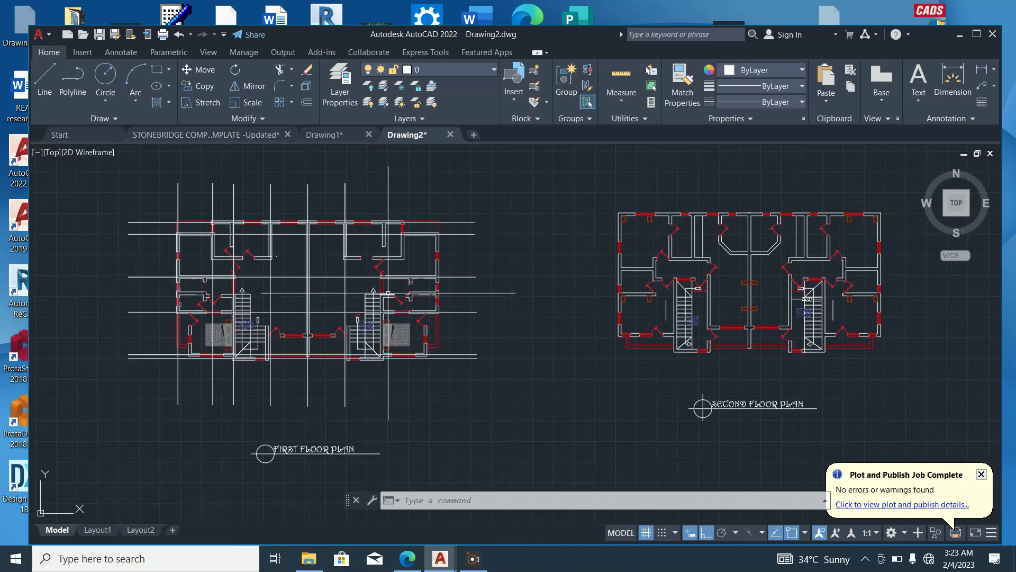
scroll(388, 293, "up", 4)
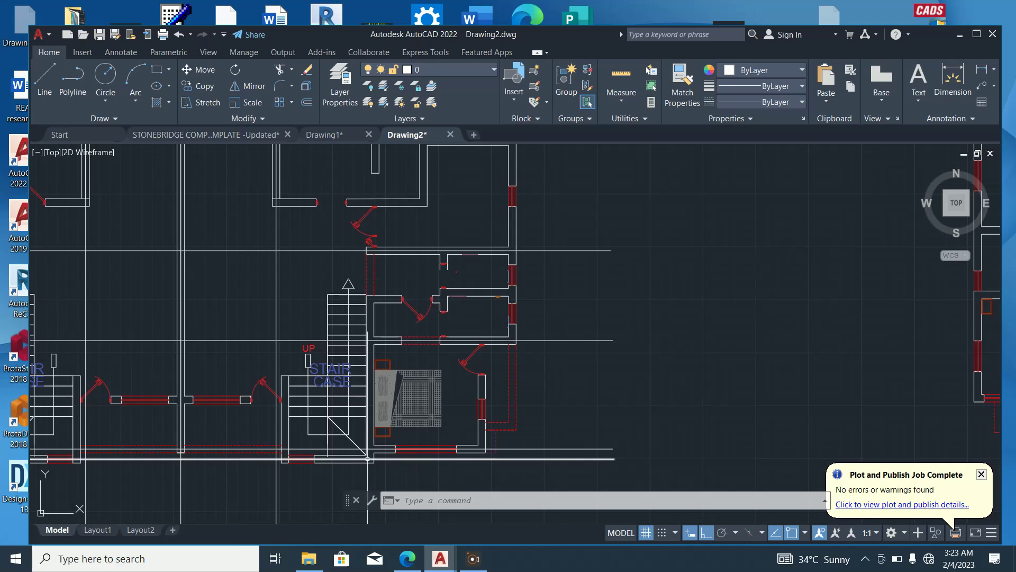
scroll(373, 458, "up", 2)
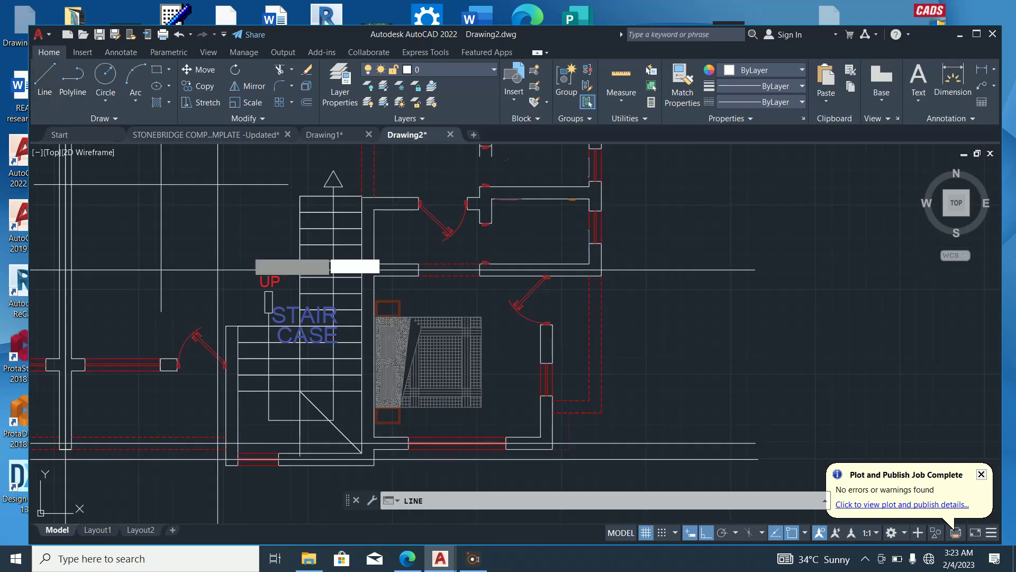
scroll(381, 449, "up", 4)
left_click(303, 469)
key("Escape")
scroll(389, 415, "down", 2)
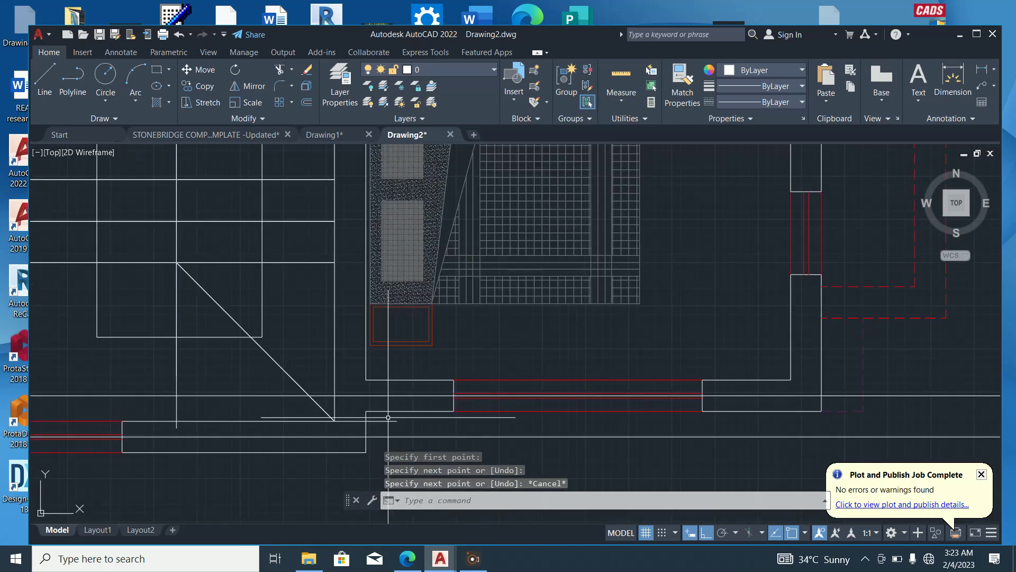
Trim the part of the short line projecting past the far face of the wall beside the right staircase, using a fence
scroll(382, 433, "up", 2)
key("Return")
left_click_drag(382, 429, 373, 403)
key("Escape")
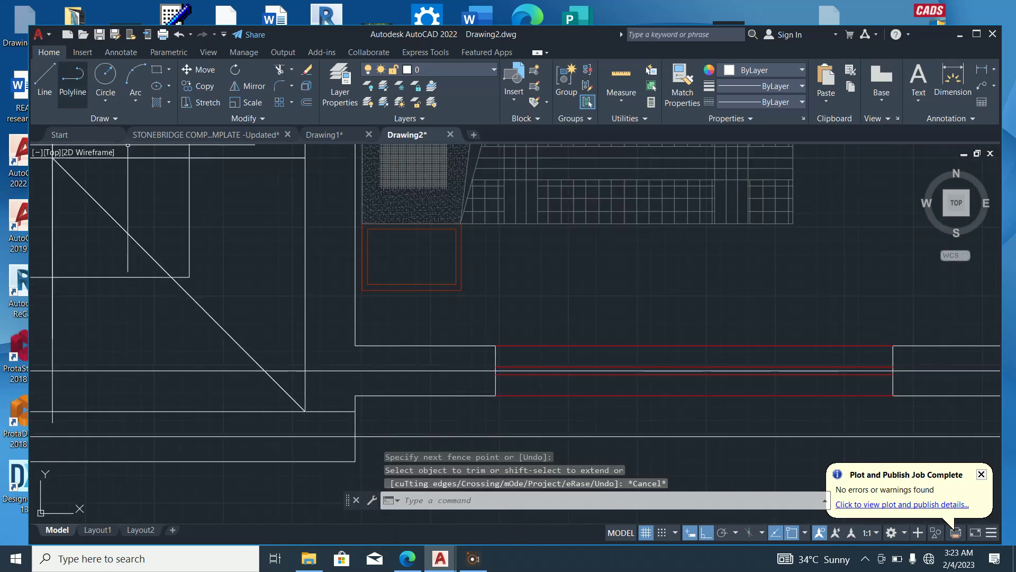
Draw a vertical centre line through the wall between the right staircase and bedroom from the short line's midpoint, extending above and below the building
left_click(45, 79)
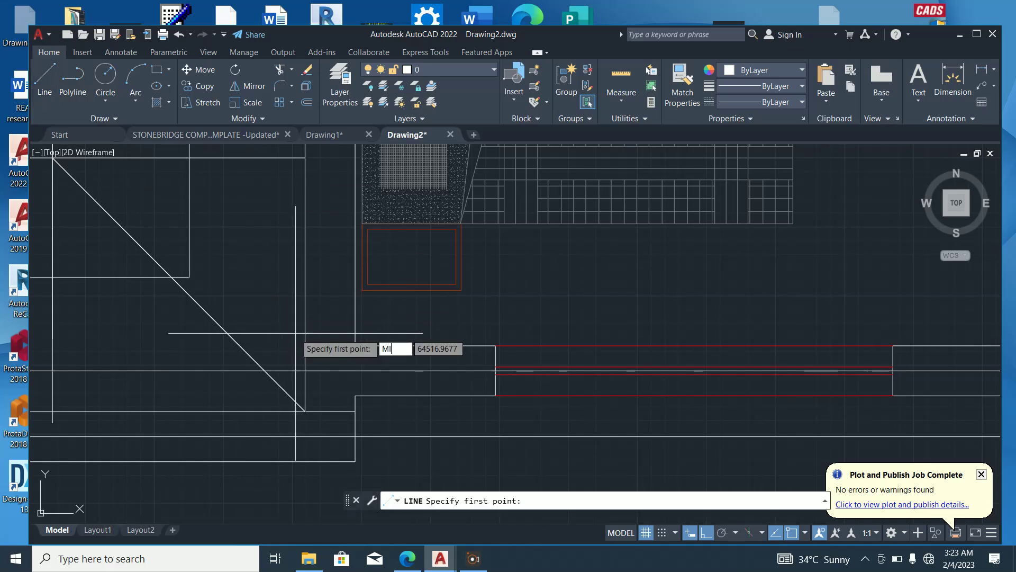
left_click(335, 410)
scroll(317, 418, "down", 5)
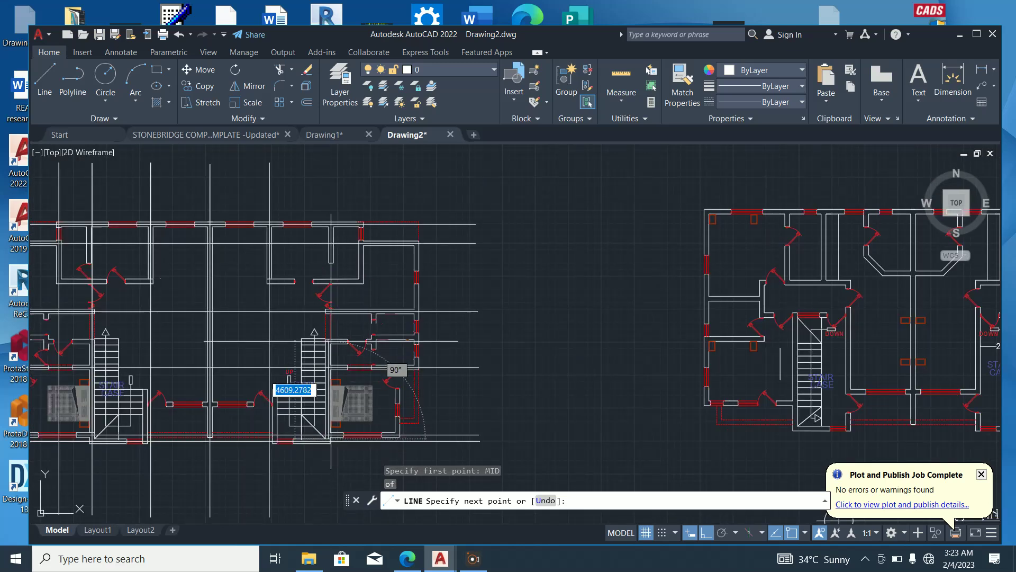
scroll(317, 208, "up", 4)
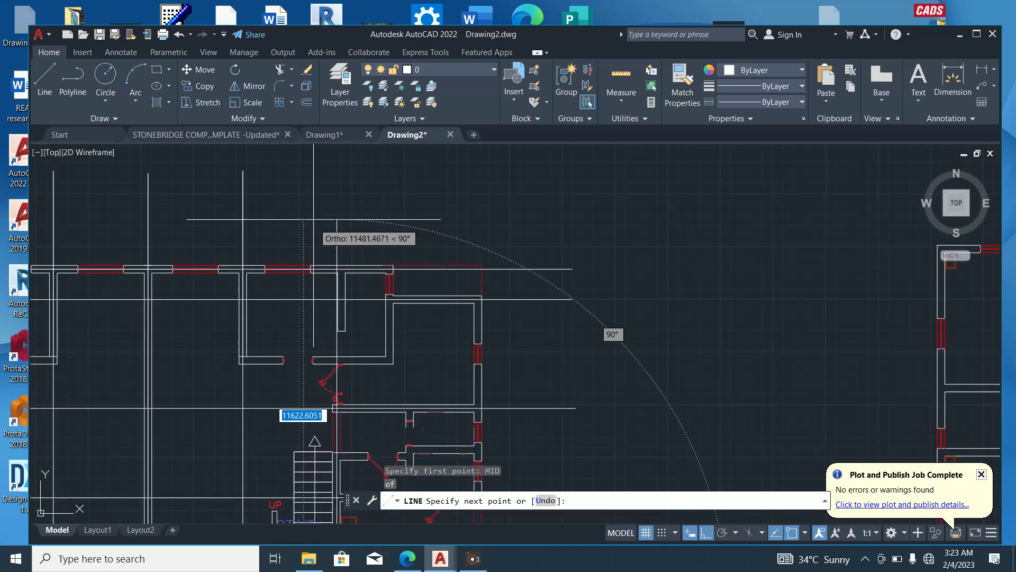
left_click(307, 170)
scroll(309, 164, "down", 5)
scroll(317, 249, "up", 3)
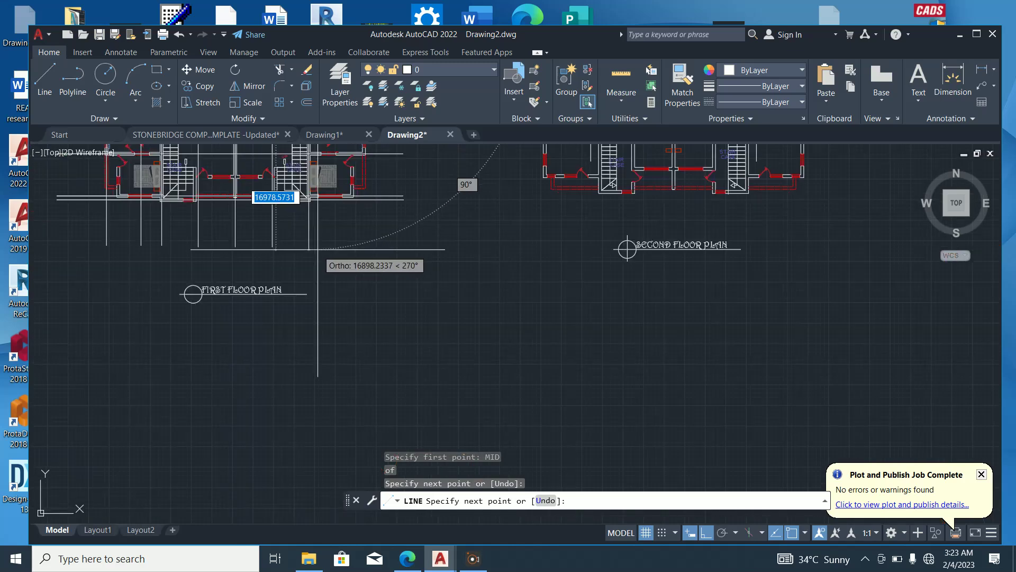
left_click(316, 248)
scroll(308, 288, "down", 3)
key("Escape")
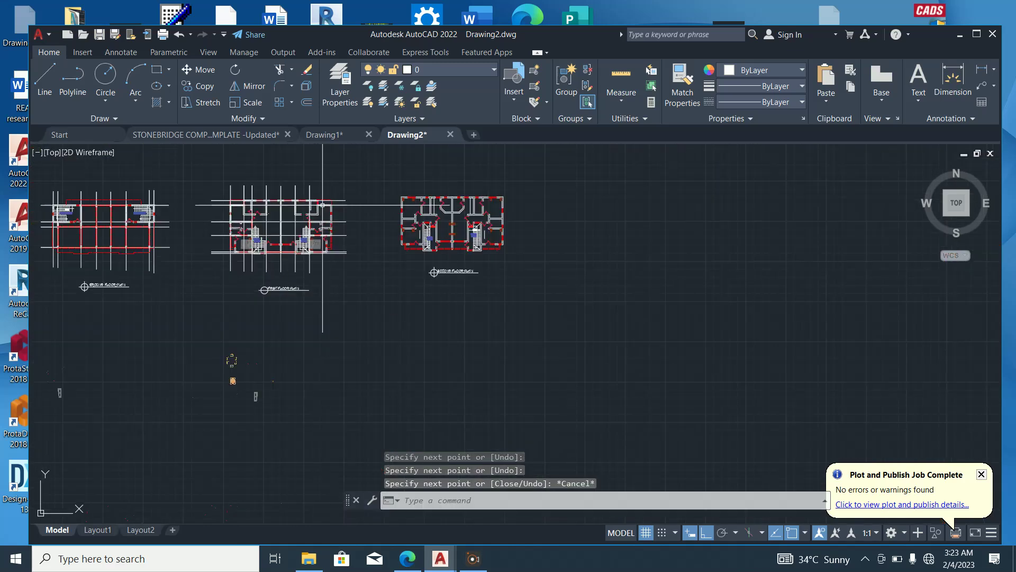
scroll(323, 212, "up", 3)
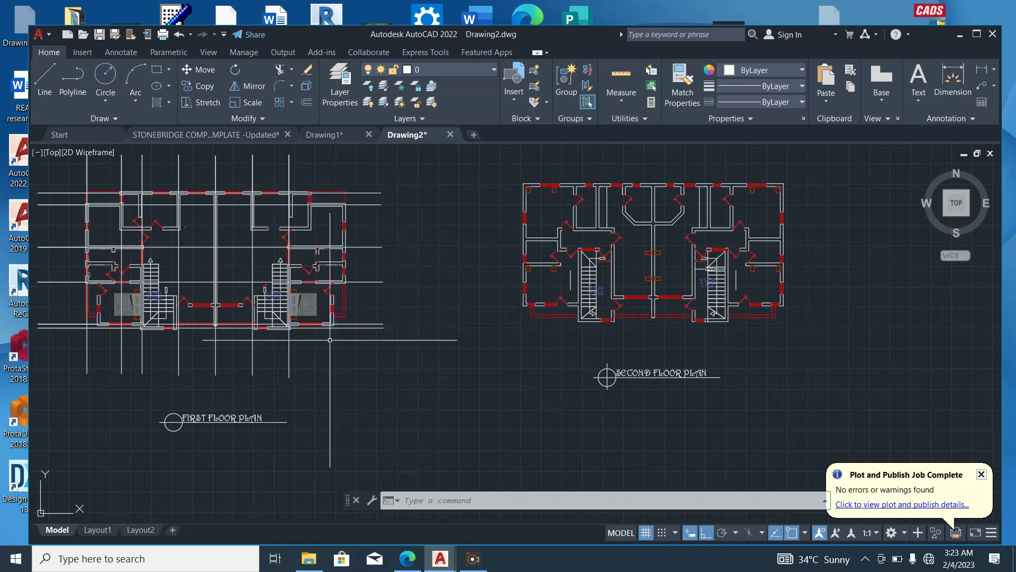
key("Escape")
key("Escape")
Draw a short horizontal line from the lower-right bedroom's inner bottom corner across its right outer wall, running past the outer face
scroll(325, 320, "up", 5)
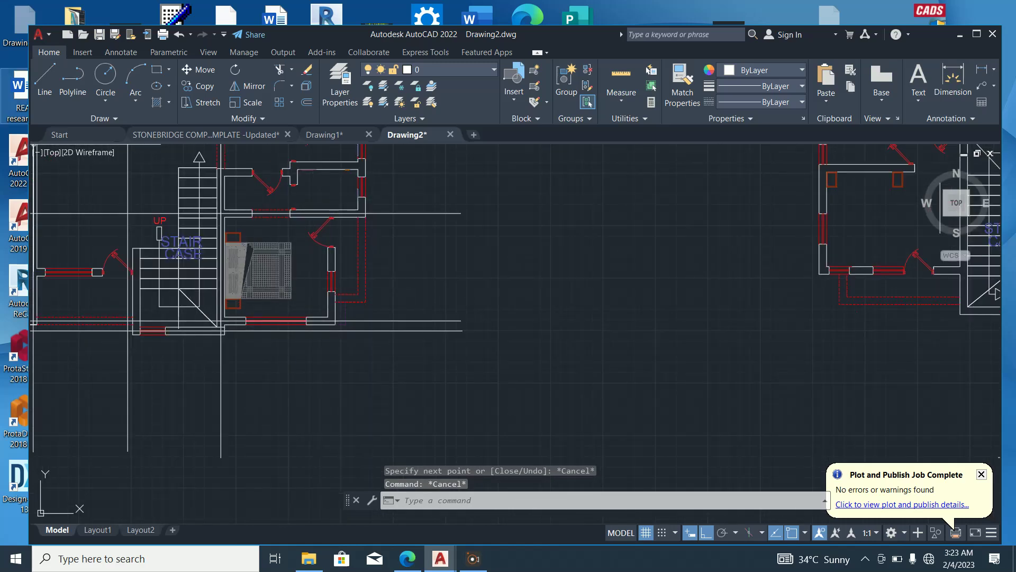
key("Return")
scroll(367, 307, "up", 5)
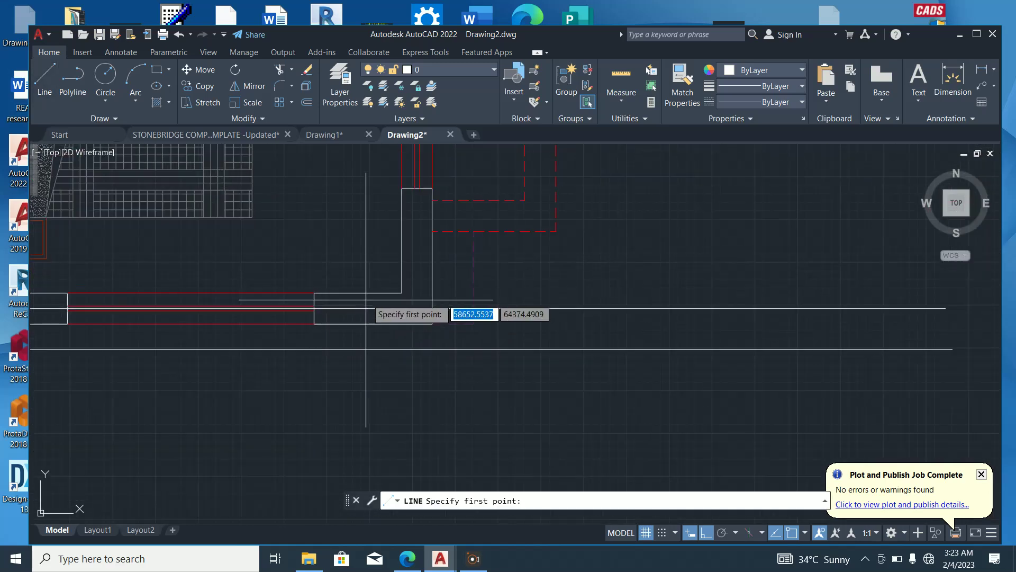
left_click(401, 290)
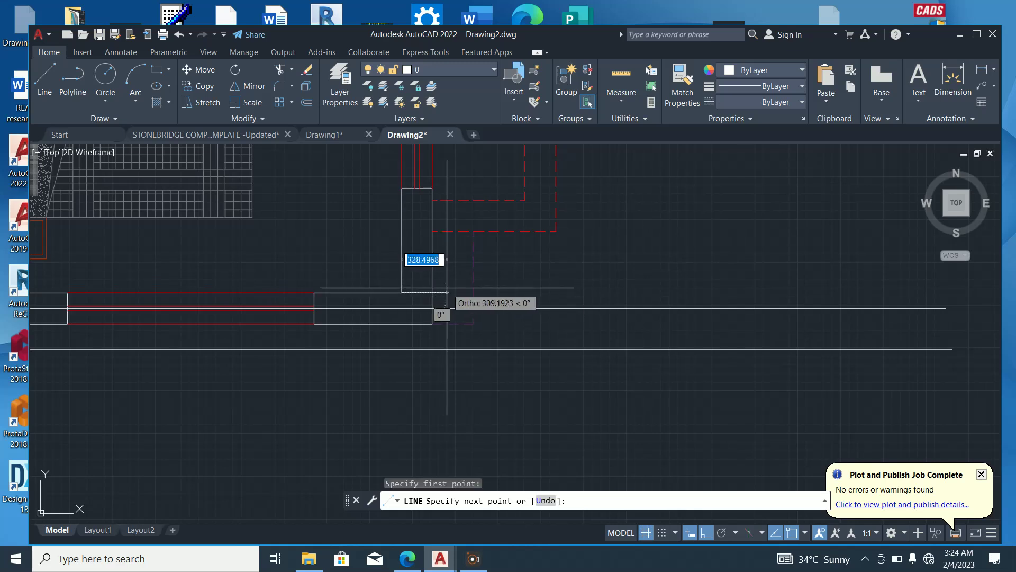
key("Escape")
Trim the part of the short line projecting beyond the lower-right bedroom's outer wall face, using a fence
scroll(446, 290, "up", 5)
key("Return")
left_click_drag(439, 300, 422, 235)
key("Escape")
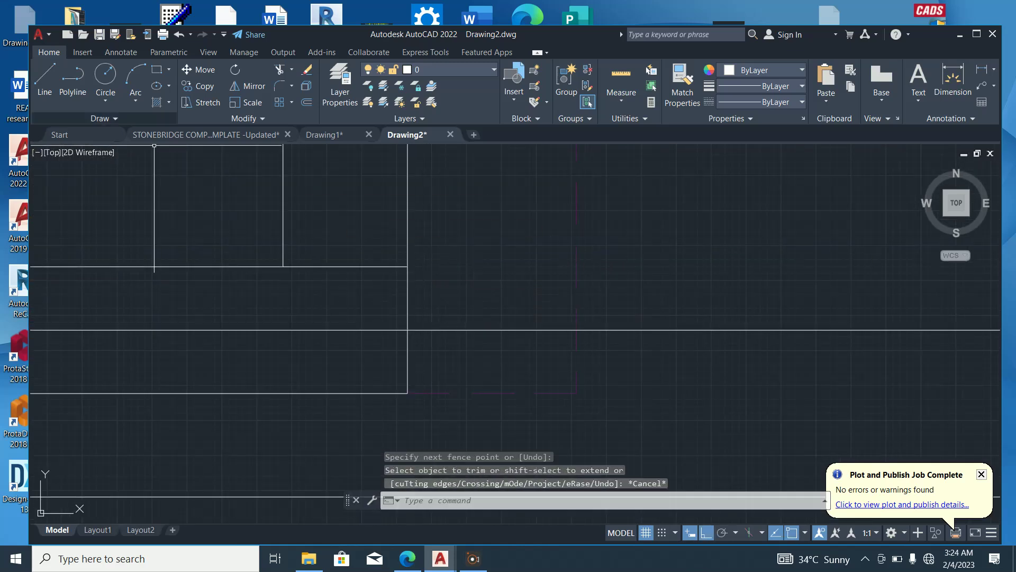
Draw a vertical centre line through the lower-right bedroom's outer wall from the short line's midpoint, extending below and above the building
left_click(44, 79)
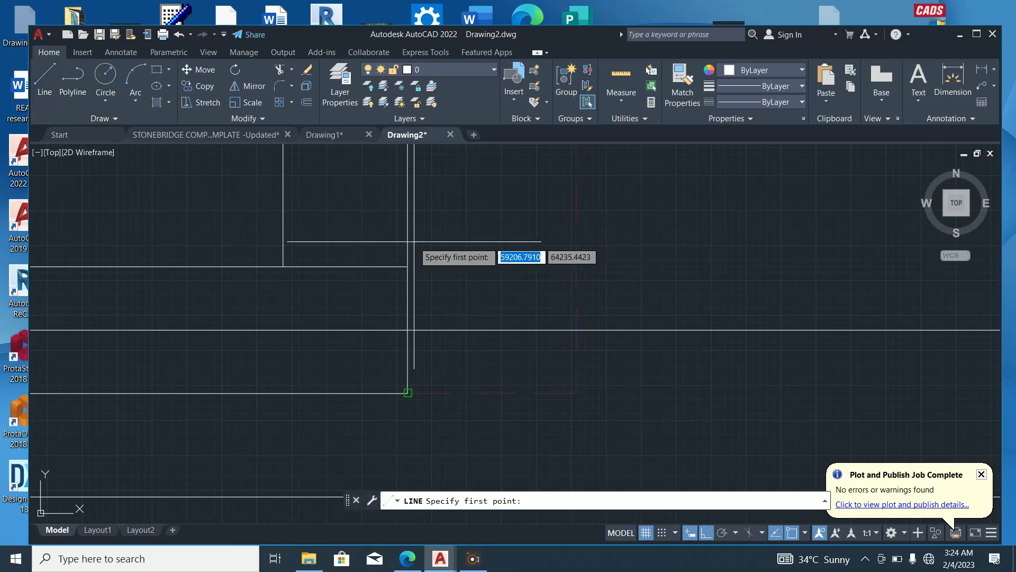
key("Return")
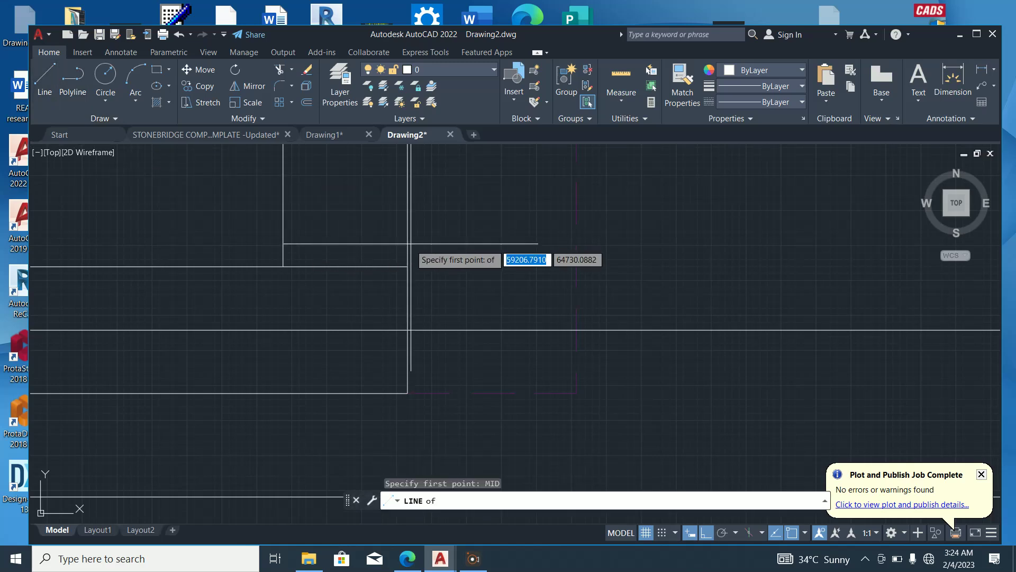
left_click(345, 265)
scroll(346, 296, "down", 5)
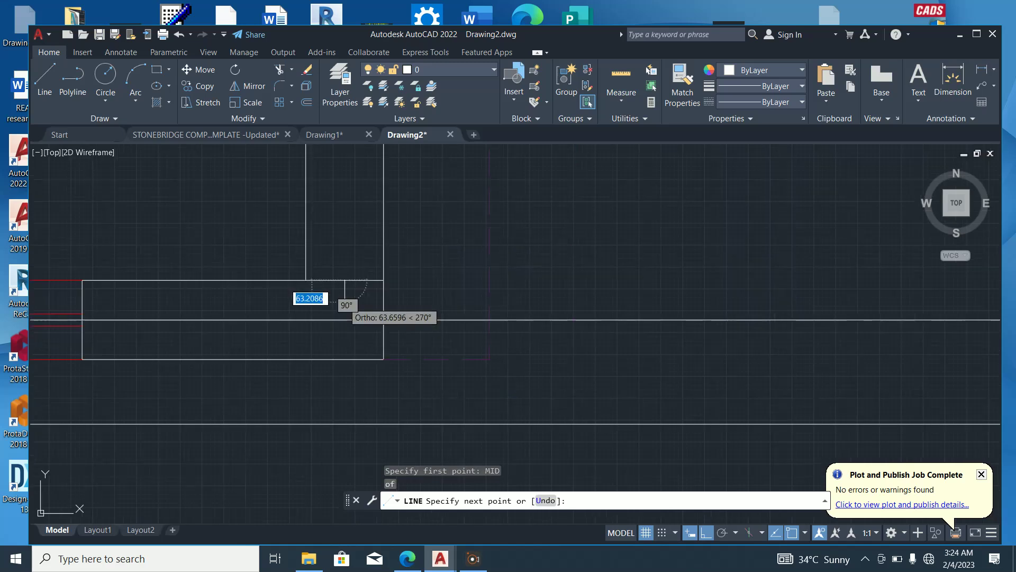
left_click(358, 418)
scroll(348, 432, "down", 5)
scroll(352, 263, "up", 5)
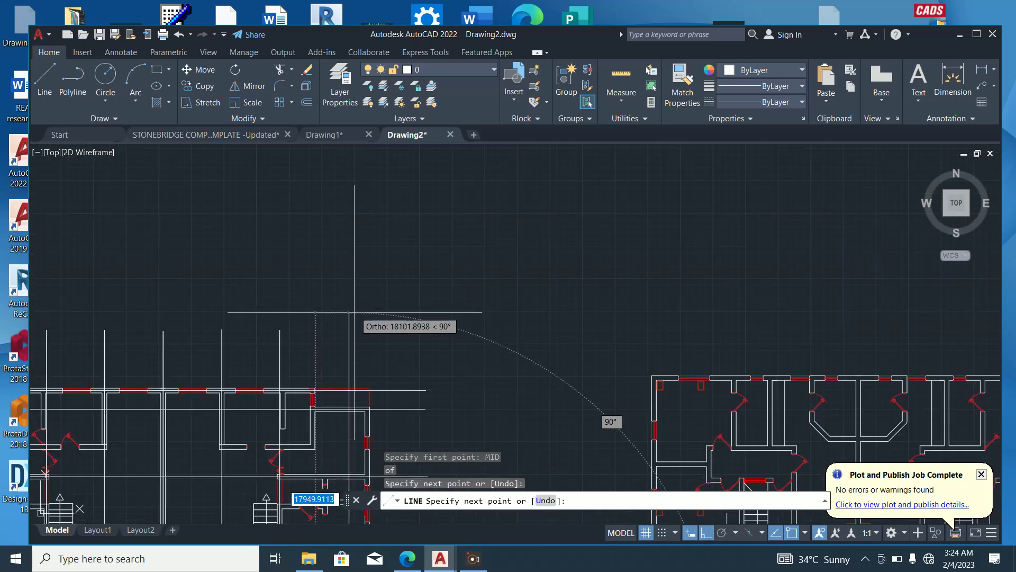
left_click(350, 328)
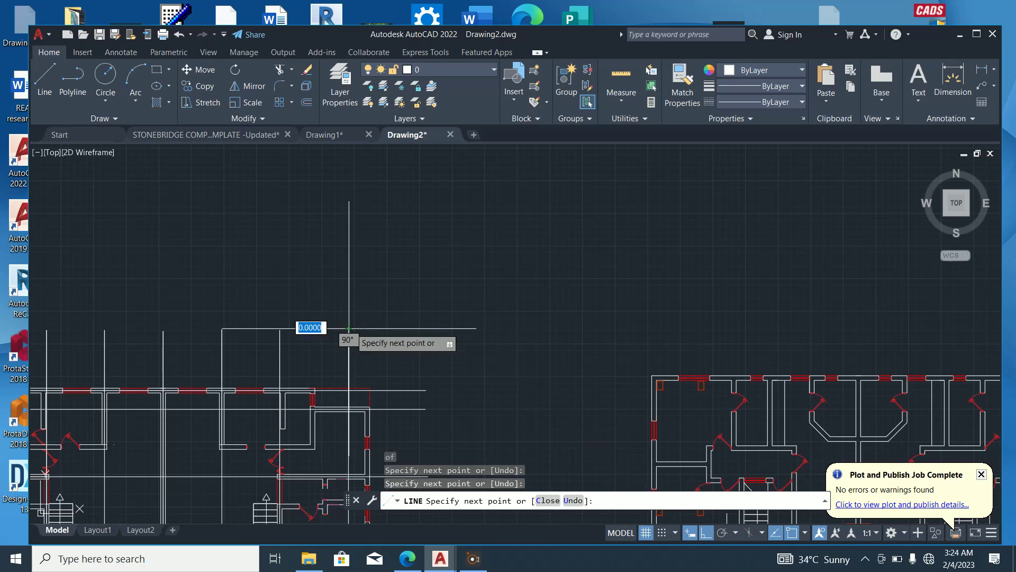
key("Escape")
Draw a vertical centre line through the first floor's outermost right wall from the midpoint of a window jamb, extending above and below the building
scroll(351, 323, "down", 4)
scroll(322, 299, "up", 5)
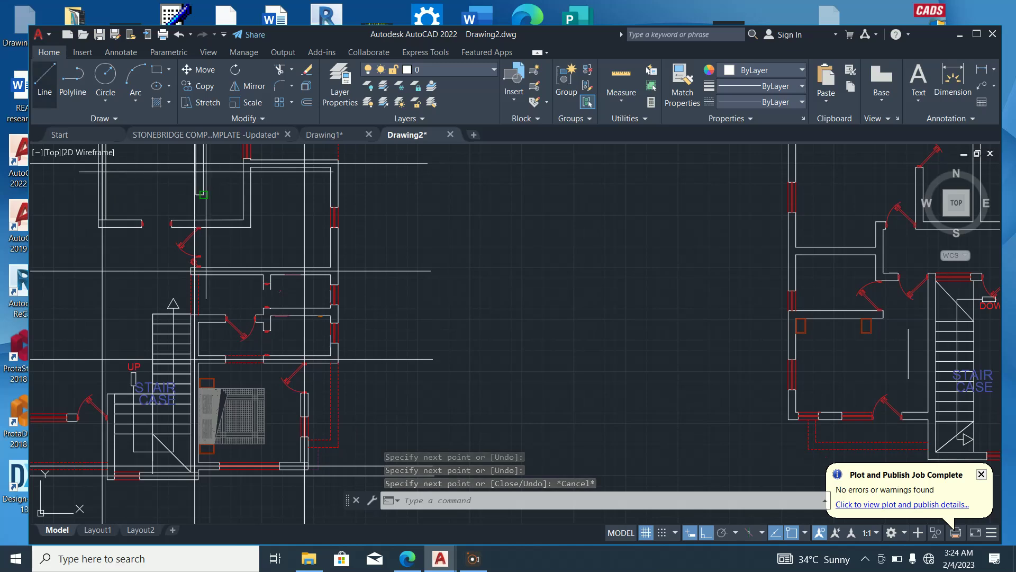
key("l")
key("Return")
type("M")
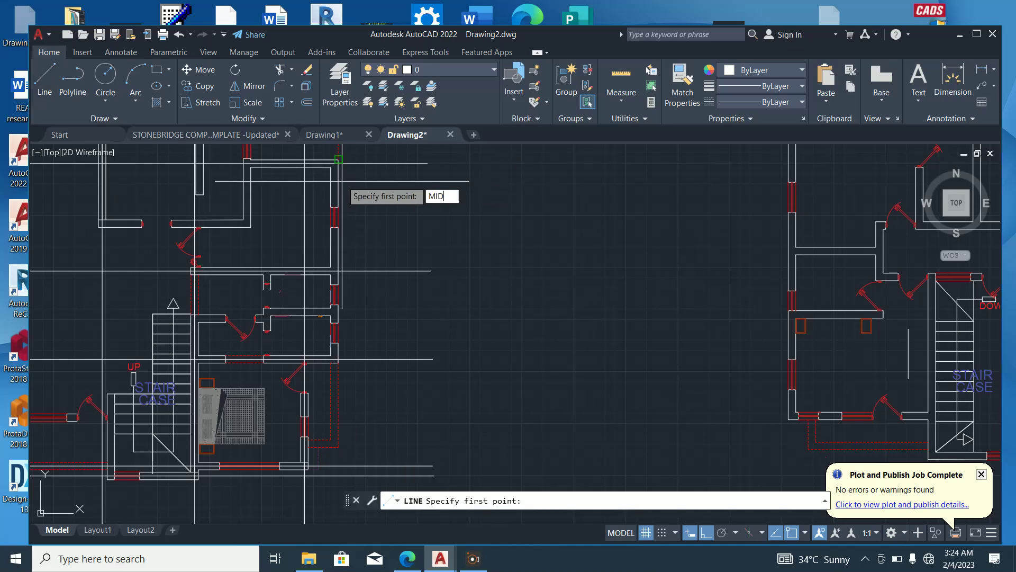
type("ID")
key("Return")
scroll(340, 254, "up", 4)
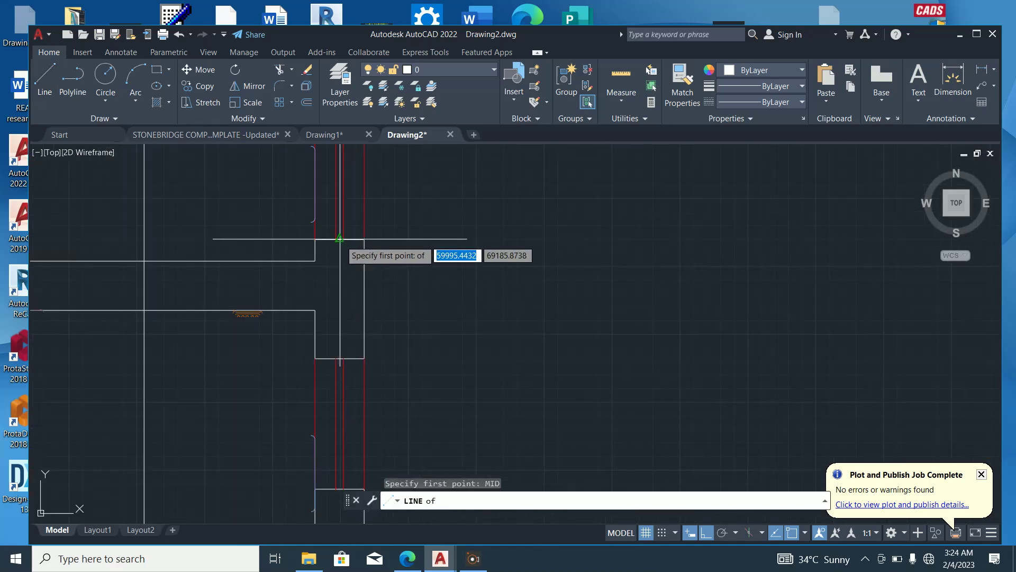
left_click(340, 239)
scroll(339, 264, "down", 5)
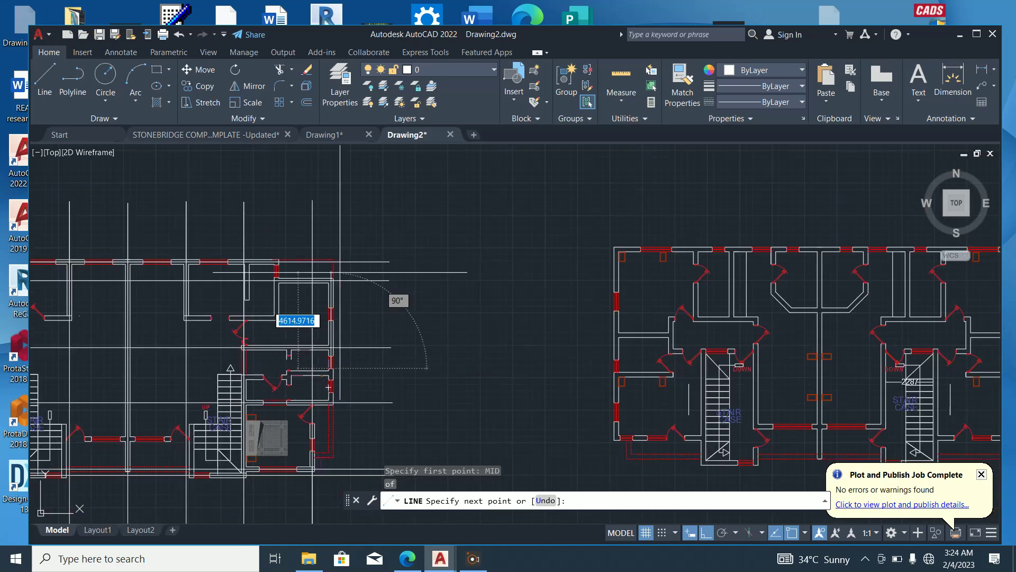
scroll(334, 227, "down", 4)
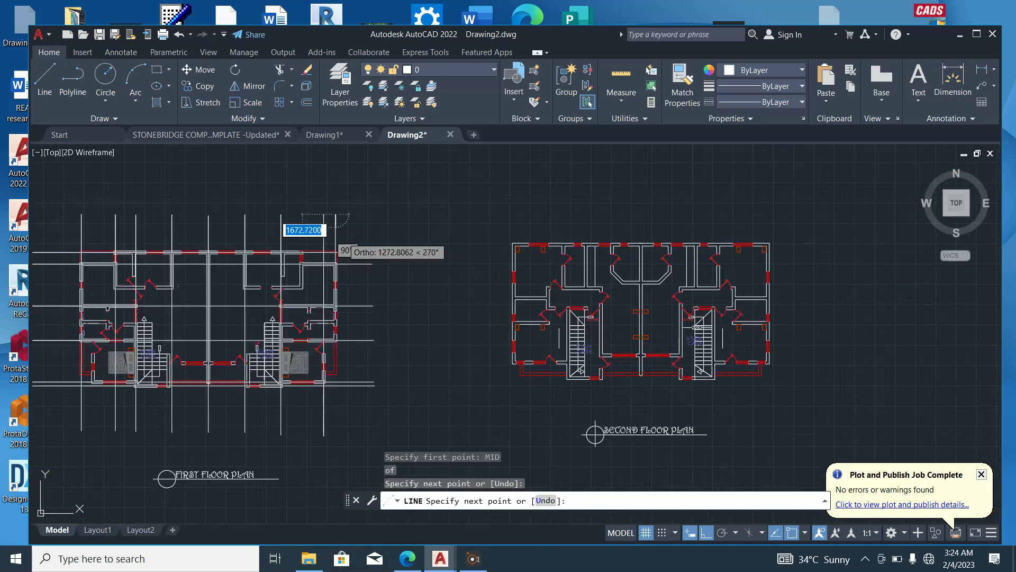
scroll(348, 317, "up", 2)
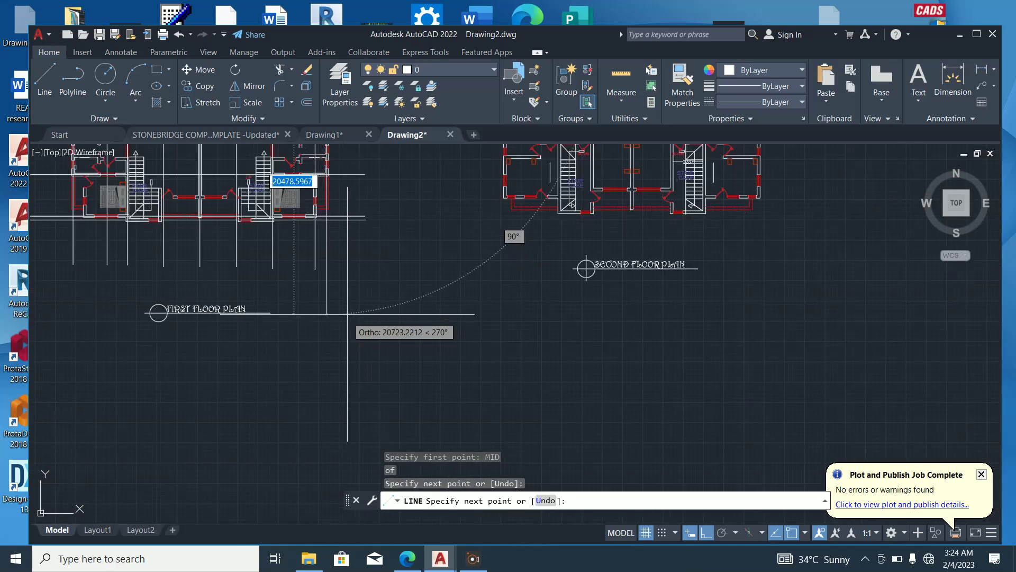
left_click(336, 269)
key("Escape")
scroll(353, 298, "down", 4)
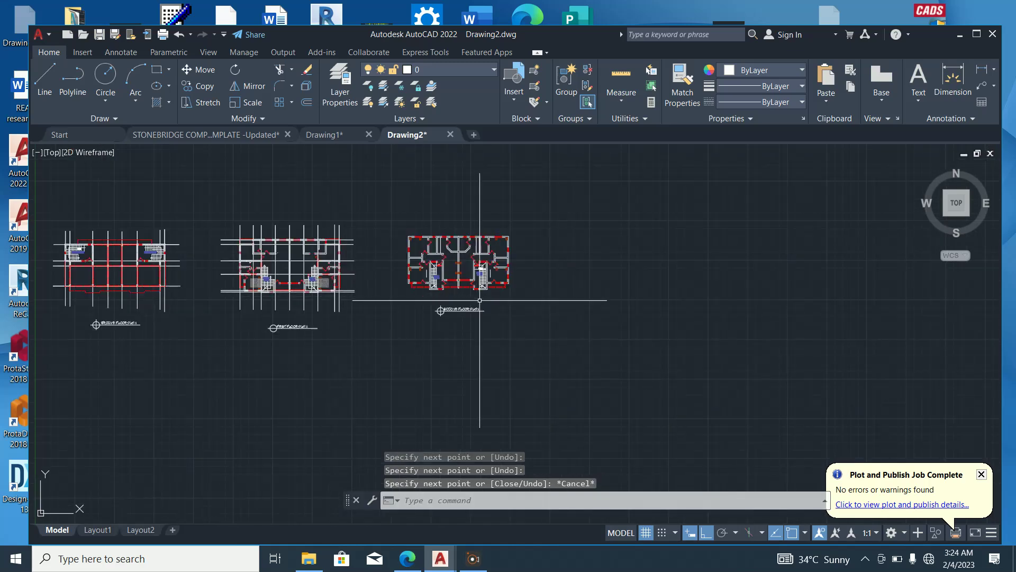
Erase the stray object by the right-hand staircase of the second floor plan
scroll(484, 288, "up", 4)
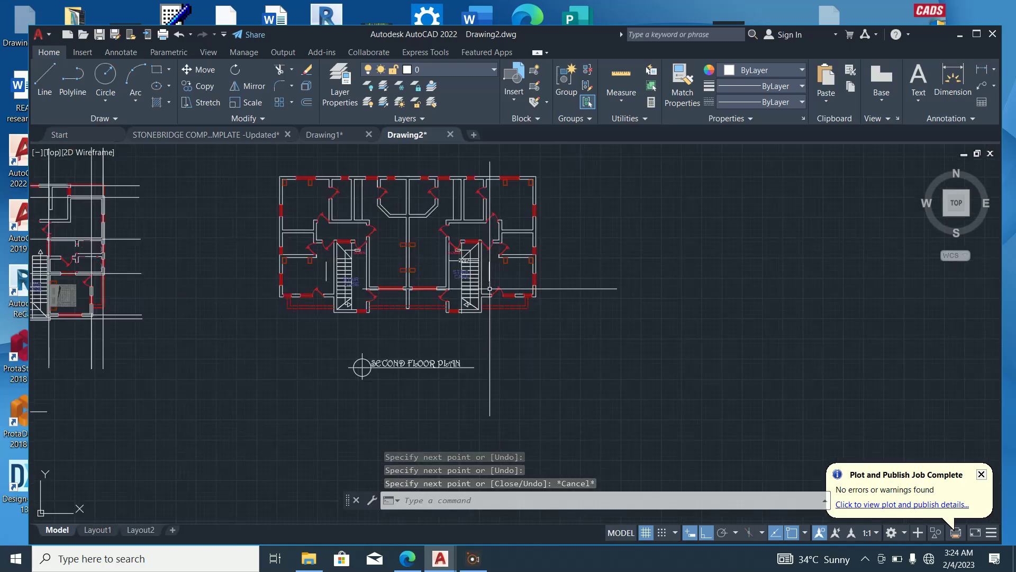
scroll(478, 258, "down", 2)
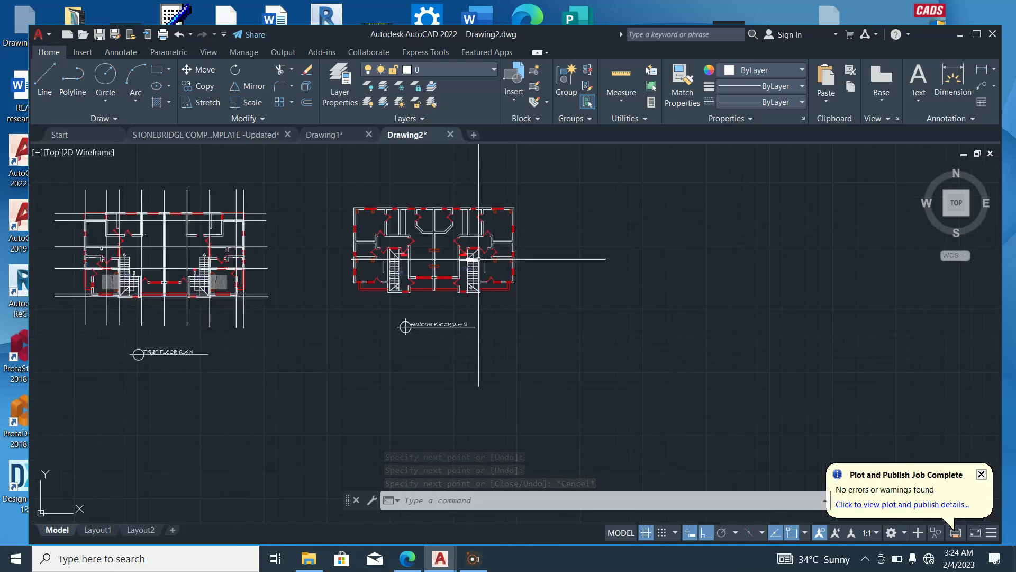
scroll(449, 220, "up", 3)
scroll(494, 228, "up", 3)
left_click(478, 257)
left_click(440, 244)
scroll(440, 244, "down", 3)
key("Delete")
scroll(406, 277, "down", 3)
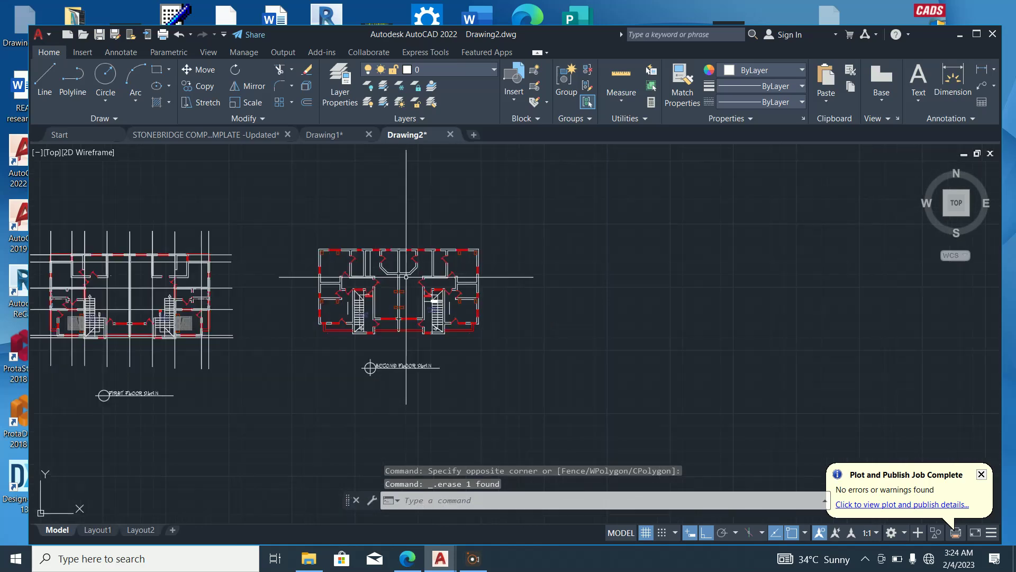
middle_click_drag(143, 287, 249, 287)
scroll(230, 288, "up", 6)
scroll(247, 288, "down", 6)
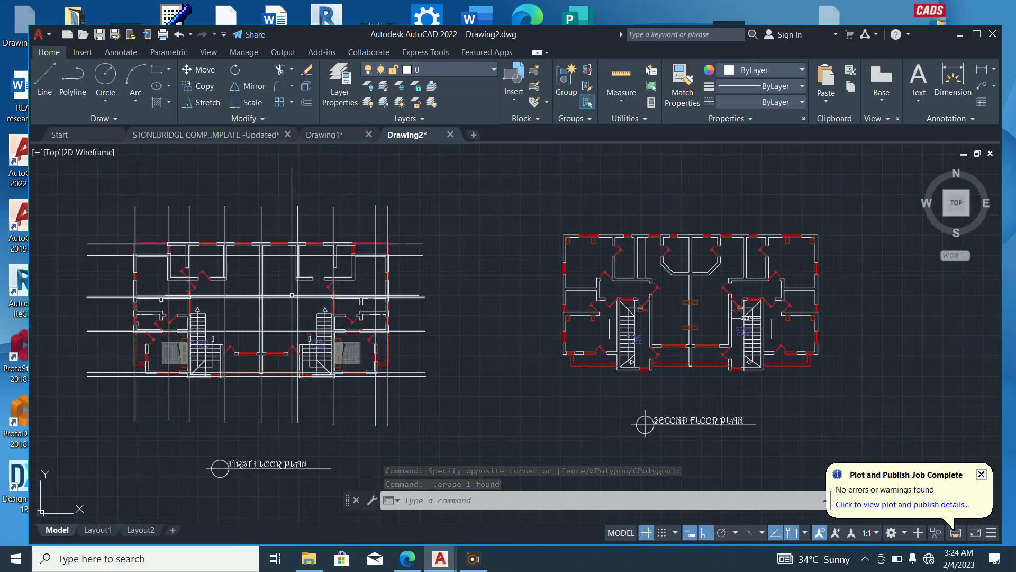
scroll(410, 344, "up", 2)
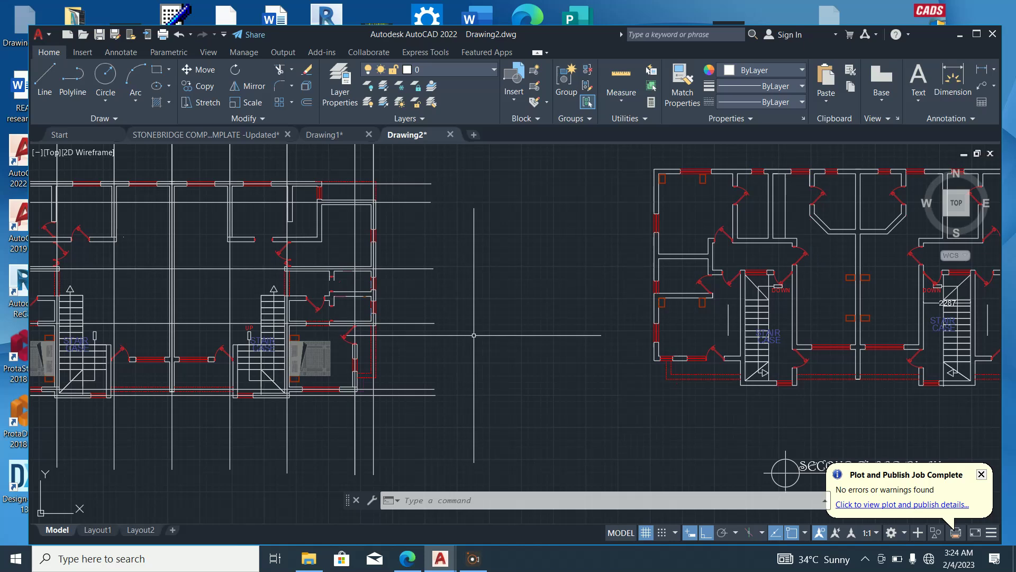
scroll(474, 335, "down", 2)
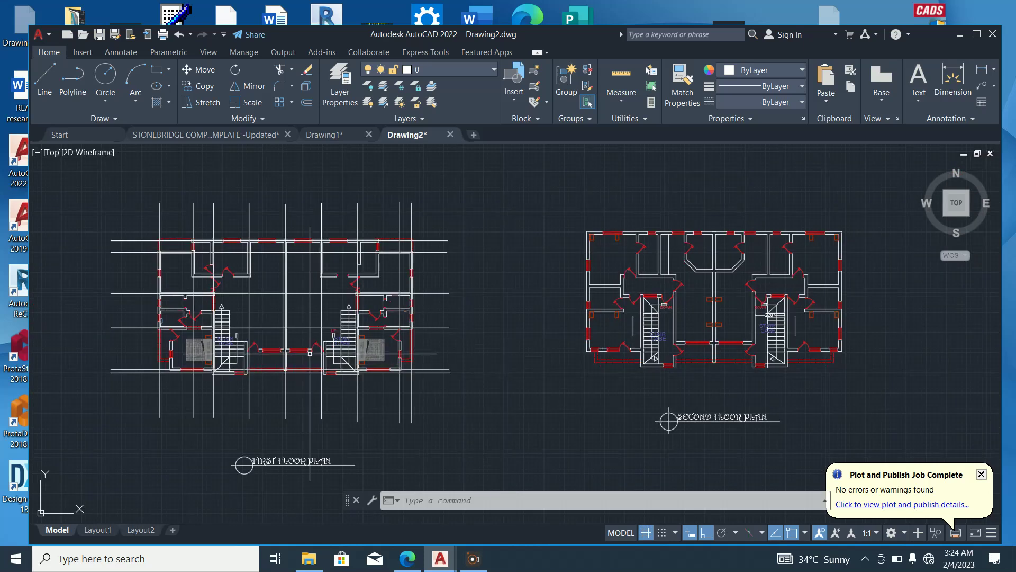
scroll(310, 352, "up", 4)
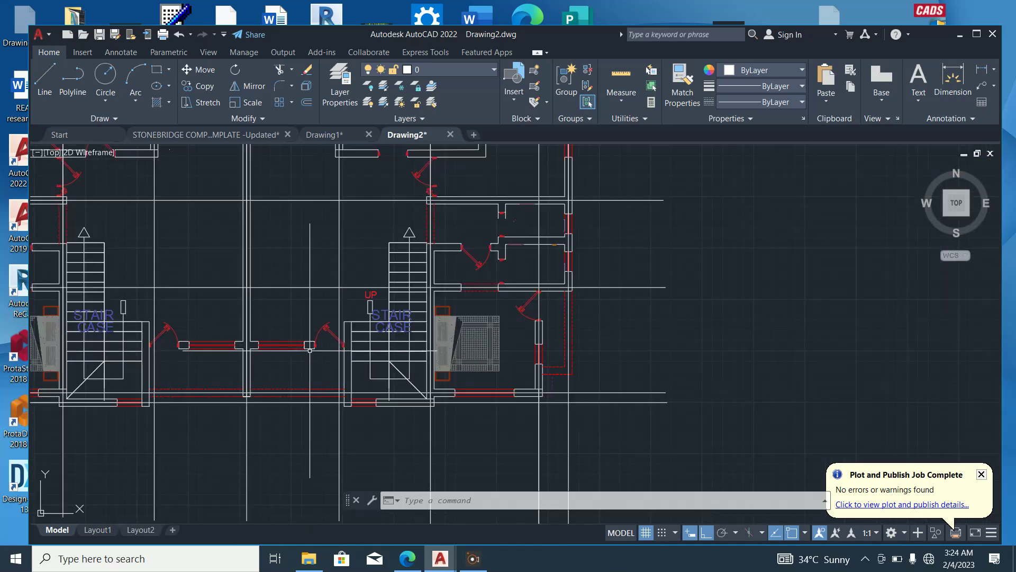
type("l")
key("Return")
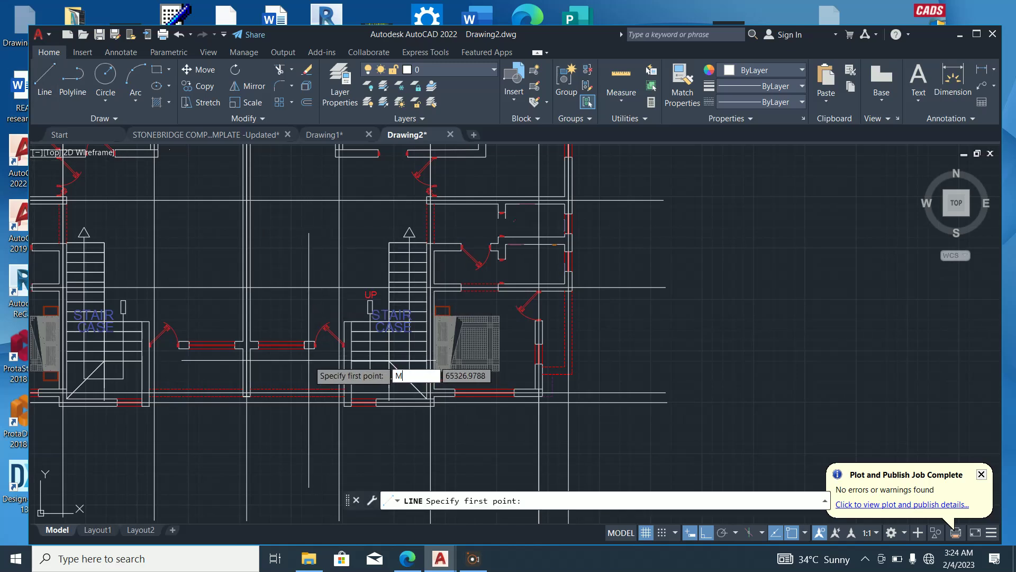
type("MI")
key("Return")
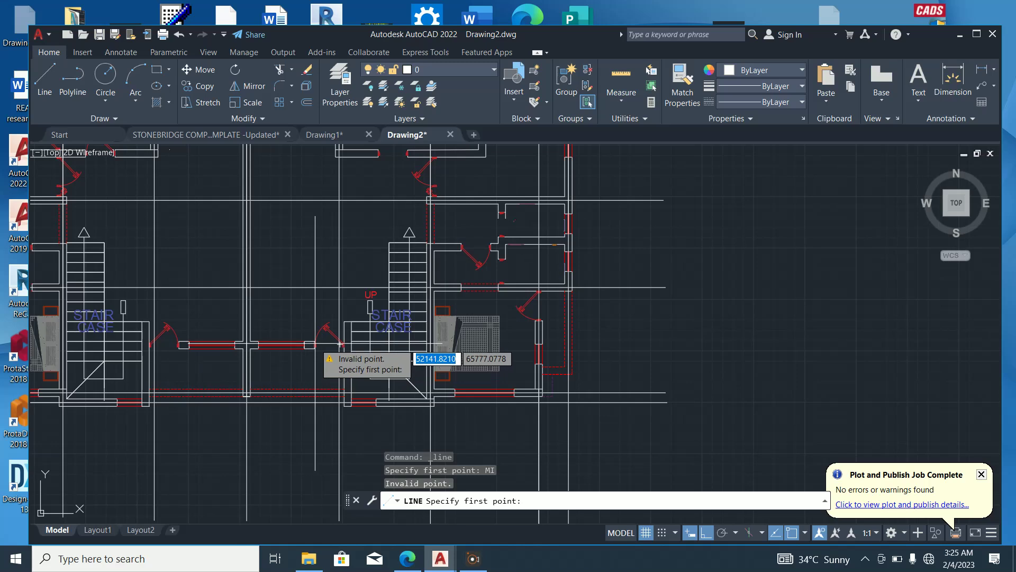
scroll(312, 344, "up", 2)
key("Escape")
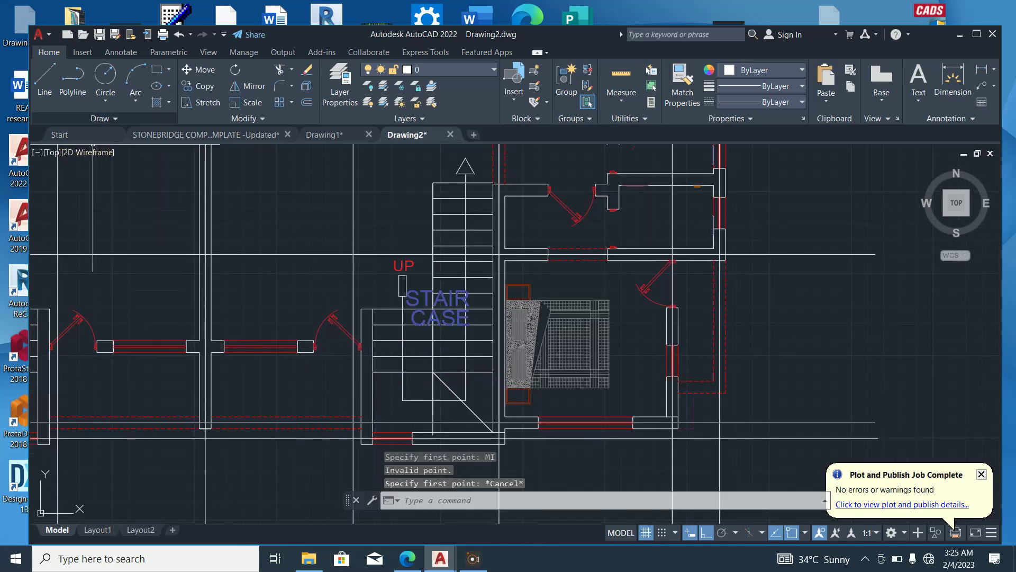
Draw a horizontal grid line through the midpoint of the wall end beside the central windows, extending past both sides of the first floor plan
left_click(45, 85)
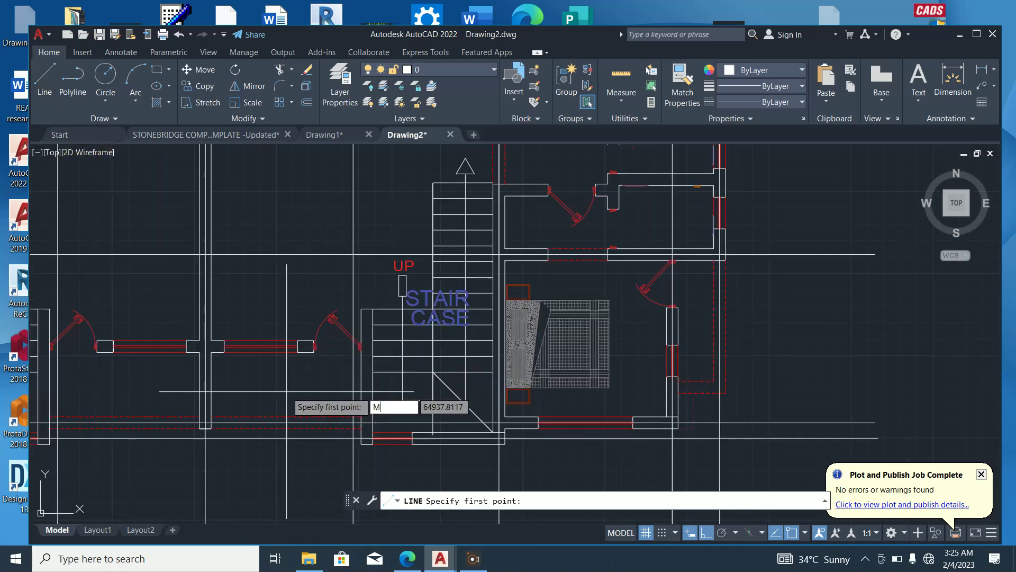
type("MID")
key("Return")
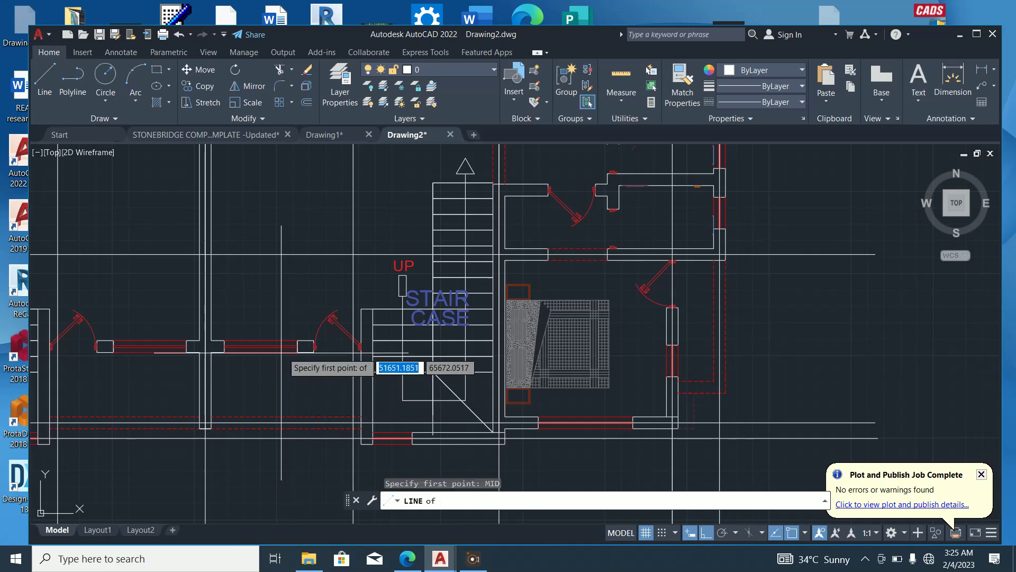
scroll(289, 354, "up", 5)
left_click(312, 322)
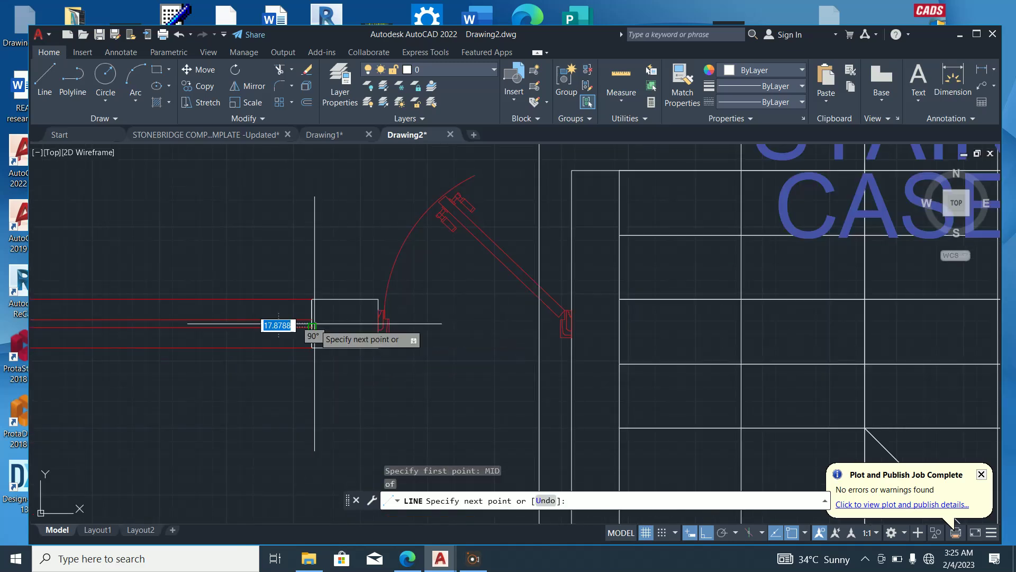
scroll(265, 339, "down", 5)
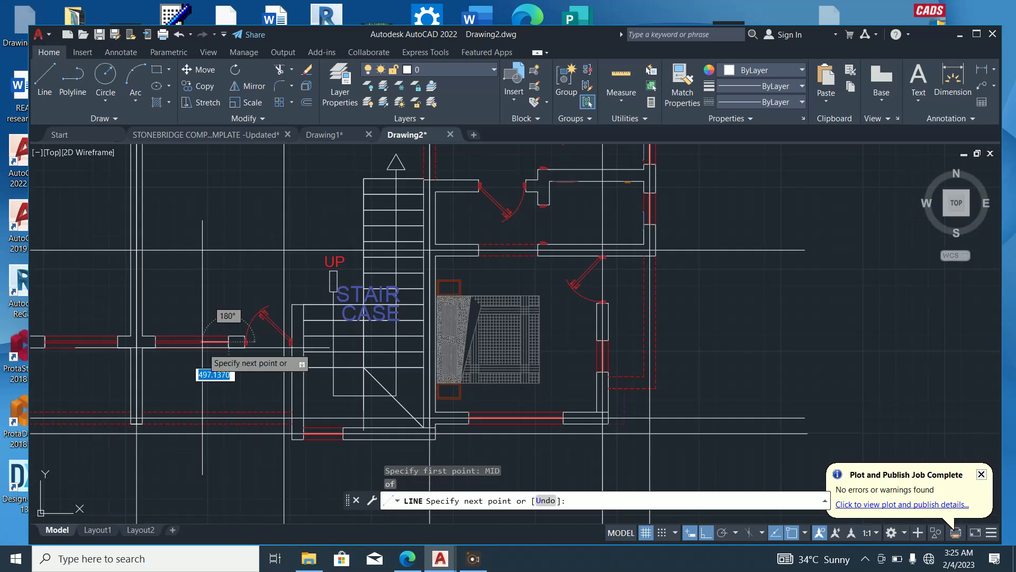
left_click(806, 320)
scroll(783, 324, "down", 4)
scroll(392, 333, "up", 2)
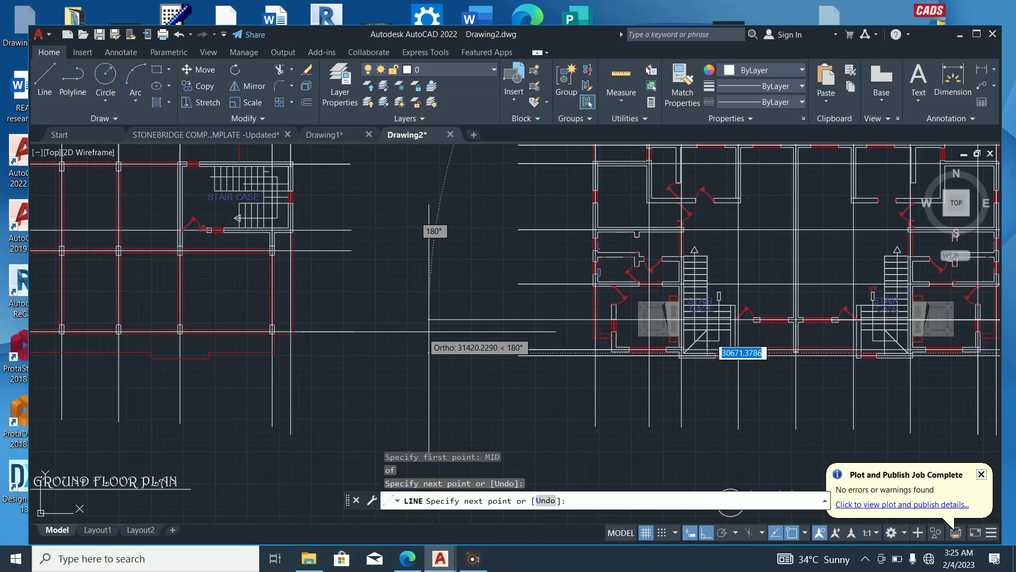
left_click(478, 338)
key("Escape")
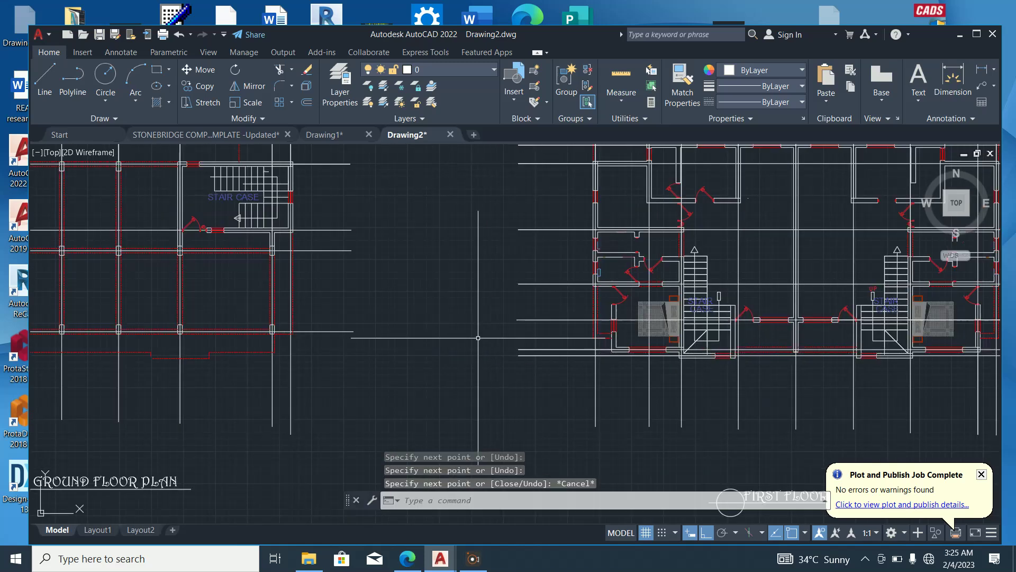
key("Escape")
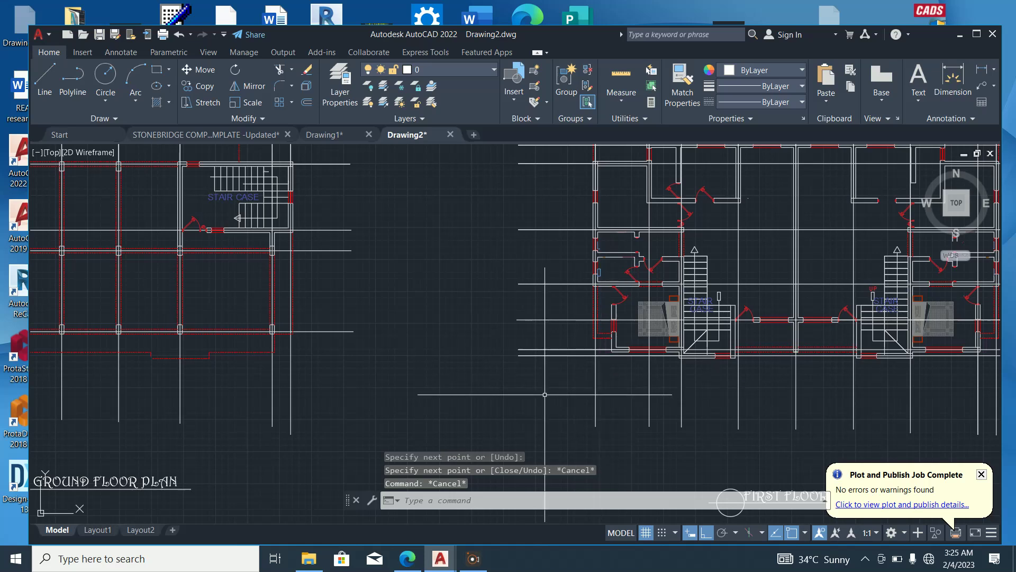
Draw a vertical grid line about 16,700 units long through the midpoint of the lower-left bedroom's outer wall end, extending above and below the first floor plan
scroll(538, 394, "down", 2)
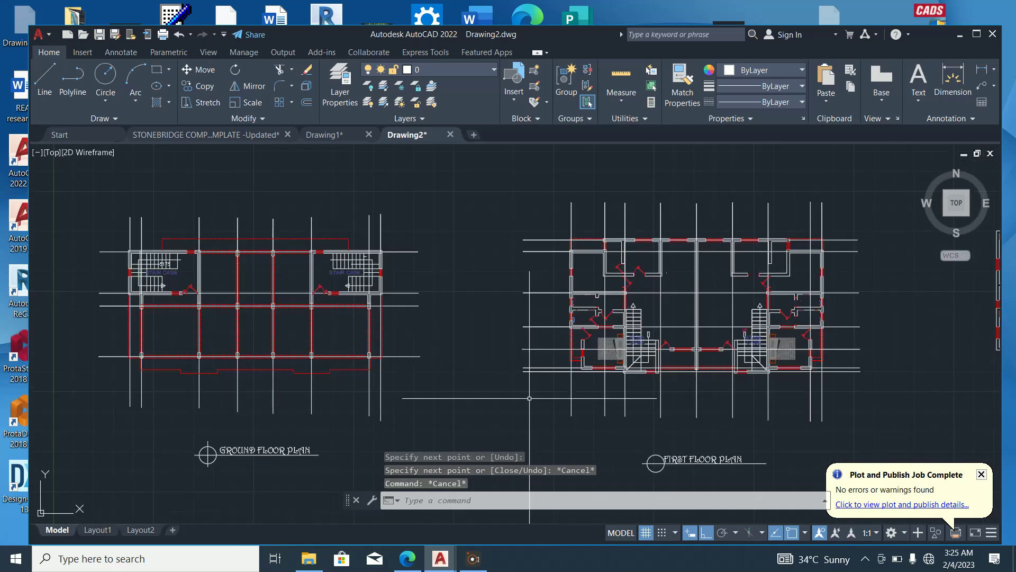
scroll(578, 398, "up", 5)
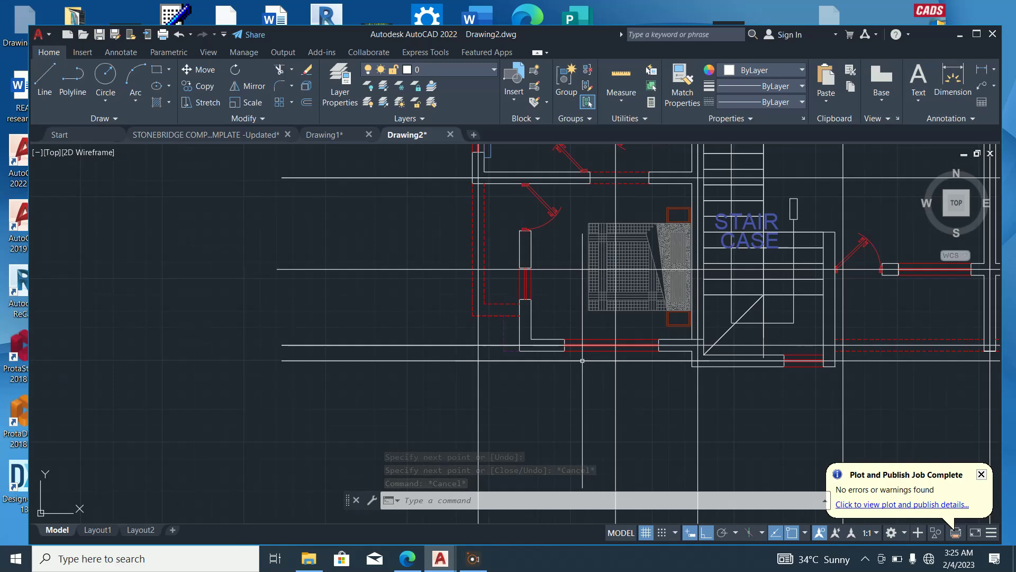
key("l")
key("Return")
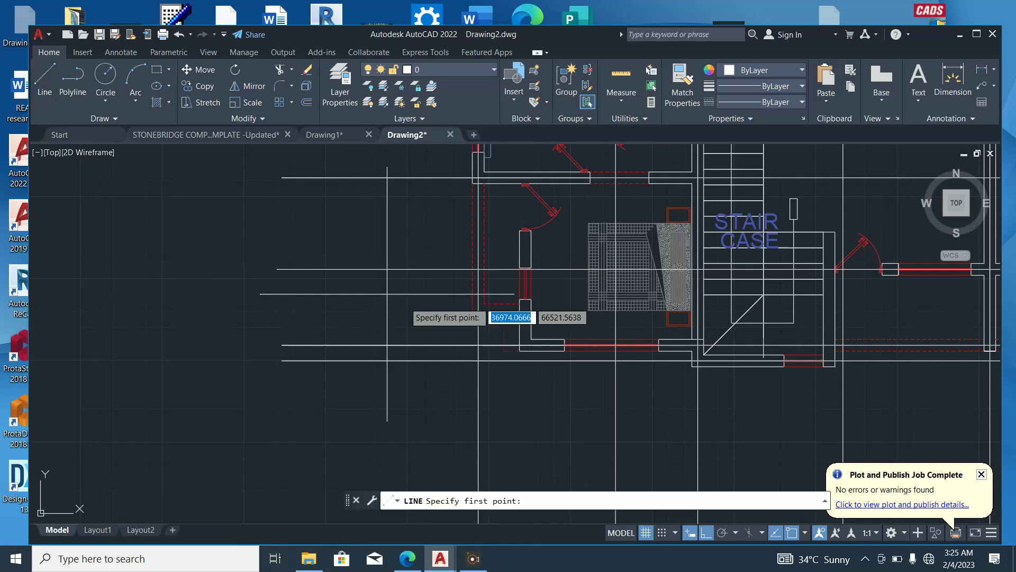
type("MI")
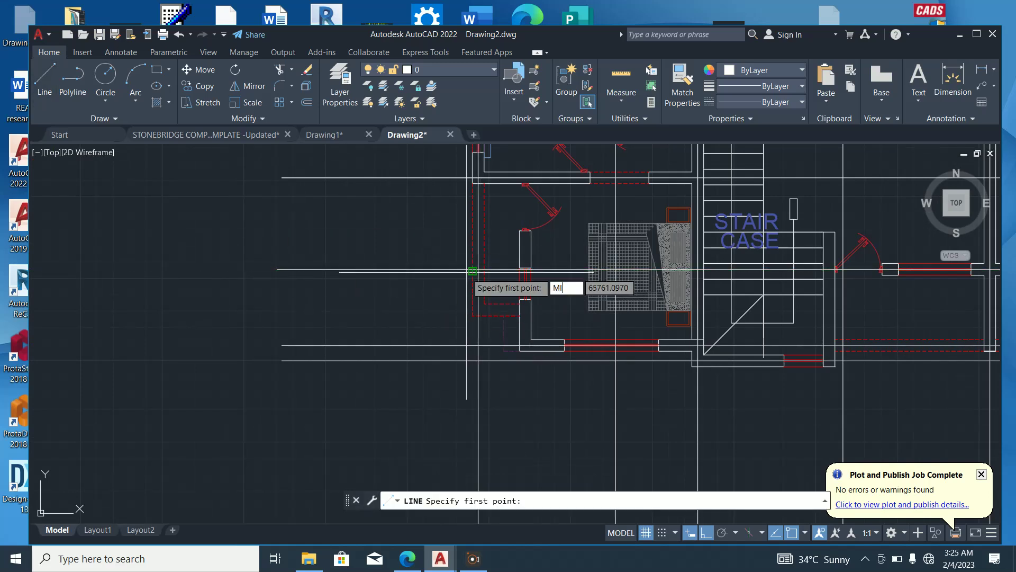
type("D")
key("Return")
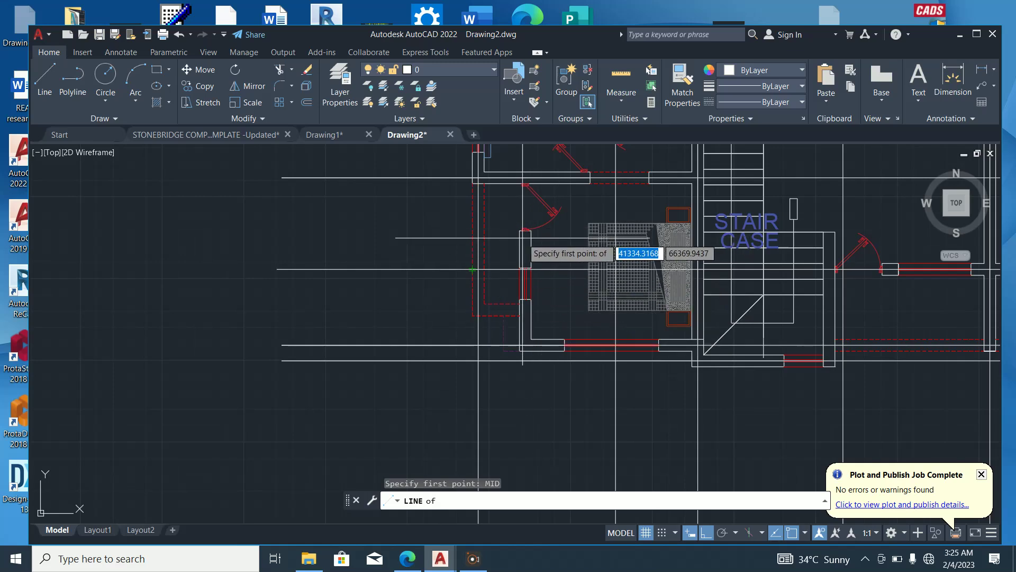
scroll(521, 232, "up", 3)
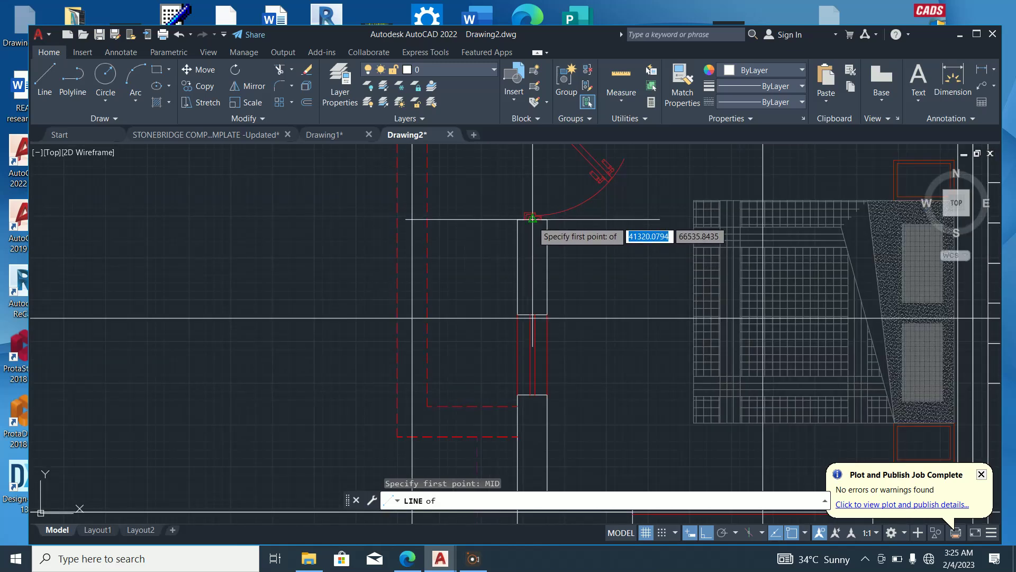
left_click(532, 229)
scroll(514, 338, "down", 5)
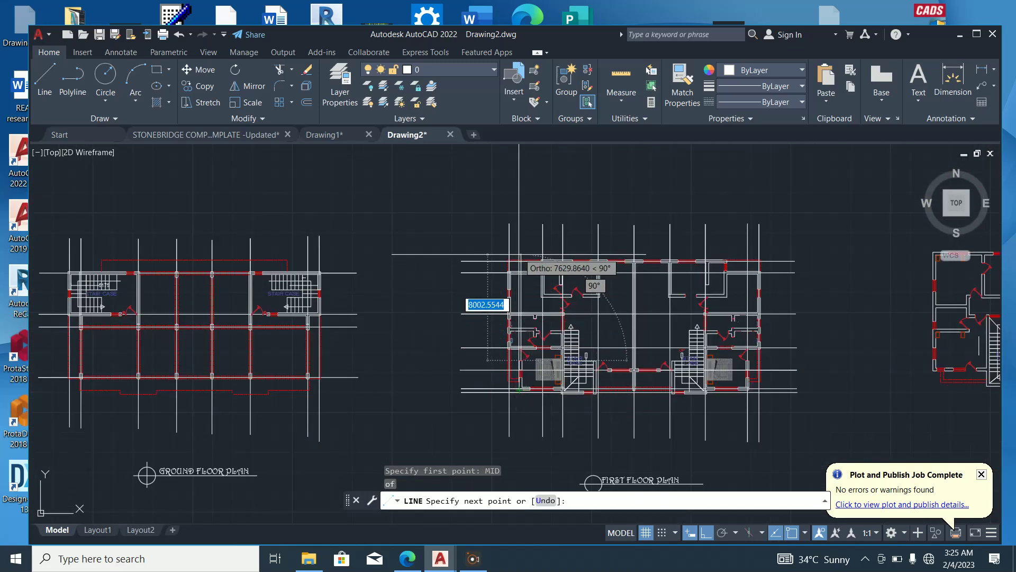
scroll(517, 231, "up", 3)
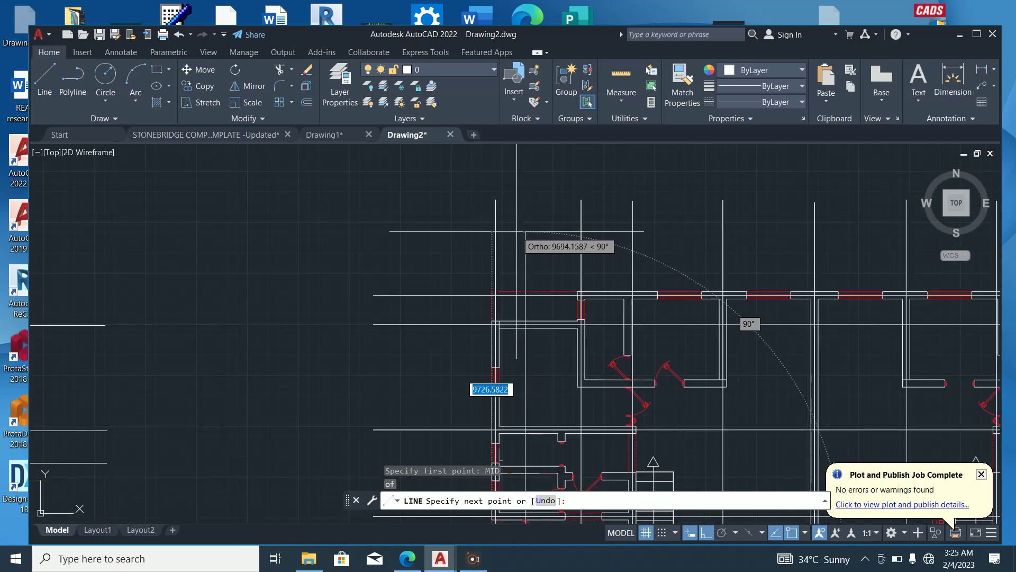
left_click(516, 197)
scroll(515, 211, "down", 4)
scroll(518, 408, "up", 3)
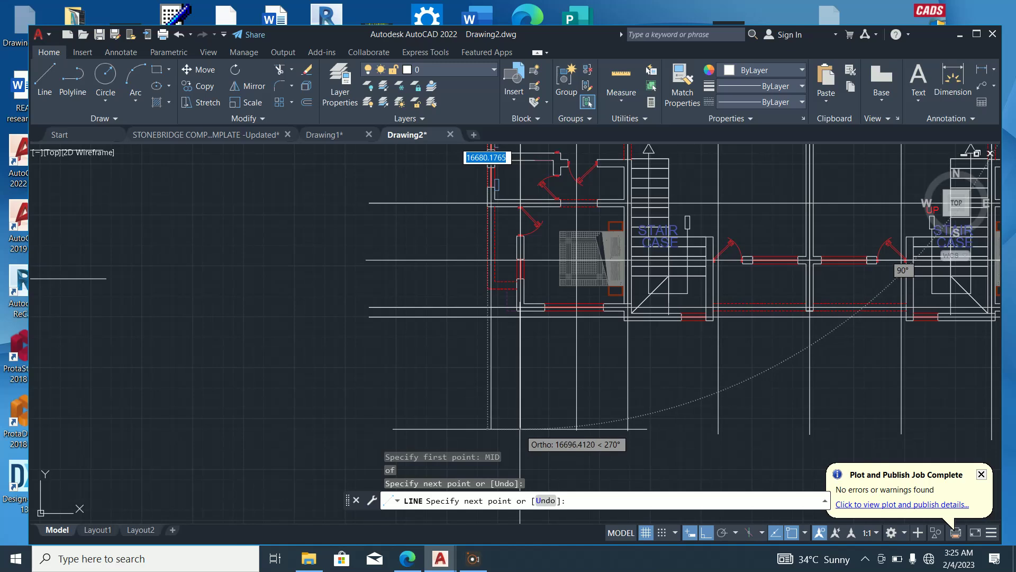
left_click(521, 429)
key("Escape")
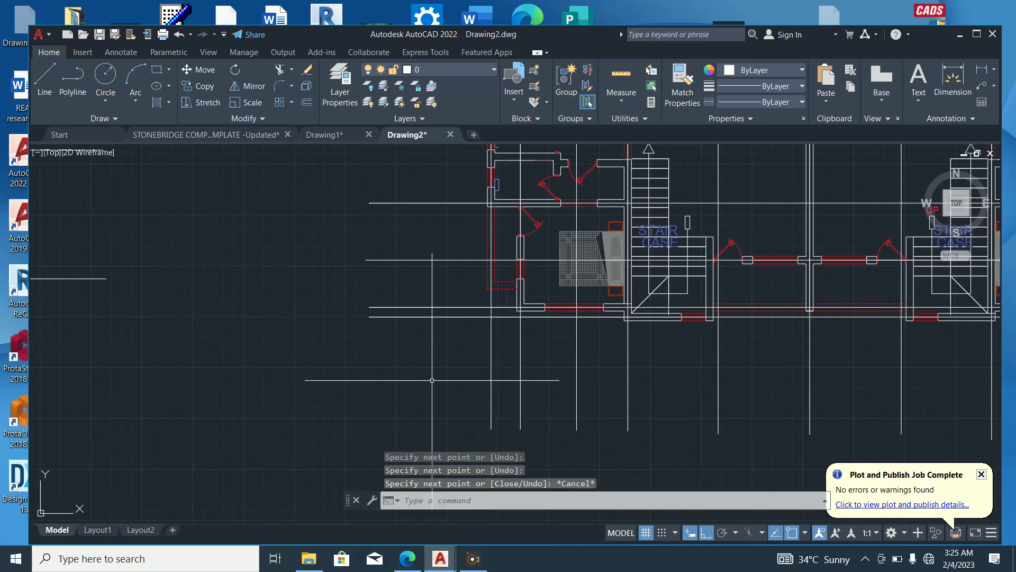
Draw a horizontal grid line through the midpoint of the top outer wall's end beside a window, extending past both sides of the second floor plan
scroll(438, 401, "down", 2)
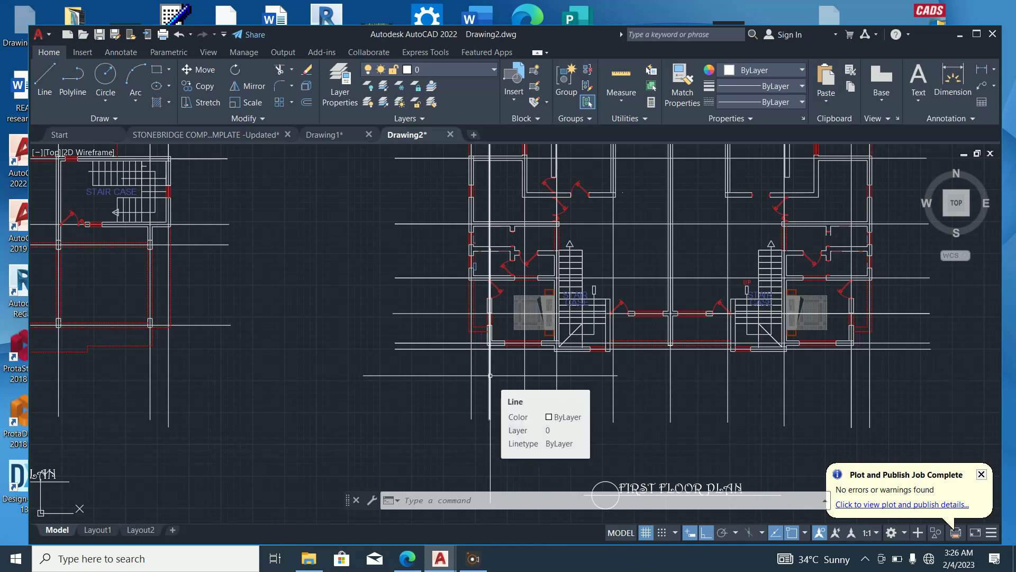
scroll(490, 375, "down", 5)
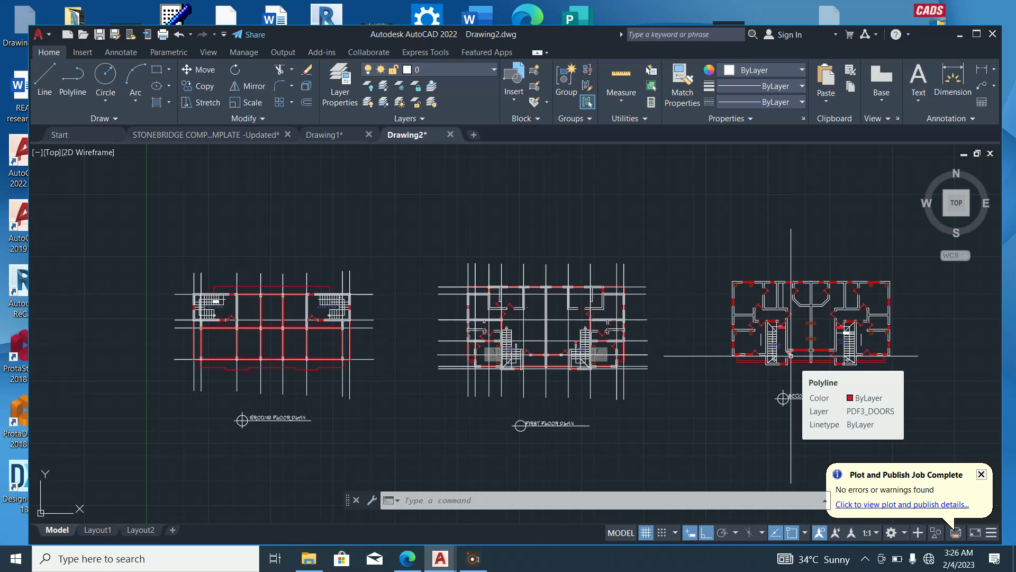
middle_click_drag(910, 349, 736, 338)
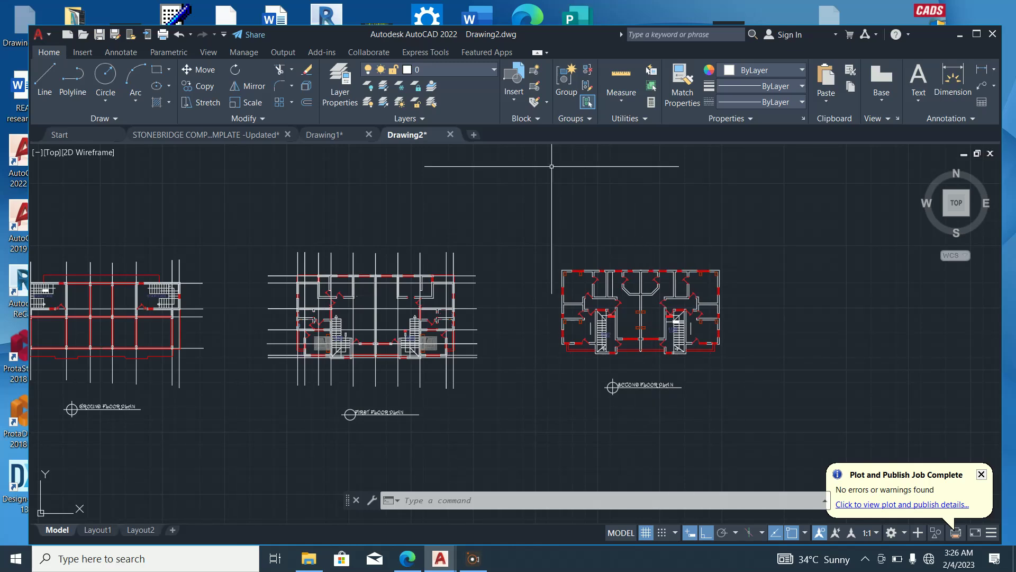
left_click(44, 78)
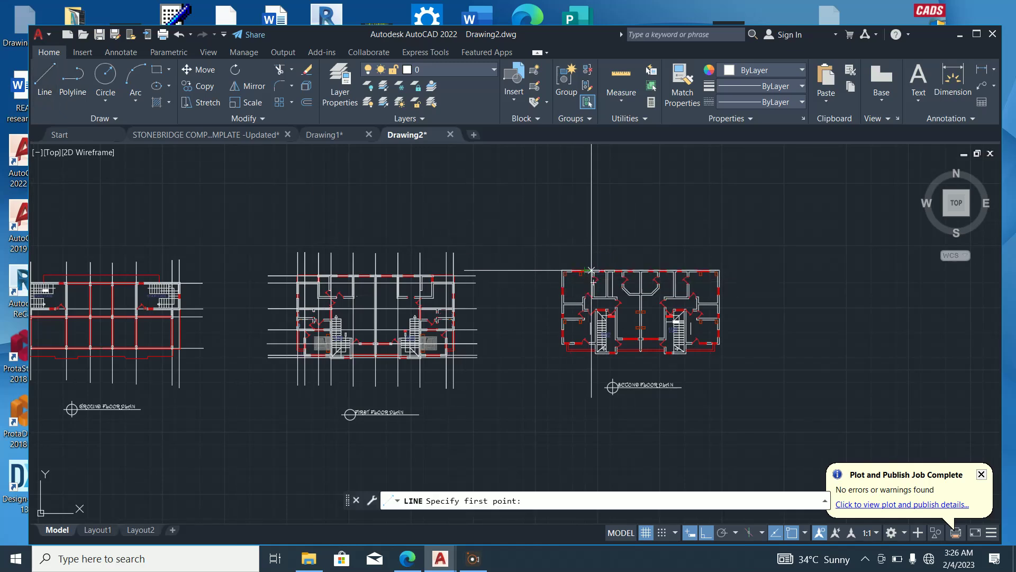
scroll(603, 293, "up", 6)
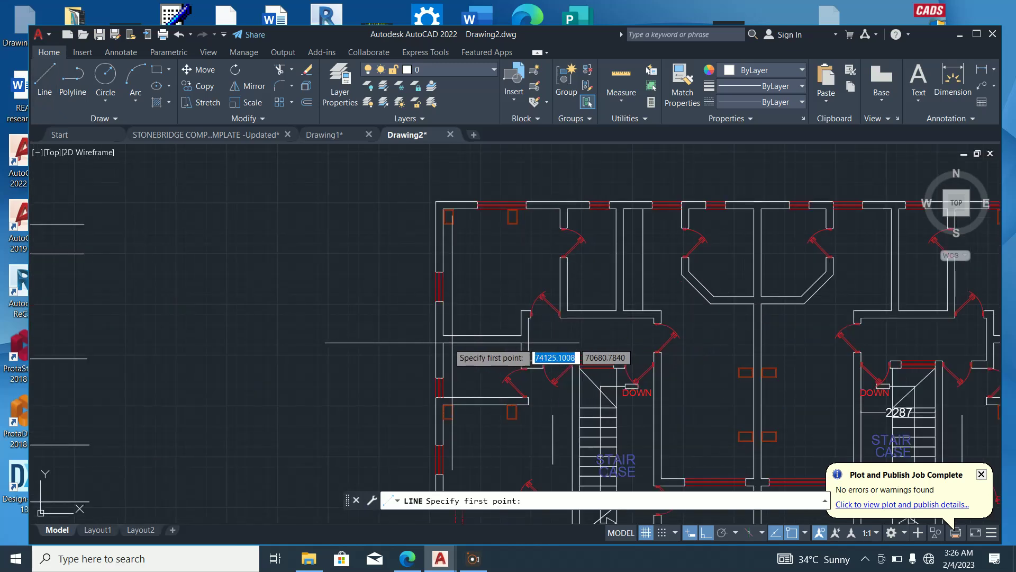
scroll(460, 339, "up", 2)
scroll(456, 338, "down", 5)
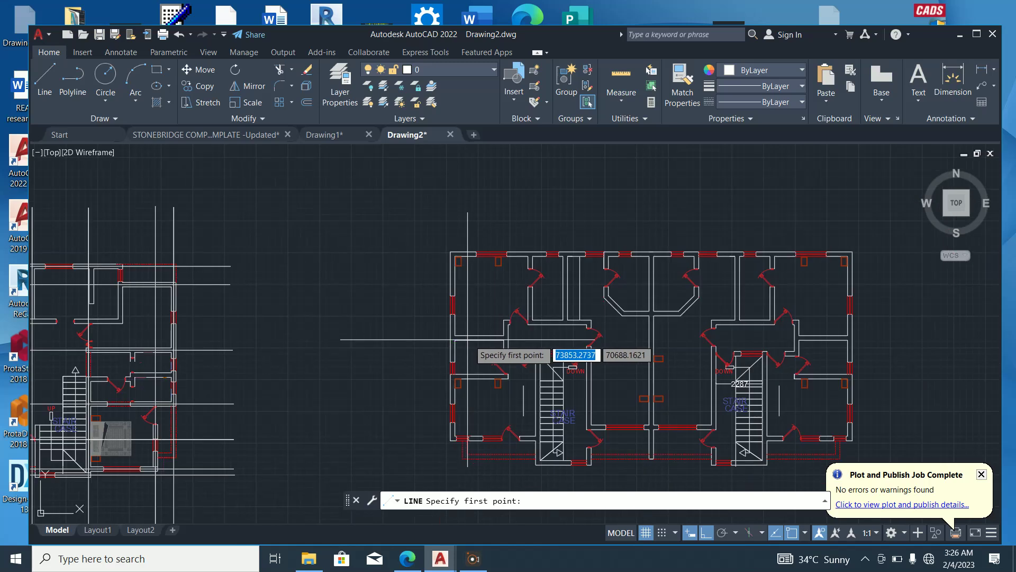
scroll(636, 255, "up", 7)
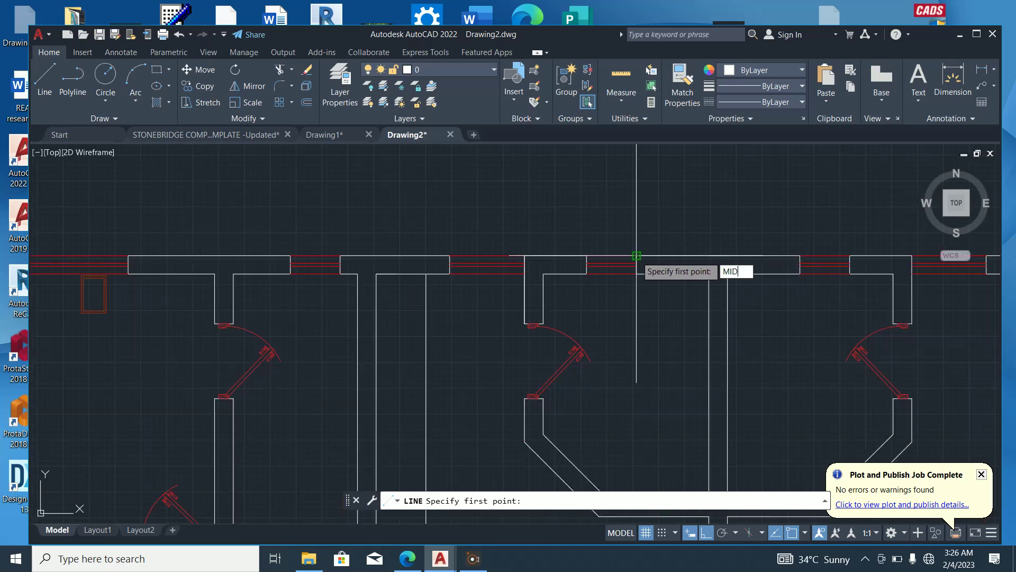
key("Return")
scroll(629, 265, "up", 4)
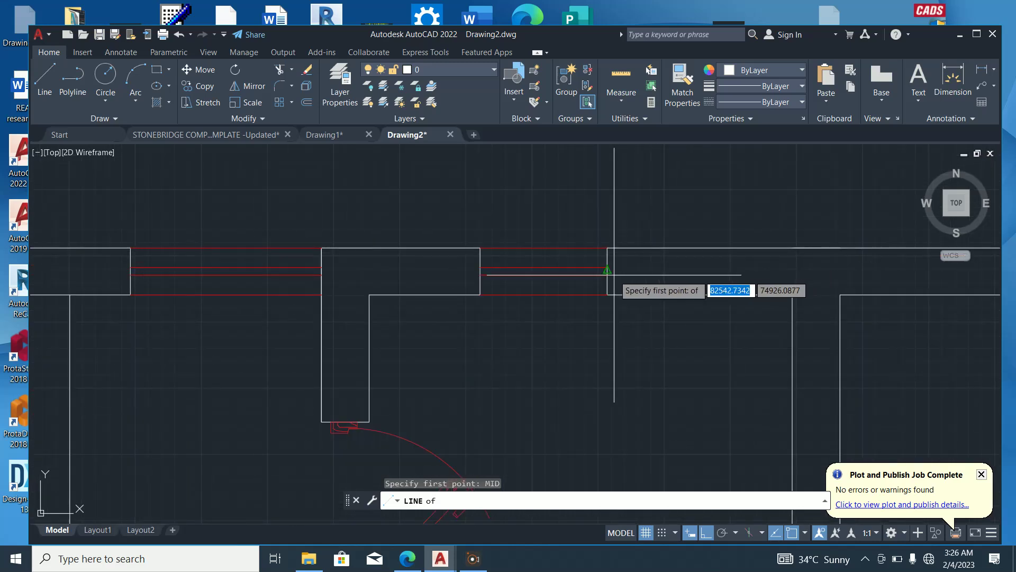
left_click(608, 271)
scroll(412, 284, "down", 6)
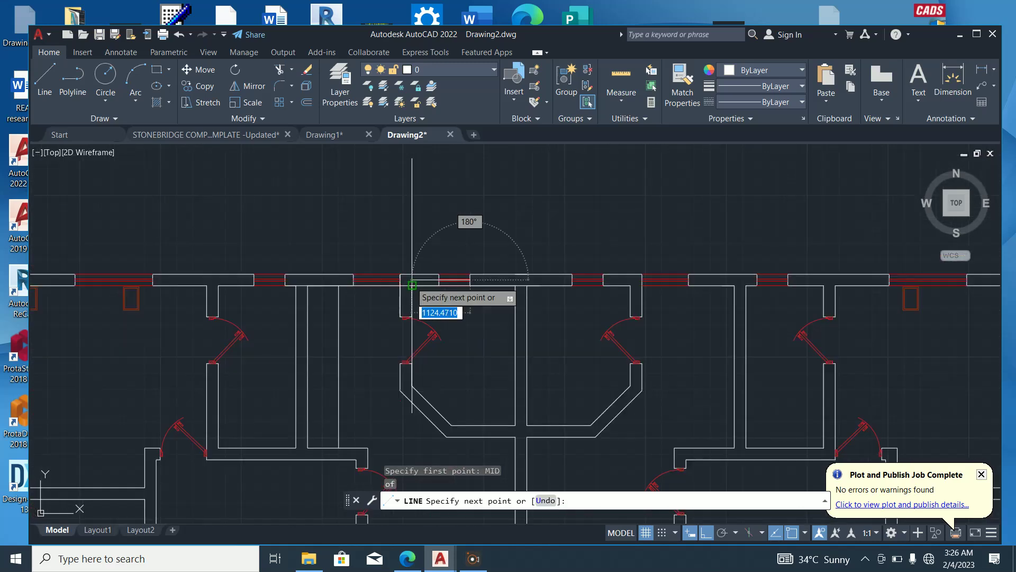
scroll(412, 285, "down", 2)
scroll(784, 276, "down", 4)
left_click(840, 279)
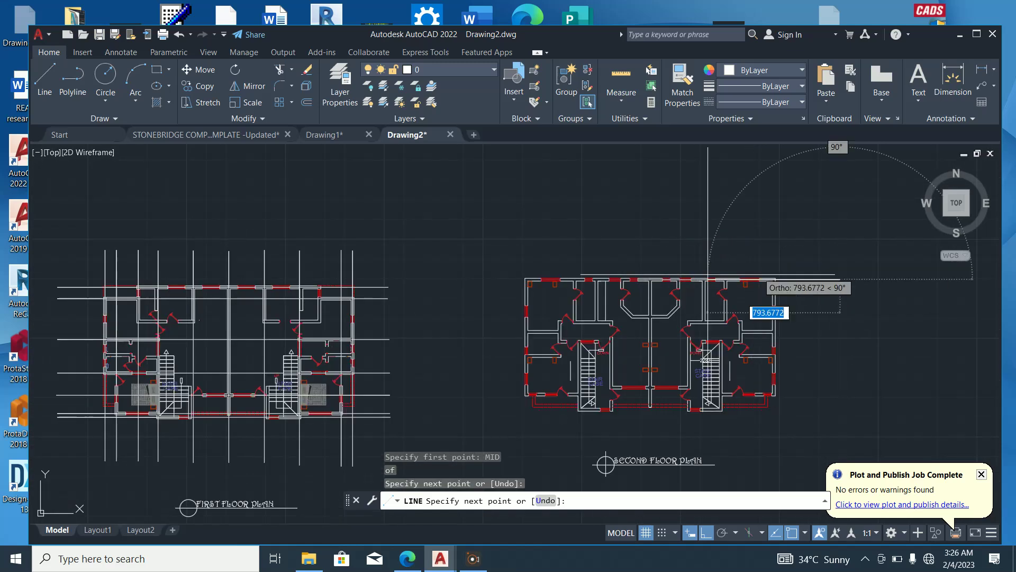
left_click(476, 278)
key("Escape")
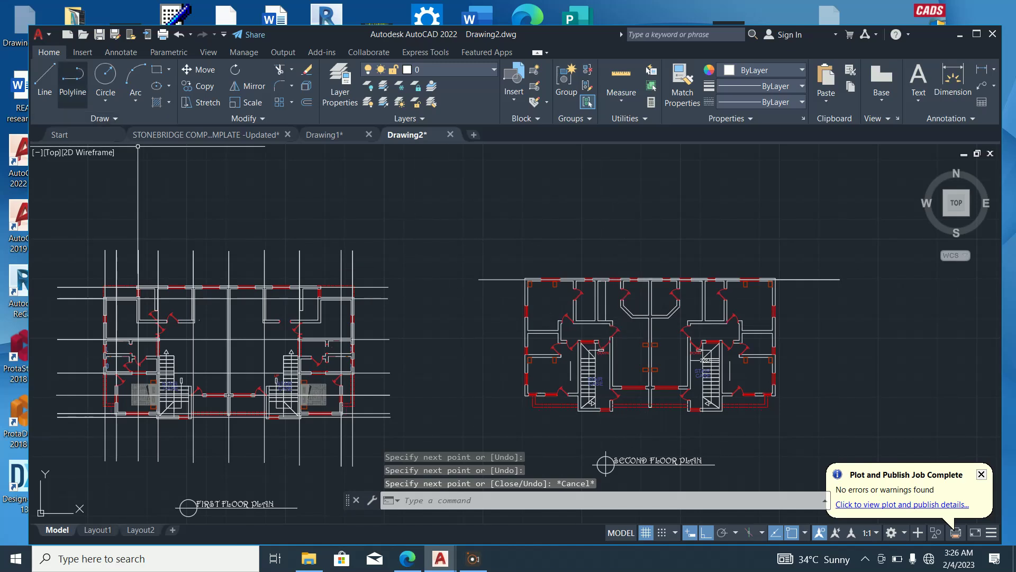
Draw a short horizontal line across the wall corner above the door near the second floor plan's left staircase, and trim the part outside the wall
key("Return")
scroll(608, 328, "up", 2)
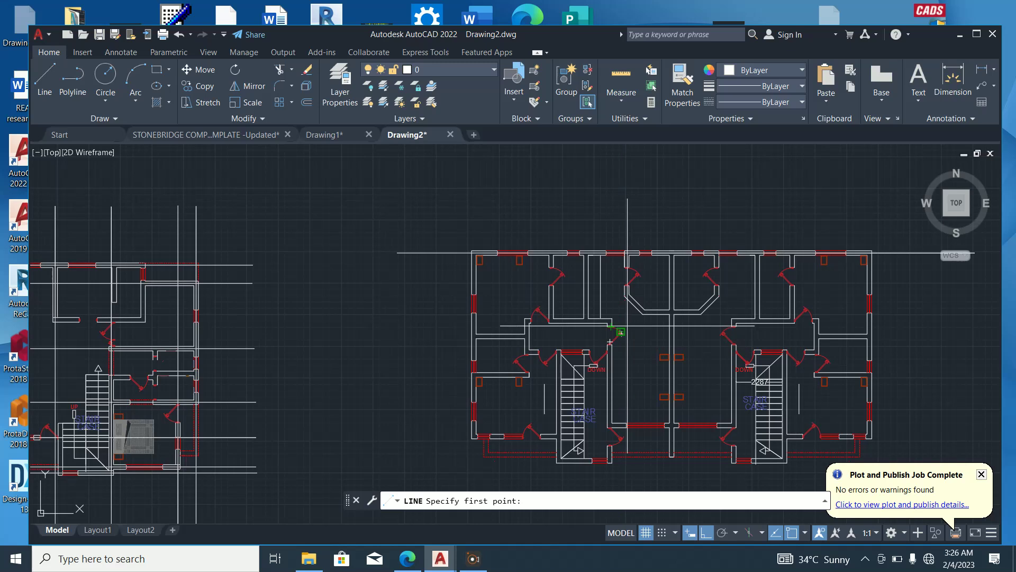
scroll(624, 326, "up", 3)
key("Escape")
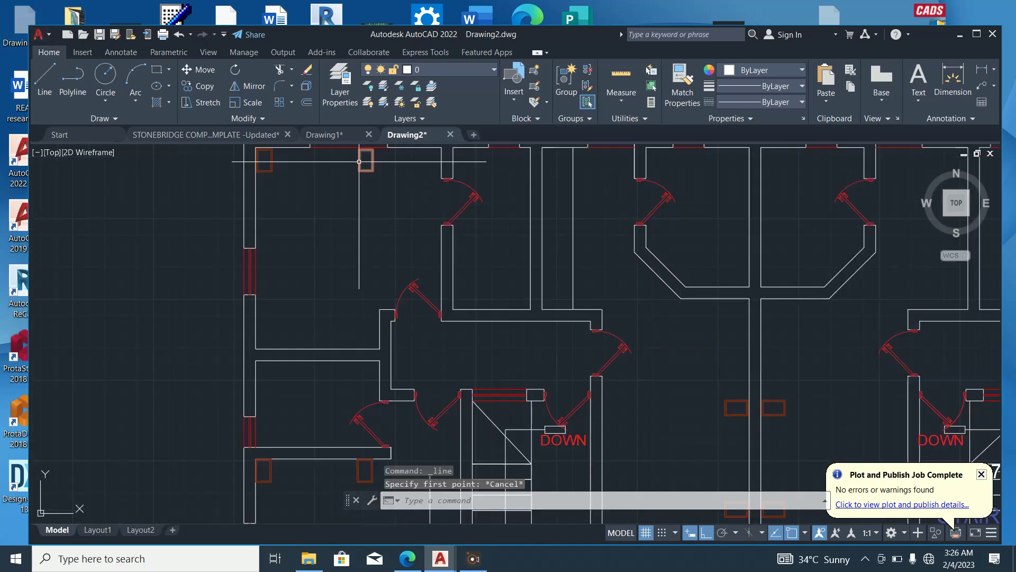
key("Return")
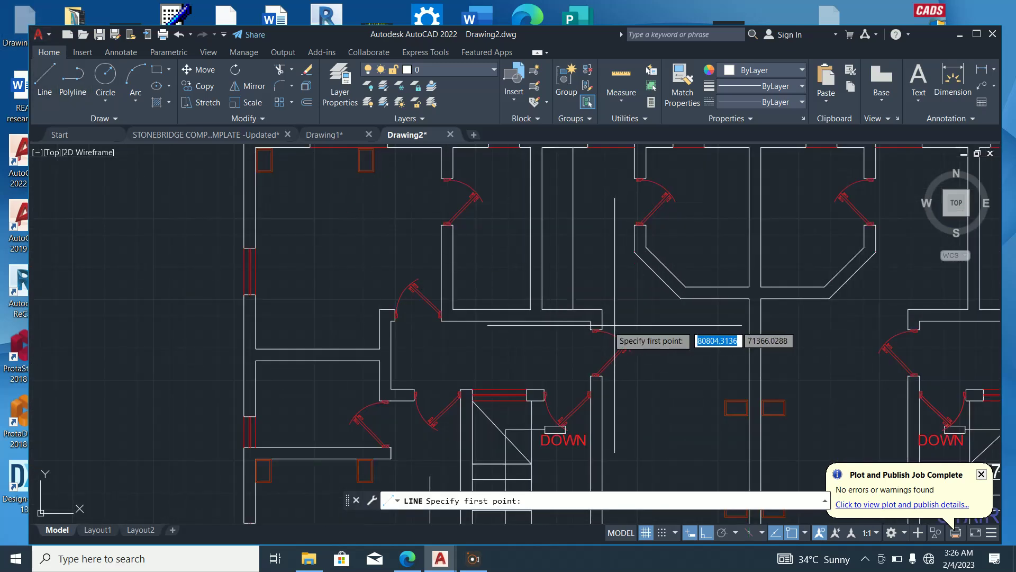
scroll(596, 328, "up", 3)
left_click(574, 314)
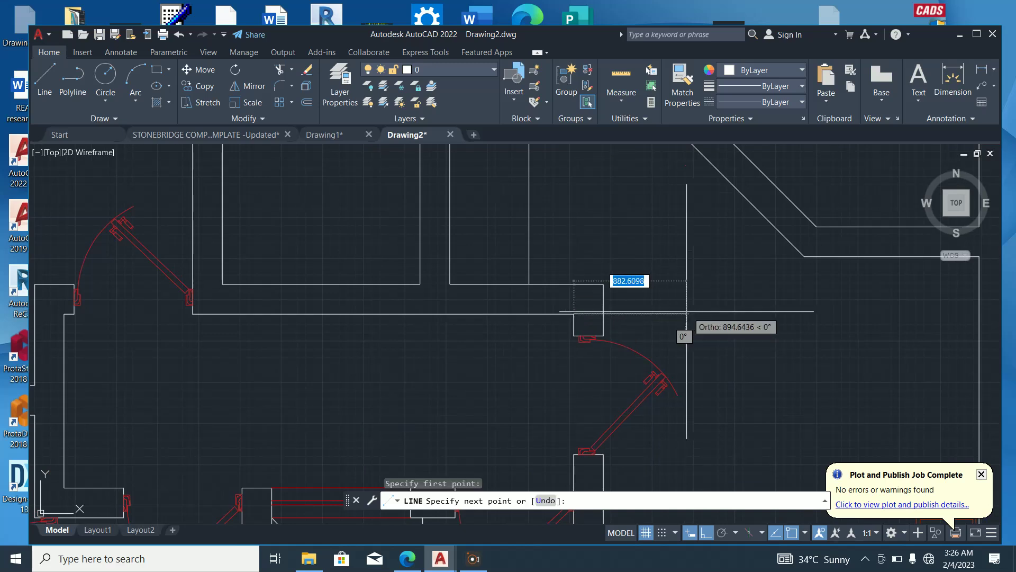
left_click(683, 314)
key("Escape")
key("Return")
left_click_drag(631, 321, 625, 290)
key("Escape")
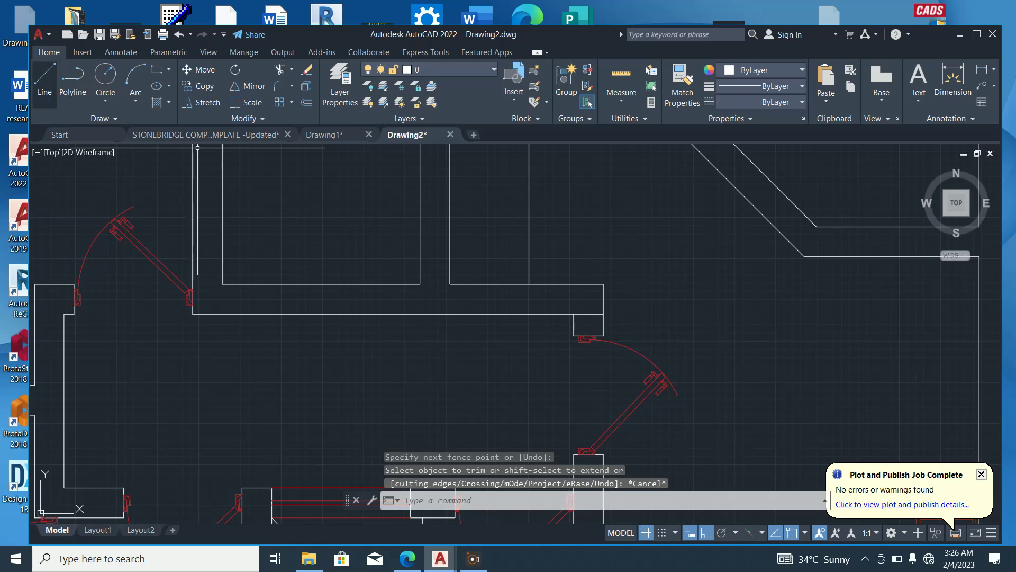
left_click(44, 80)
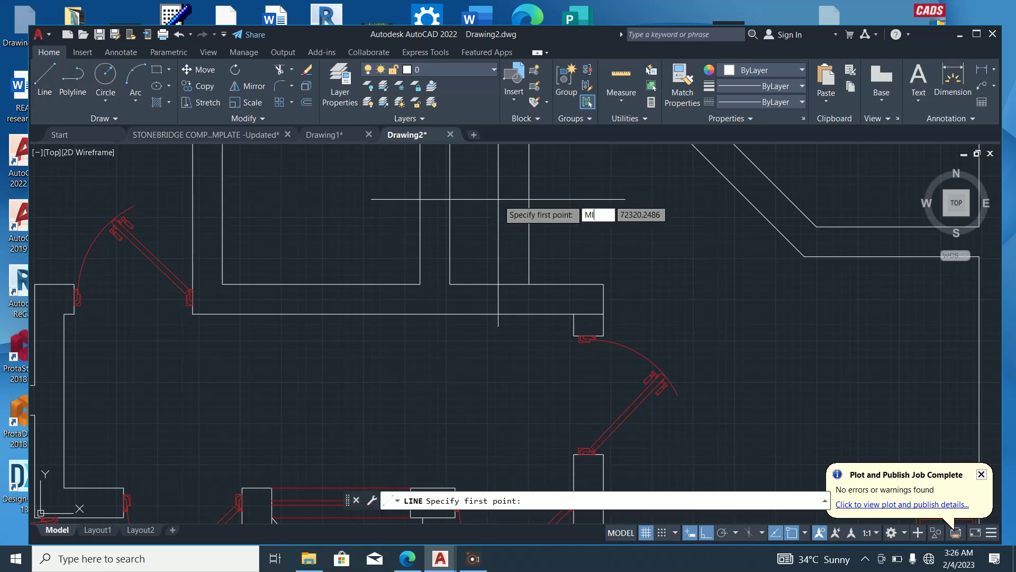
key("Return")
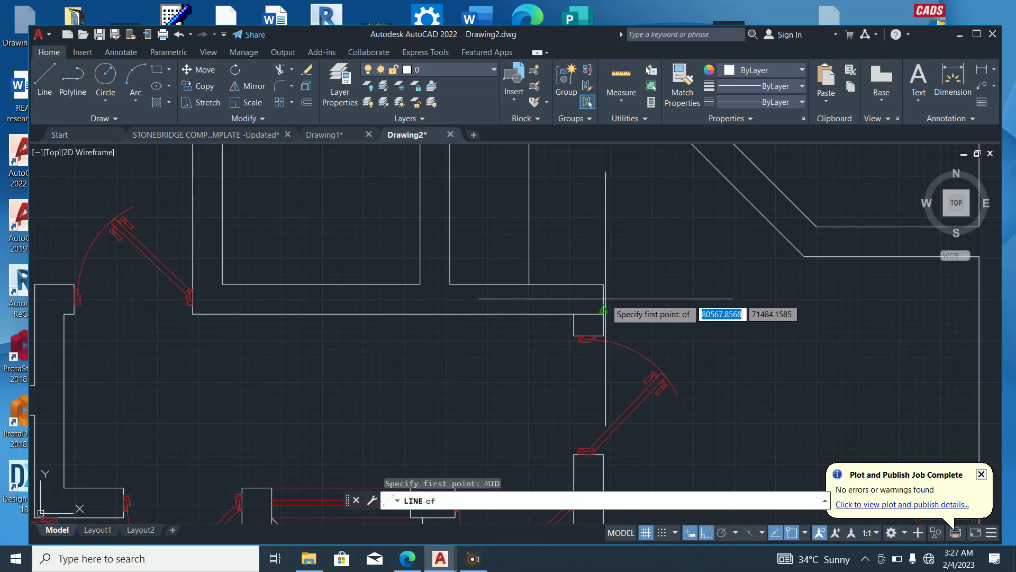
key("Escape")
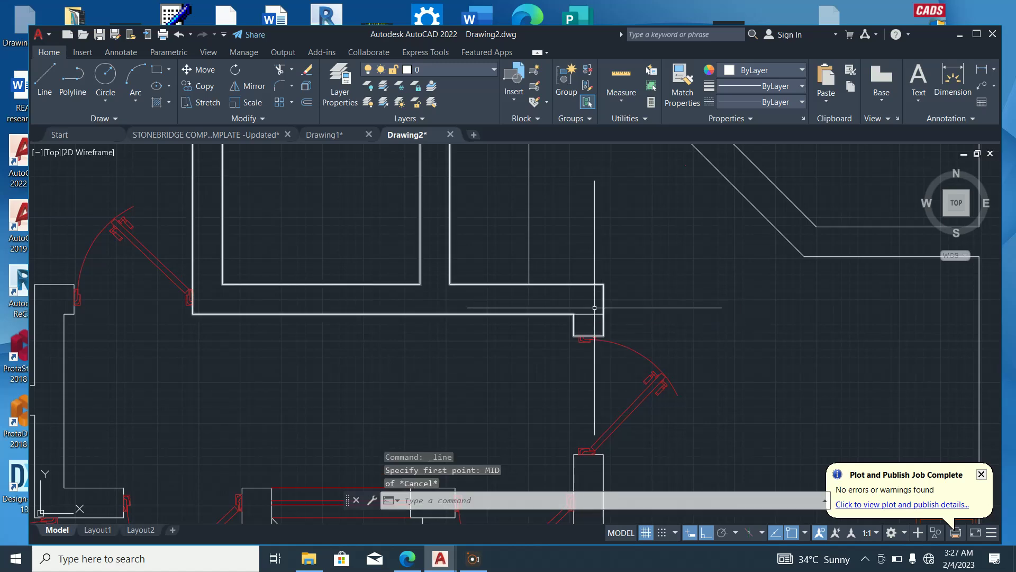
left_click(594, 314)
key("Escape")
Explode the wall outline polyline by that corner together with all similar objects in the drawing
left_click(545, 326)
left_click(450, 289)
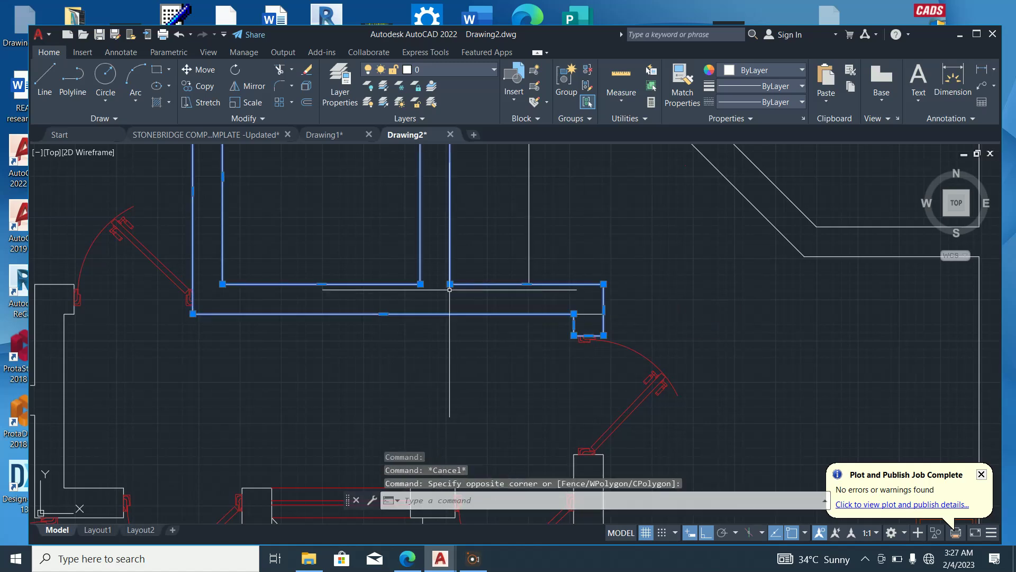
right_click(613, 223)
left_click(643, 425)
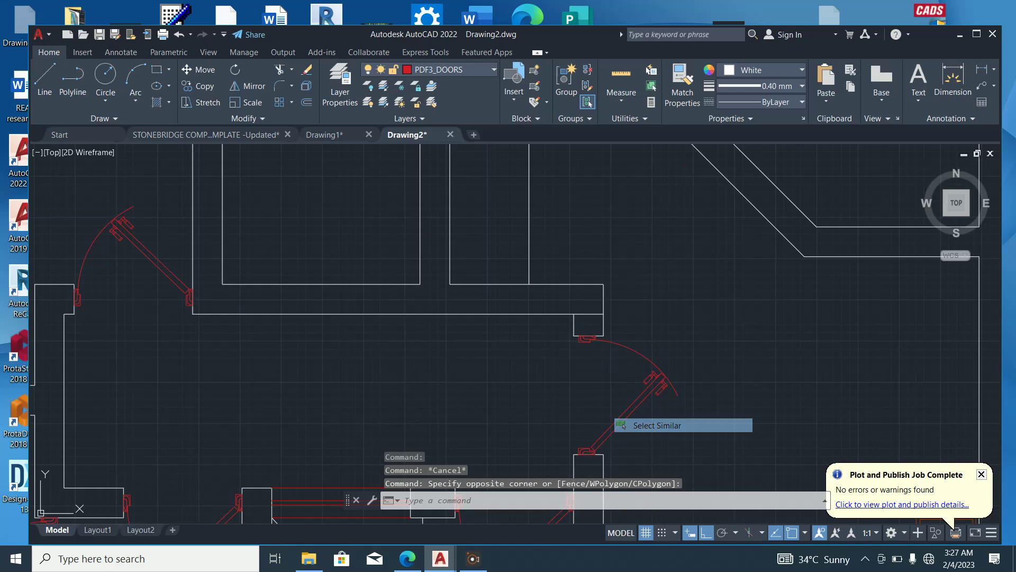
left_click(306, 86)
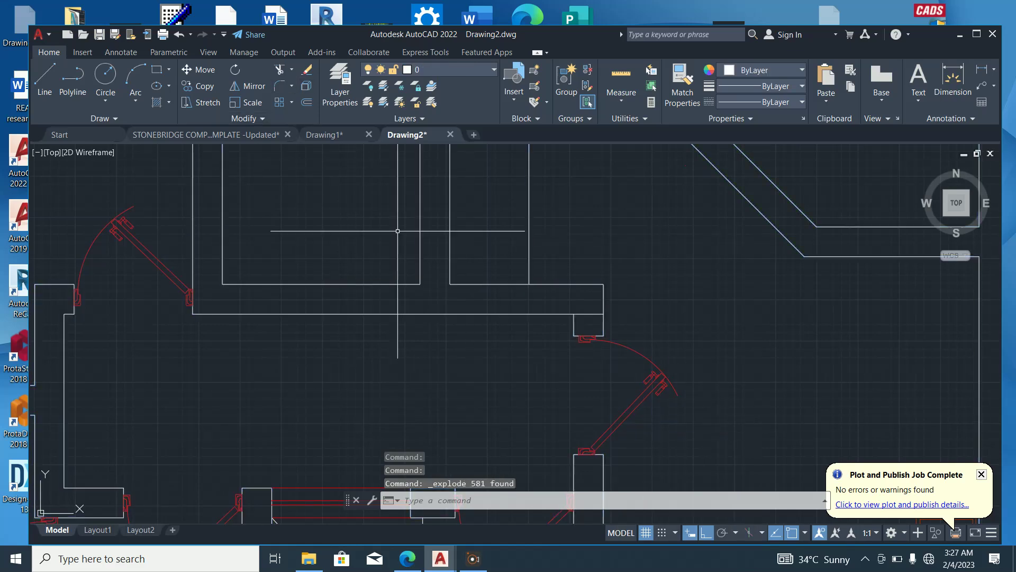
key("Escape")
Draw a short vertical line across the wall thickness from the room's lower-left inside corner, and trim the part extending below the wall
scroll(457, 320, "down", 2)
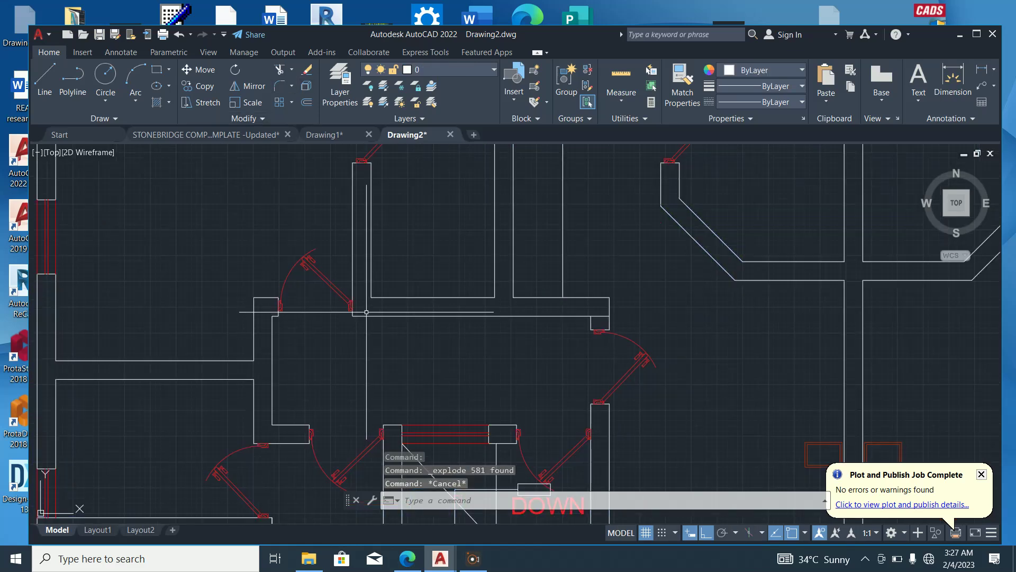
scroll(366, 312, "up", 2)
left_click(45, 77)
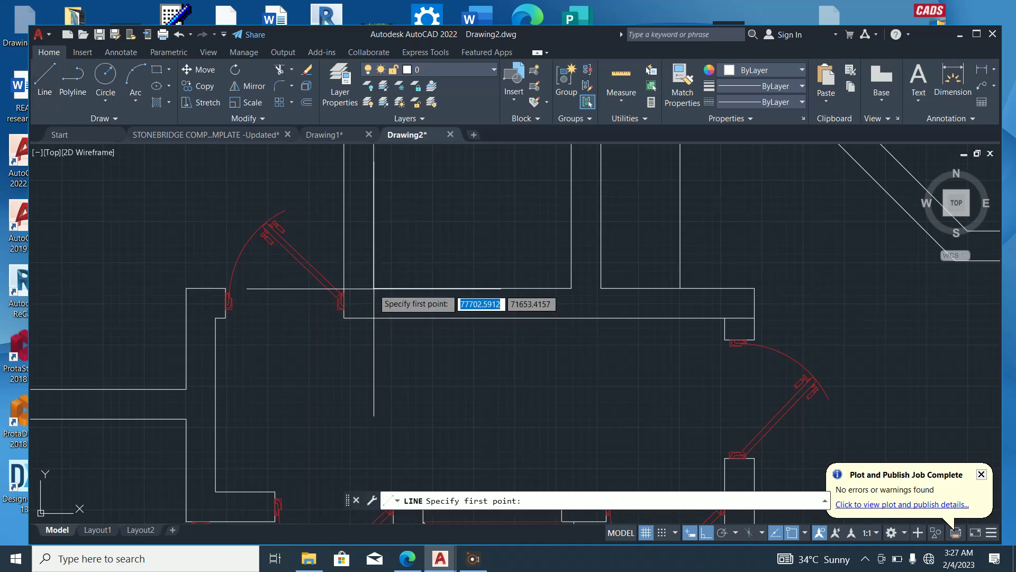
left_click(373, 289)
left_click(374, 352)
key("Escape")
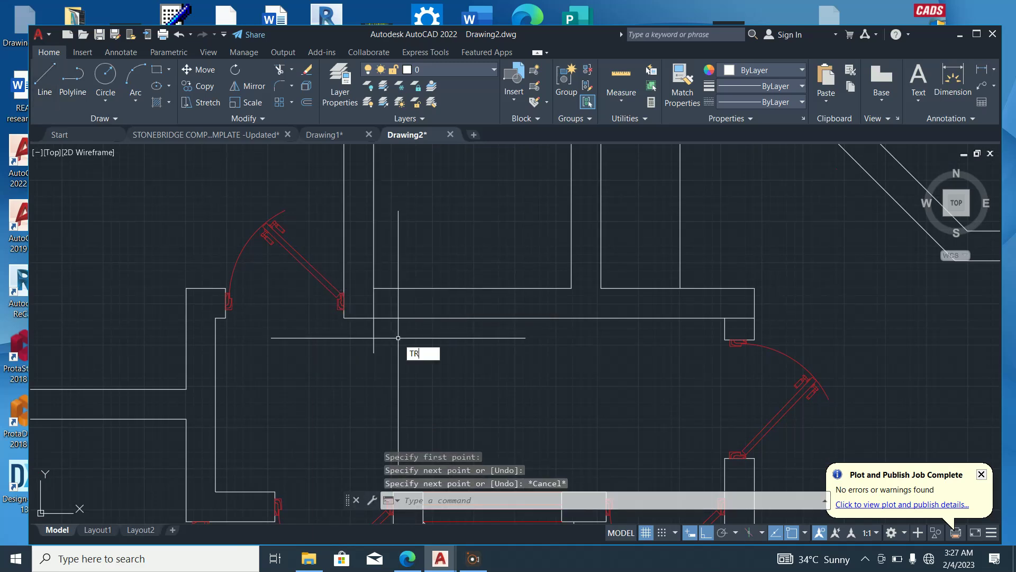
key("Return")
left_click(396, 336)
left_click(356, 333)
key("Escape")
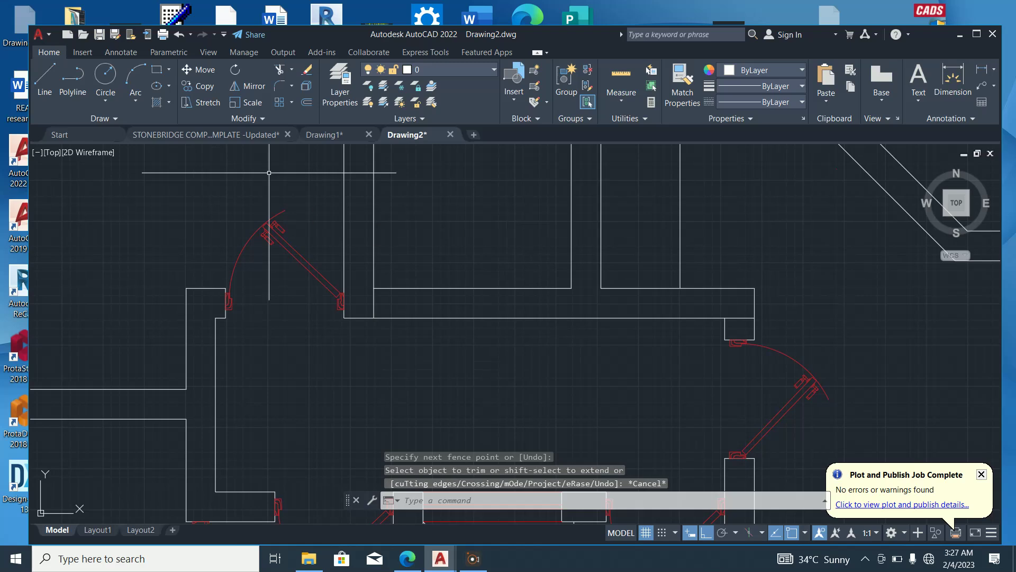
Draw a horizontal grid line about 28,400 units long through the short vertical line's midpoint, extending past both sides of the second floor plan
left_click(44, 79)
type("M")
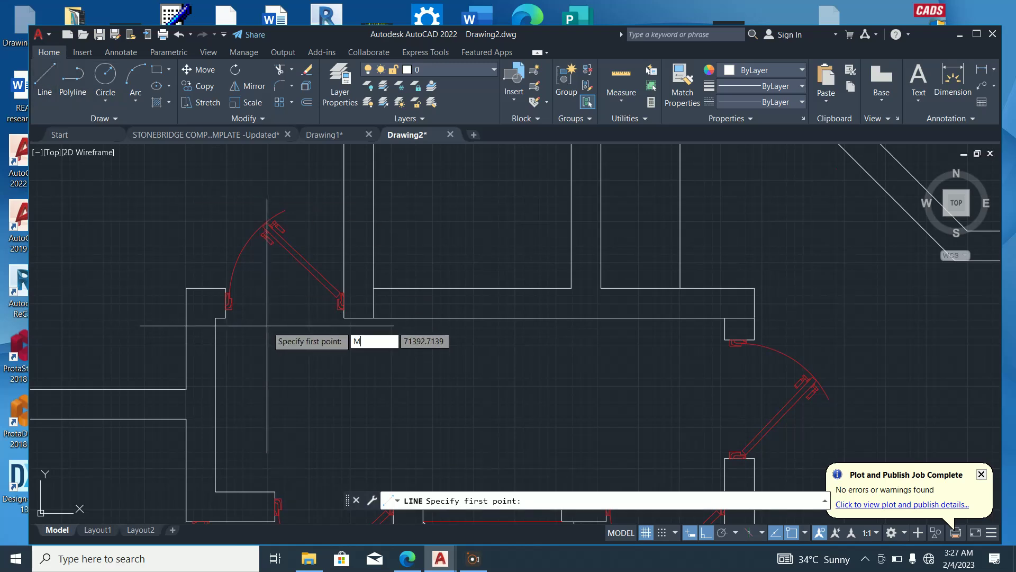
type("ID")
key("Return")
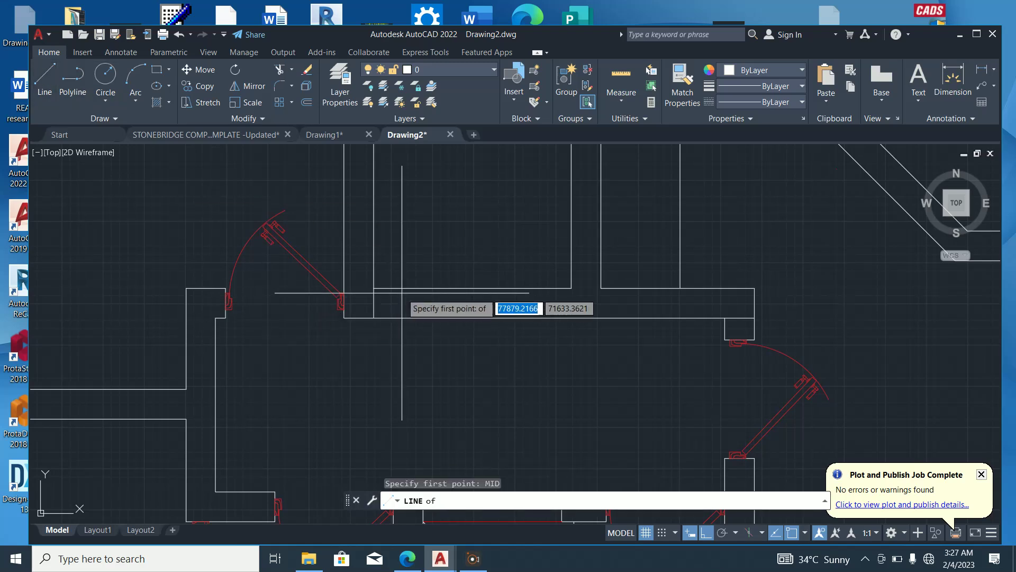
left_click(373, 302)
scroll(508, 323, "down", 5)
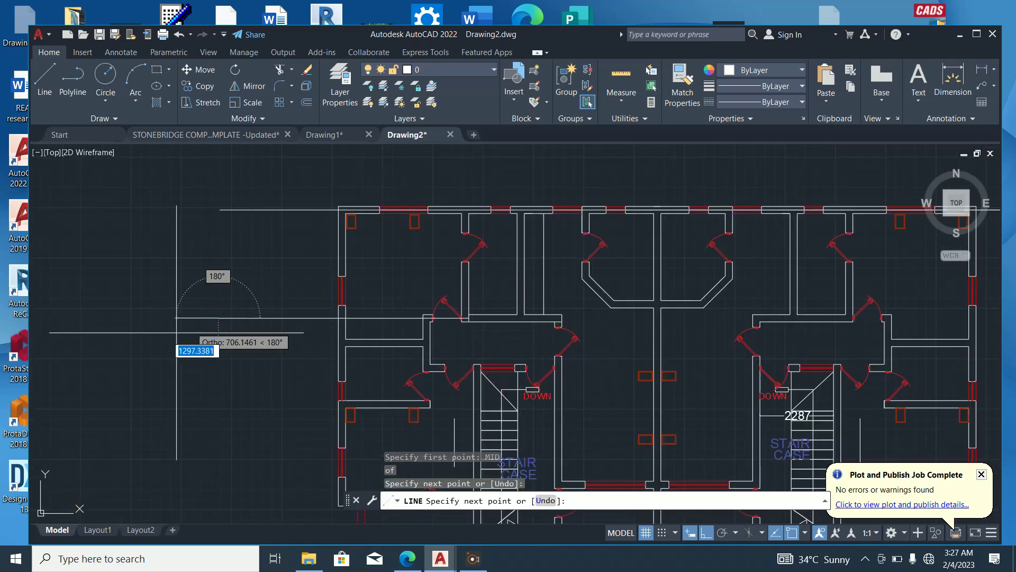
scroll(175, 339, "down", 4)
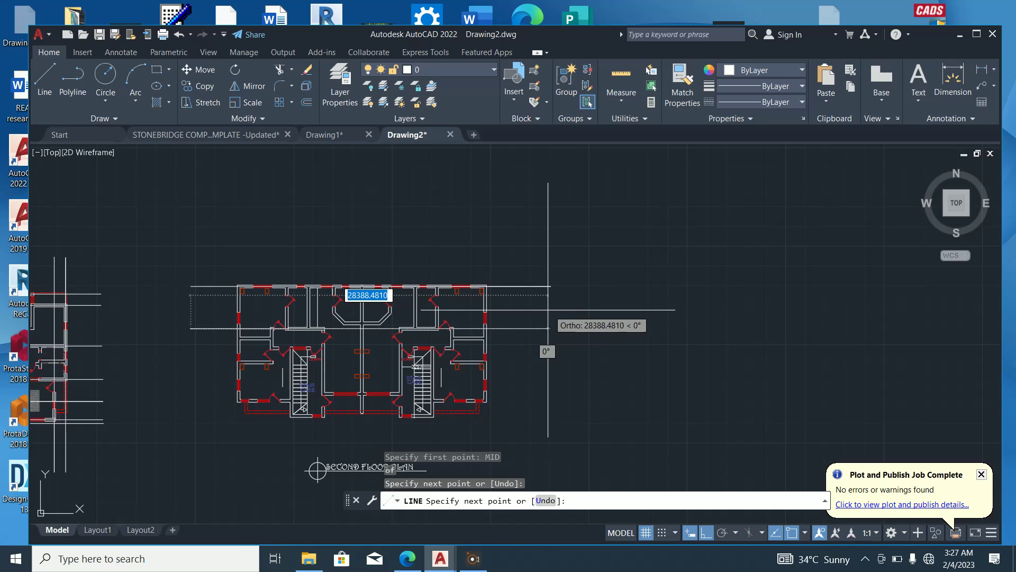
left_click(550, 306)
key("Escape")
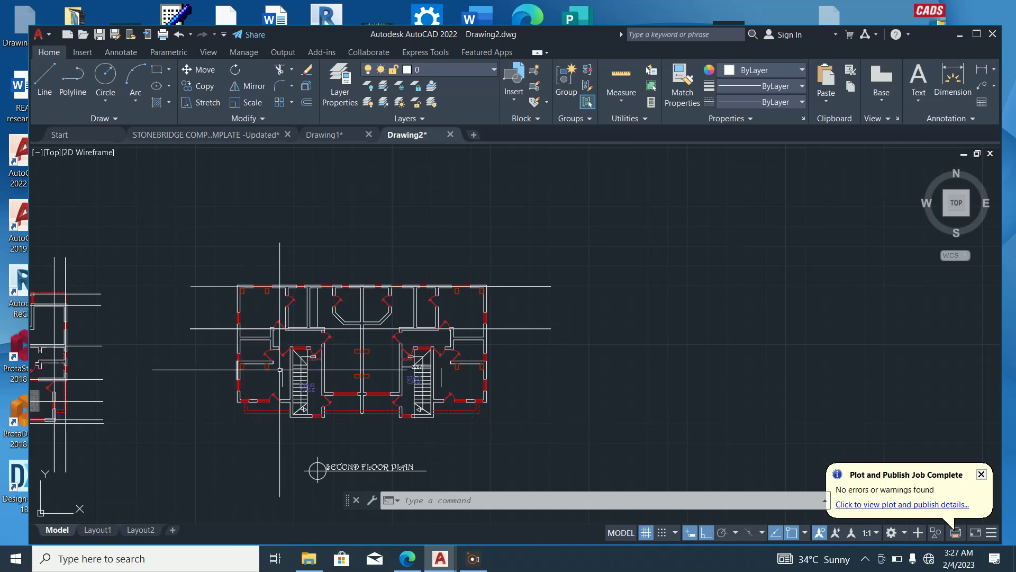
Draw a short vertical line closing the junction between the left outer wall and the horizontal partition wall below the new grid line
scroll(194, 345, "up", 4)
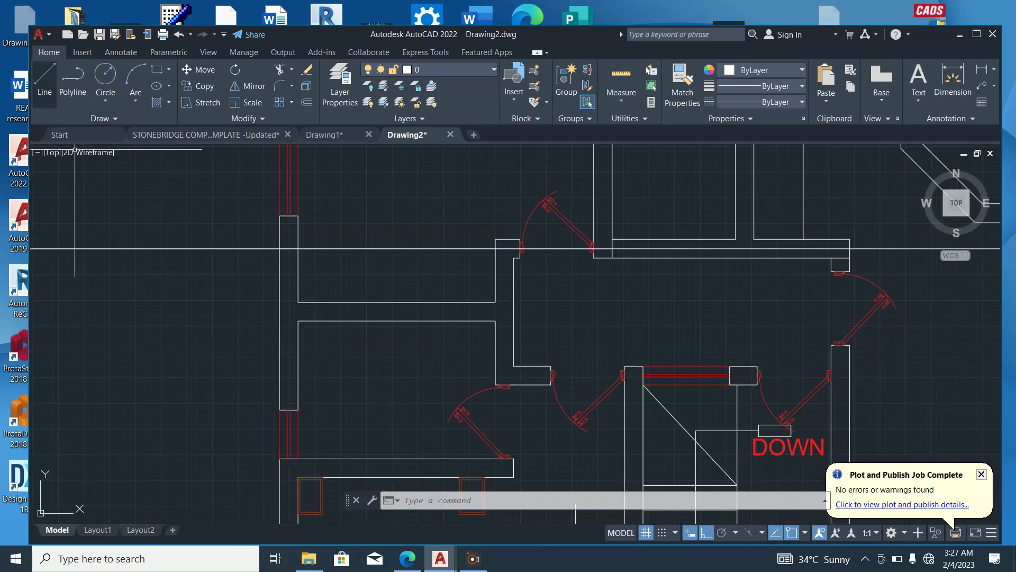
left_click(44, 80)
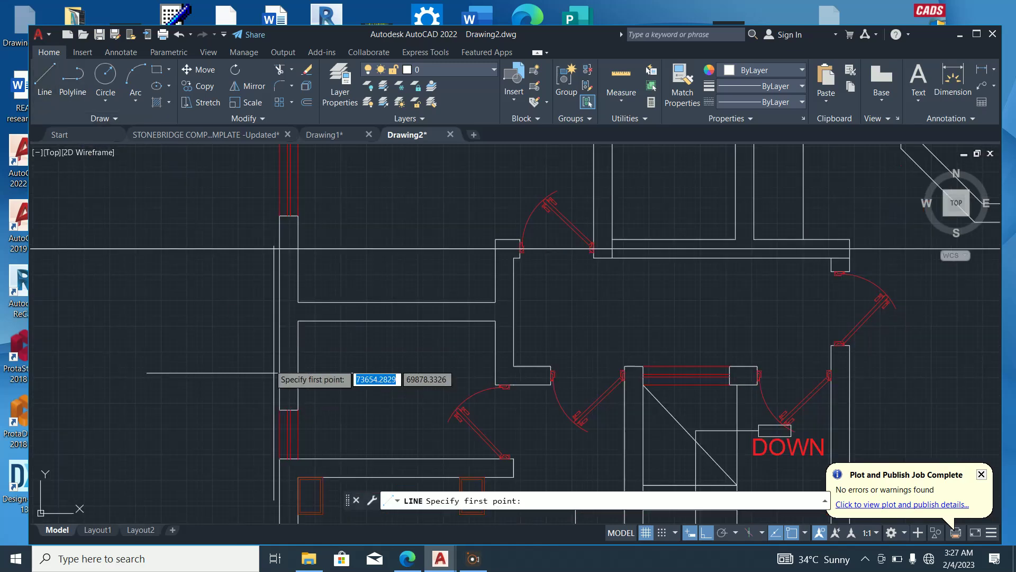
left_click(298, 301)
key("Escape")
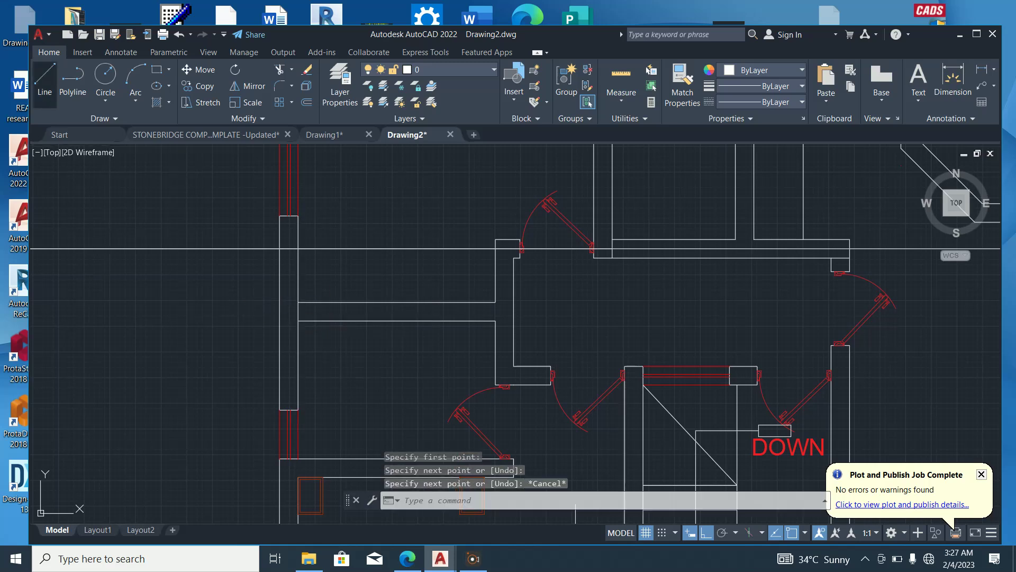
Draw a horizontal grid line through the midpoint of the short line closing the left wall junction, extending past both sides of the second floor plan
key("Return")
type("MI")
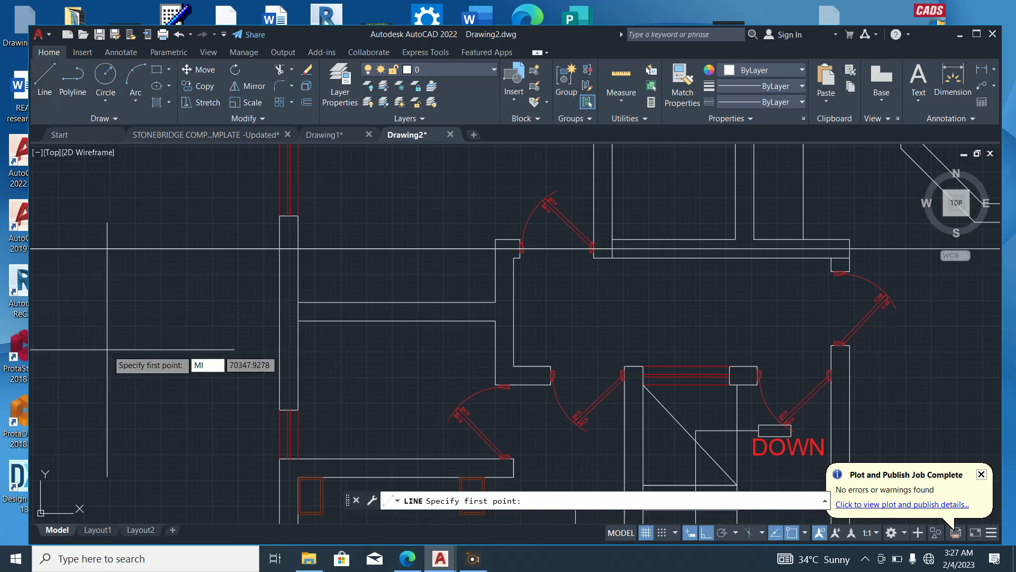
type("D")
key("Return")
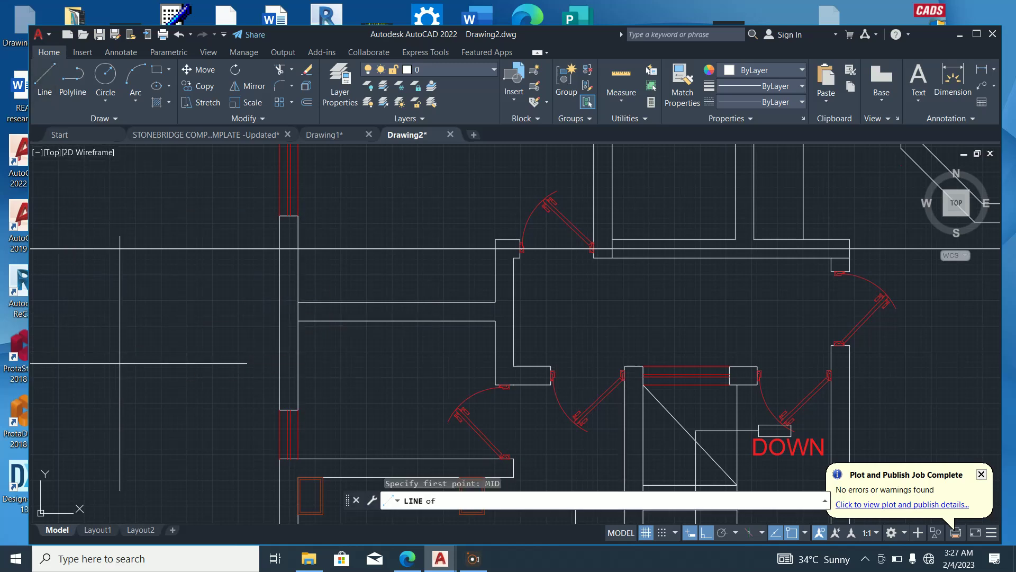
left_click(298, 312)
scroll(511, 316, "down", 4)
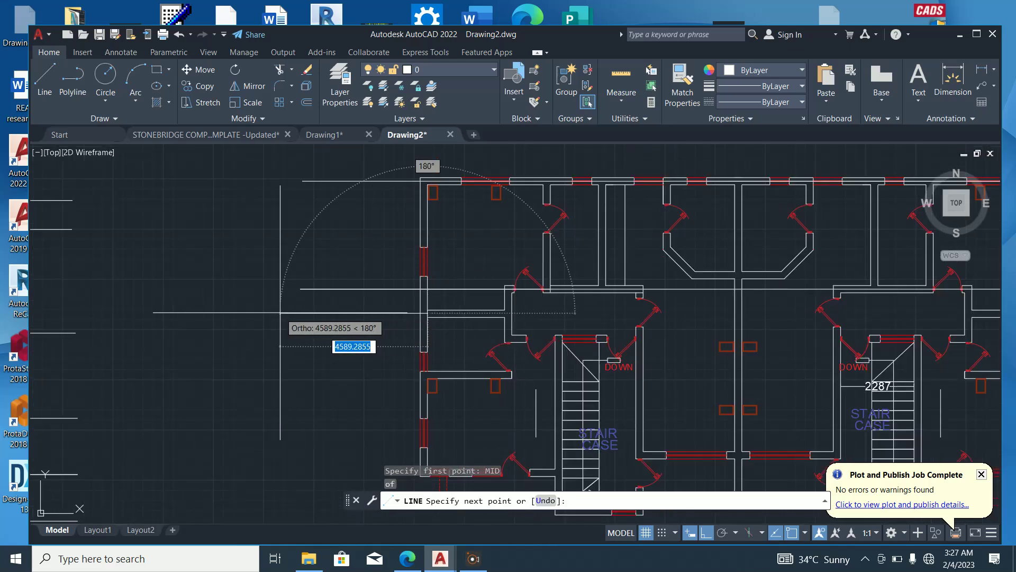
scroll(275, 318, "down", 5)
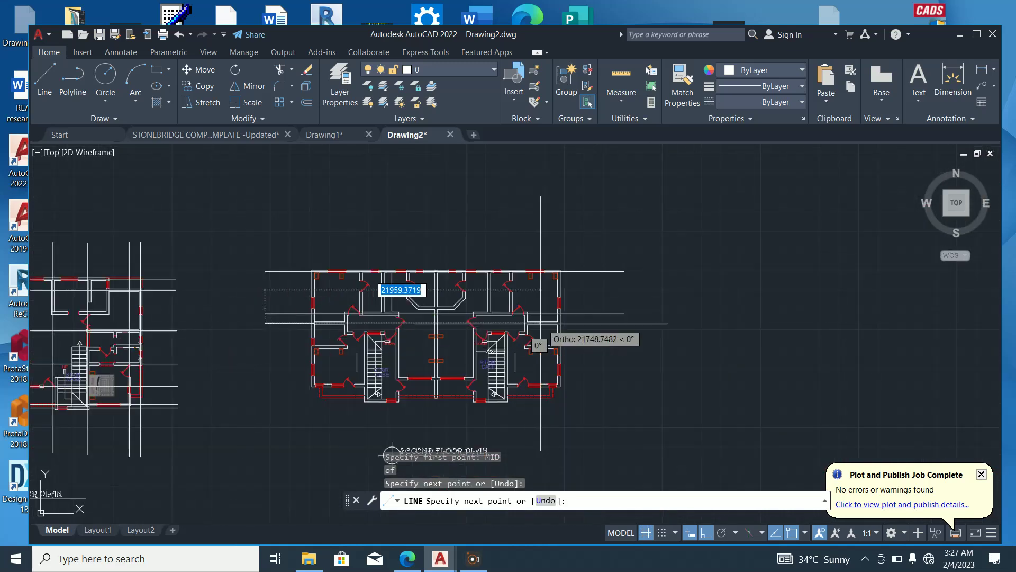
double_click(627, 321)
key("Escape")
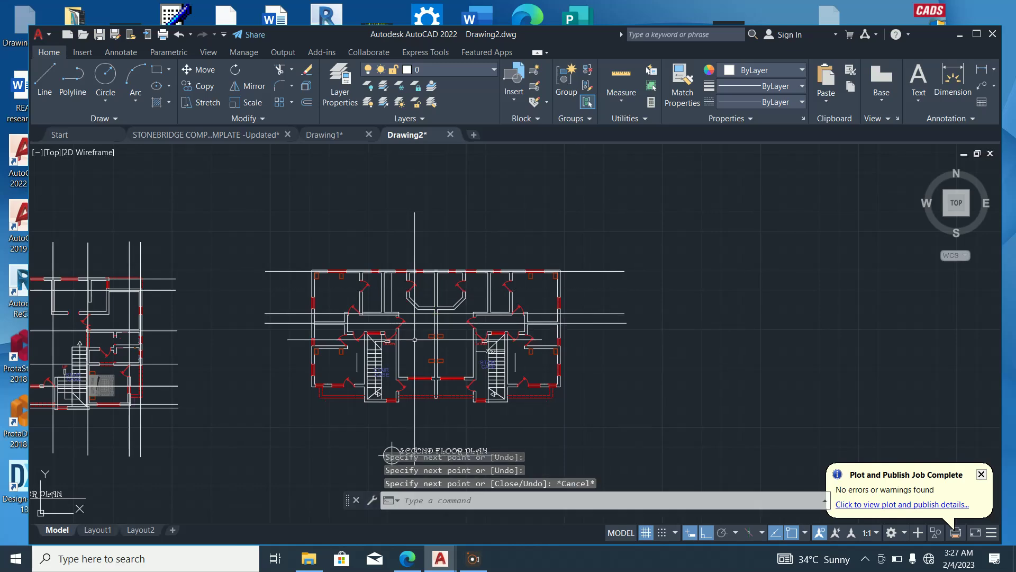
Draw a horizontal grid line about 28,800 units long through the midpoint of the next lower left partition's free end, past both sides of the plan
scroll(321, 343, "up", 2)
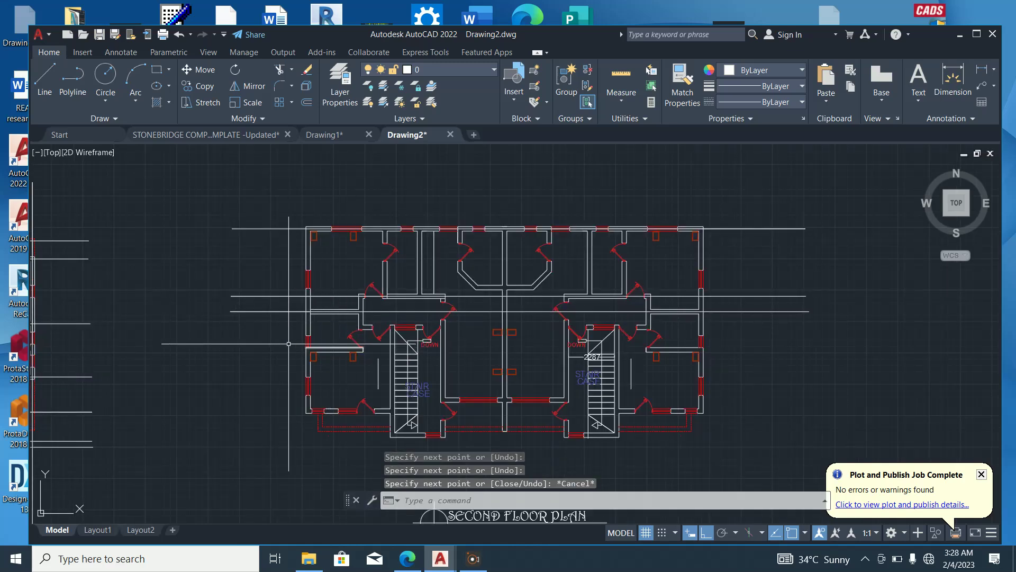
type("l")
key("Return")
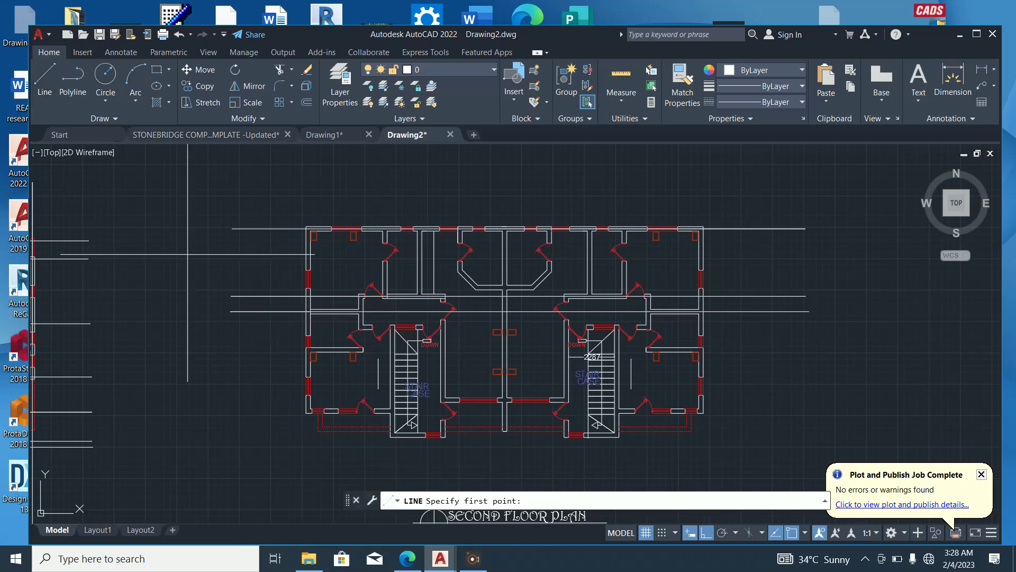
scroll(362, 352, "up", 4)
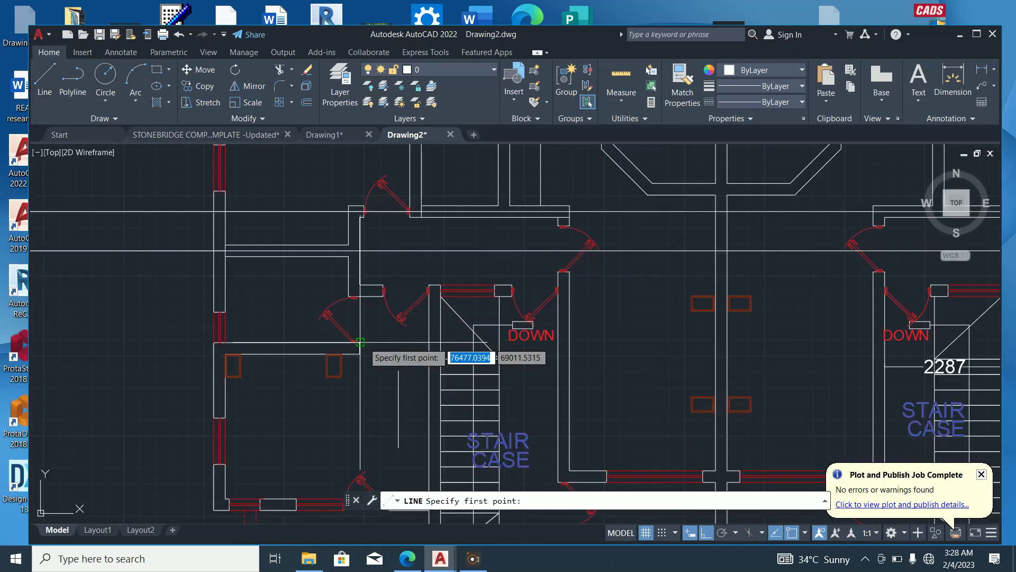
type("M")
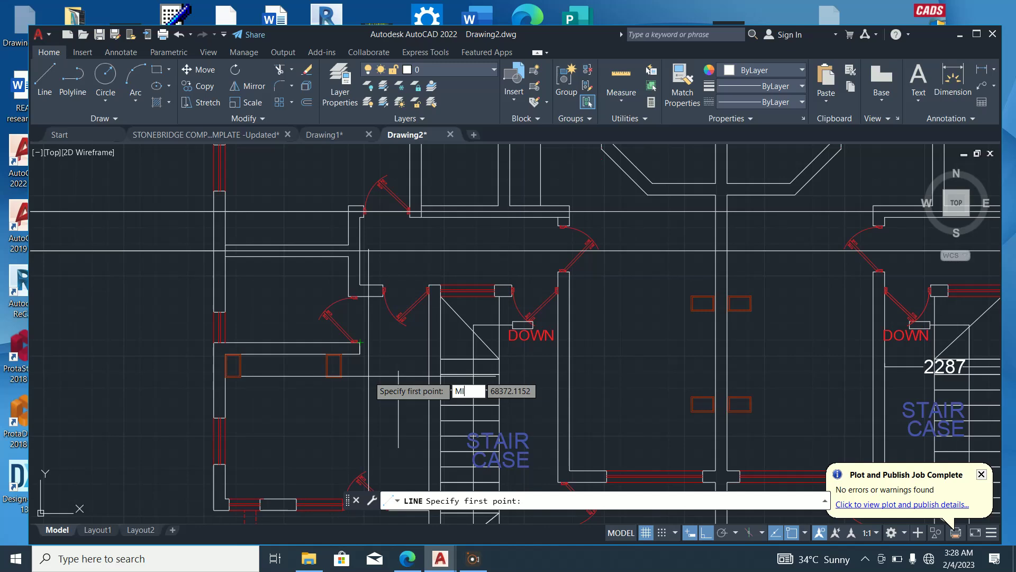
type("ID")
key("Return")
scroll(362, 350, "up", 6)
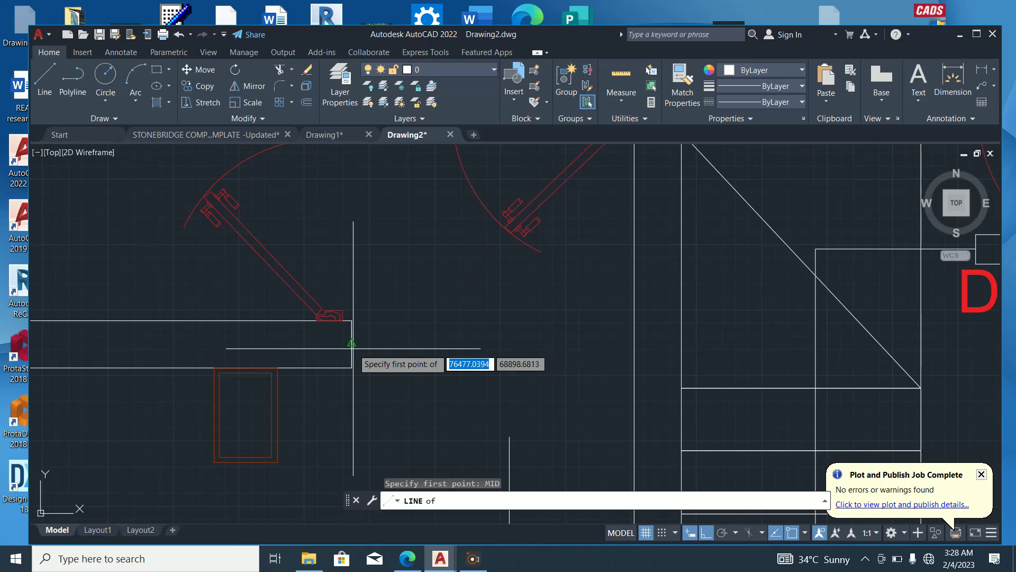
left_click(351, 343)
scroll(408, 318, "down", 6)
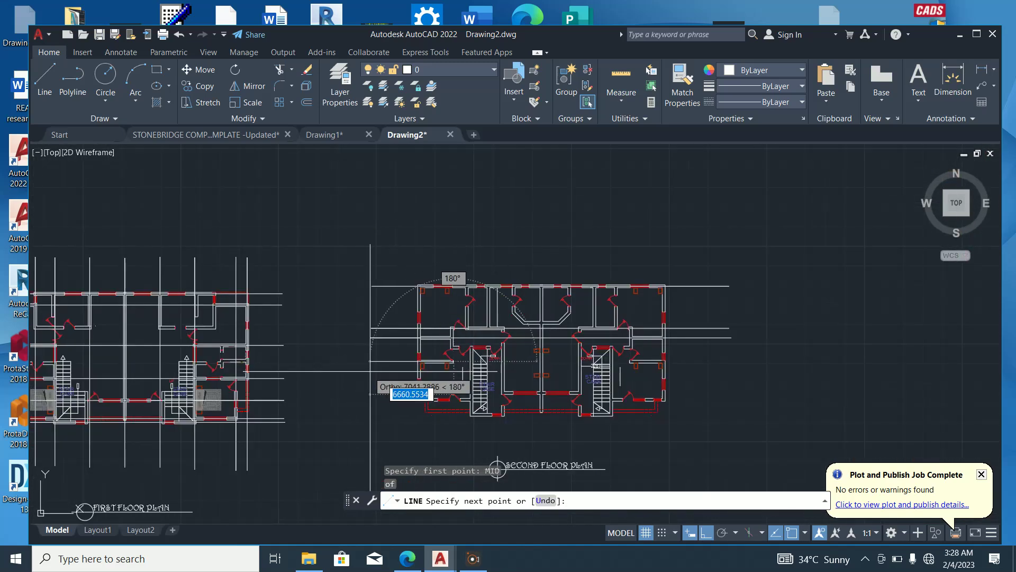
scroll(369, 369, "up", 3)
left_click(371, 369)
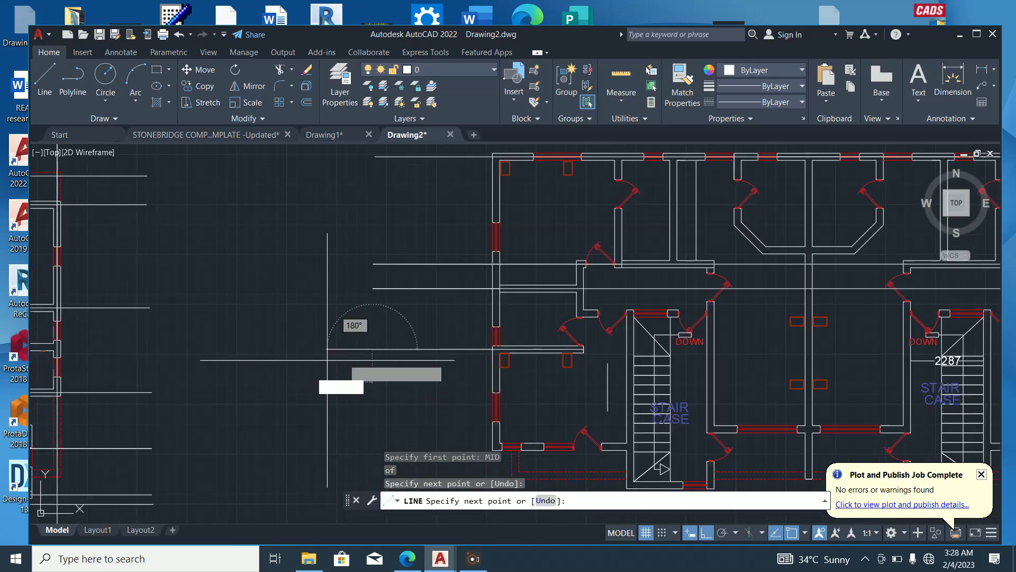
scroll(470, 370, "down", 6)
scroll(570, 369, "up", 3)
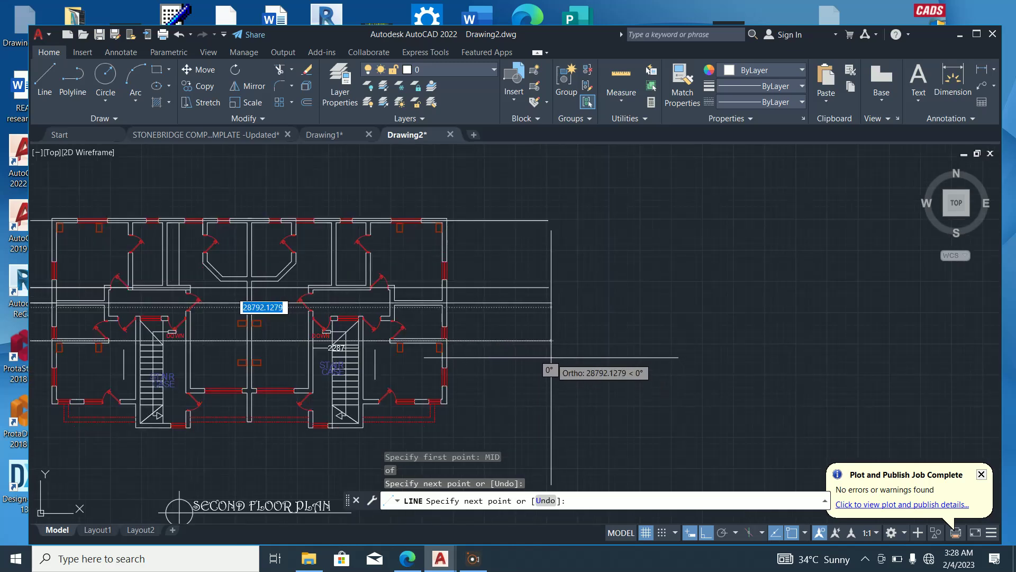
left_click(552, 358)
key("Escape")
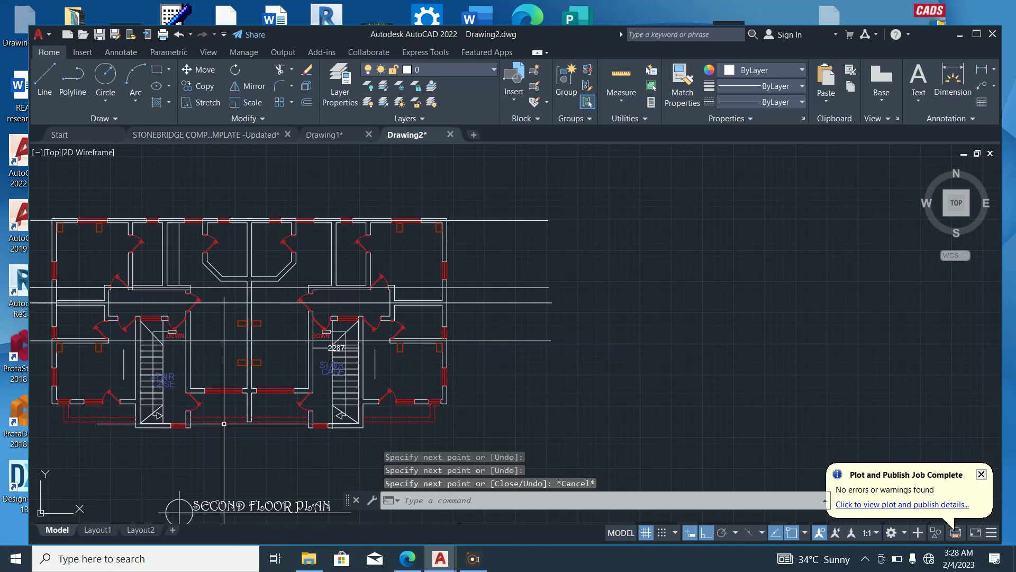
Draw a horizontal grid line through the midpoint of the wall end beside the central front window, extending past both sides of the second floor plan
middle_click_drag(235, 435, 394, 415)
key("space")
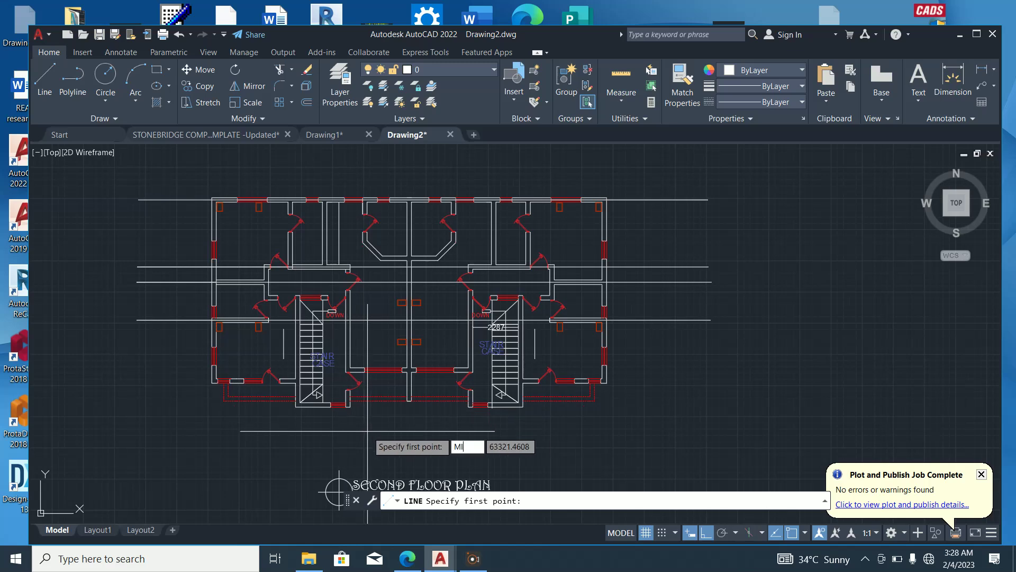
type("MID")
key("Return")
scroll(367, 431, "up", 3)
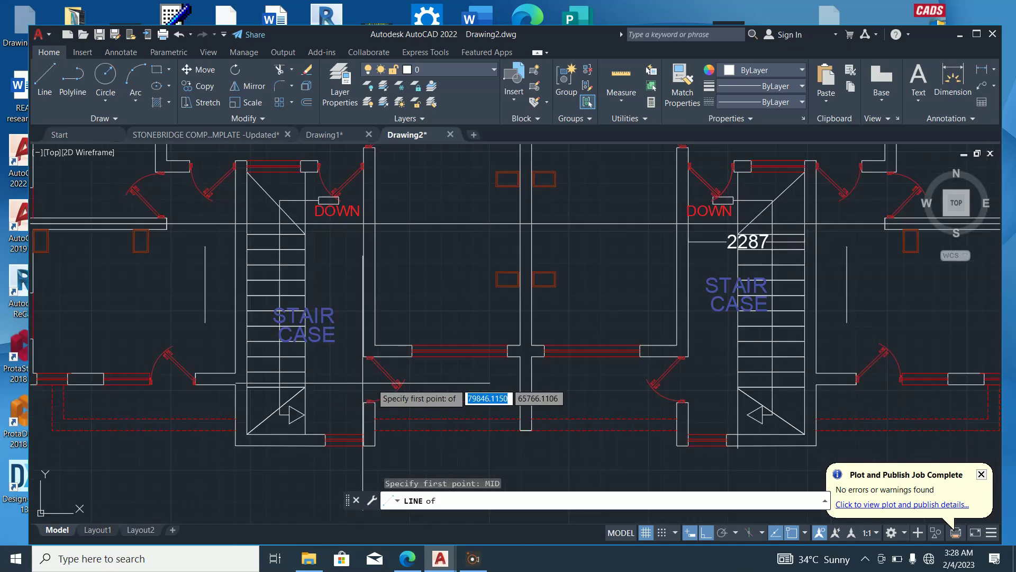
scroll(407, 352, "up", 2)
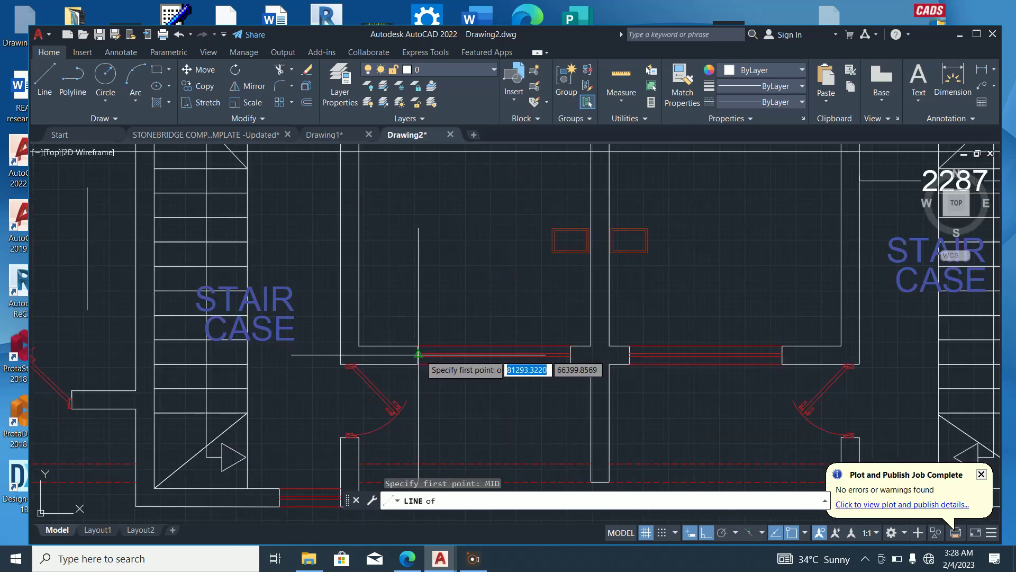
left_click(418, 353)
scroll(576, 367, "down", 5)
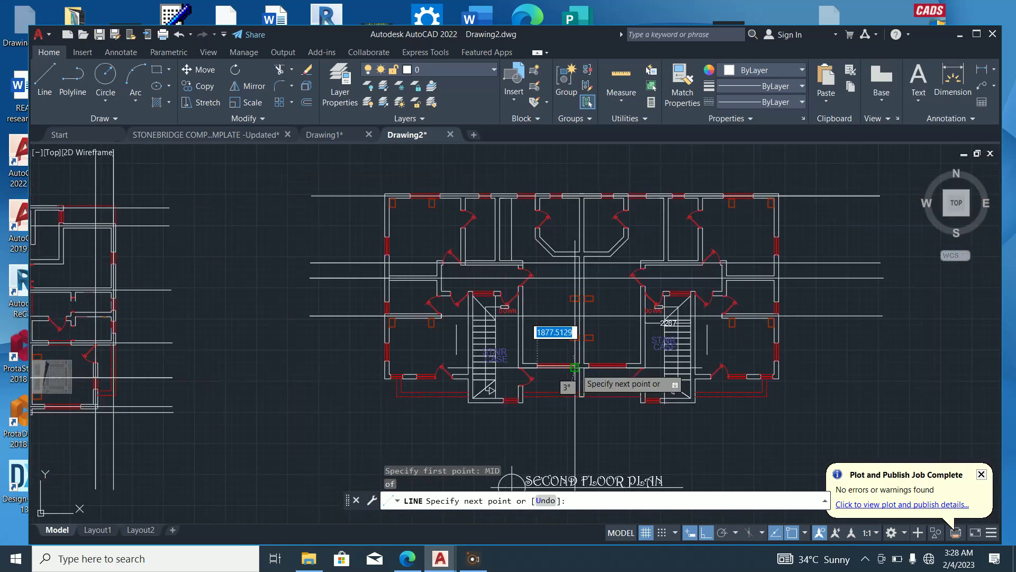
left_click(309, 356)
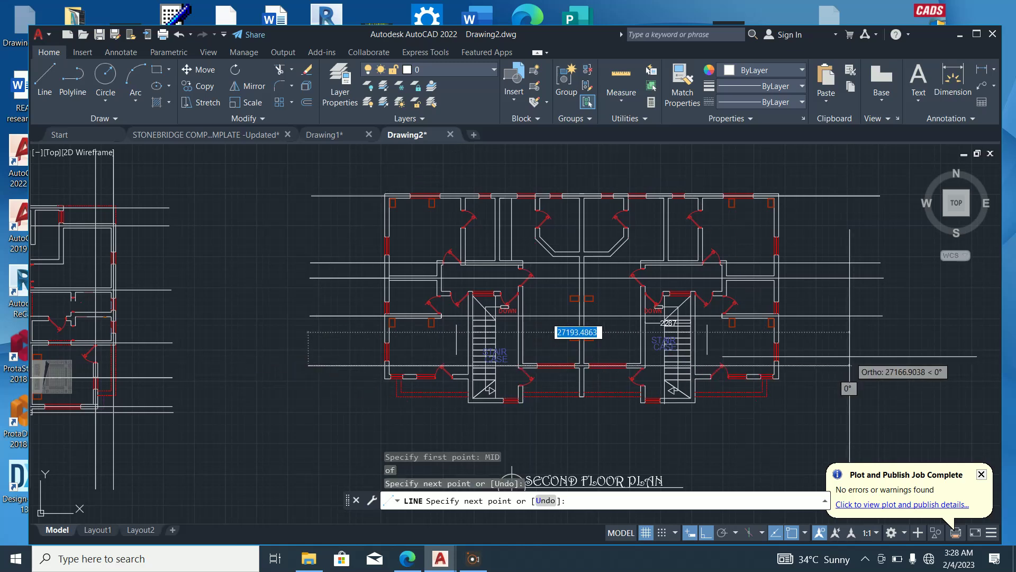
left_click(883, 358)
key("Escape")
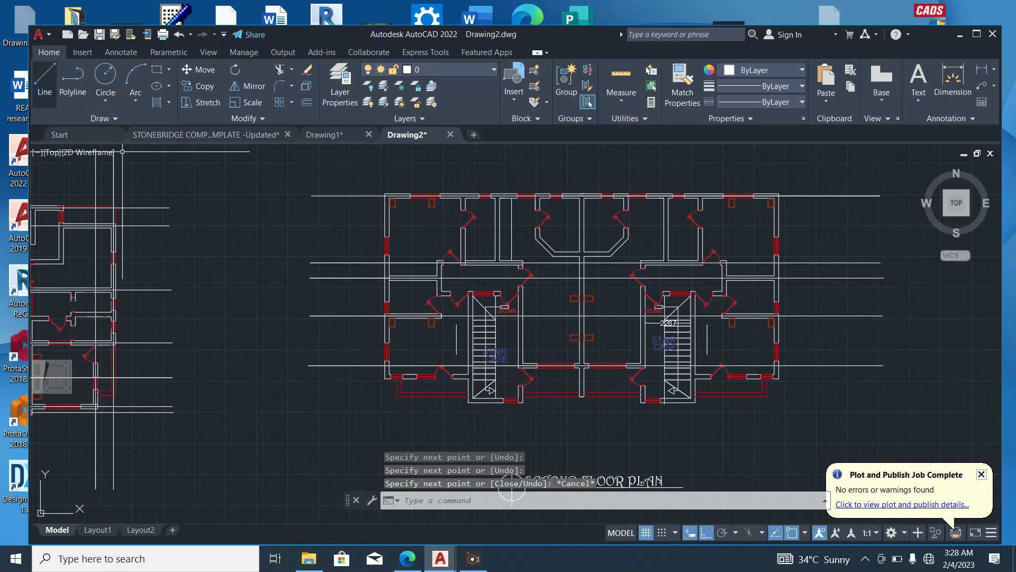
Draw a horizontal grid line through the thickness midpoint of the lower-left room's front wall, extending past both sides of the second floor plan
left_click(44, 79)
scroll(431, 371, "up", 4)
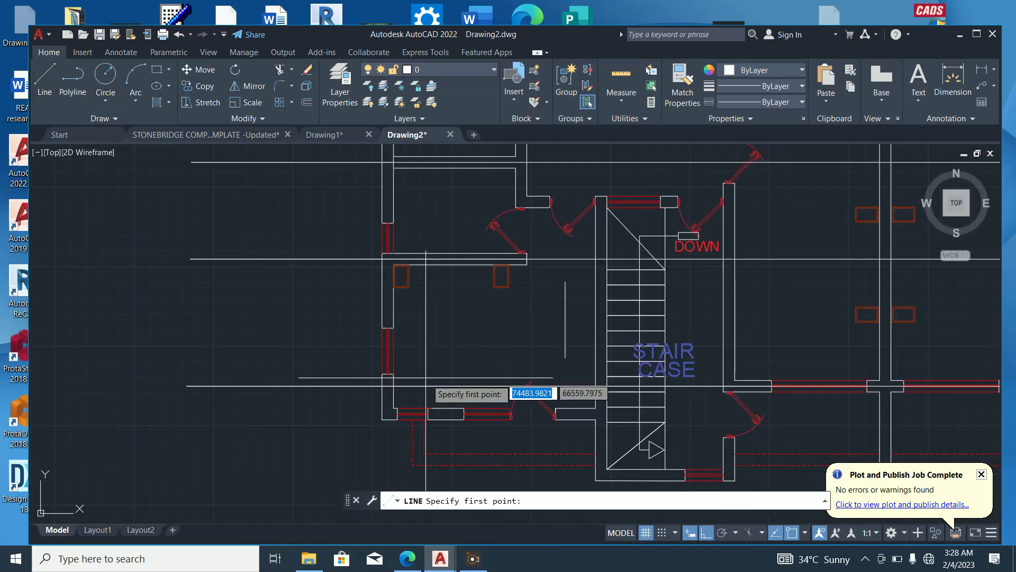
type("M")
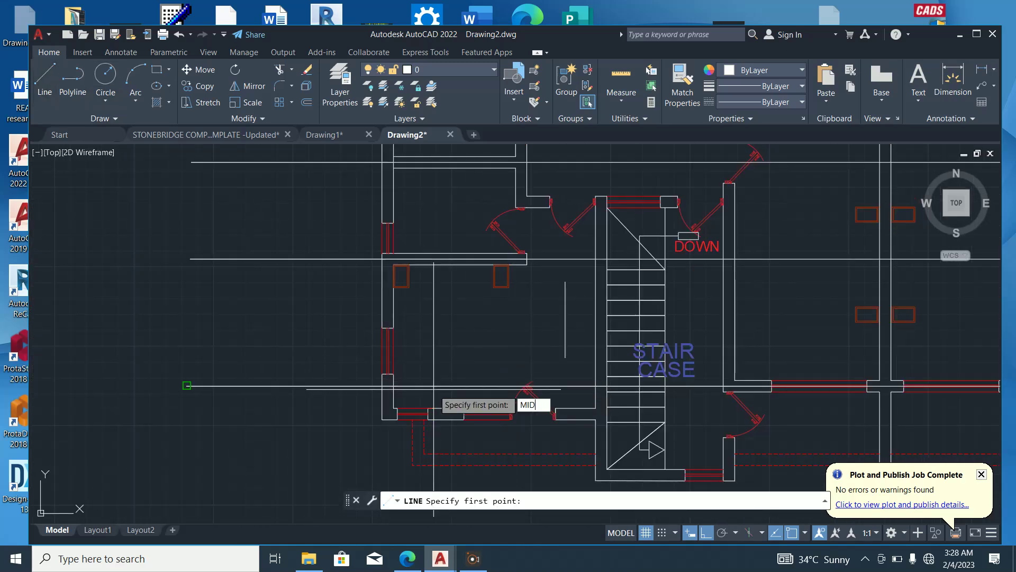
type("ID")
key("Return")
scroll(442, 421, "up", 4)
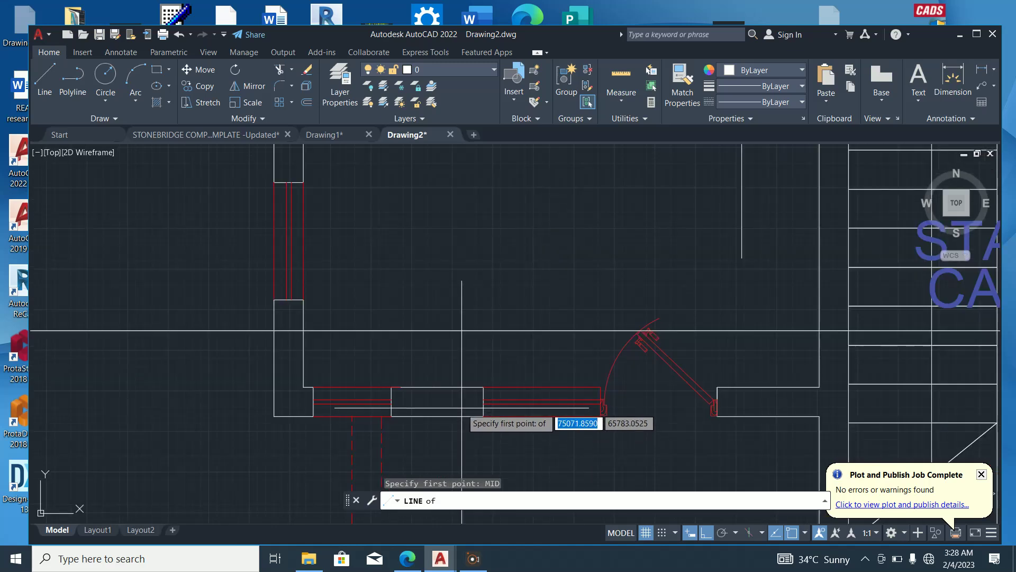
left_click(503, 403)
scroll(477, 400, "down", 5)
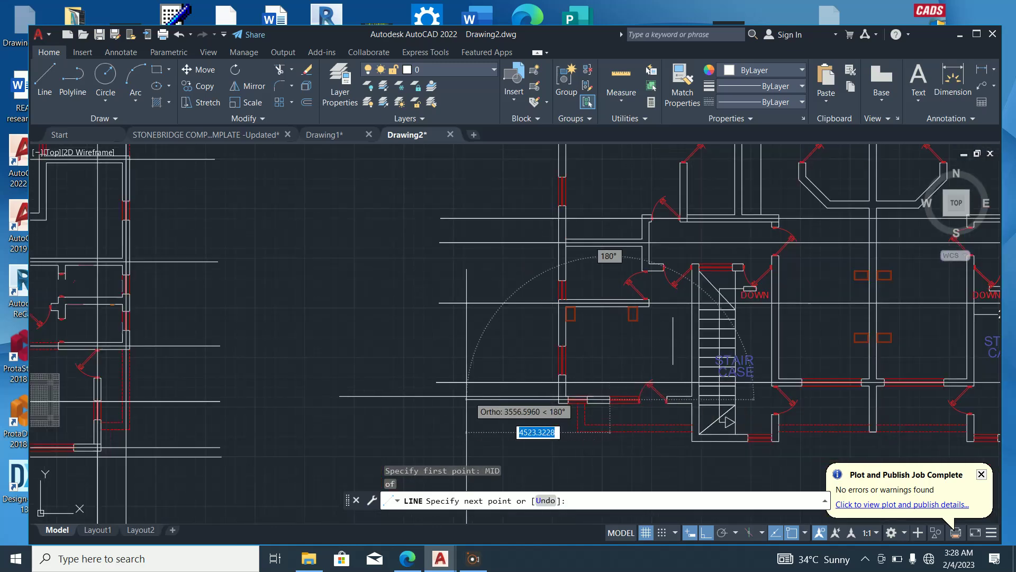
left_click(439, 397)
scroll(529, 391, "down", 3)
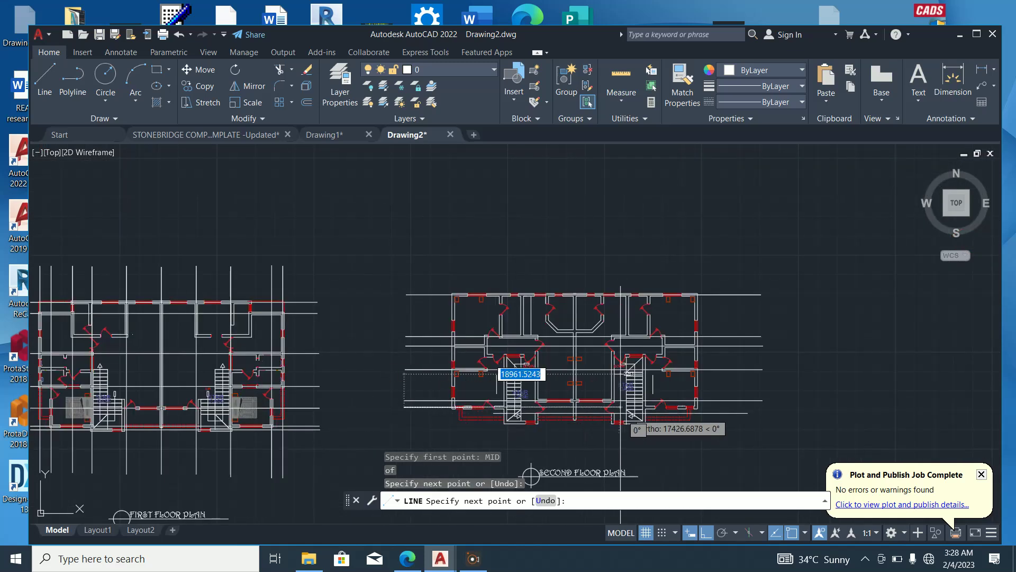
left_click(765, 414)
key("Escape")
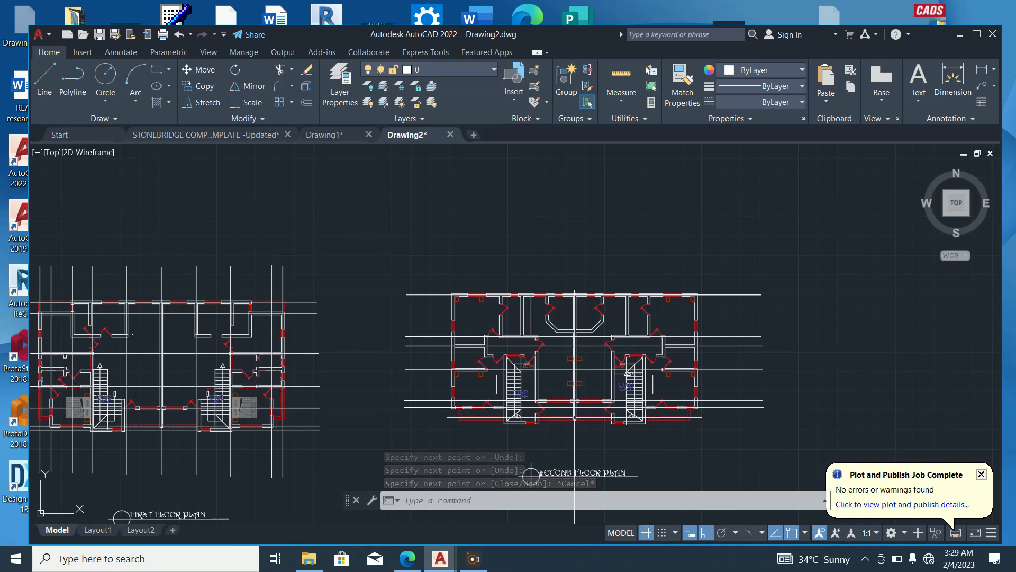
scroll(593, 419, "up", 2)
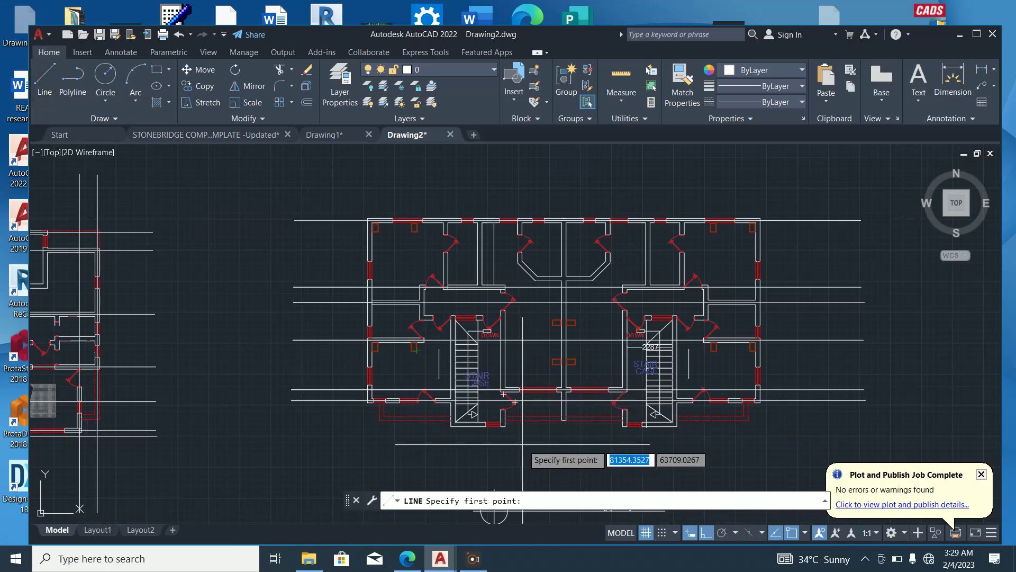
scroll(567, 441, "up", 4)
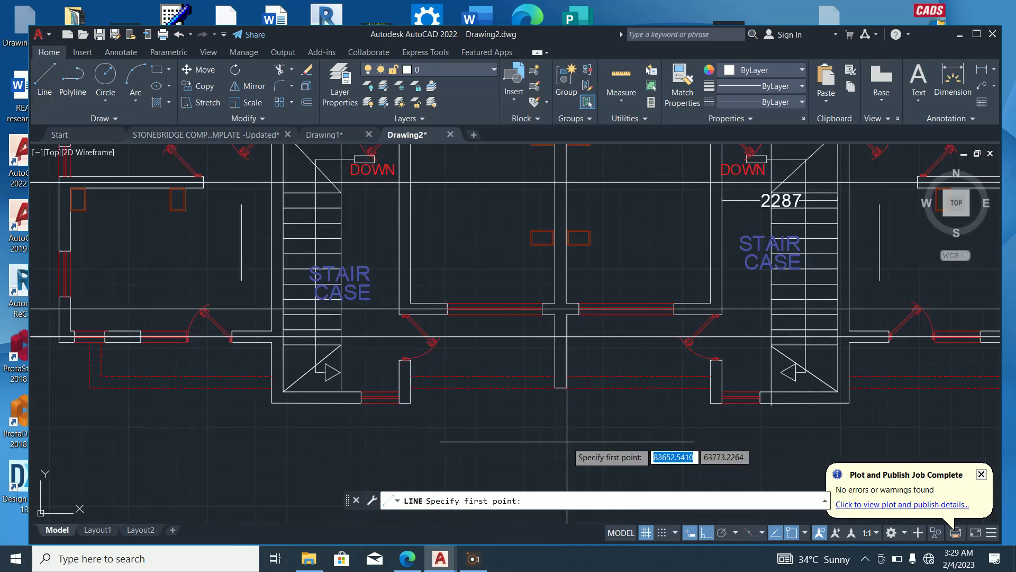
key("Return")
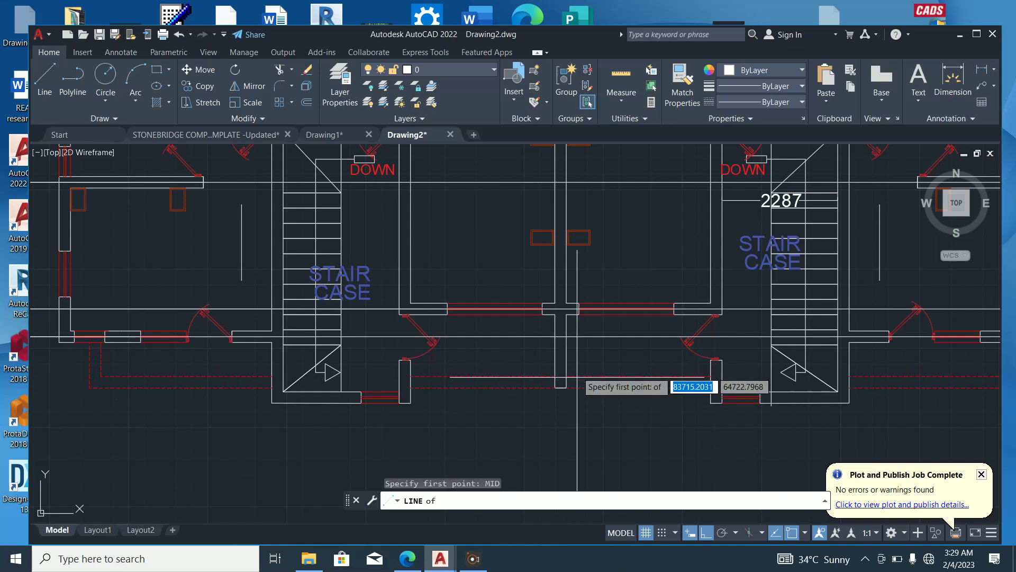
scroll(550, 392, "up", 2)
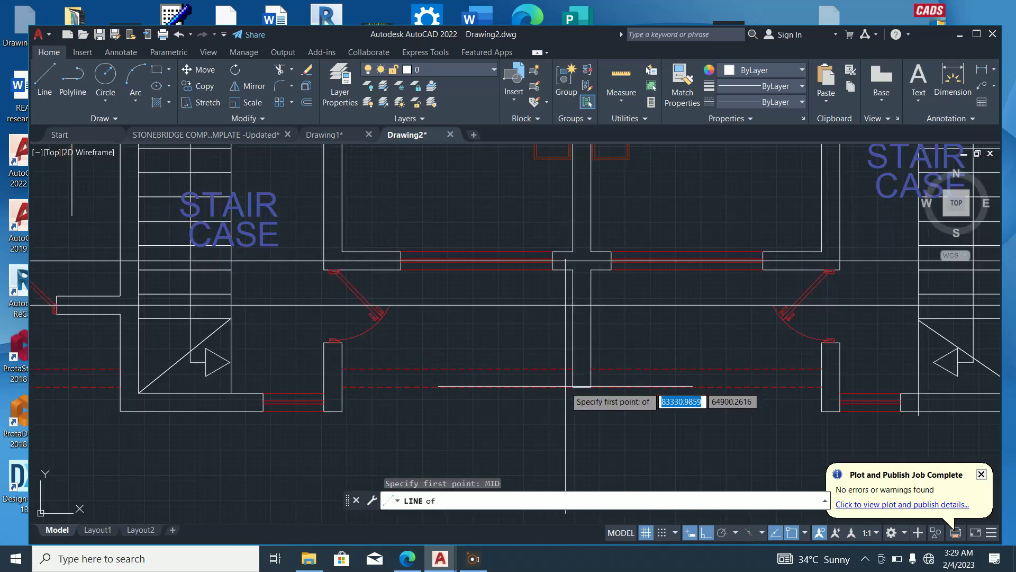
key("Escape")
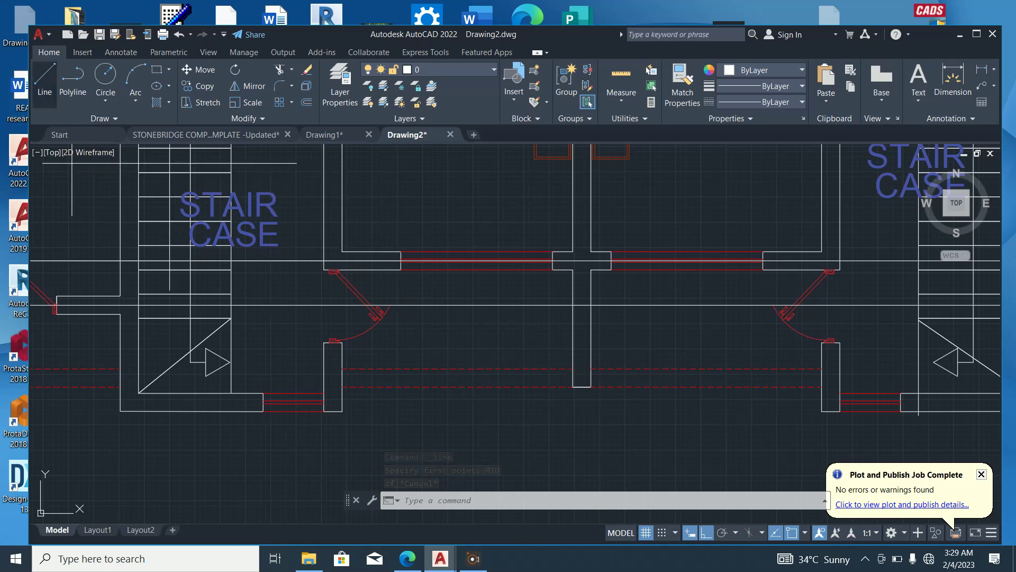
Draw a short vertical line across the two red dashed lines, just right of the central wall's lower end
key("space")
left_click(636, 356)
key("Escape")
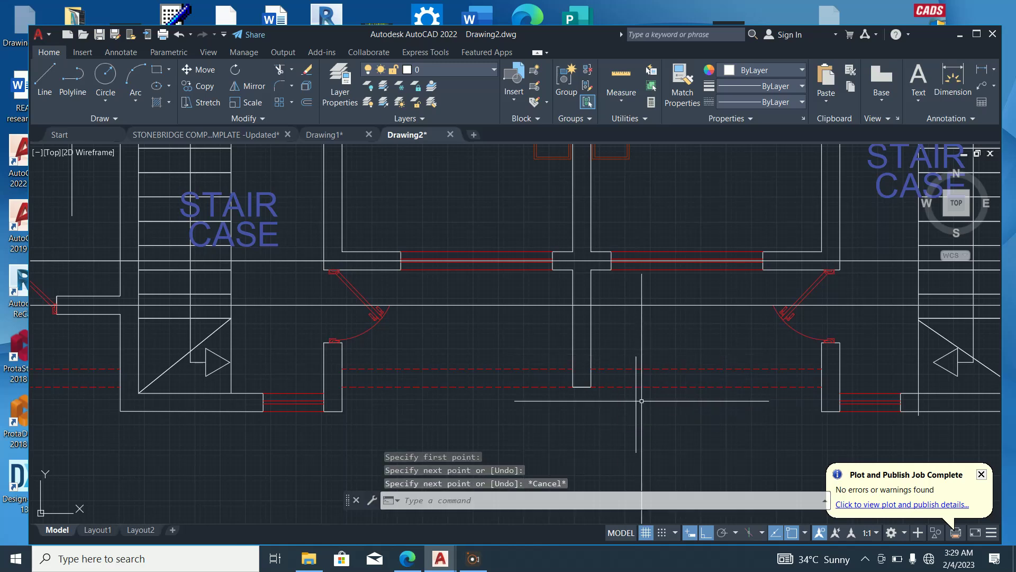
Trim the parts of the short vertical line that extend above and below the two red dashed lines
scroll(641, 368, "up", 4)
type("TR")
key("space")
left_click(638, 361)
left_click(623, 355)
scroll(642, 334, "down", 4)
left_click(651, 400)
left_click(621, 404)
key("Escape")
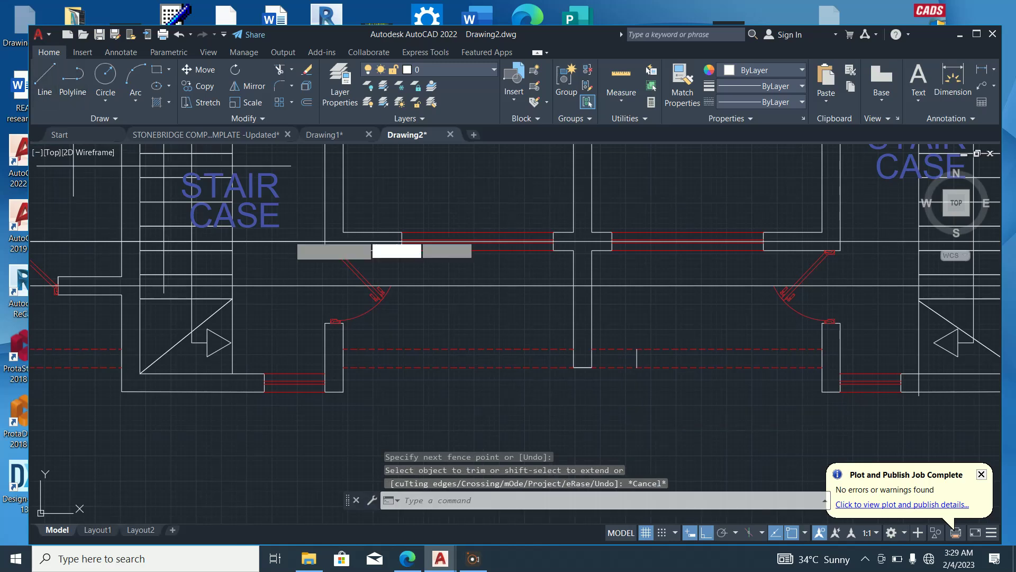
Draw a horizontal grid line through the midpoint of the short vertical line between the red dashed lines, extending past both sides of the second floor plan
left_click(44, 80)
type("MI")
key("Return")
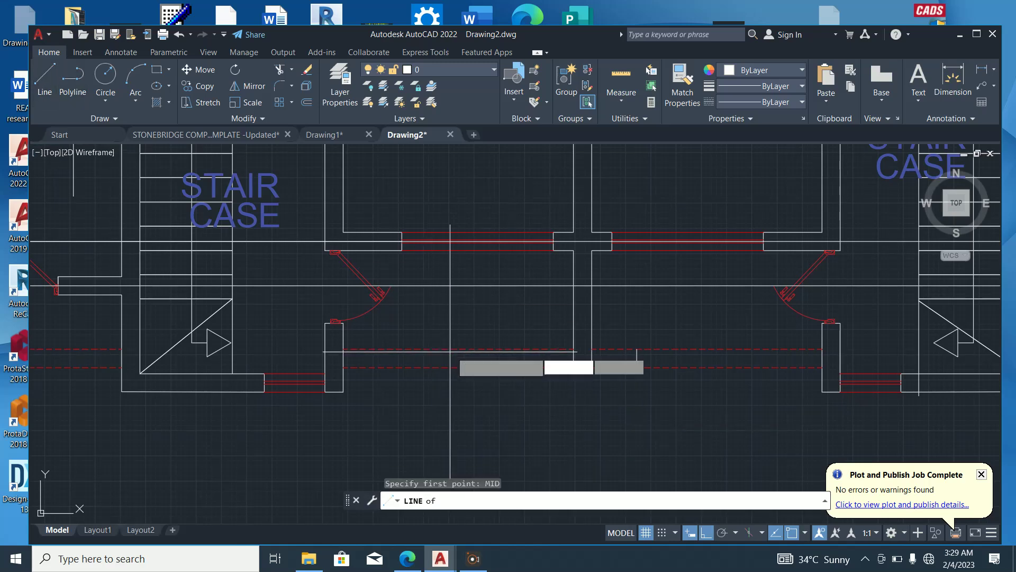
scroll(616, 366, "up", 2)
left_click(650, 358)
scroll(741, 365, "down", 5)
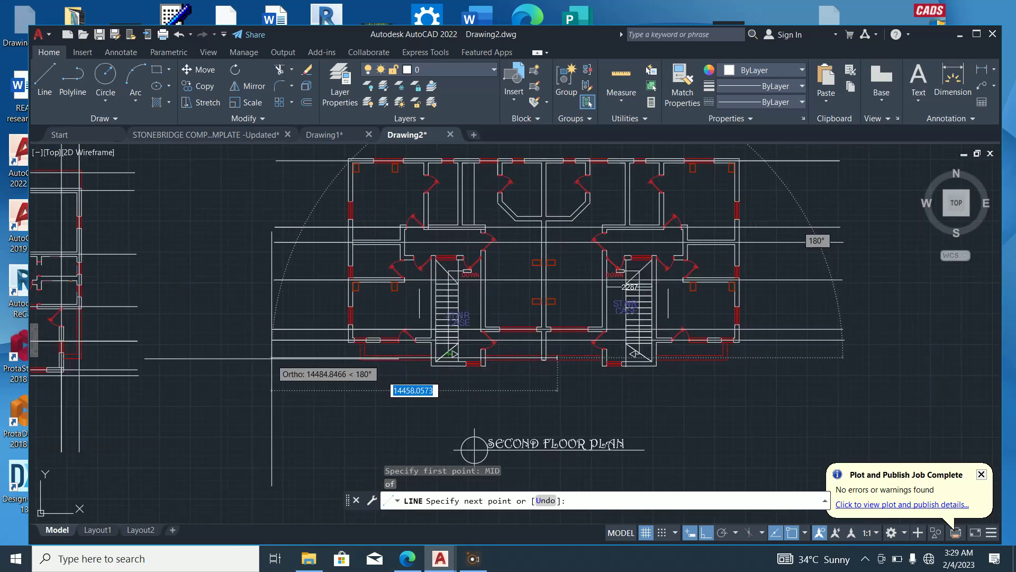
left_click(270, 359)
left_click(846, 359)
key("Escape")
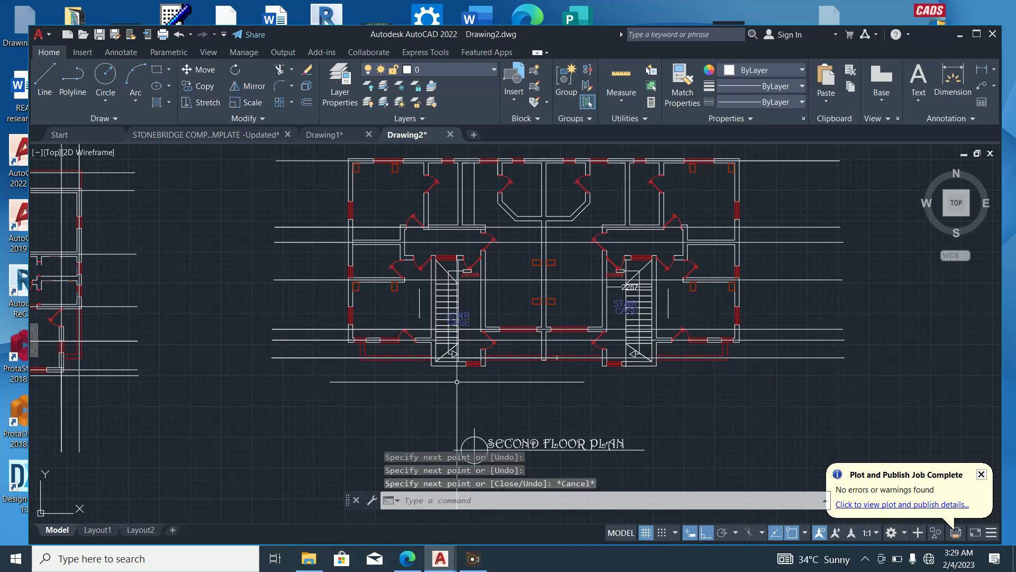
scroll(431, 374, "up", 6)
scroll(497, 381, "down", 2)
type("M")
key("BackSpace")
key("BackSpace")
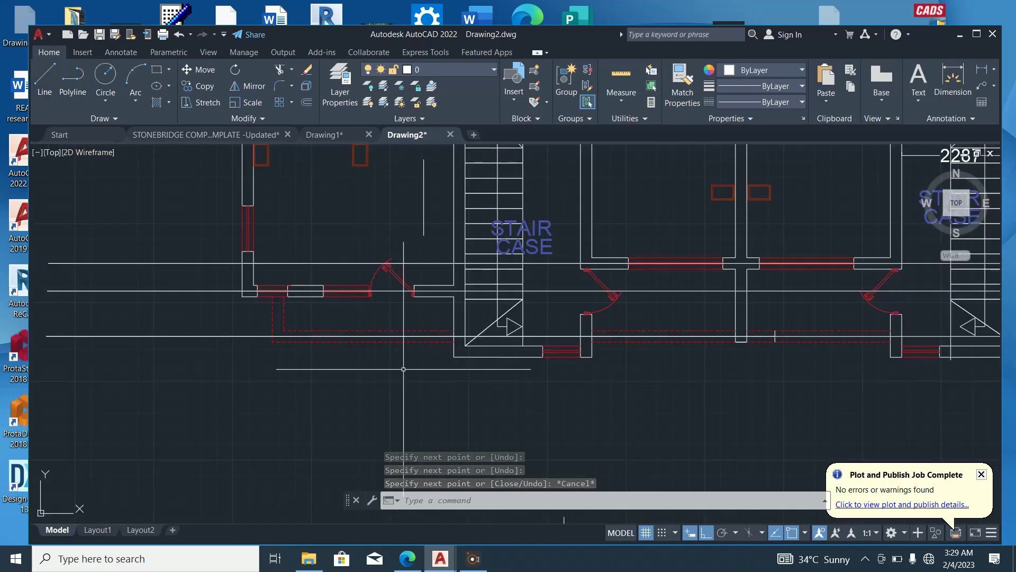
type("MID")
key("Return")
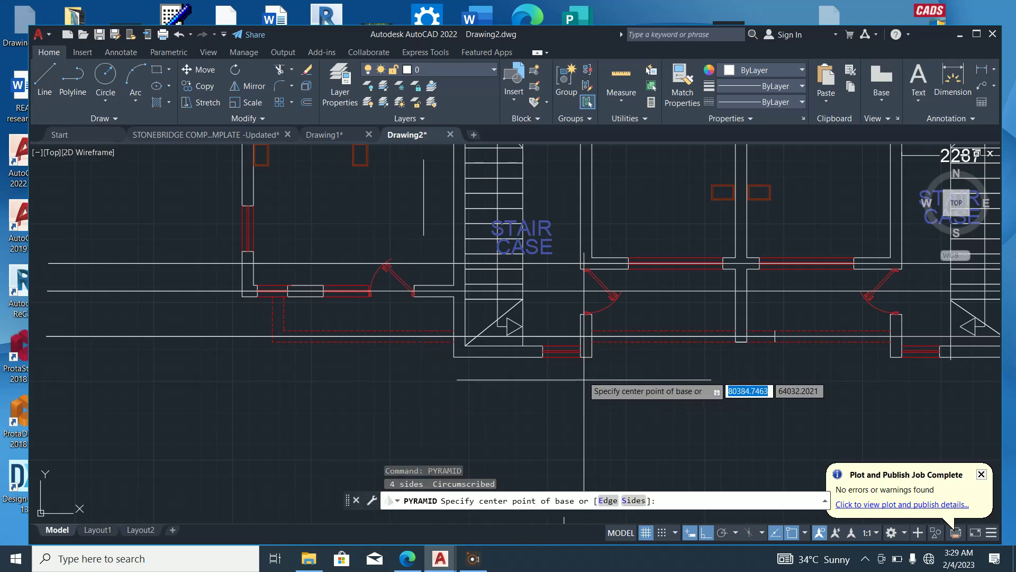
scroll(543, 347, "up", 4)
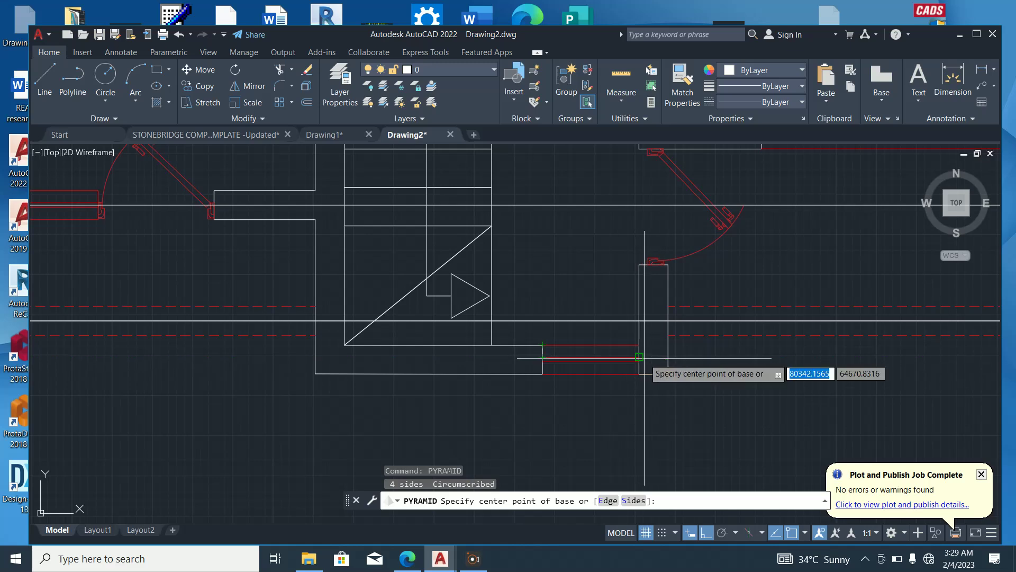
key("Escape")
Draw a horizontal grid line through the midpoint of the wall end at the left staircase's front window, extending past both sides of the second floor plan
left_click(45, 80)
type("MID")
key("Return")
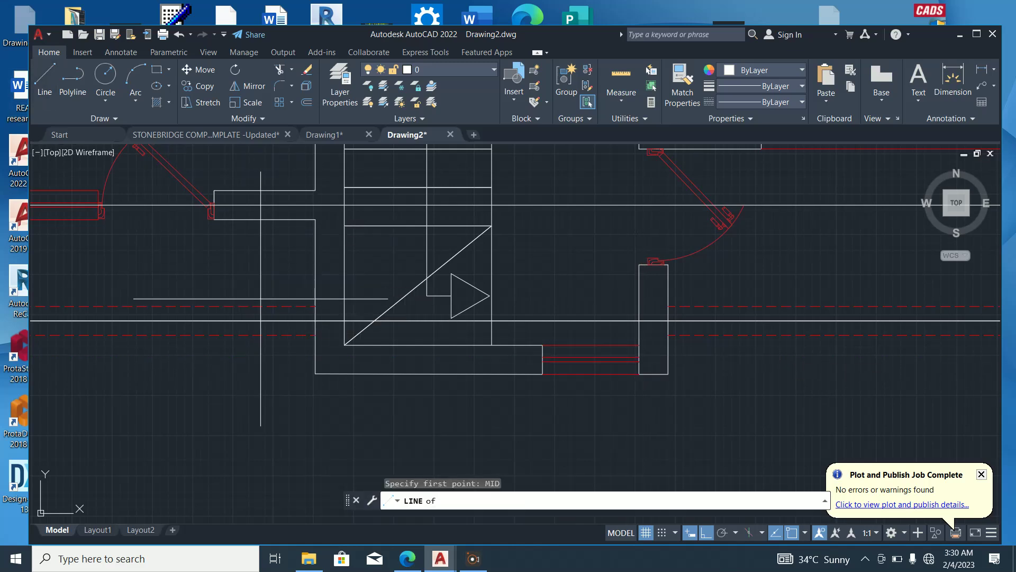
left_click(543, 358)
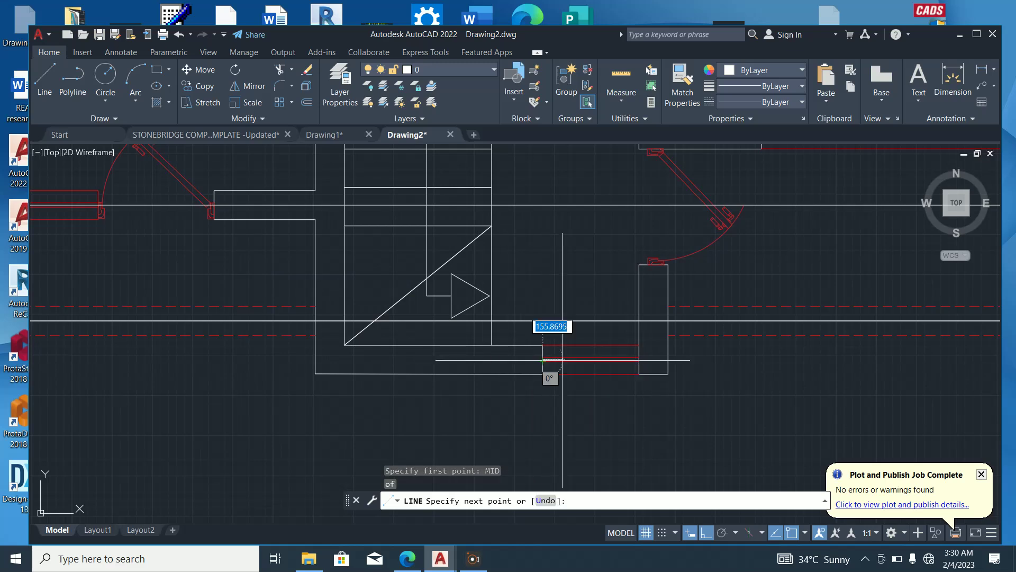
scroll(629, 365, "down", 6)
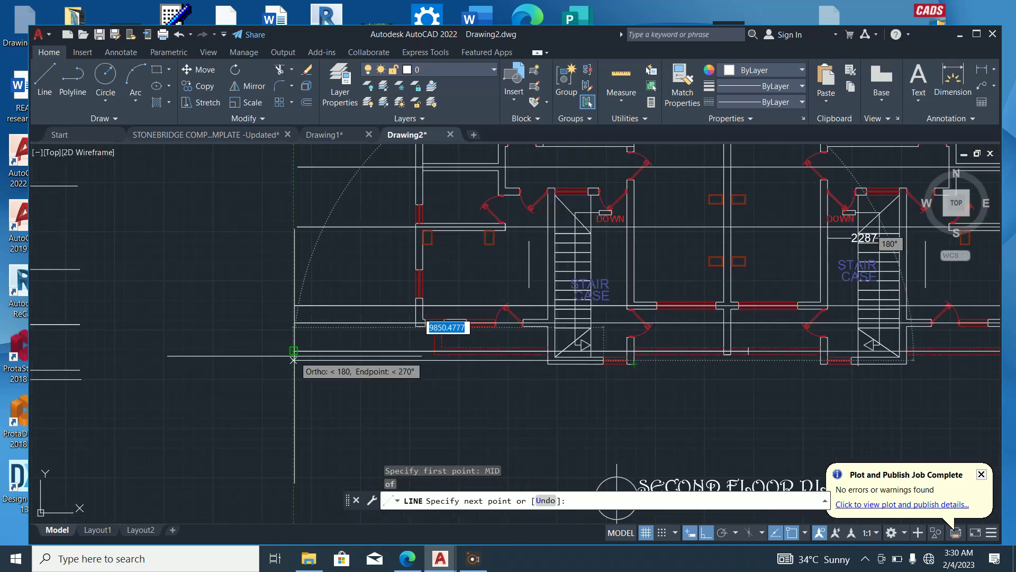
scroll(294, 360, "down", 4)
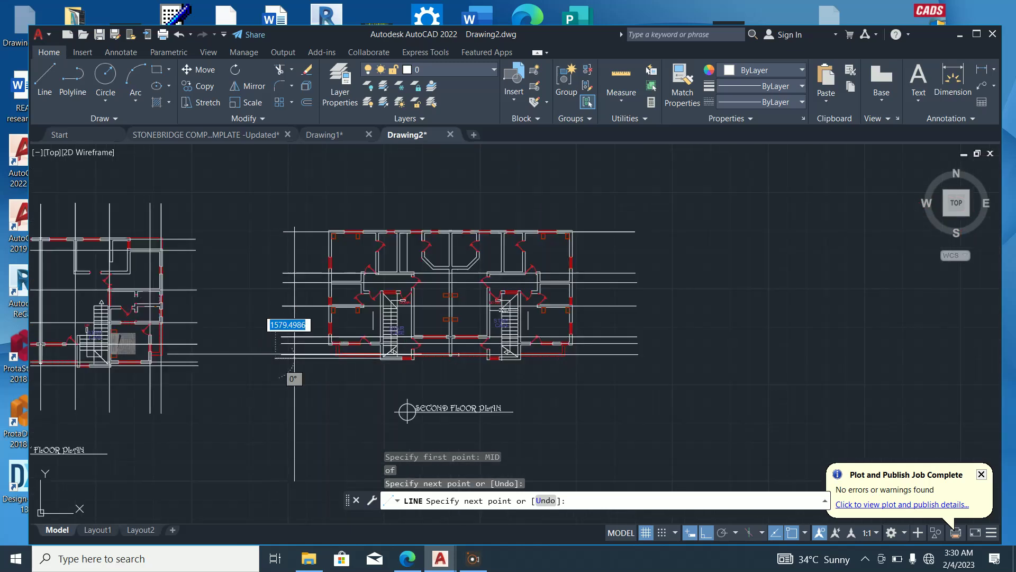
scroll(638, 354, "up", 2)
left_click(652, 355)
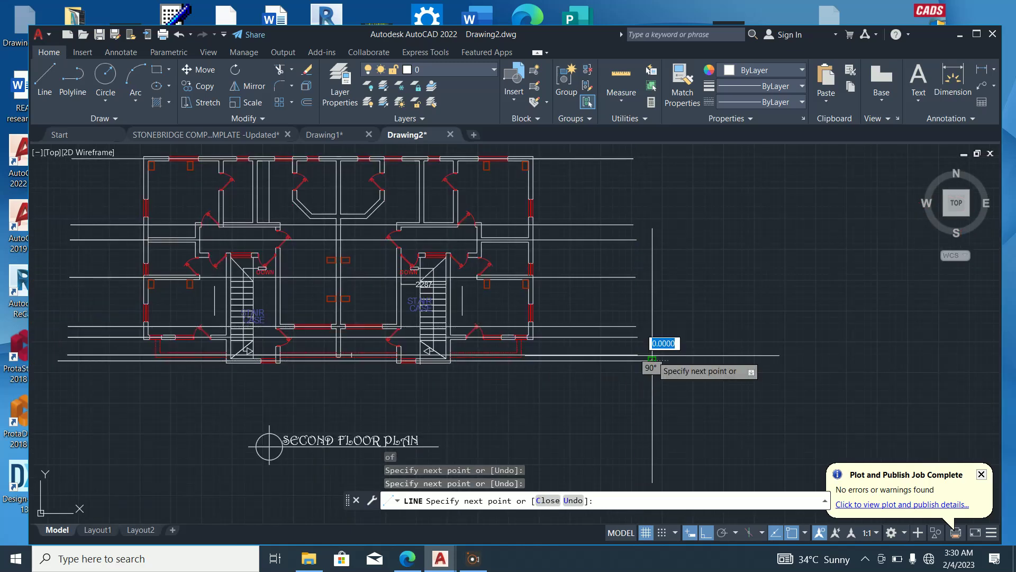
key("Escape")
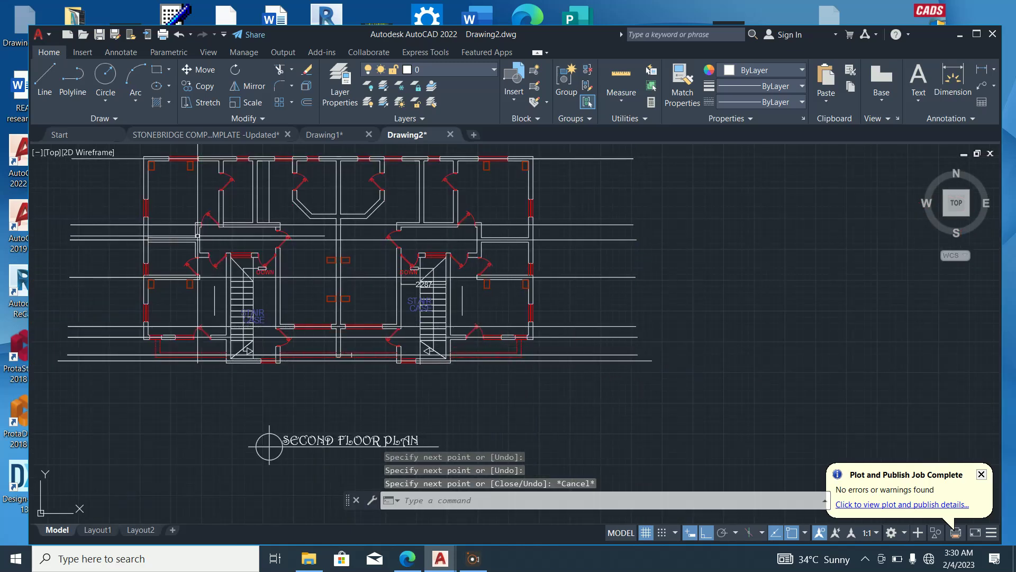
Delete the stray vertical line just right of the partition wall in the upper-left part of the second floor plan
scroll(445, 369, "down", 2)
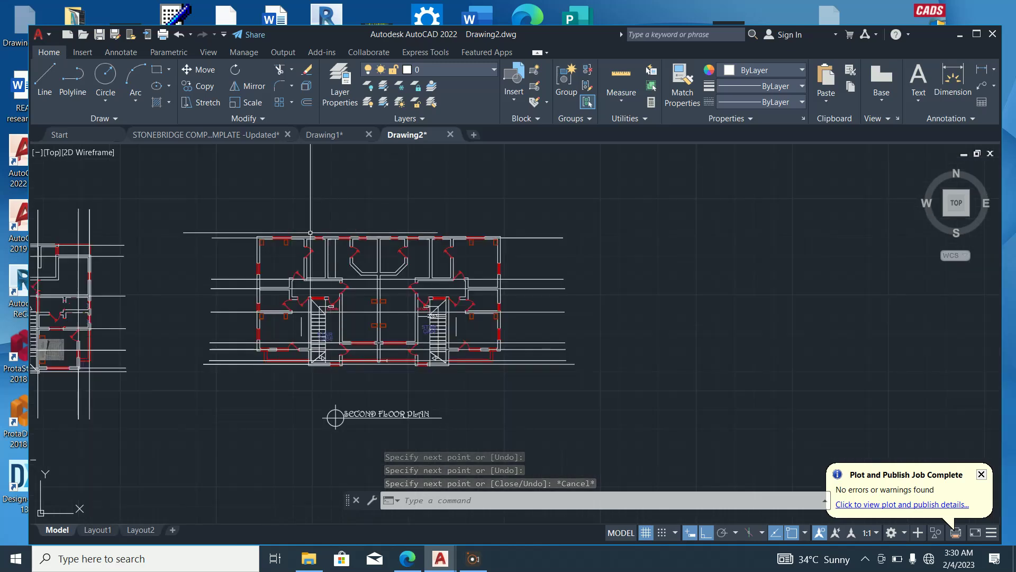
scroll(352, 264, "up", 2)
left_click(319, 269)
left_click(302, 262)
key("Delete")
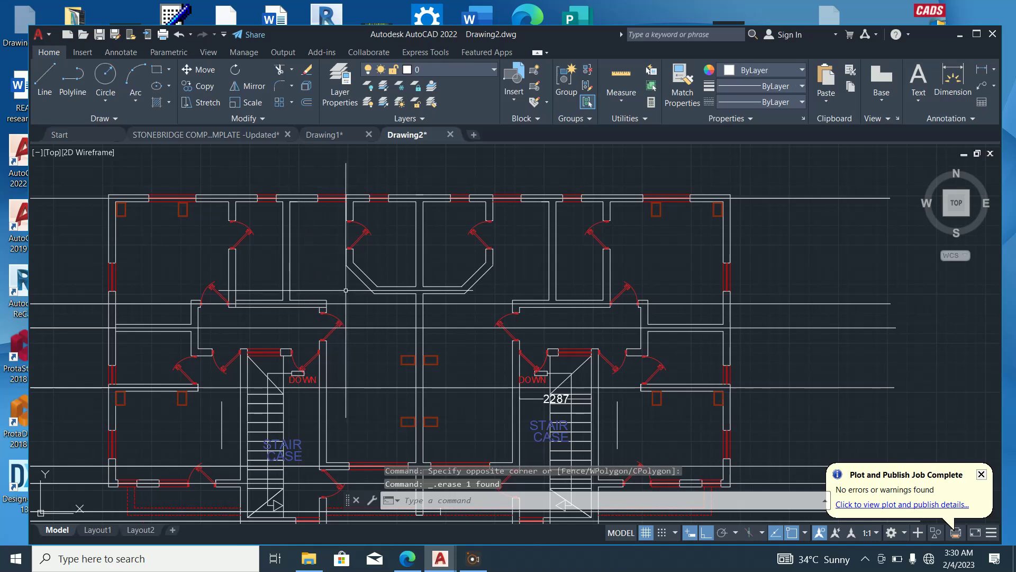
Draw a vertical grid line through the midpoint of the left outer wall's end at the upper window, extending above and below the second floor plan
scroll(347, 292, "down", 2)
type("l")
key("Return")
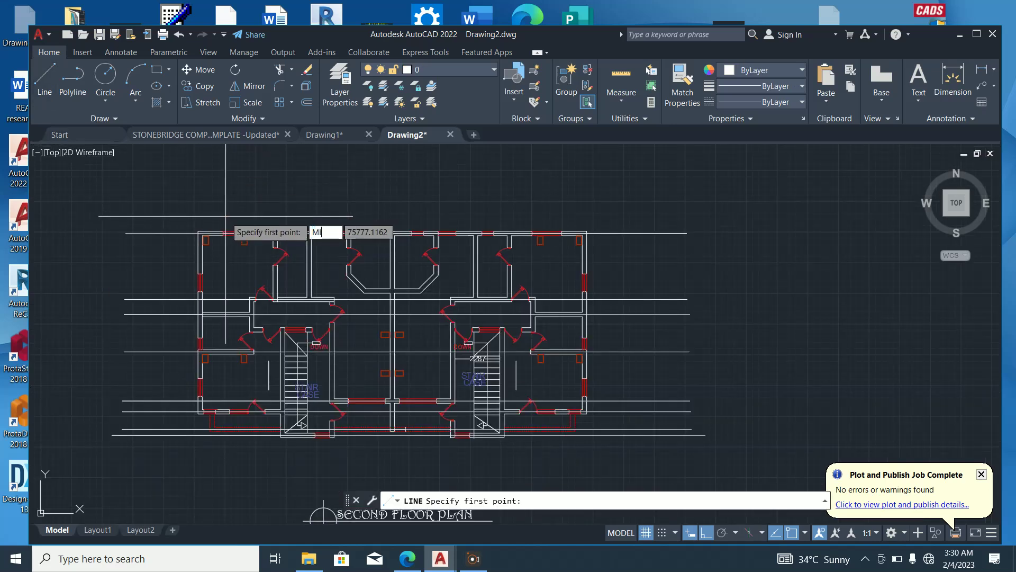
type("MID")
key("Return")
scroll(254, 271, "up", 4)
left_click(254, 290)
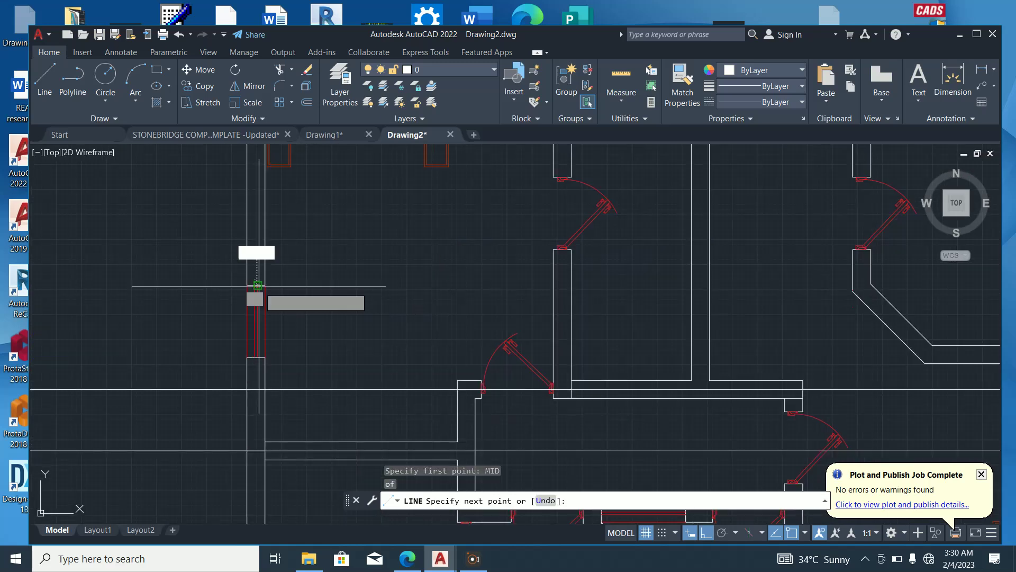
scroll(249, 373, "down", 4)
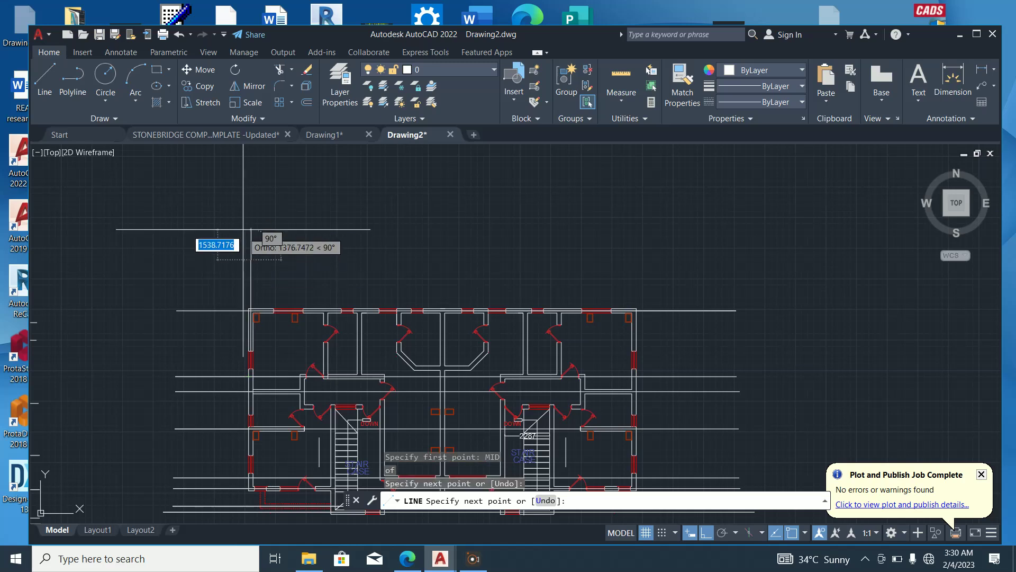
scroll(251, 242, "down", 4)
scroll(250, 350, "up", 4)
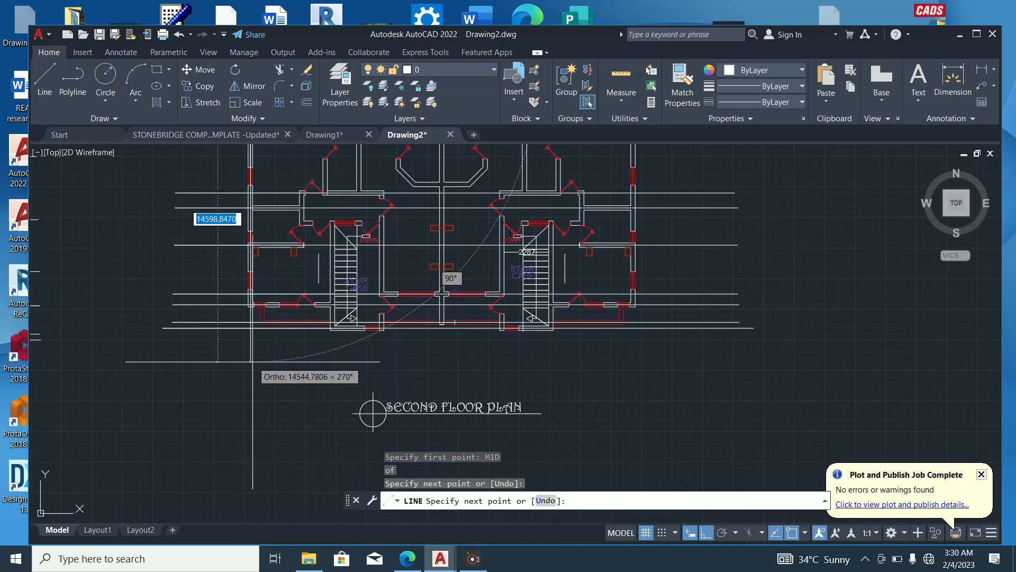
left_click(250, 381)
key("Escape")
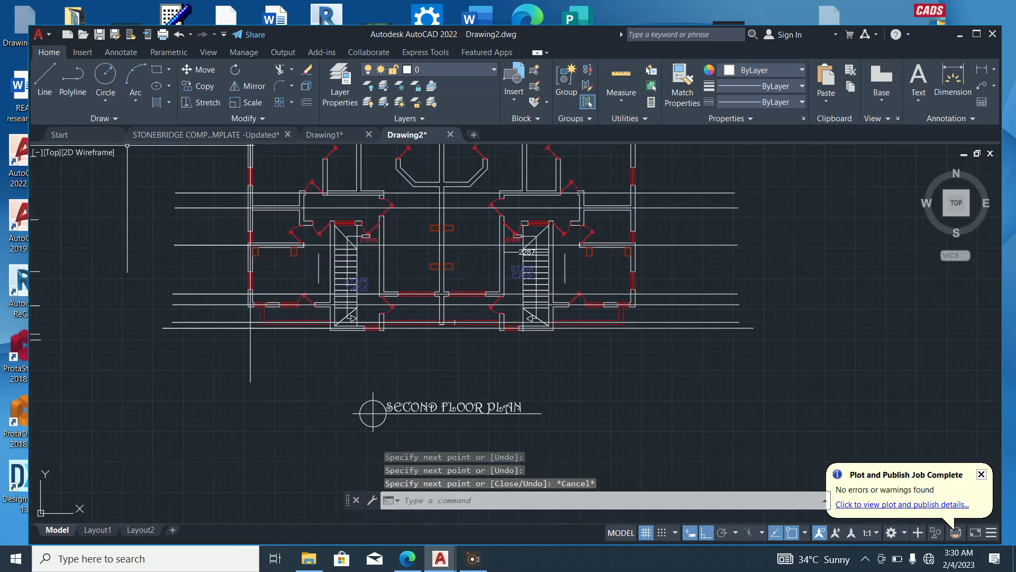
Draw a vertical grid line through the midpoint of the upper-left room's partition wall end at the door, extending above and below the second floor plan
left_click(44, 84)
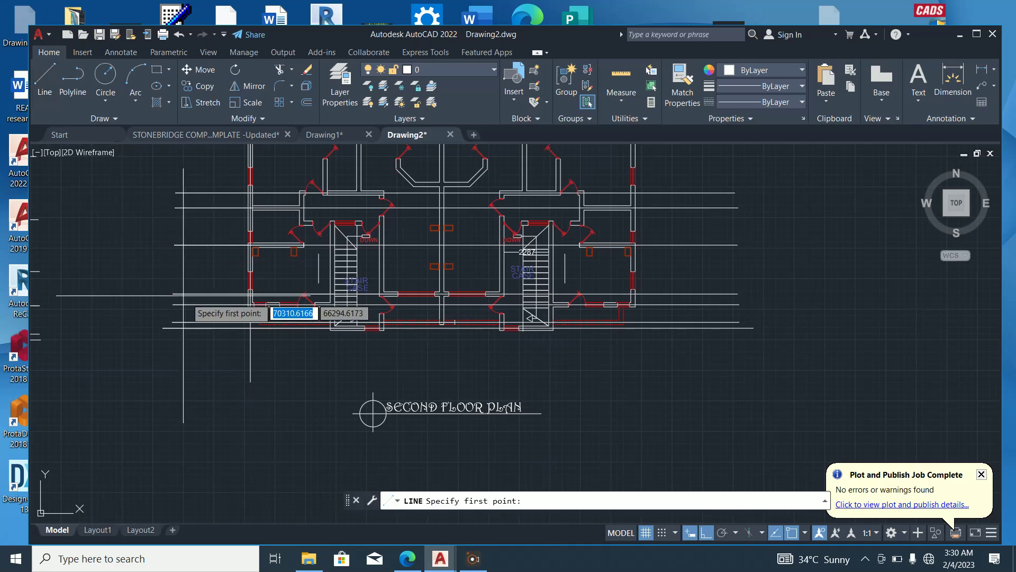
scroll(260, 370, "down", 2)
scroll(331, 228, "up", 5)
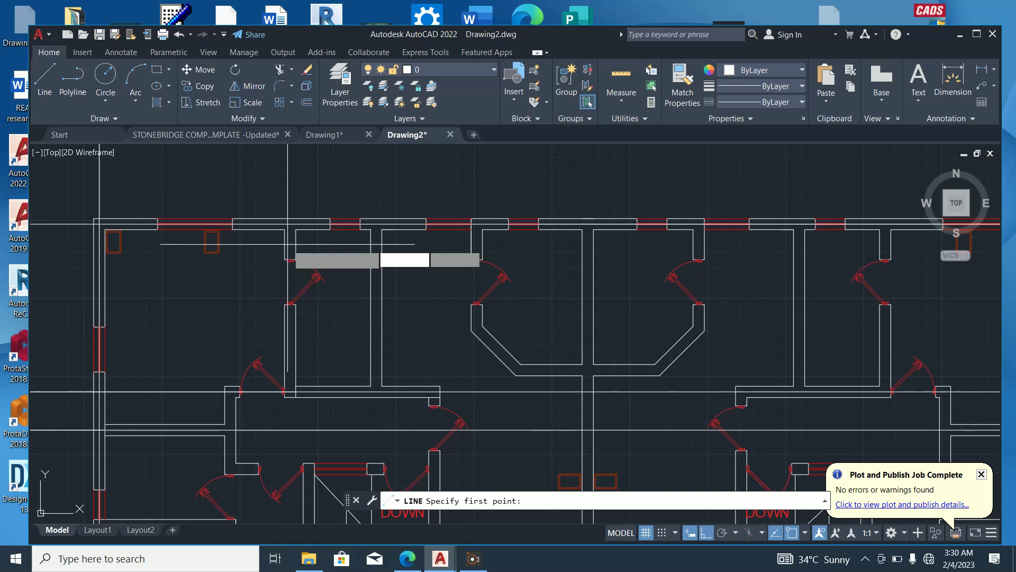
type("MID")
key("Return")
scroll(278, 246, "up", 4)
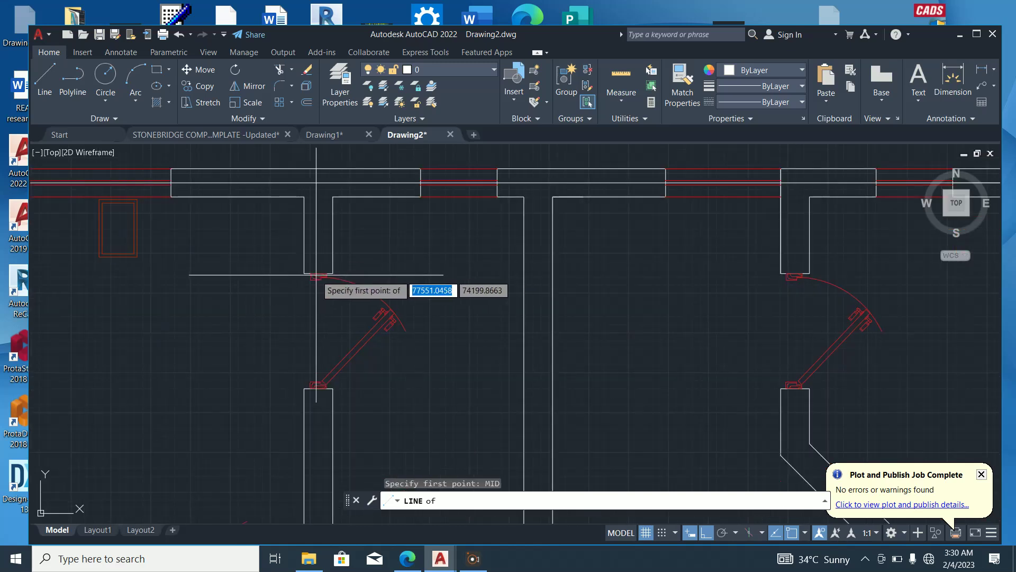
left_click(316, 276)
scroll(296, 318, "down", 4)
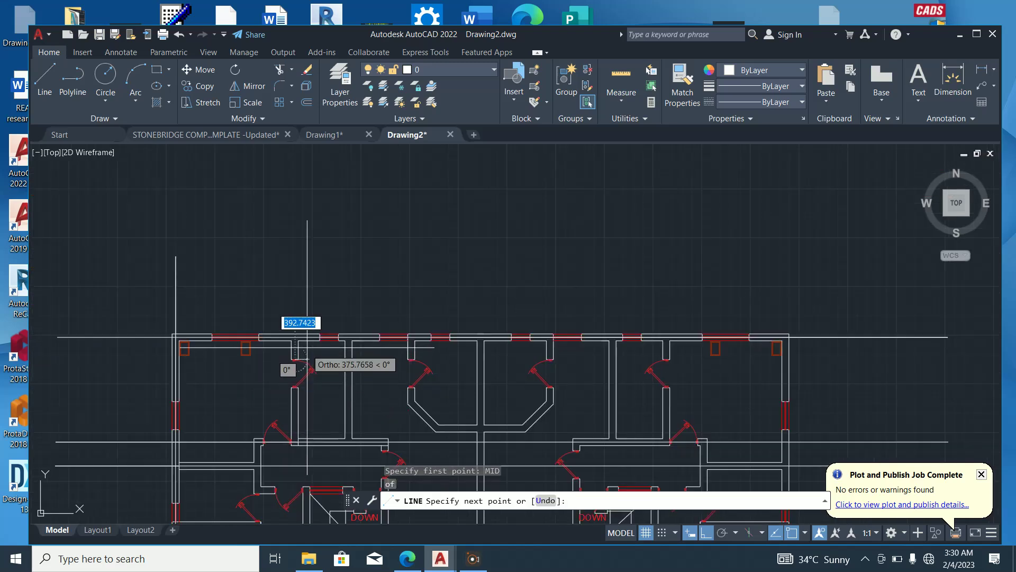
left_click(295, 257)
scroll(286, 233, "down", 4)
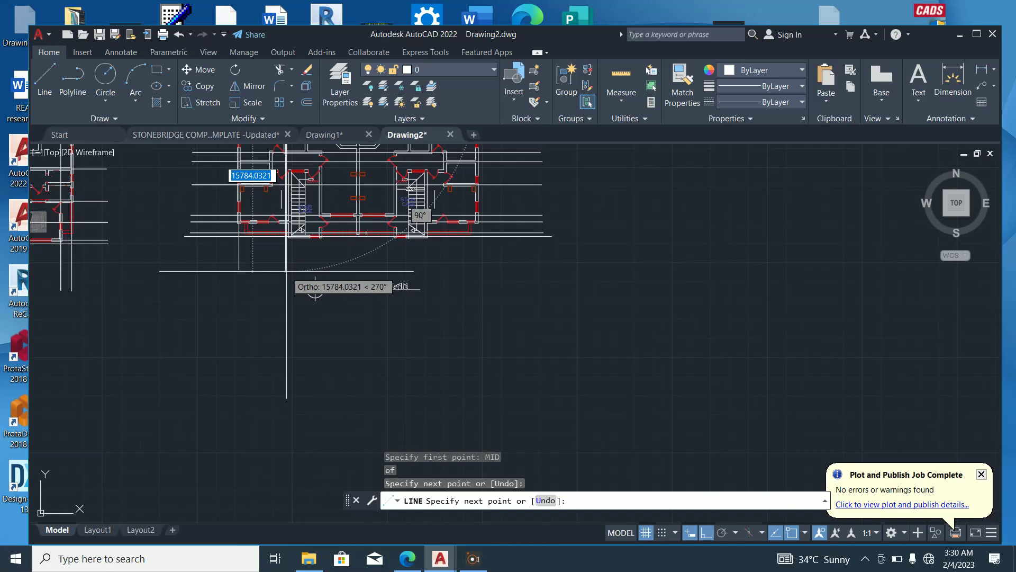
left_click(315, 290)
key("Escape")
Draw a vertical grid line through the midpoint of the left staircase's left wall top, extending above and below the second floor plan
scroll(296, 296, "up", 6)
scroll(292, 321, "down", 4)
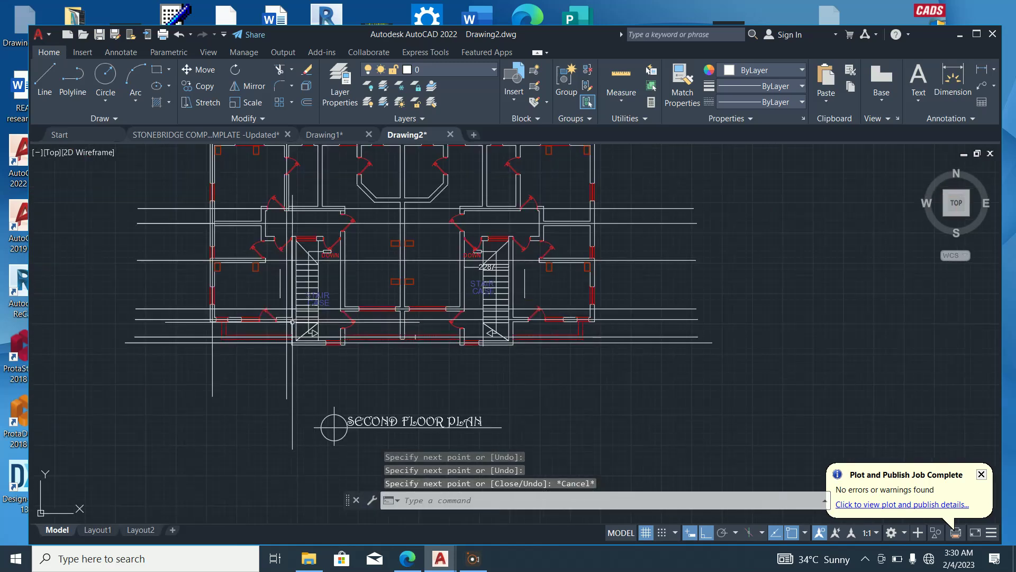
scroll(294, 272, "up", 2)
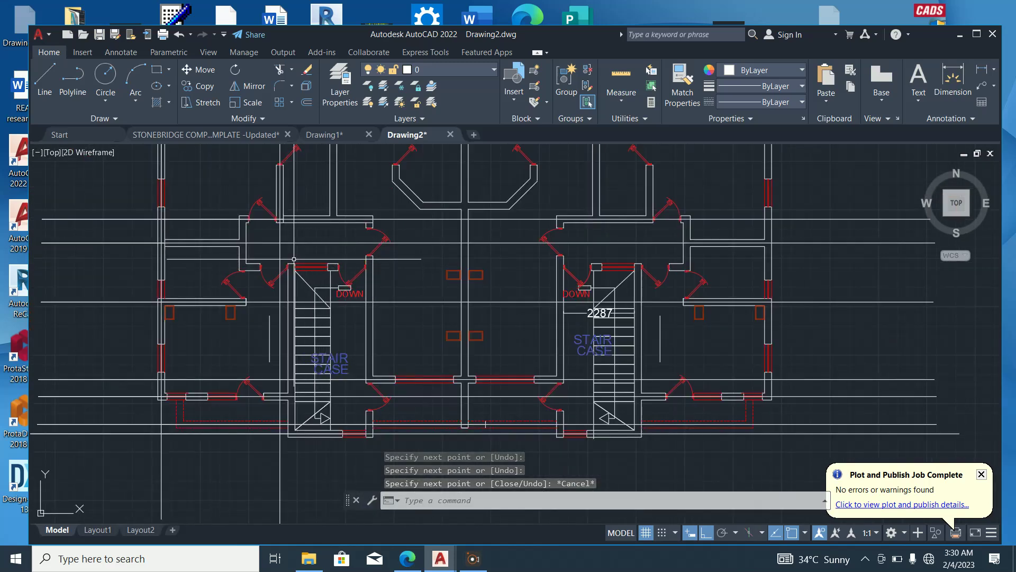
scroll(293, 260, "up", 2)
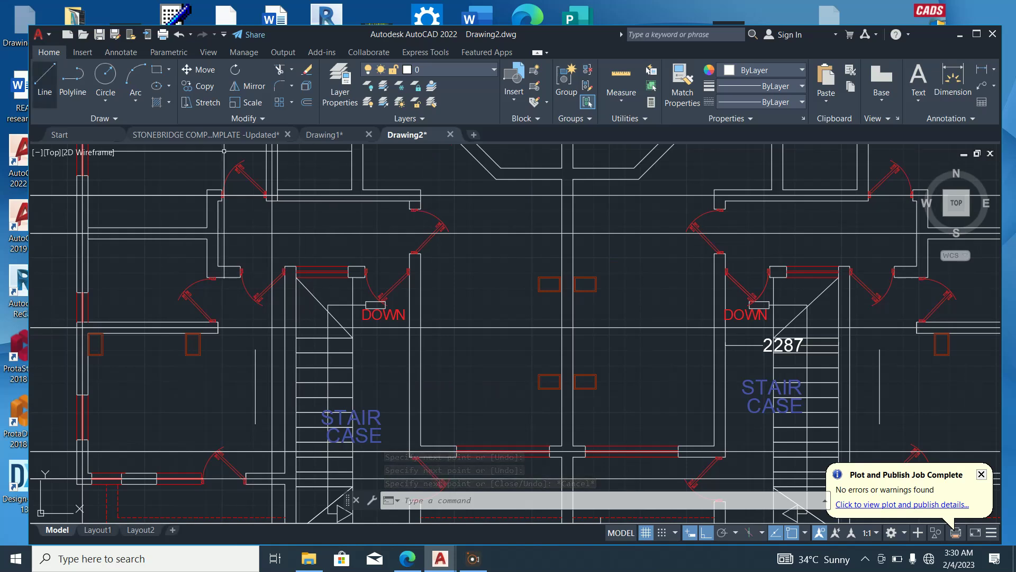
key("Return")
type("MI")
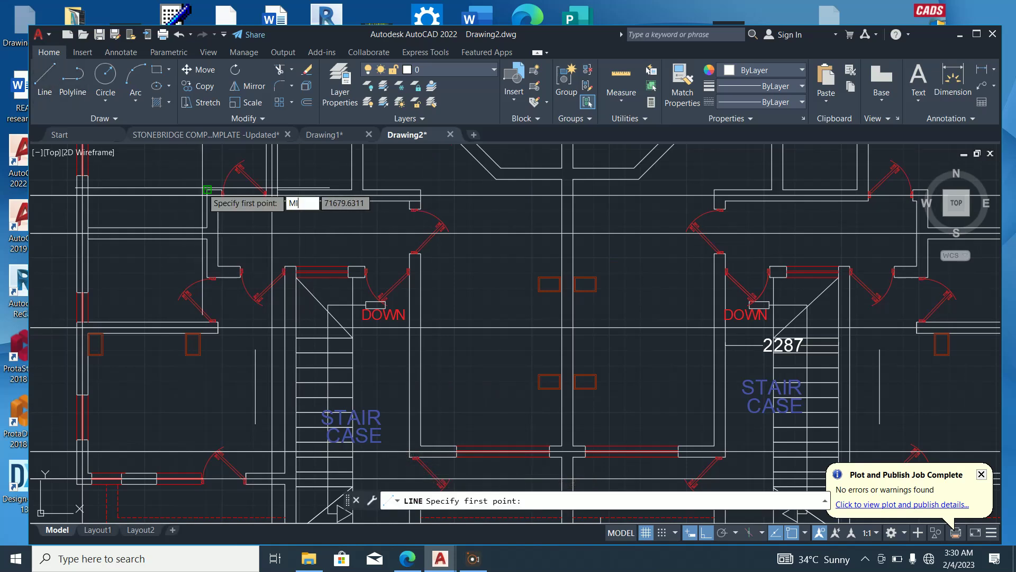
type("D")
key("Return")
scroll(247, 259, "up", 4)
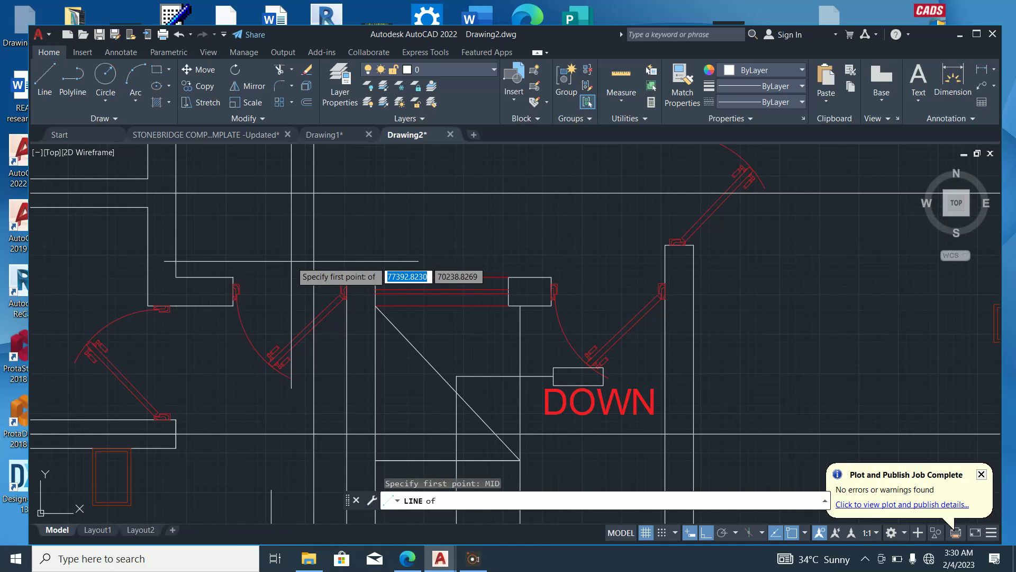
left_click(361, 276)
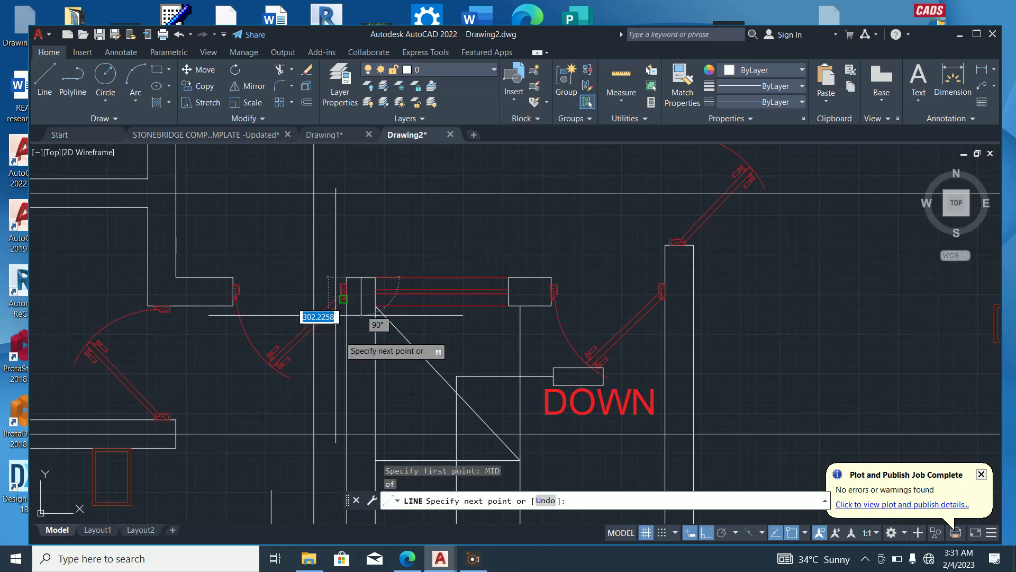
scroll(338, 322, "down", 8)
left_click(356, 177)
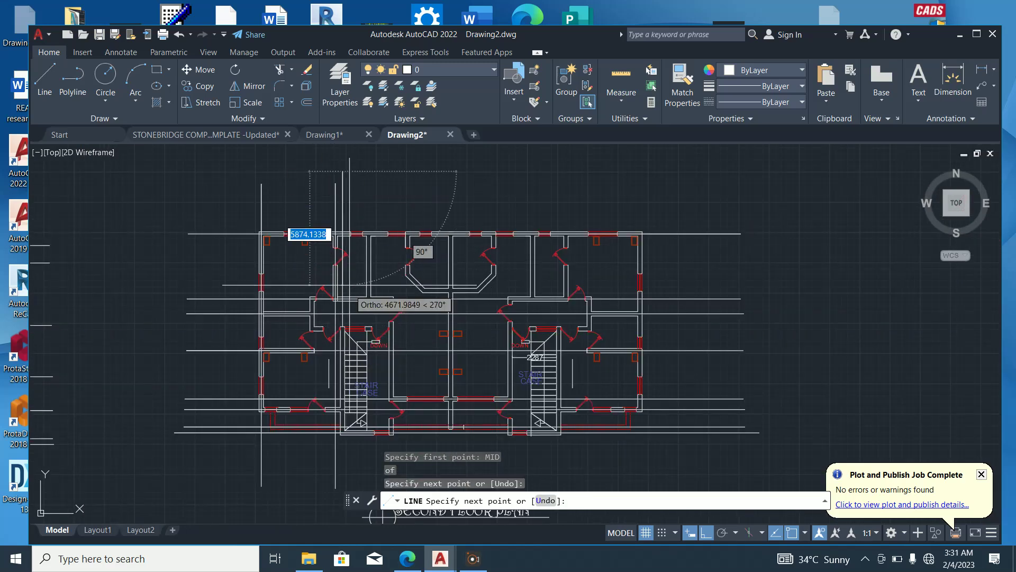
scroll(358, 474, "up", 4)
scroll(358, 262, "down", 2)
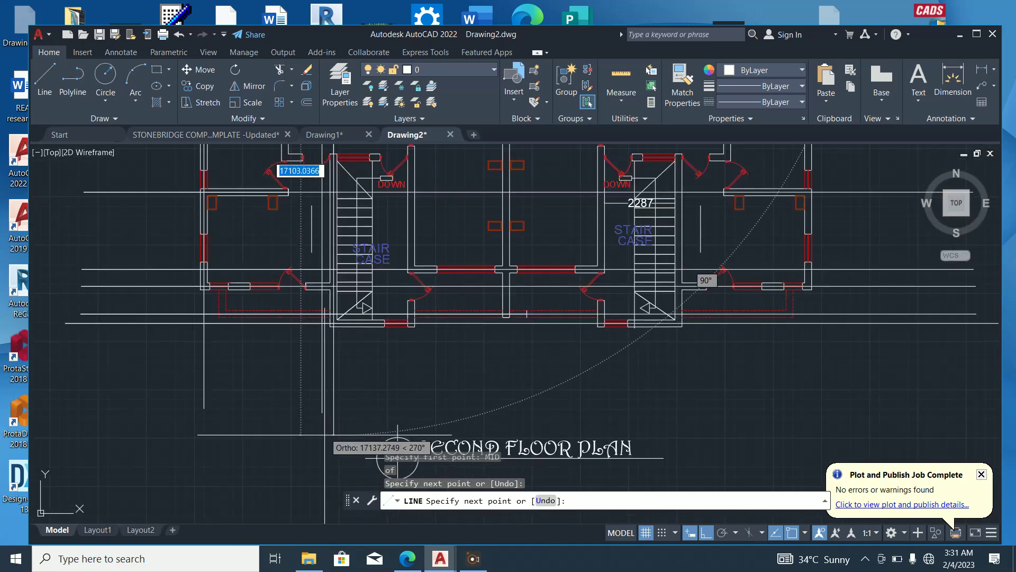
left_click(345, 375)
key("Escape")
Draw a vertical grid line through the midpoint of the wall end at the door right of the left staircase, extending above and below the second floor plan
scroll(348, 377, "down", 2)
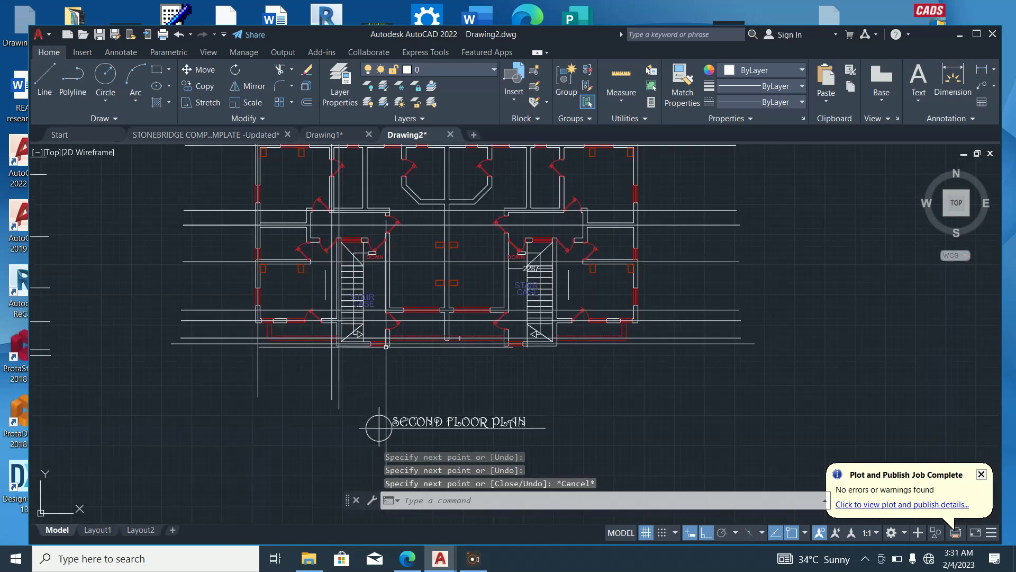
scroll(386, 347, "down", 2)
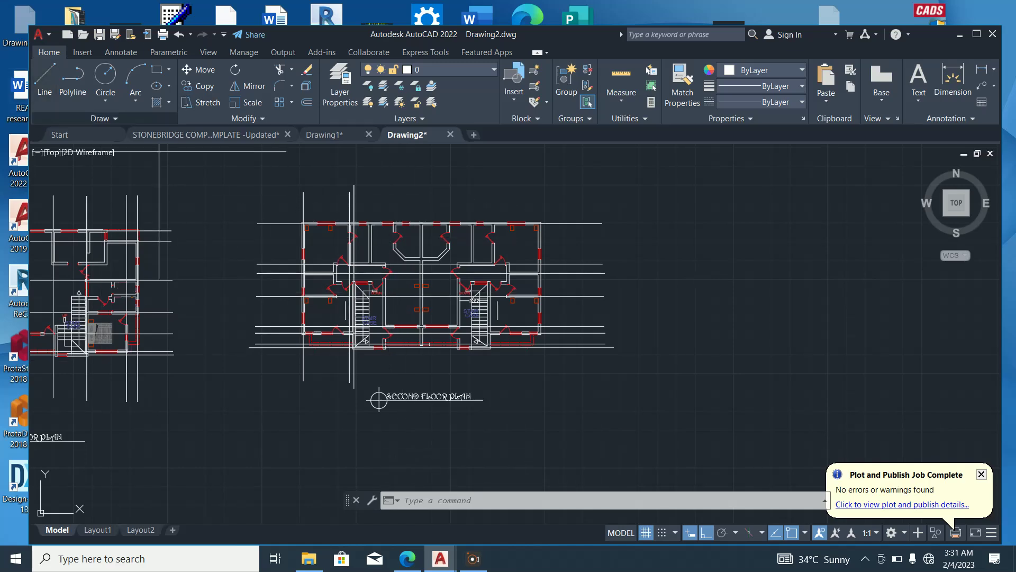
left_click(45, 82)
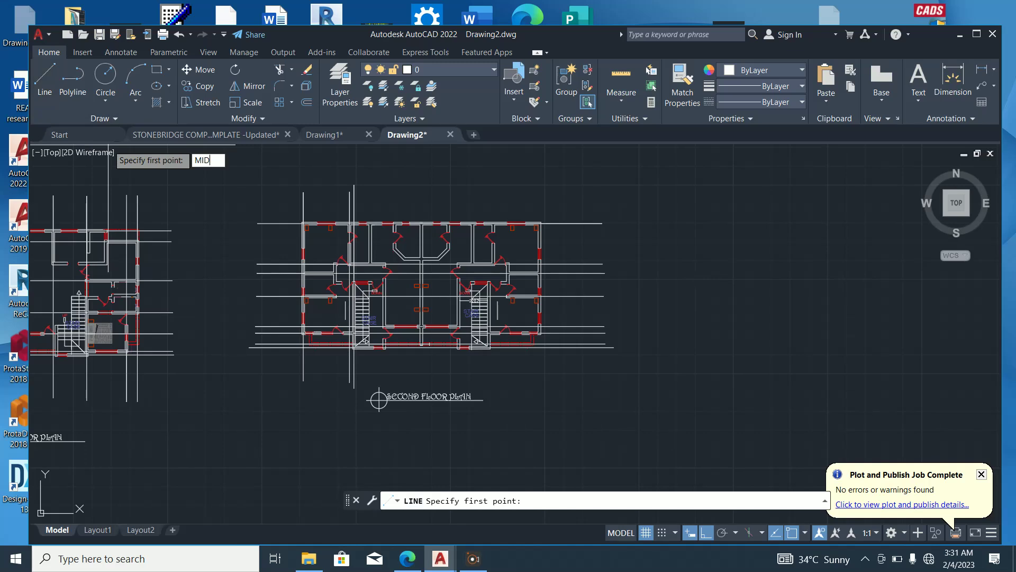
type("MID")
key("Return")
scroll(399, 358, "up", 2)
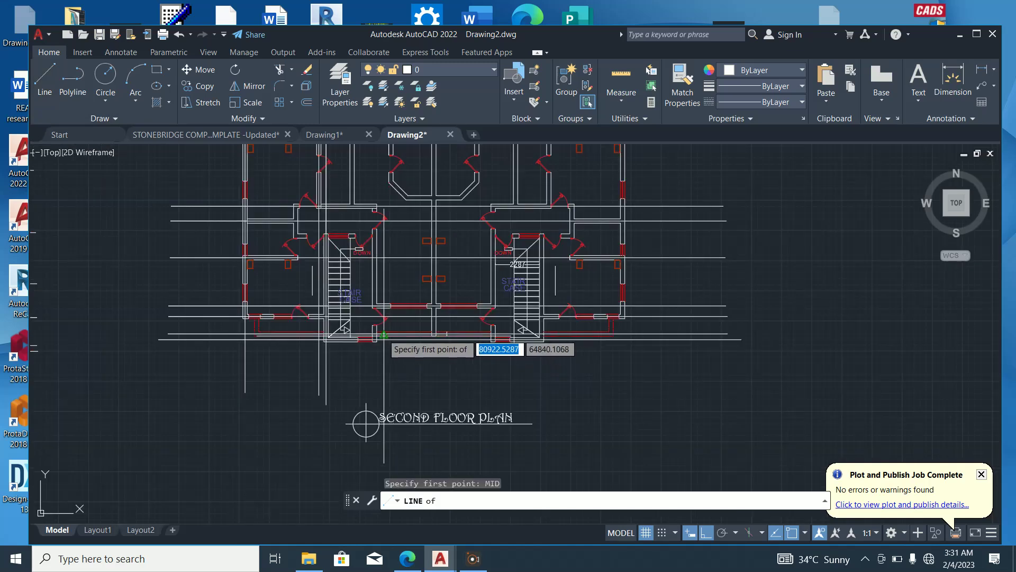
scroll(384, 335, "up", 3)
scroll(371, 333, "up", 3)
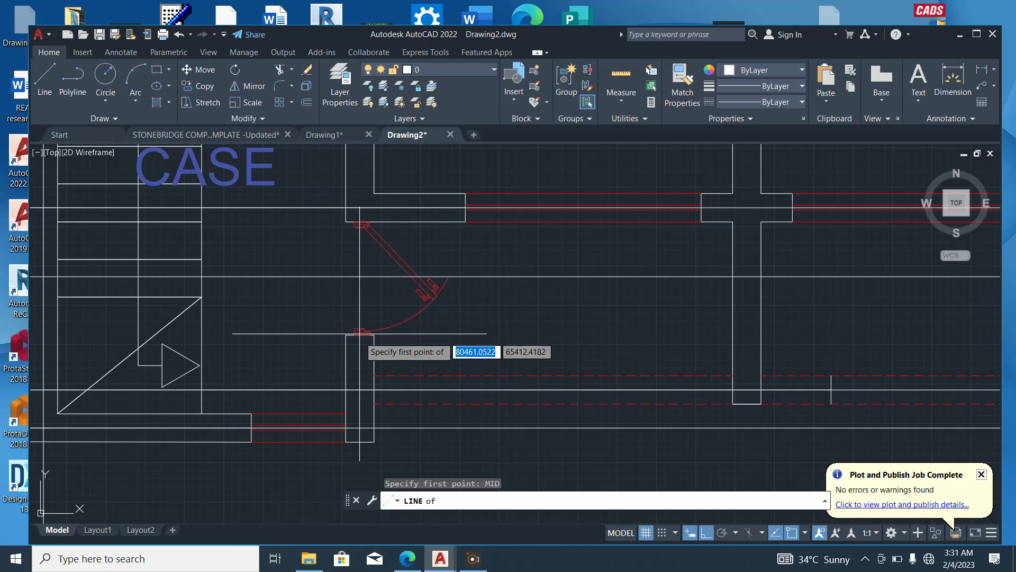
left_click(361, 332)
scroll(357, 339, "down", 5)
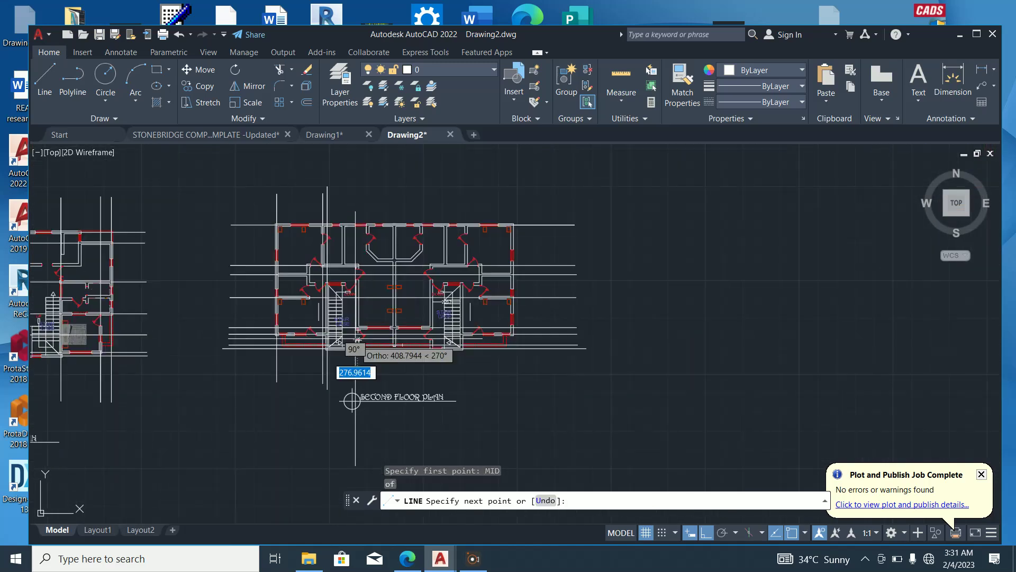
left_click(357, 182)
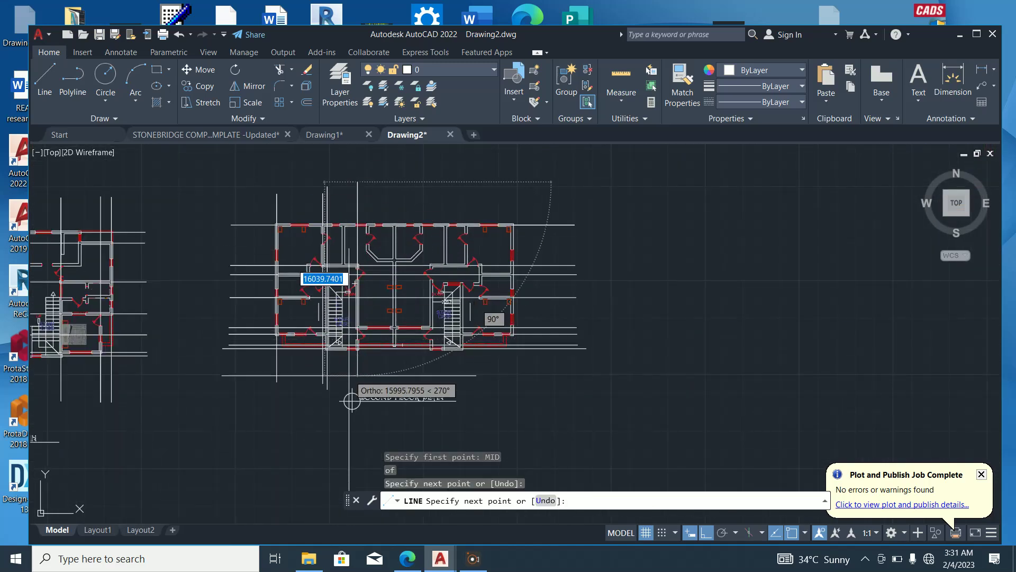
scroll(350, 401, "up", 4)
left_click(360, 423)
key("Escape")
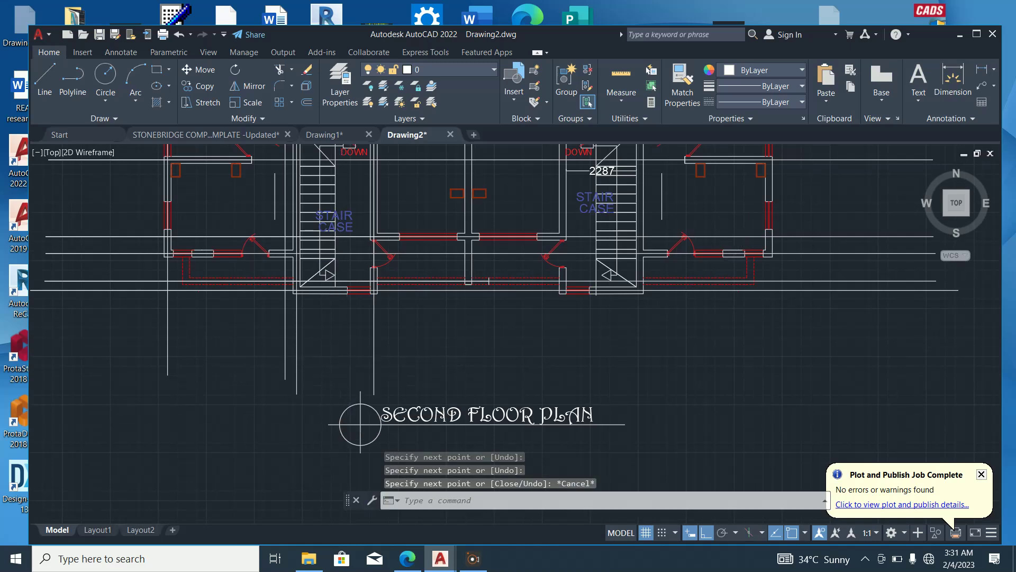
Draw a vertical grid line through the midpoint of the central dividing wall's lower end, extending above and below the second floor plan
scroll(374, 346, "down", 4)
scroll(383, 209, "up", 2)
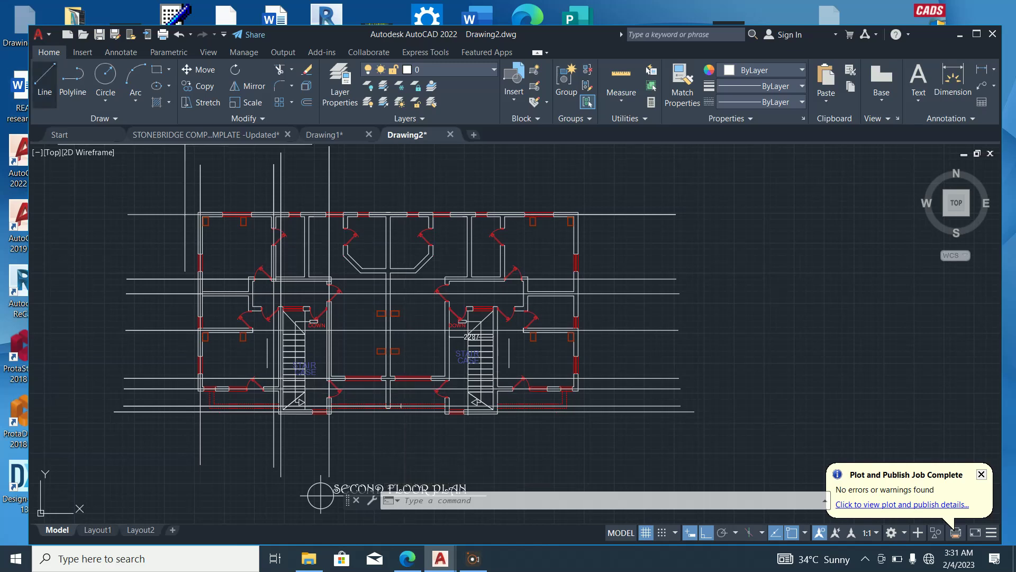
left_click(44, 83)
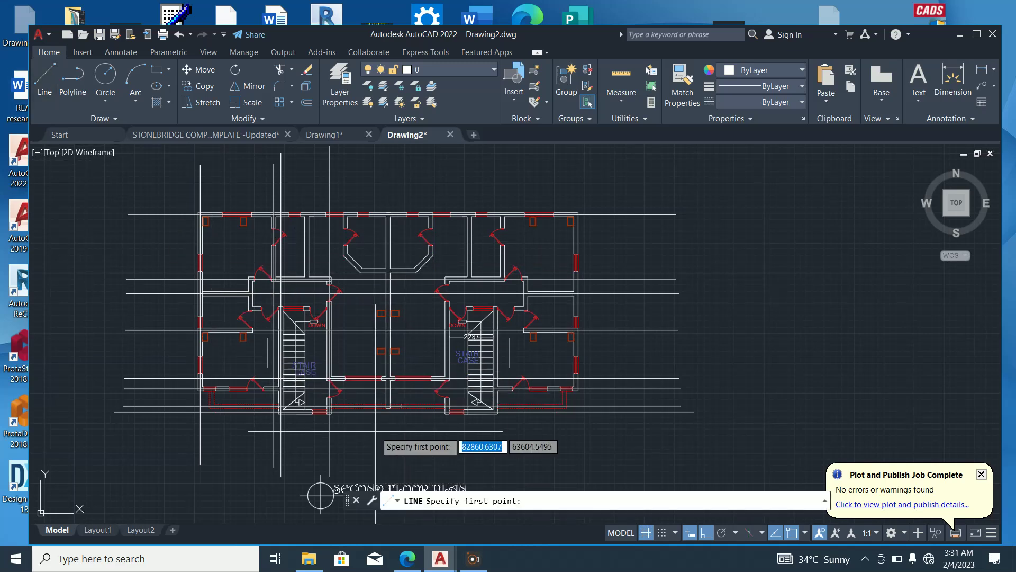
key("Return")
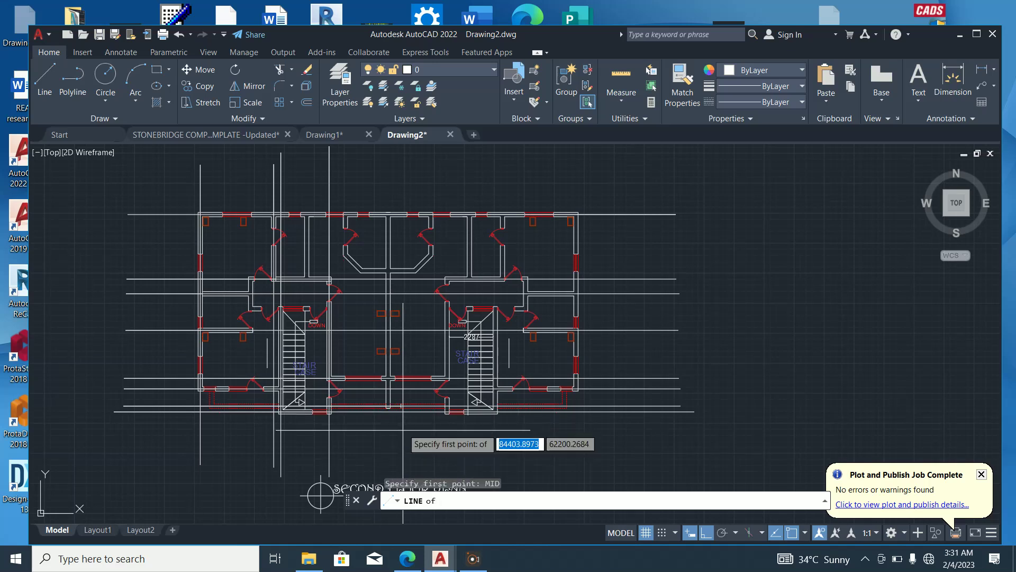
scroll(376, 430, "up", 5)
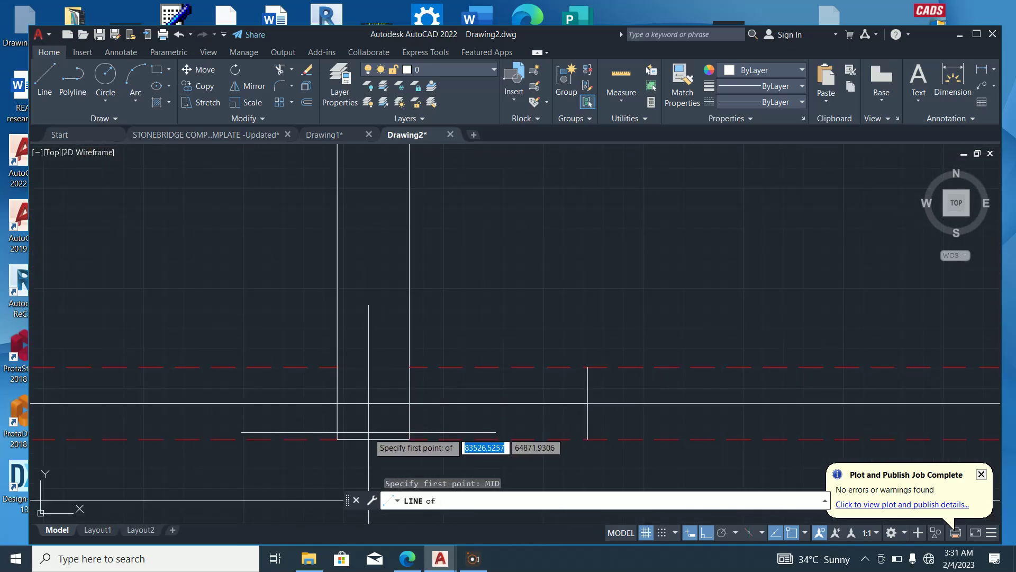
left_click(375, 439)
scroll(374, 439, "down", 2)
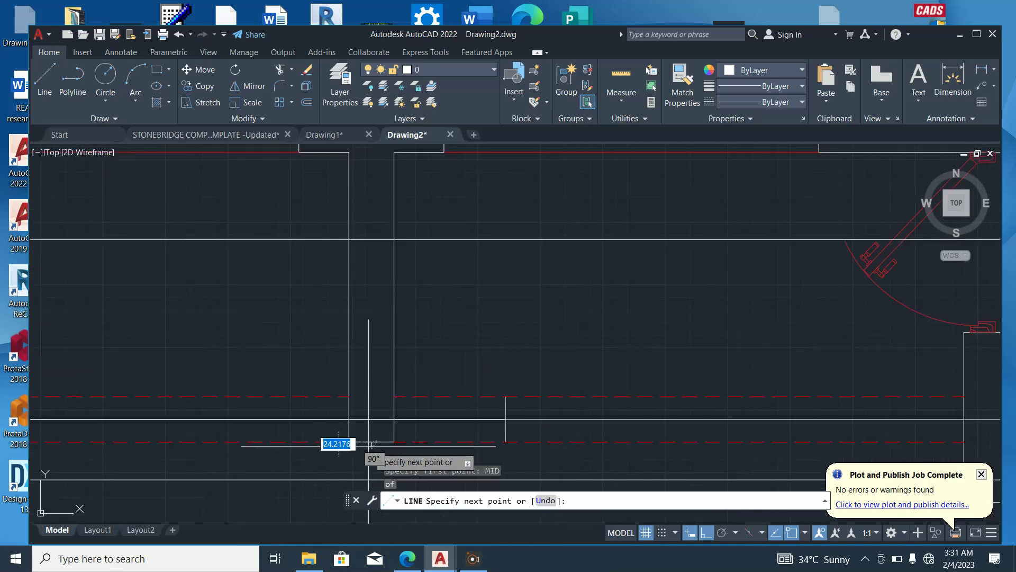
scroll(377, 430, "down", 2)
scroll(377, 430, "down", 4)
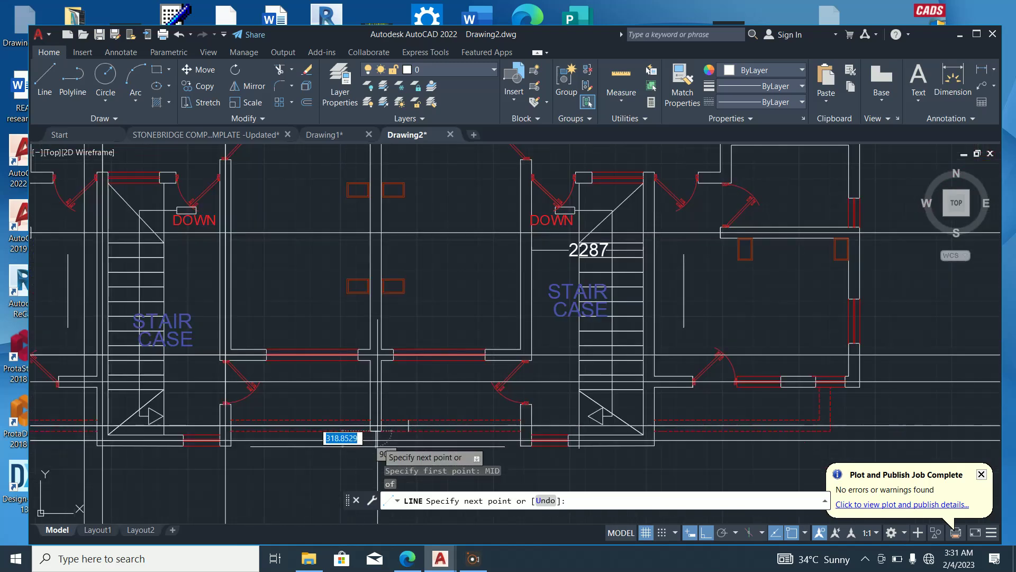
left_click(387, 422)
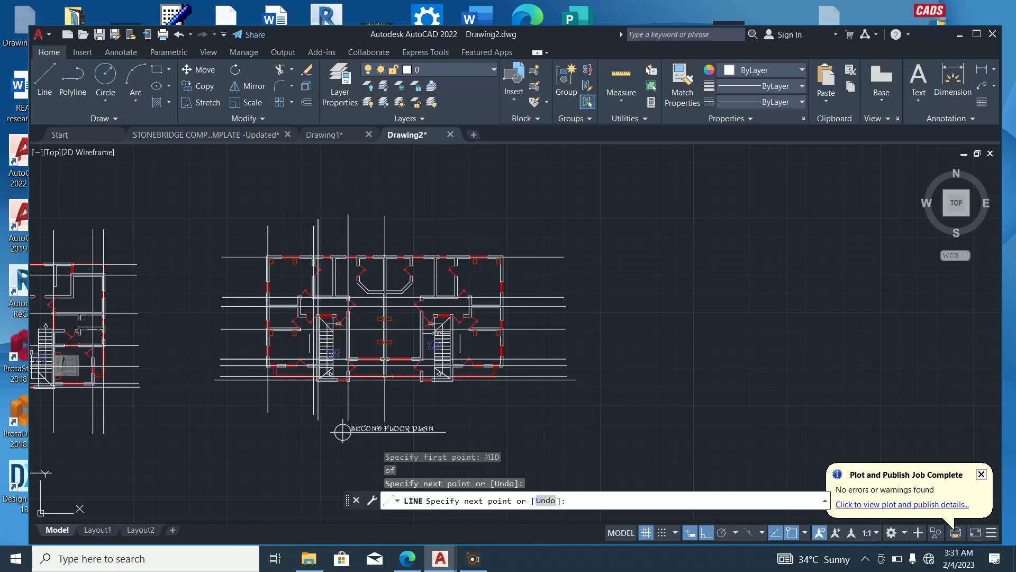
left_click(395, 216)
key("Escape")
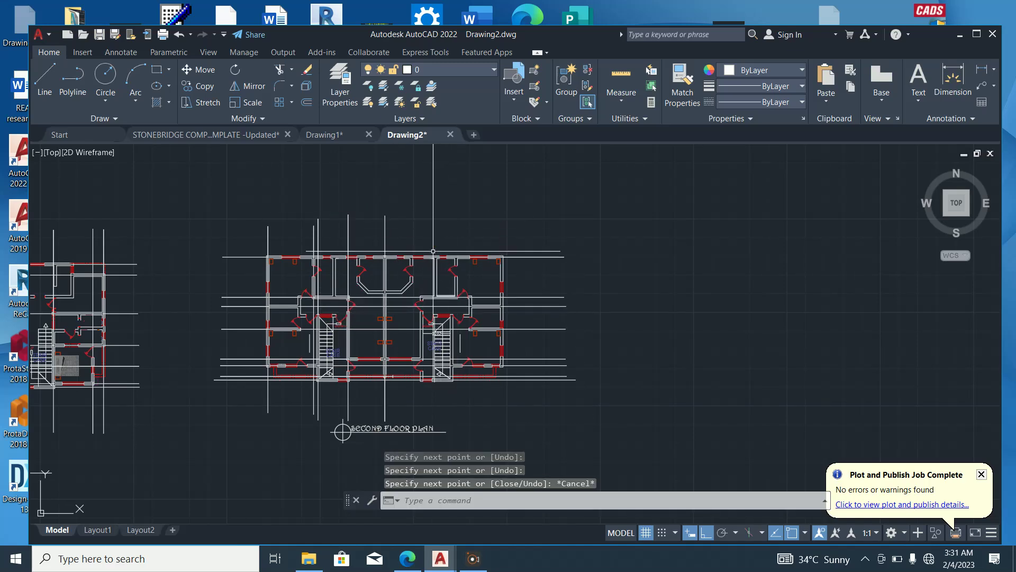
Draw a vertical grid line through the midpoint of the right staircase's left wall end at the door, extending above and below the second floor plan
scroll(417, 356, "up", 4)
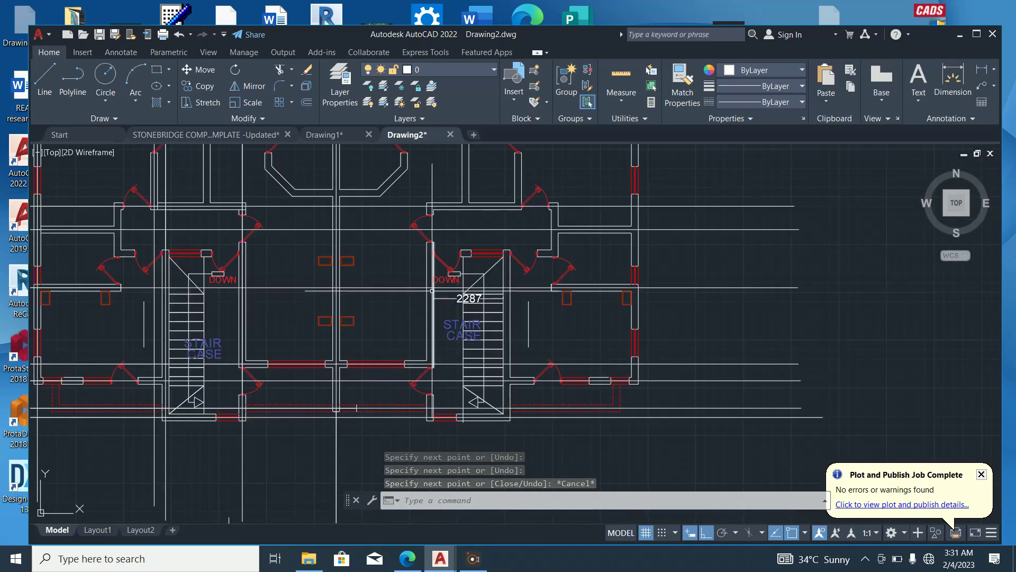
left_click(45, 80)
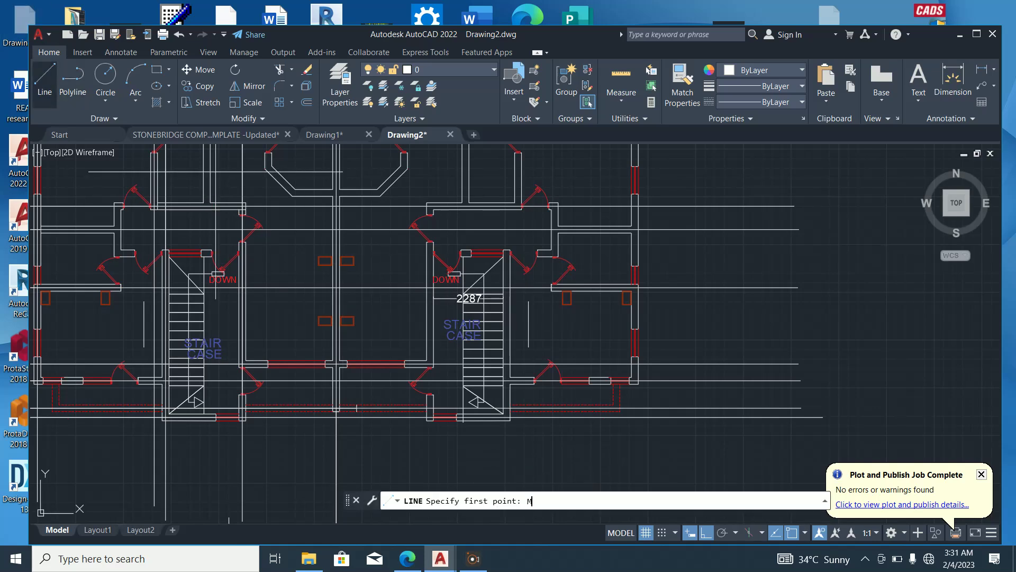
type("MID")
key("Return")
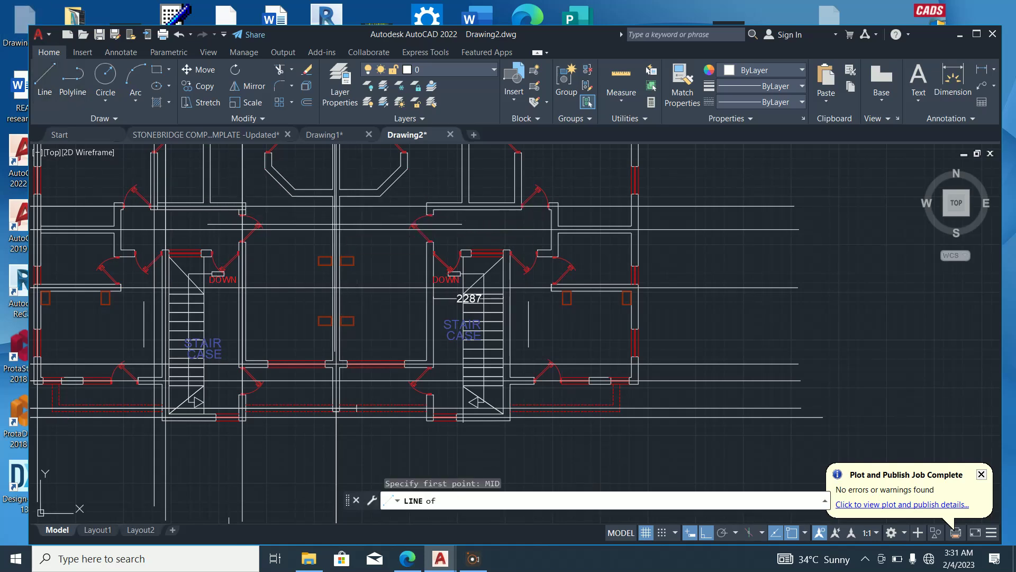
scroll(450, 254, "up", 4)
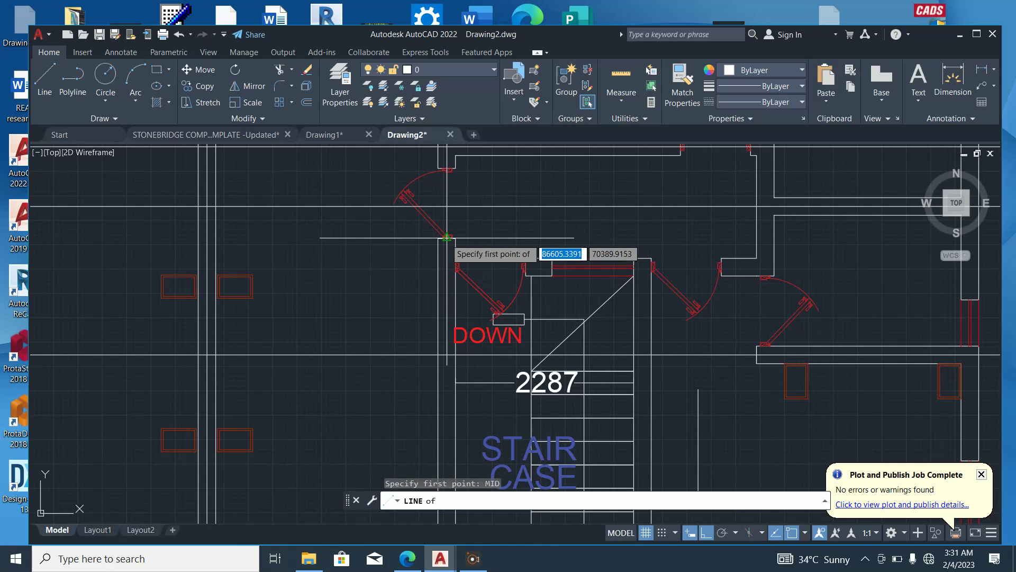
left_click(447, 237)
scroll(439, 264, "down", 6)
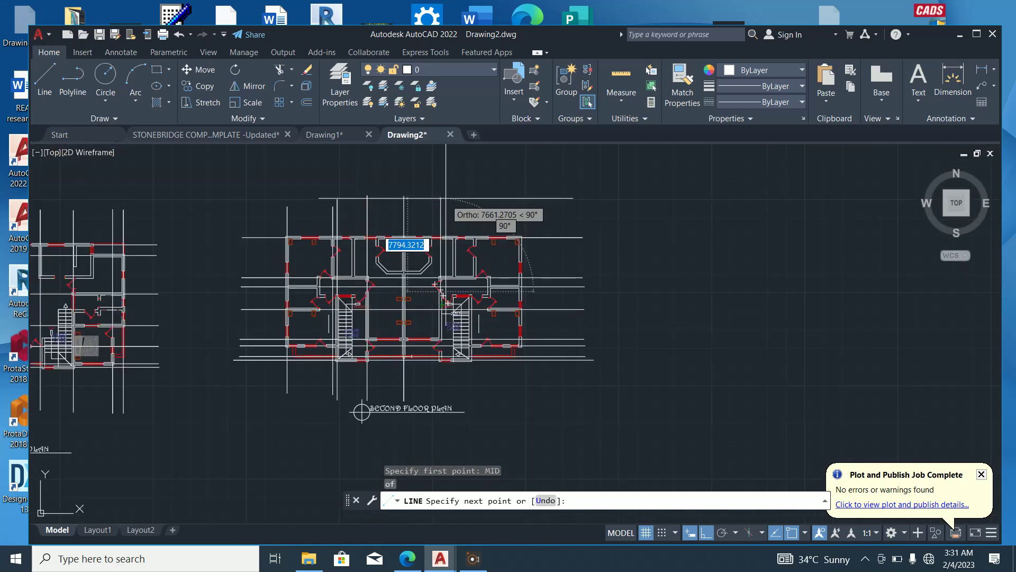
scroll(397, 338, "down", 4)
scroll(450, 287, "up", 6)
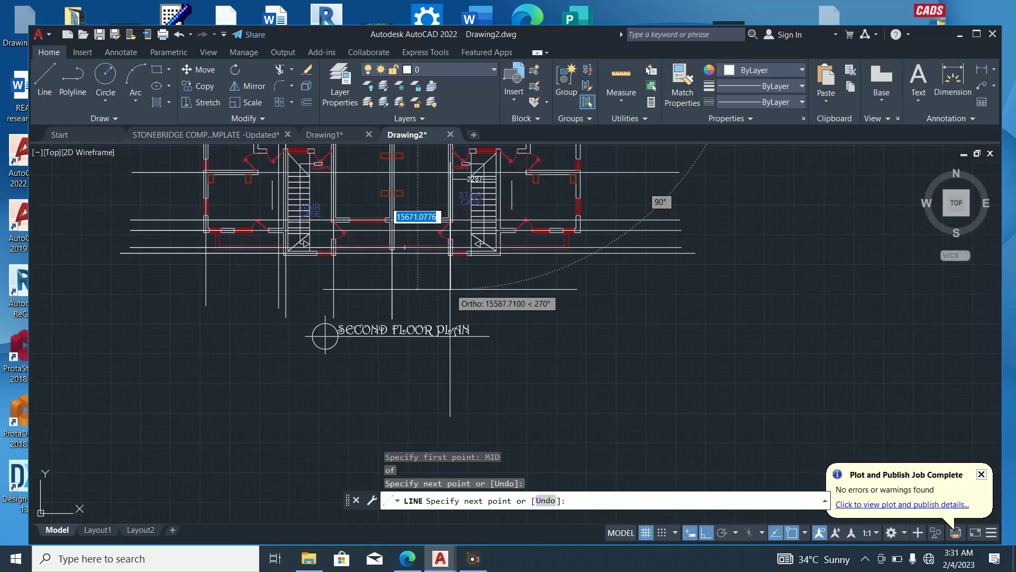
left_click(445, 320)
key("Escape")
scroll(430, 347, "down", 2)
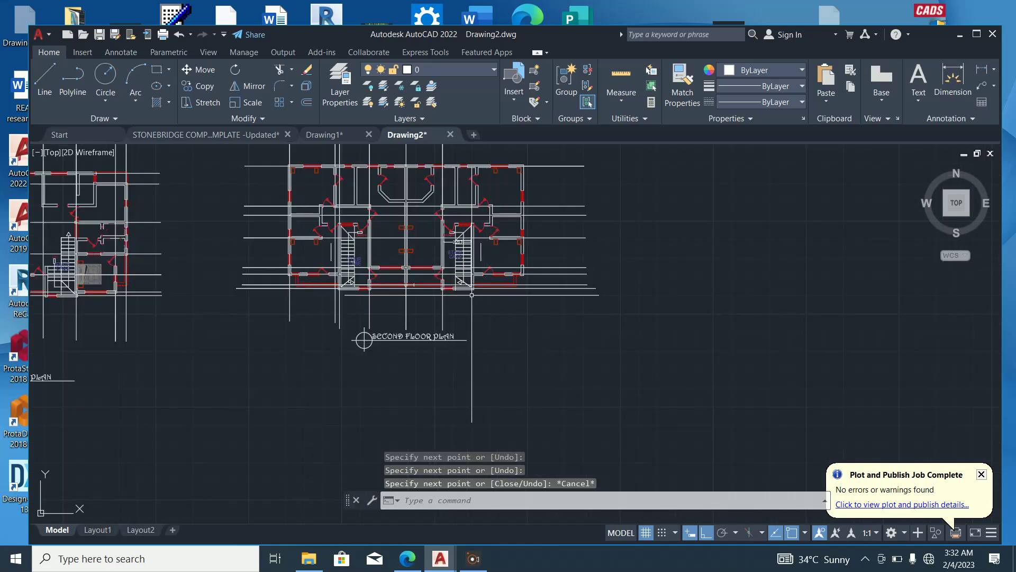
left_click(44, 79)
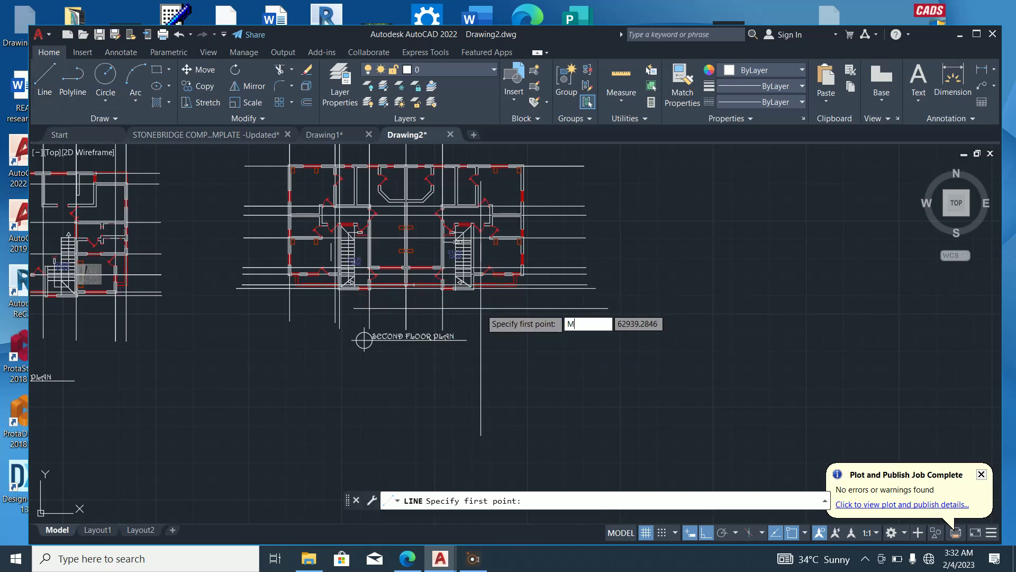
type("MID")
key("Return")
scroll(465, 244, "up", 5)
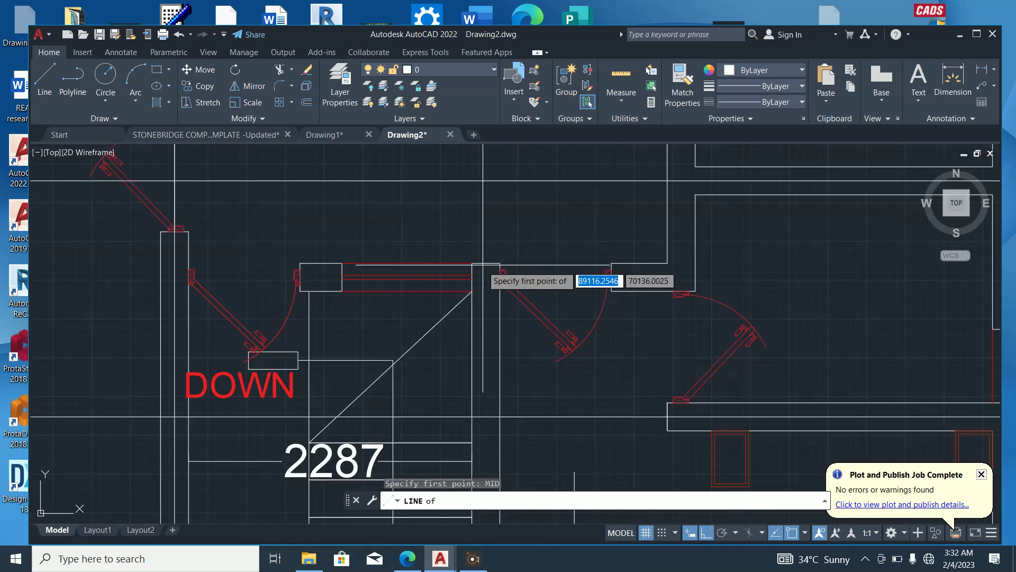
left_click(486, 262)
scroll(486, 262, "down", 5)
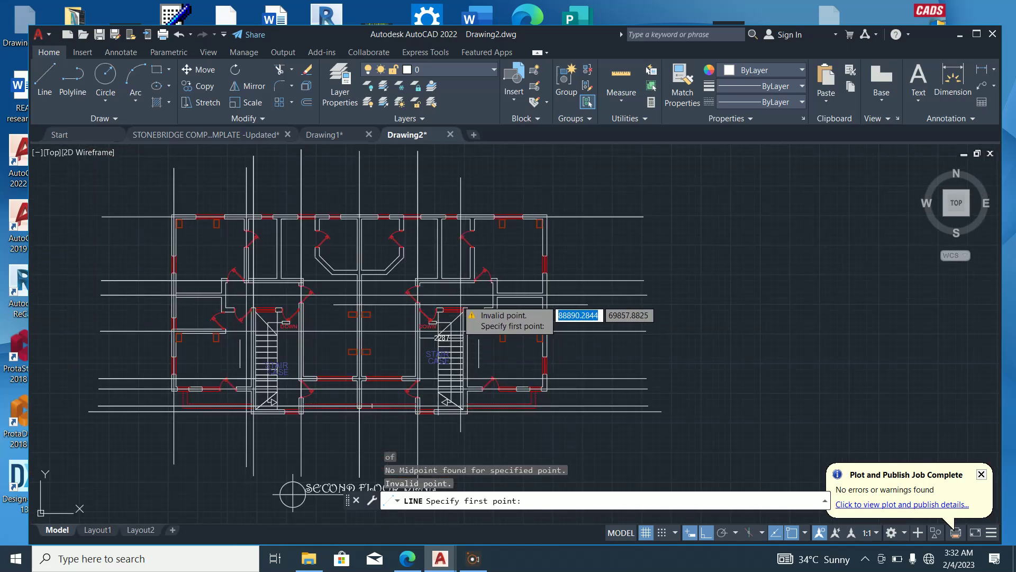
key("Escape")
Draw a vertical grid line through the midpoint of the right staircase's right wall top, extending above and below the second floor plan
key("Return")
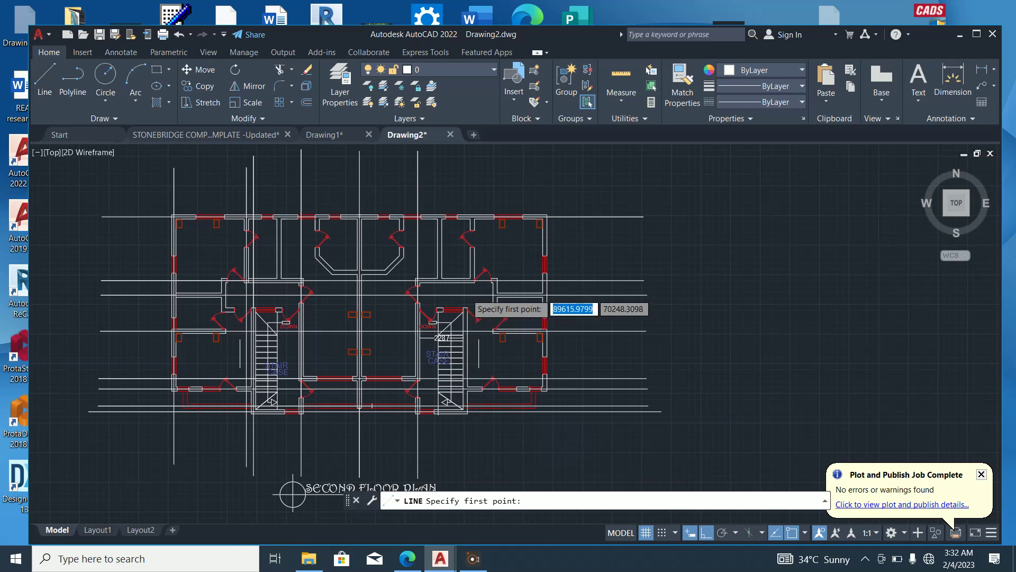
scroll(466, 295, "up", 4)
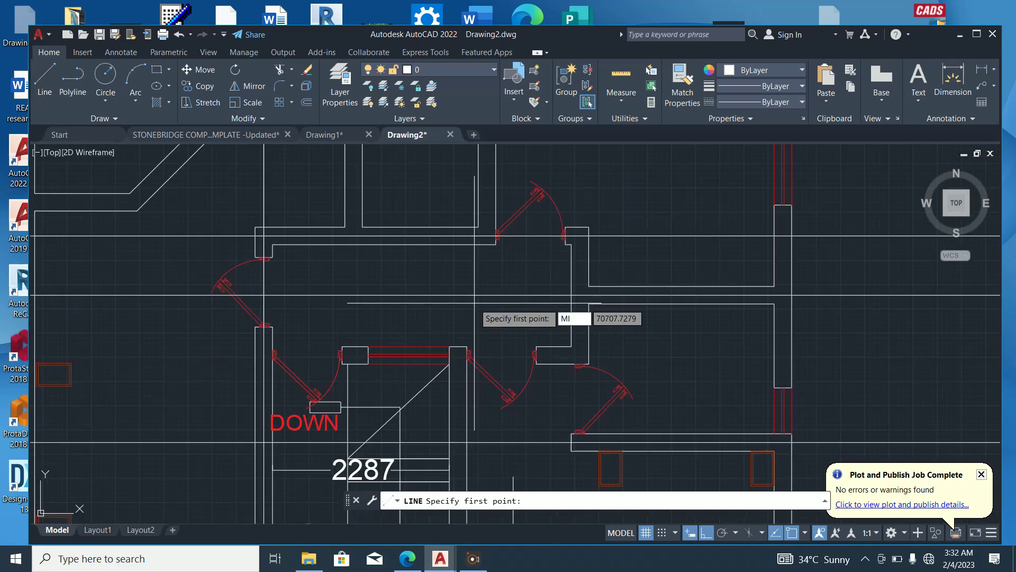
type("MID")
key("Return")
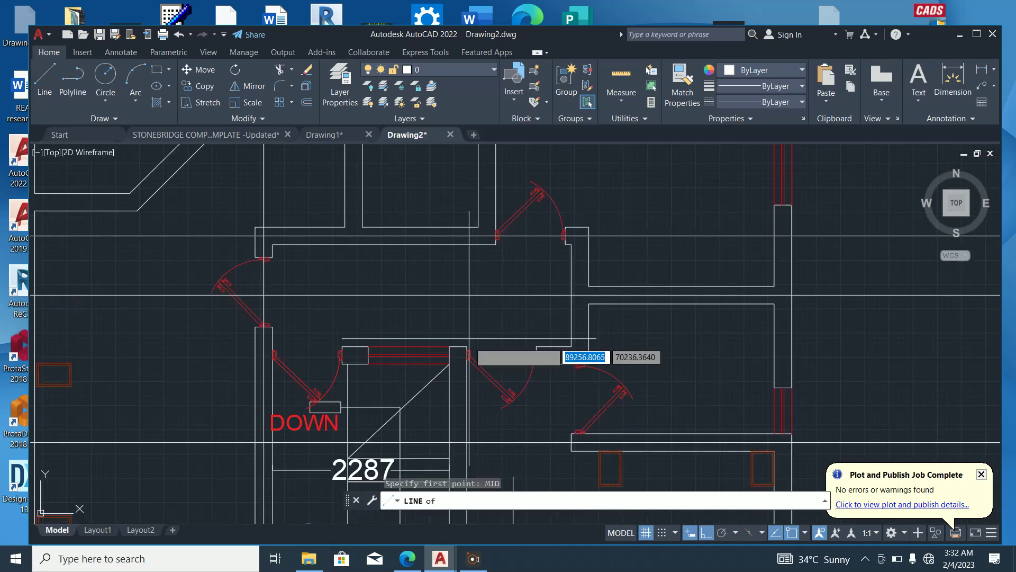
left_click(458, 345)
scroll(458, 345, "down", 4)
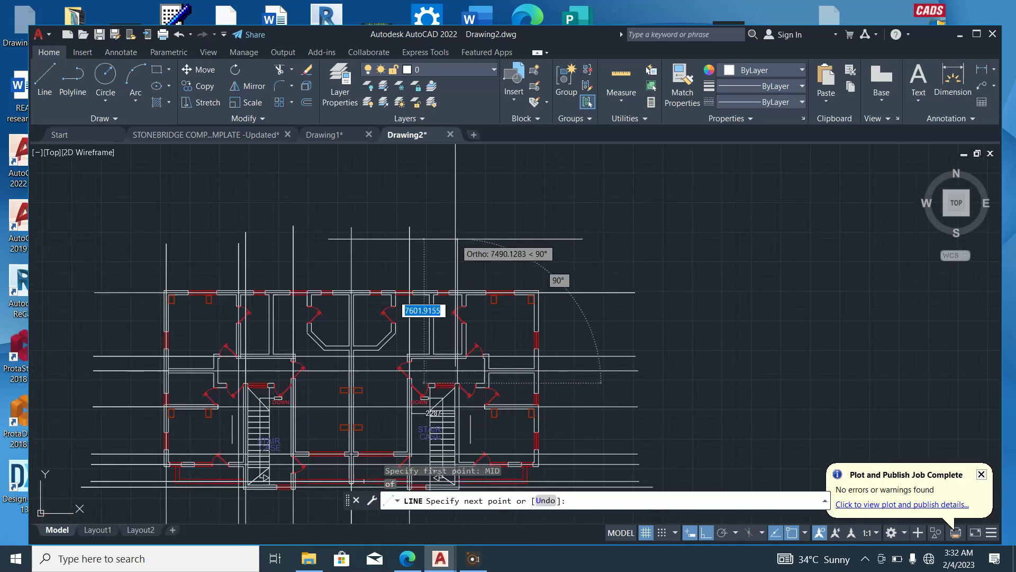
scroll(463, 265, "down", 5)
scroll(462, 318, "up", 3)
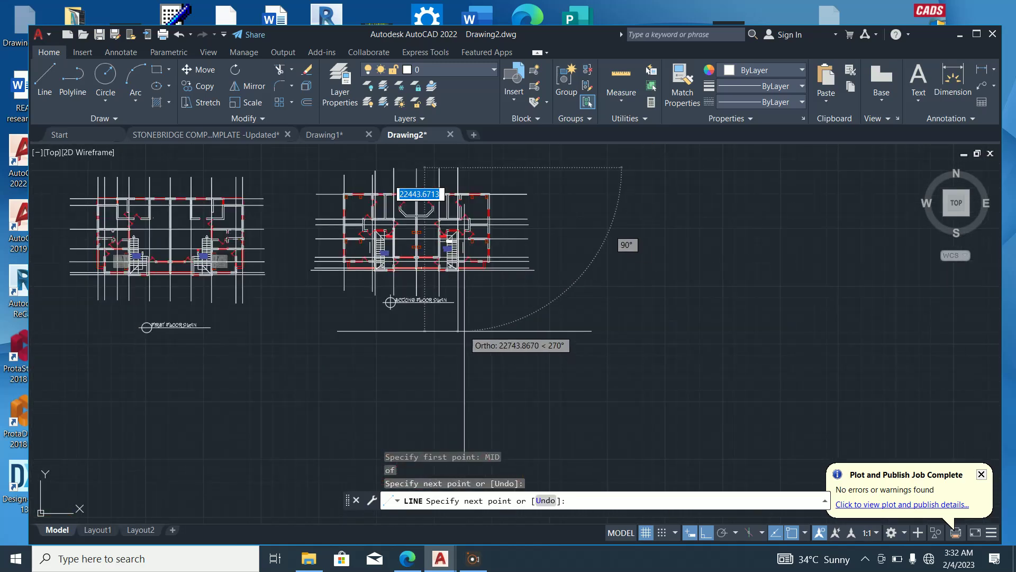
left_click(460, 280)
key("Escape")
scroll(437, 354, "down", 2)
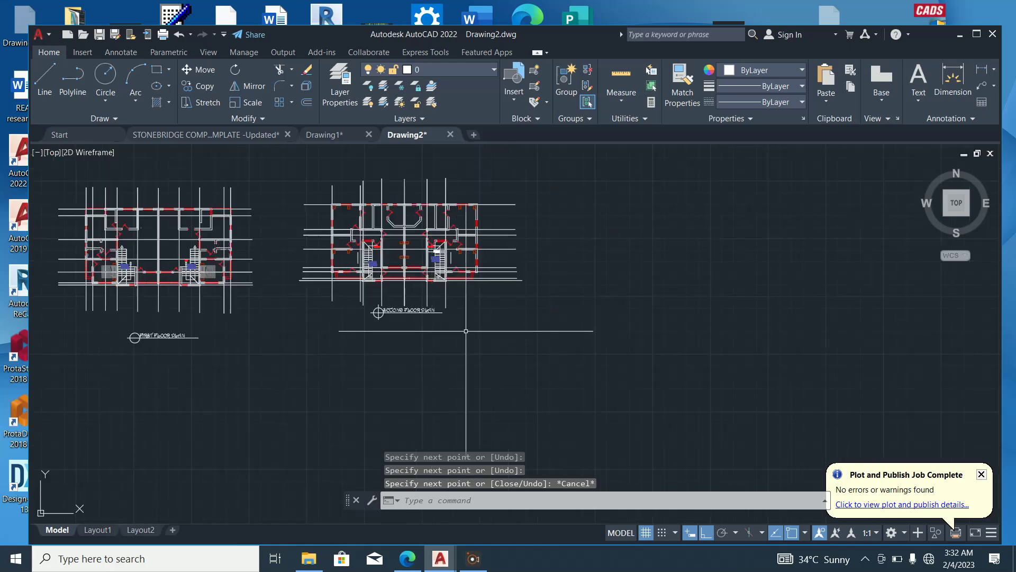
Draw a vertical grid line through the midpoint of the right exterior wall end at the window, extending above and below the second floor plan
scroll(476, 254, "up", 5)
scroll(503, 275, "down", 2)
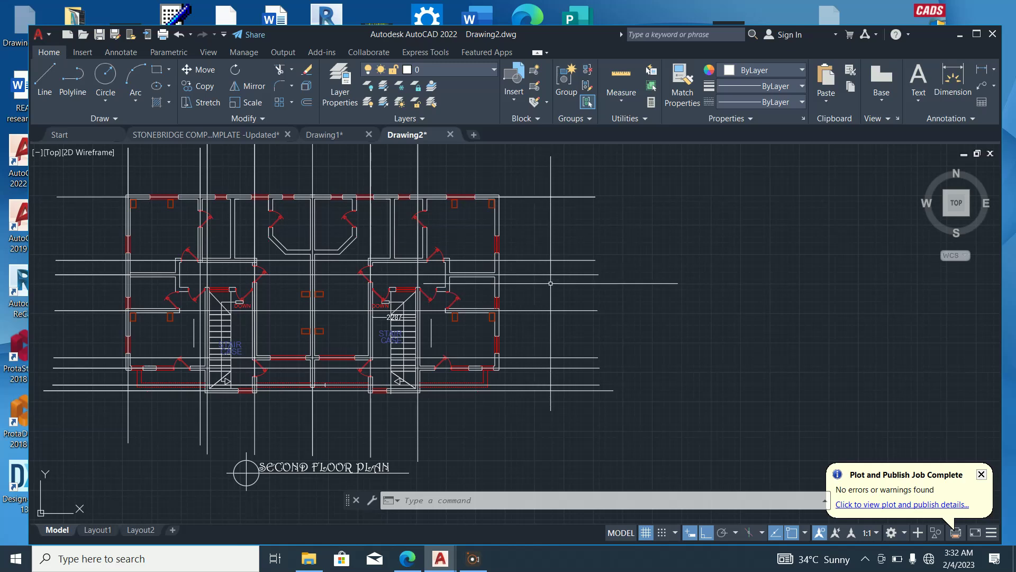
type("l")
key("Return")
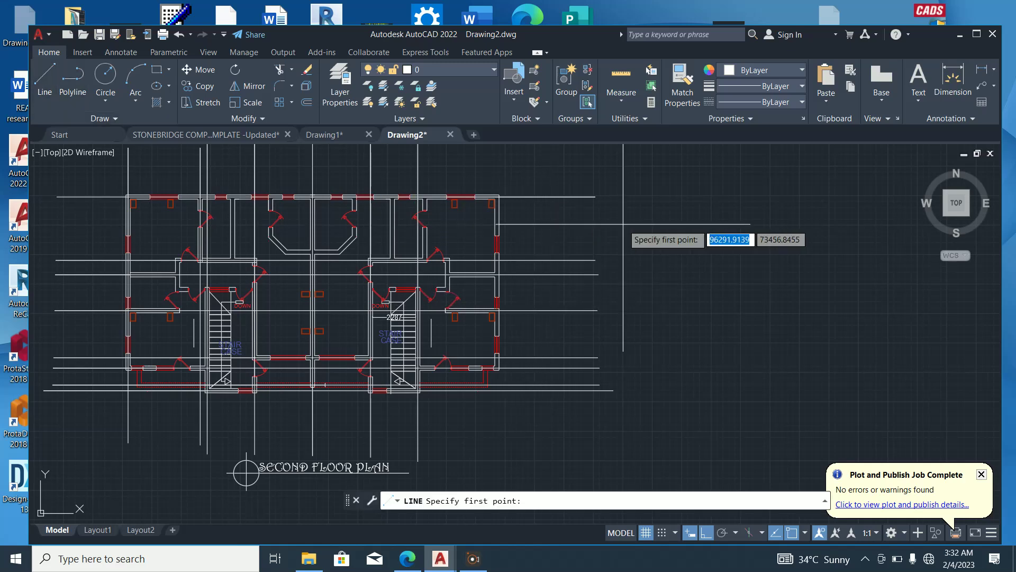
type("M")
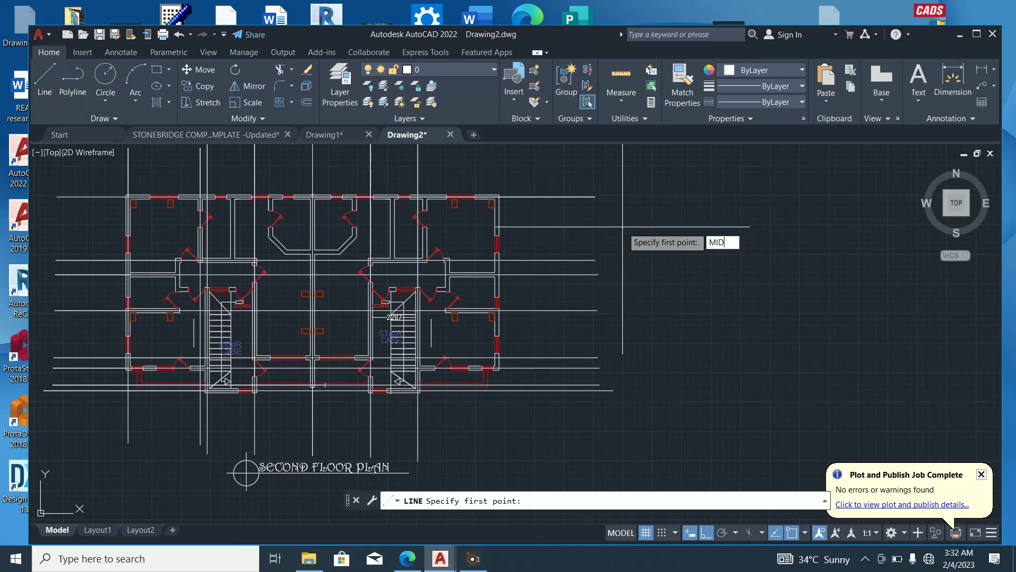
type("ID")
key("Return")
scroll(508, 307, "up", 4)
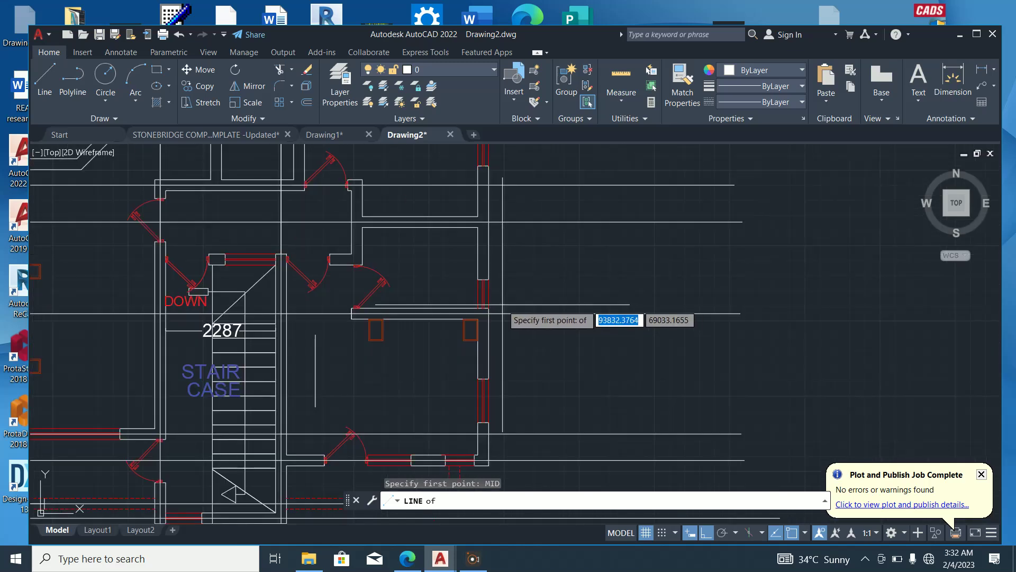
scroll(483, 279, "up", 4)
left_click(482, 279)
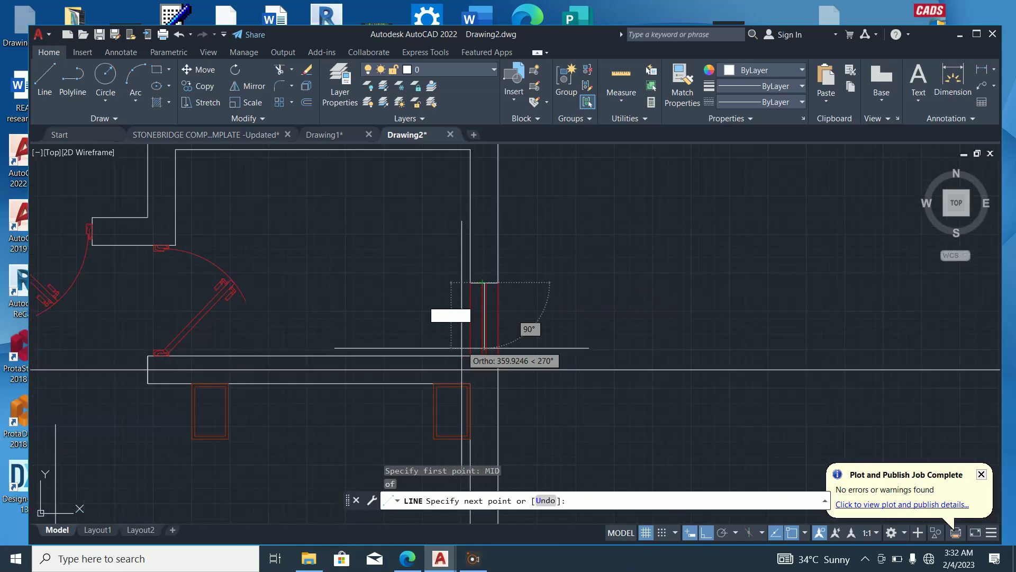
scroll(497, 369, "down", 5)
scroll(475, 295, "down", 1)
scroll(466, 388, "up", 4)
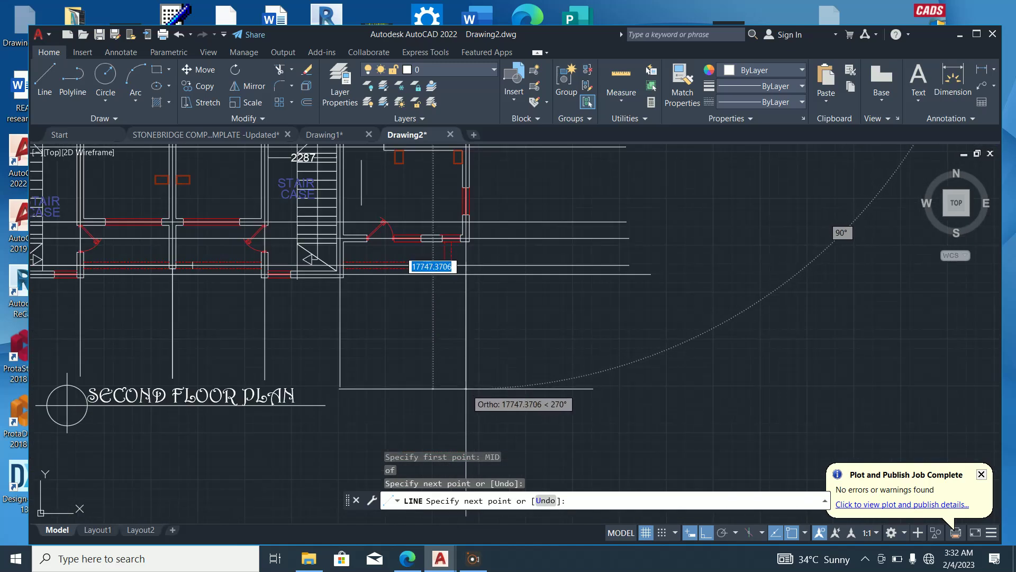
left_click(466, 389)
scroll(498, 367, "down", 2)
key("Escape")
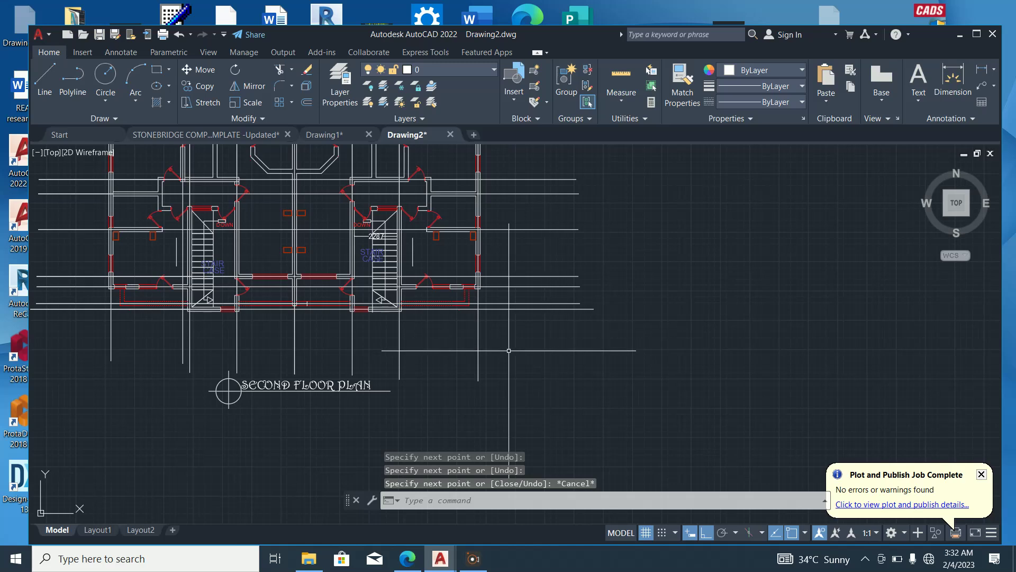
Draw a vertical grid line through the midpoint of the wall end below the upper right room's left door, extending beyond the second floor plan
scroll(510, 342, "down", 2)
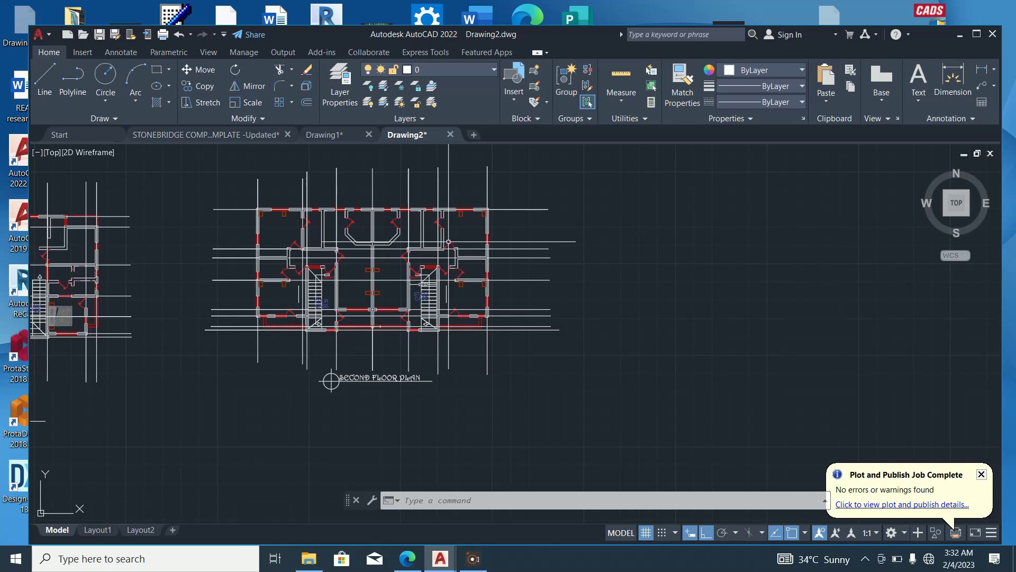
scroll(448, 241, "up", 2)
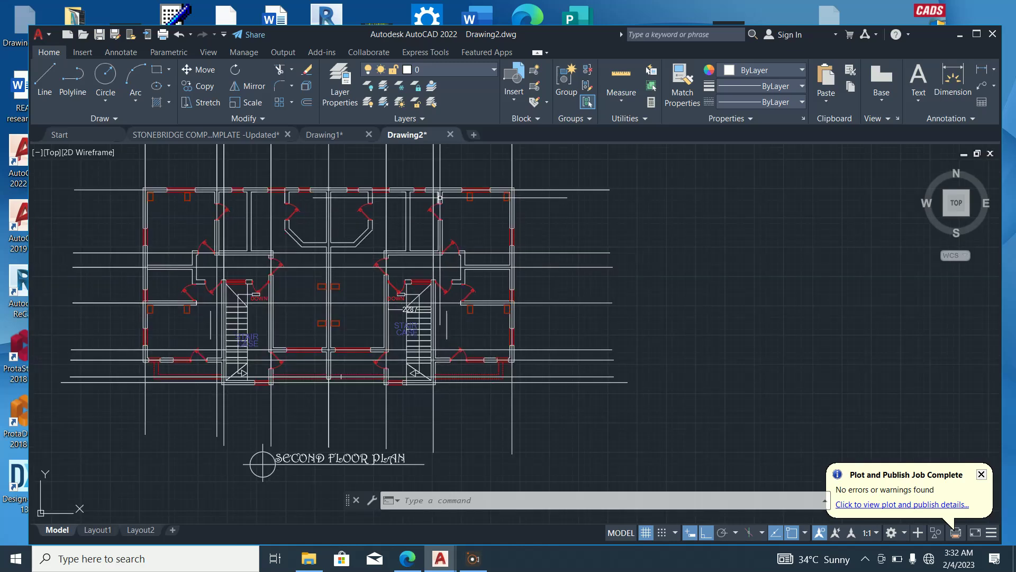
left_click(44, 79)
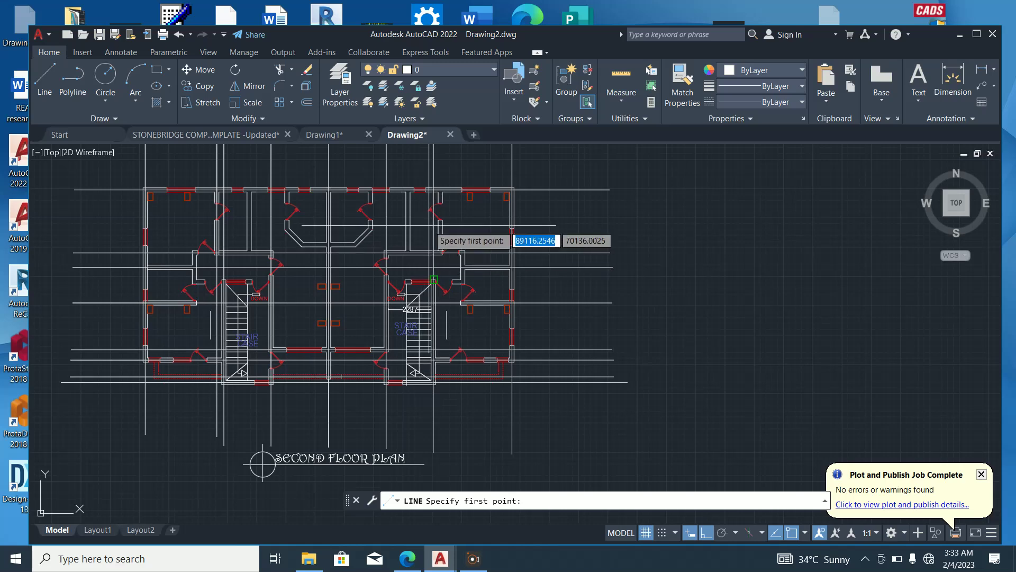
scroll(458, 222, "up", 3)
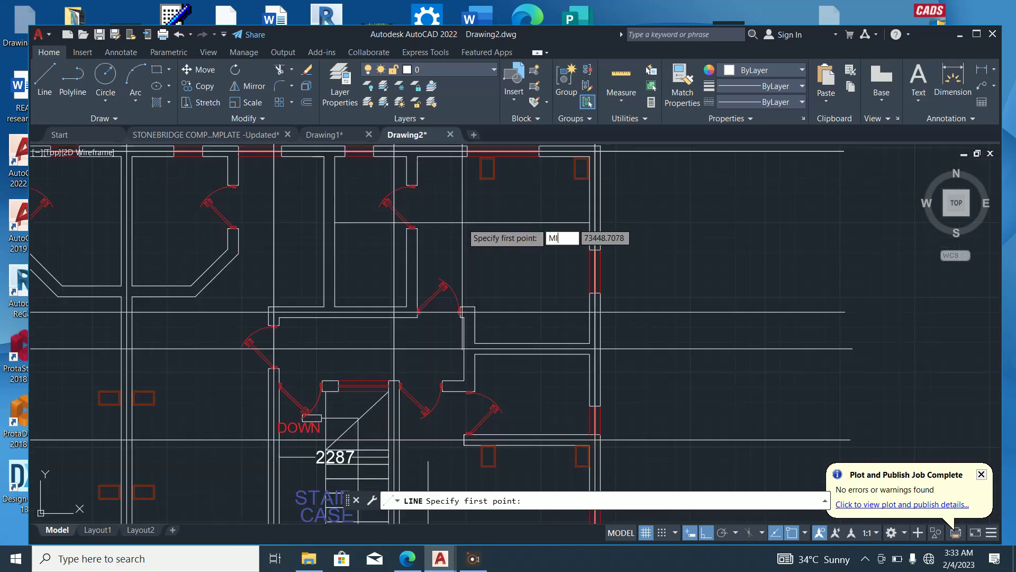
key("Return")
scroll(418, 225, "up", 4)
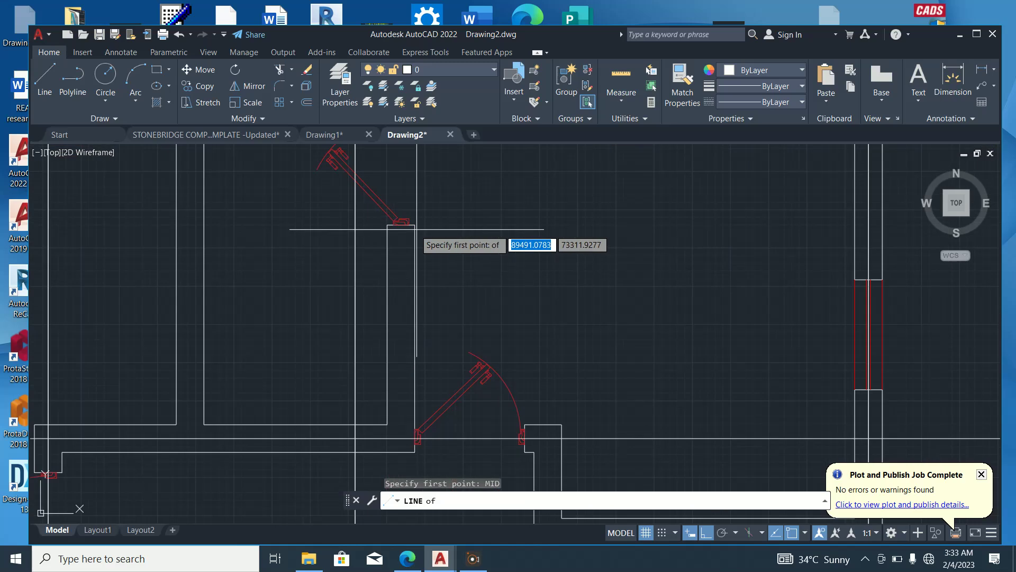
left_click(403, 221)
scroll(354, 295, "down", 5)
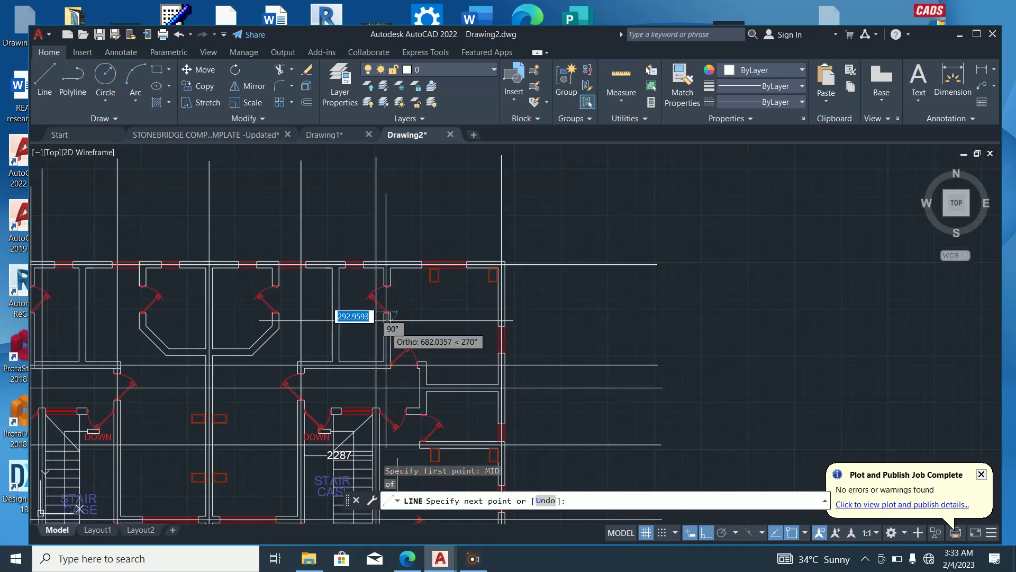
scroll(385, 186, "down", 3)
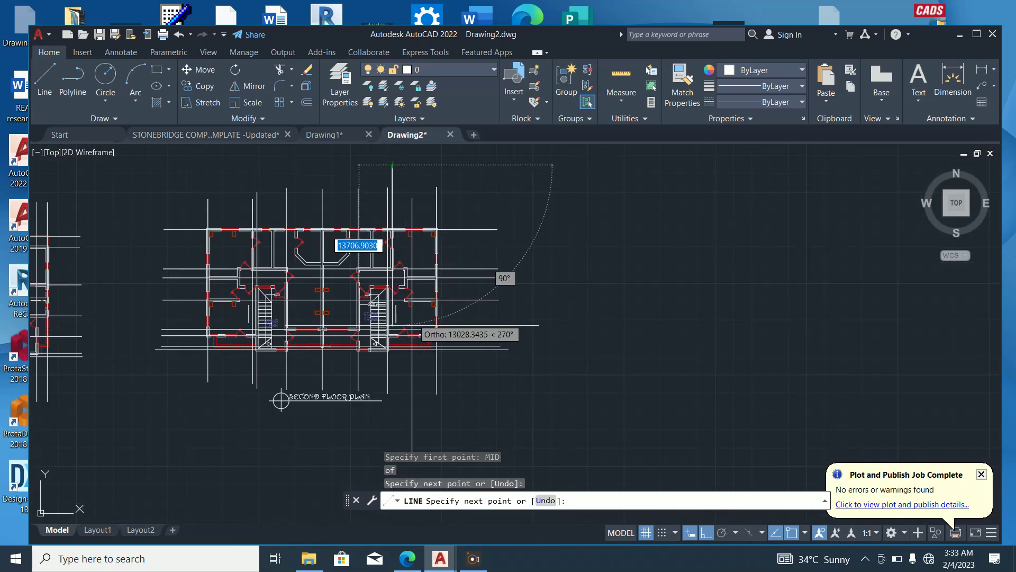
scroll(397, 379, "up", 4)
left_click(397, 431)
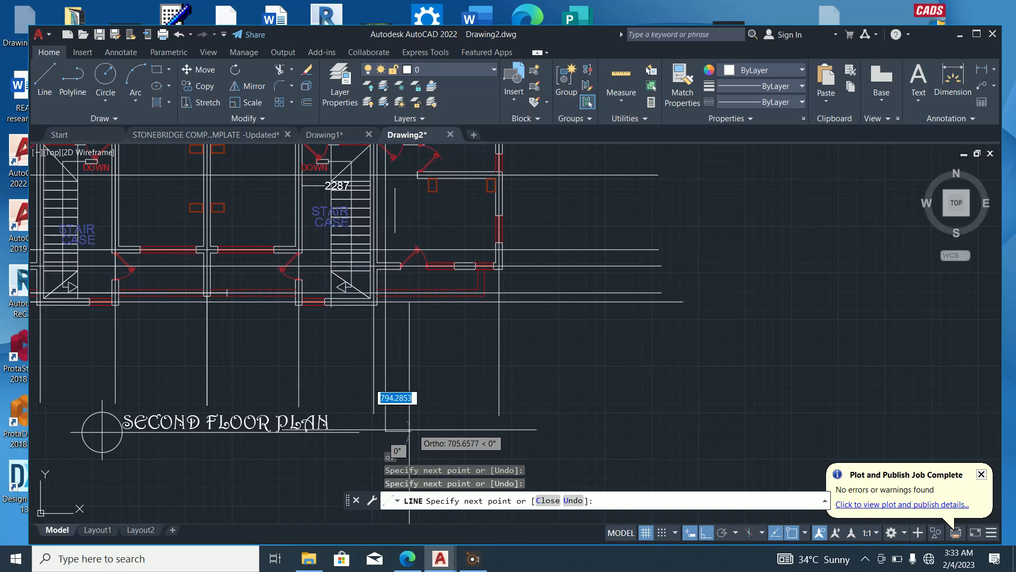
key("Escape")
Erase the short stray vertical line just right of the right staircase on the second floor plan
scroll(452, 385, "down", 2)
scroll(427, 320, "up", 3)
left_click(571, 360)
left_click(397, 233)
key("Delete")
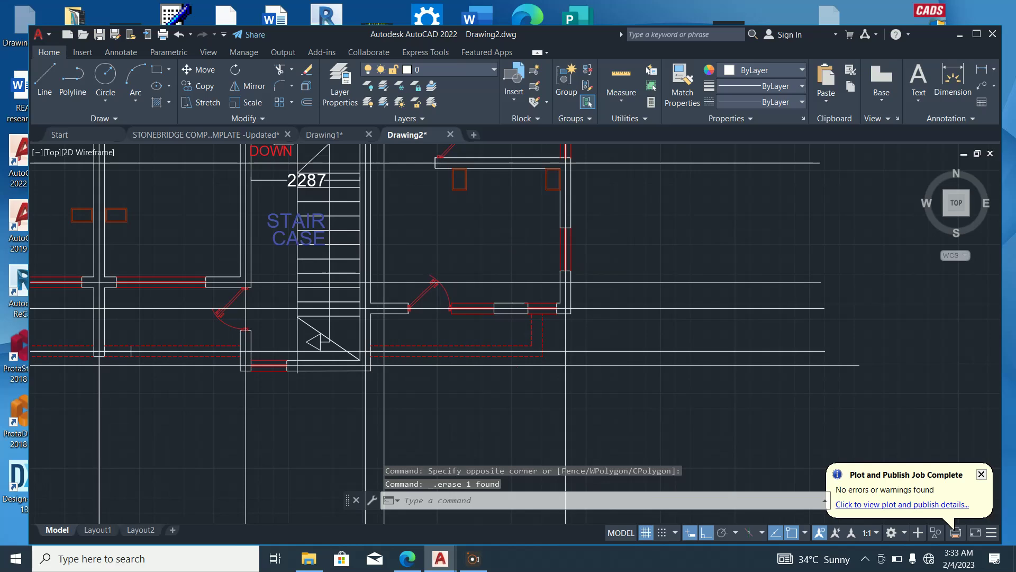
Draw a vertical boundary line right of the second floor plan, crossing all the horizontal grid lines
scroll(450, 291, "down", 3)
scroll(506, 338, "down", 2)
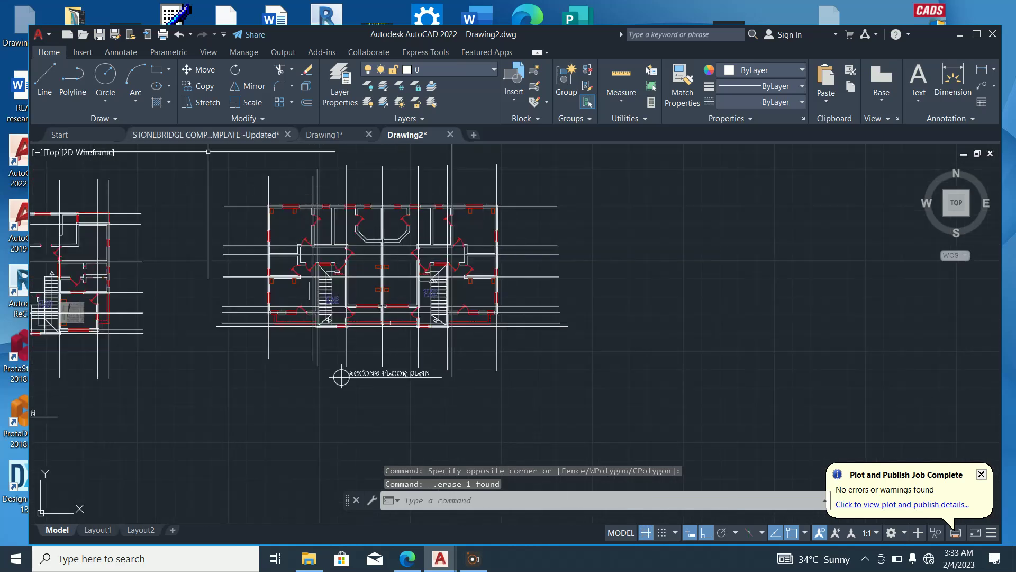
type("l")
key("Return")
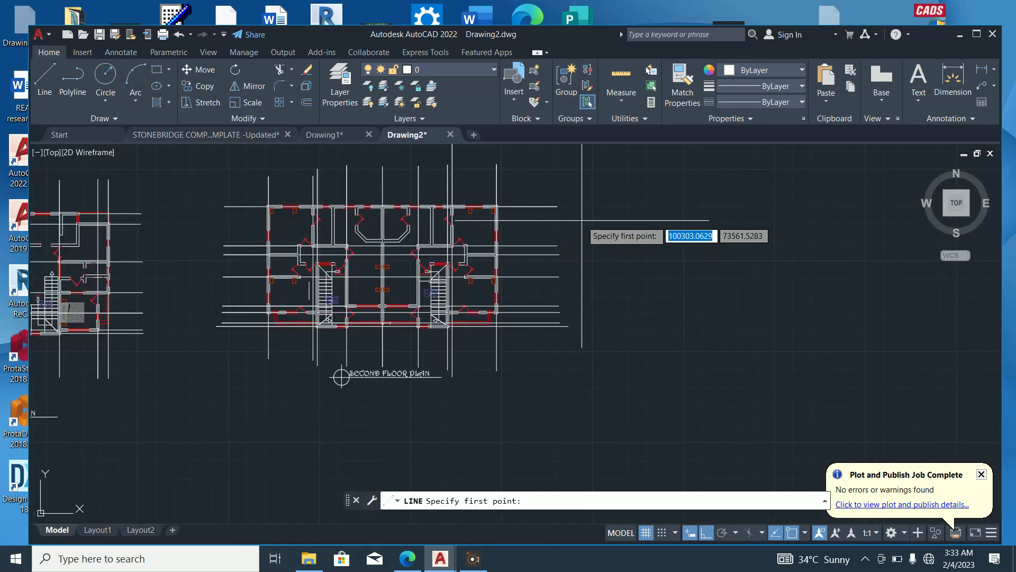
left_click(532, 168)
left_click(525, 394)
key("Escape")
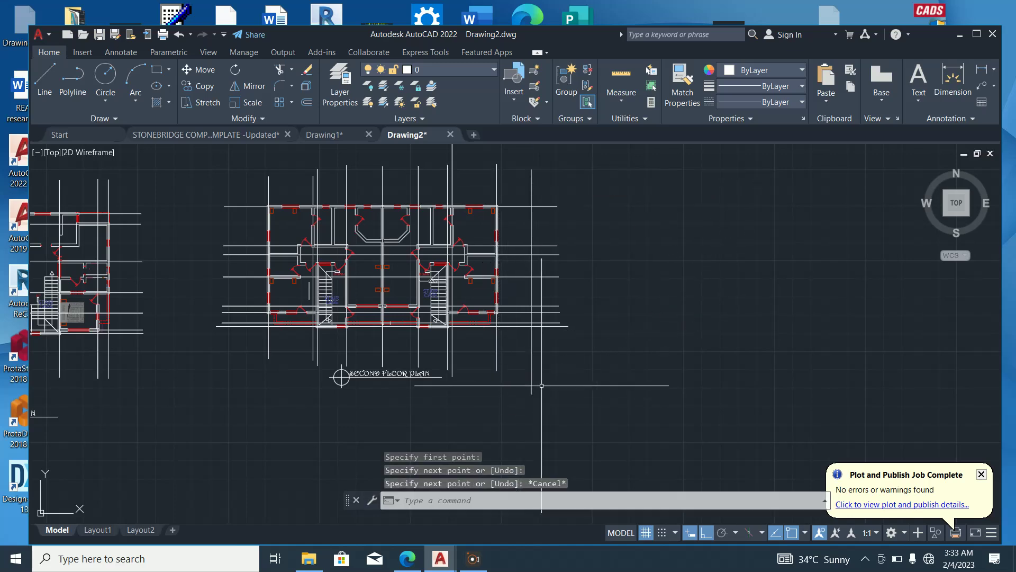
Trim the right ends of the second floor's horizontal grid lines back to the vertical boundary line
type("tr")
key("Return")
left_click(567, 369)
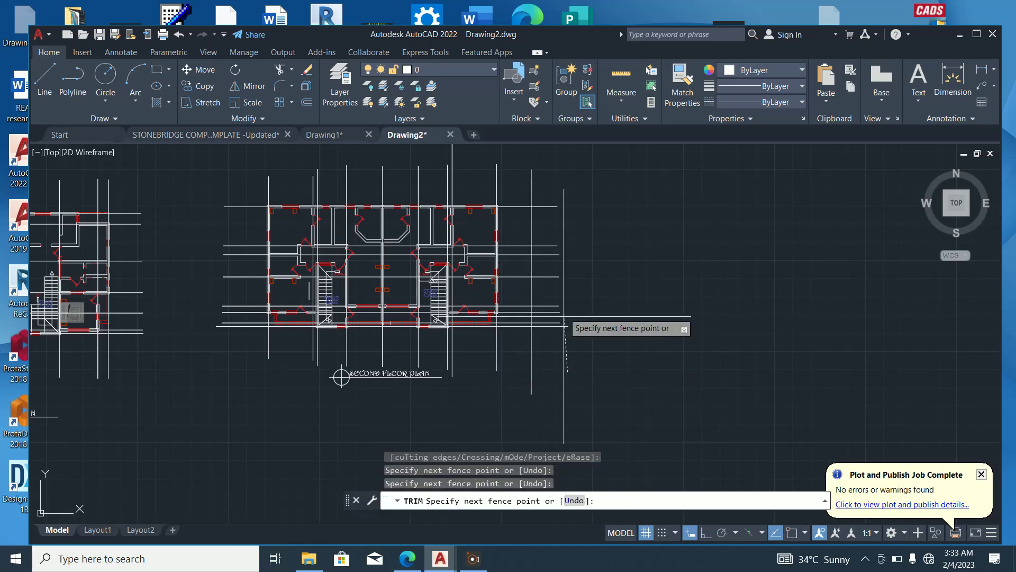
left_click(550, 198)
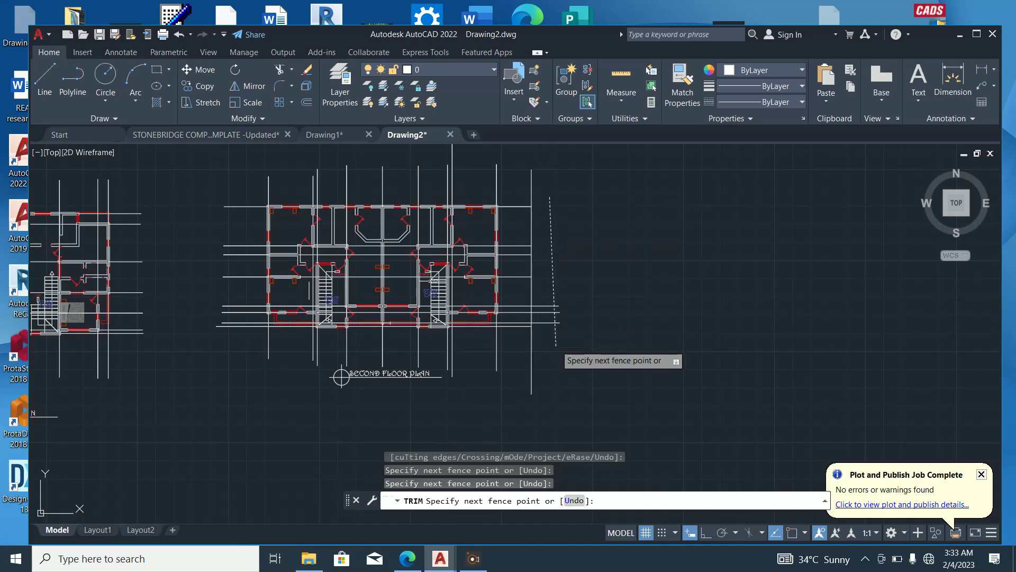
key("Return")
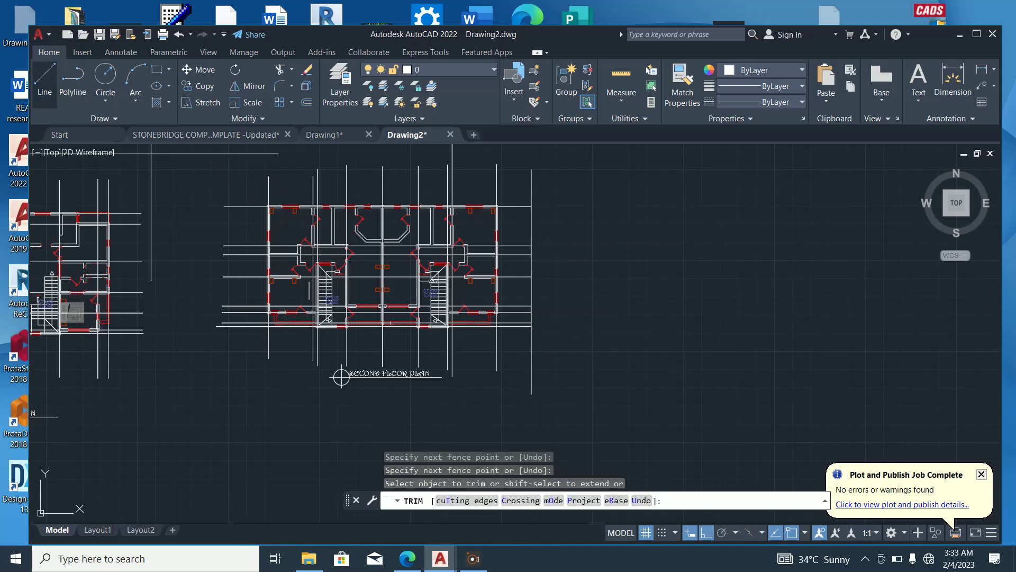
key("Escape")
Draw a vertical boundary line about 14,650 units long across the left ends of the second floor's horizontal grid lines
type("l")
key("Return")
left_click(233, 177)
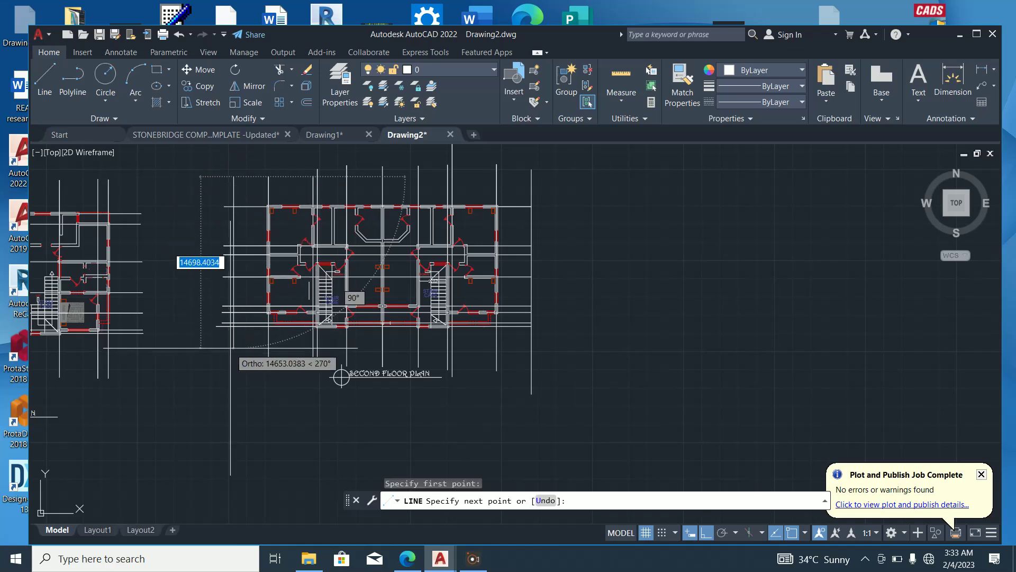
left_click(231, 348)
key("Escape")
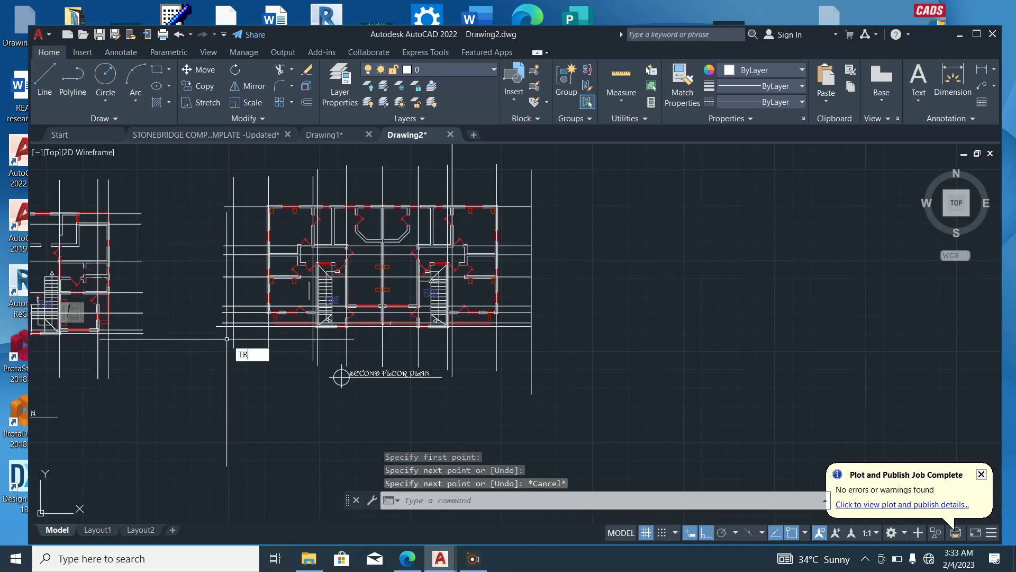
Trim the left ends of the second floor's horizontal grid lines back to the vertical boundary line
type("TR")
key("Return")
left_click(227, 339)
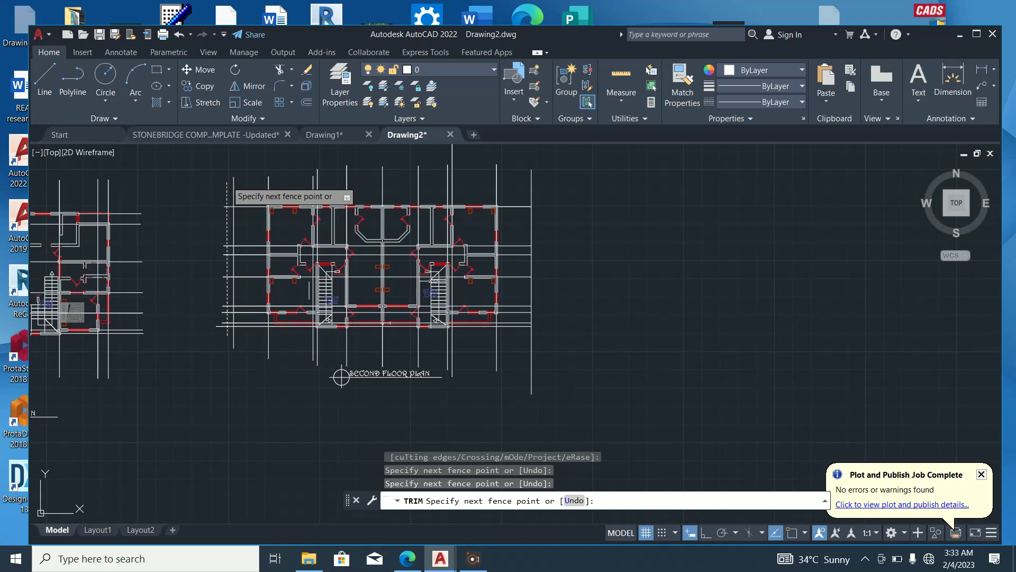
left_click(227, 181)
key("Return")
Erase the two vertical boundary lines left and right of the second floor plan
left_click(242, 193)
left_click(213, 180)
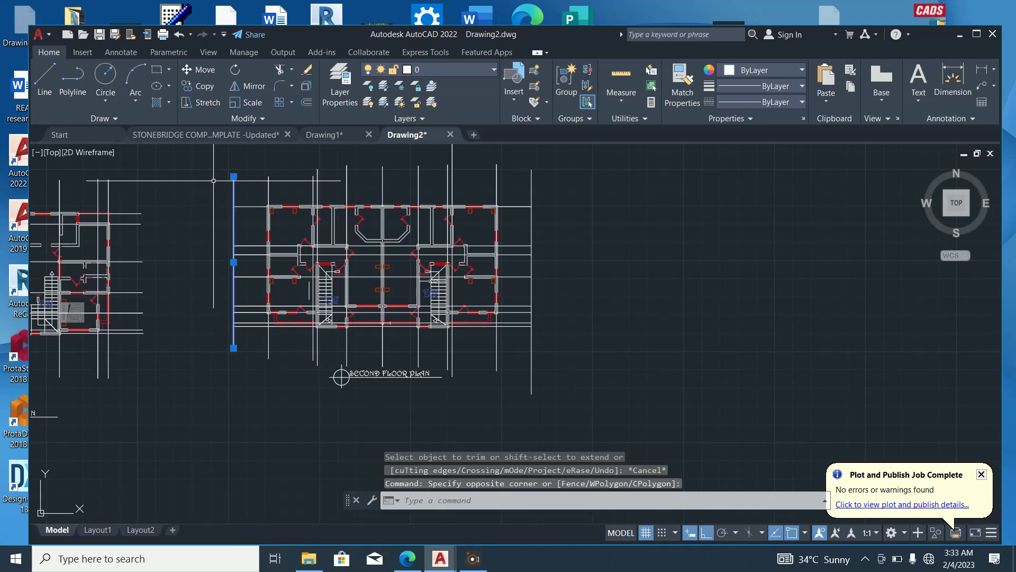
key("Delete")
left_click(511, 188)
left_click(559, 286)
Draw a horizontal boundary line above the second floor plan, crossing the upper ends of the vertical grid lines
scroll(559, 286, "down", 3)
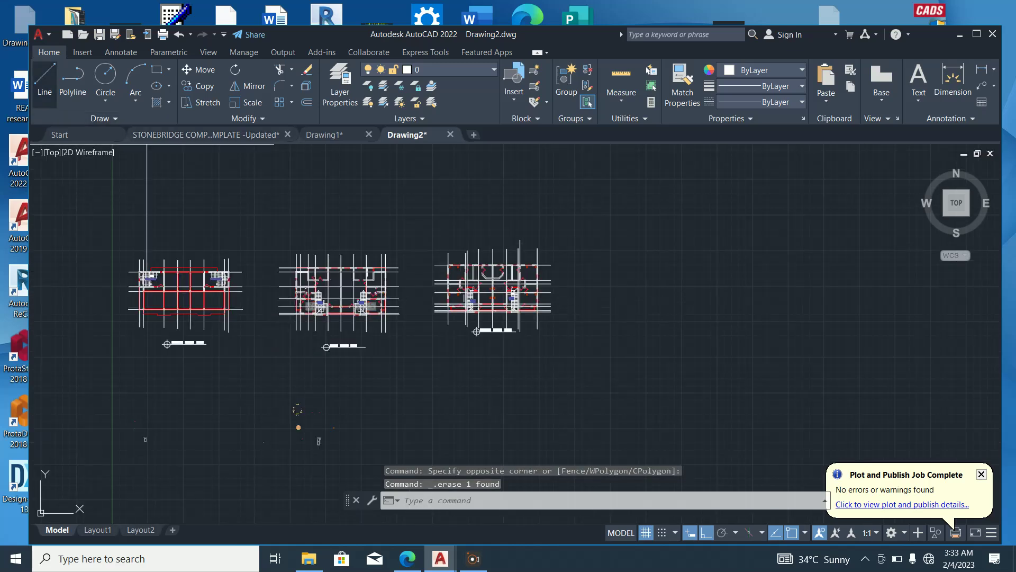
left_click(45, 80)
scroll(479, 276, "up", 2)
left_click(418, 245)
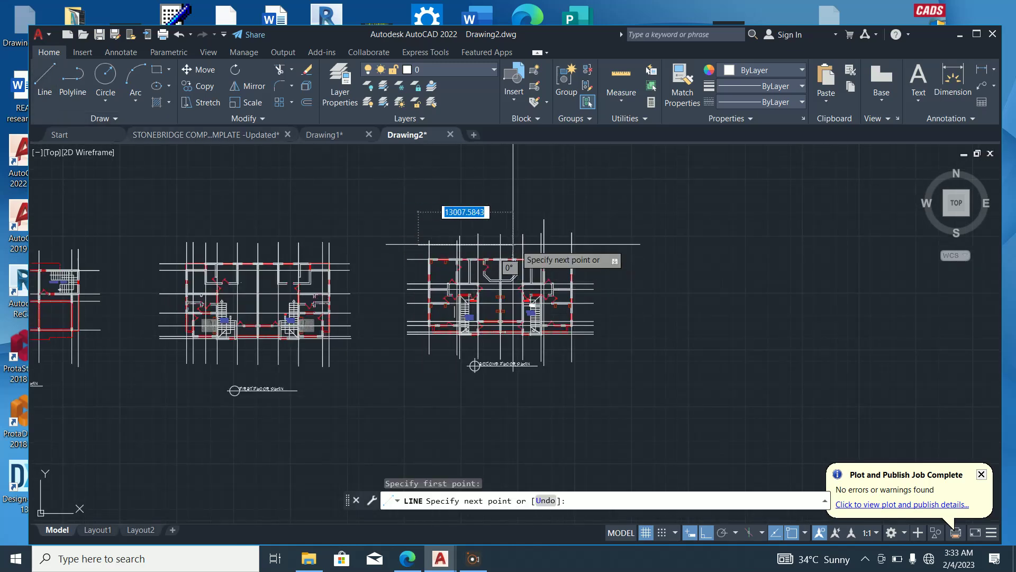
key("Escape")
Trim the upper ends of the second floor's vertical grid lines back to the horizontal boundary line
scroll(582, 241, "up", 5)
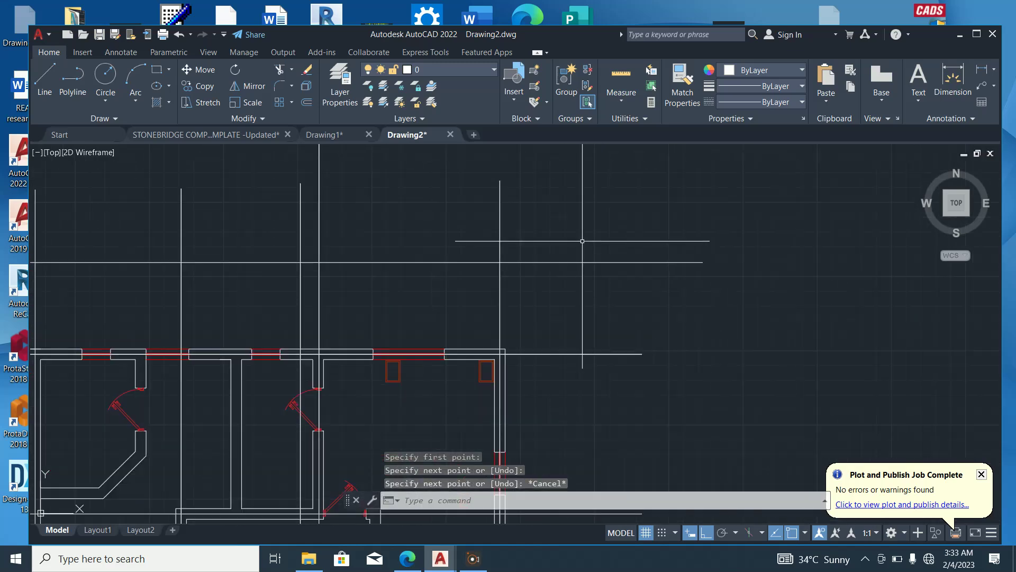
key("Return")
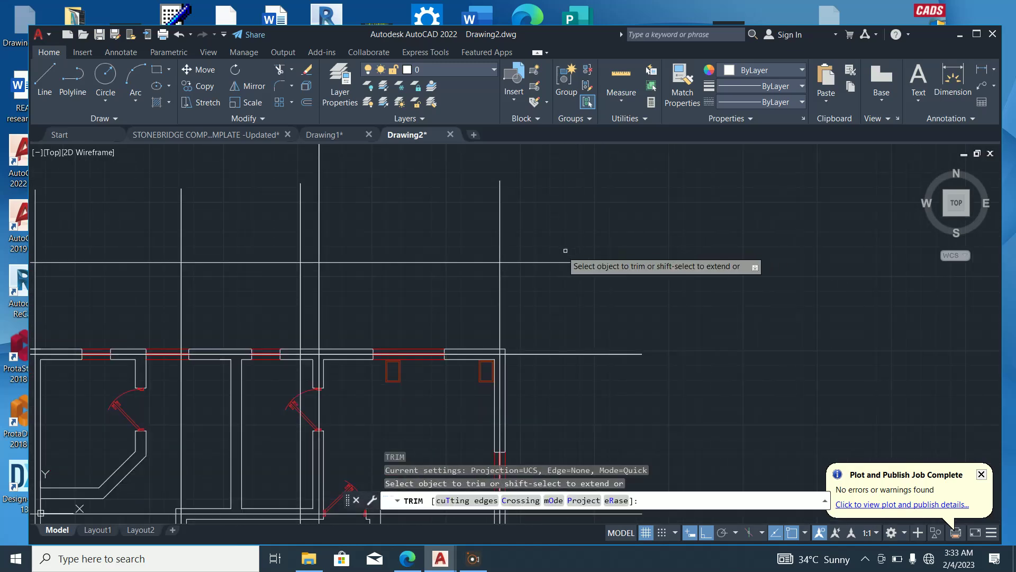
left_click_drag(519, 249, 468, 250)
left_click_drag(182, 251, 582, 242)
scroll(587, 240, "down", 2)
scroll(588, 241, "down", 4)
left_click_drag(474, 233, 333, 242)
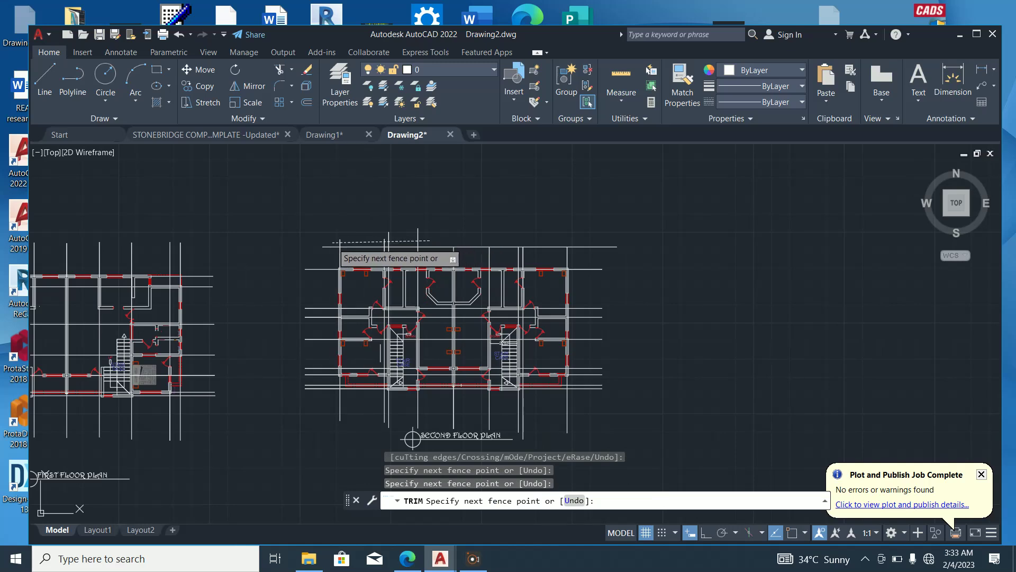
left_click(332, 242)
key("Escape")
Erase the horizontal boundary line above the second floor plan
left_click(333, 255)
left_click(314, 227)
key("Delete")
Draw a horizontal boundary line between the second floor plan and its title, crossing the lower ends of the vertical grid lines
scroll(329, 227, "down", 4)
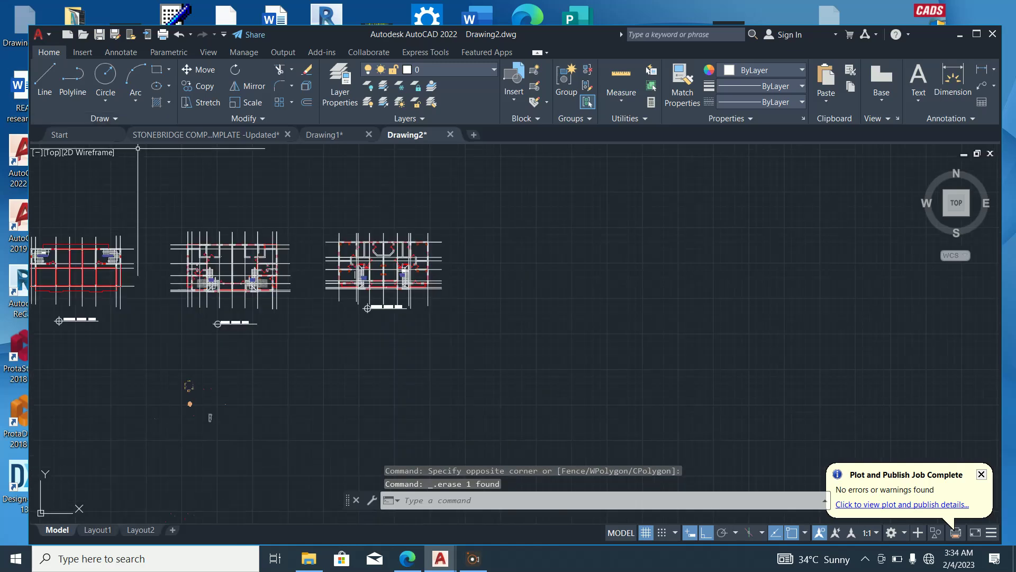
left_click(44, 79)
scroll(349, 304, "up", 2)
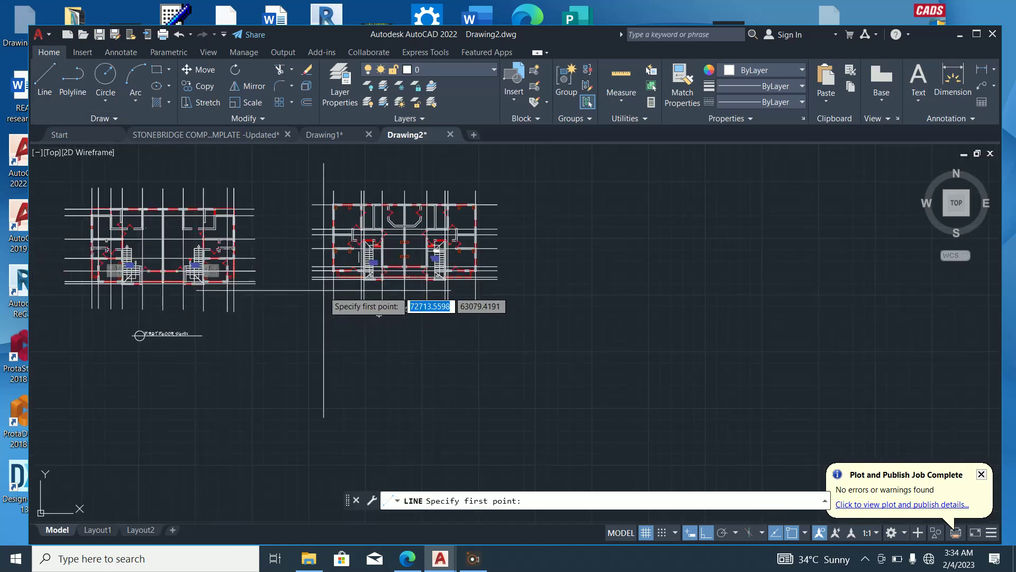
left_click(318, 294)
left_click(522, 310)
key("Escape")
Trim the lower ends of the second floor's vertical grid lines back to the horizontal boundary line
scroll(483, 307, "up", 5)
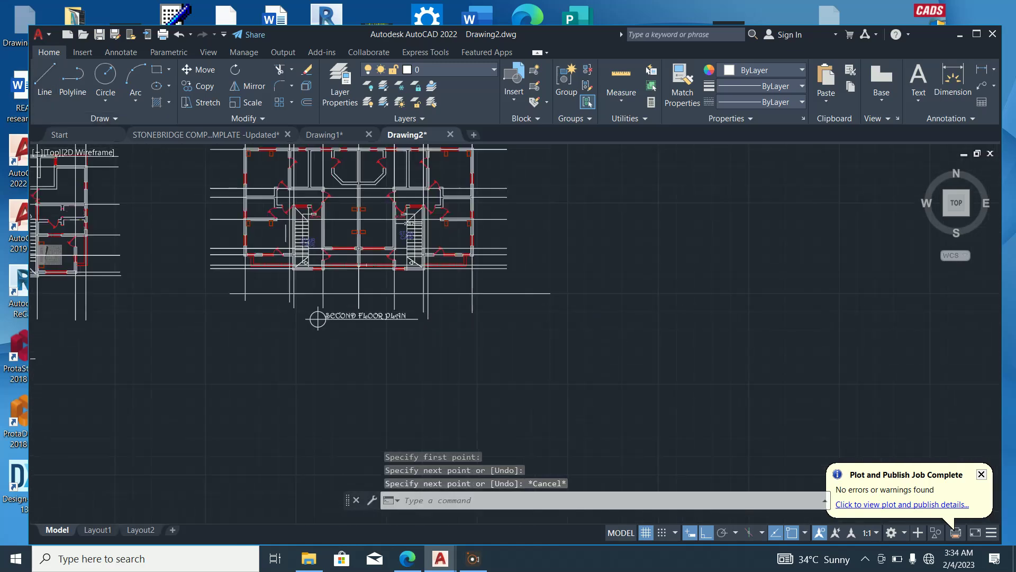
type("tr")
key("Return")
left_click(484, 310)
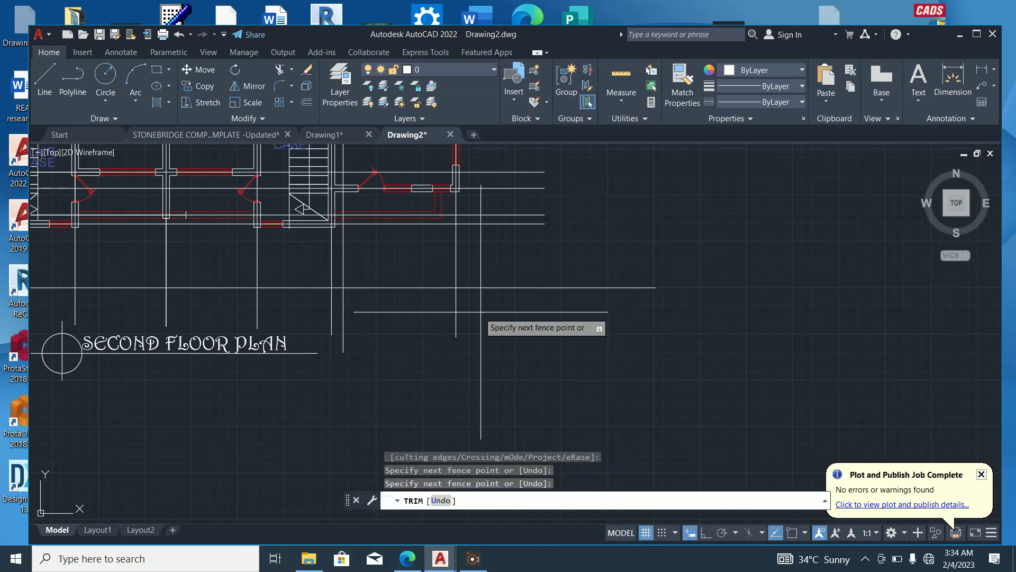
left_click(213, 310)
scroll(437, 312, "down", 2)
scroll(395, 313, "up", 2)
left_click(462, 289)
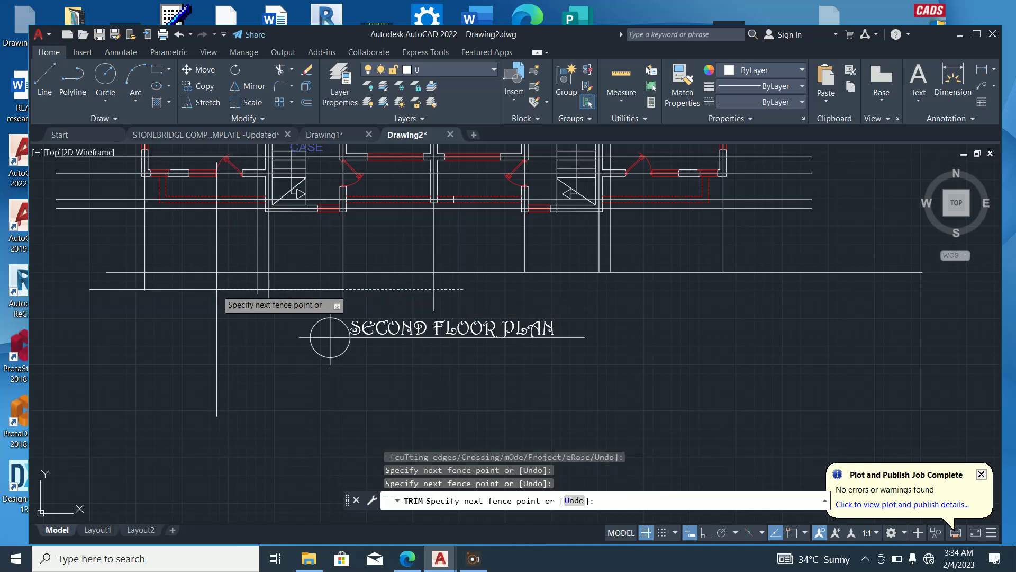
key("Return")
key("Escape")
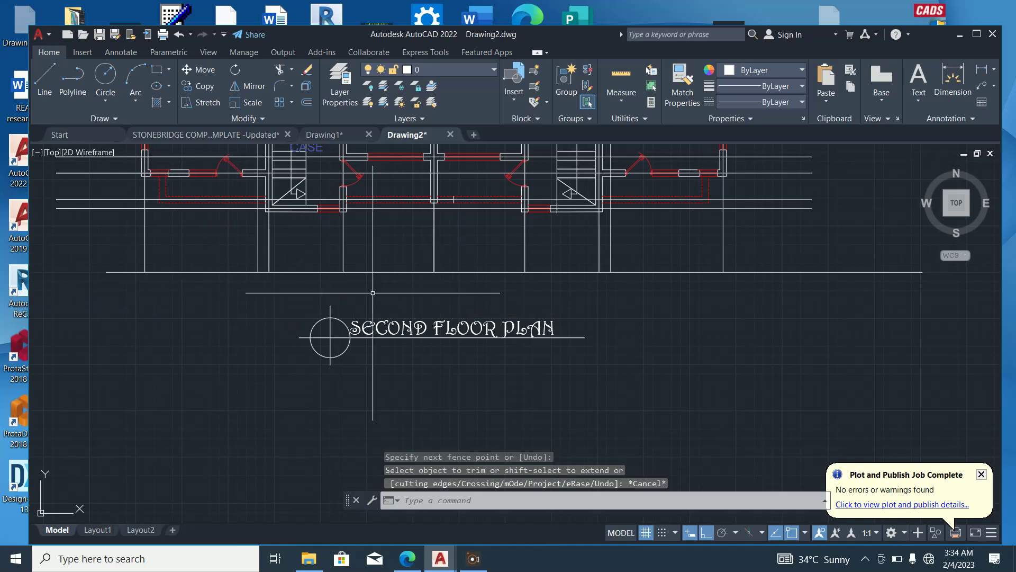
Erase the horizontal boundary line between the second floor plan and its title
scroll(402, 302, "down", 4)
left_click(629, 300)
left_click(603, 266)
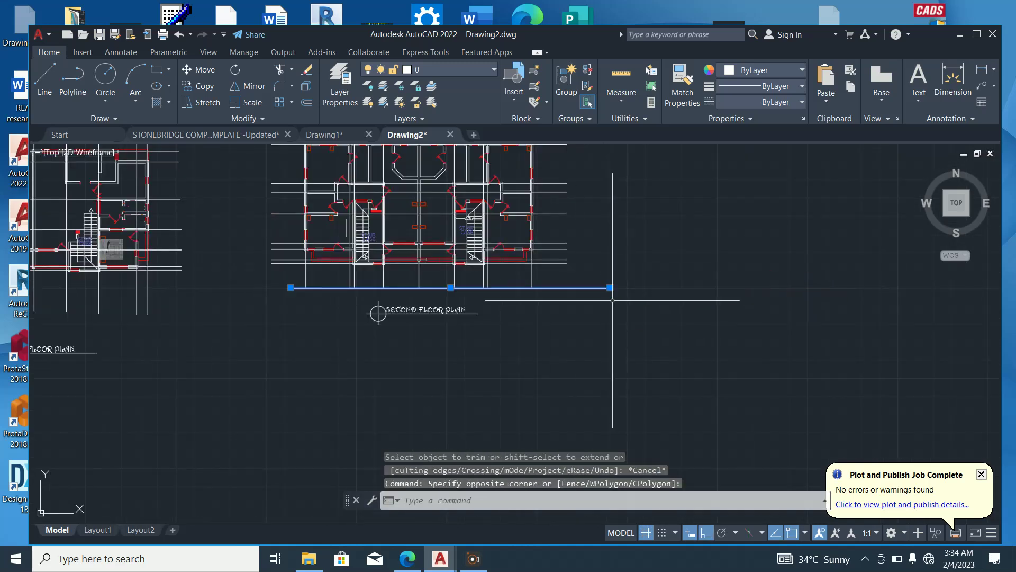
key("Delete")
scroll(609, 307, "down", 2)
scroll(534, 230, "up", 4)
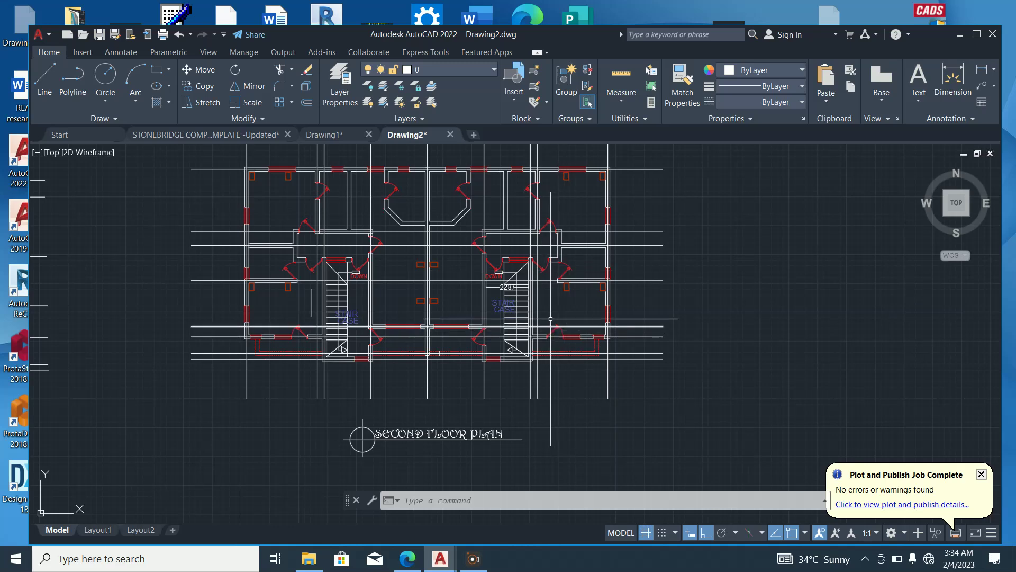
scroll(573, 313, "down", 4)
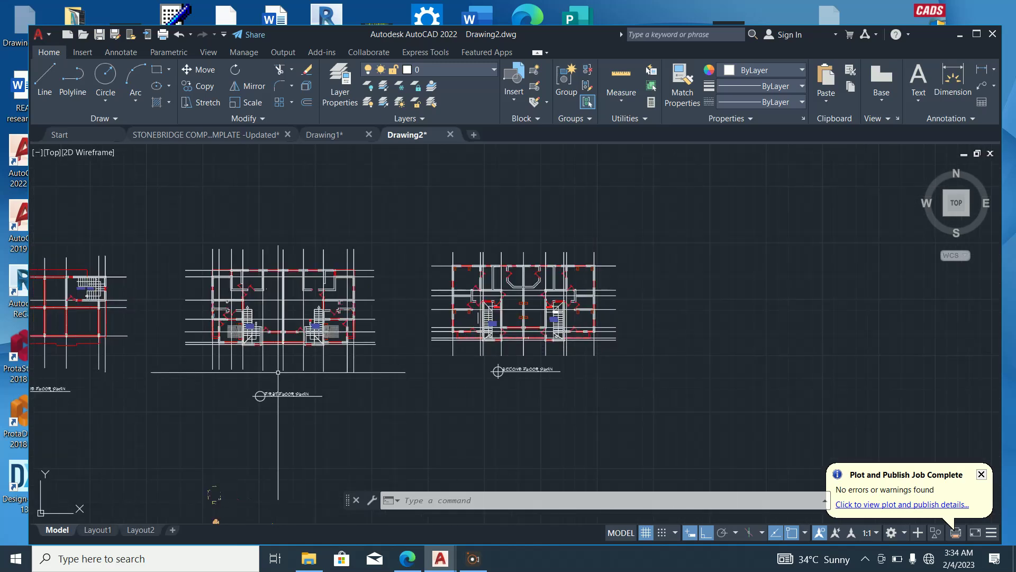
scroll(417, 383, "down", 2)
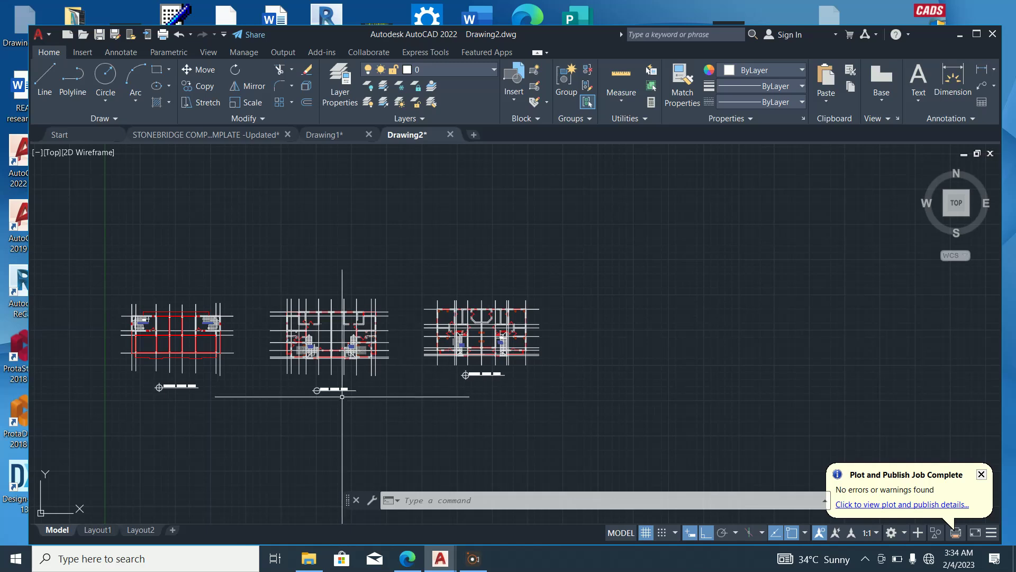
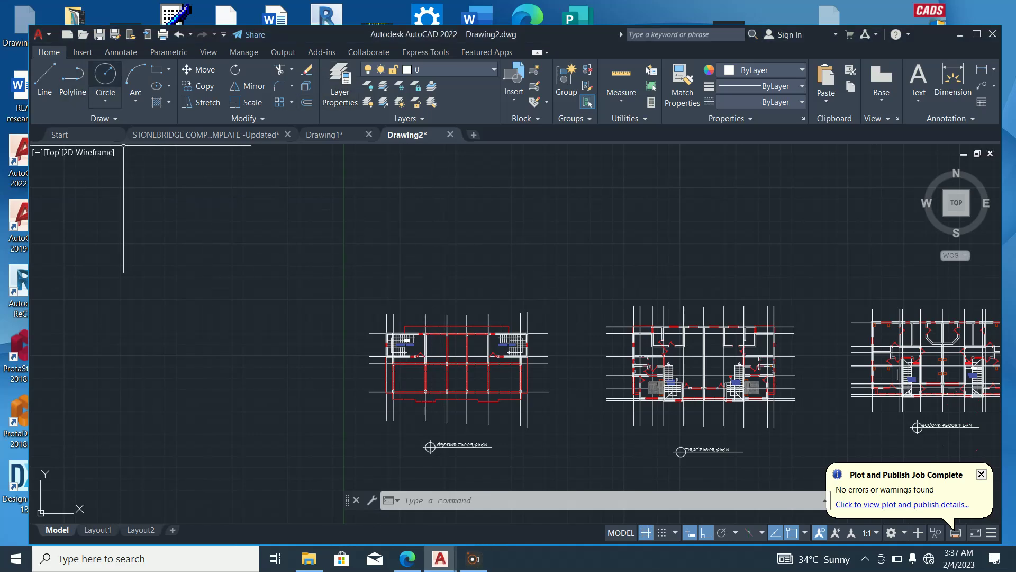
Draw a 225 by 225 square with the Polyline command in the empty space above the ground floor plan
left_click(73, 79)
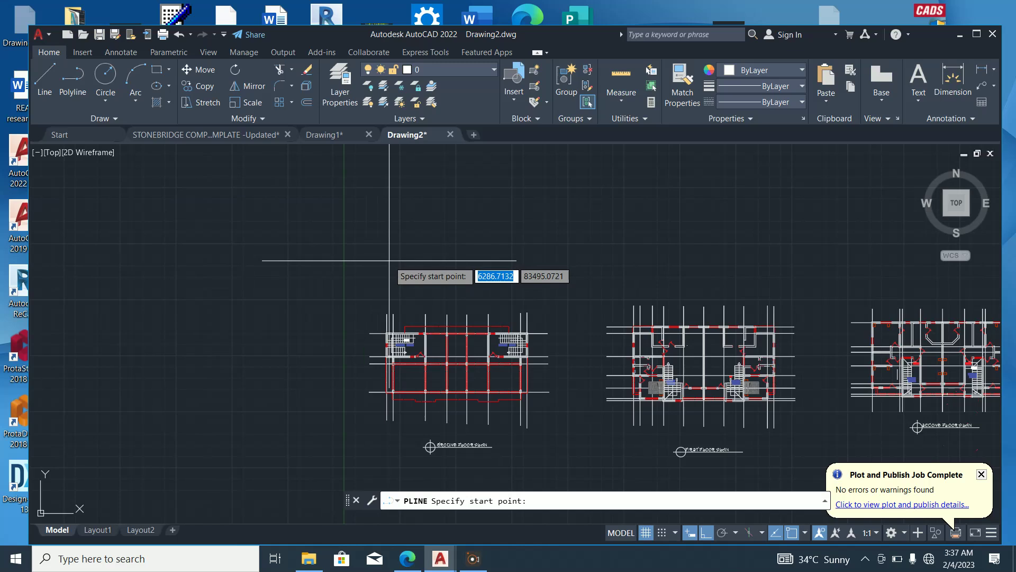
left_click(390, 259)
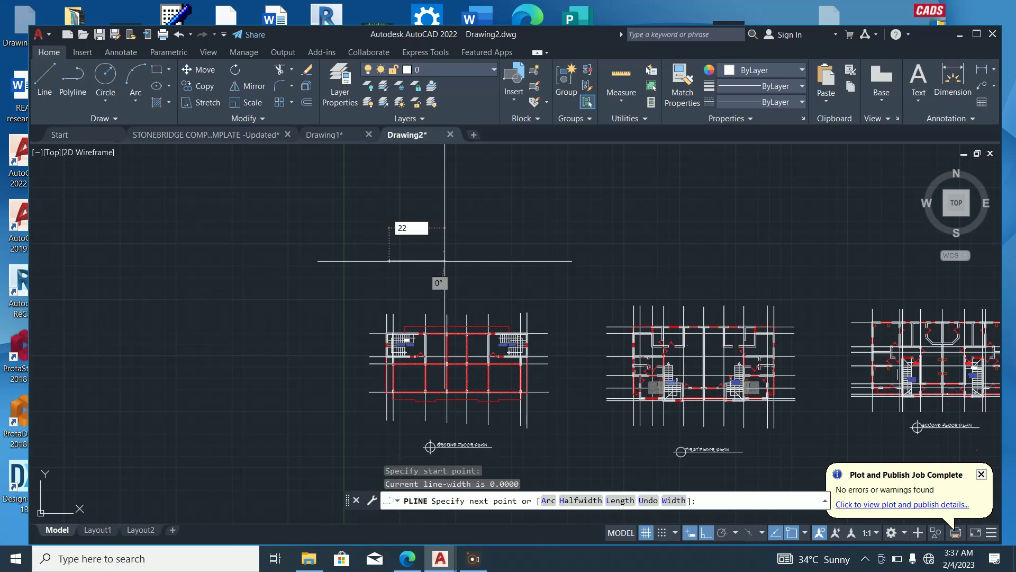
type("225")
key("Return")
scroll(419, 296, "up", 3)
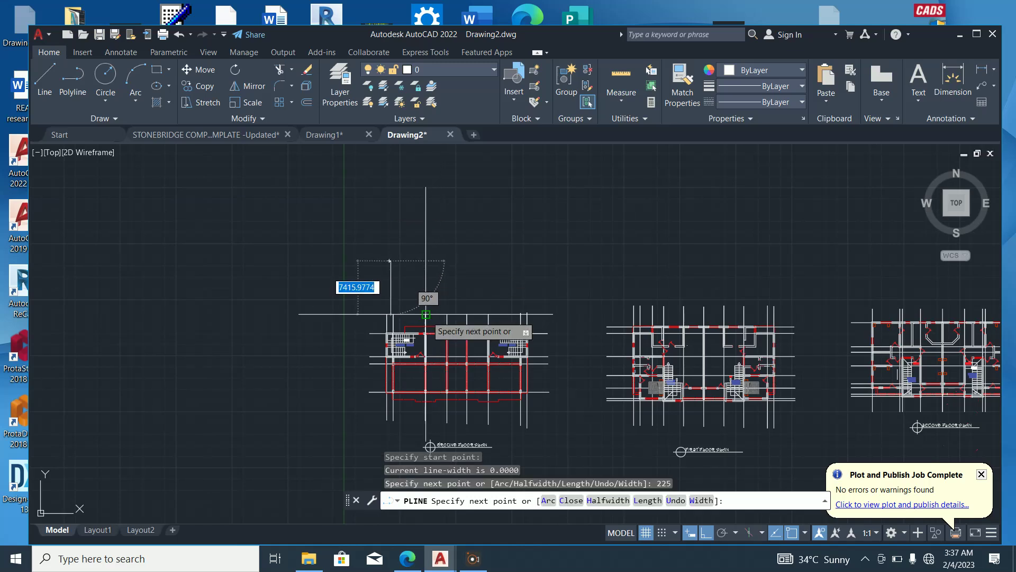
scroll(394, 302, "up", 2)
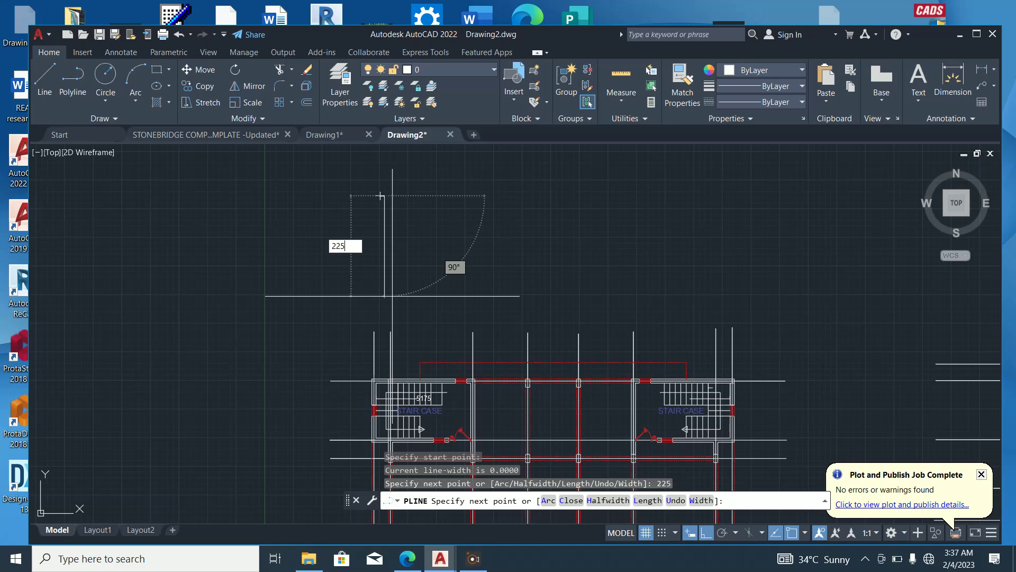
type("225")
key("Return")
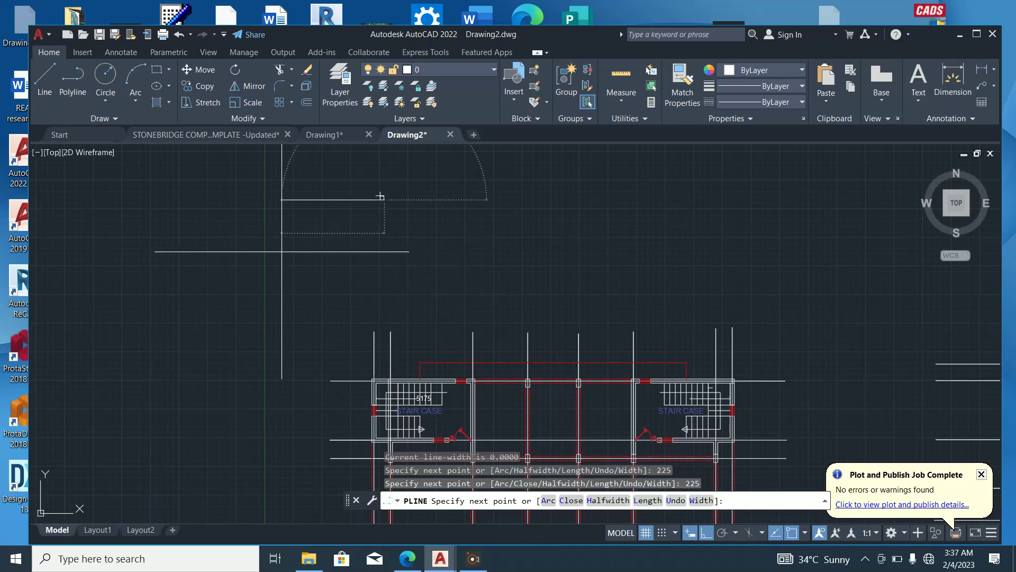
type("225")
key("Return")
scroll(339, 198, "up", 3)
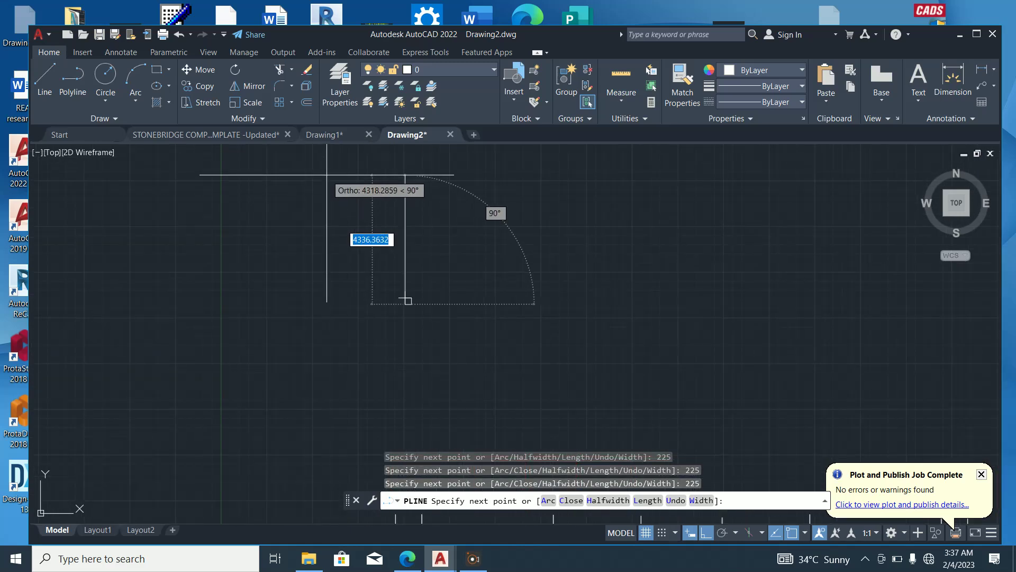
type("2")
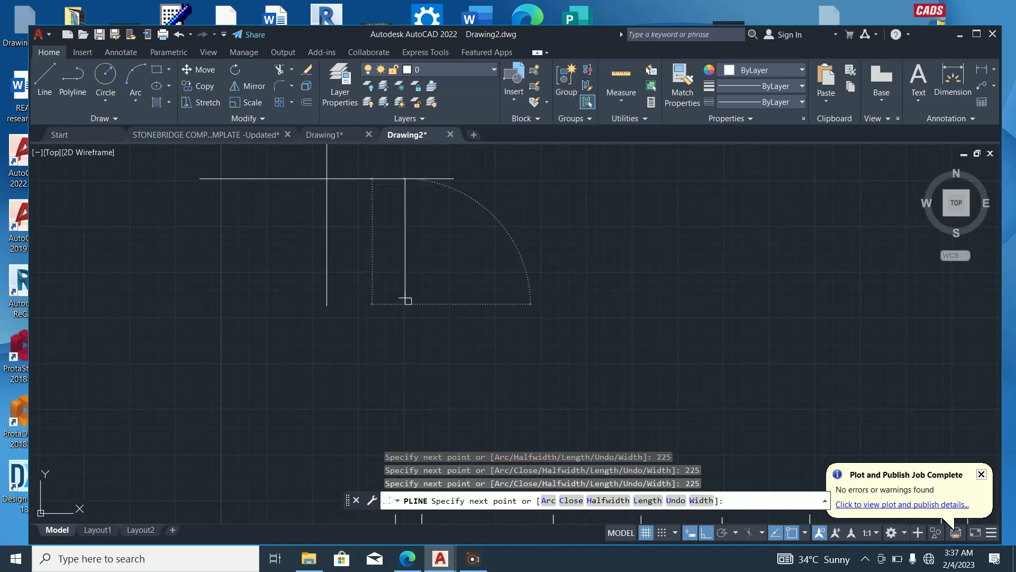
key("Escape")
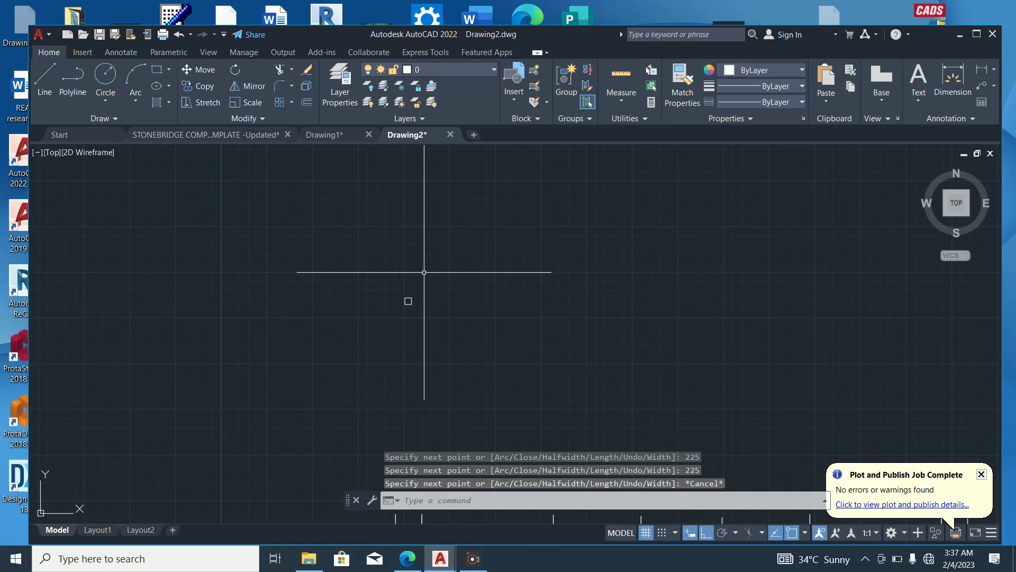
Try a dimension on the small square's upper edge, placing it above the square, and erase it
scroll(400, 299, "up", 5)
left_click(496, 351)
left_click(370, 243)
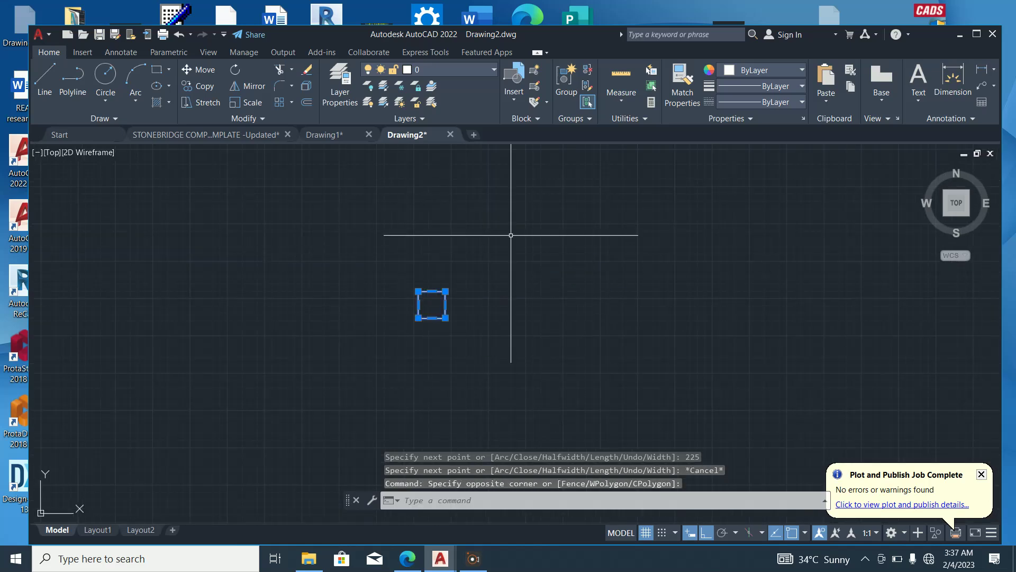
key("Escape")
left_click(952, 78)
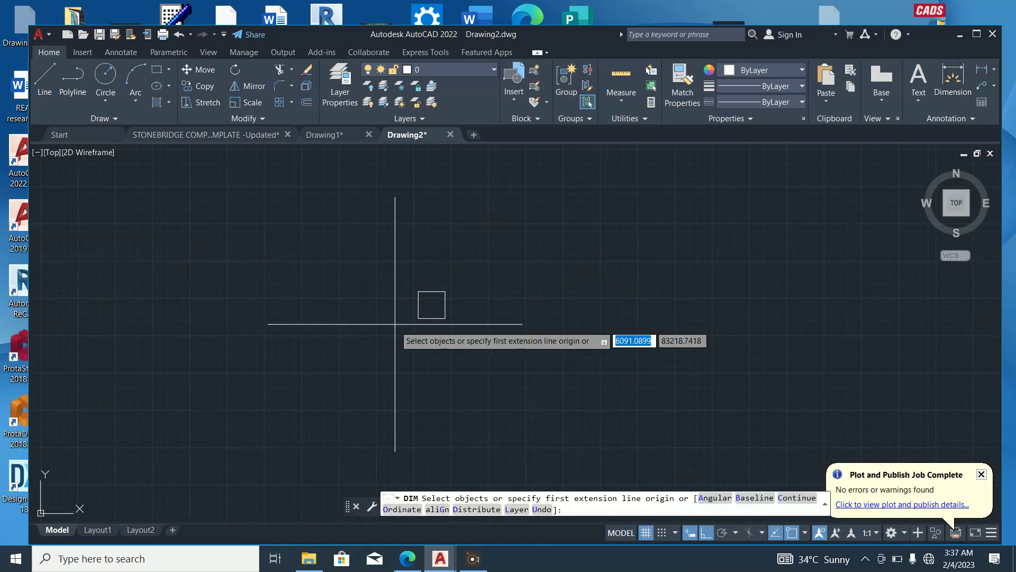
left_click(417, 291)
left_click(445, 292)
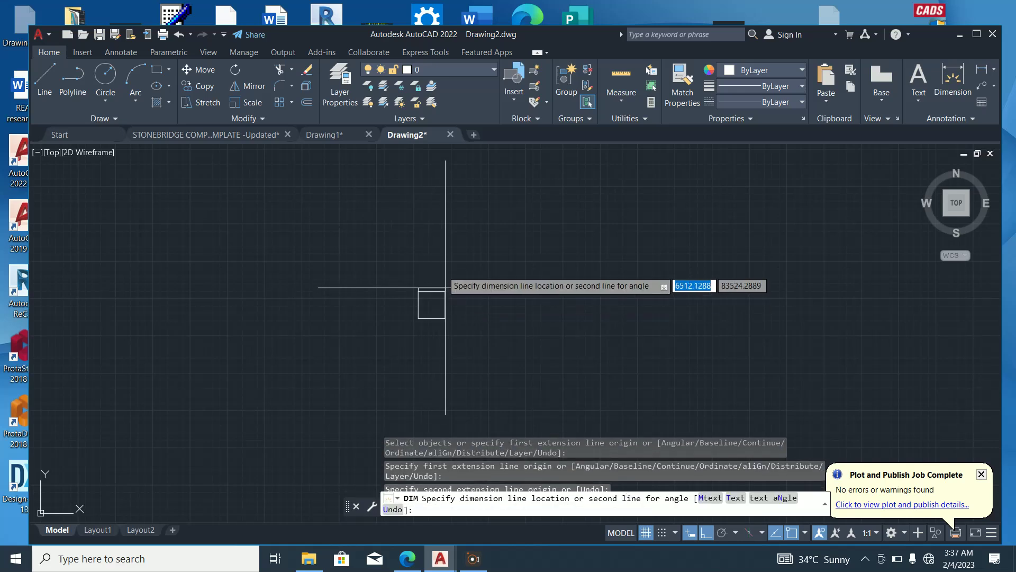
left_click(445, 263)
left_click(377, 258)
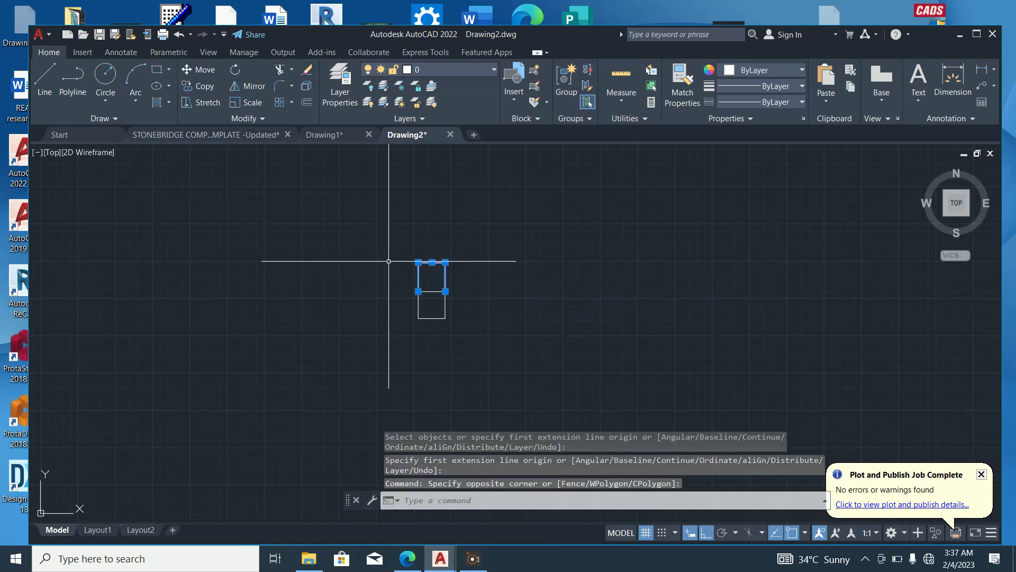
key("Delete")
Create a dimension style named Copy of Standard, based on Standard, with a larger text height, and make it current
type("DI")
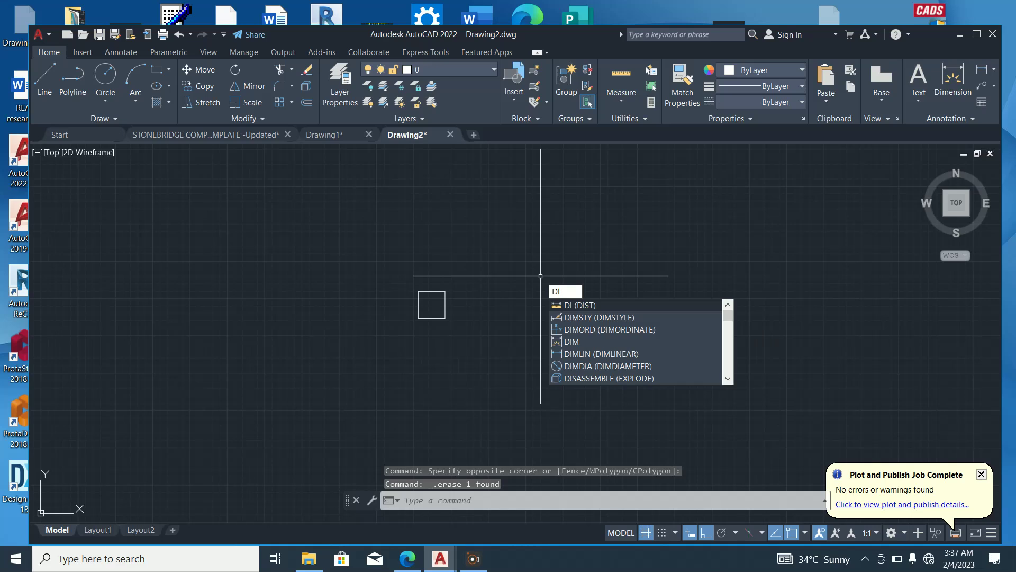
key("Down")
key("Return")
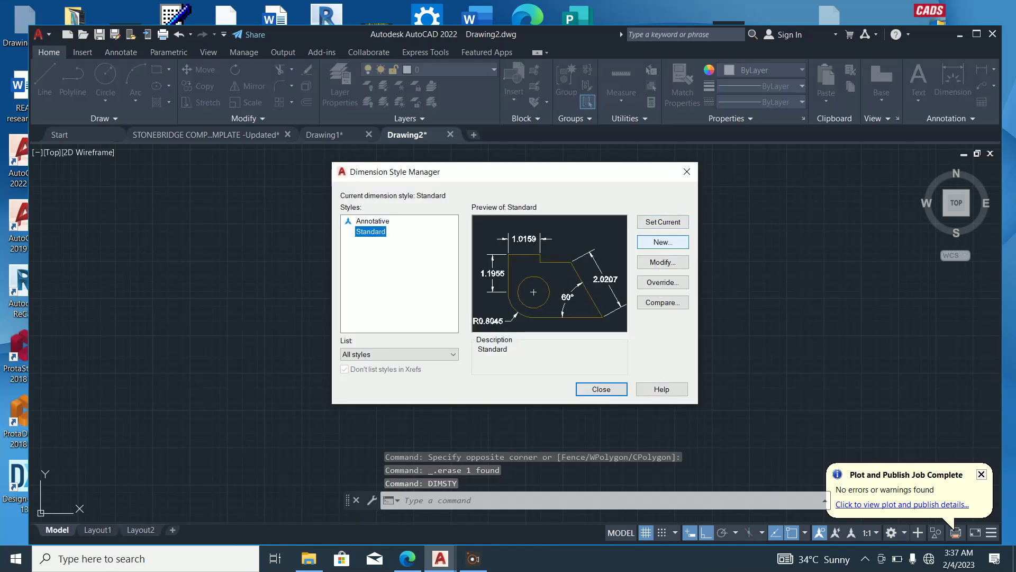
left_click(662, 241)
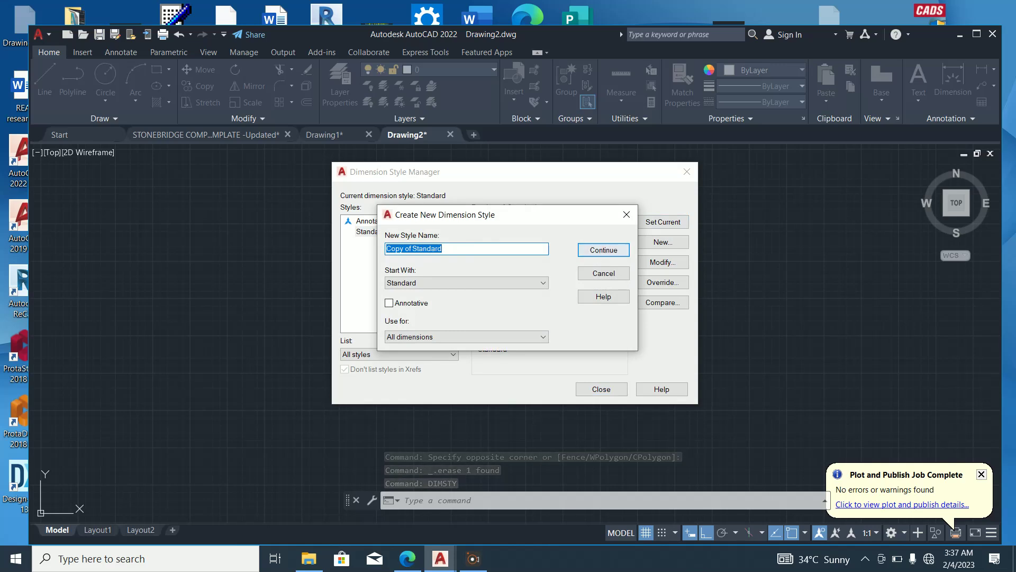
key("Return")
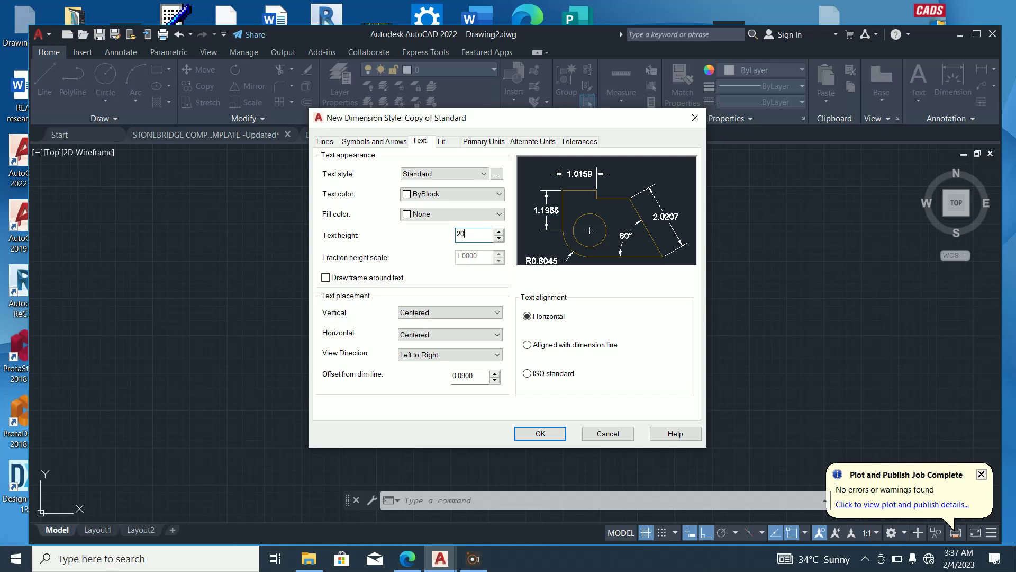
key("Return")
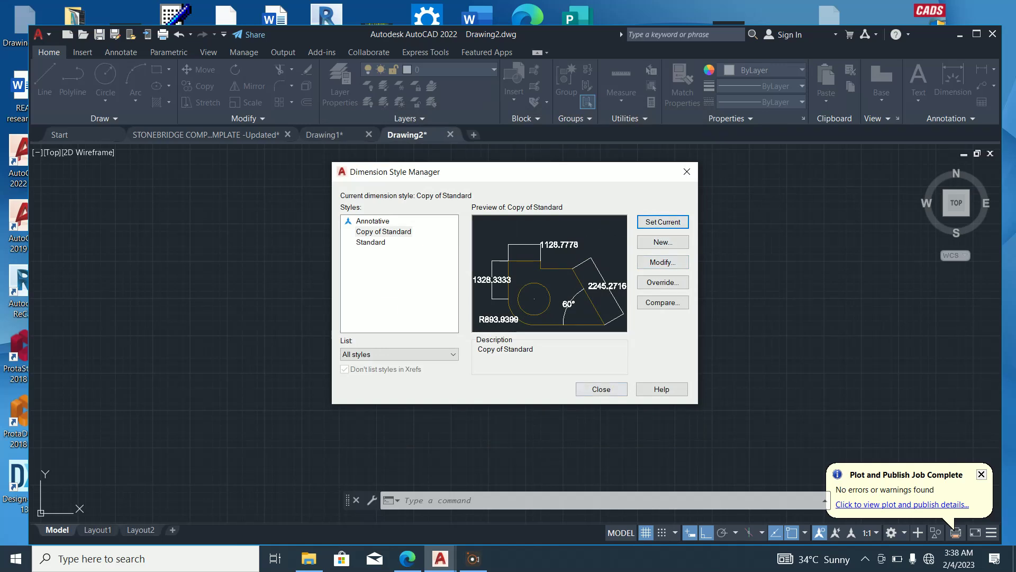
left_click(601, 390)
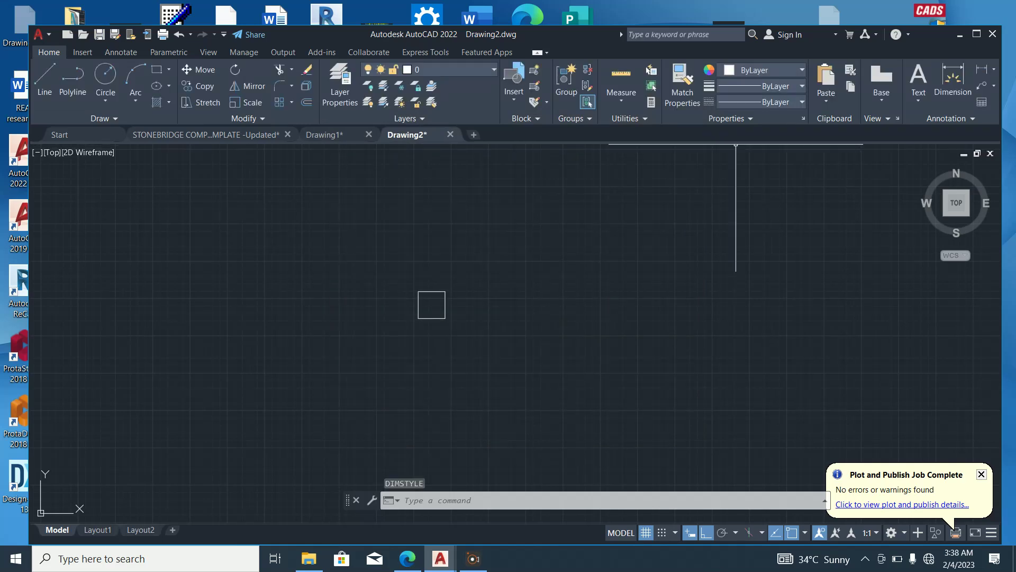
Dimension the square's upper edge in the Copy of Standard style to check its width, and erase that dimension
left_click(953, 79)
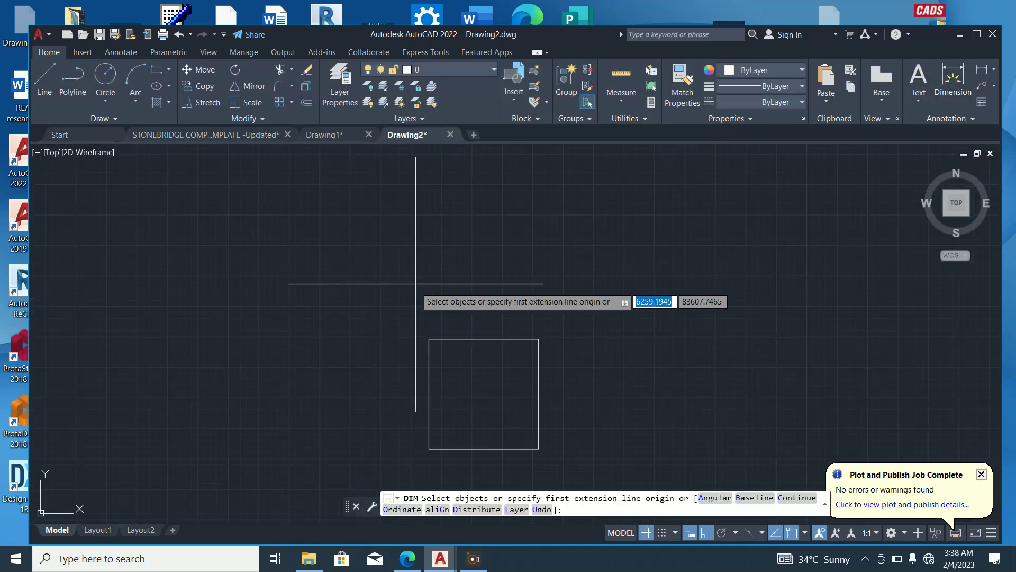
left_click(429, 338)
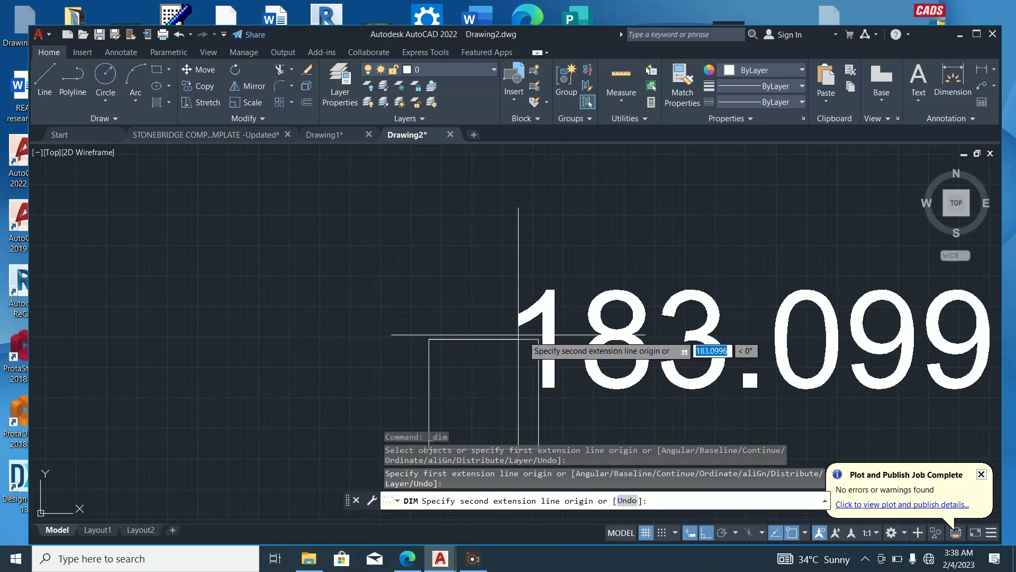
left_click(538, 339)
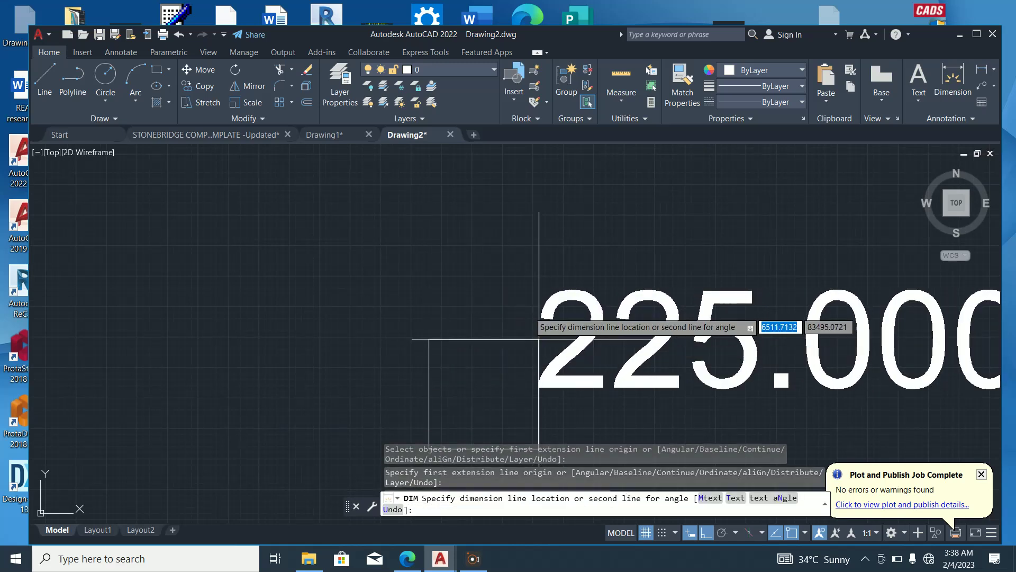
left_click(522, 254)
key("Escape")
scroll(494, 265, "down", 4)
left_click(630, 302)
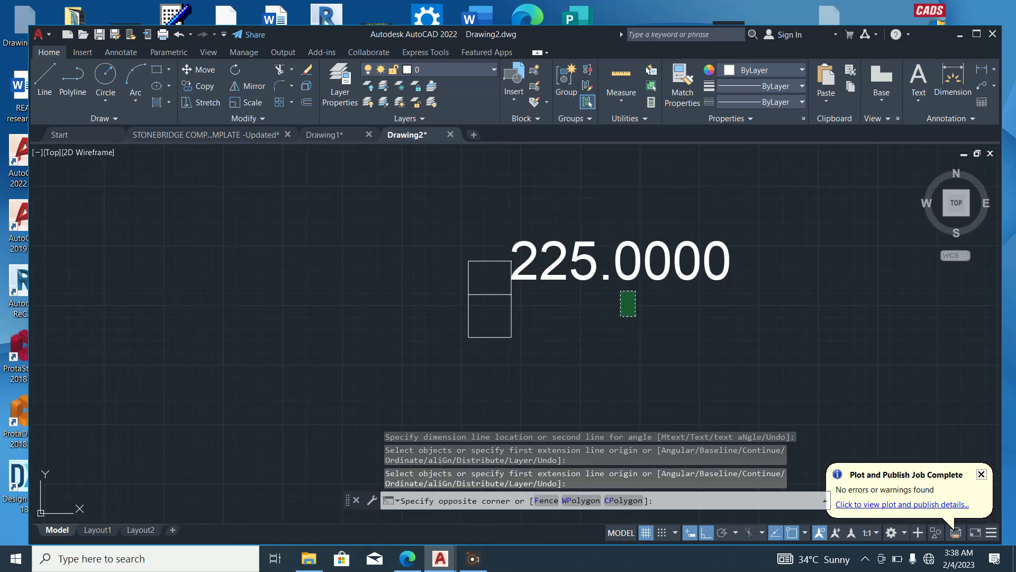
left_click(529, 228)
key("Delete")
Copy the square to the clipboard, erase the original, and paste it just outside the ground floor plan's upper-left wall corner
scroll(532, 233, "down", 8)
left_click(546, 280)
left_click(467, 220)
key("ctrl+c")
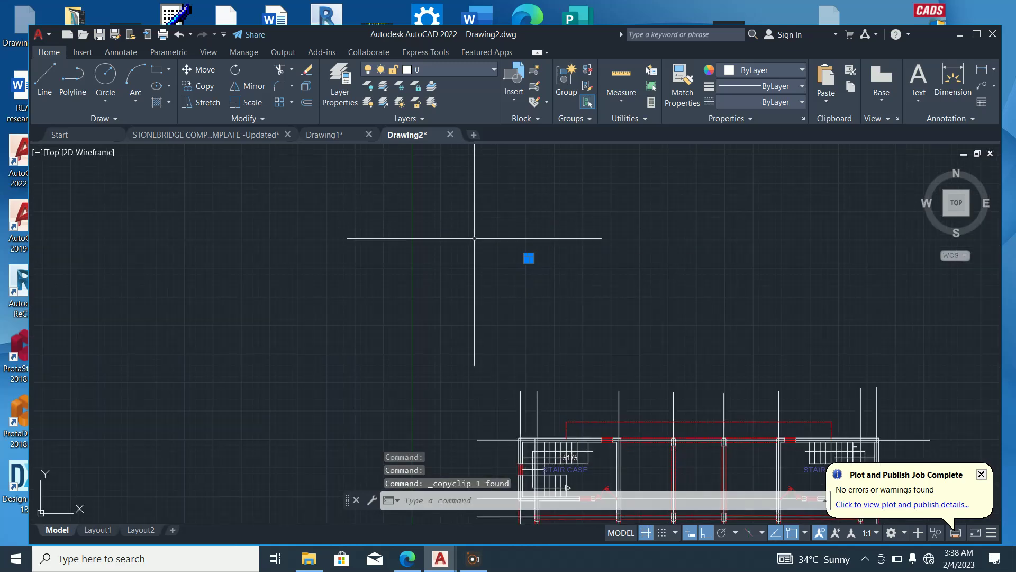
key("Delete")
scroll(503, 334, "up", 6)
scroll(496, 382, "up", 3)
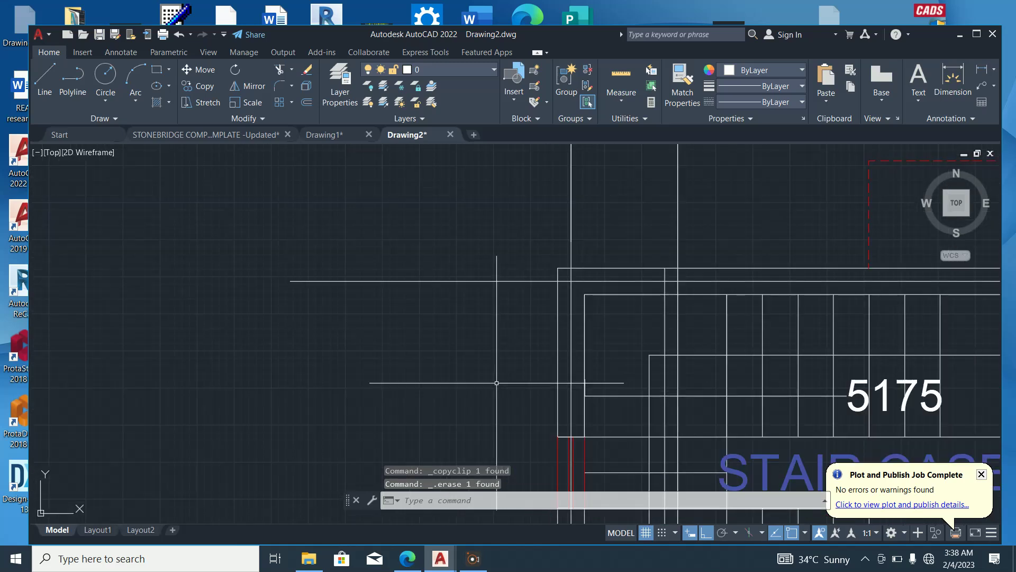
key("ctrl+v")
Copy the pasted square by its upper-left corner onto the ground floor plan's upper-left outer wall corner
left_click(523, 397)
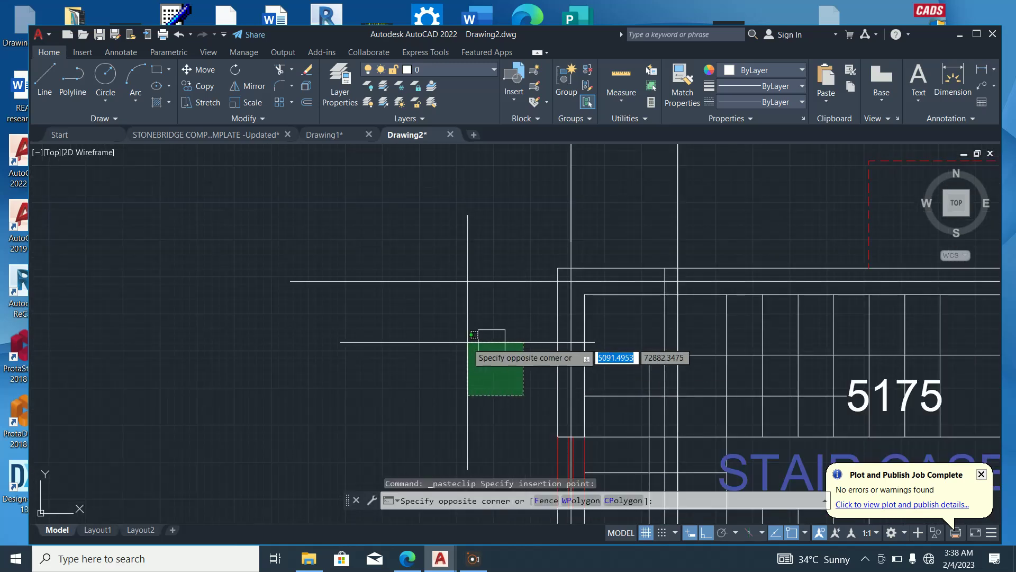
left_click(440, 322)
right_click(480, 207)
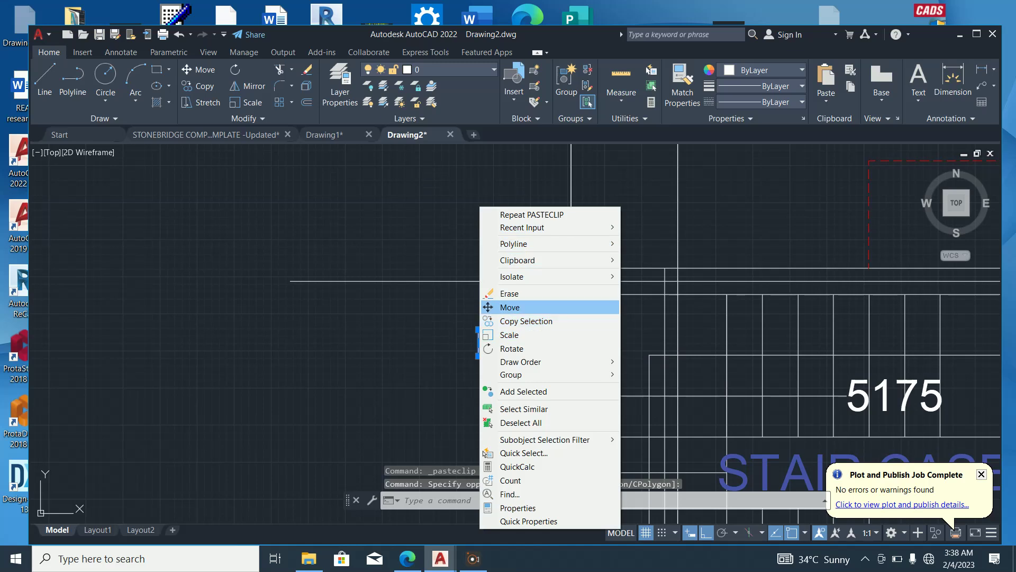
left_click(524, 321)
left_click(478, 329)
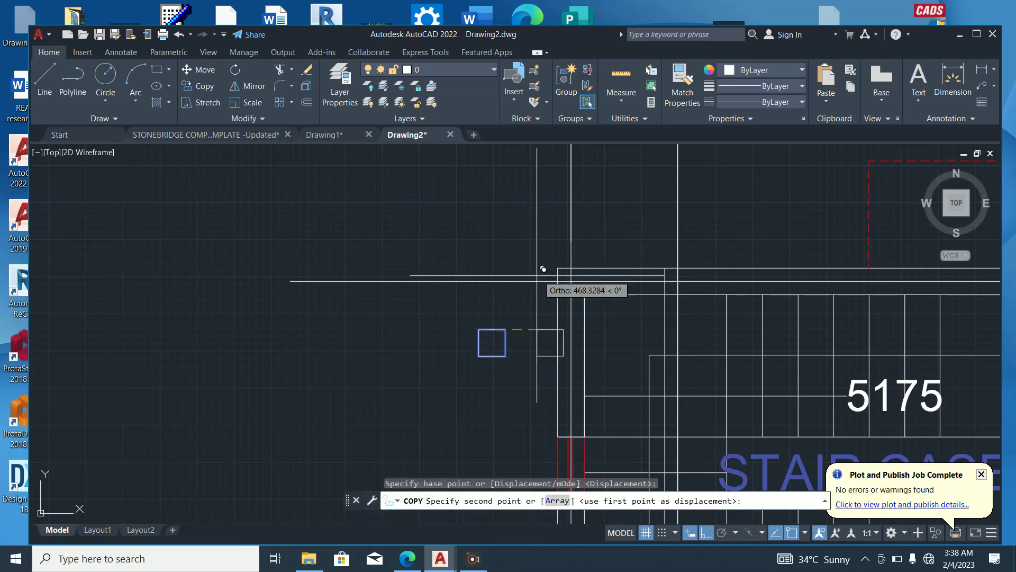
left_click(562, 268)
scroll(392, 307, "down", 3)
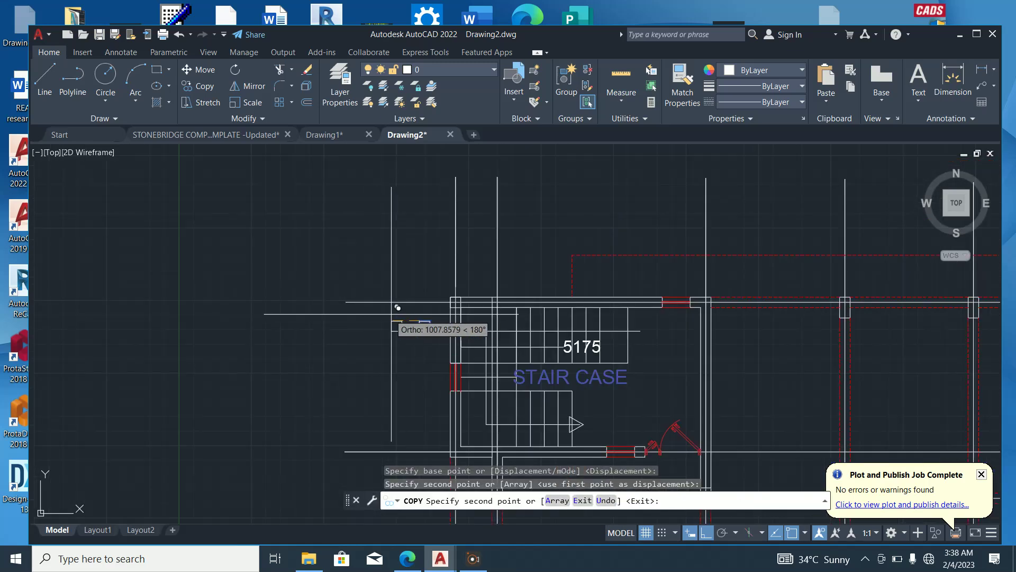
scroll(391, 307, "up", 3)
key("Escape")
scroll(561, 288, "up", 4)
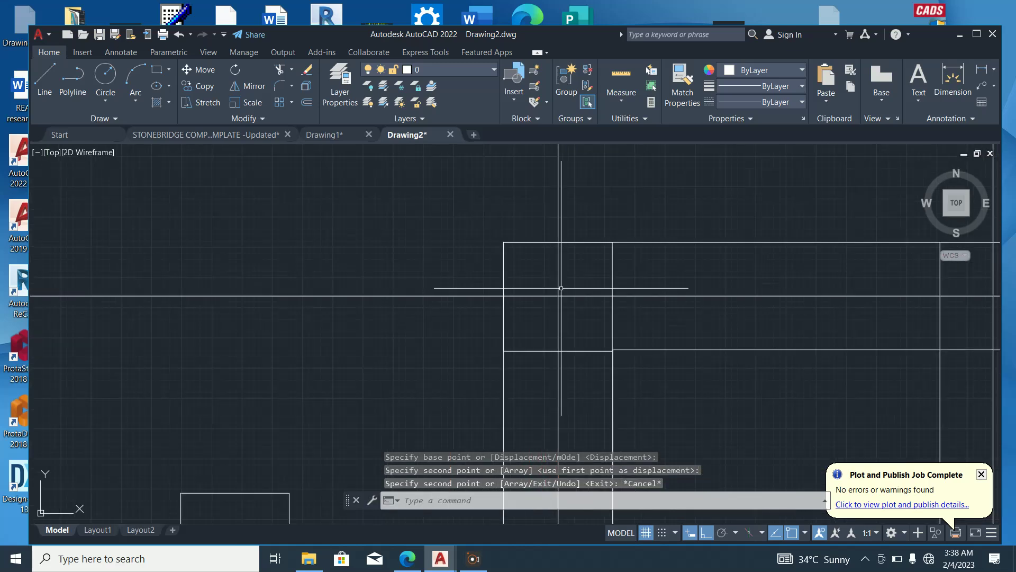
Change the colour of the square at the upper-left wall corner to red
left_click(622, 281)
left_click(585, 252)
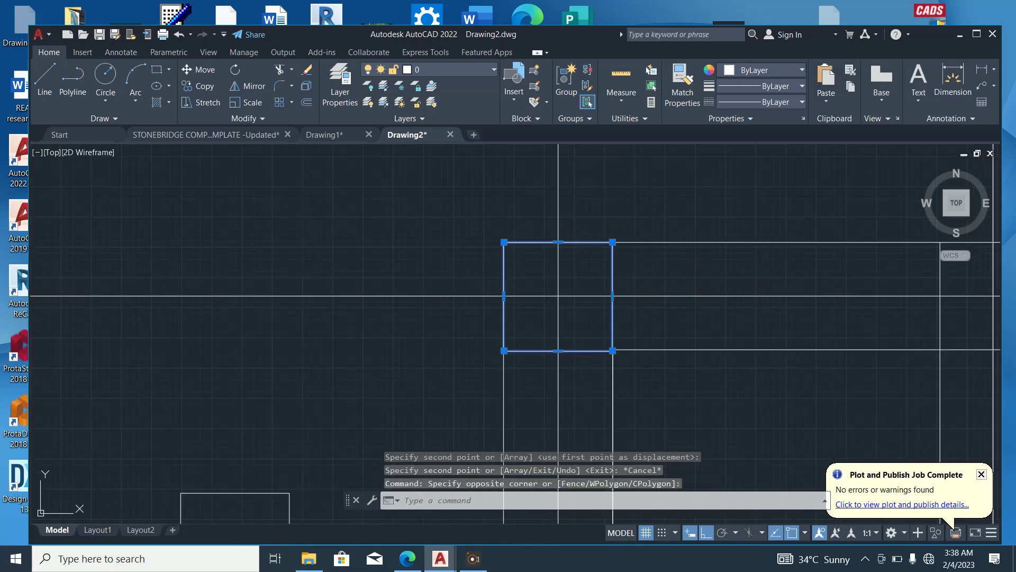
left_click(772, 70)
key("Escape")
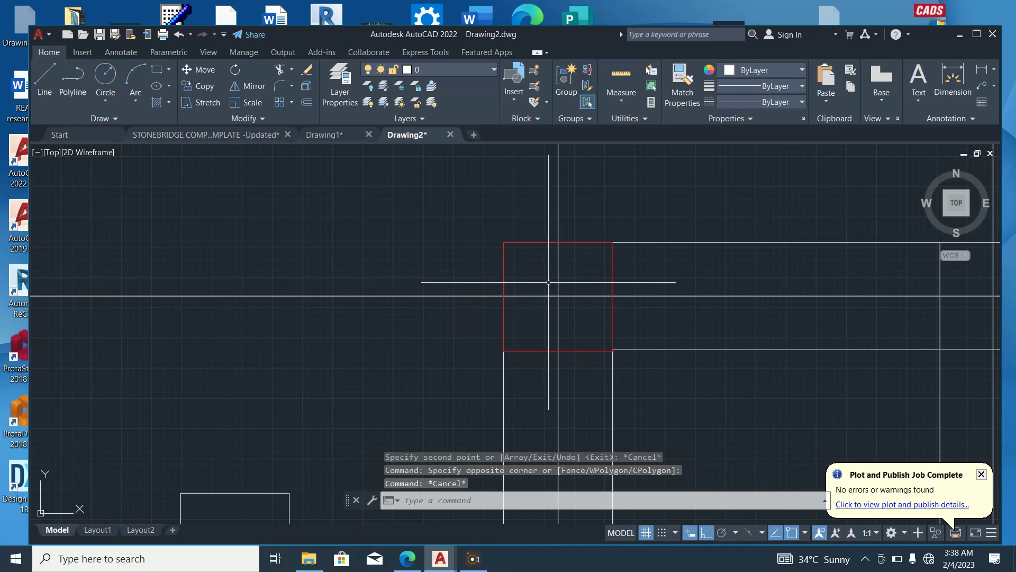
Erase the spare white square lying outside the plan's upper-left wall corner
scroll(490, 270, "down", 4)
scroll(531, 270, "up", 2)
key("Escape")
scroll(350, 373, "down", 4)
left_click(354, 436)
left_click(275, 377)
key("Delete")
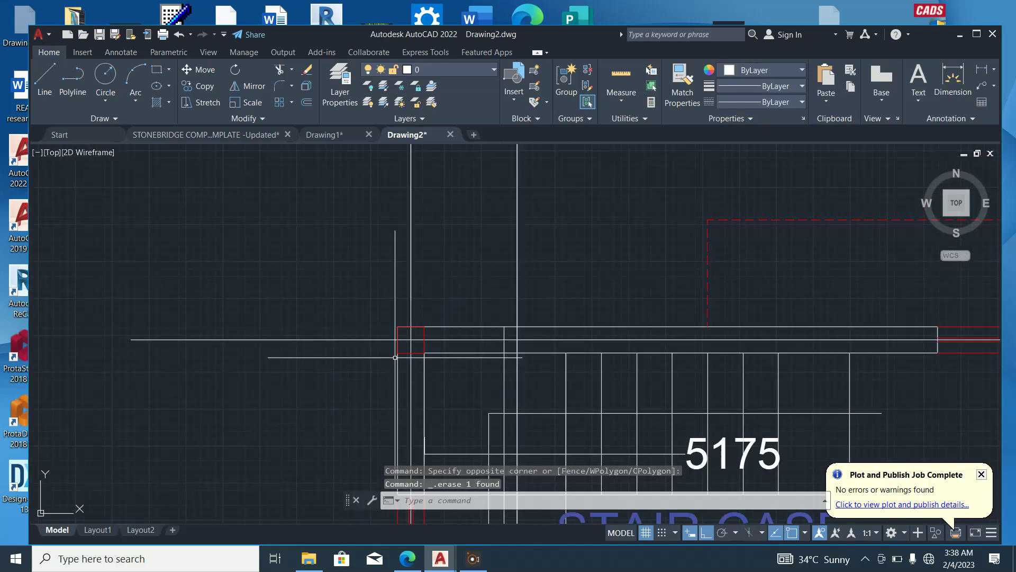
Copy the red corner square along the upper wall to the far wall corner of the first staircase
scroll(394, 357, "down", 2)
scroll(420, 359, "up", 5)
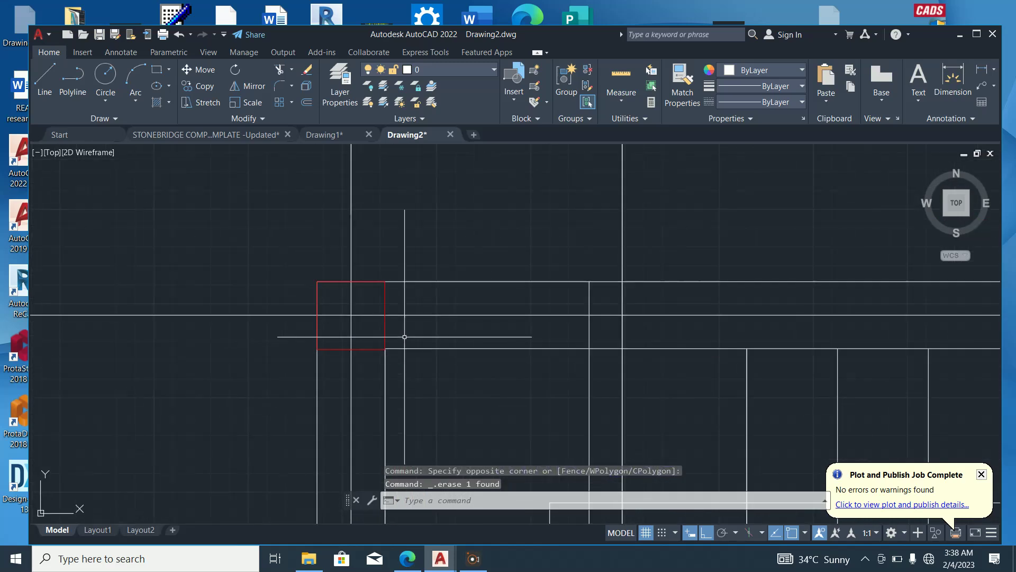
left_click(400, 300)
left_click(380, 290)
right_click(423, 192)
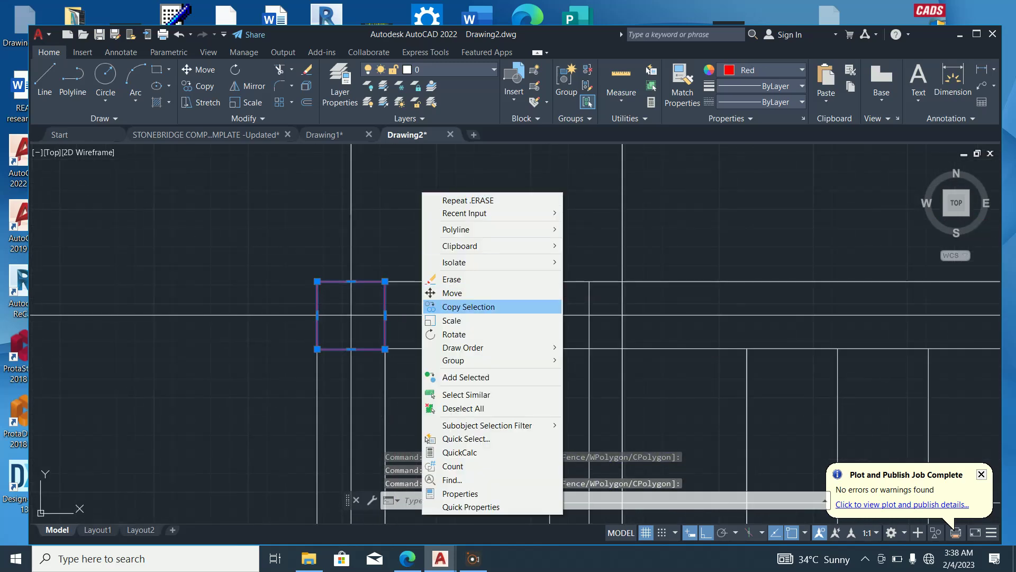
left_click(468, 306)
scroll(386, 306, "down", 3)
scroll(370, 308, "down", 3)
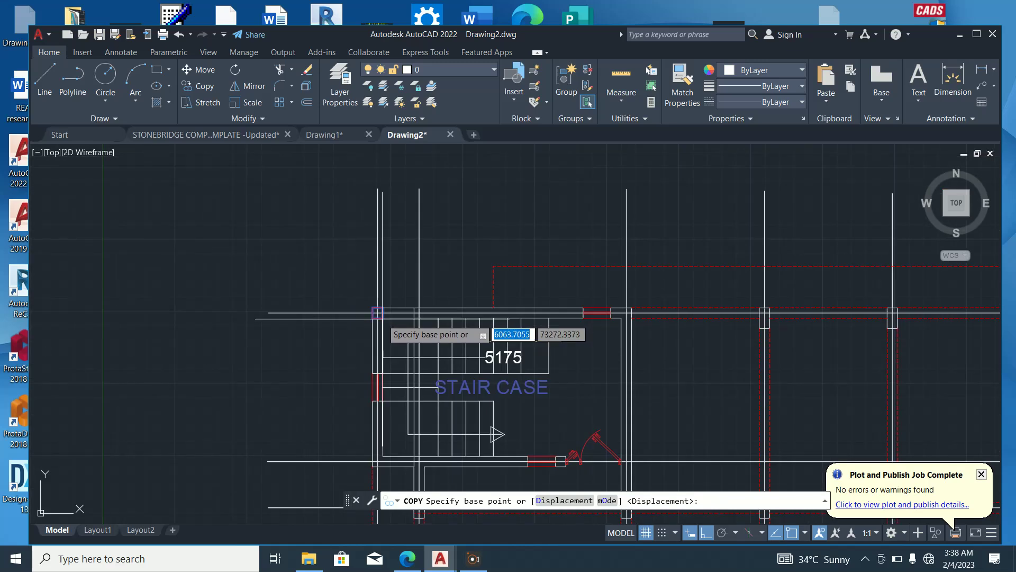
scroll(375, 297, "up", 3)
left_click(385, 291)
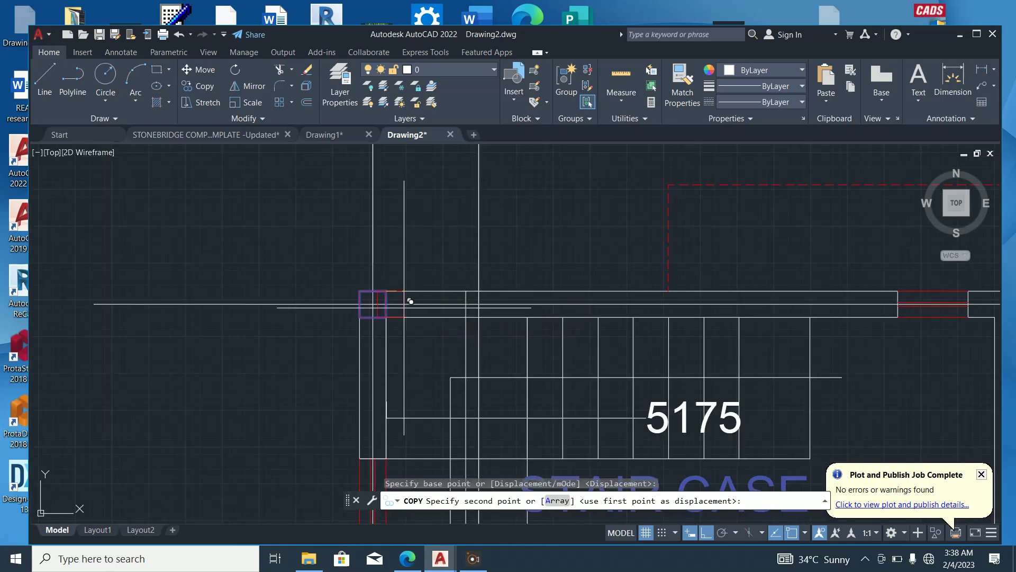
scroll(535, 320, "down", 3)
scroll(718, 311, "up", 3)
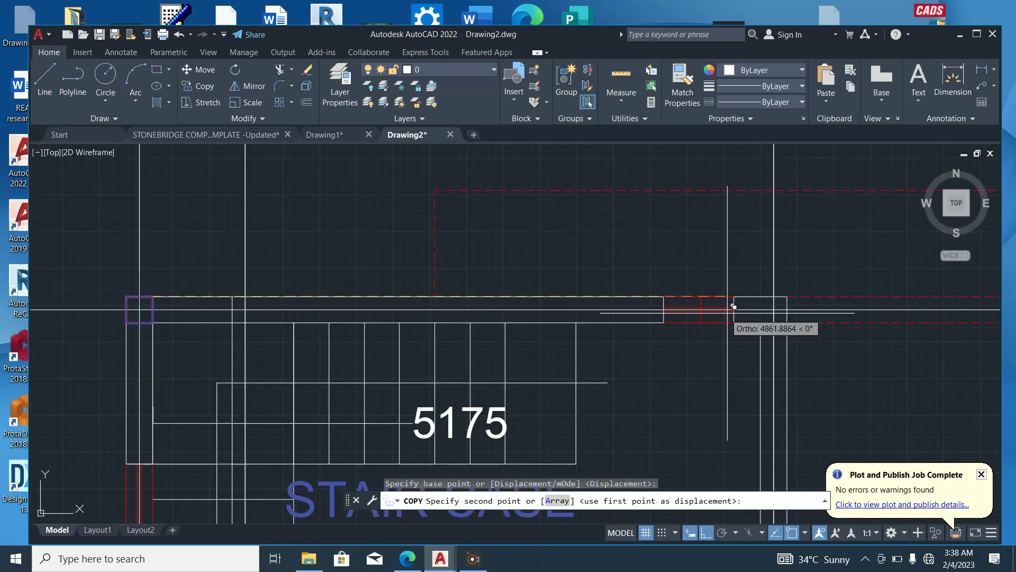
left_click(636, 311)
scroll(461, 307, "down", 3)
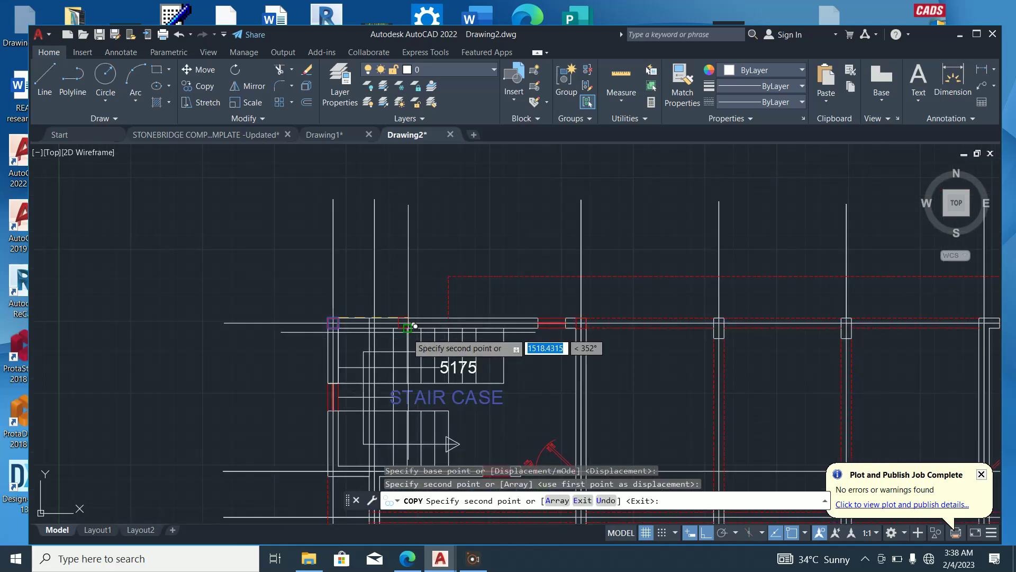
Place further copies of the red square on the upper wall's two middle columns and beside the second staircase's inner wall corner
scroll(741, 289, "up", 3)
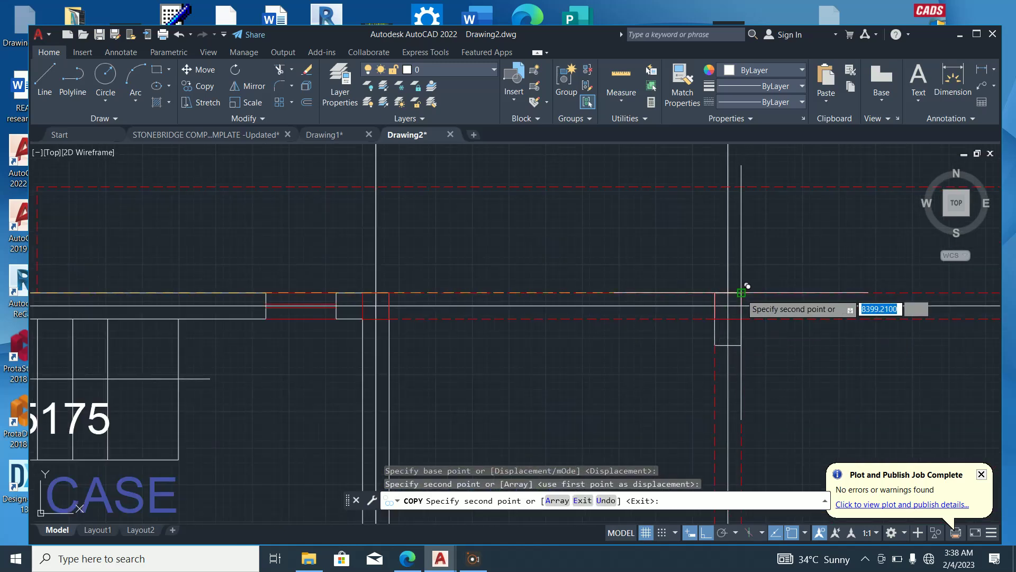
left_click(601, 288)
scroll(582, 297, "down", 3)
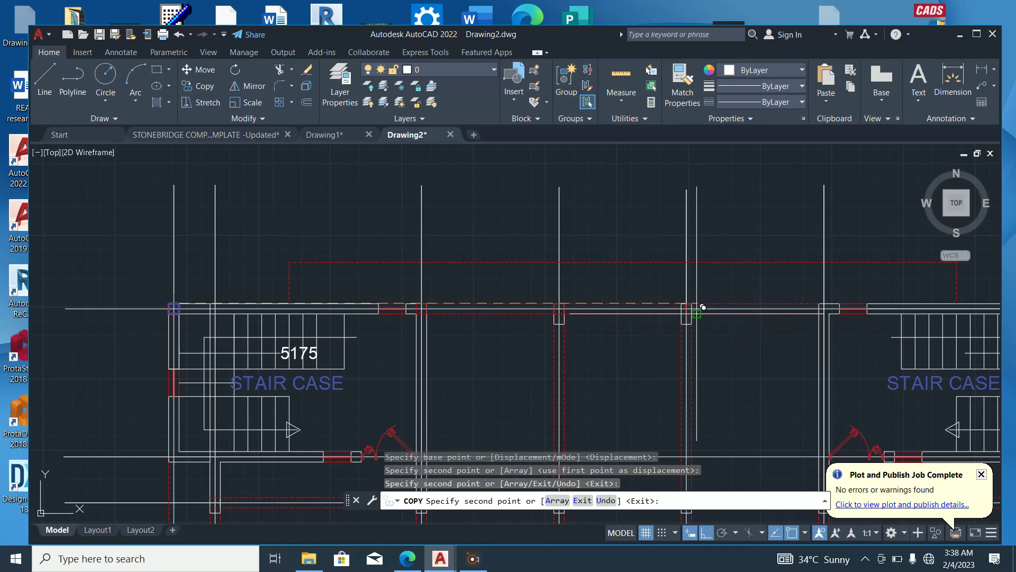
scroll(691, 303, "up", 3)
left_click(678, 275)
scroll(465, 333, "down", 3)
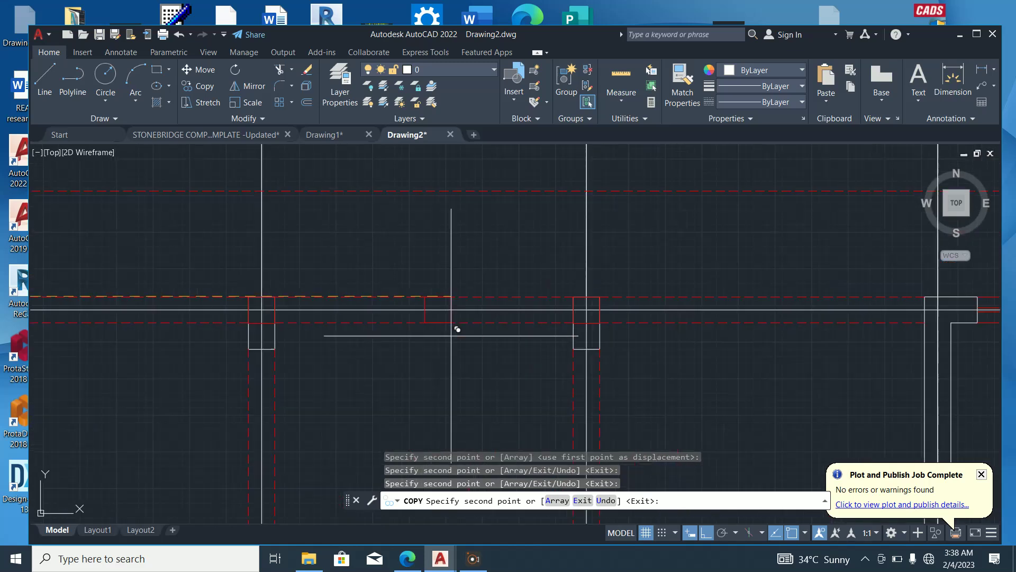
scroll(649, 334, "up", 1)
scroll(660, 331, "up", 3)
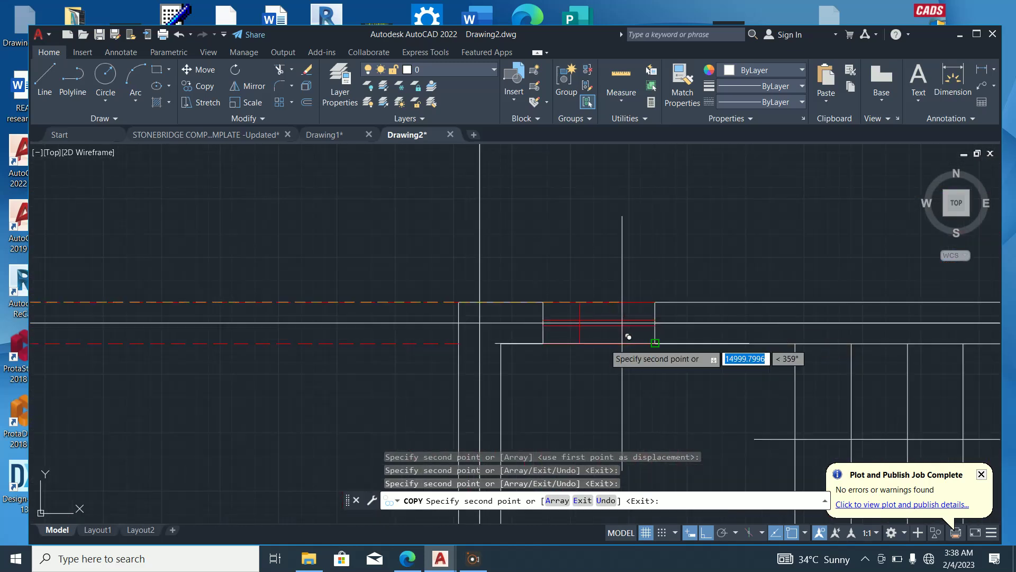
key("Escape")
Move the misplaced red square by its upper-left corner onto the second staircase's inner wall corner
scroll(511, 330, "up", 3)
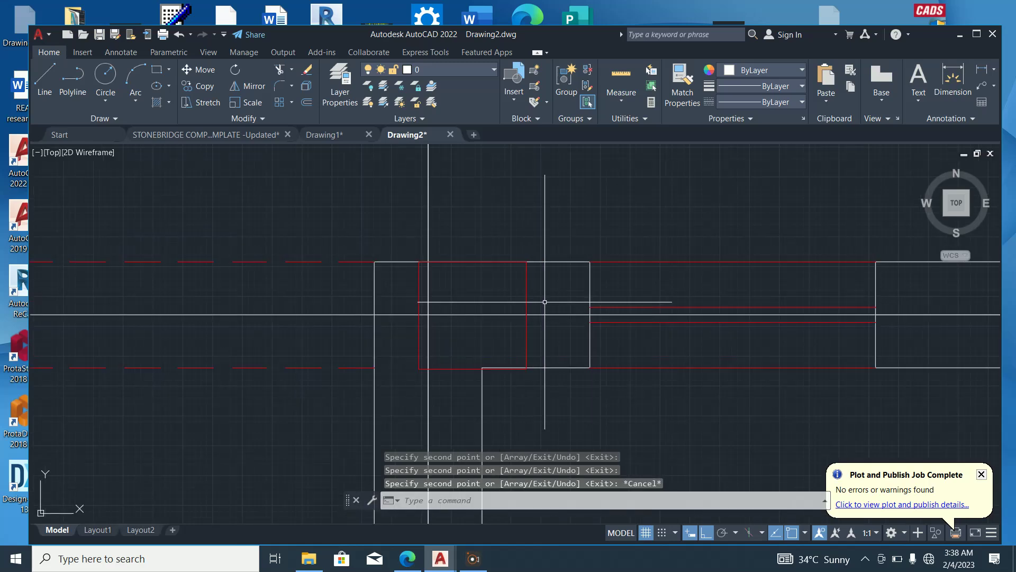
left_click(539, 304)
left_click(493, 287)
right_click(513, 226)
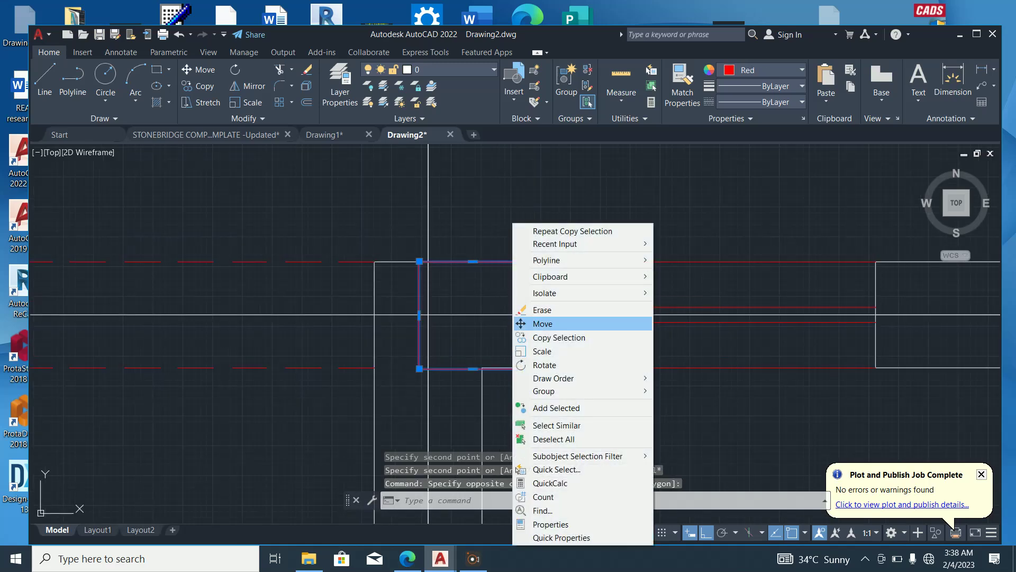
left_click(529, 324)
left_click(419, 261)
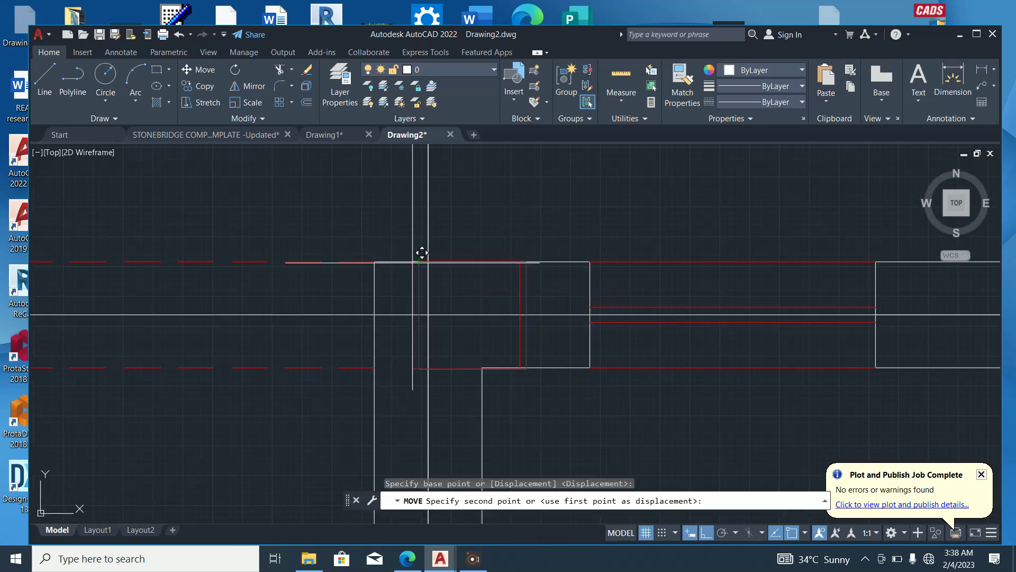
left_click(374, 262)
scroll(358, 305, "down", 5)
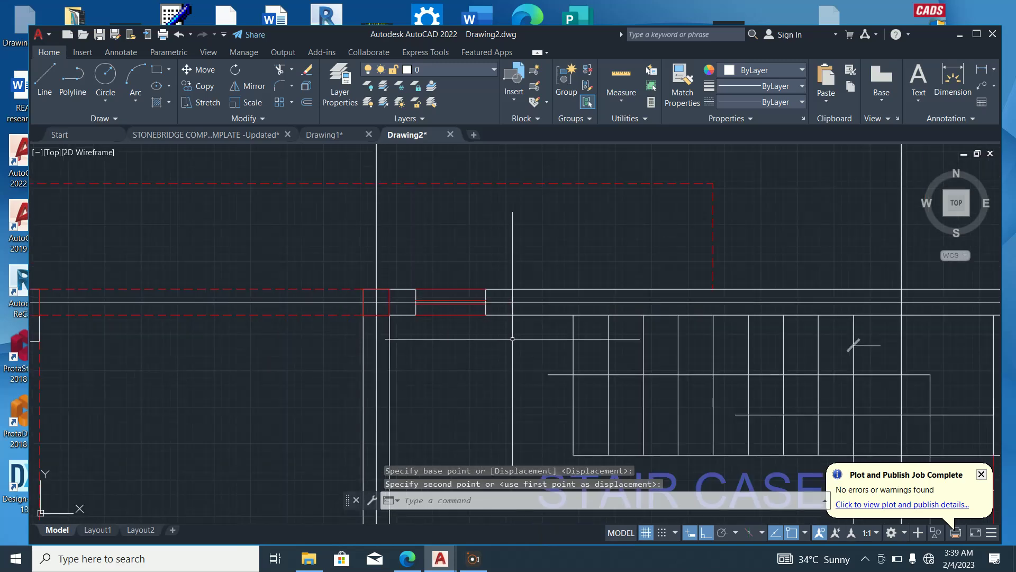
Paste another square just outside the plan's upper-right wall corner and change its colour to red
scroll(512, 339, "down", 5)
scroll(533, 347, "up", 5)
key("ctrl+v")
left_click(576, 369)
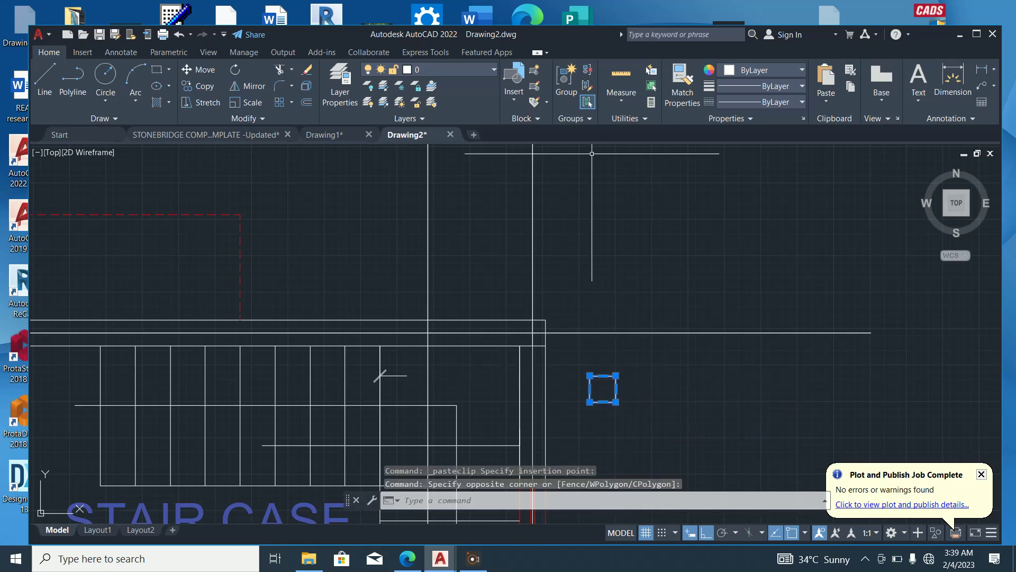
left_click(762, 70)
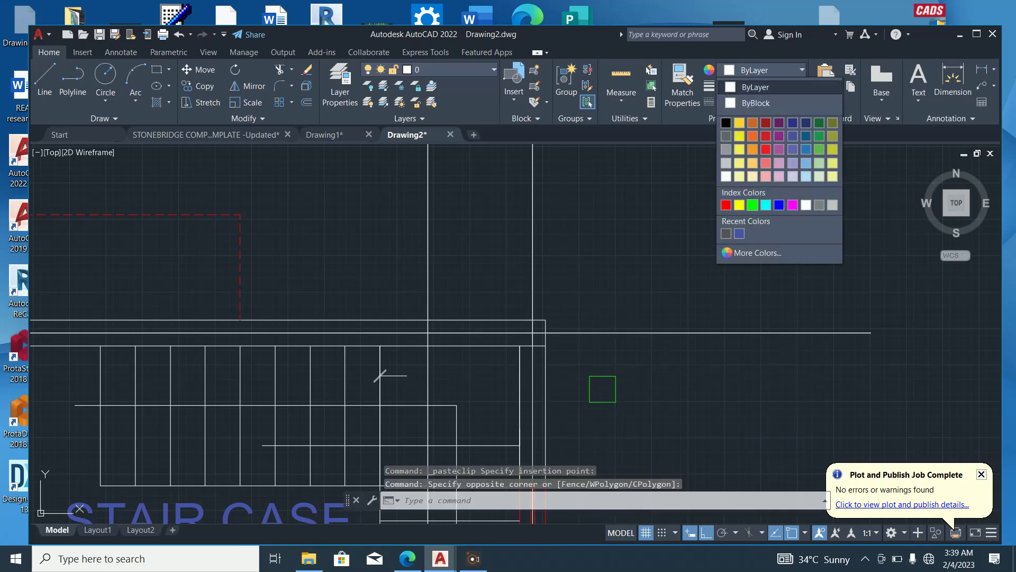
left_click(726, 205)
key("Escape")
Copy the new red square by its upper-right corner onto the plan's upper-right outer wall corner
left_click(628, 416)
left_click(584, 371)
right_click(601, 389)
left_click(624, 335)
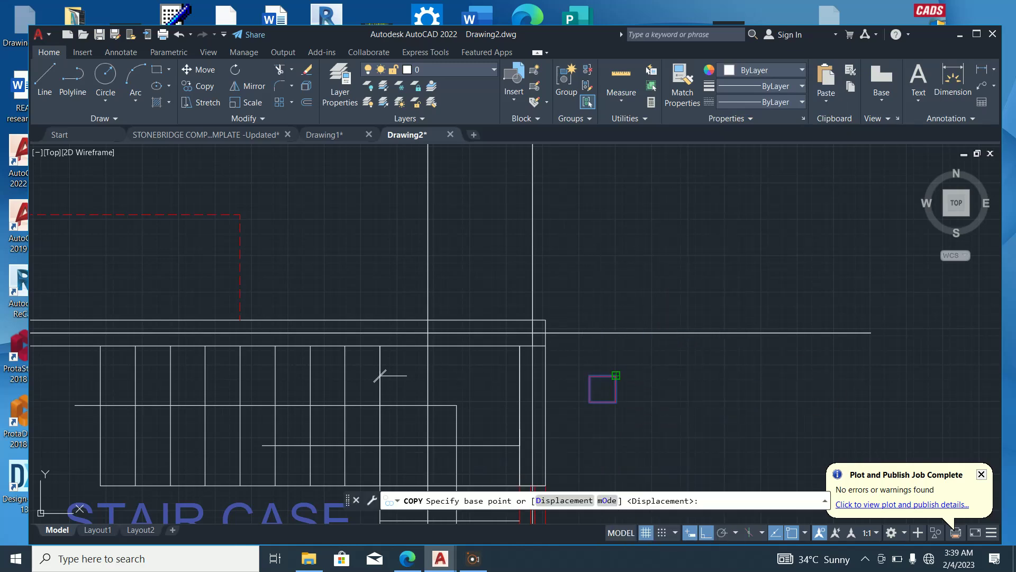
left_click(546, 323)
scroll(632, 272, "down", 6)
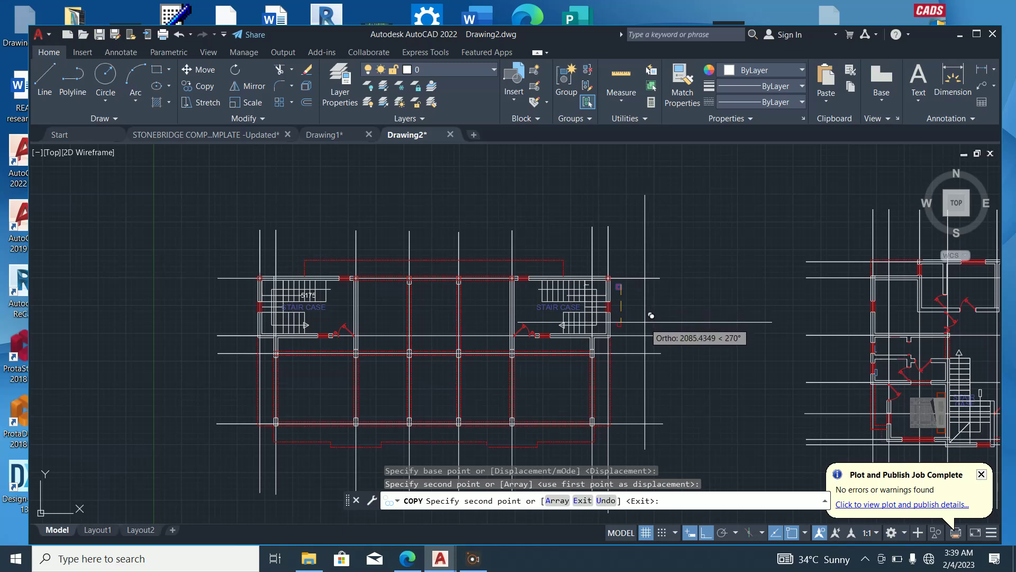
scroll(259, 349, "up", 4)
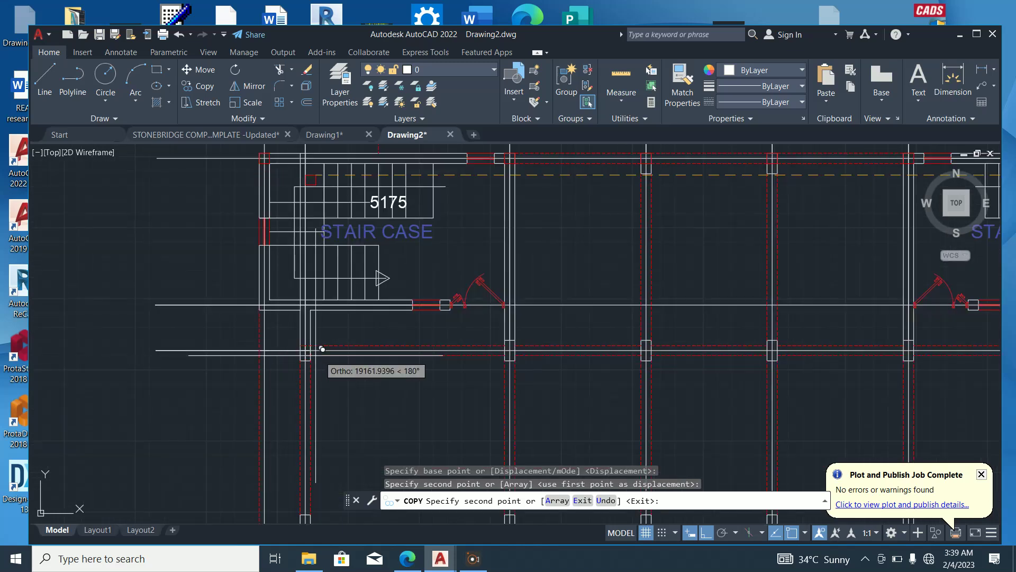
scroll(361, 345, "down", 4)
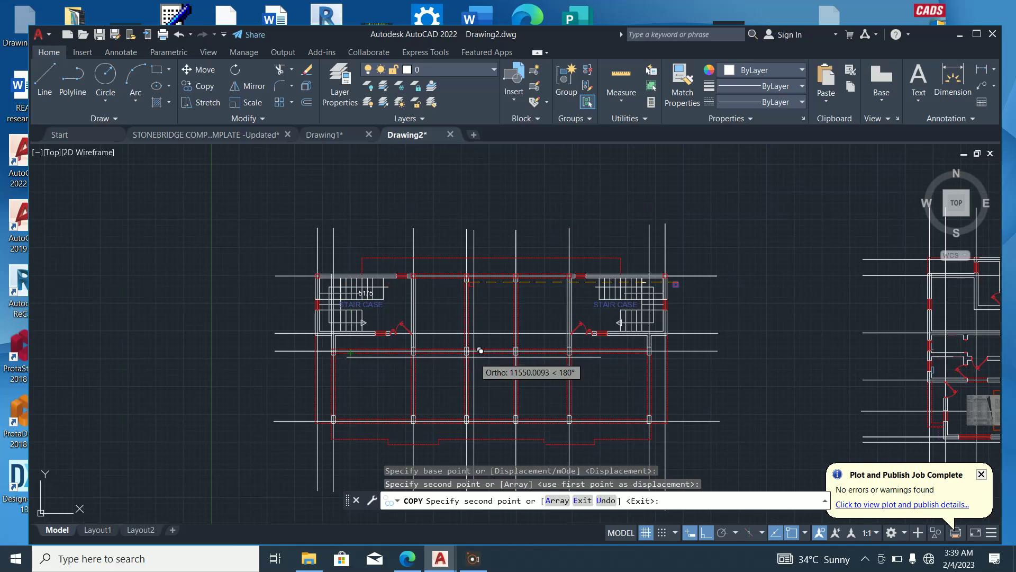
scroll(658, 349, "up", 4)
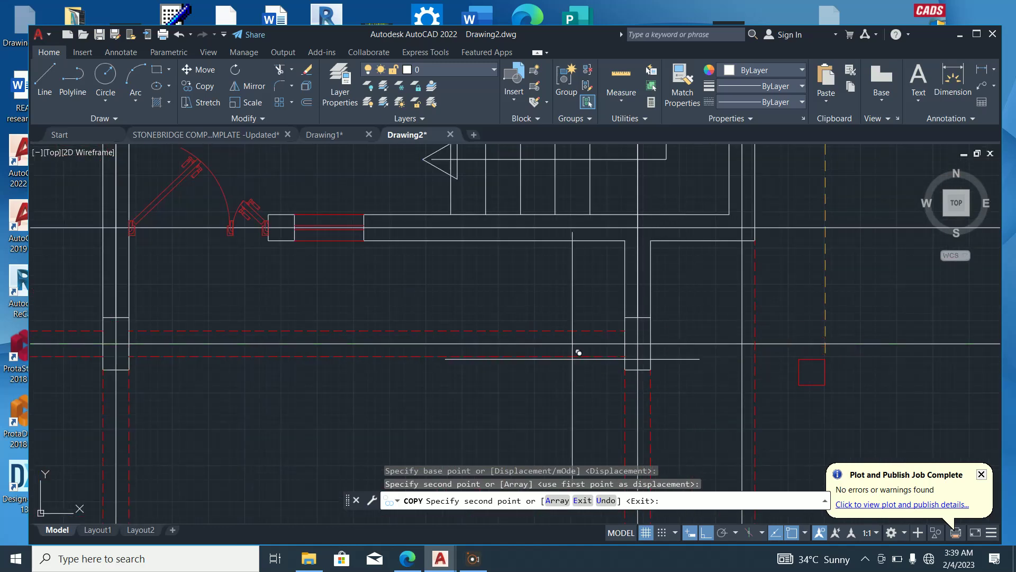
key("Escape")
key("Escape")
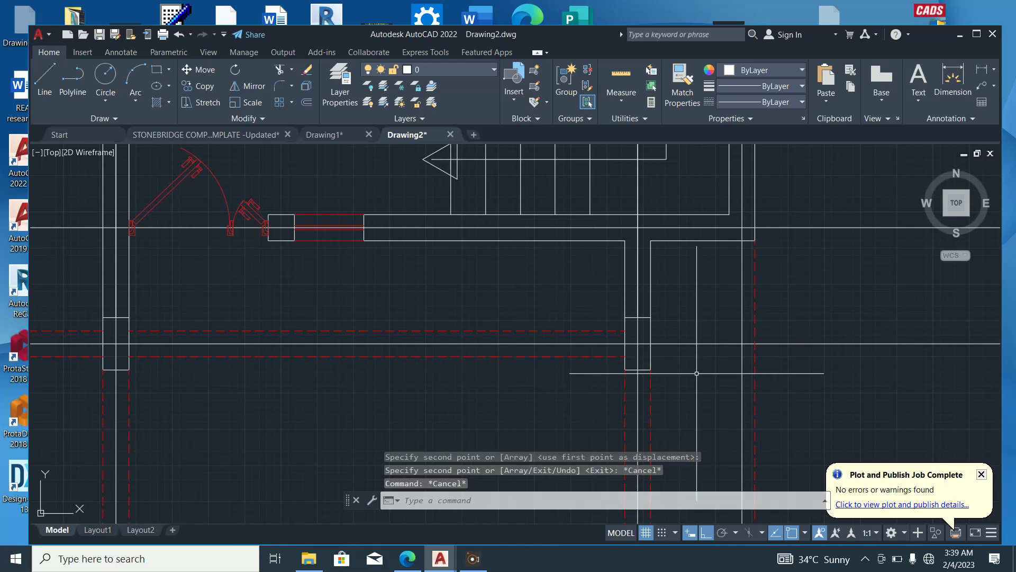
key("Return")
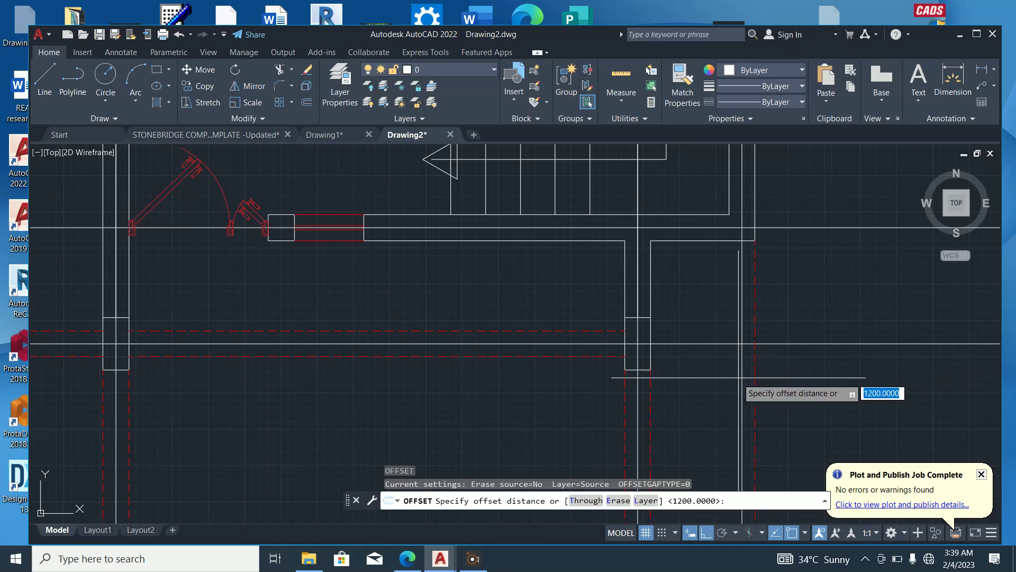
scroll(693, 373, "down", 2)
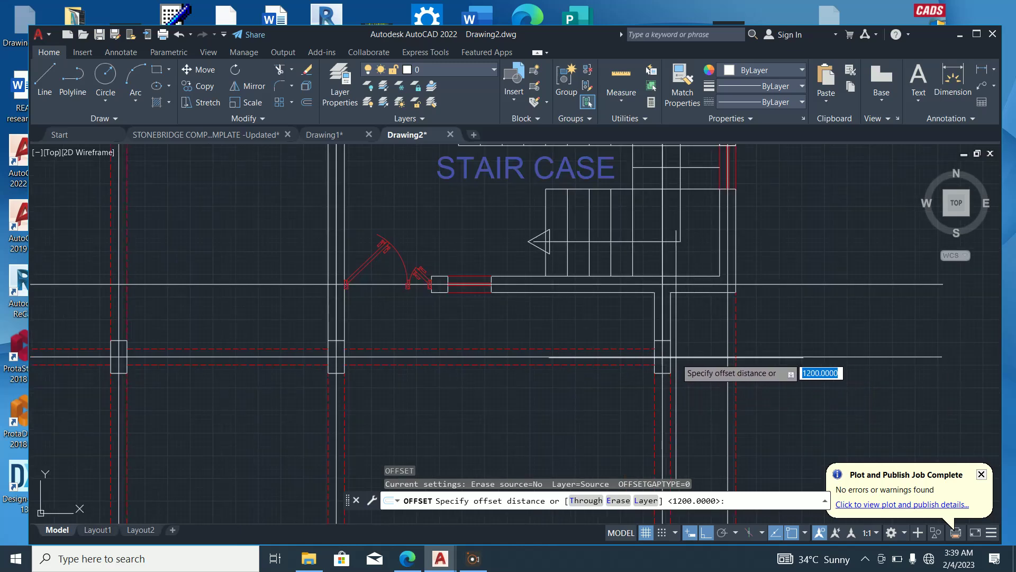
key("Escape")
scroll(671, 356, "up", 2)
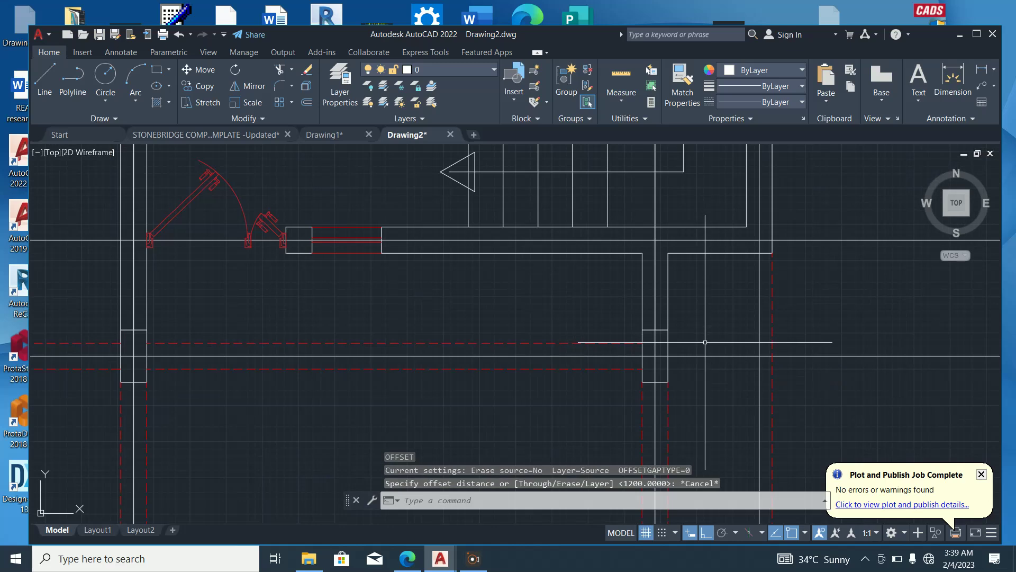
Copy the loose red square by its upper-left corner onto the rightmost column of the middle beam row
scroll(669, 354, "down", 2)
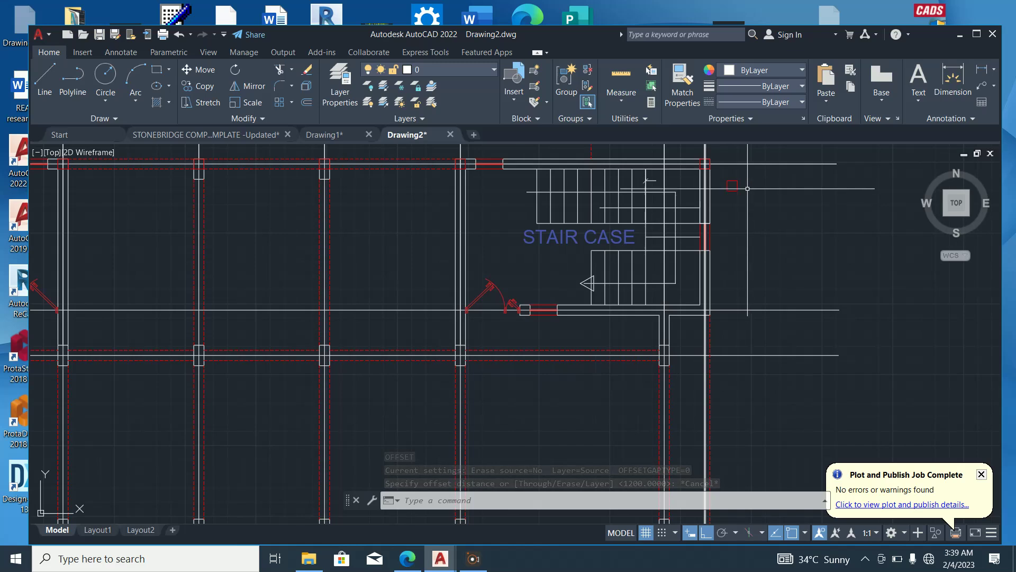
scroll(741, 180, "up", 2)
left_click(733, 208)
left_click(719, 192)
right_click(766, 220)
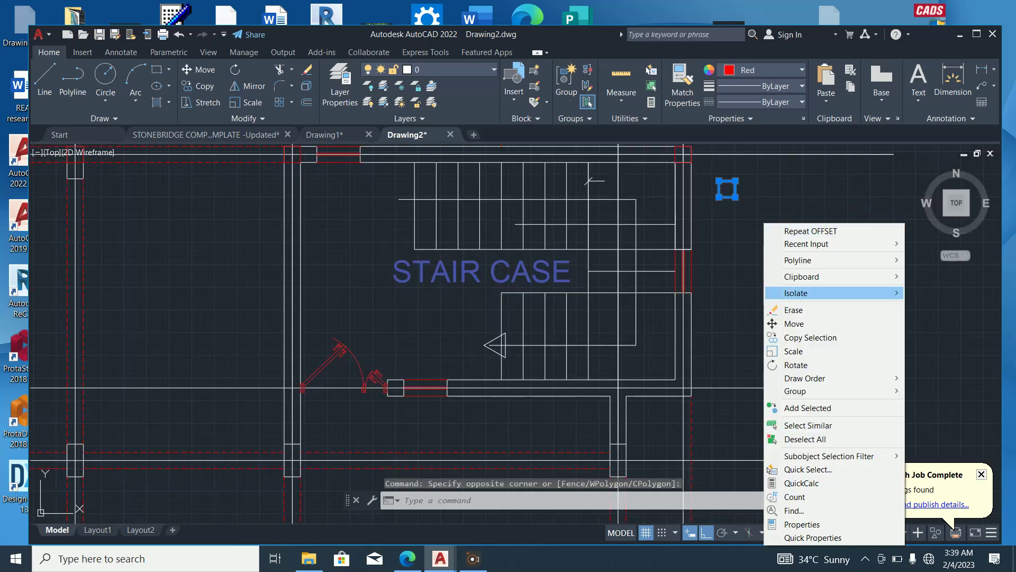
left_click(810, 338)
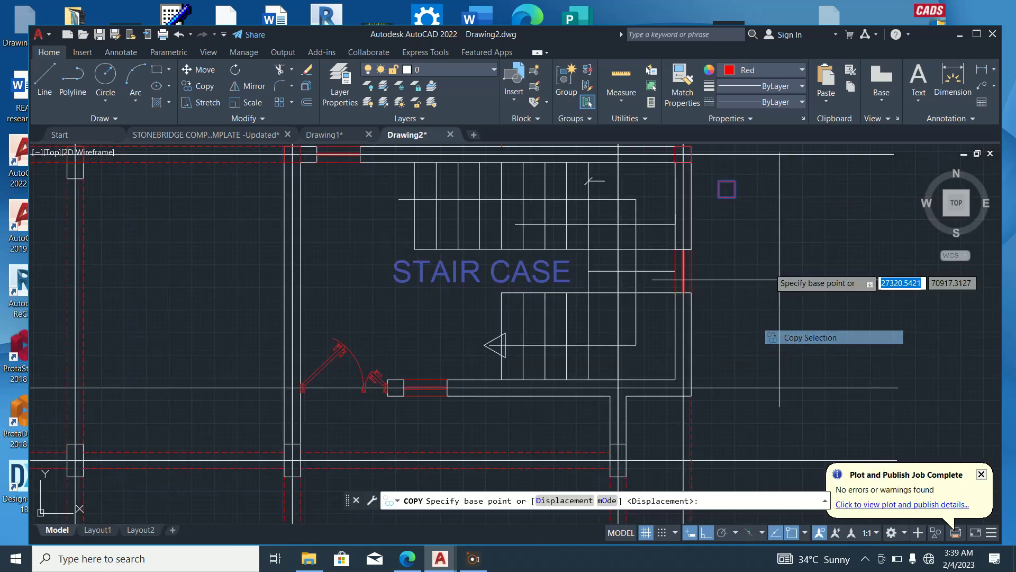
left_click(720, 196)
scroll(659, 396, "down", 2)
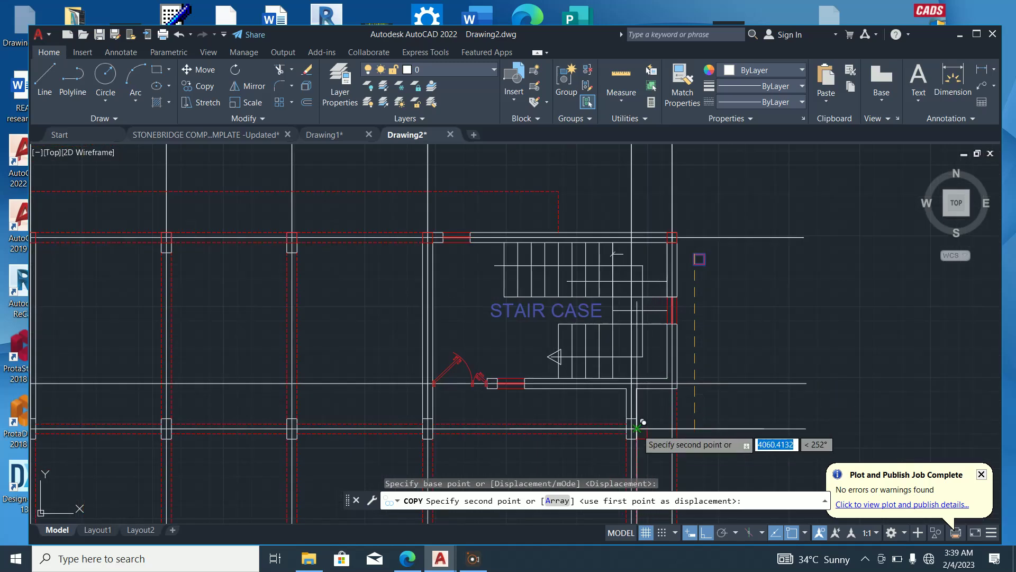
scroll(643, 422, "up", 6)
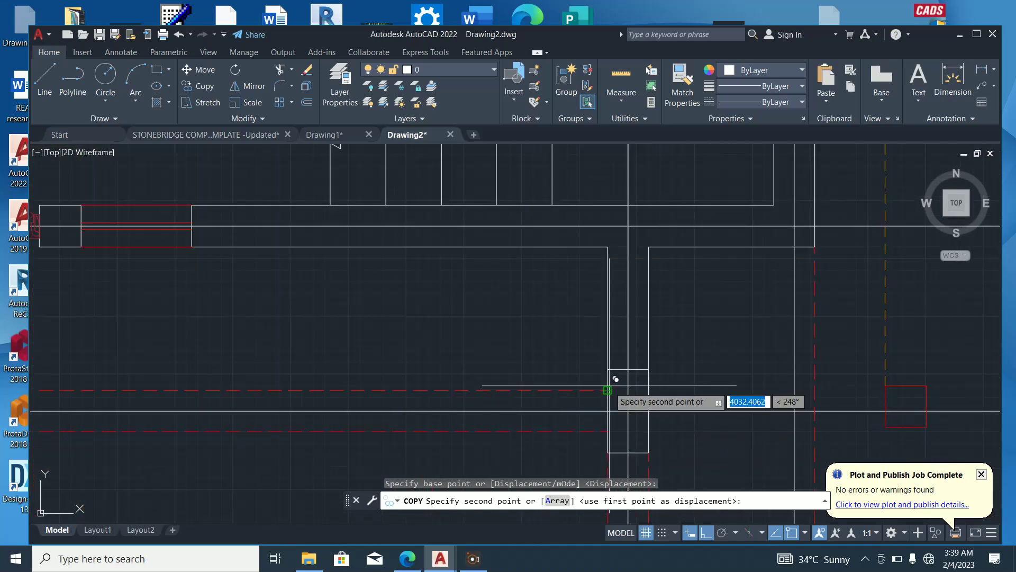
left_click(609, 386)
Place further copies of the red square on the middle row's next three columns toward the left
scroll(776, 390, "down", 6)
scroll(566, 404, "up", 2)
scroll(544, 394, "up", 4)
left_click(524, 364)
scroll(820, 402, "down", 4)
scroll(656, 402, "up", 4)
left_click(614, 377)
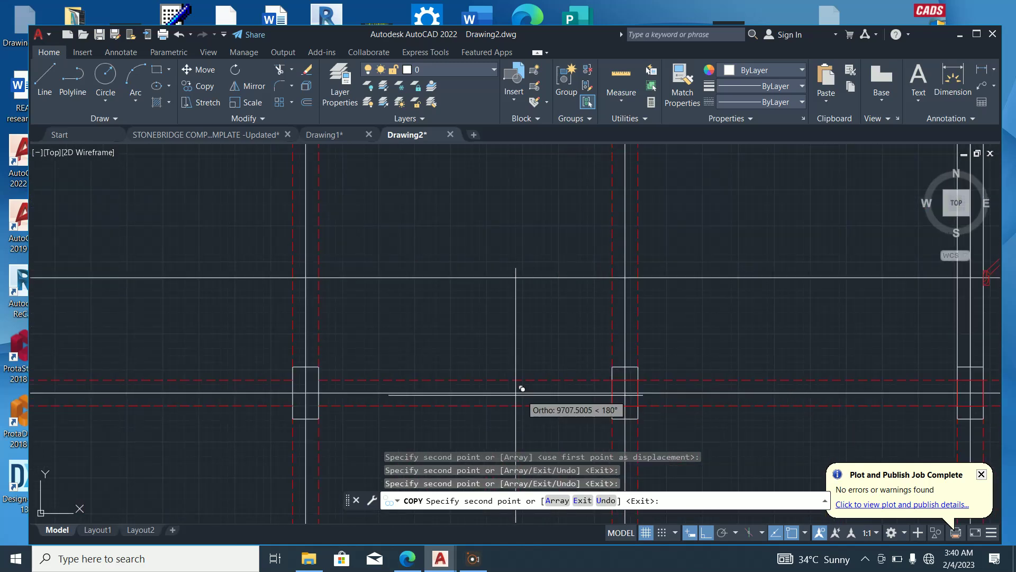
left_click(296, 374)
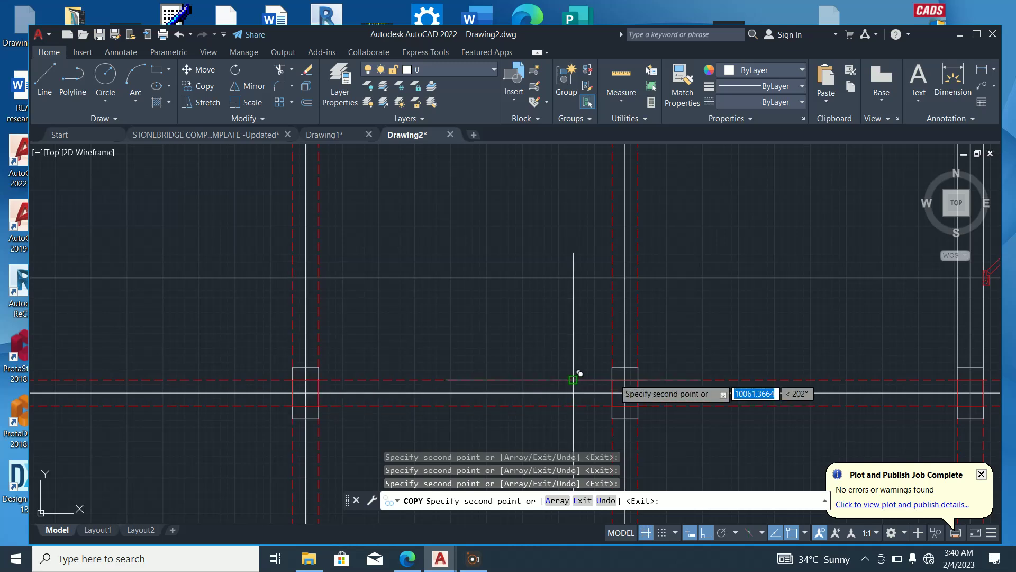
Place the red square on the middle row's two remaining left-hand columns and finish copying
scroll(594, 397, "down", 4)
scroll(471, 383, "up", 4)
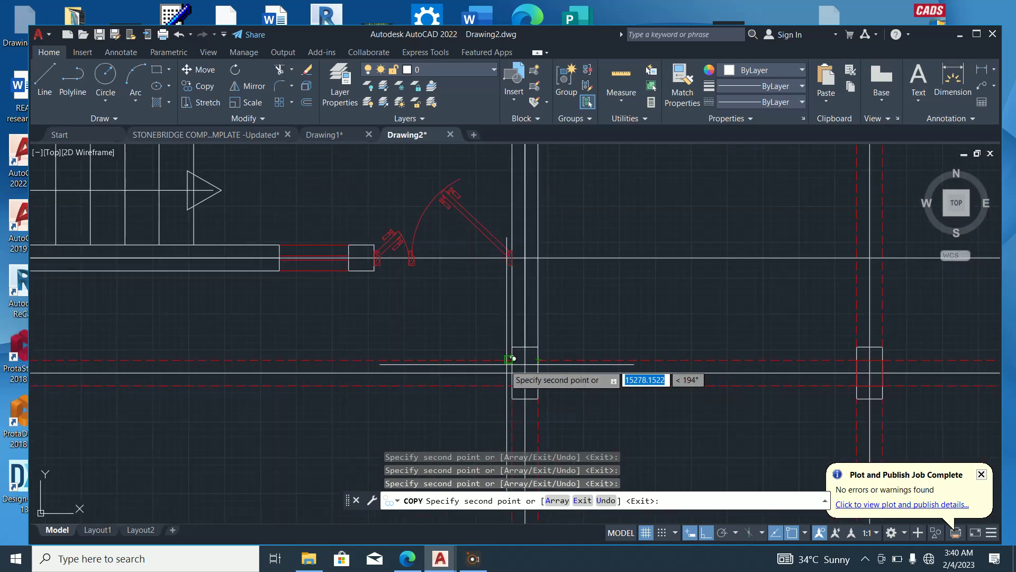
scroll(630, 373, "down", 3)
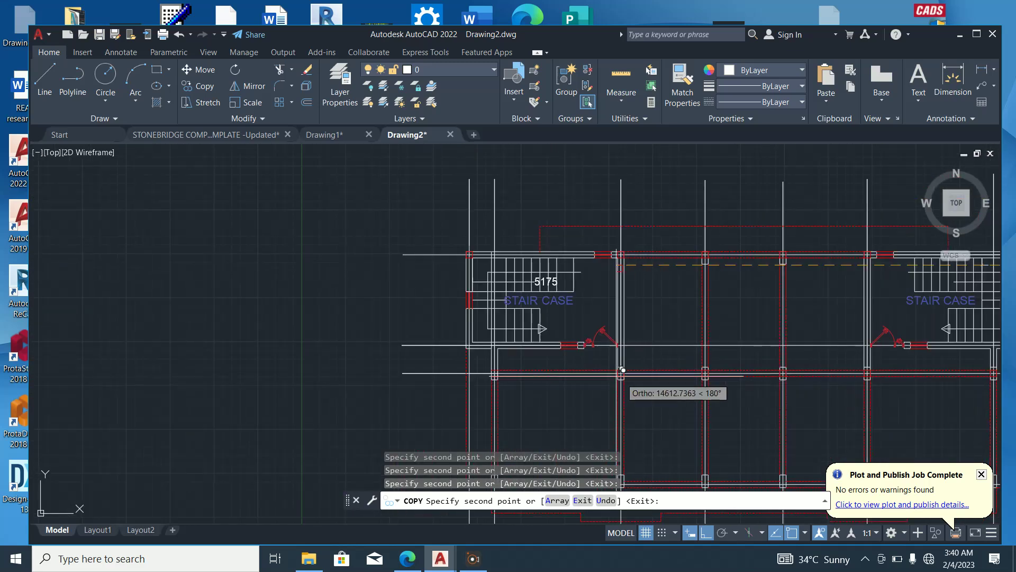
scroll(498, 369, "up", 4)
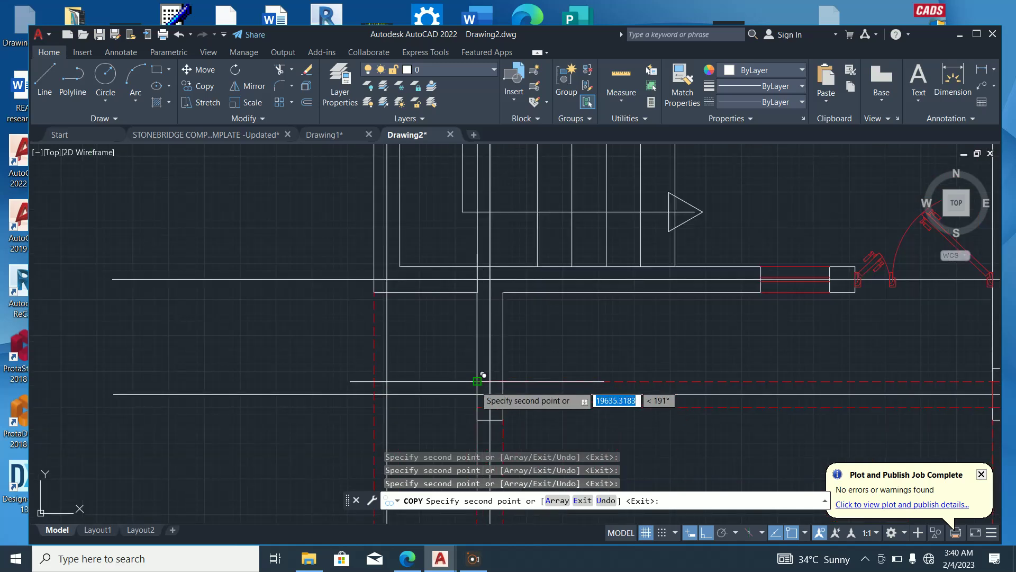
key("Escape")
Select all squares similar to the one on the middle row's leftmost column and change their colour to yellow
scroll(506, 381, "up", 5)
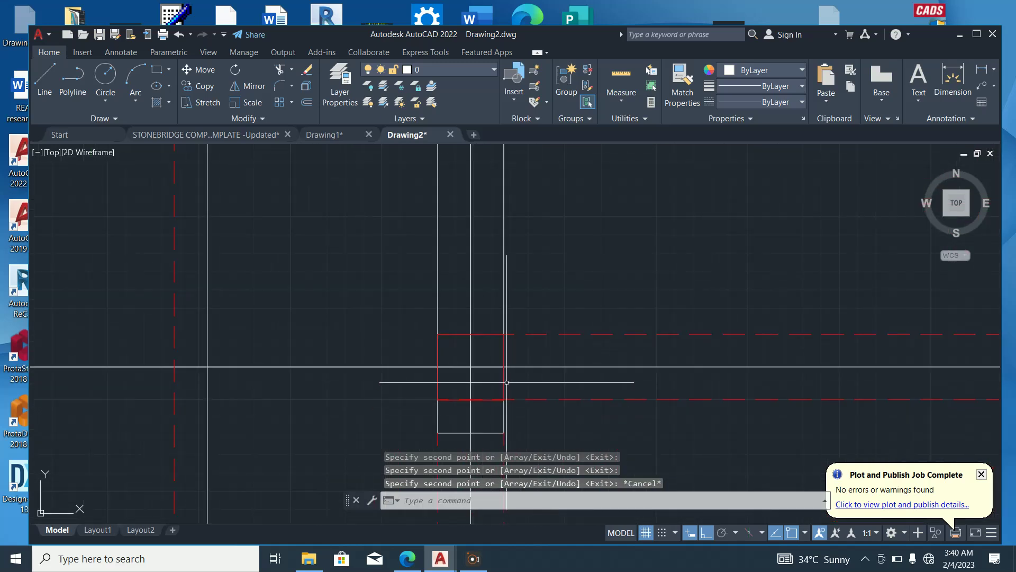
left_click(503, 385)
right_click(640, 224)
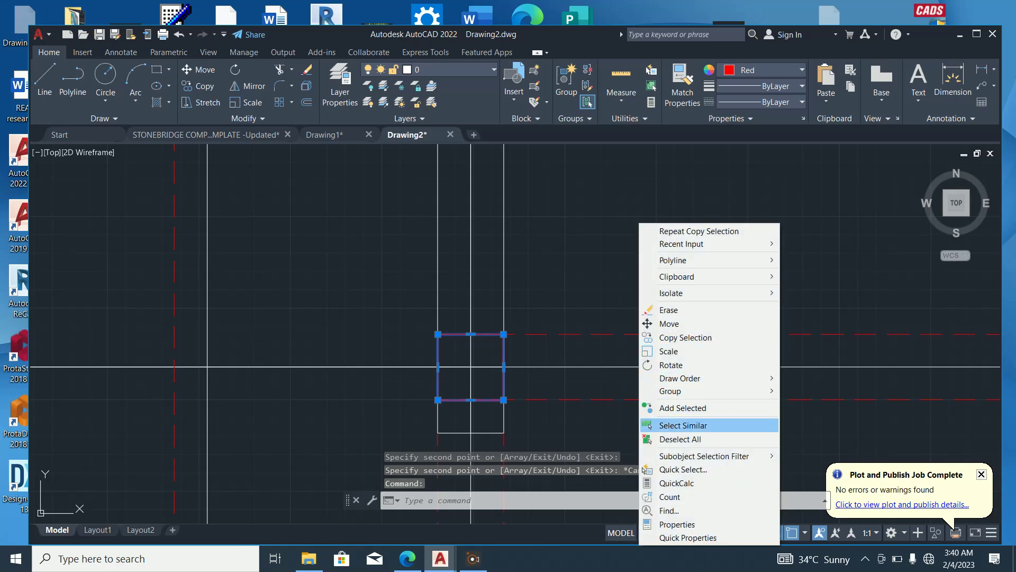
left_click(683, 425)
scroll(460, 371, "down", 4)
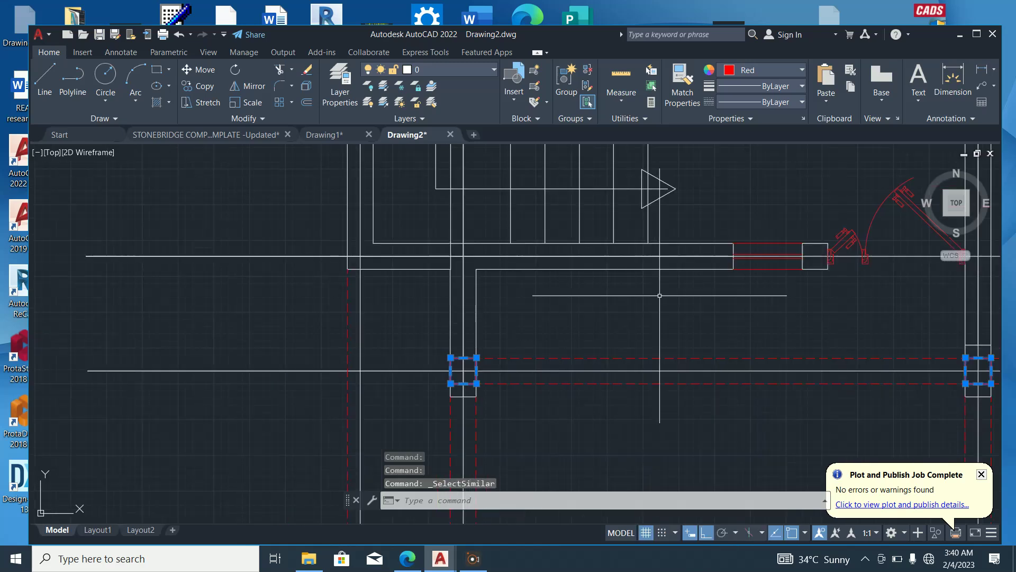
left_click(802, 86)
left_click(802, 87)
left_click(802, 70)
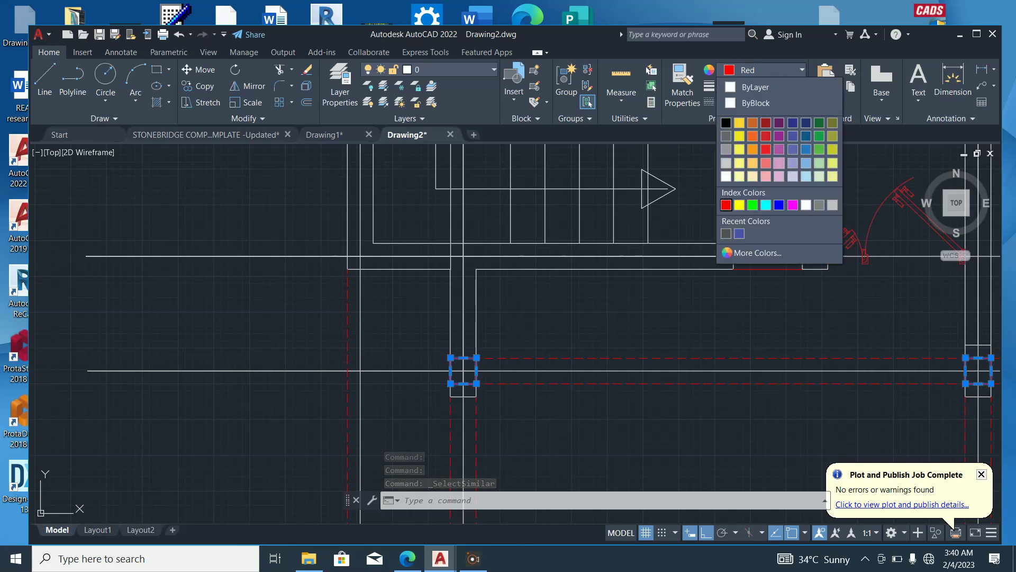
key("Escape")
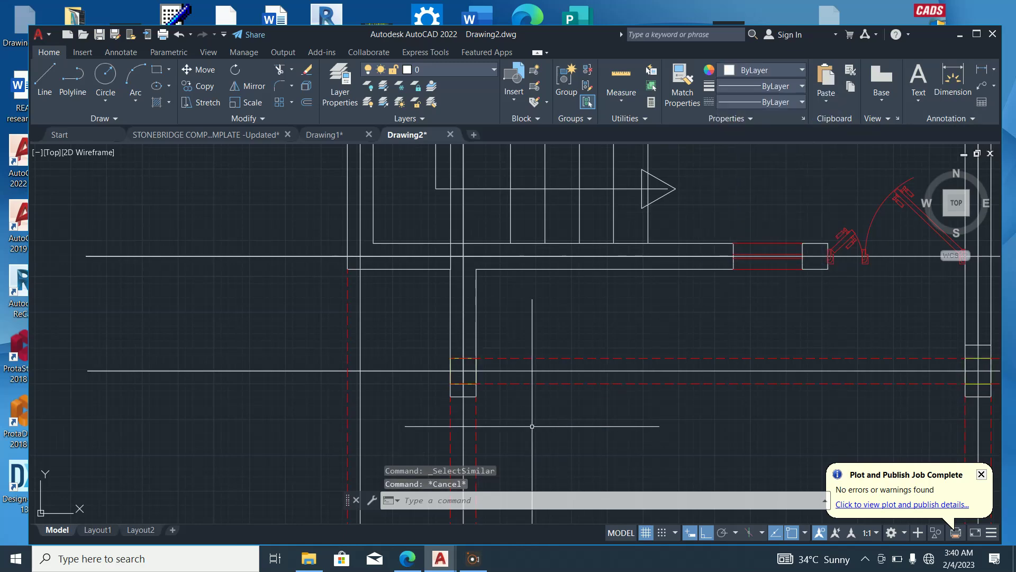
Copy the loose yellow square outside the upper-right corner to the clipboard, erase it, and paste it near the bottom row's leftmost column
scroll(532, 426, "down", 4)
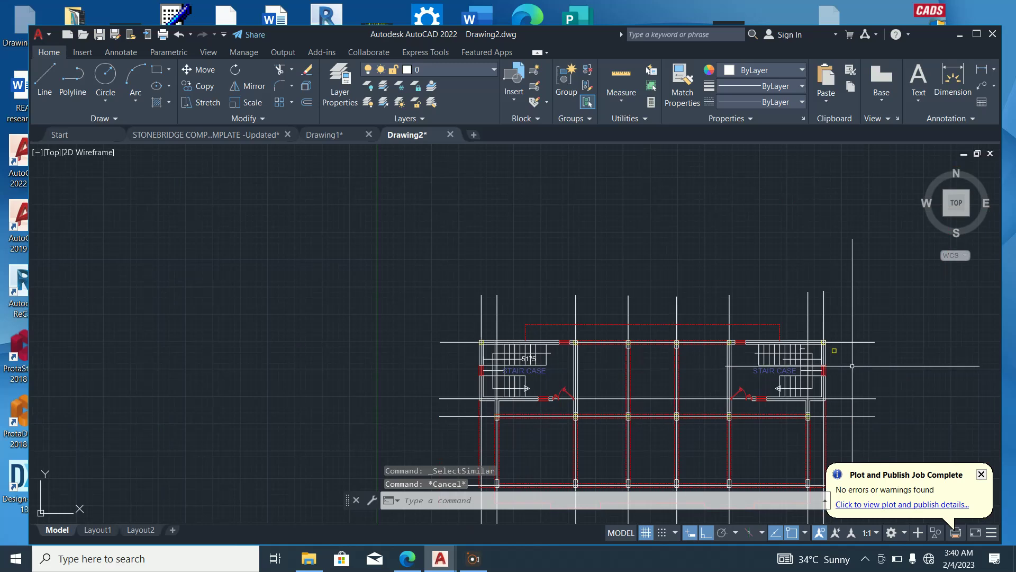
scroll(853, 365, "up", 6)
left_click(776, 297)
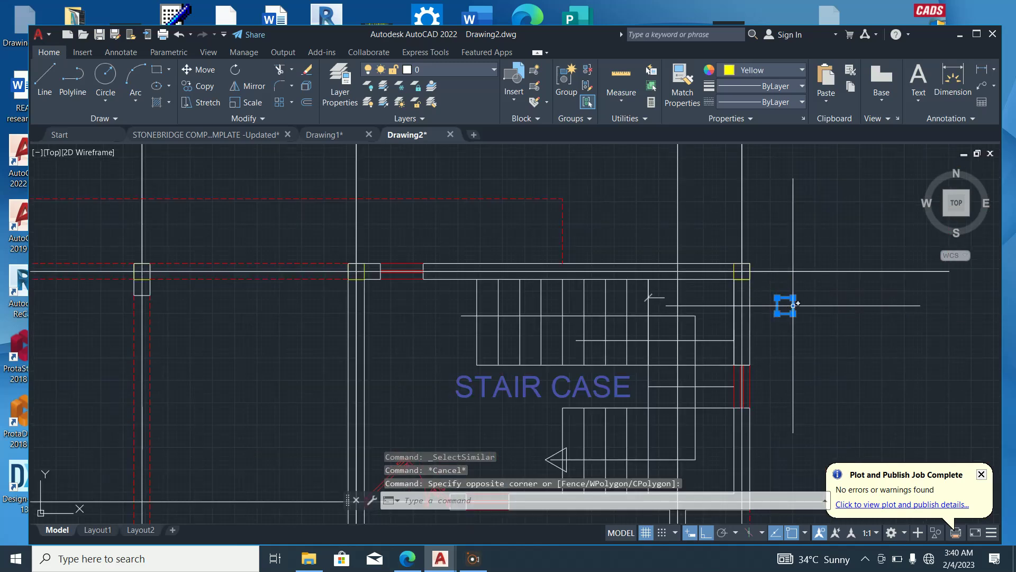
left_click(794, 305)
key("ctrl+c")
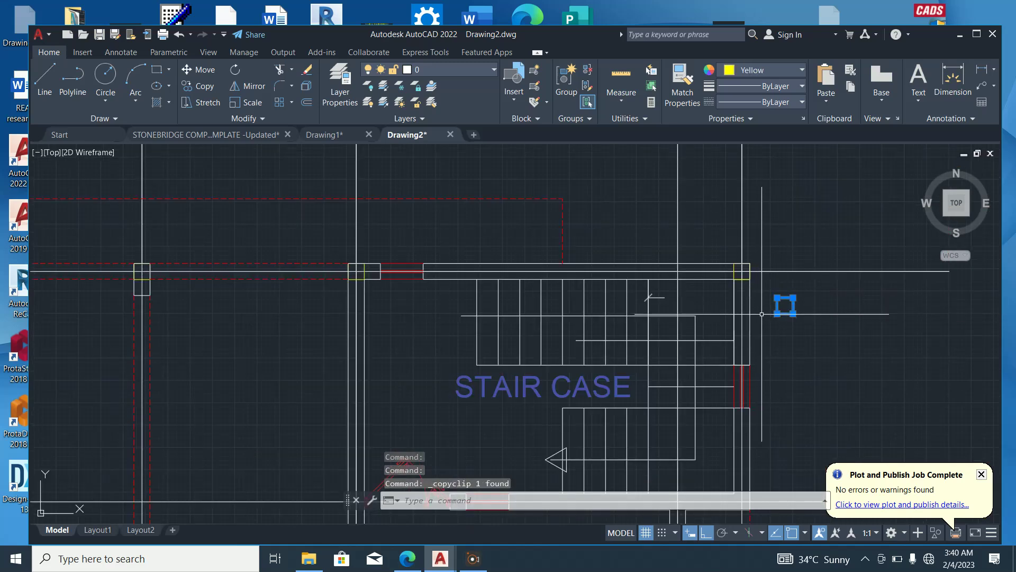
key("Delete")
scroll(760, 313, "down", 6)
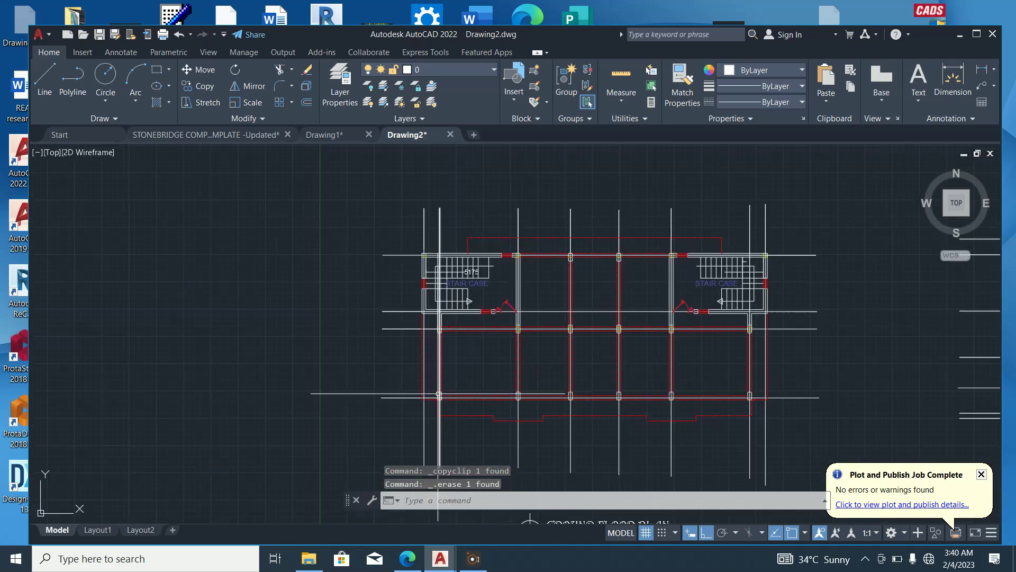
scroll(439, 394, "up", 5)
key("ctrl+v")
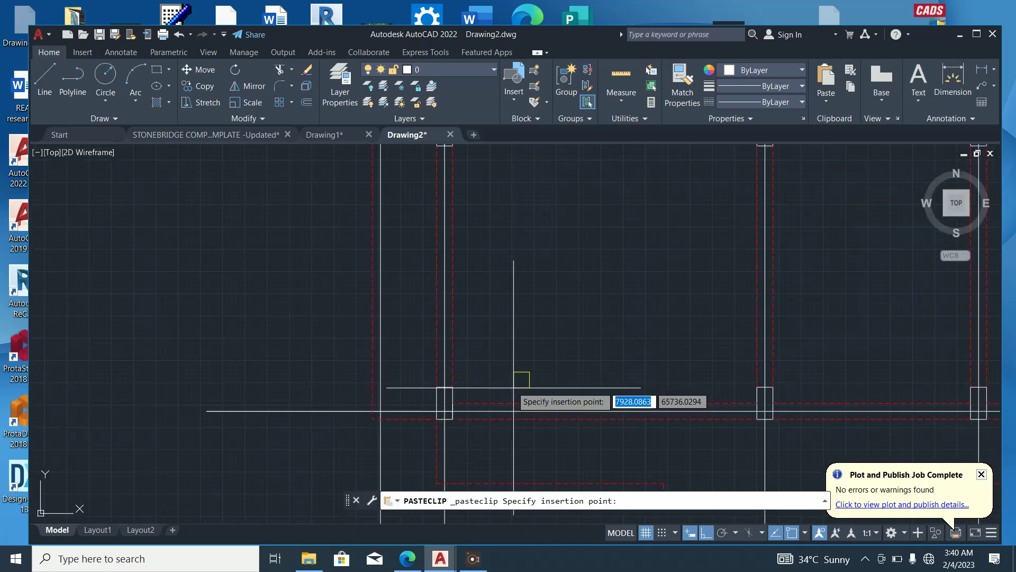
left_click(512, 386)
Copy the pasted yellow square by its lower-right corner onto the lower-right corner of the bottom row's leftmost column
left_click(541, 396)
left_click(504, 354)
right_click(540, 309)
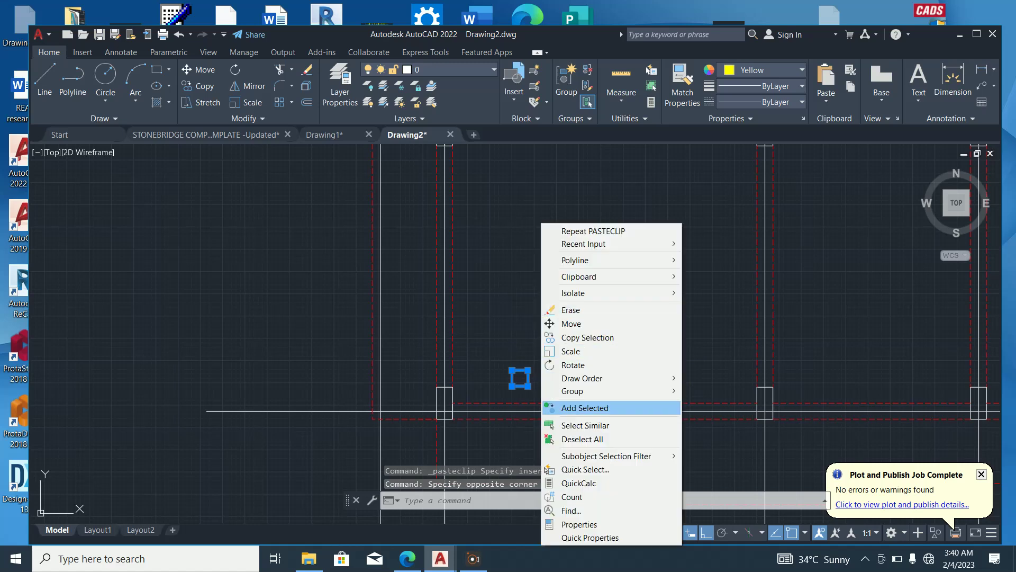
left_click(582, 337)
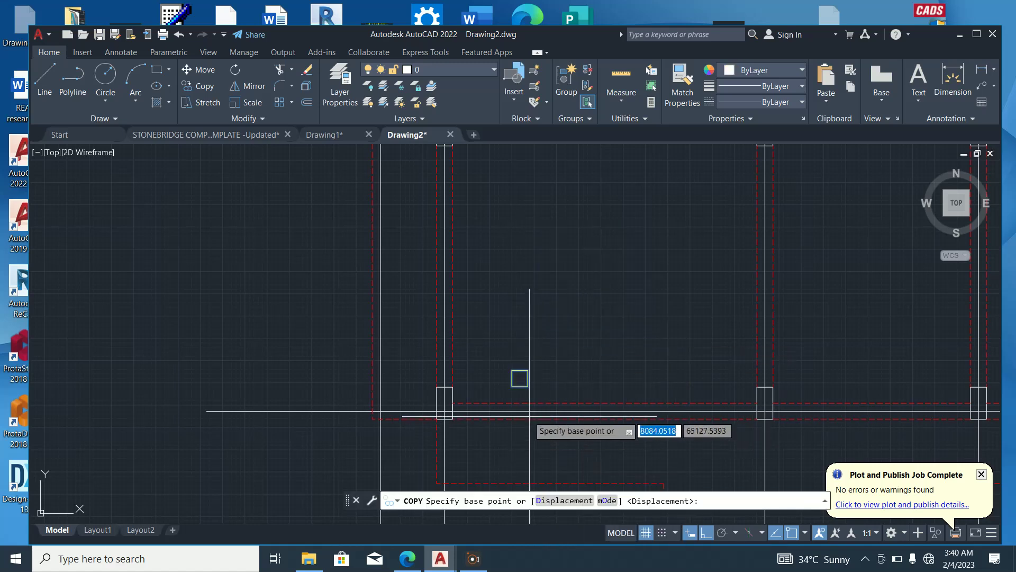
left_click(527, 386)
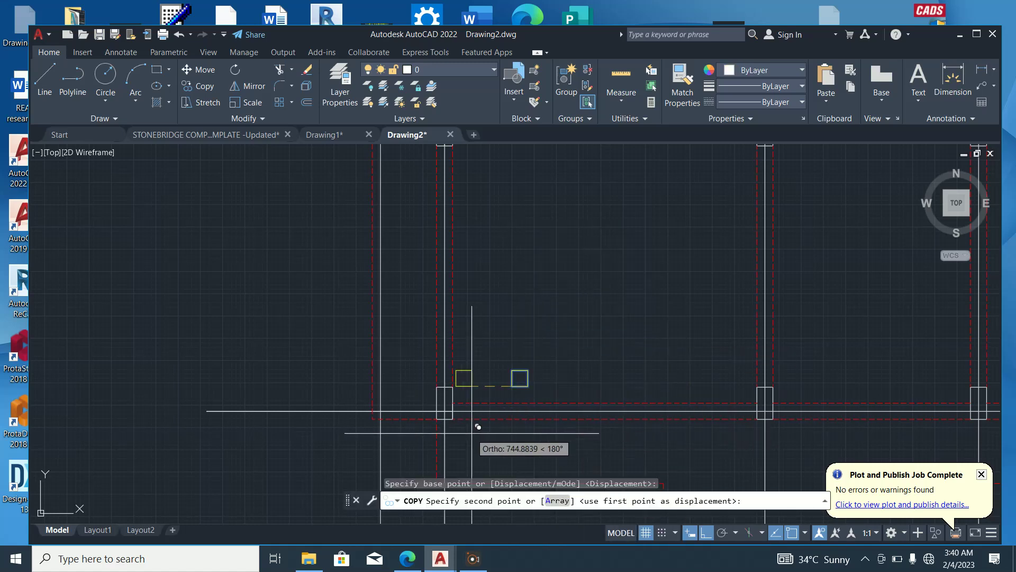
left_click(451, 417)
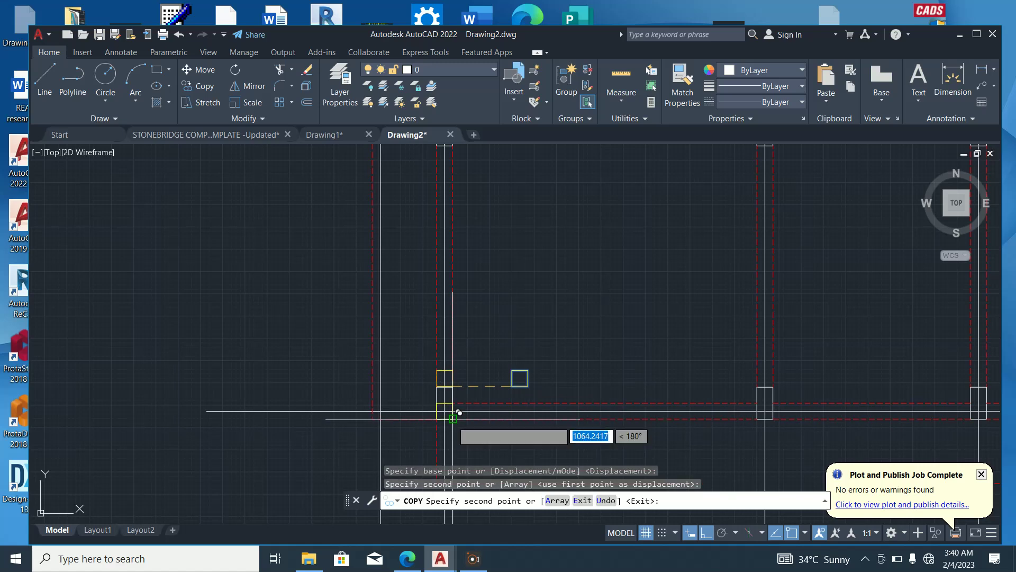
Place copies of the yellow square on the second and third columns of the bottom row
scroll(773, 421, "up", 4)
left_click(774, 410)
scroll(523, 423, "down", 4)
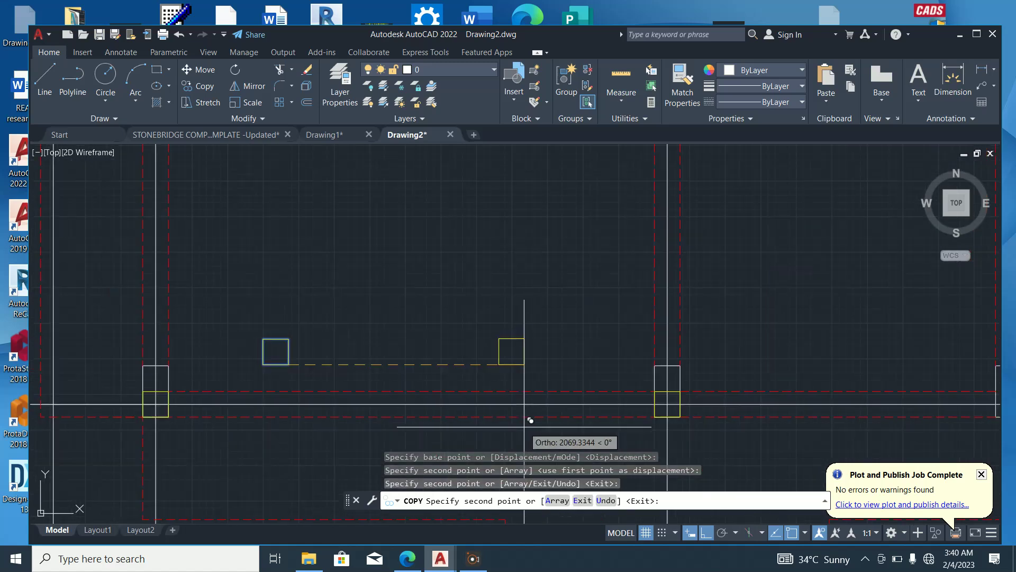
scroll(824, 413, "up", 4)
left_click(851, 415)
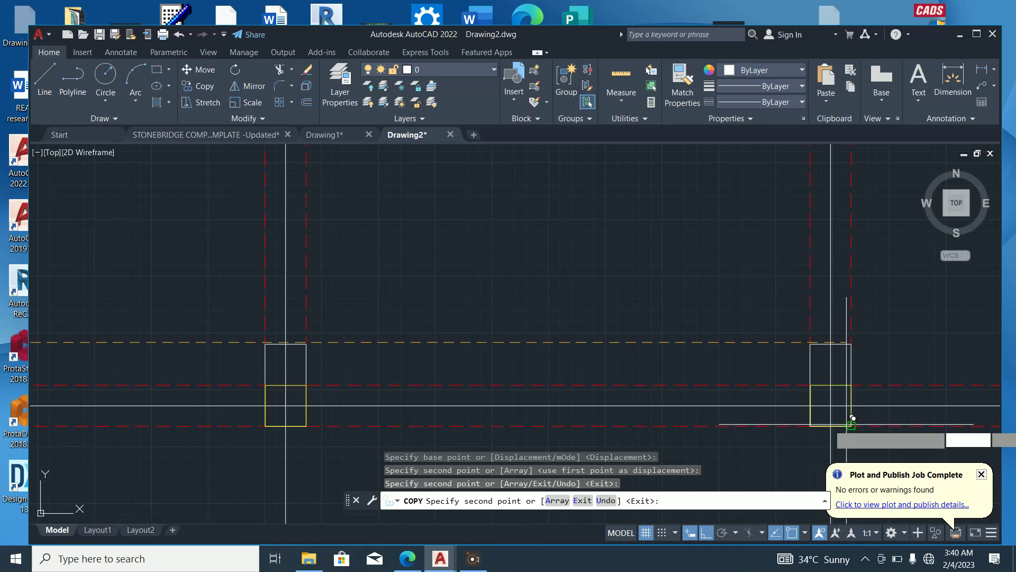
Place copies of the yellow square on the bottom row's fourth and fifth columns and finish copying
scroll(529, 439, "down", 4)
scroll(717, 437, "up", 5)
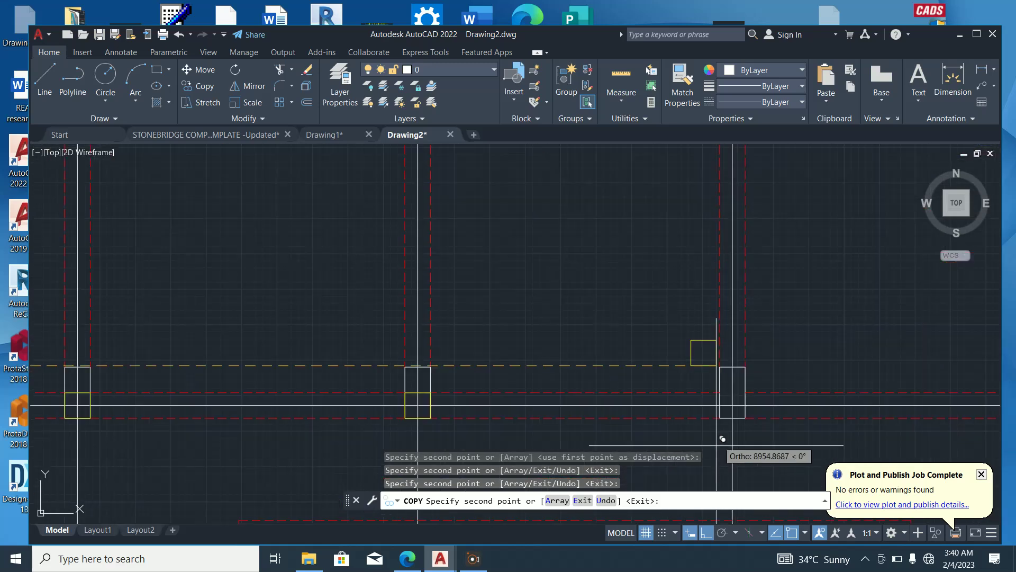
left_click(762, 402)
scroll(572, 418, "down", 4)
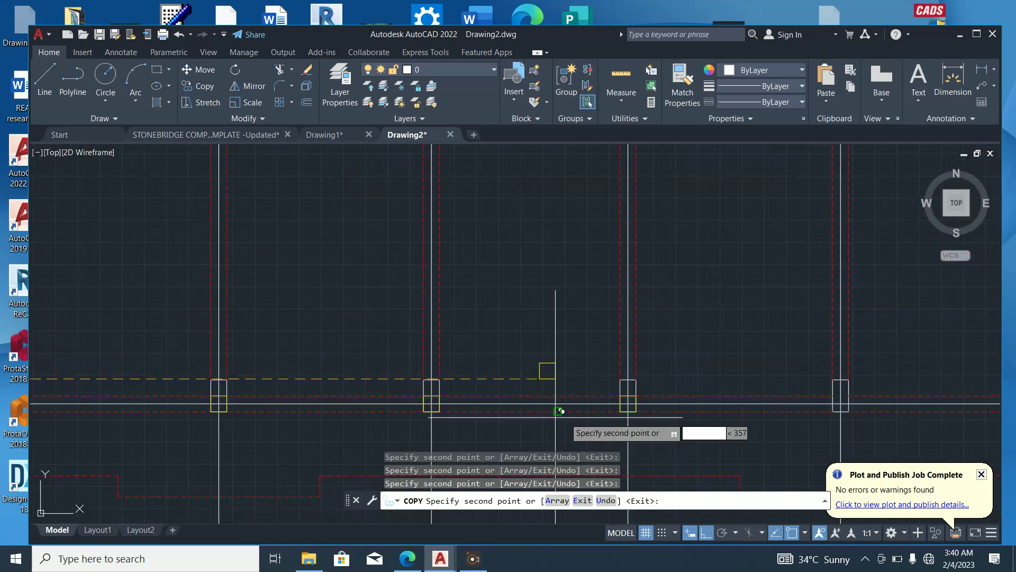
scroll(880, 406, "up", 2)
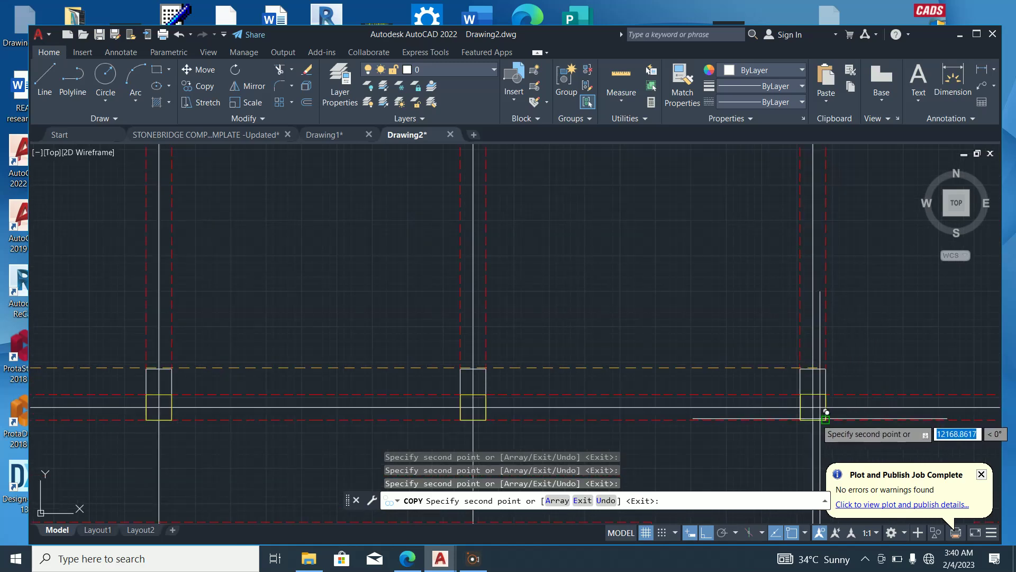
scroll(688, 414, "down", 3)
scroll(667, 412, "down", 2)
key("Escape")
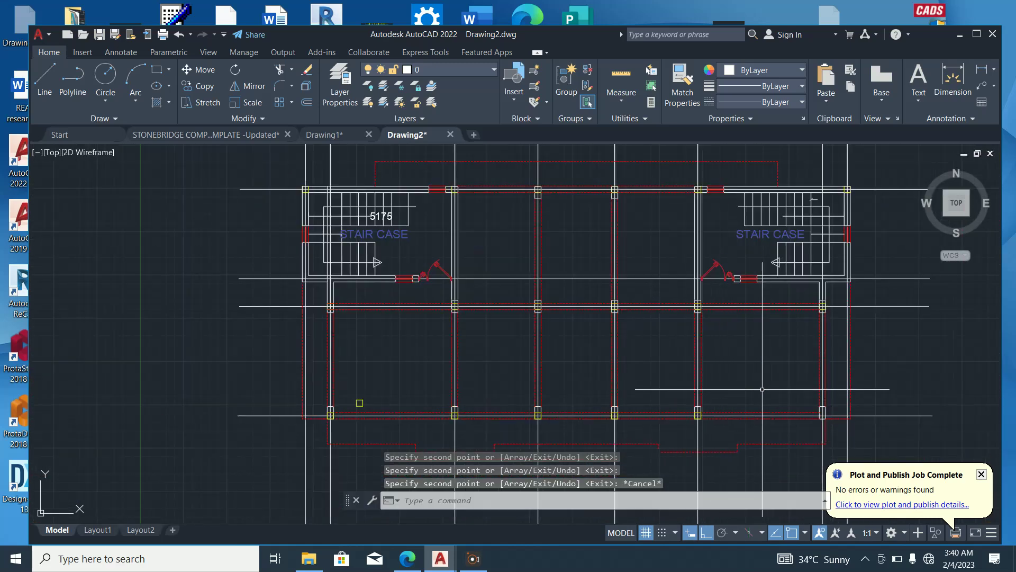
Copy the yellow square by its lower-right corner from the bottom row's fifth column onto that row's rightmost column
scroll(476, 428, "up", 8)
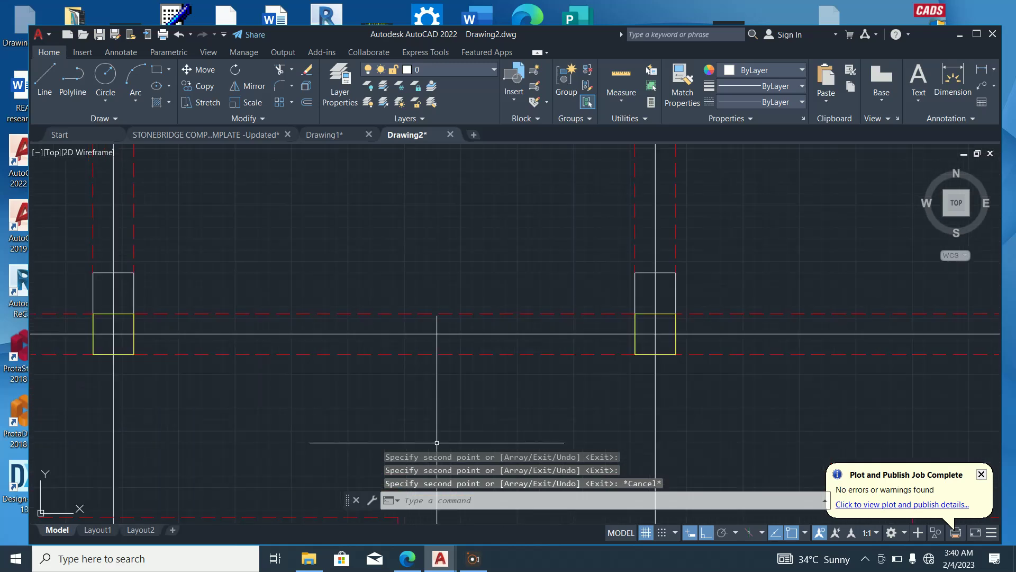
left_click(667, 312)
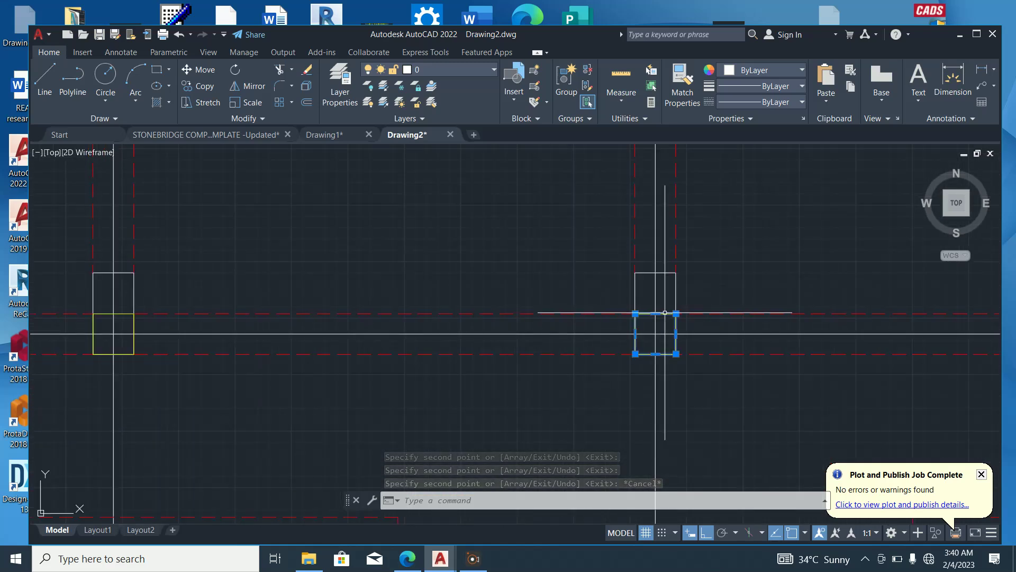
right_click(691, 365)
left_click(739, 337)
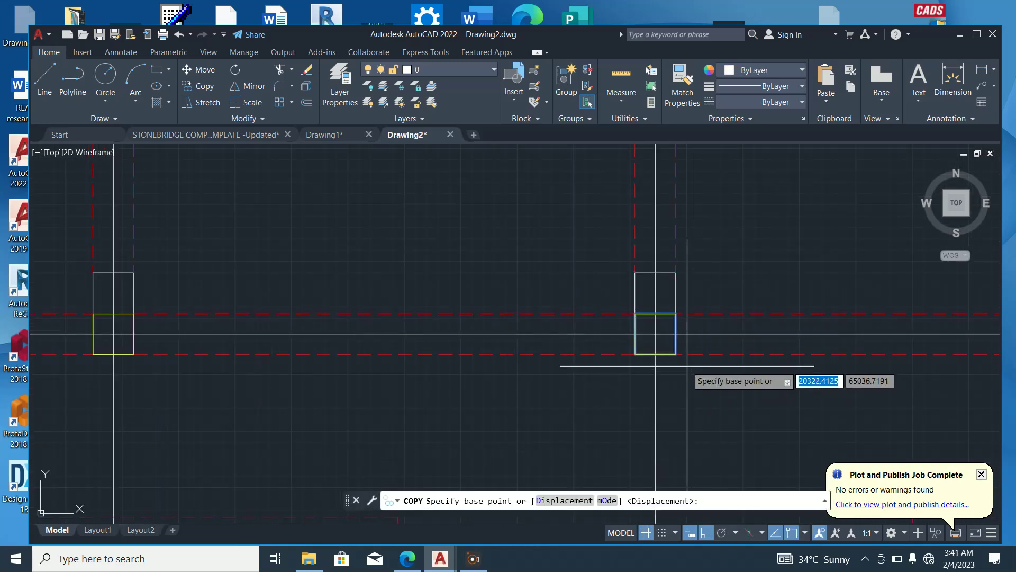
scroll(662, 397, "down", 2)
scroll(668, 405, "up", 2)
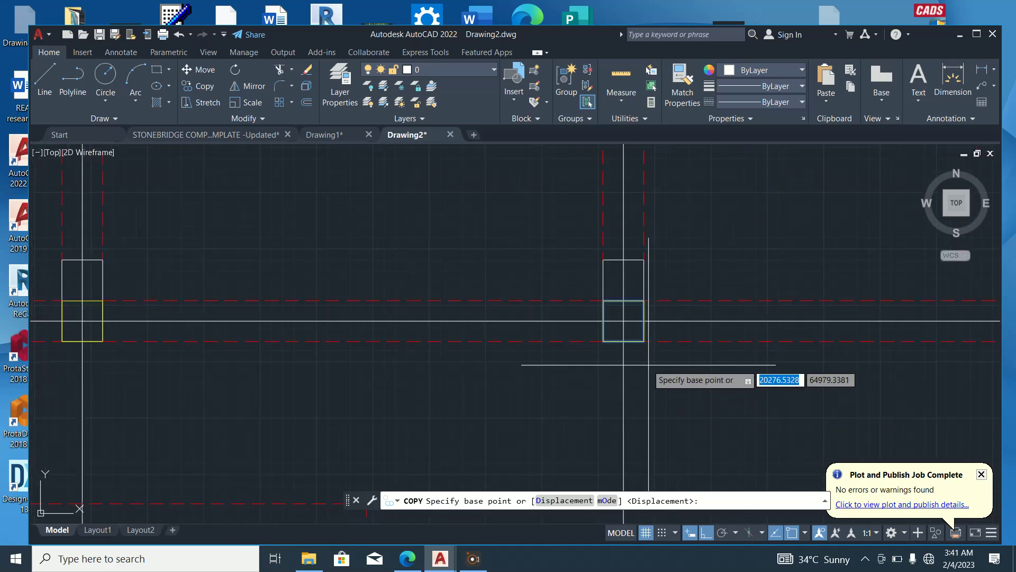
left_click(644, 341)
scroll(382, 397, "down", 2)
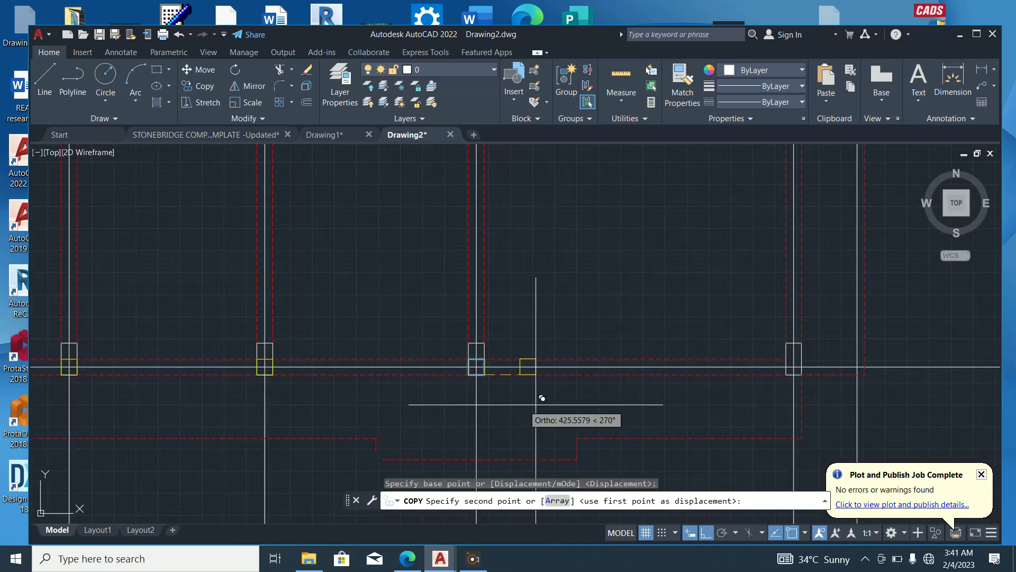
scroll(819, 370, "up", 2)
left_click(798, 365)
scroll(635, 394, "down", 4)
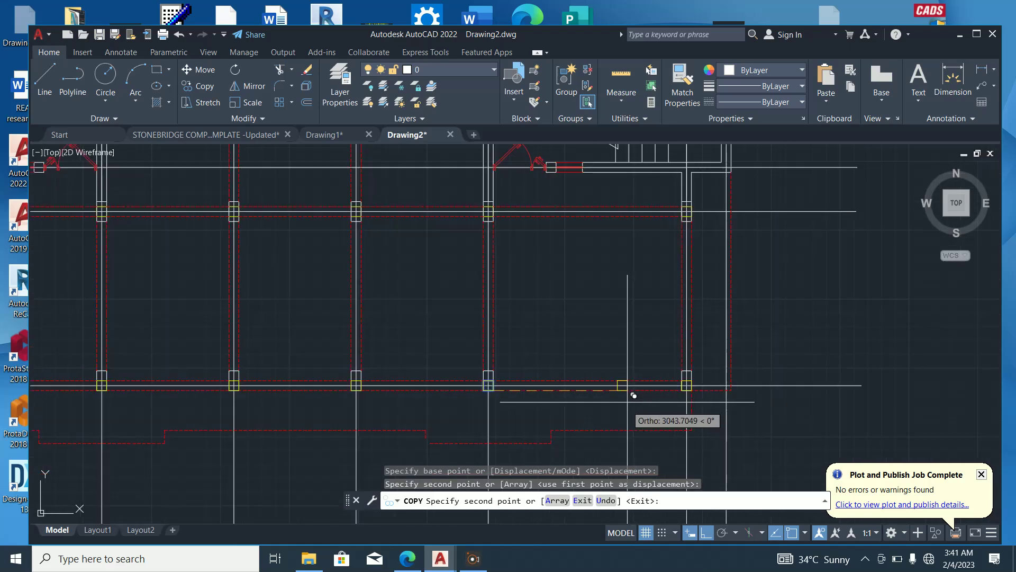
Place another copy of the yellow square at the right staircase's outer lower-right wall corner
scroll(685, 328, "up", 5)
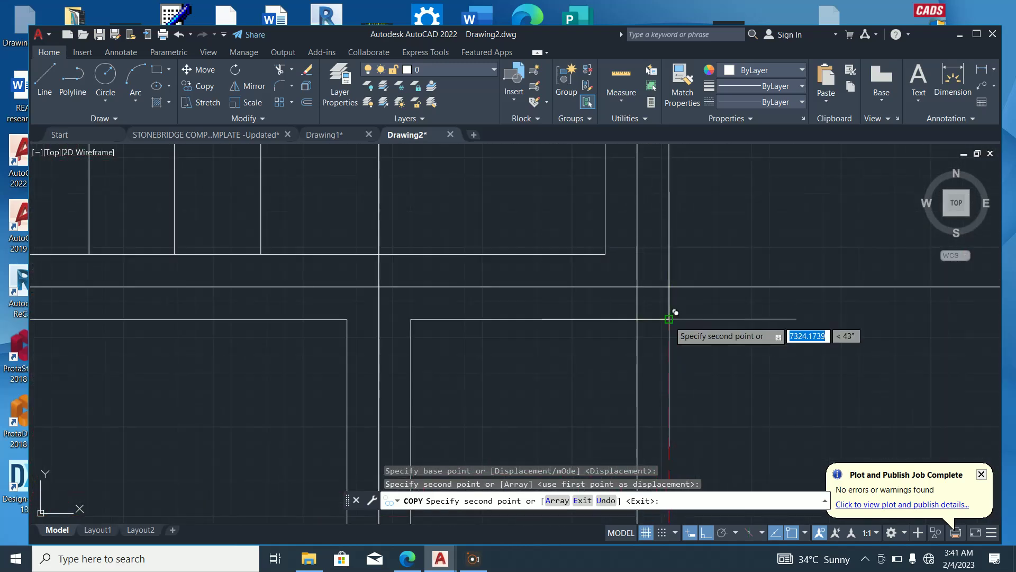
left_click(720, 317)
scroll(867, 318, "down", 5)
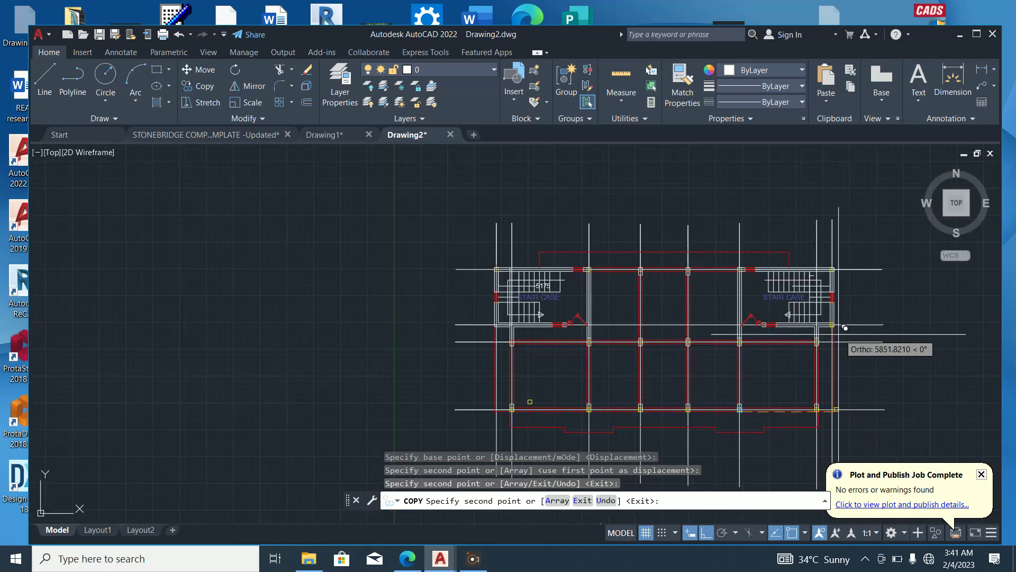
Try to place a copy of the square at the left staircase's outer lower-left wall corner and finish copying
left_click(535, 333)
scroll(470, 314, "up", 4)
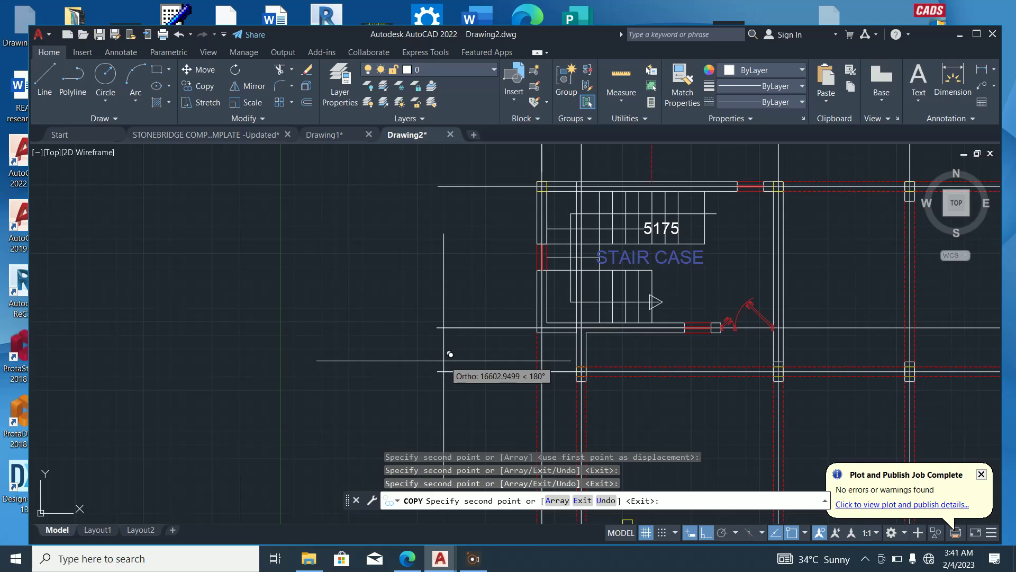
left_click(559, 354)
key("Escape")
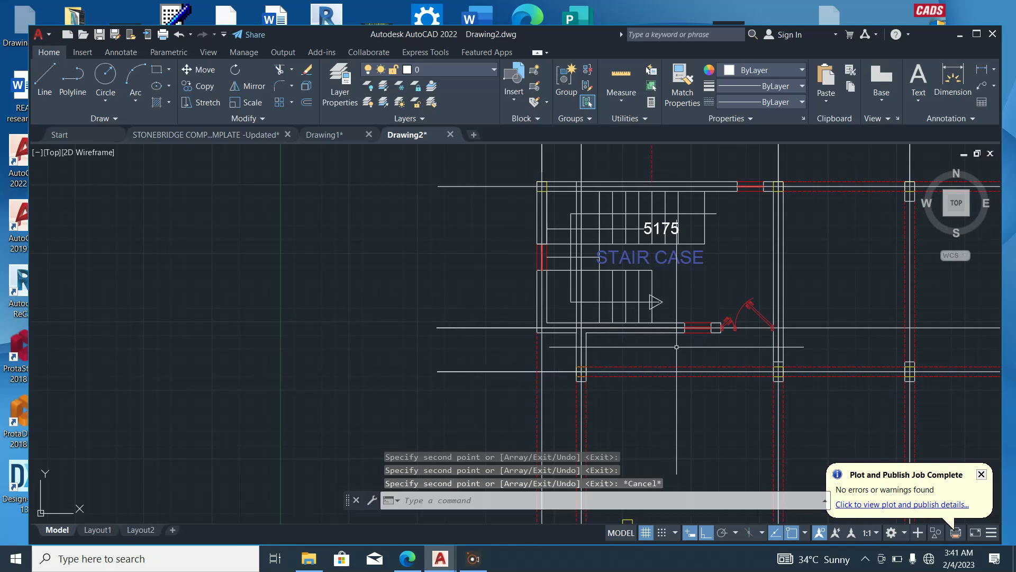
Copy the yellow square at the left staircase's upper-left corner by its lower-left corner straight down onto the staircase's lower-left wall corner
scroll(529, 200, "up", 5)
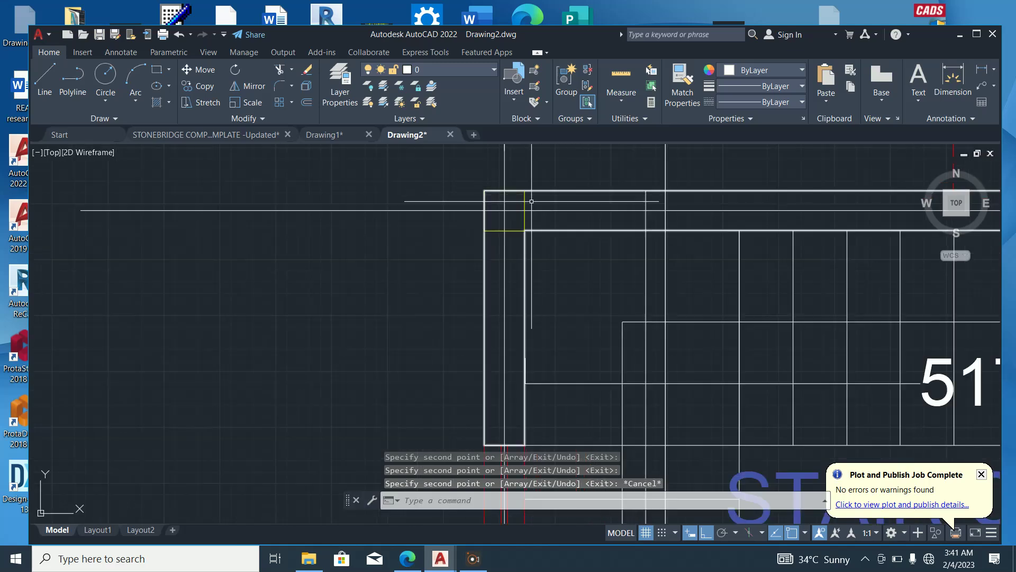
left_click(527, 200)
right_click(549, 160)
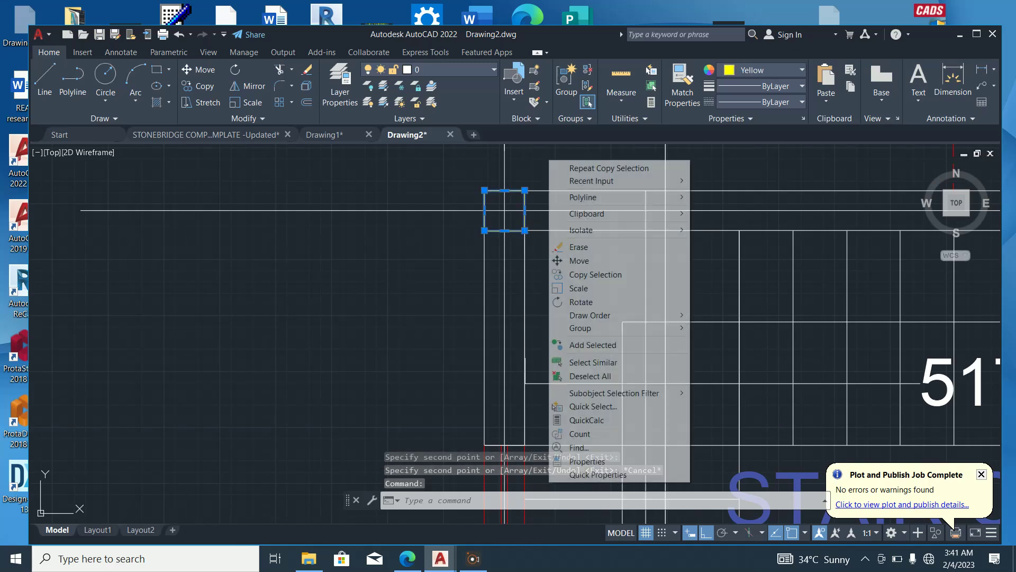
left_click(595, 274)
scroll(595, 280, "down", 4)
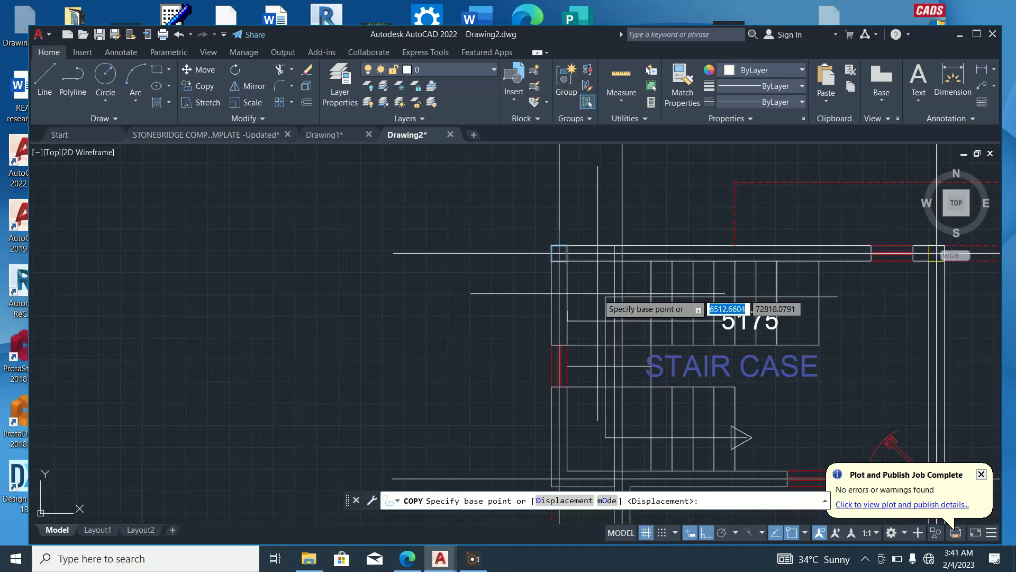
scroll(555, 262, "up", 4)
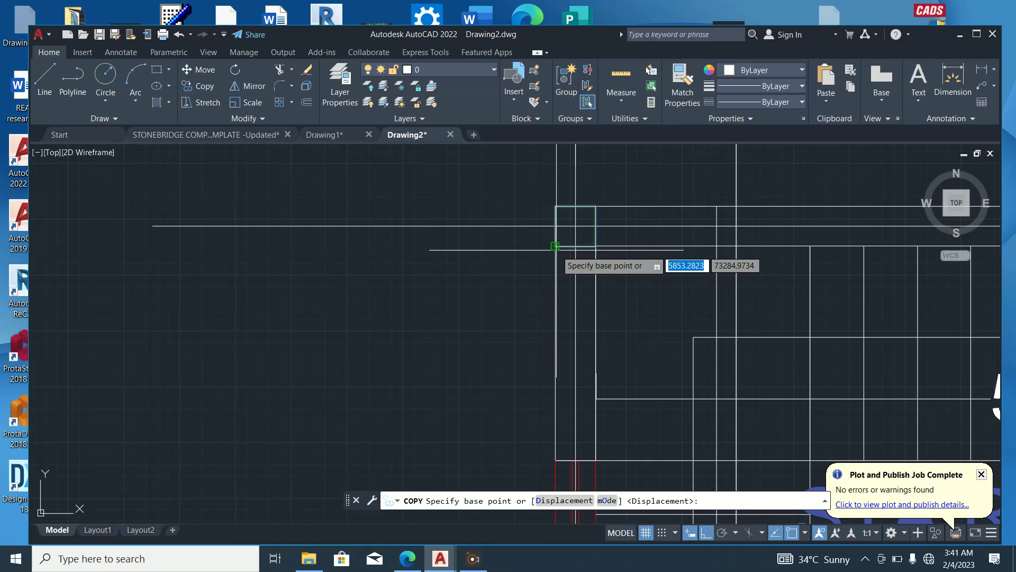
left_click(555, 246)
scroll(582, 220, "down", 3)
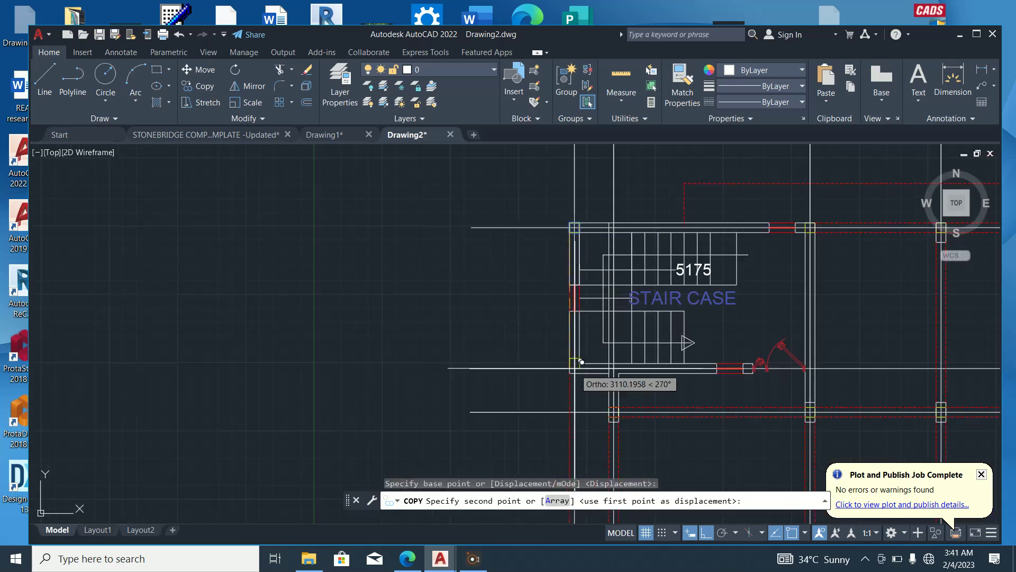
scroll(581, 362, "up", 5)
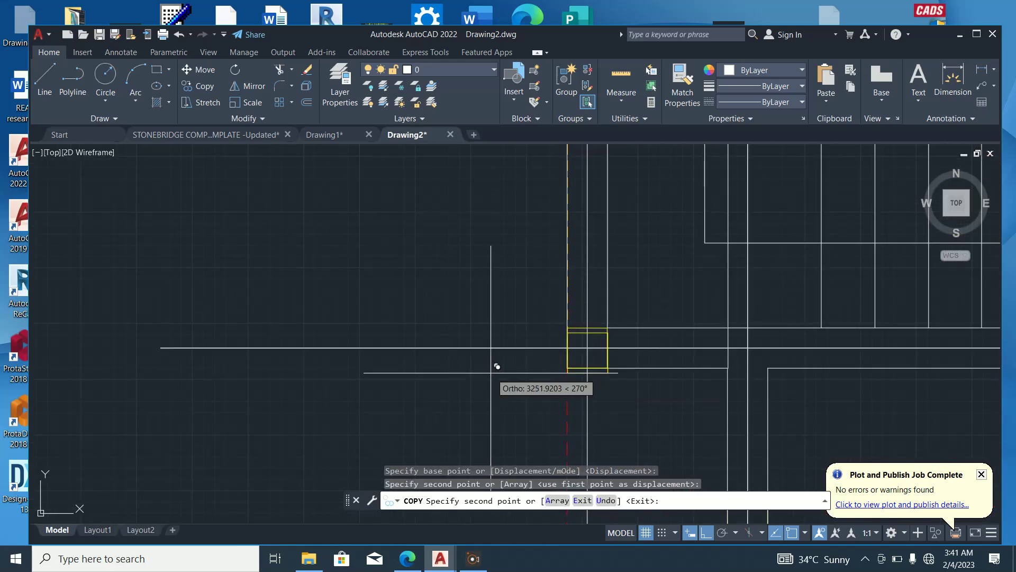
scroll(567, 368, "down", 3)
key("Escape")
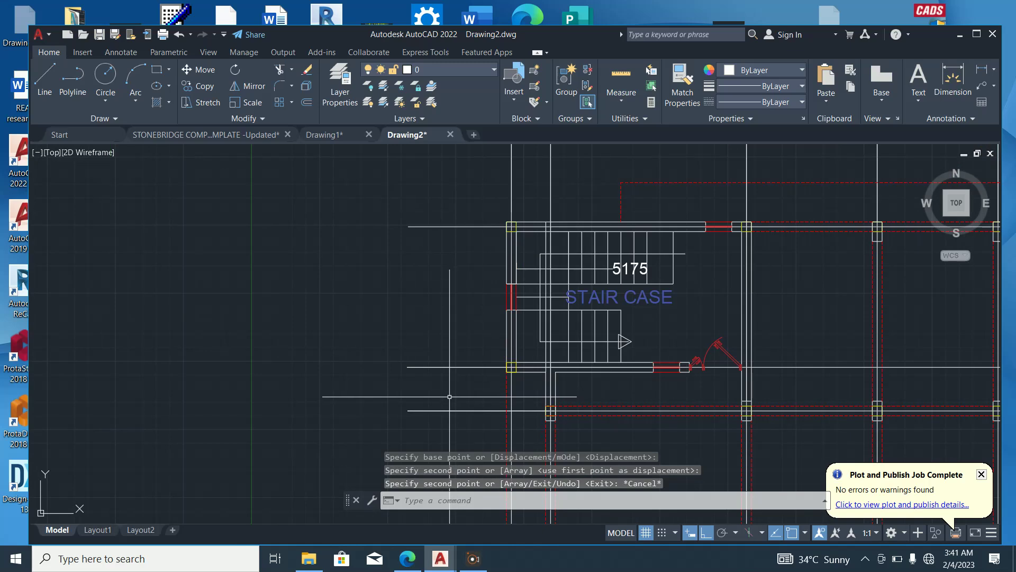
Dimension the distance between the top-row and middle-row columns on the first grid right of the ground floor plan's left staircase
scroll(429, 394, "down", 2)
key("Escape")
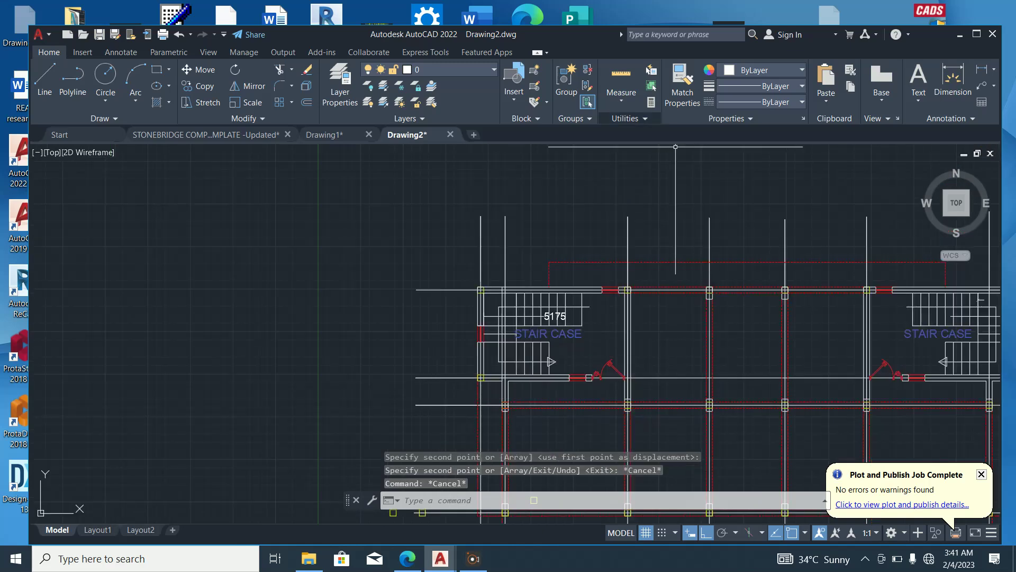
left_click(953, 80)
scroll(657, 323, "up", 4)
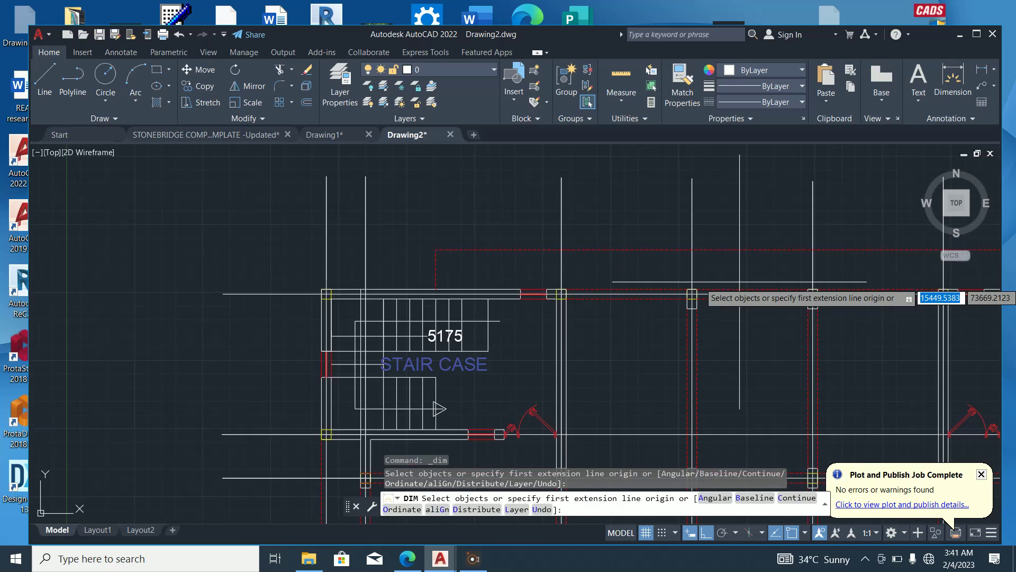
left_click(656, 323)
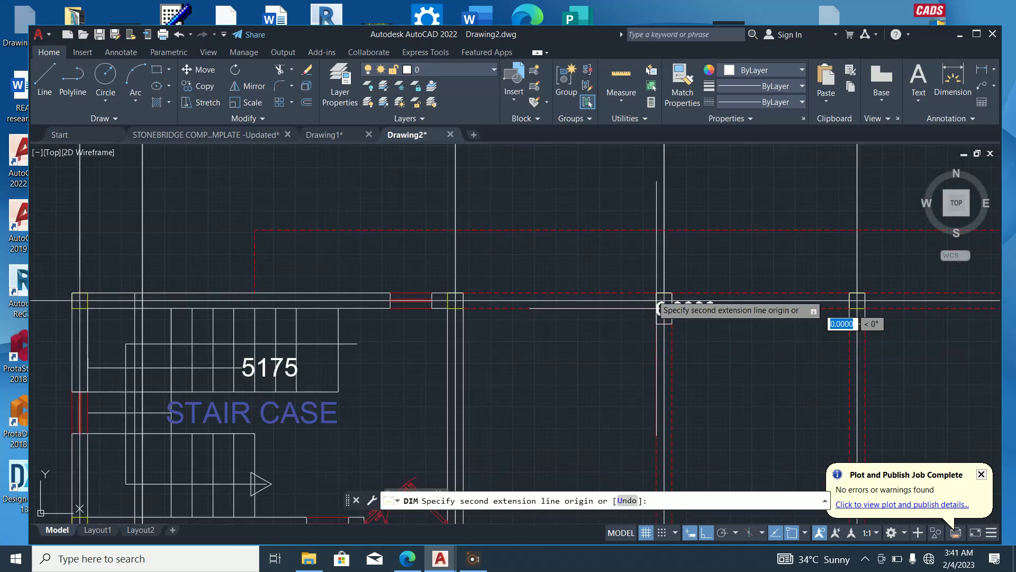
scroll(657, 339, "down", 4)
scroll(657, 341, "up", 6)
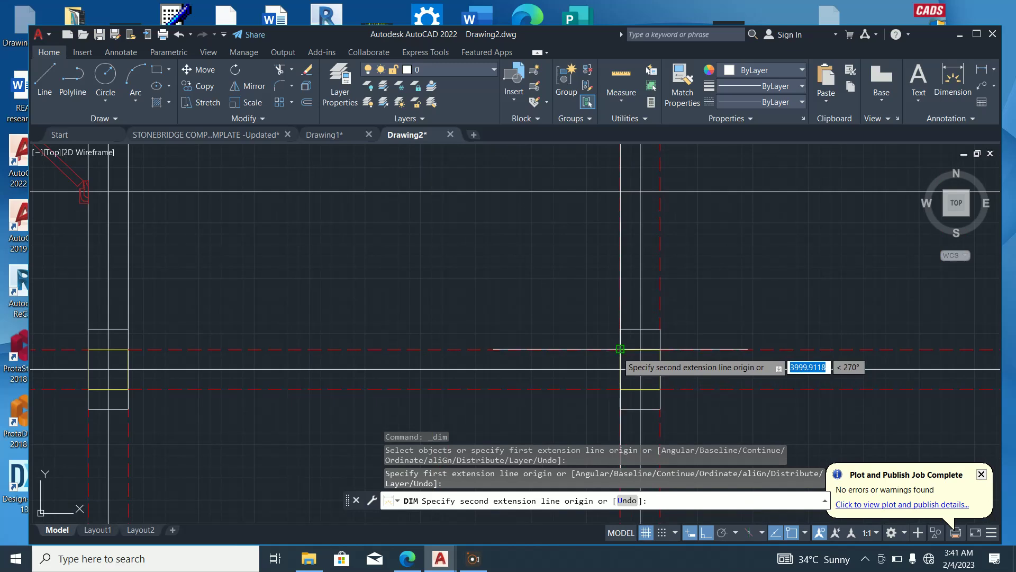
left_click(620, 348)
scroll(619, 344, "down", 4)
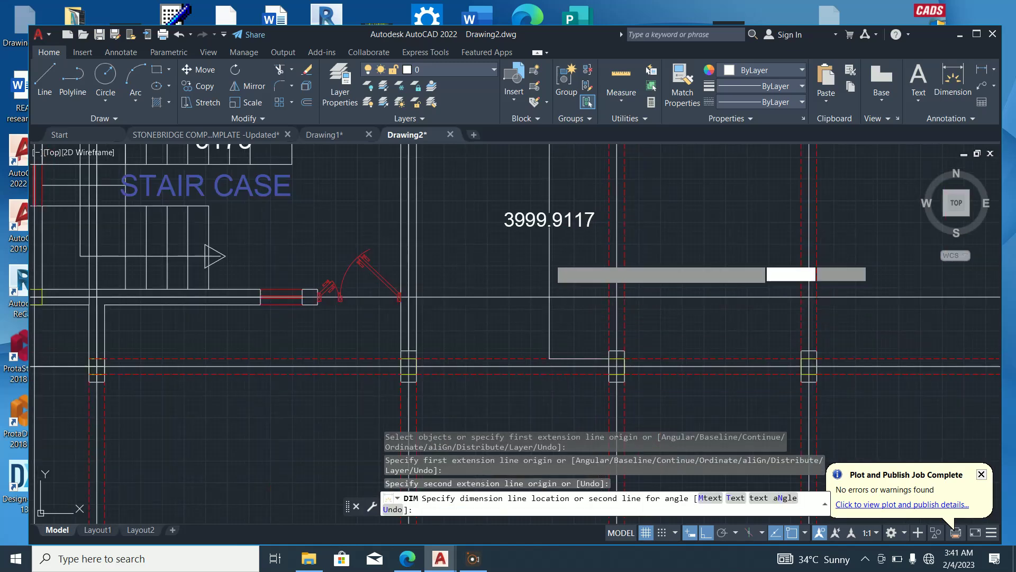
key("Escape")
Delete the dimension between the top-row and middle-row columns
left_click(567, 259)
left_click(522, 214)
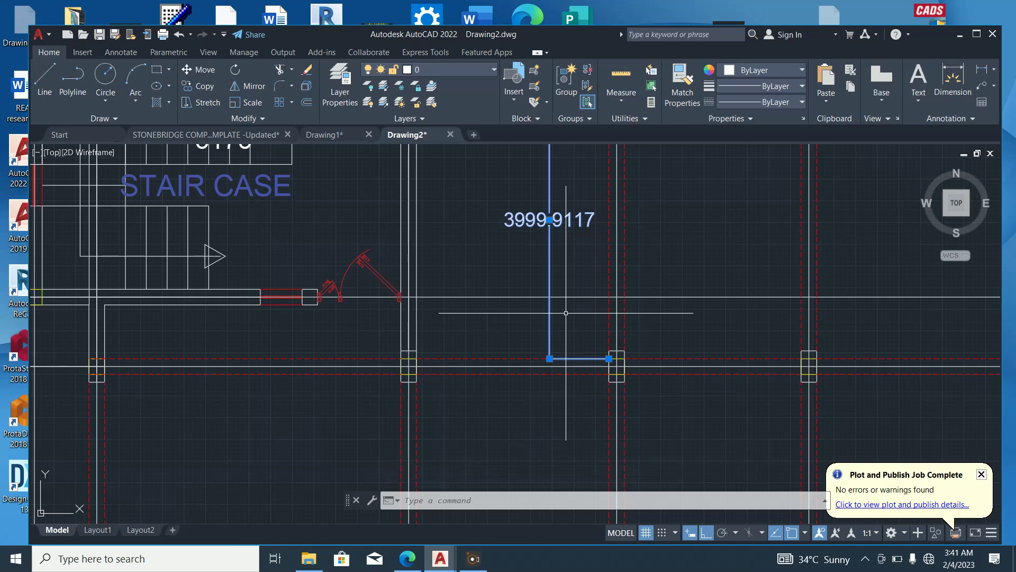
left_click(569, 269)
left_click(516, 236)
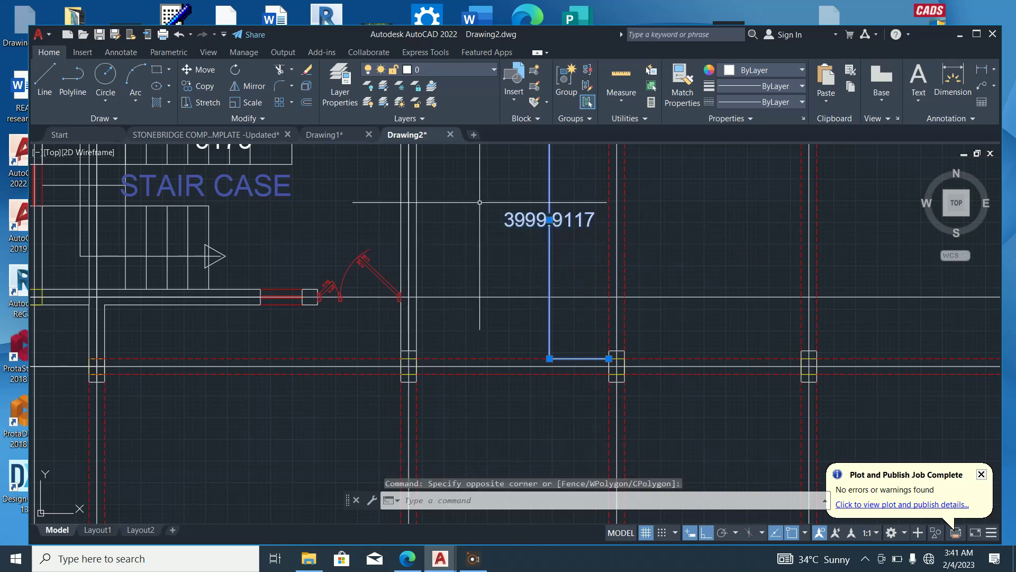
key("Delete")
Dimension the distance between the middle-row and bottom-row columns on an interior grid of the ground floor plan
scroll(483, 204, "down", 5)
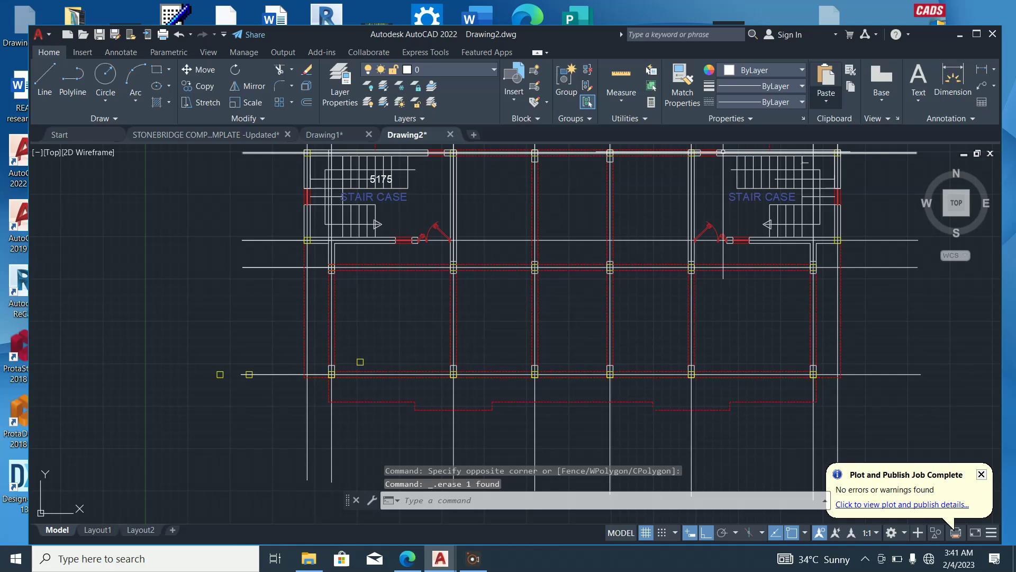
left_click(952, 84)
scroll(630, 271, "up", 4)
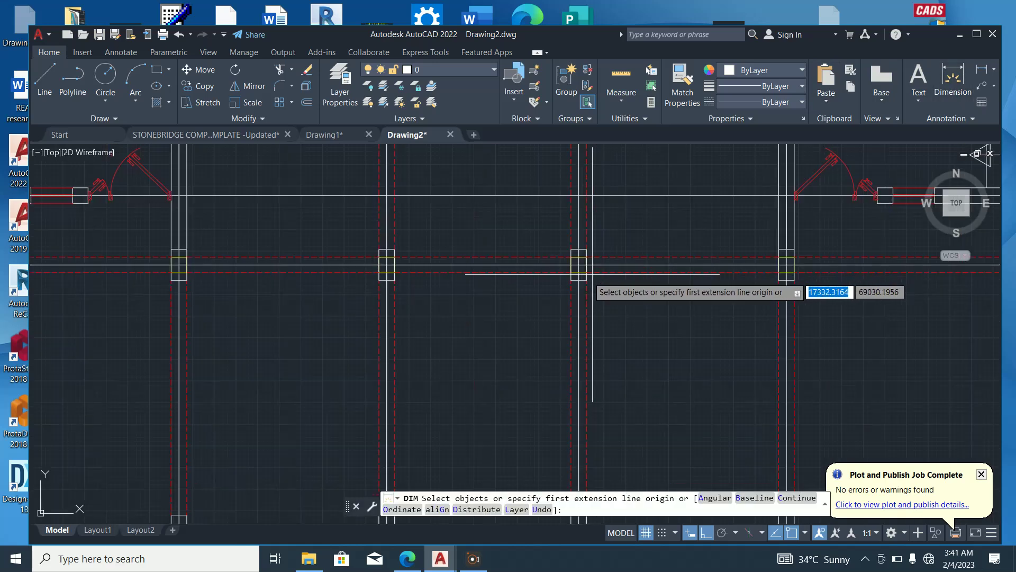
left_click(593, 263)
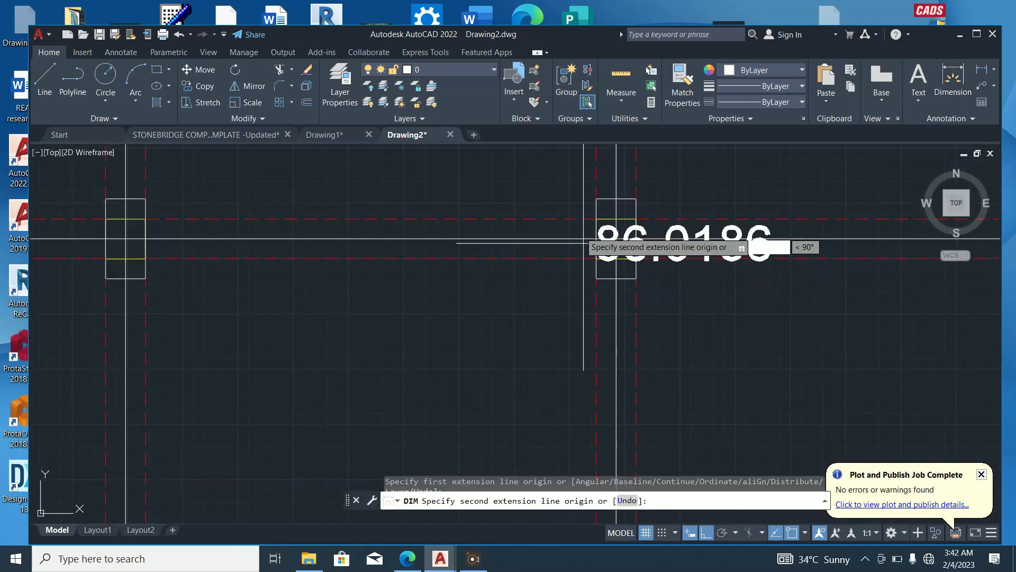
scroll(593, 297, "down", 5)
scroll(582, 249, "up", 4)
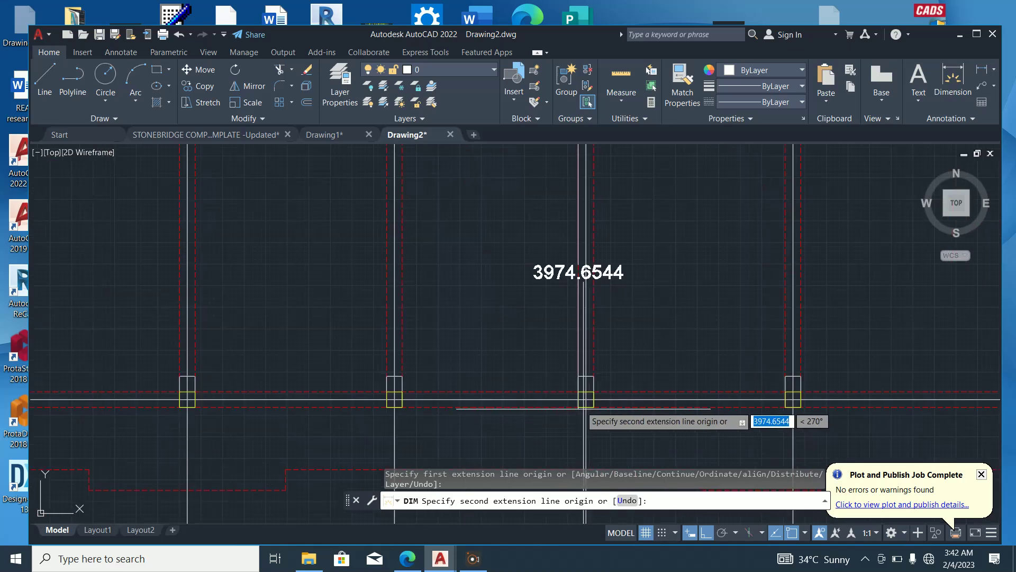
left_click(580, 388)
left_click(500, 329)
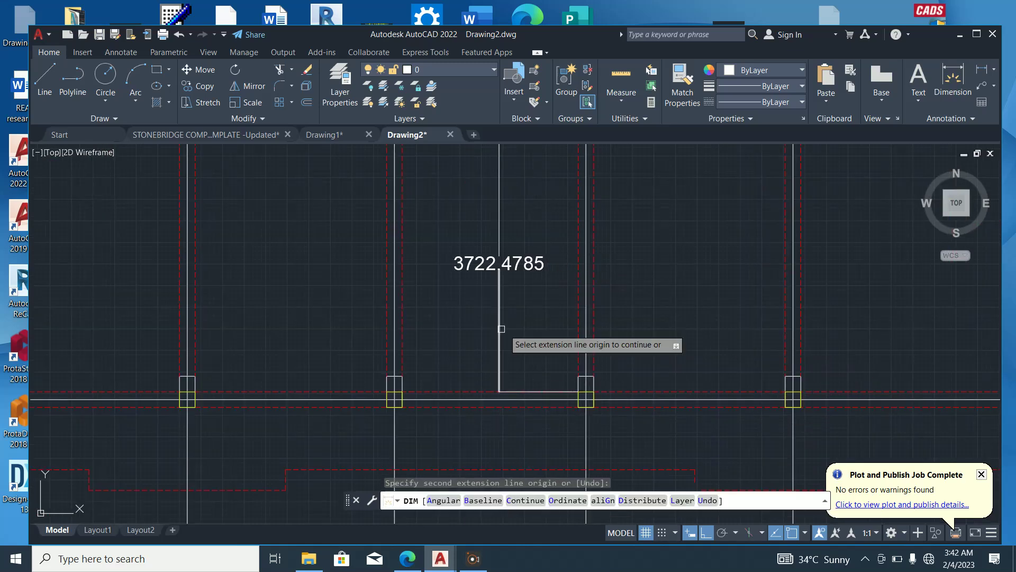
key("Escape")
Delete the dimension between the middle-row and bottom-row columns
left_click(515, 324)
left_click(464, 280)
key("Delete")
Erase the two stray column squares outside the ground floor plan, near the left end of its bottom grid line
scroll(499, 300, "down", 5)
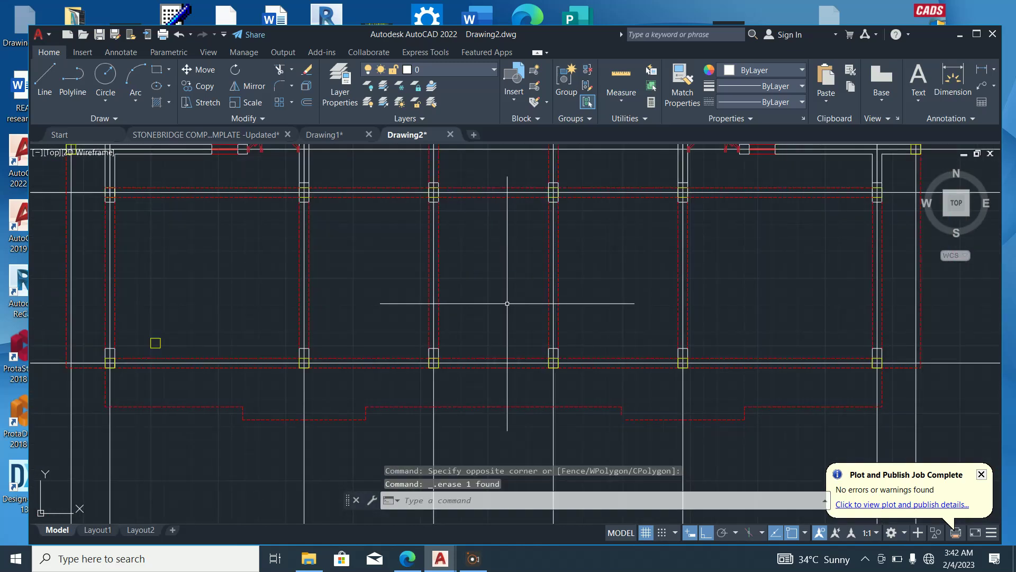
scroll(287, 340, "up", 4)
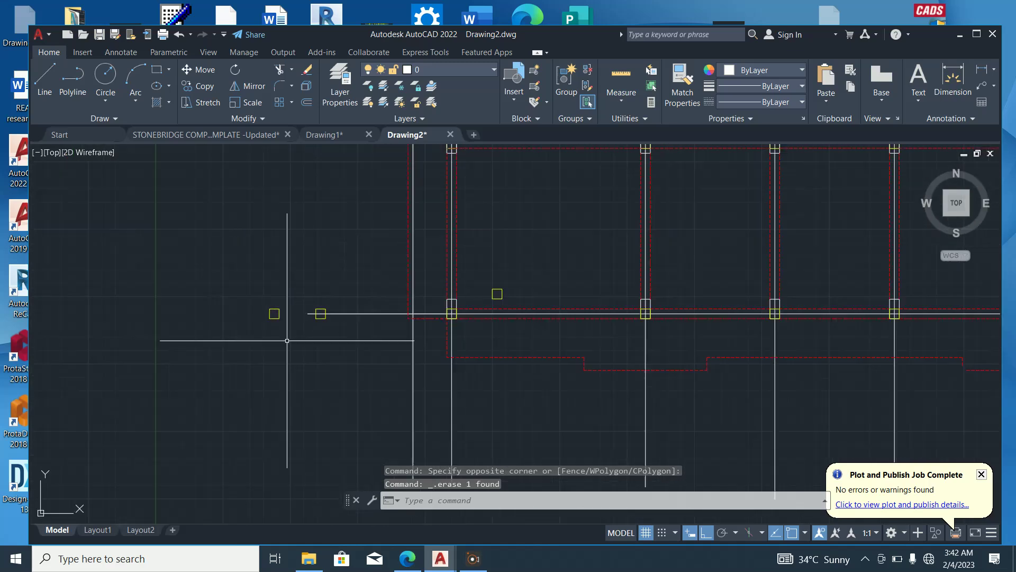
left_click(369, 328)
left_click(263, 317)
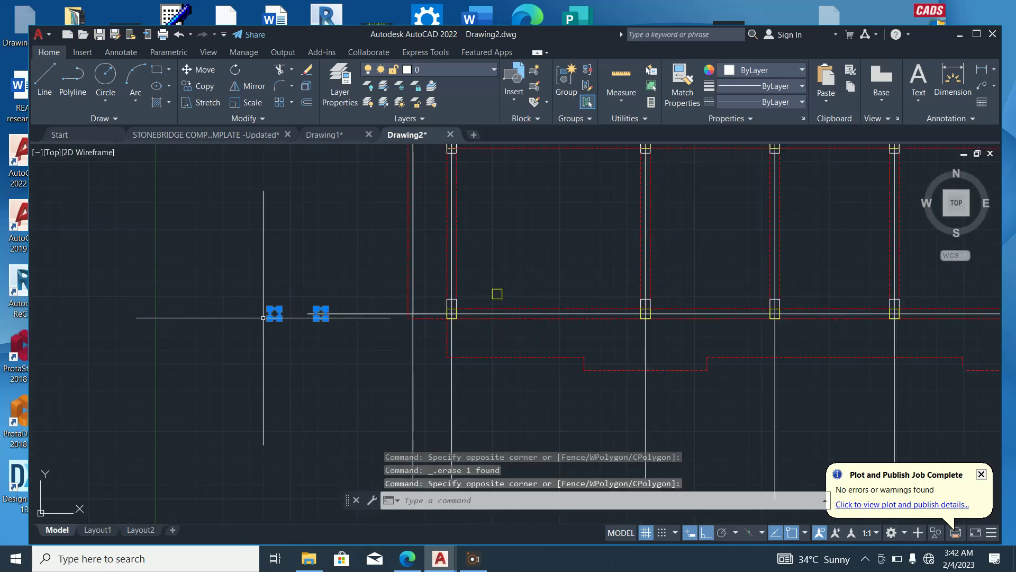
key("Delete")
Erase the stray column square inside the lower-left bay of the ground floor plan
scroll(294, 356, "down", 5)
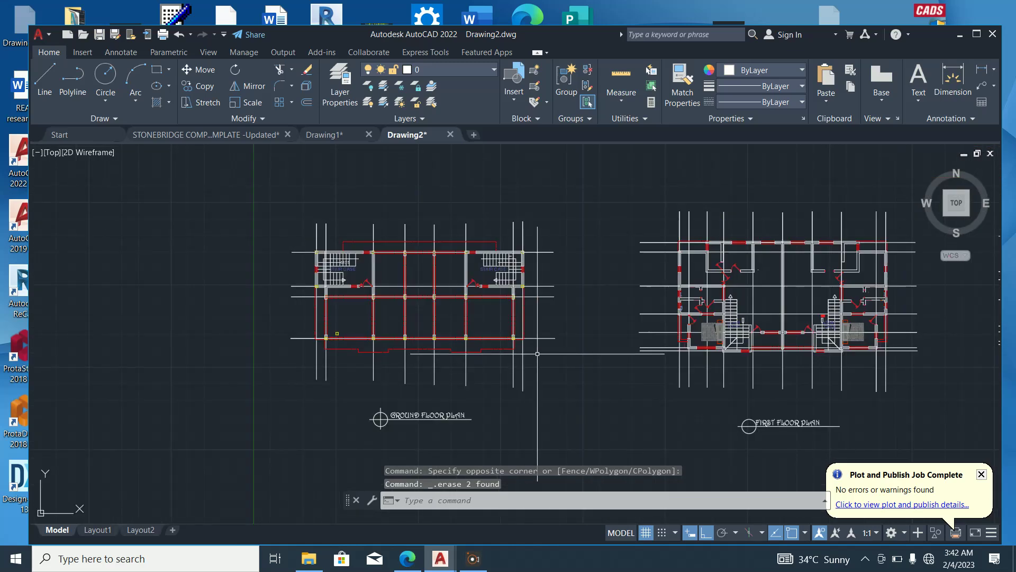
scroll(355, 336, "up", 5)
left_click(299, 334)
left_click(277, 315)
key("Delete")
scroll(280, 329, "down", 4)
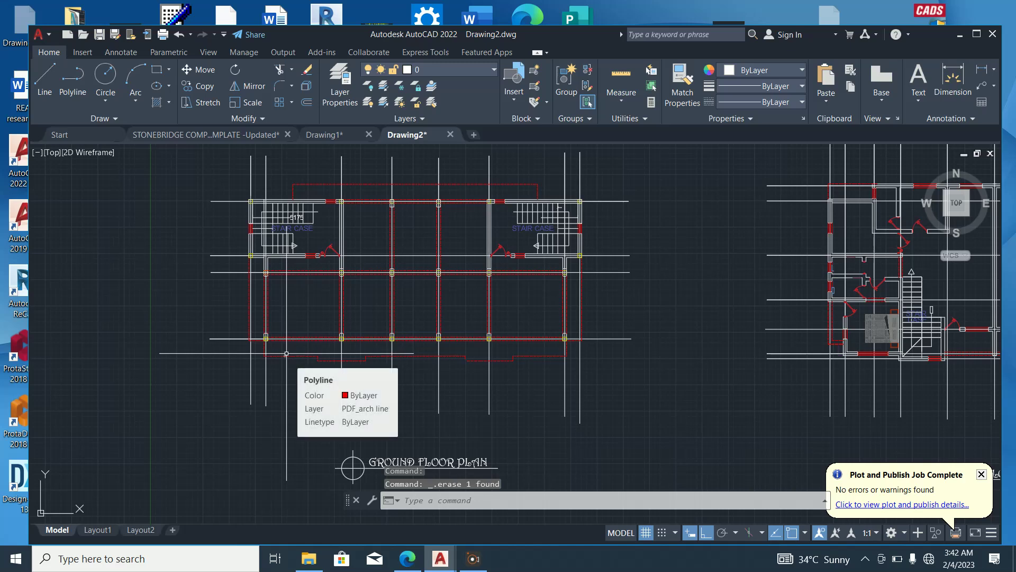
scroll(286, 353, "down", 2)
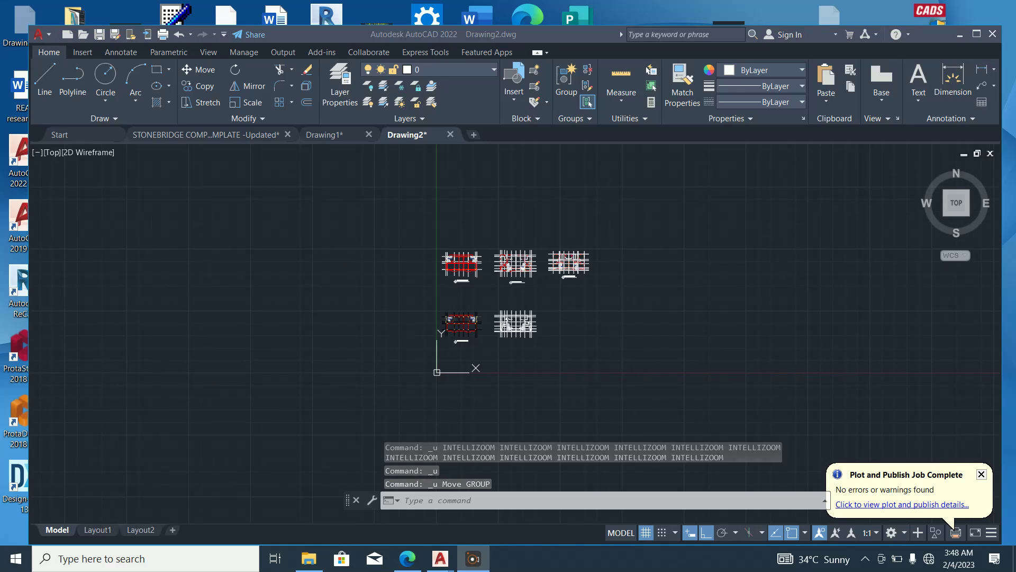
scroll(490, 340, "up", 5)
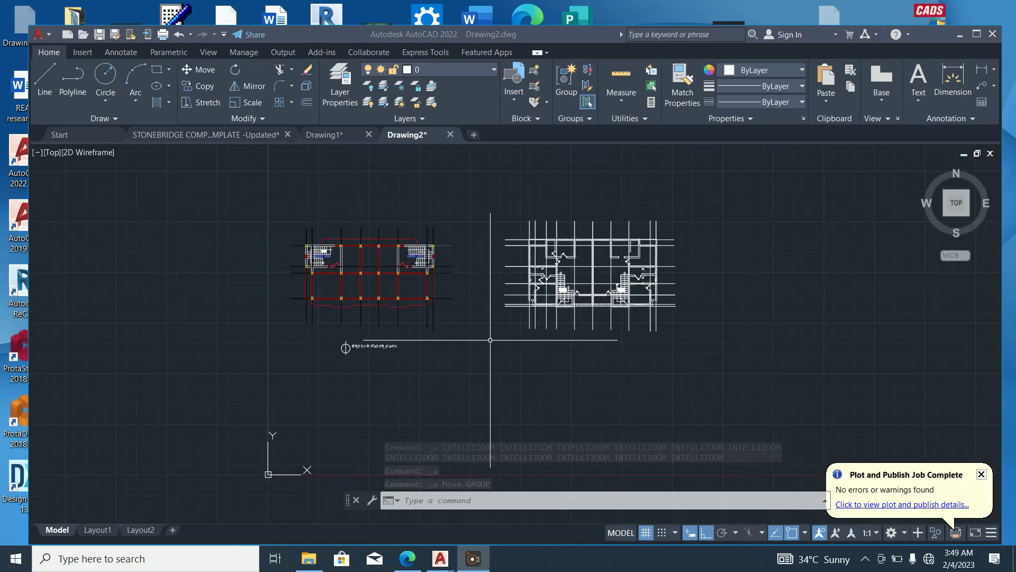
scroll(482, 373, "down", 4)
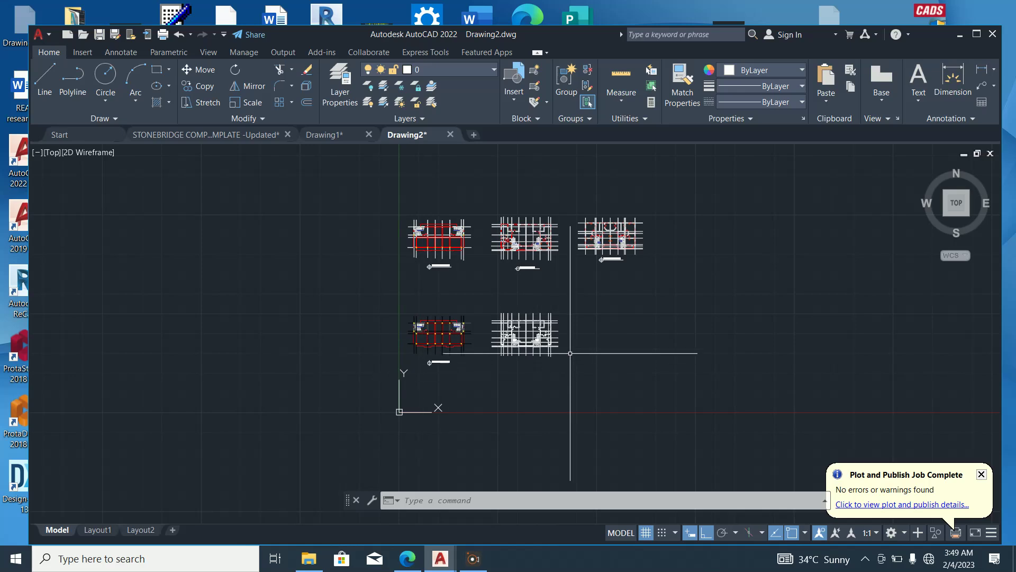
scroll(541, 328, "up", 4)
left_click(608, 390)
left_click(427, 263)
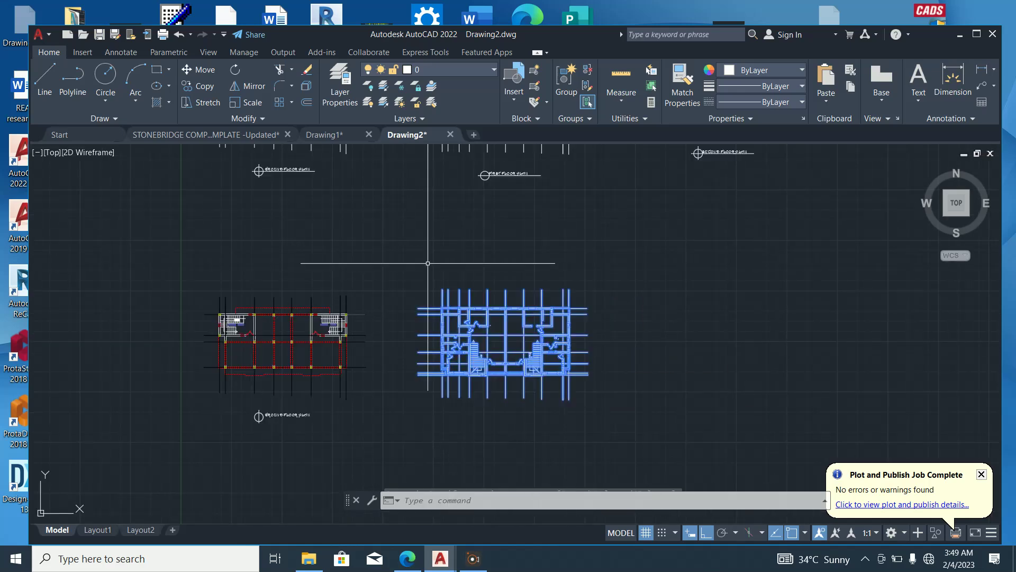
right_click(490, 253)
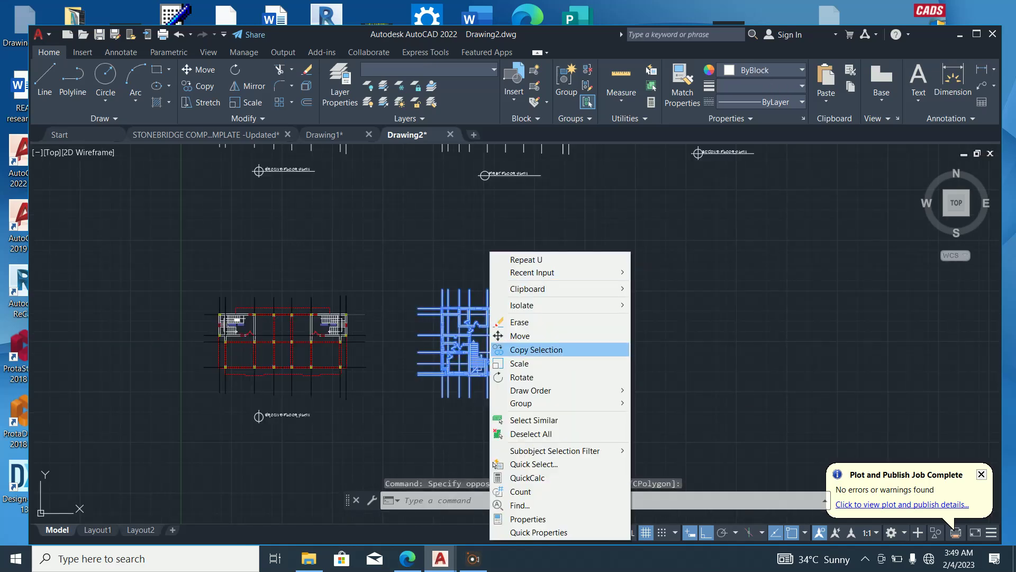
key("Escape")
Examine the first and second floor plans in the upper row and compare them with the plan copies below
scroll(528, 392, "down", 4)
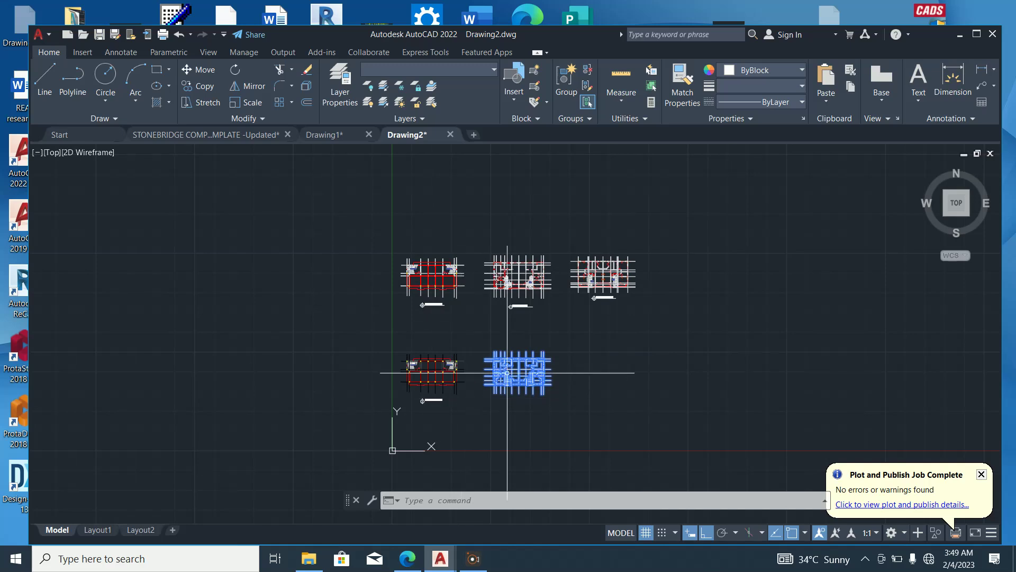
scroll(635, 253, "up", 5)
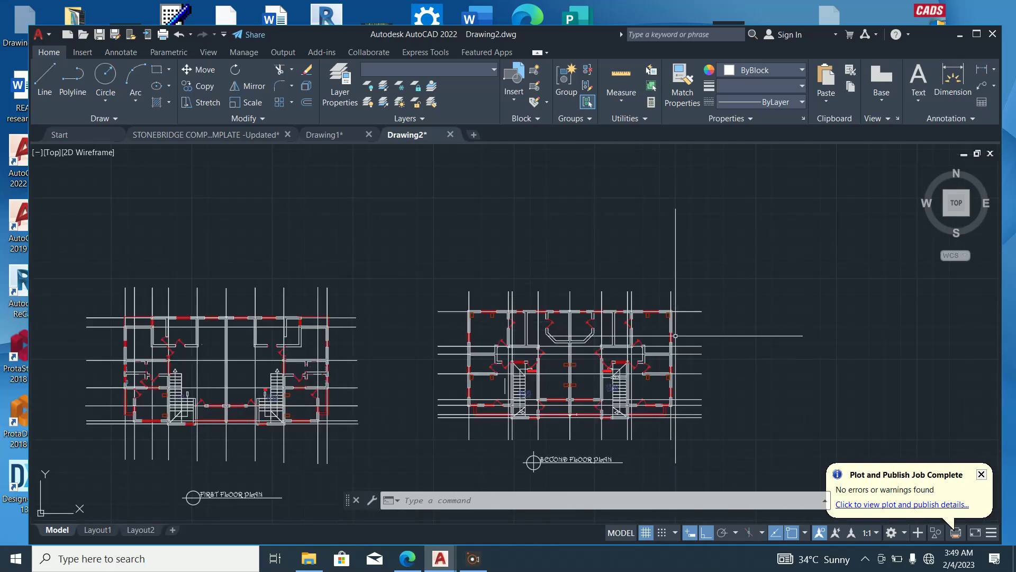
scroll(678, 309, "up", 5)
scroll(520, 261, "down", 8)
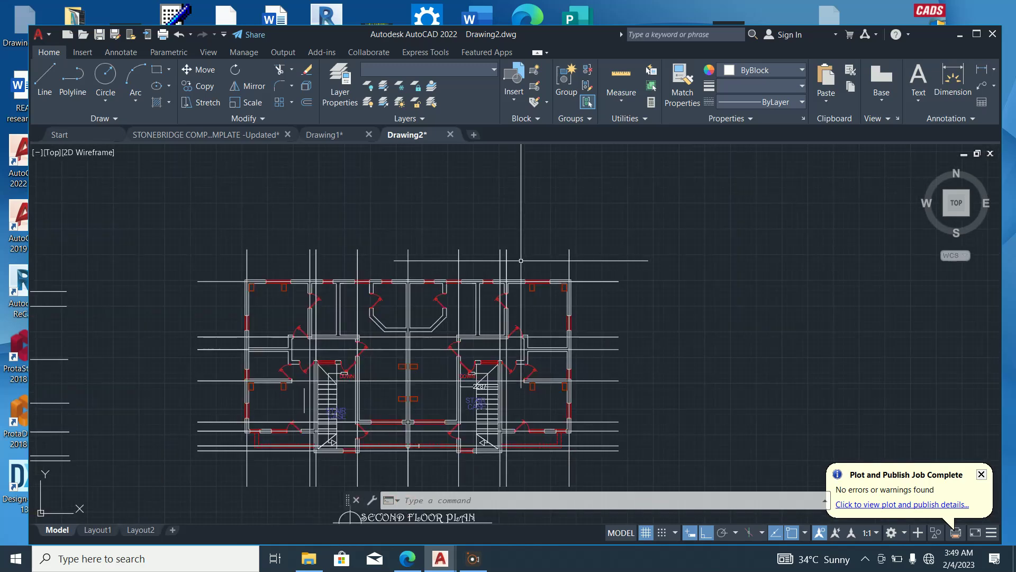
scroll(481, 349, "up", 3)
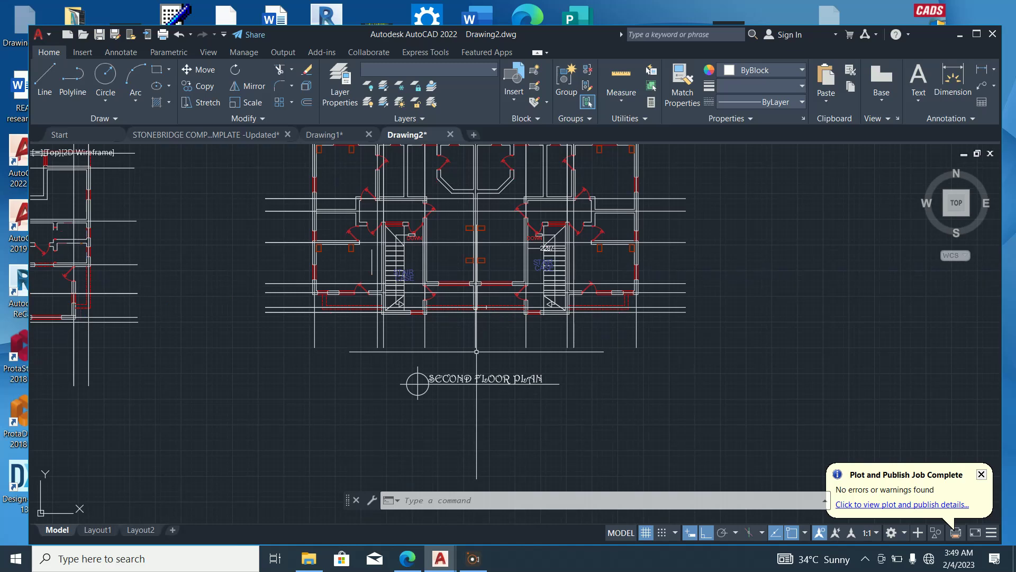
scroll(476, 352, "down", 3)
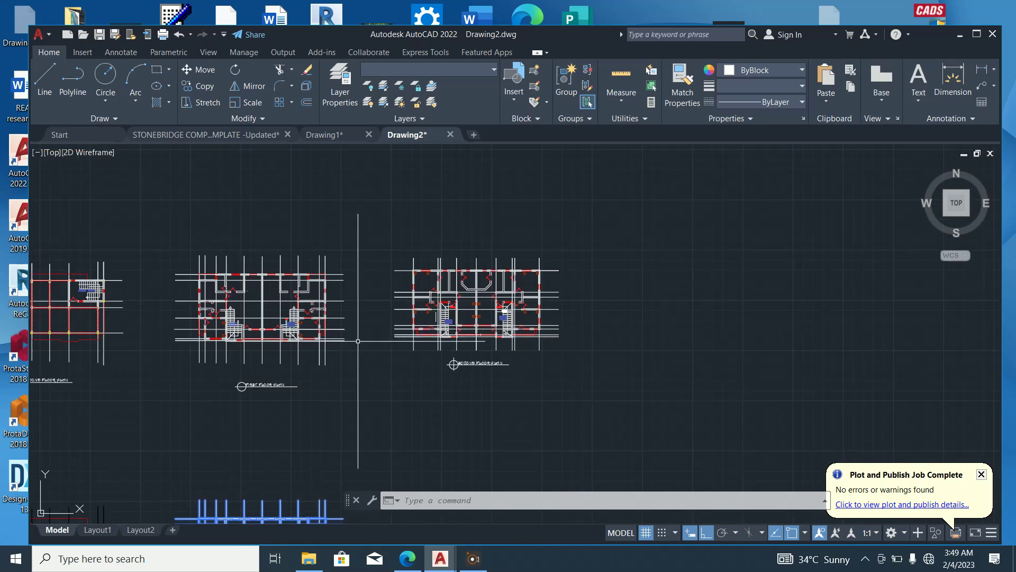
scroll(363, 306, "down", 3)
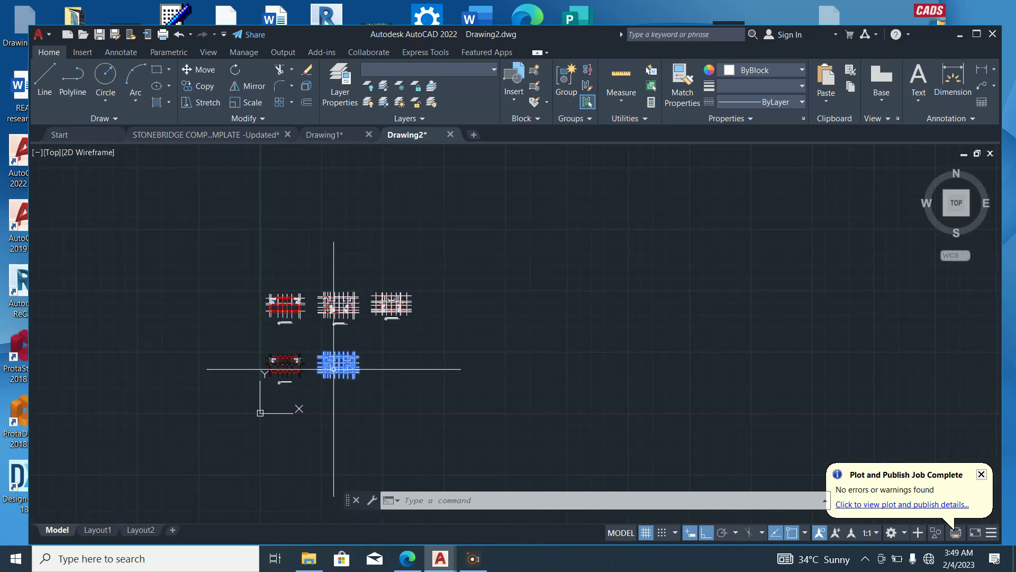
scroll(408, 313, "up", 2)
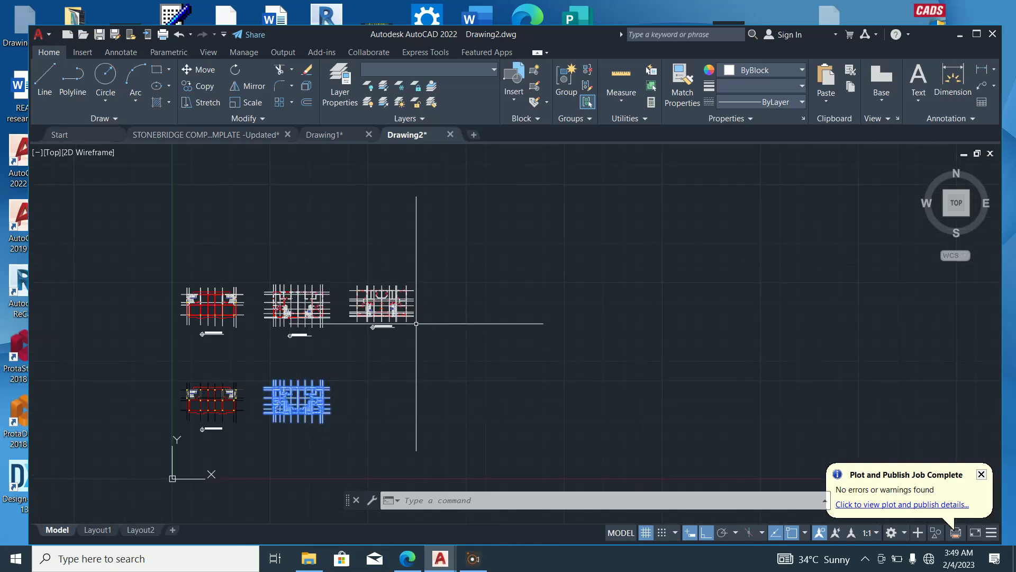
left_click(439, 341)
left_click(318, 221)
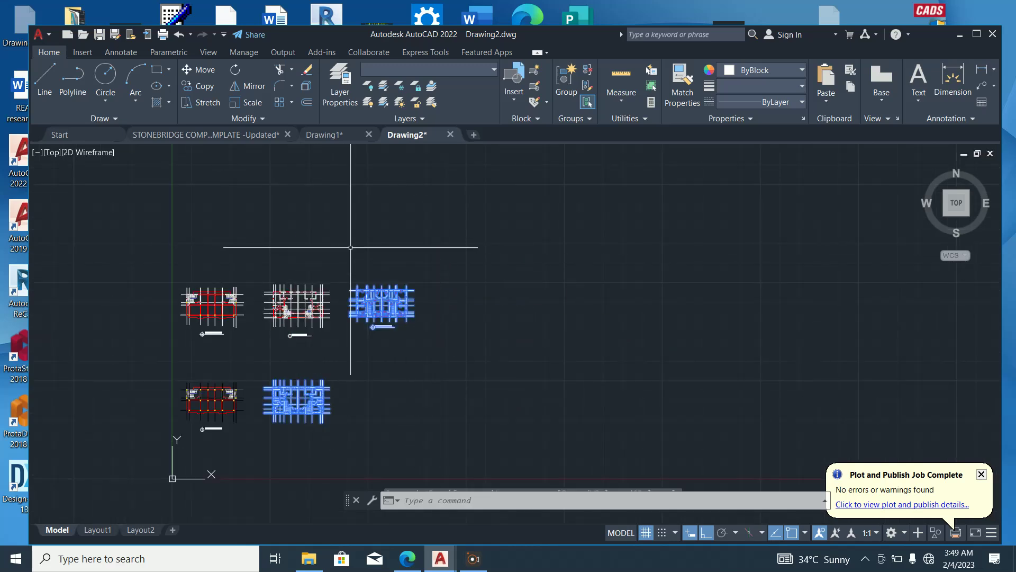
right_click(401, 213)
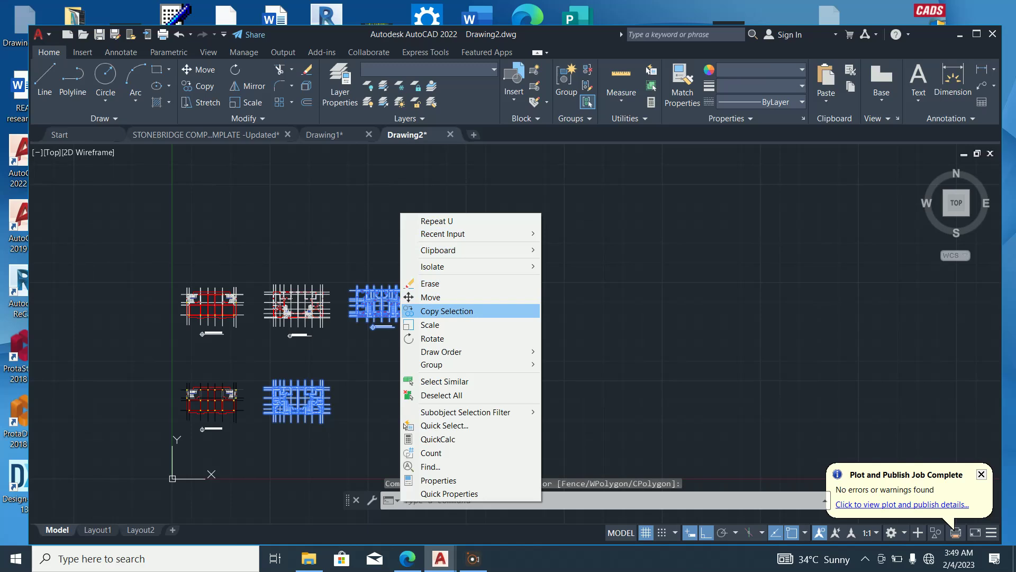
left_click(424, 311)
left_click(373, 305)
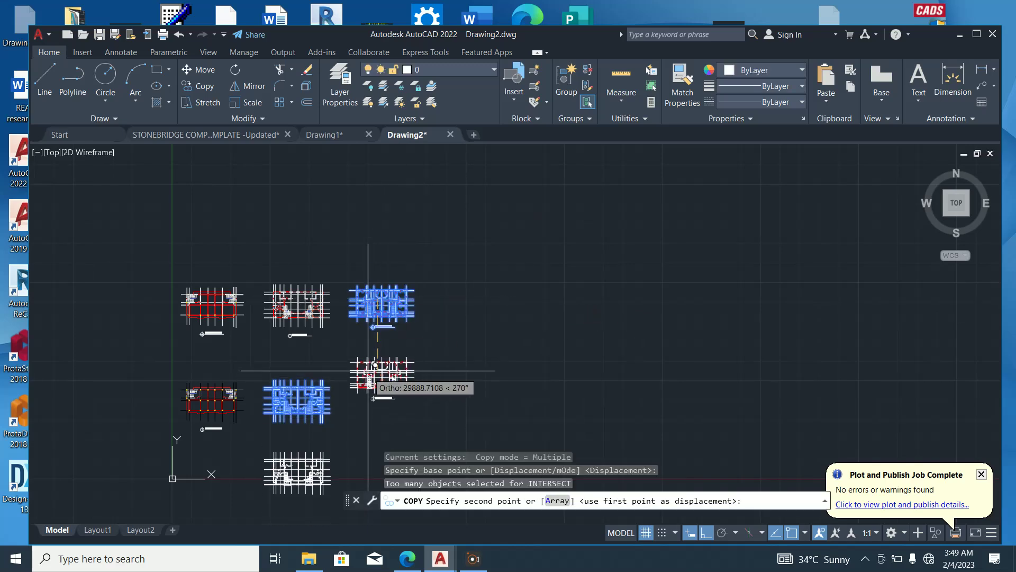
key("Escape")
Copy the second floor plan with its title straight down, in line with the ground and first floor copies
left_click(374, 341)
left_click(341, 265)
right_click(365, 248)
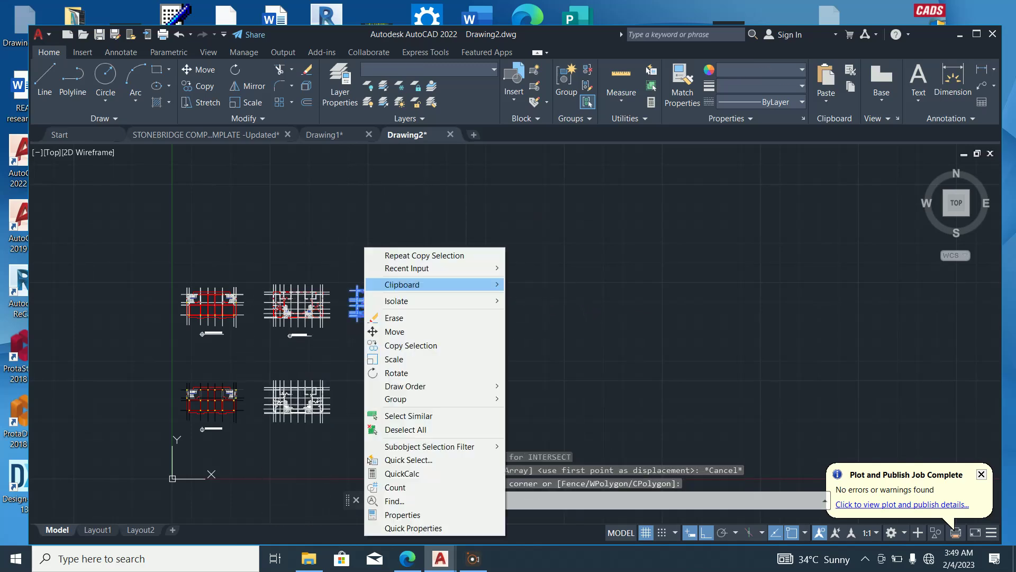
left_click(411, 345)
left_click(381, 303)
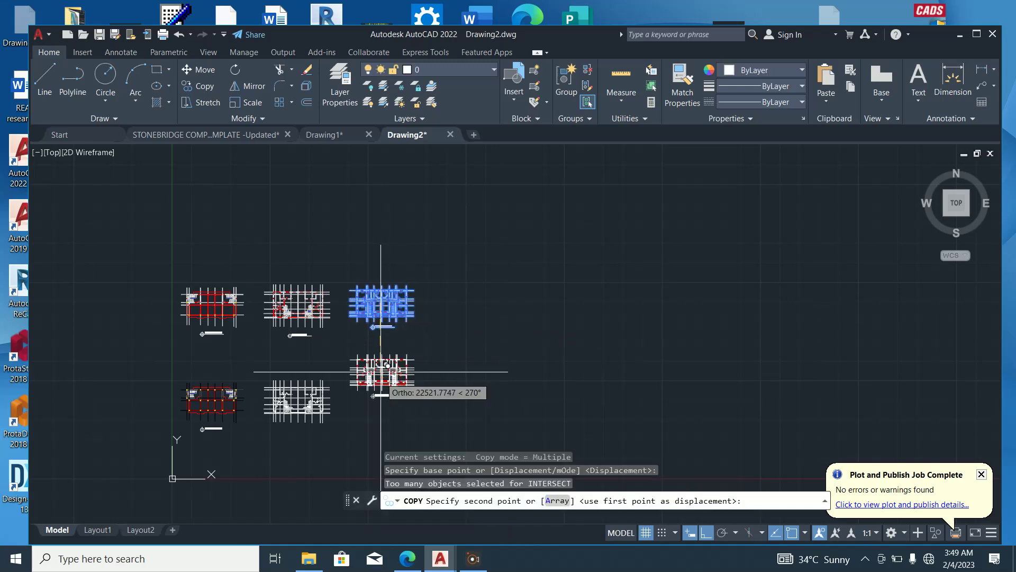
left_click(381, 398)
key("Escape")
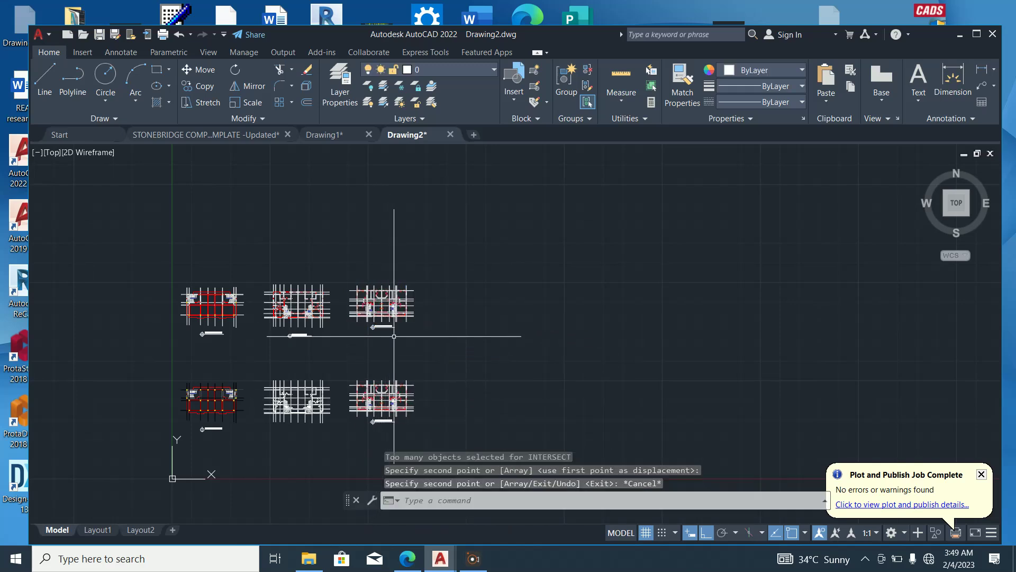
scroll(411, 419, "up", 4)
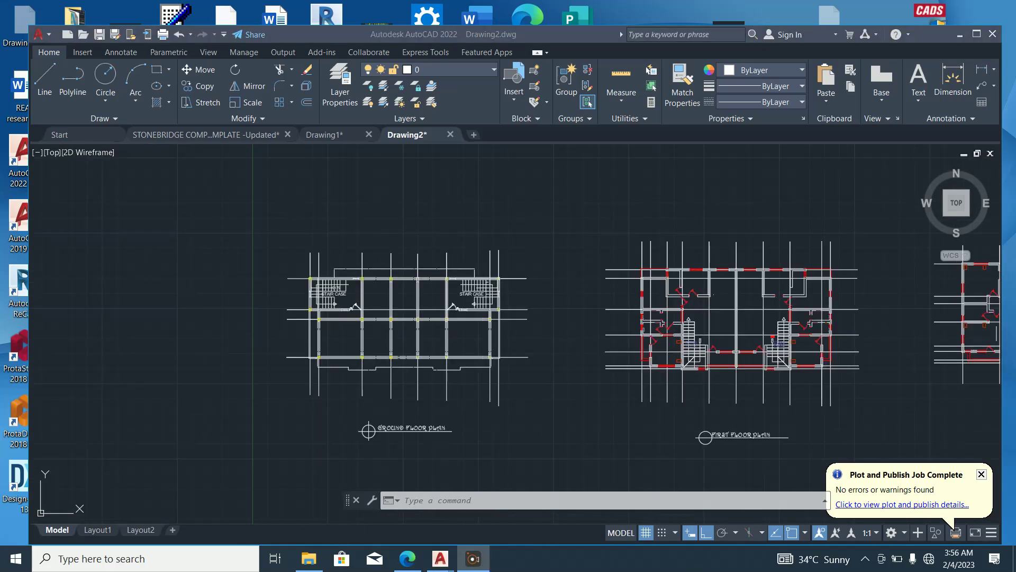
scroll(600, 208, "down", 2)
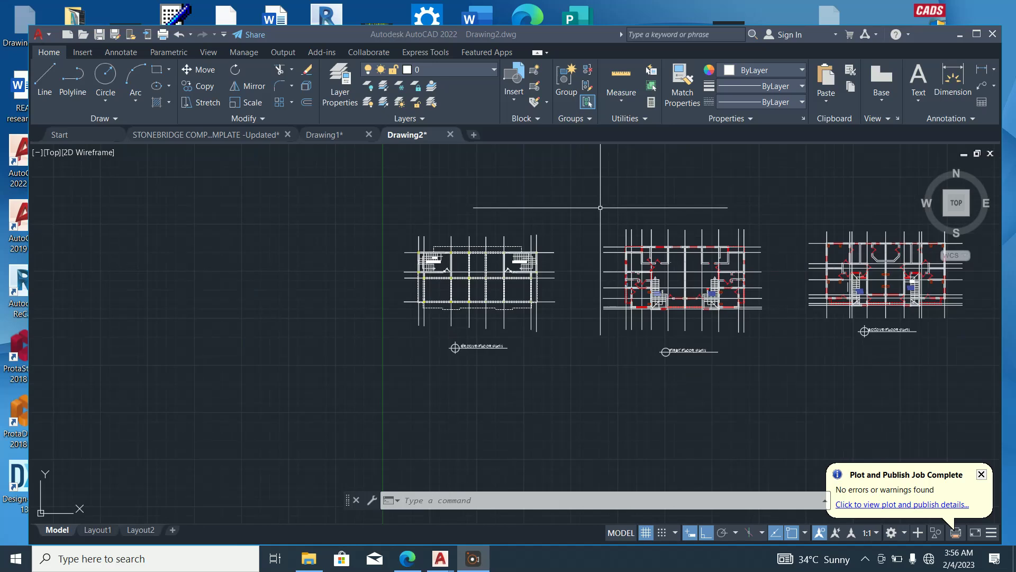
left_click(769, 329)
key("Escape")
key("Escape")
left_click(767, 350)
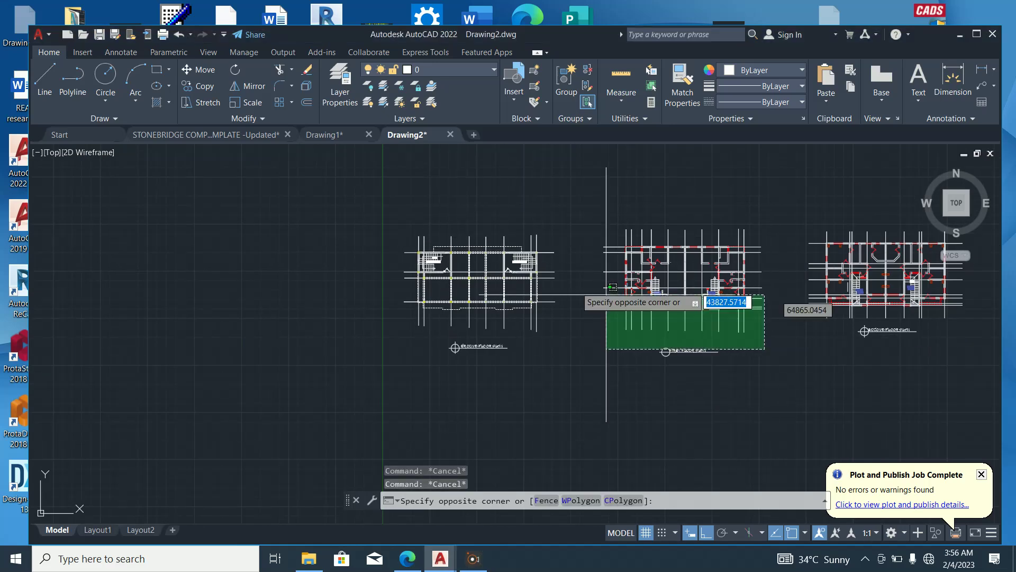
left_click(339, 179)
right_click(494, 202)
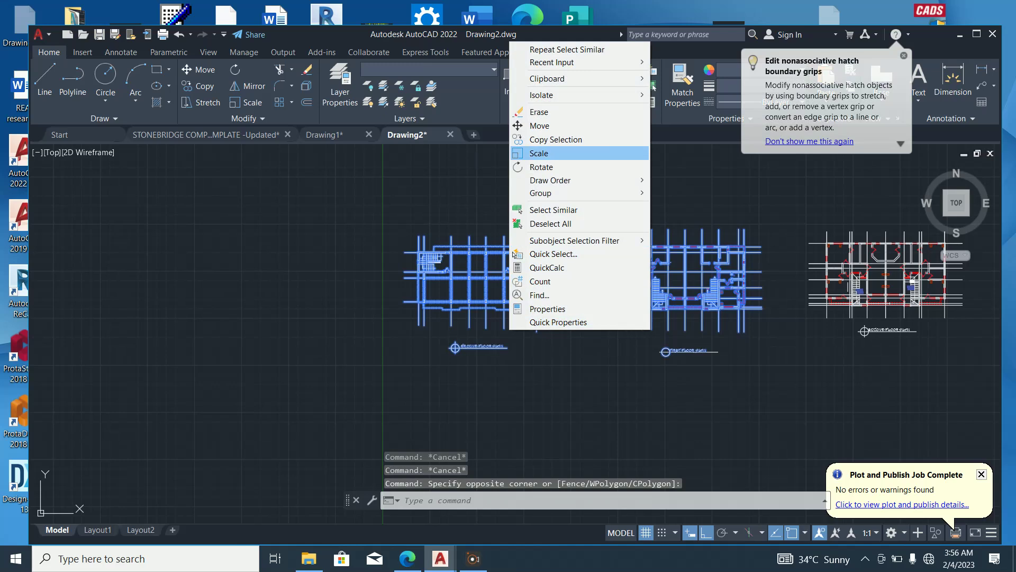
left_click(532, 126)
left_click(627, 276)
scroll(563, 246, "down", 6)
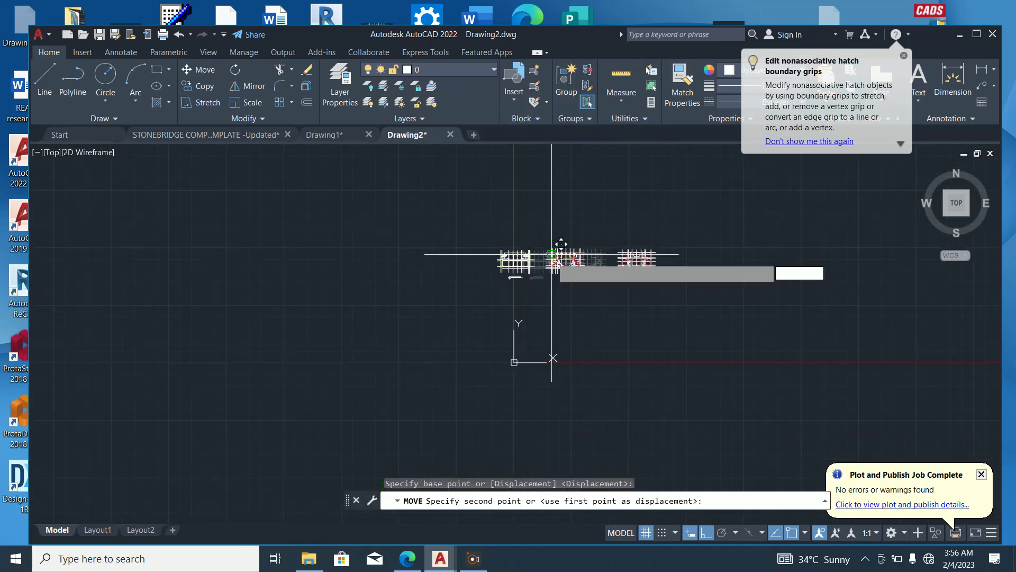
key("Escape")
Copy the ground and first floor plans with their titles straight down to form a working row below the originals
left_click(597, 296)
left_click(409, 213)
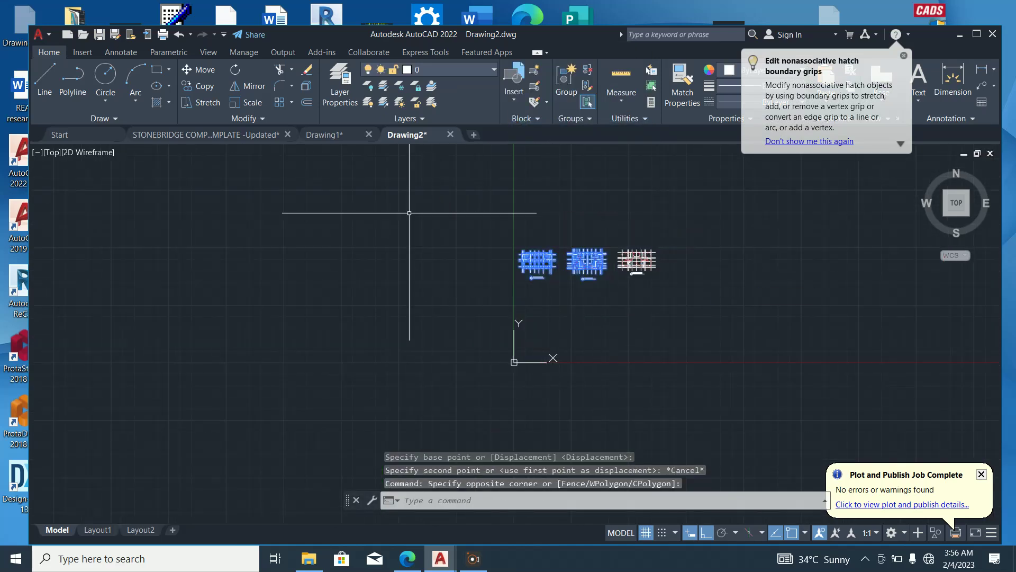
right_click(535, 254)
left_click(582, 354)
left_click(567, 253)
left_click(551, 321)
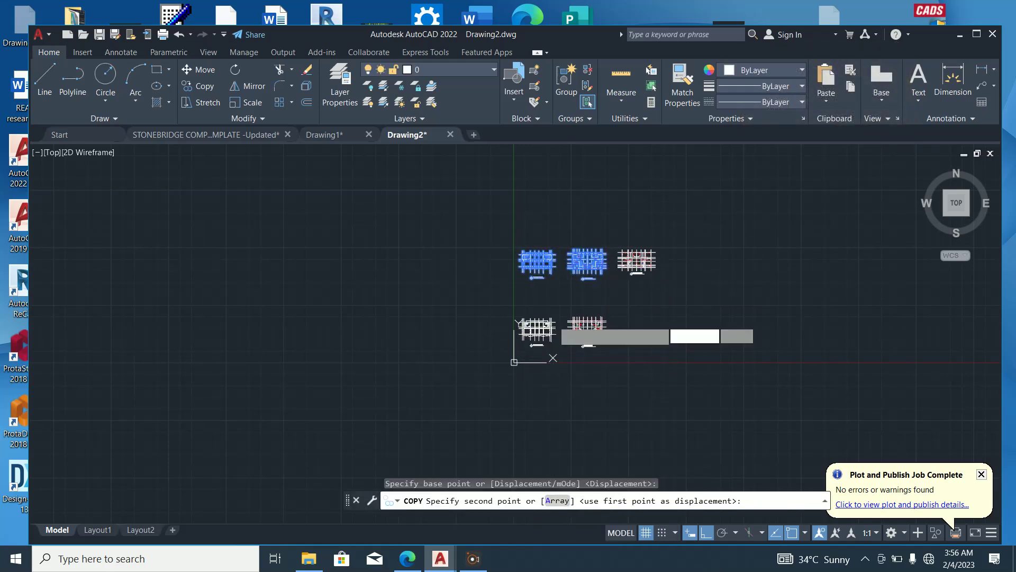
key("Escape")
Change the colour of all objects in the copied first floor plan to green, leaving out its title
scroll(581, 320, "up", 2)
scroll(540, 358, "up", 5)
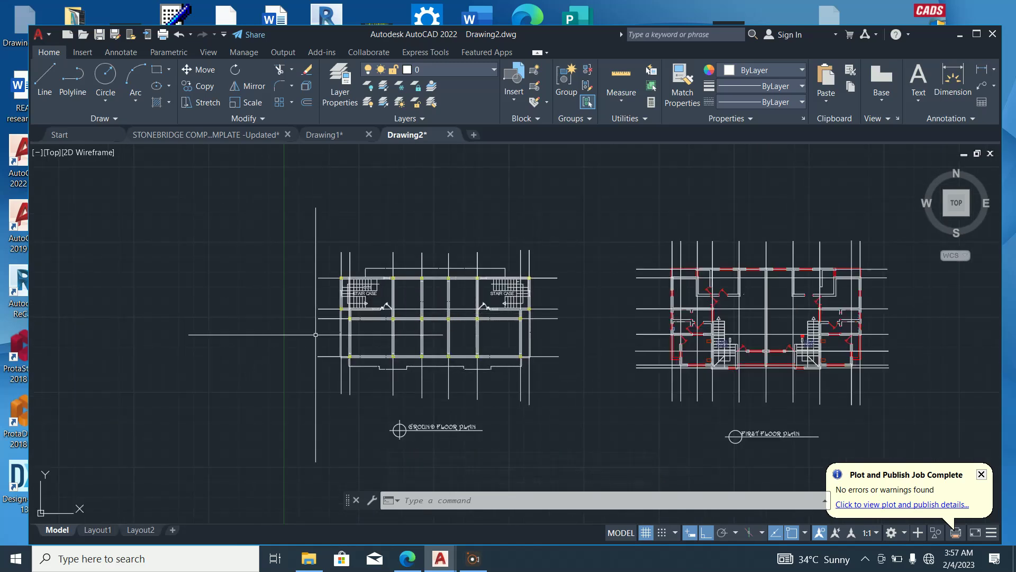
key("Escape")
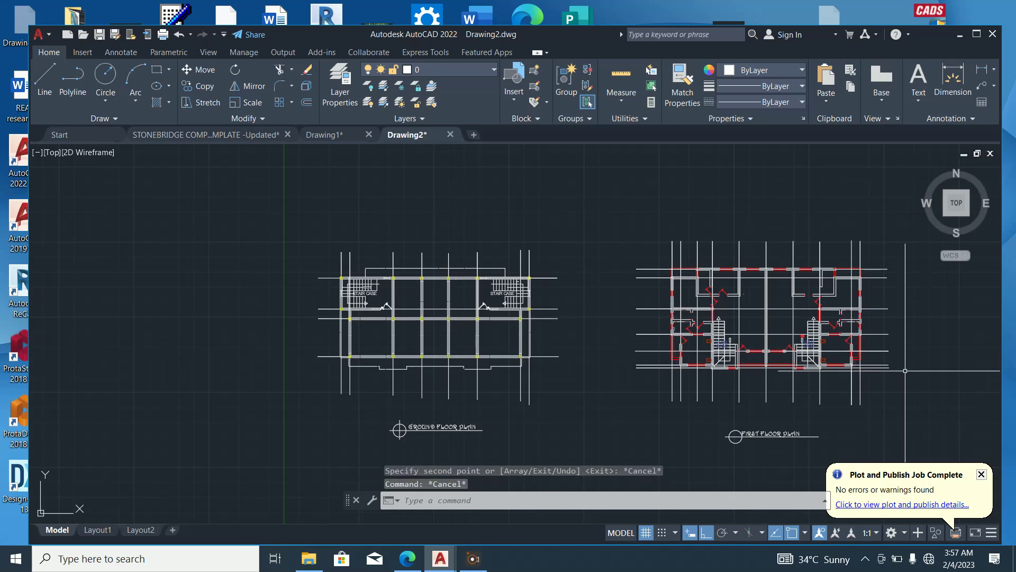
middle_click_drag(905, 369, 767, 344)
scroll(763, 347, "up", 2)
left_click(761, 370)
scroll(528, 335, "down", 2)
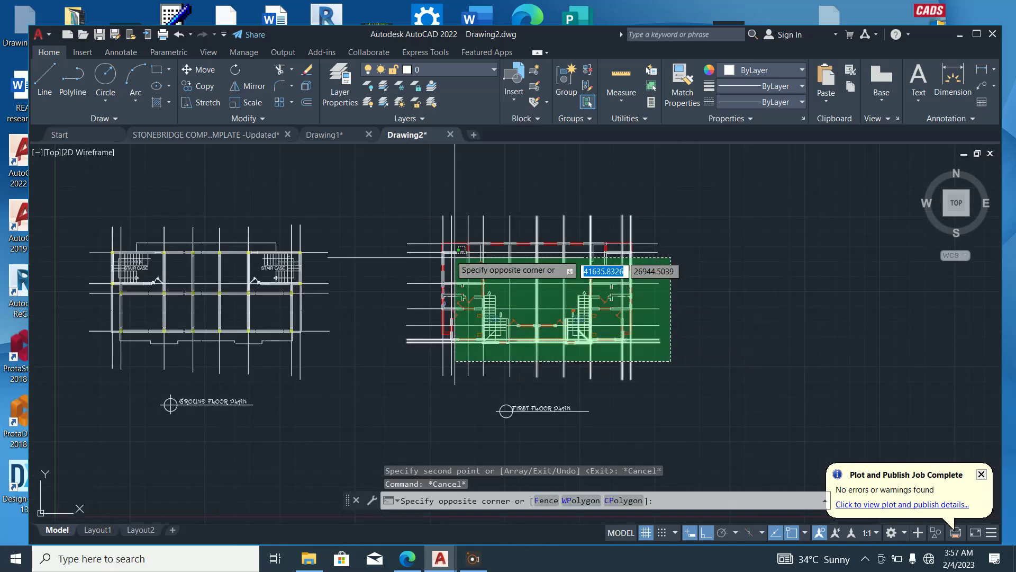
left_click(454, 270)
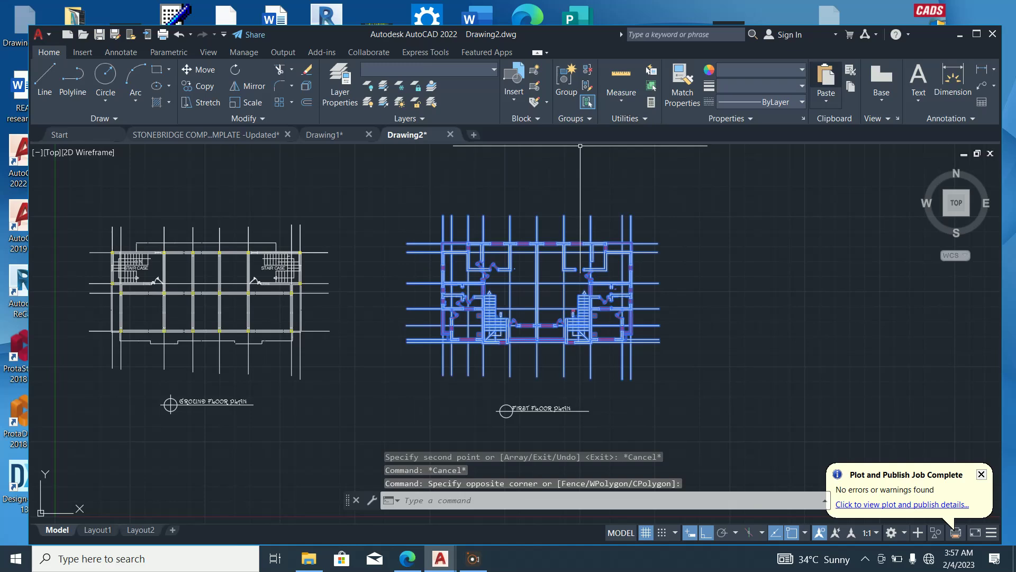
left_click(760, 69)
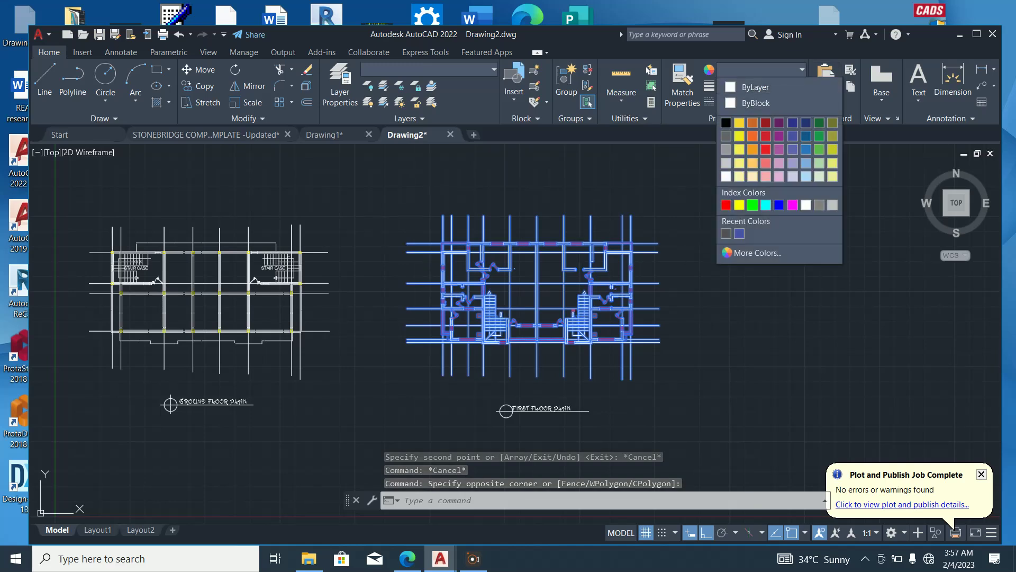
left_click(753, 205)
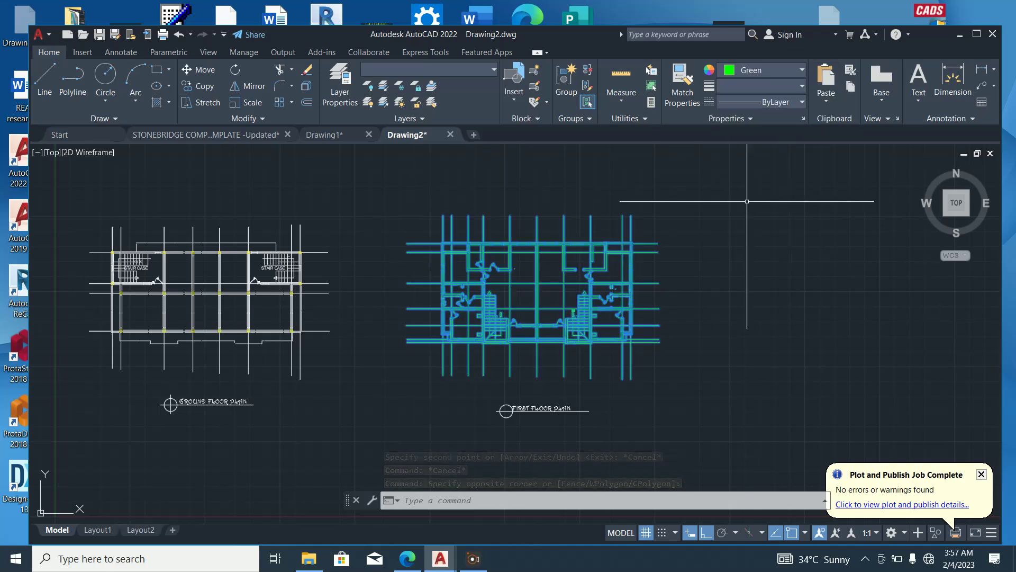
key("Escape")
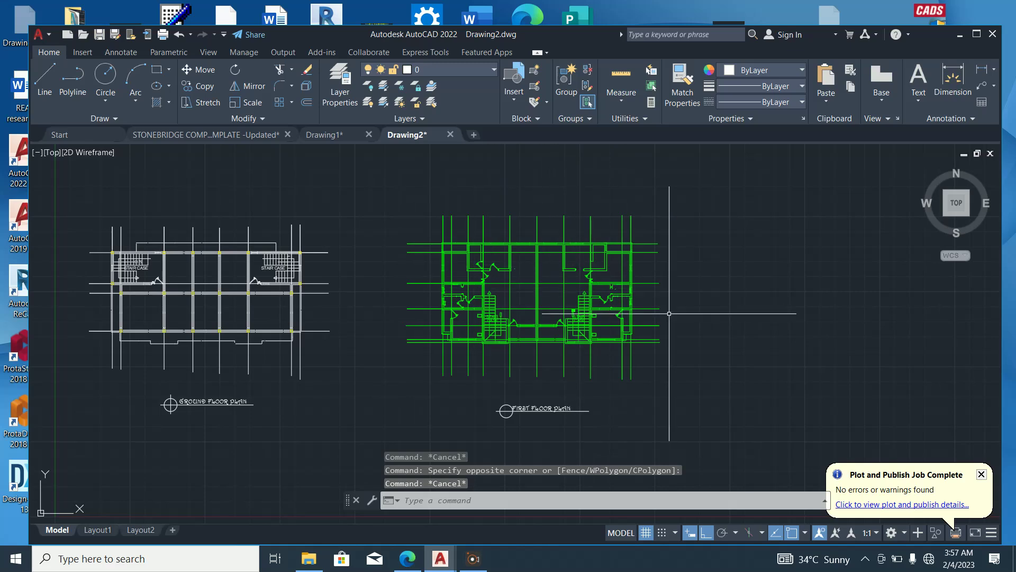
Move the green first floor plan onto the ground floor plan copy, matching its upper-right outer wall corner to the corner column's outer corner
scroll(669, 313, "down", 2)
left_click(678, 354)
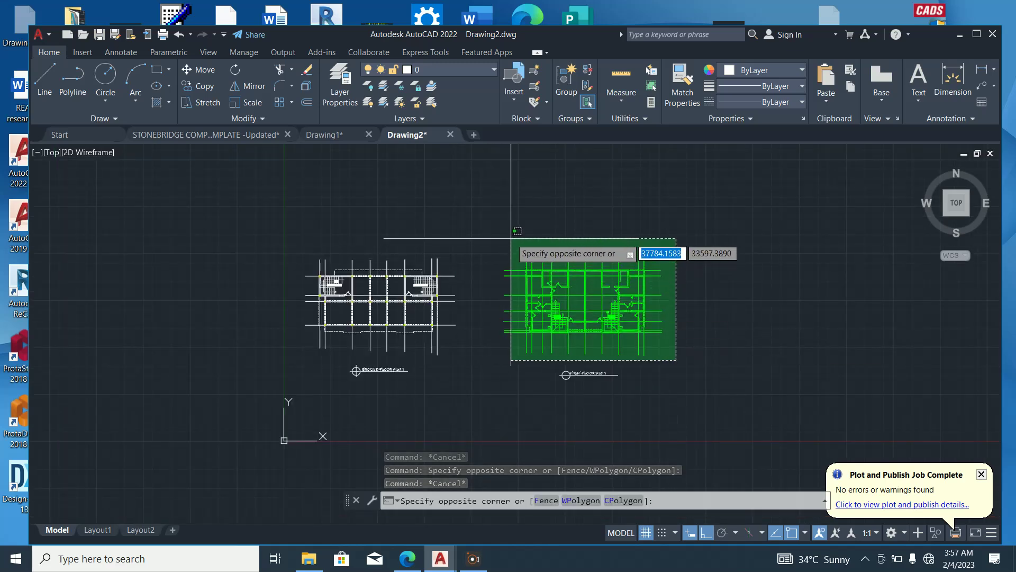
left_click(511, 147)
right_click(556, 222)
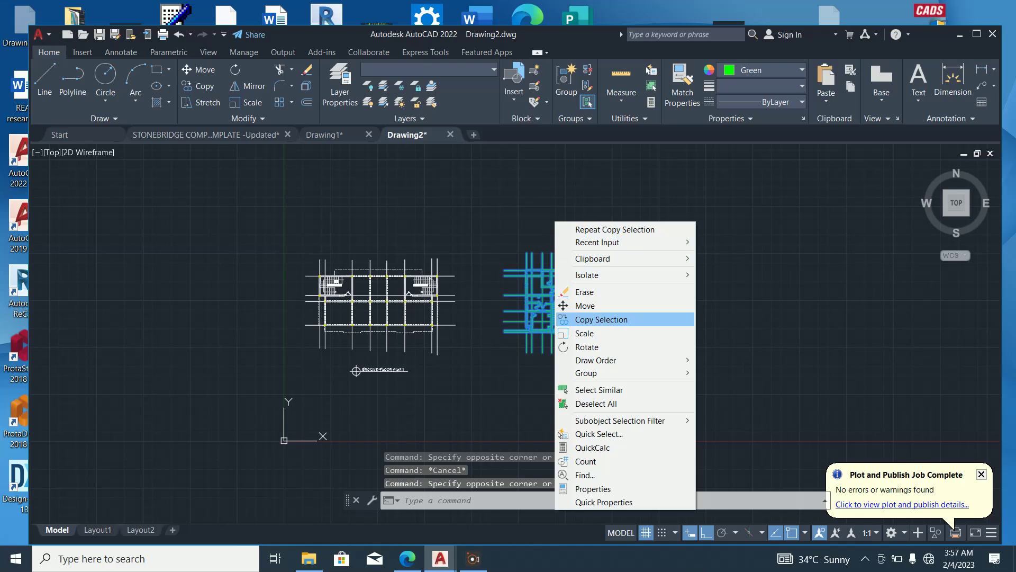
left_click(585, 306)
scroll(659, 291, "up", 6)
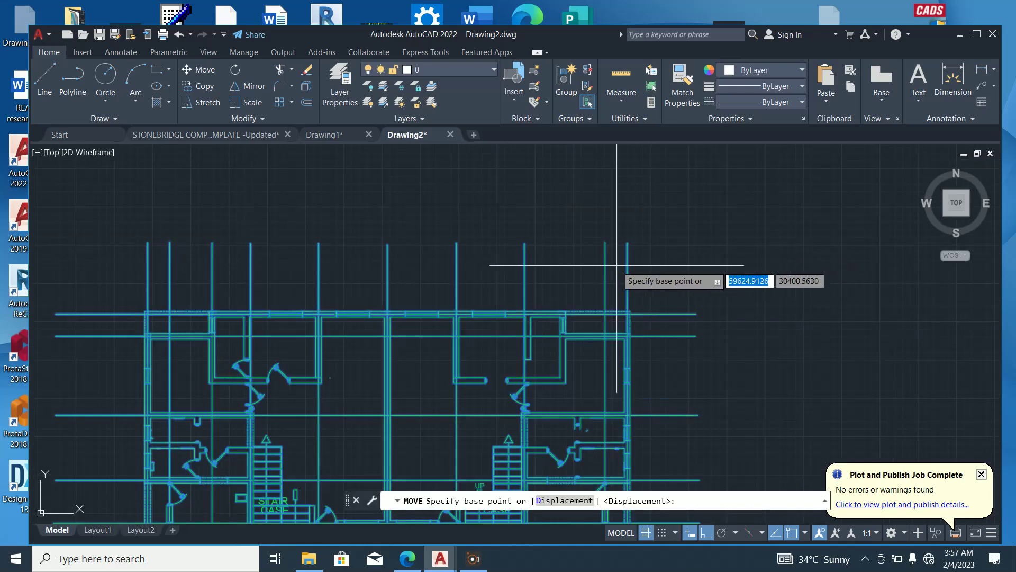
scroll(661, 344, "down", 3)
scroll(662, 387, "up", 3)
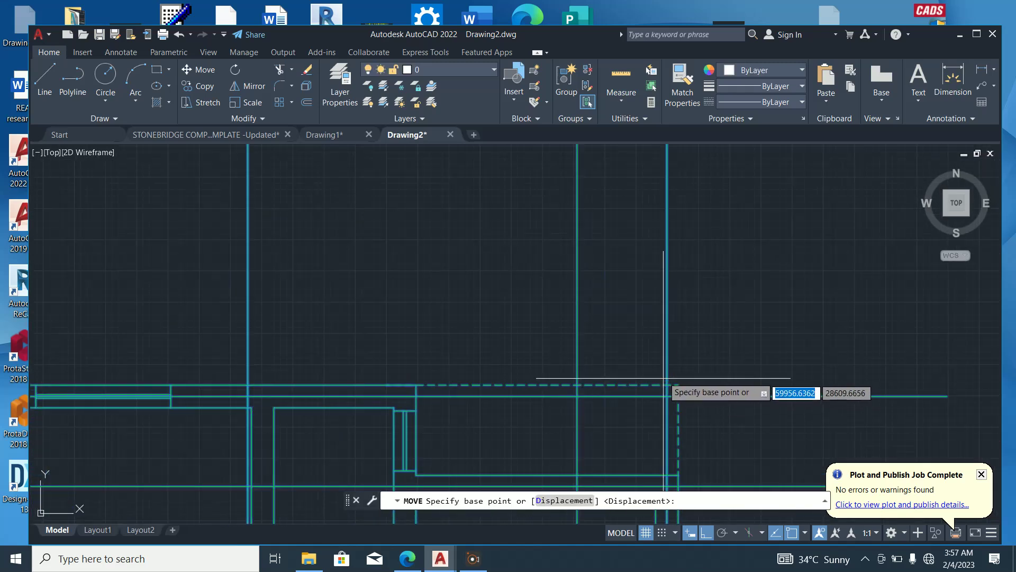
left_click(678, 384)
scroll(696, 357, "down", 5)
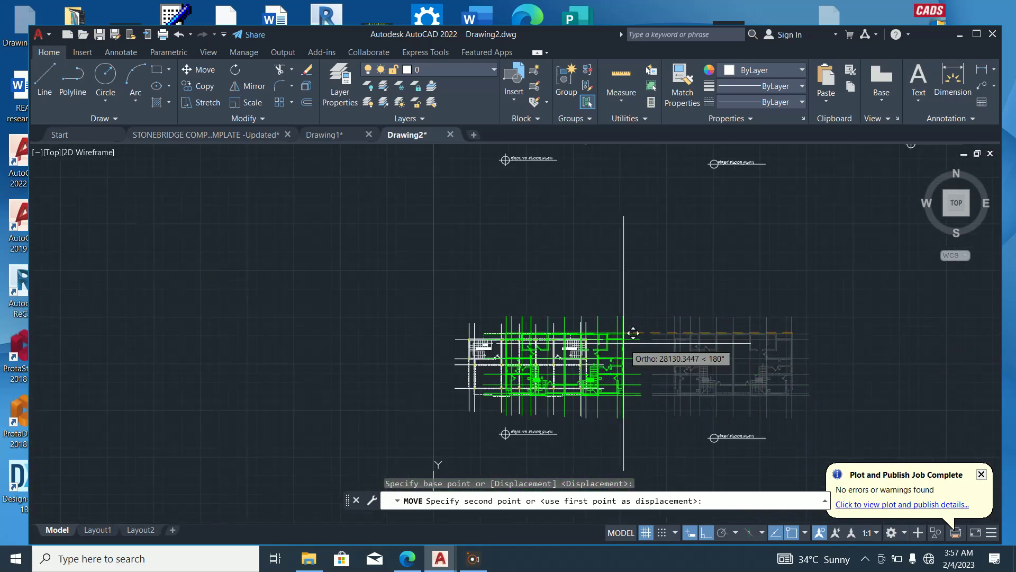
scroll(651, 331, "up", 4)
scroll(503, 312, "up", 6)
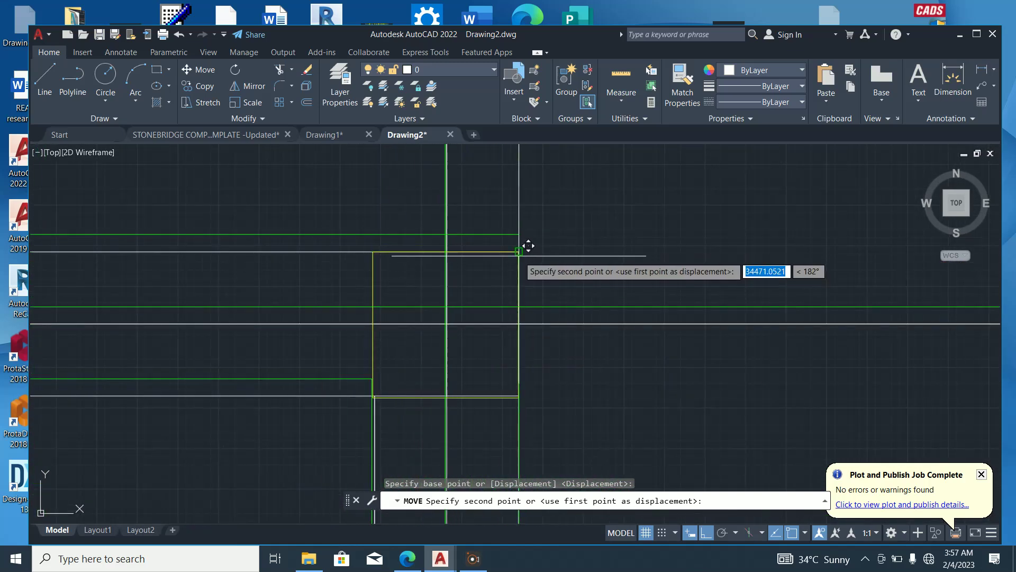
left_click(528, 244)
Examine how the green first floor walls line up with the ground floor columns and walls, from the upper corners to the lower-left area
scroll(606, 281, "down", 6)
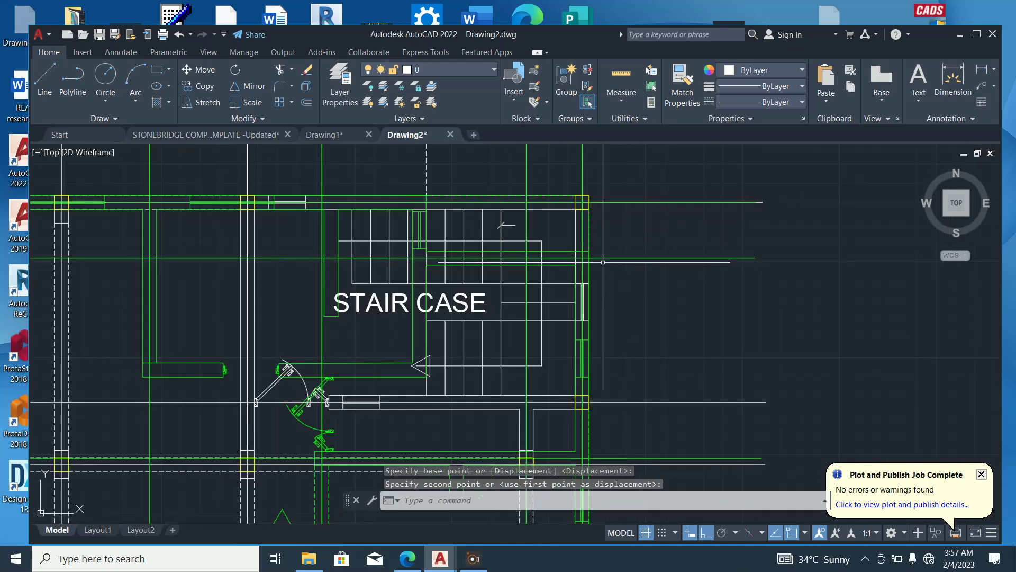
scroll(606, 280, "down", 4)
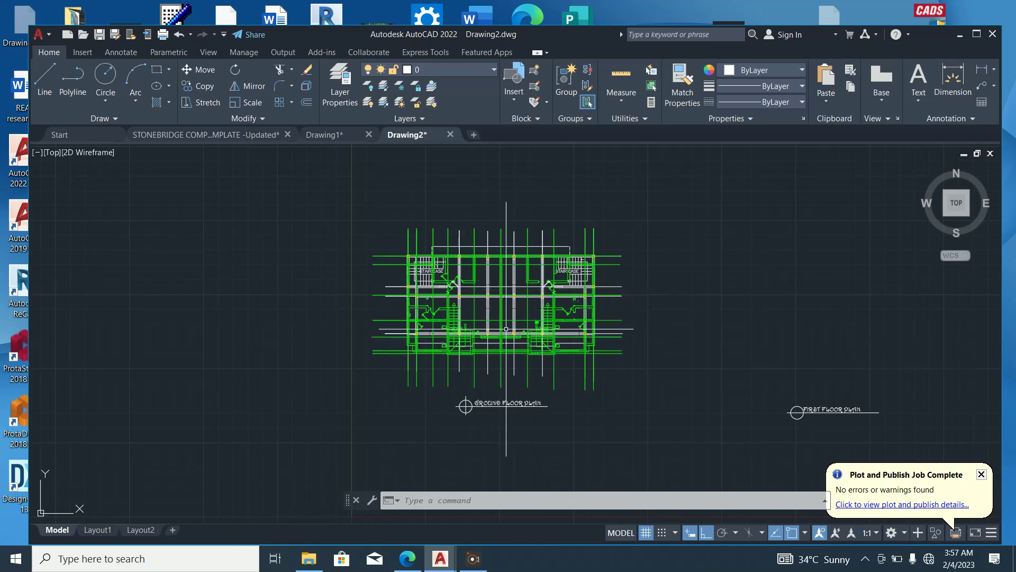
scroll(530, 327, "up", 5)
scroll(510, 280, "down", 5)
scroll(435, 218, "up", 5)
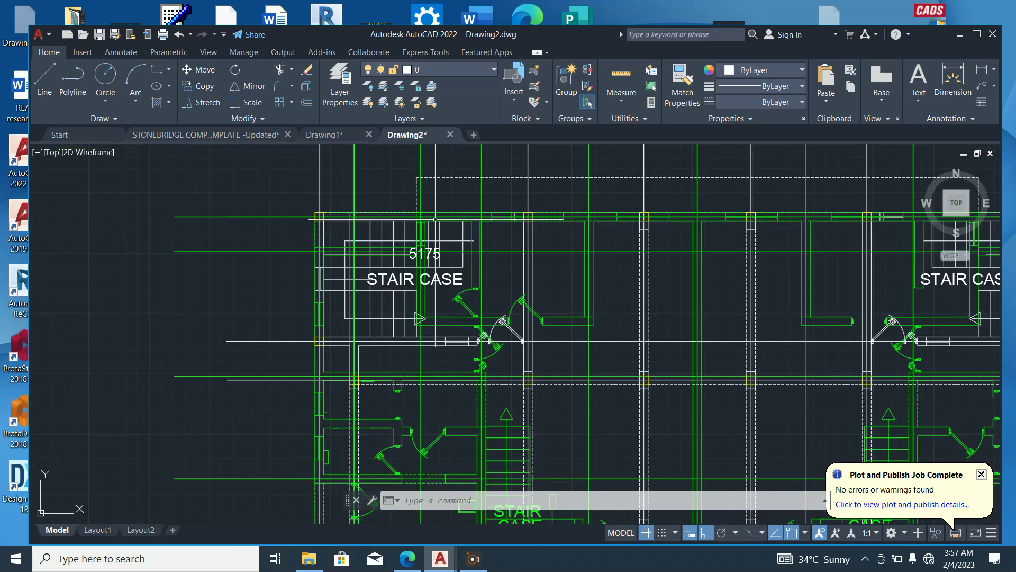
scroll(323, 222, "up", 4)
key("Escape")
key("Escape")
scroll(344, 277, "down", 4)
scroll(331, 245, "up", 4)
scroll(331, 245, "up", 3)
scroll(350, 257, "down", 3)
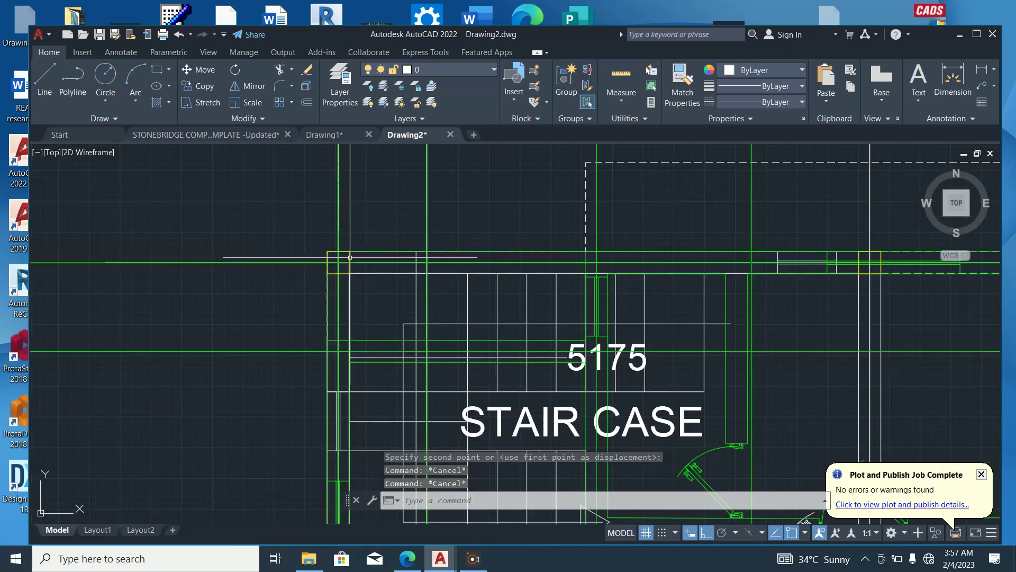
scroll(349, 254, "down", 4)
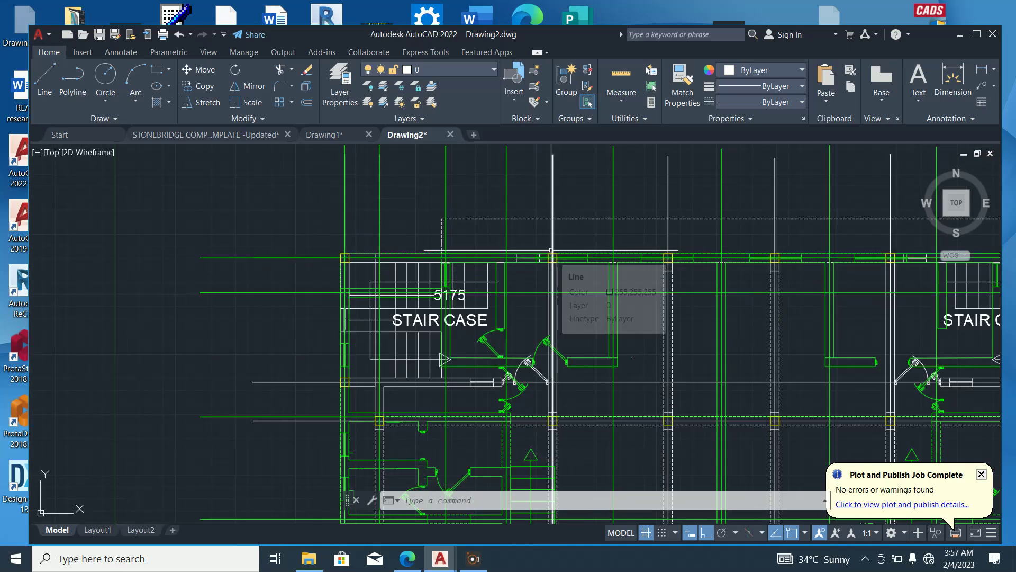
scroll(524, 241, "down", 2)
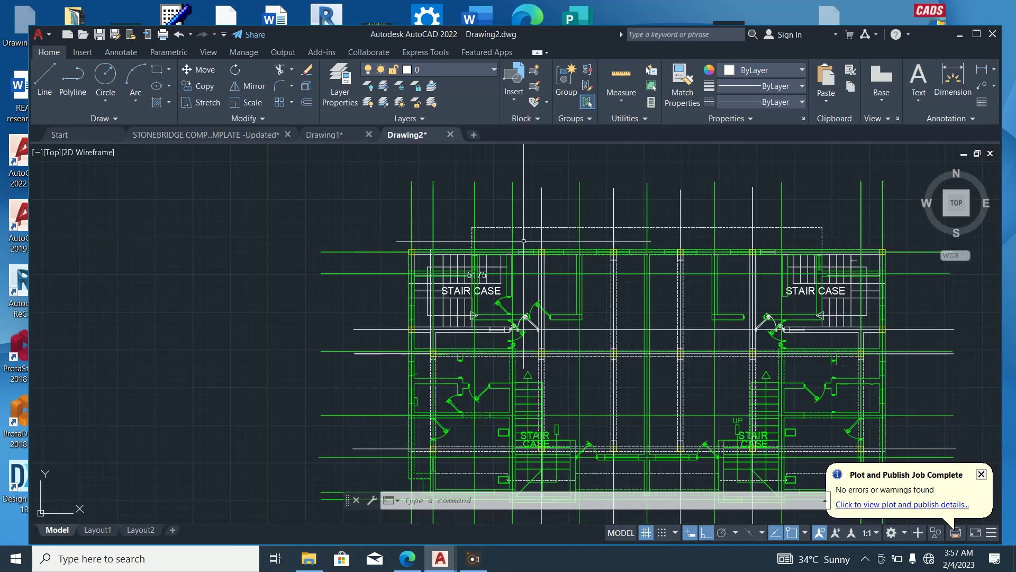
scroll(543, 231, "down", 2)
scroll(503, 389, "up", 5)
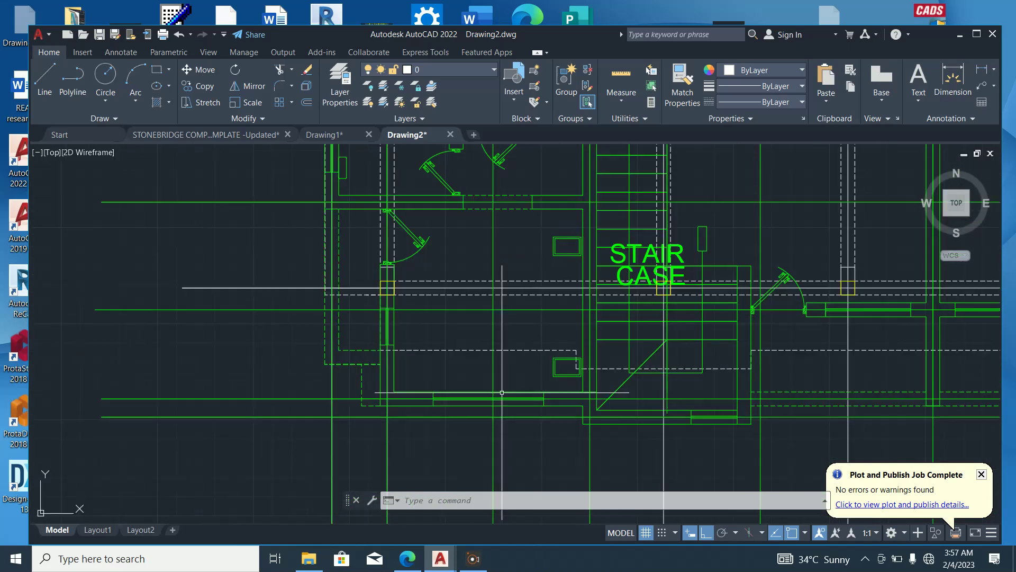
scroll(488, 317, "down", 3)
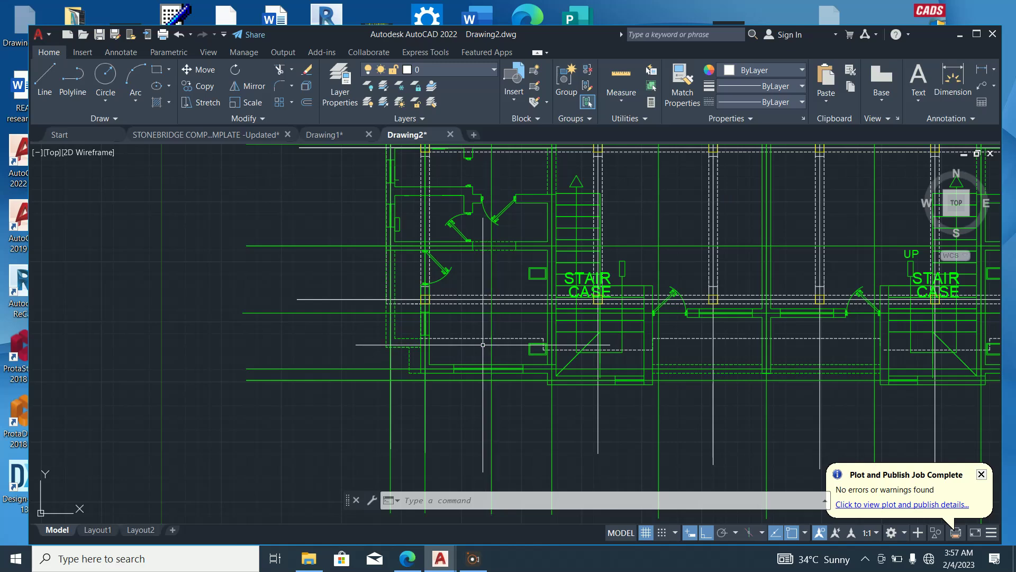
key("Escape")
key("Escape")
key("Escape")
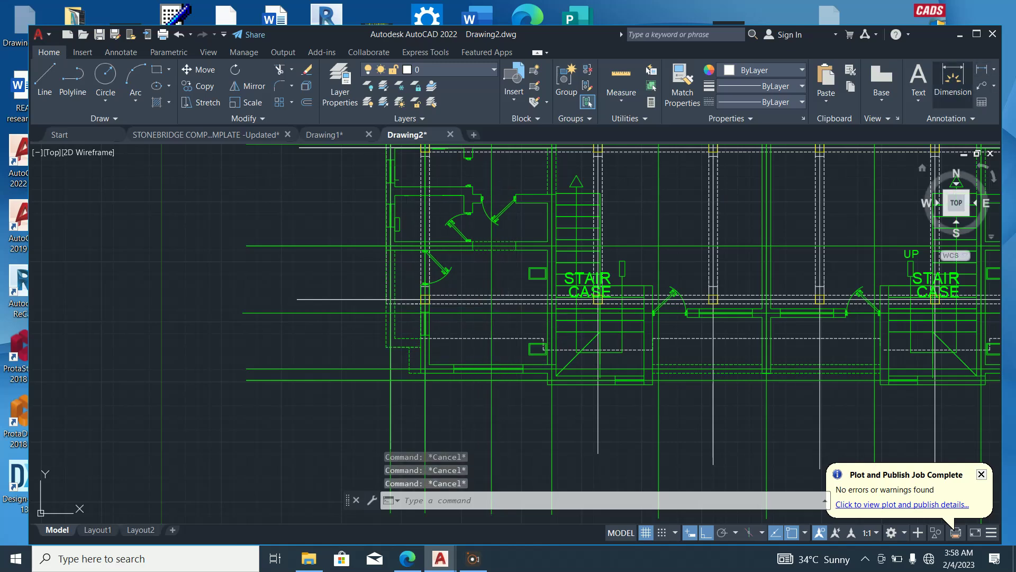
Dimension the horizontal distance from the lower-left ground floor column's outer corner to the first floor's outer wall line, placing it just below the column
type("dim")
key("Return")
scroll(387, 299, "up", 6)
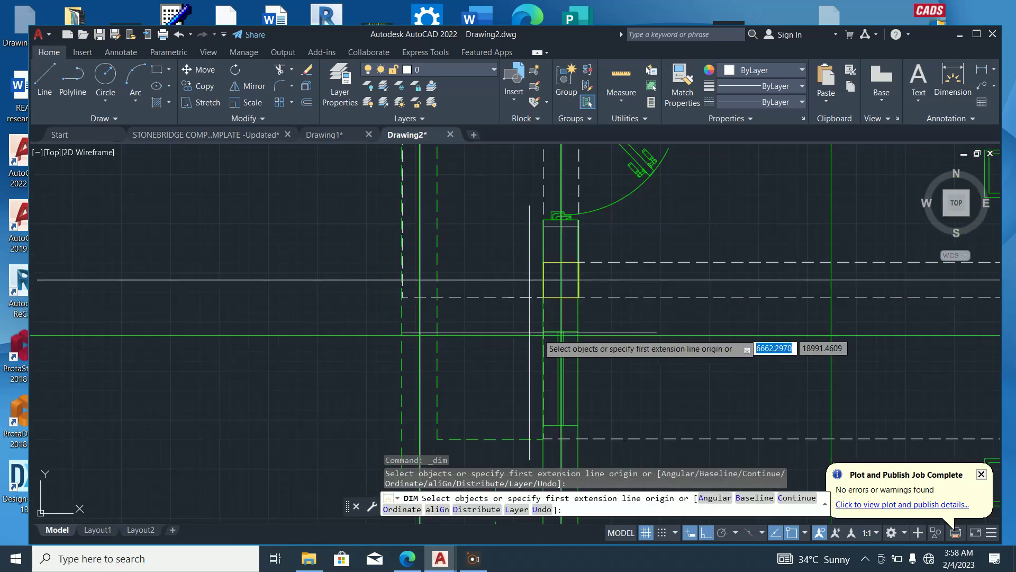
left_click(537, 298)
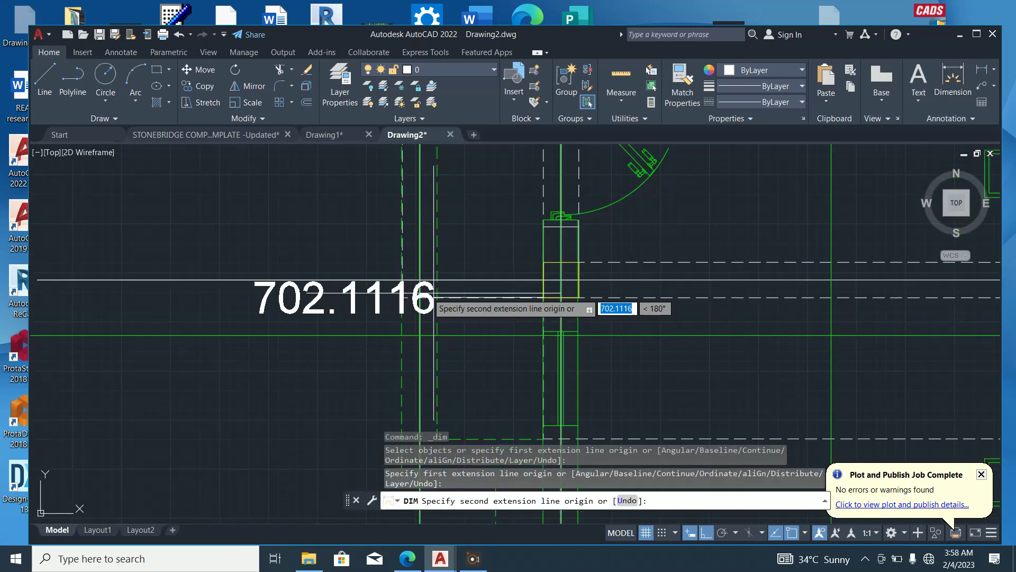
left_click(402, 301)
scroll(403, 313, "down", 2)
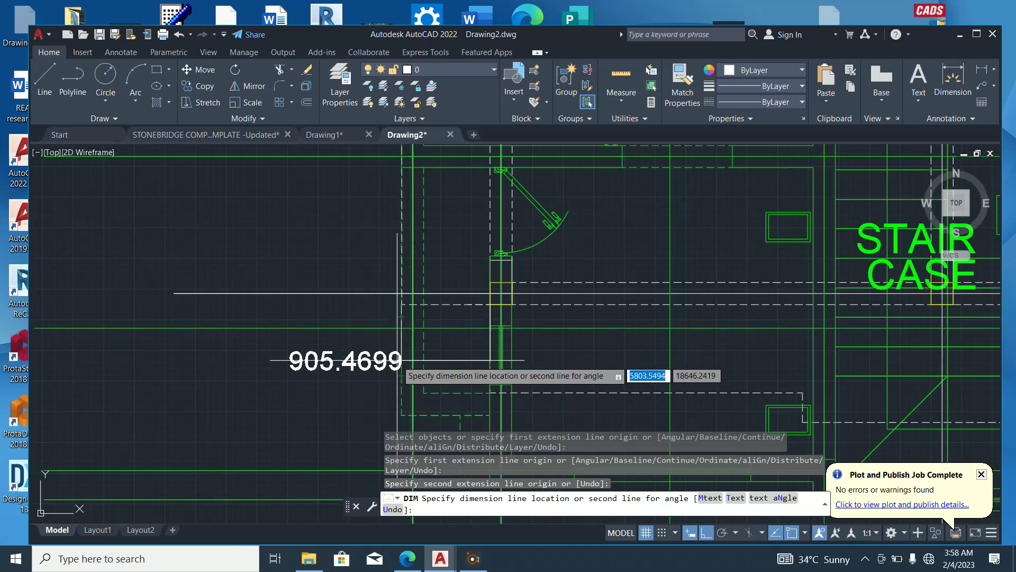
left_click(397, 360)
scroll(392, 317, "down", 3)
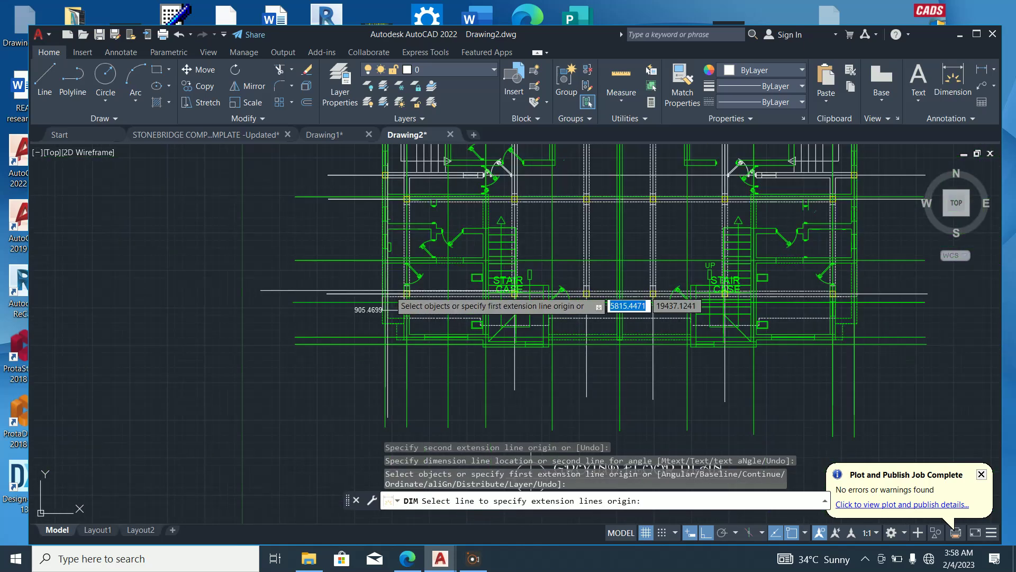
key("Return")
scroll(437, 294, "up", 3)
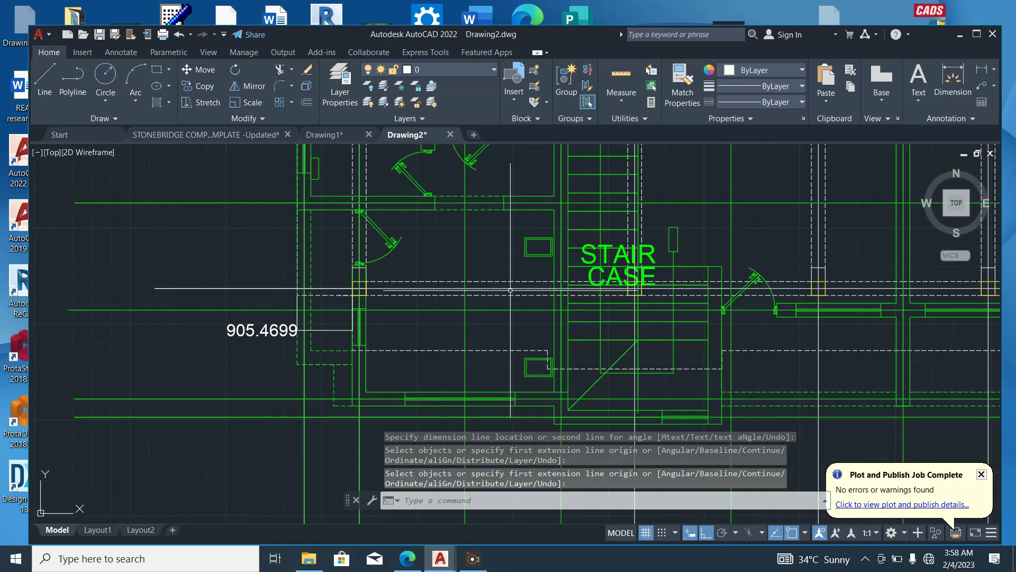
key("Escape")
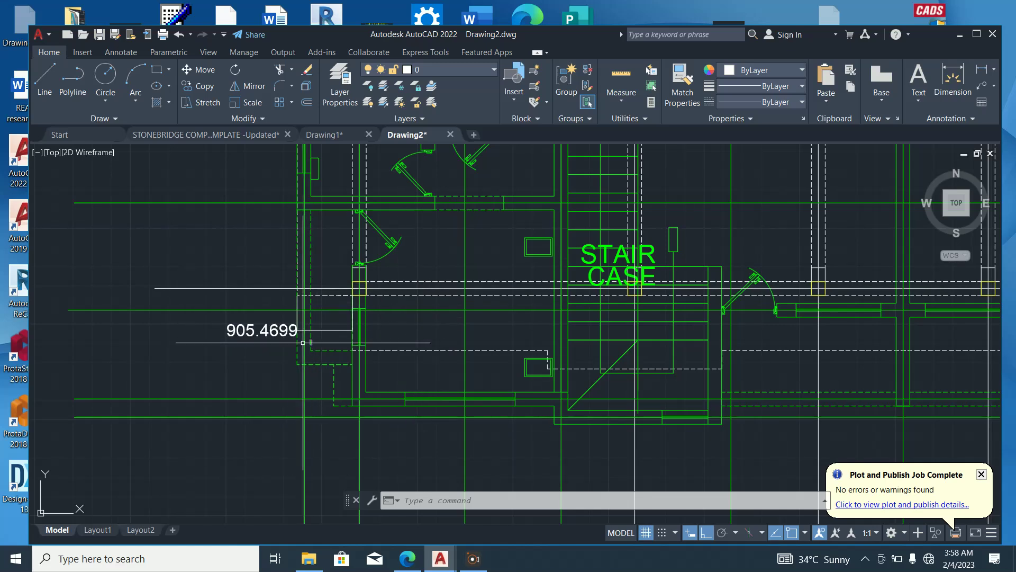
Dimension the horizontal distance from the lower-right ground floor column's outer corner to the first floor's right outer wall line
left_click(953, 79)
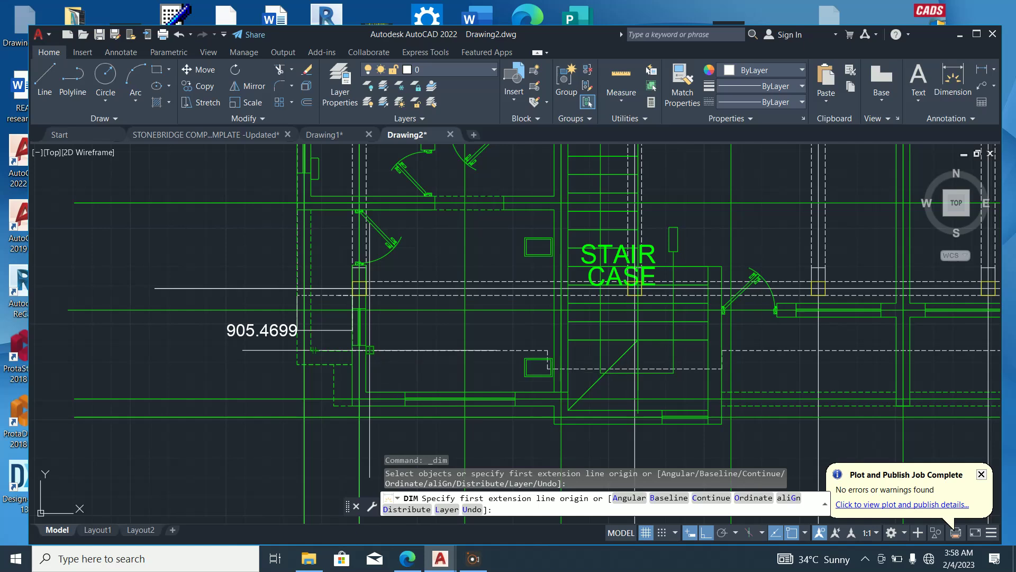
scroll(370, 350, "down", 3)
scroll(733, 333, "up", 3)
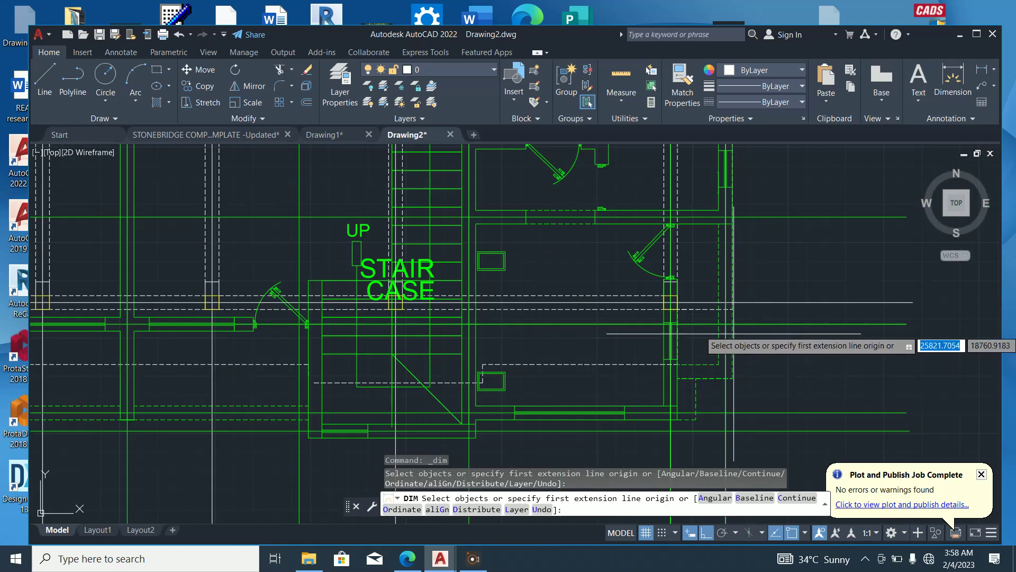
scroll(734, 334, "up", 3)
left_click(651, 297)
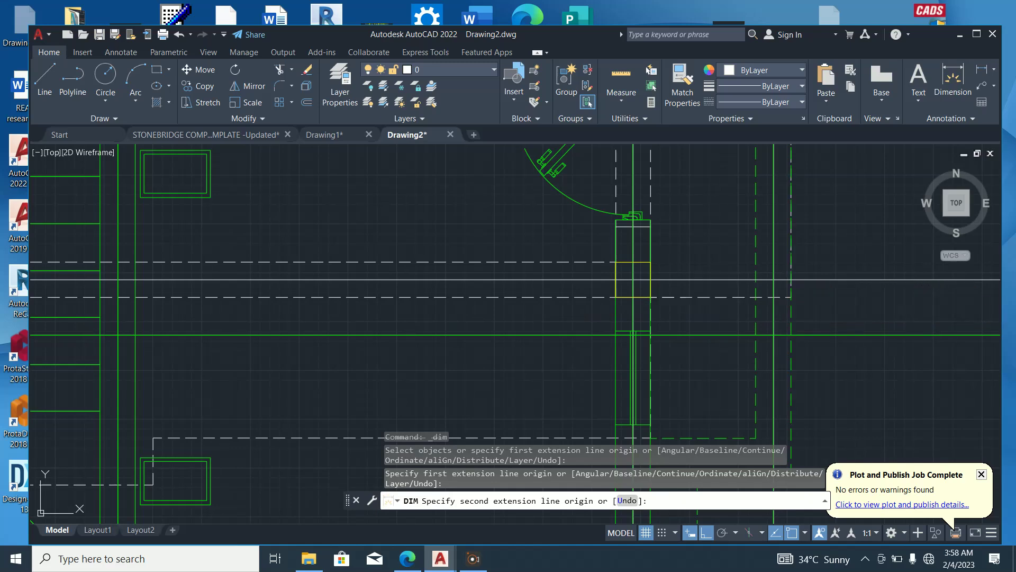
left_click(791, 297)
scroll(741, 312, "down", 2)
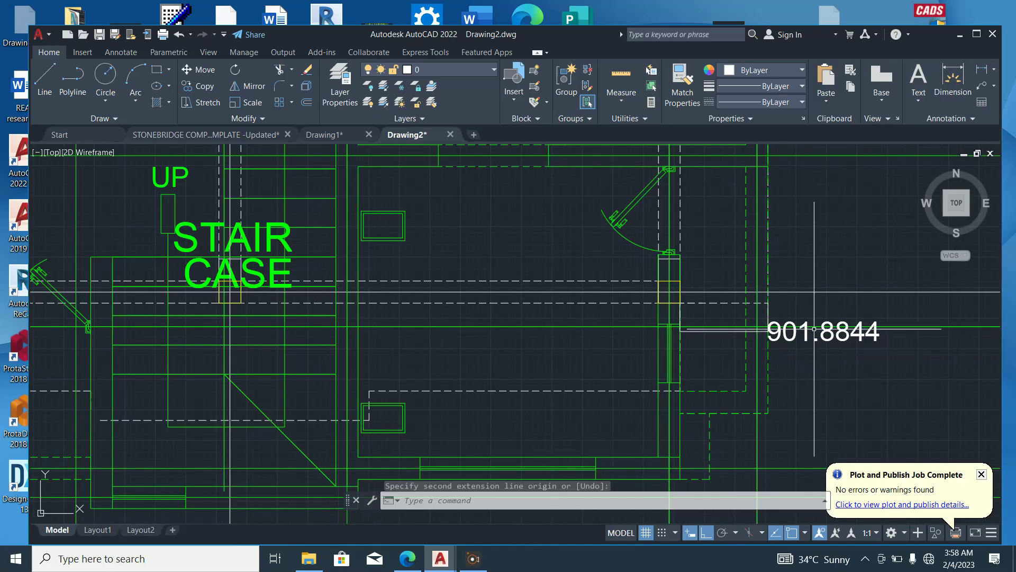
Delete the horizontal dimension beside the lower-right column
left_click(882, 341)
left_click(866, 336)
key("Delete")
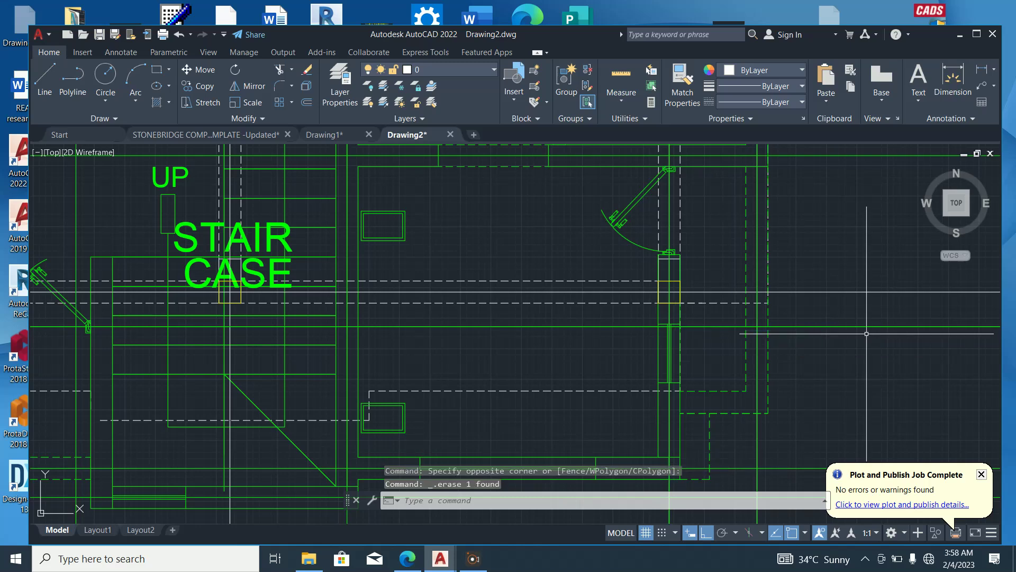
scroll(762, 320, "down", 6)
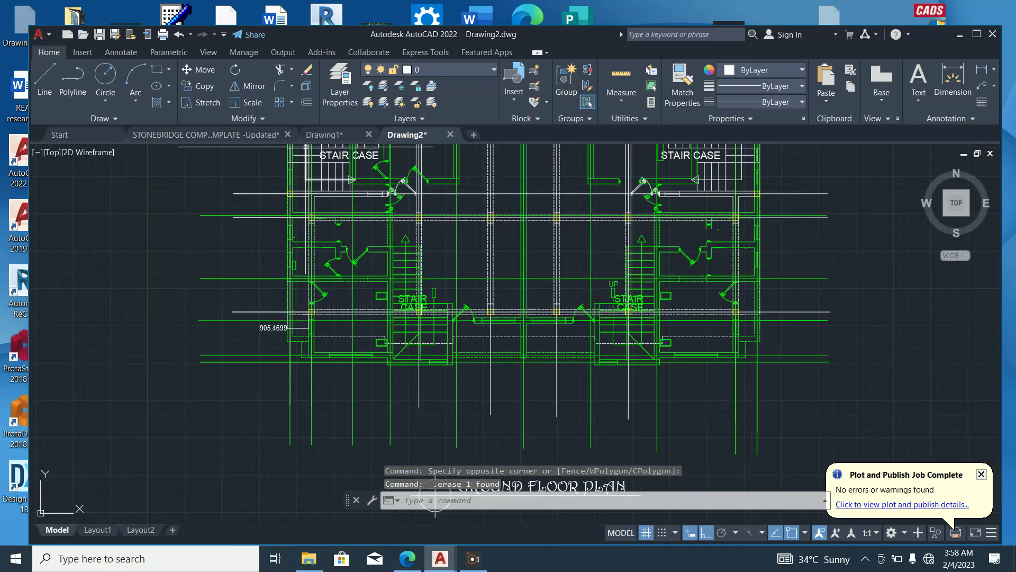
Dimension the vertical distance from the lower-left ground floor column to the first floor's lower outer wall corner, placing it outside the left wall
left_click(952, 79)
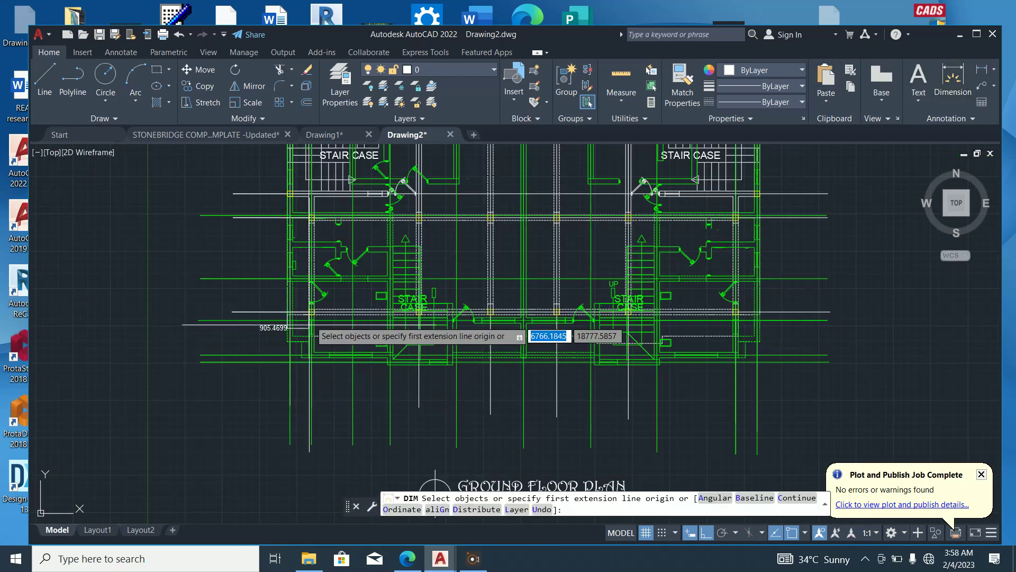
scroll(339, 320, "up", 5)
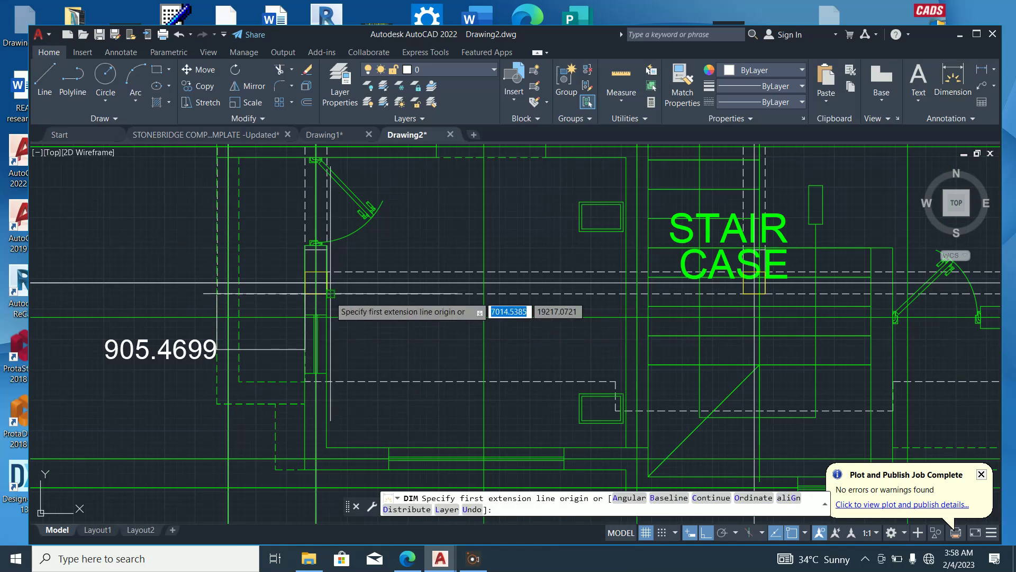
left_click(331, 307)
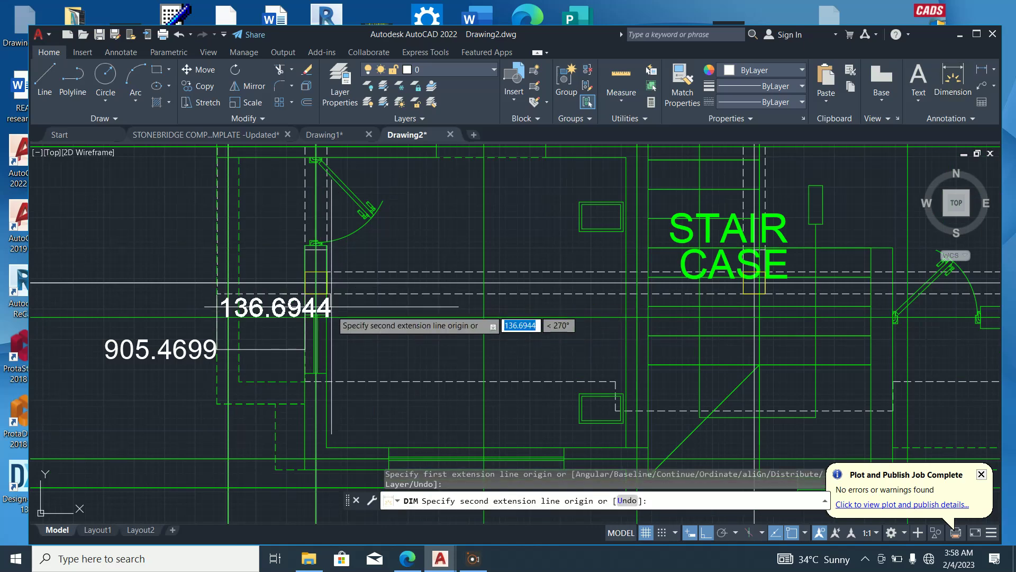
left_click(306, 468)
scroll(355, 416, "down", 2)
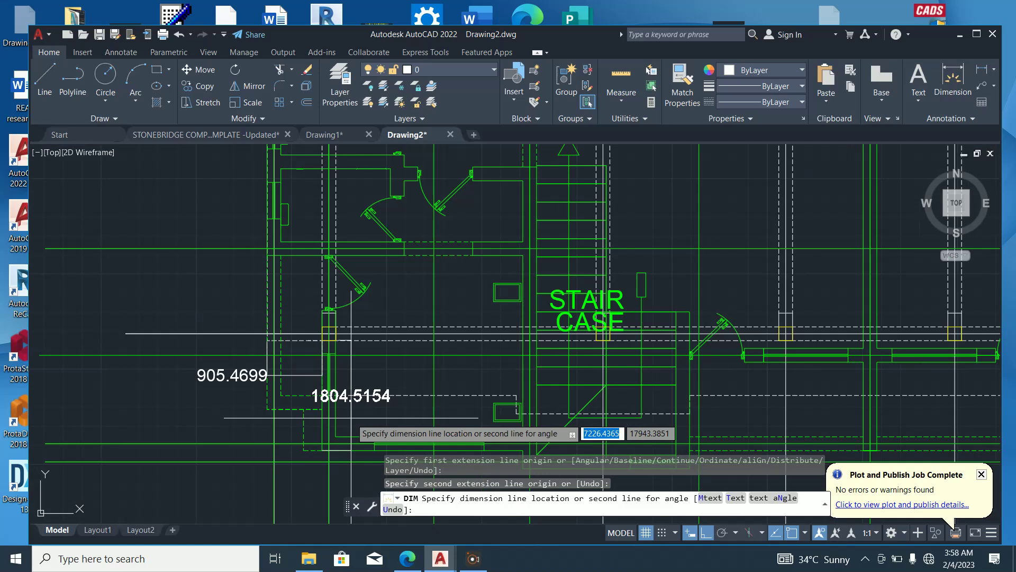
scroll(144, 415, "up", 2)
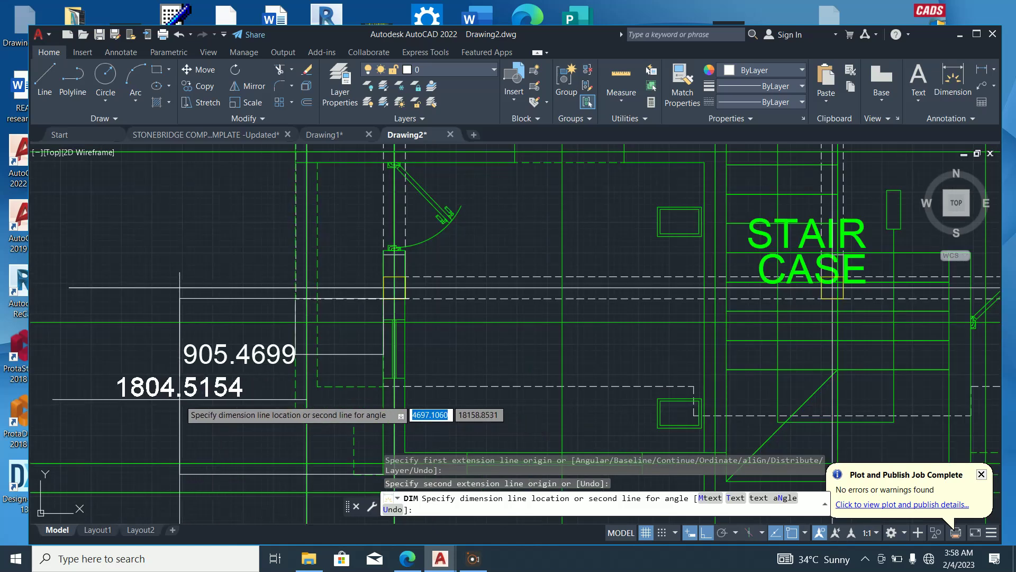
left_click(144, 398)
key("Return")
scroll(224, 418, "down", 2)
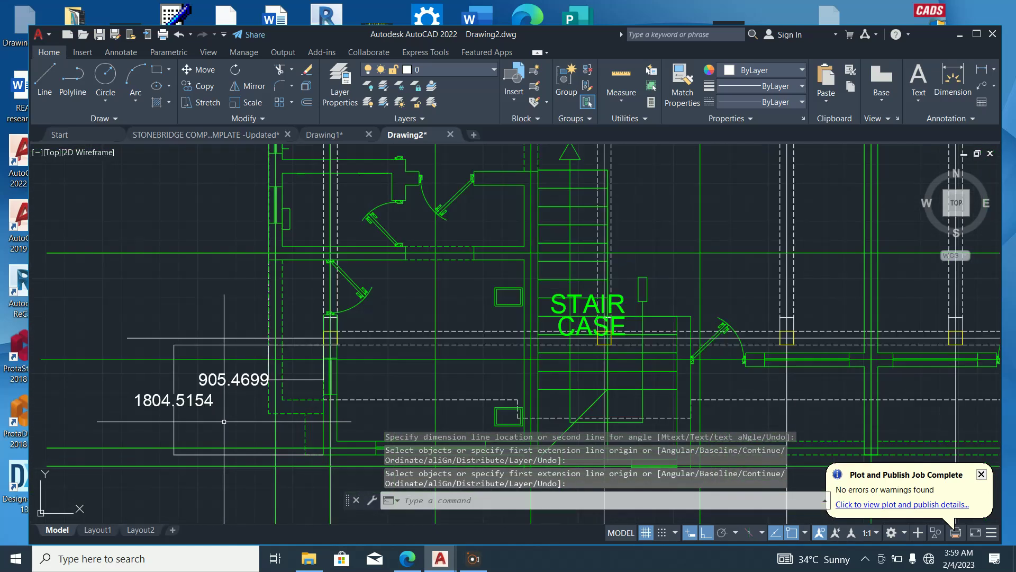
Delete the vertical and horizontal dimensions beside the lower-left column
left_click(191, 428)
left_click(149, 401)
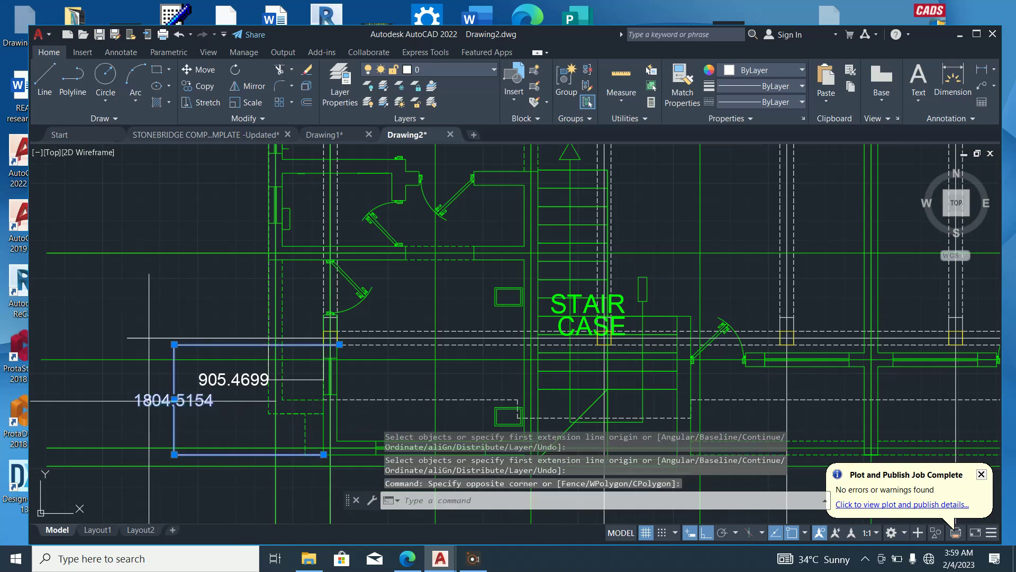
key("Delete")
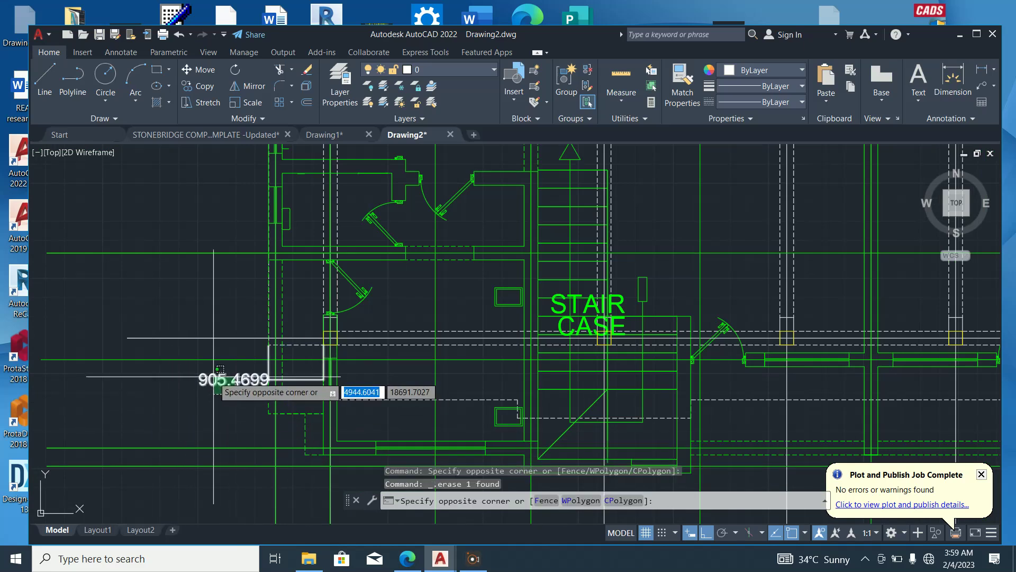
Examine how the ground floor columns along the left outer wall line up with the green first floor walls, from the upper staircase downwards
scroll(211, 392, "down", 5)
scroll(271, 407, "up", 3)
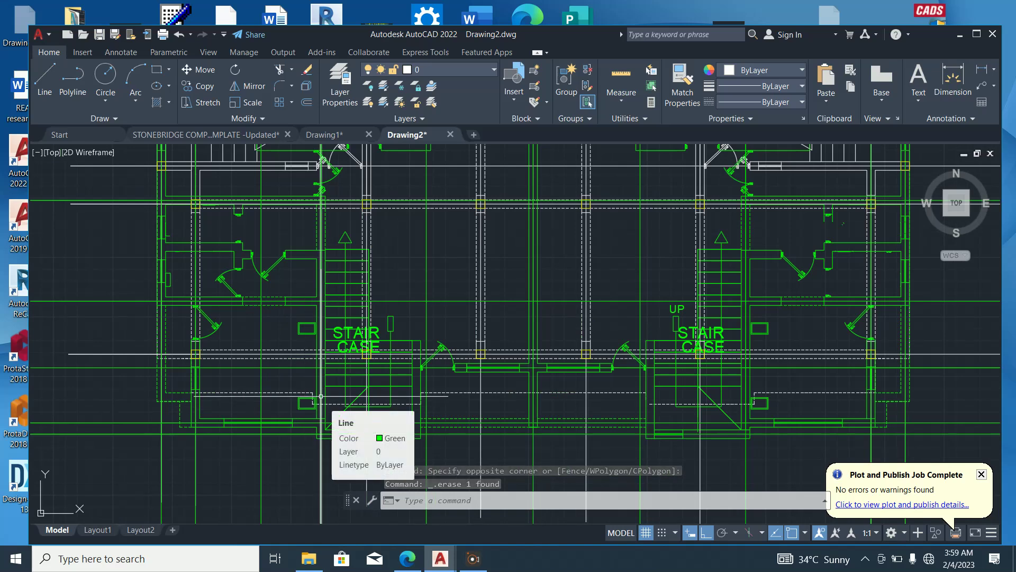
scroll(346, 410, "down", 2)
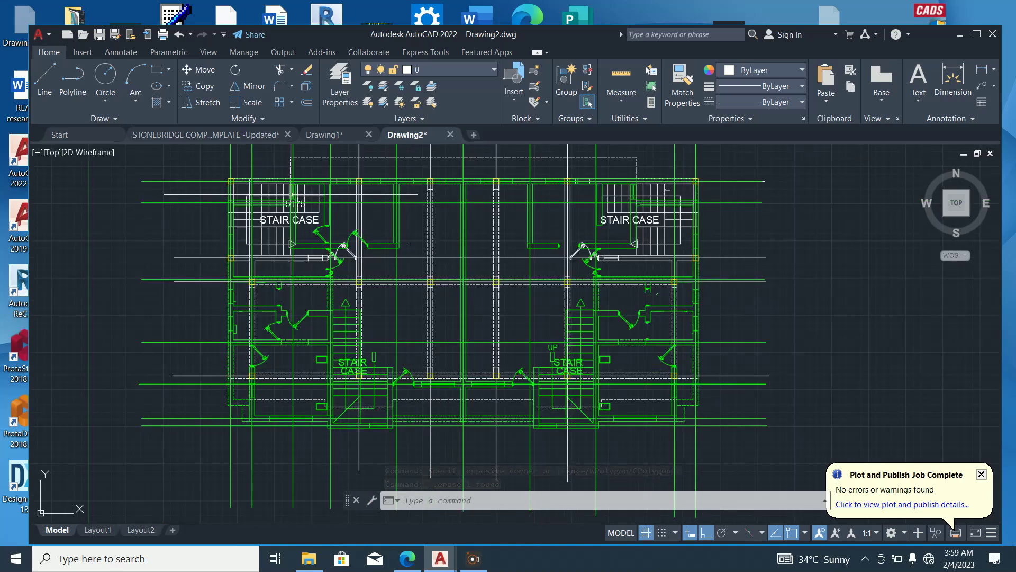
middle_click_drag(290, 194, 296, 254)
scroll(240, 232, "up", 4)
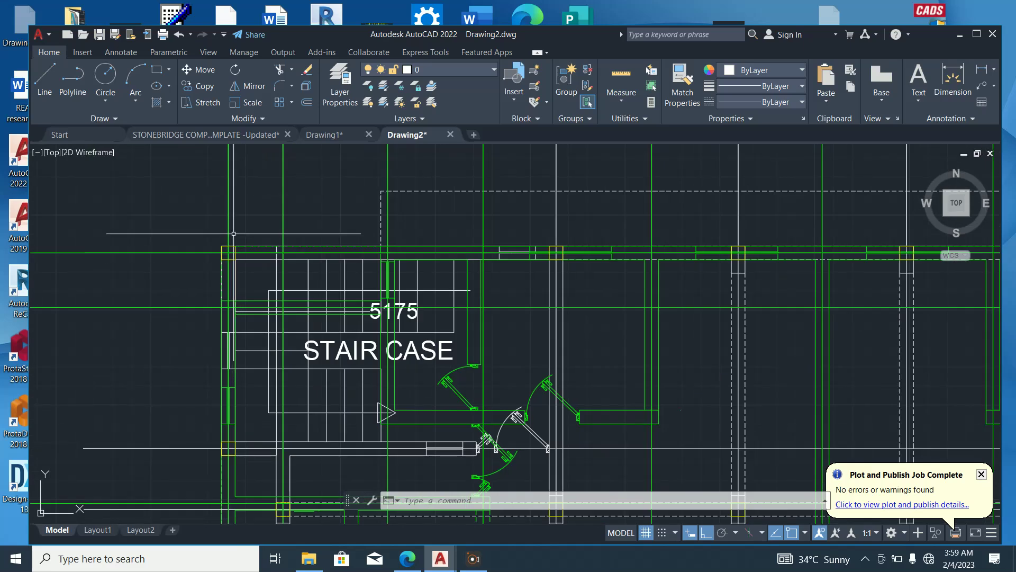
scroll(234, 225, "down", 4)
scroll(234, 333, "up", 4)
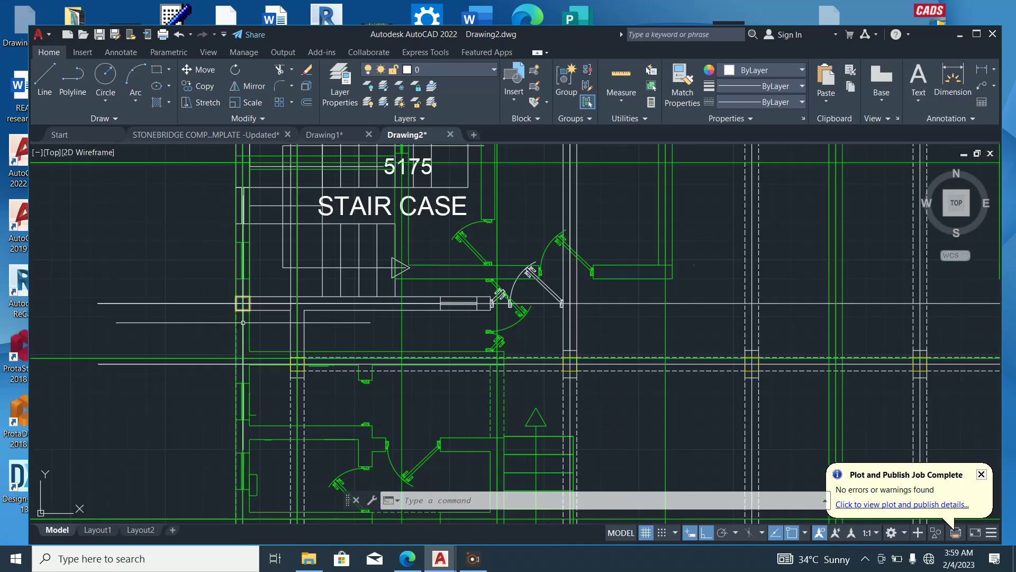
scroll(244, 305, "down", 2)
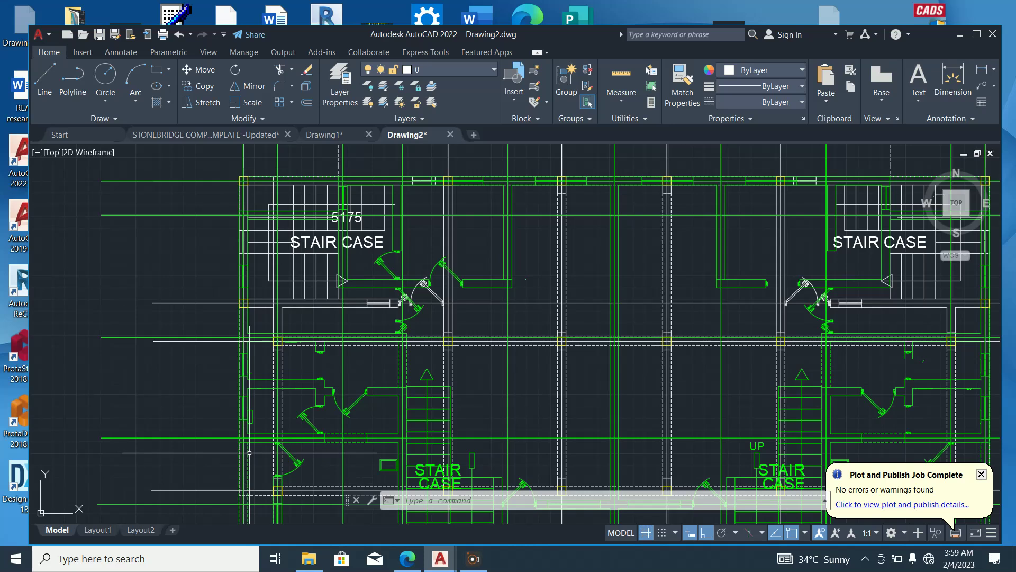
Copy the left outer wall column below the upper-left staircase straight down to the green wall junction above the lower-left room, using its lower-left corner as base point
scroll(229, 305, "up", 6)
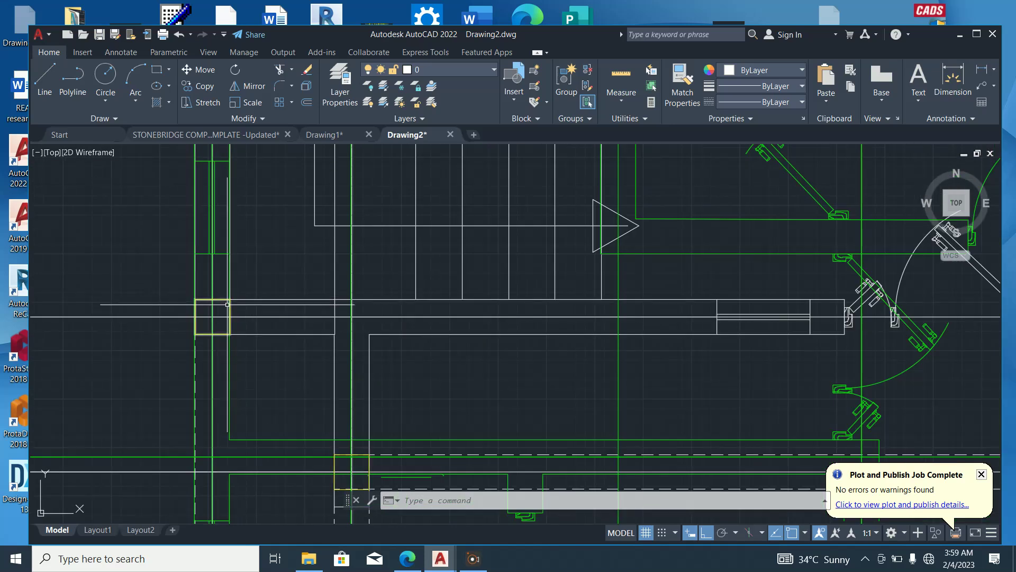
right_click(246, 280)
left_click(297, 335)
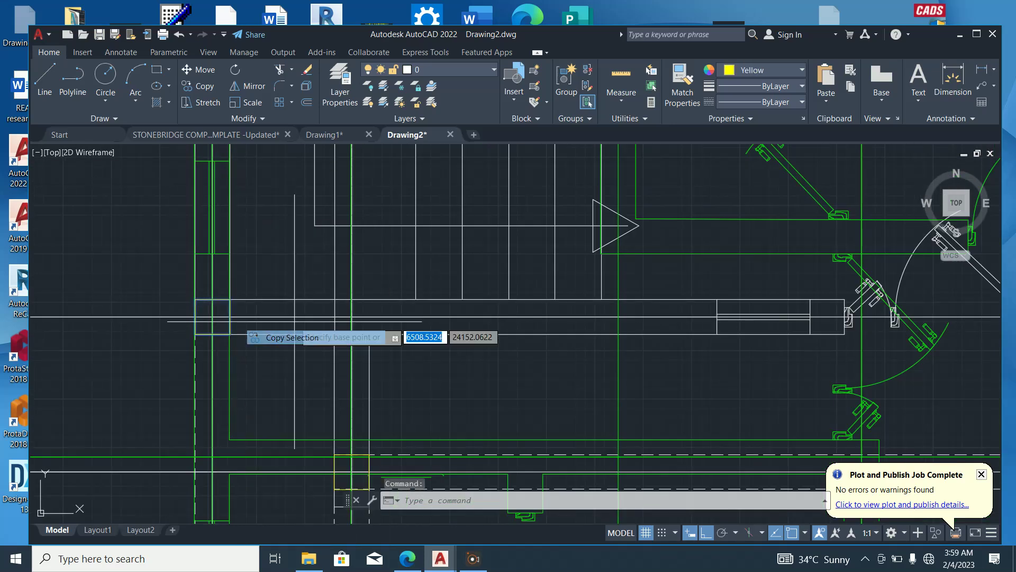
scroll(304, 258, "down", 5)
scroll(304, 258, "up", 5)
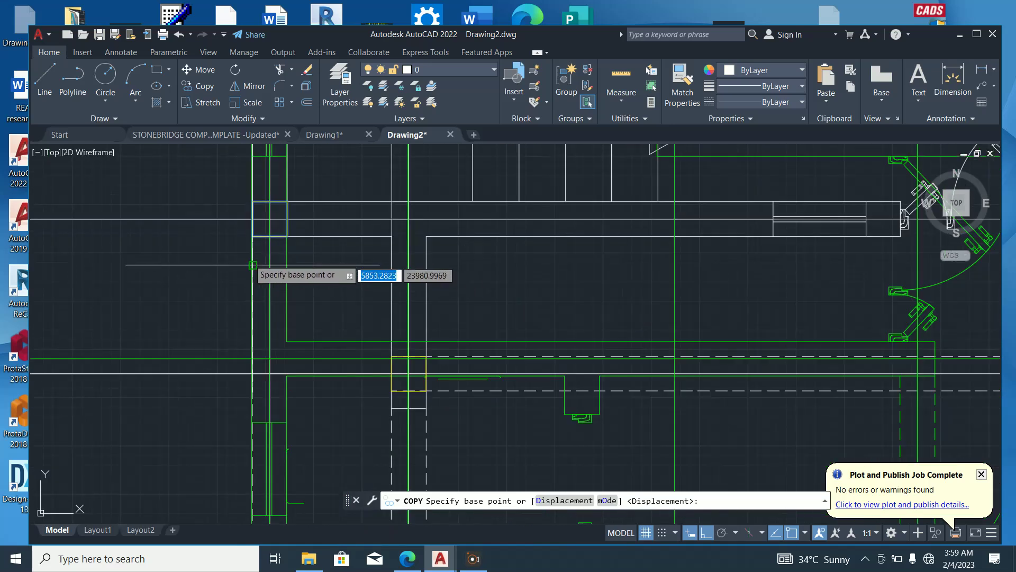
left_click(253, 237)
scroll(279, 226, "down", 2)
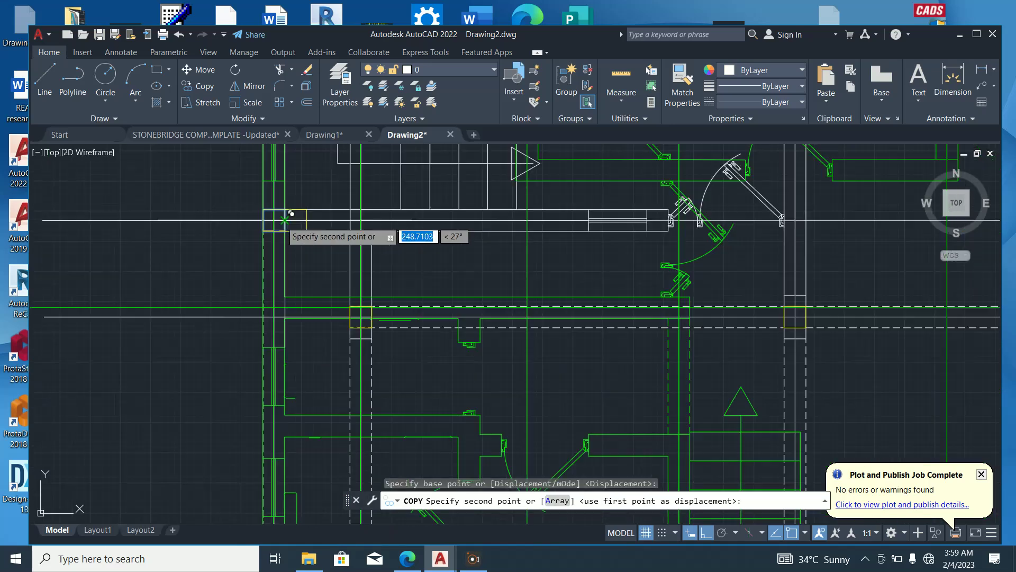
scroll(288, 272, "up", 4)
scroll(303, 267, "down", 4)
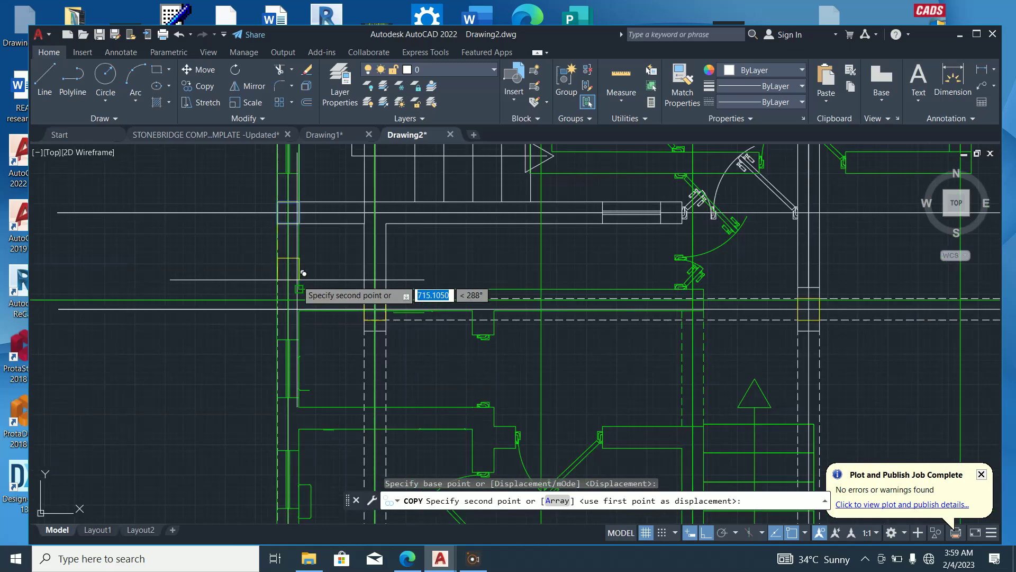
scroll(304, 273, "down", 2)
scroll(281, 468, "up", 6)
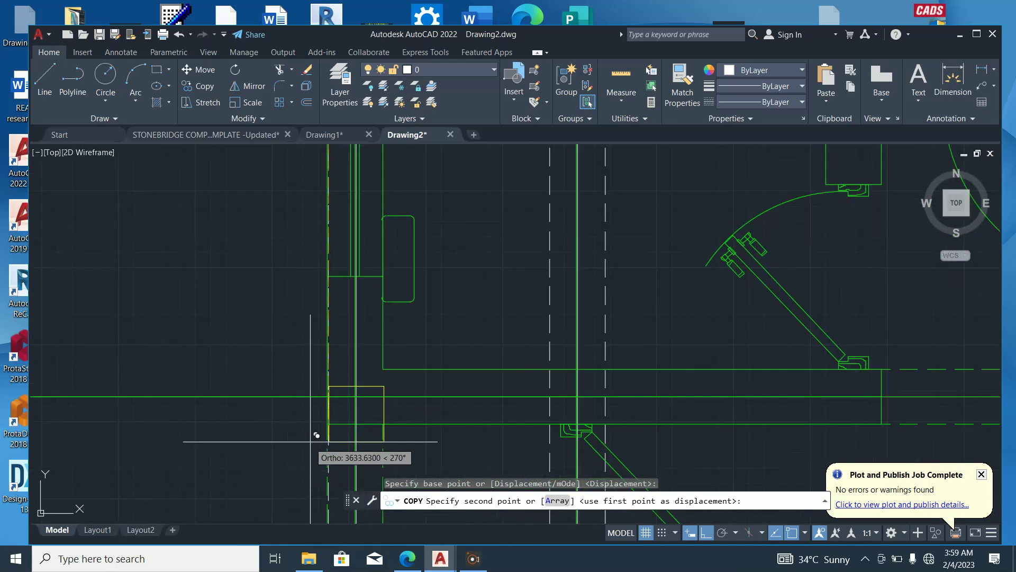
left_click(328, 423)
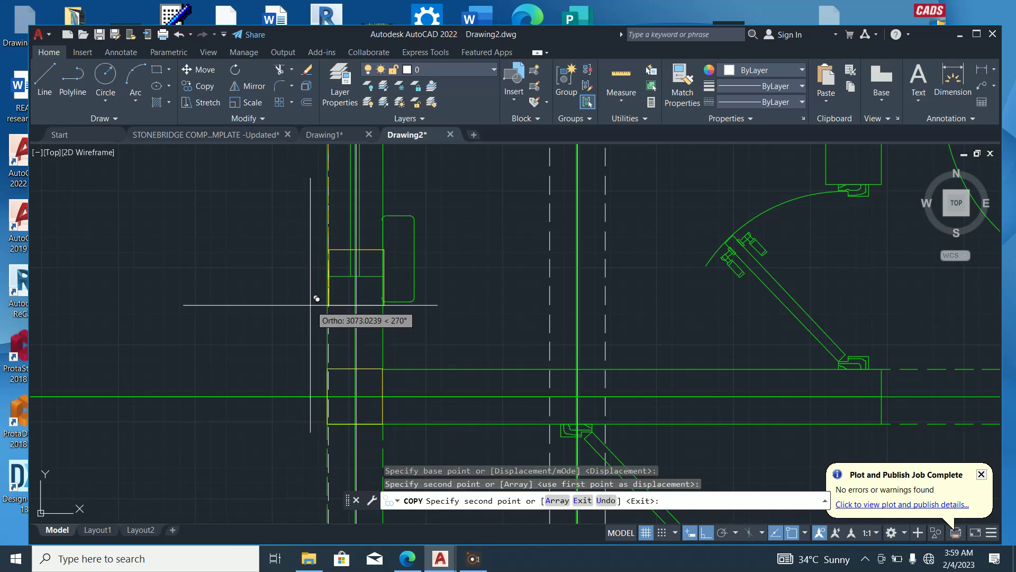
scroll(307, 305, "down", 8)
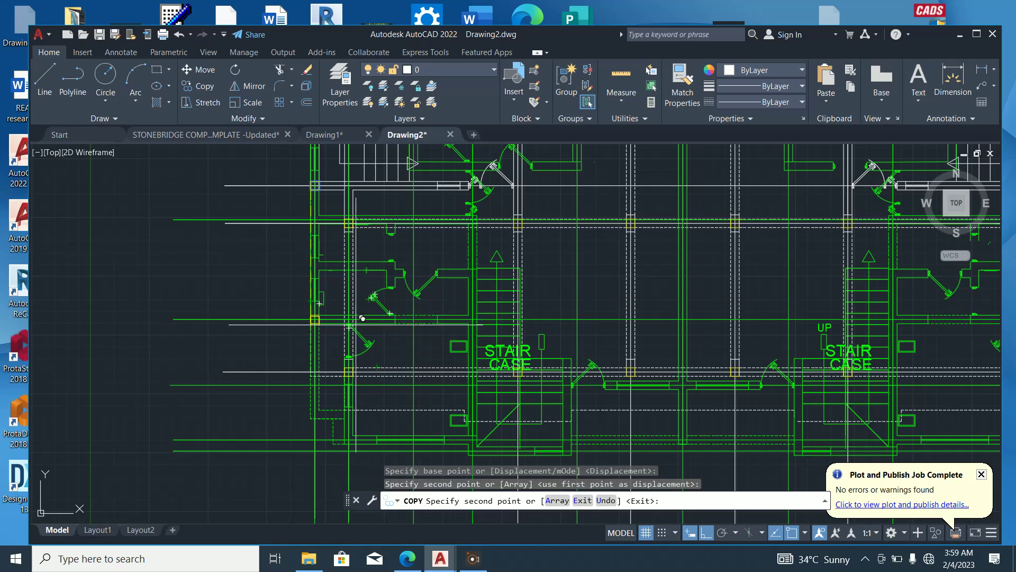
key("Escape")
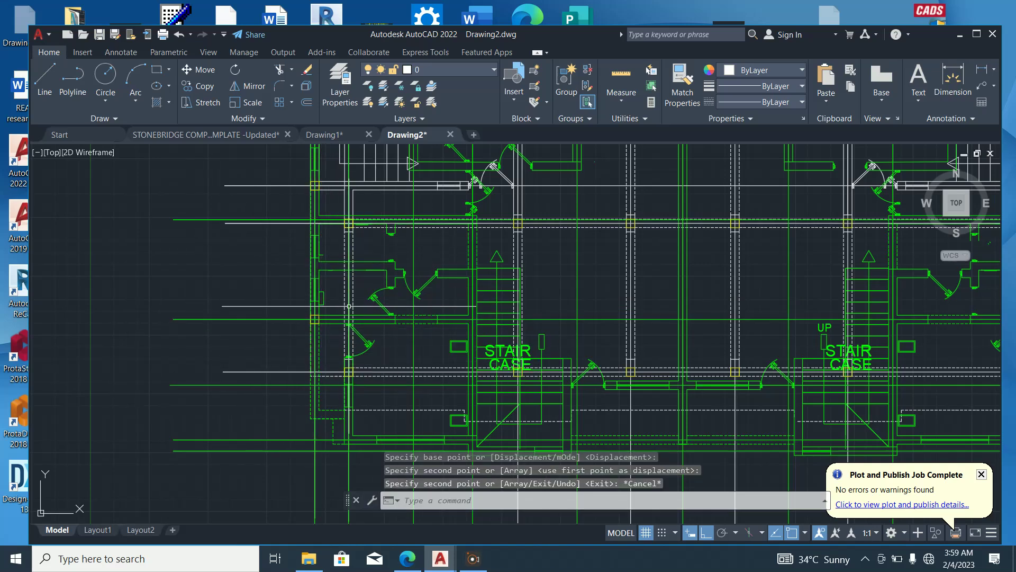
Examine the copied column's position against the neighbouring columns, grid lines and first floor walls on the plan's left side
scroll(349, 302, "down", 2)
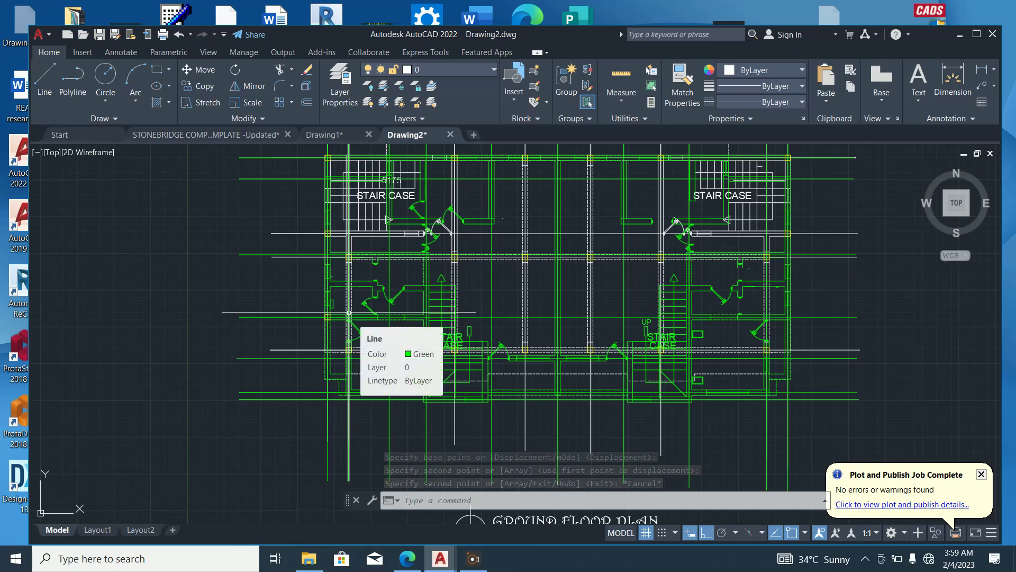
scroll(328, 236, "up", 3)
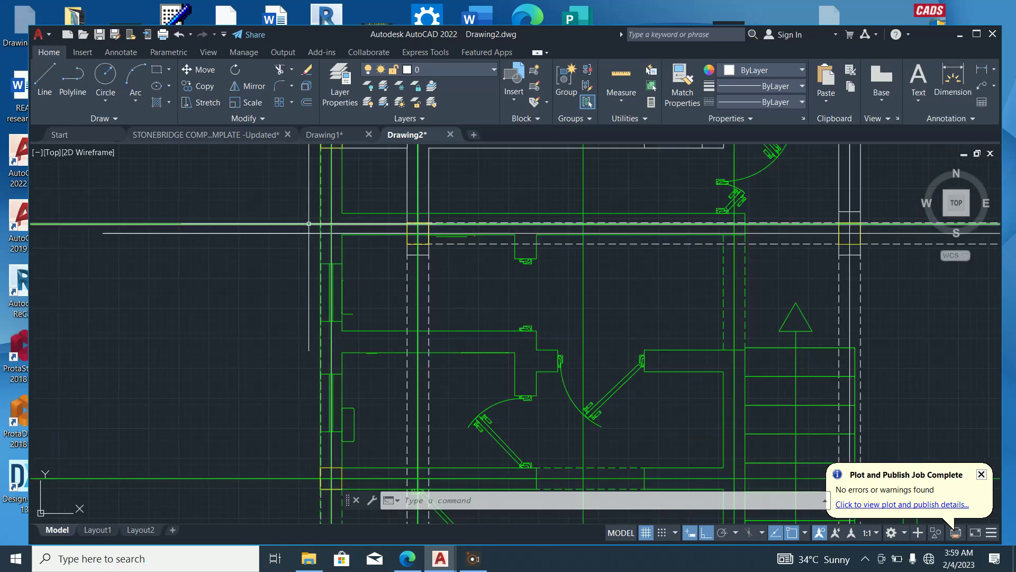
left_click(281, 232)
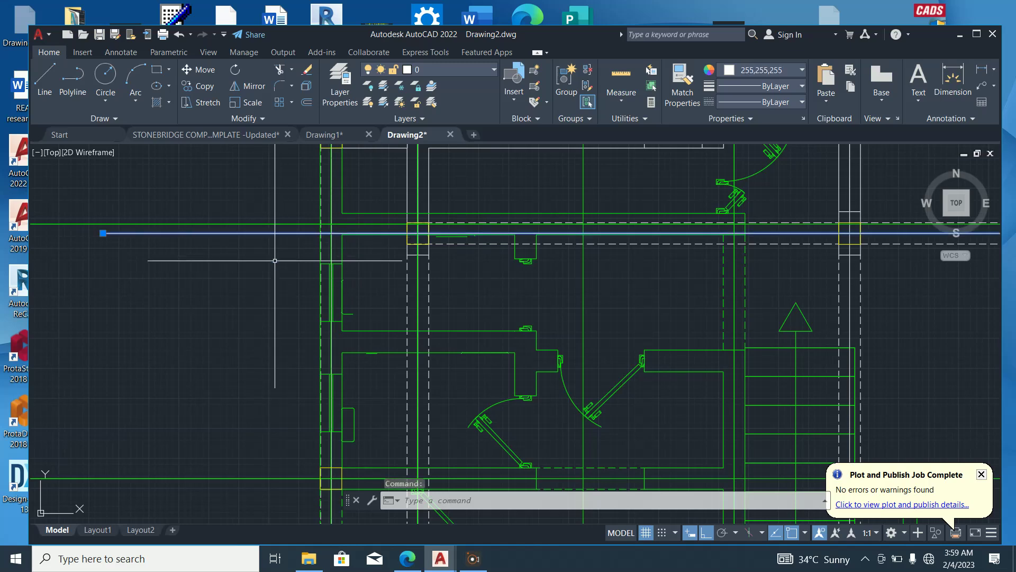
scroll(329, 259, "down", 3)
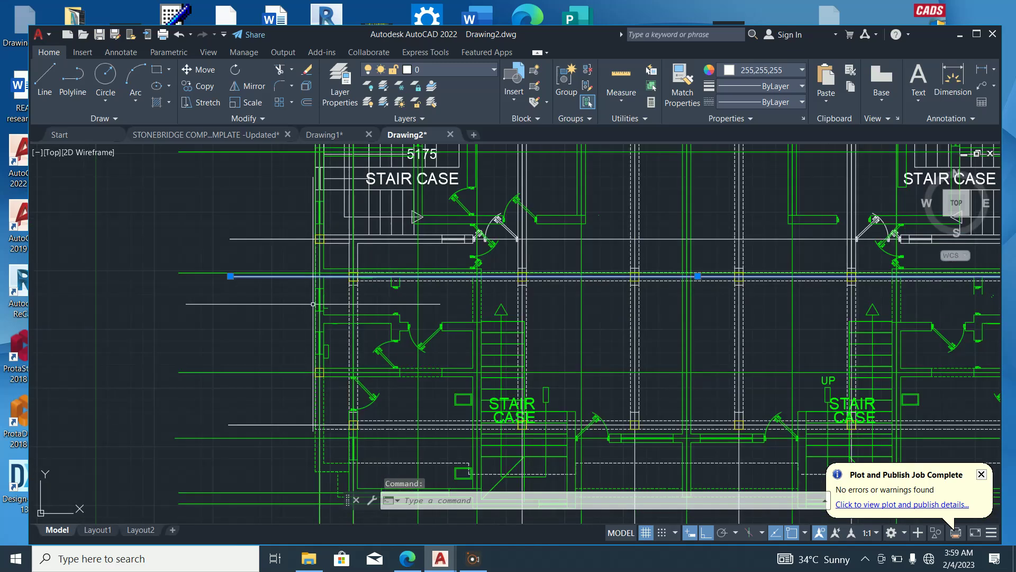
key("Escape")
key("Escape")
key("Escape")
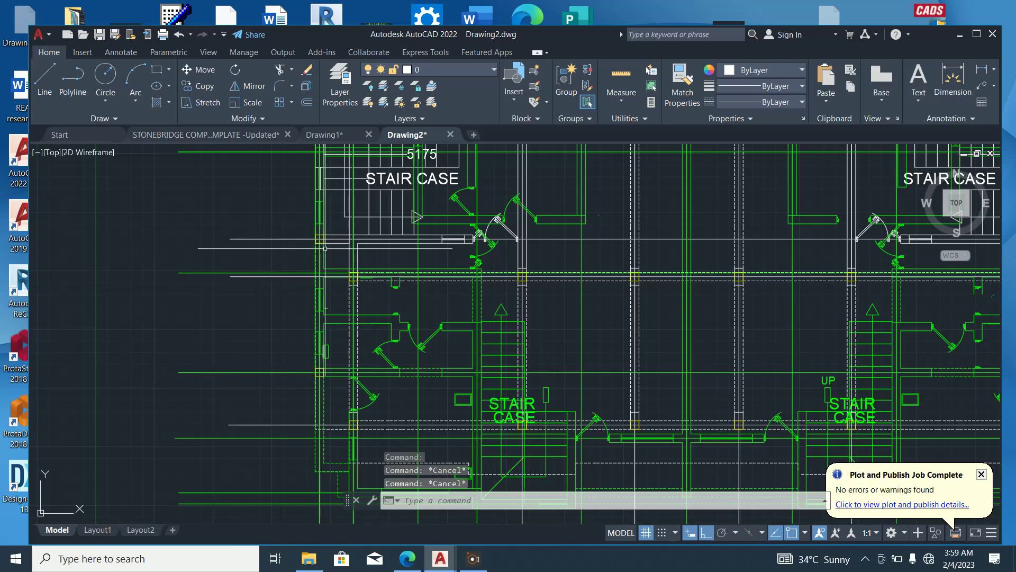
scroll(329, 257, "down", 2)
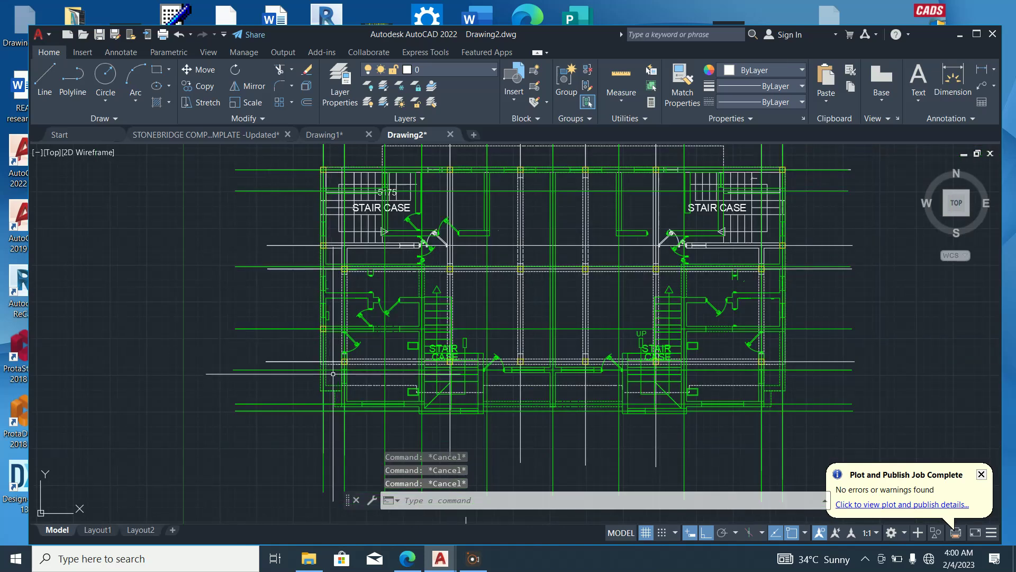
scroll(333, 374, "up", 2)
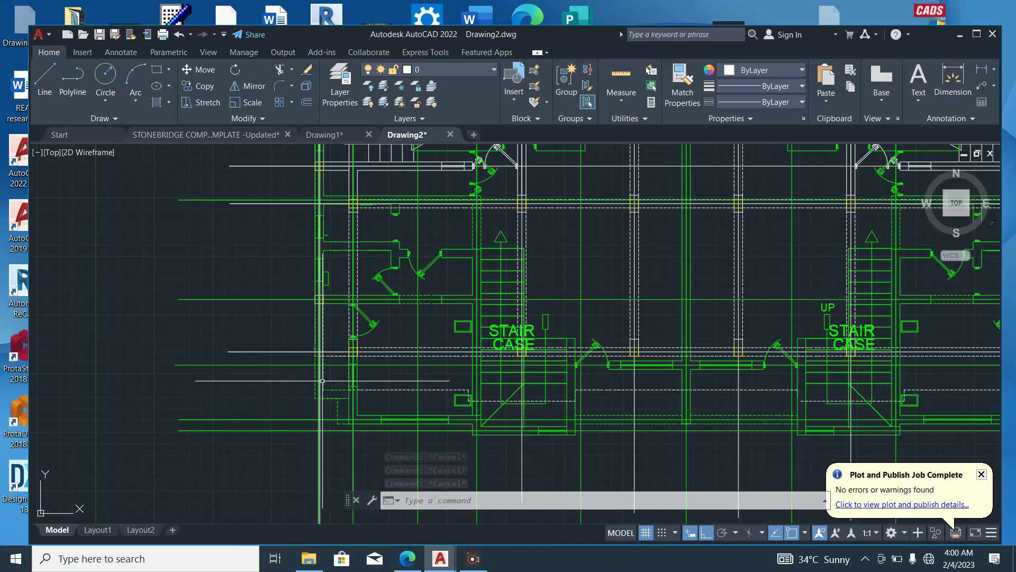
Copy the column below the lower-left room's door to the dashed green corner below the left outer wall, using its lower-left corner as base point
scroll(364, 358, "up", 6)
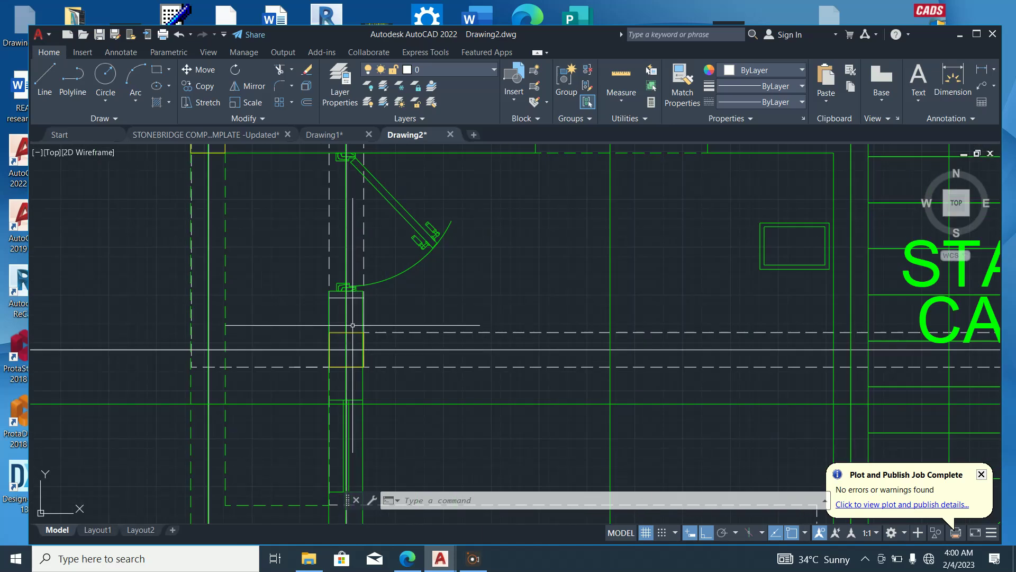
right_click(466, 265)
left_click(524, 336)
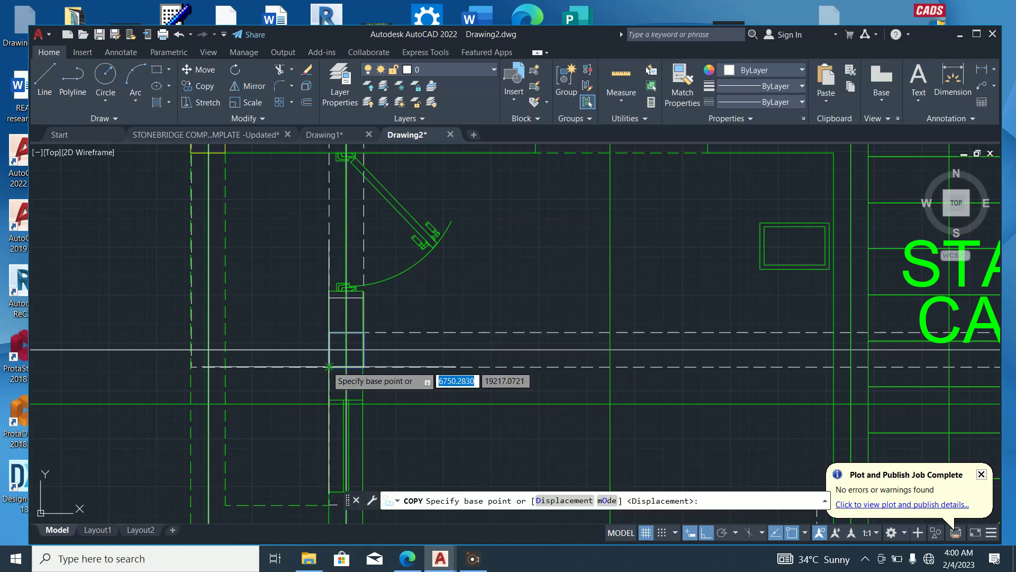
left_click(338, 379)
scroll(342, 381, "down", 4)
scroll(383, 387, "up", 4)
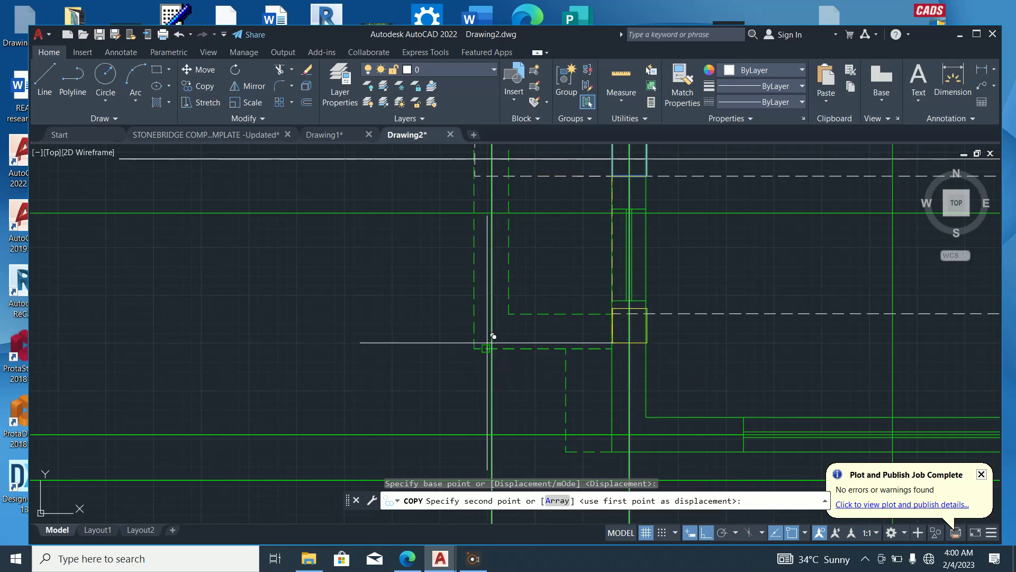
left_click(474, 348)
scroll(402, 360, "down", 5)
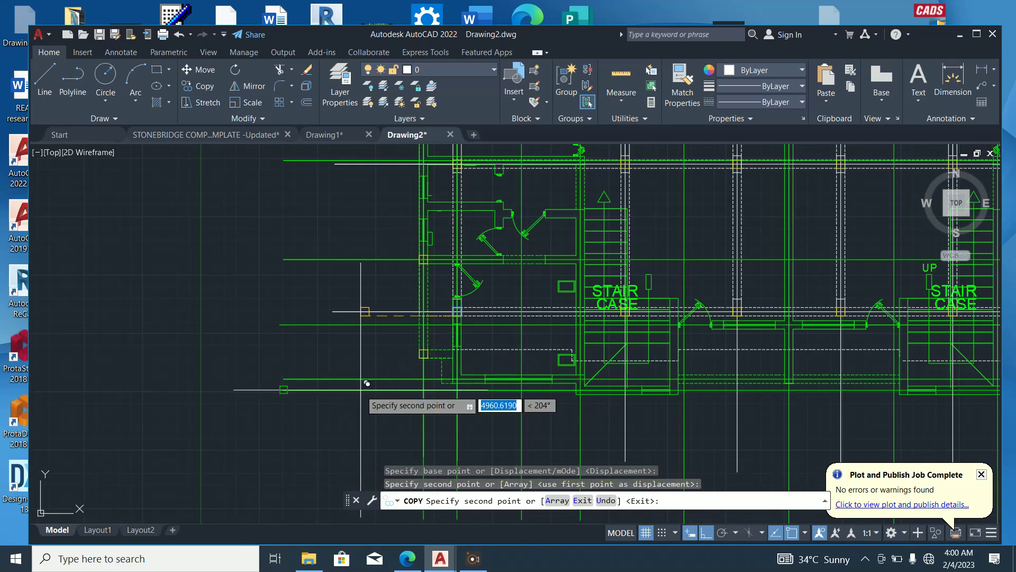
key("Escape")
Draw a horizontal grid line from the midpoint of the new lower-left column's left side out to the left, then right across the whole plan
scroll(244, 410, "down", 5)
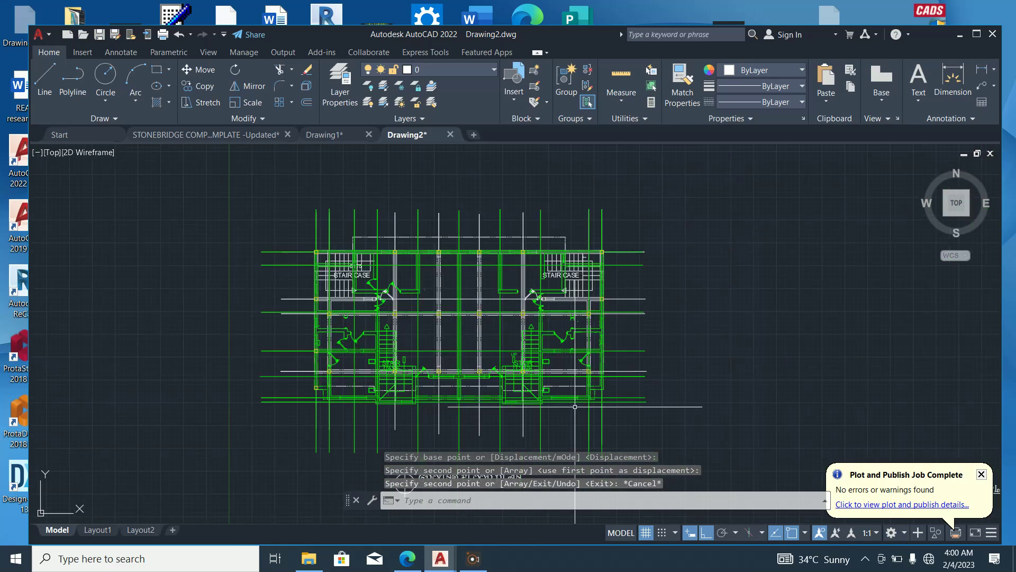
scroll(575, 409, "up", 5)
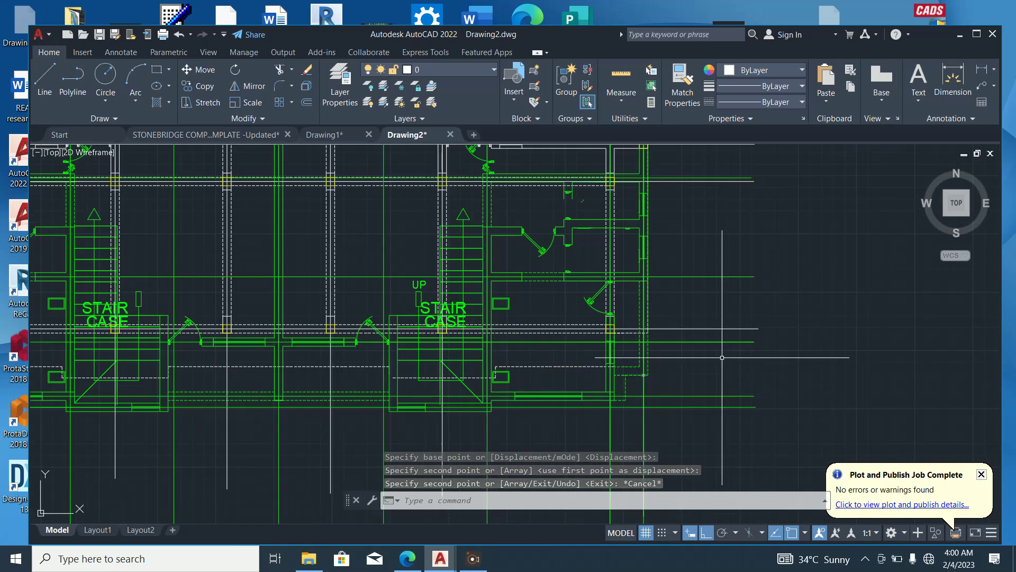
scroll(722, 358, "down", 4)
scroll(424, 364, "up", 4)
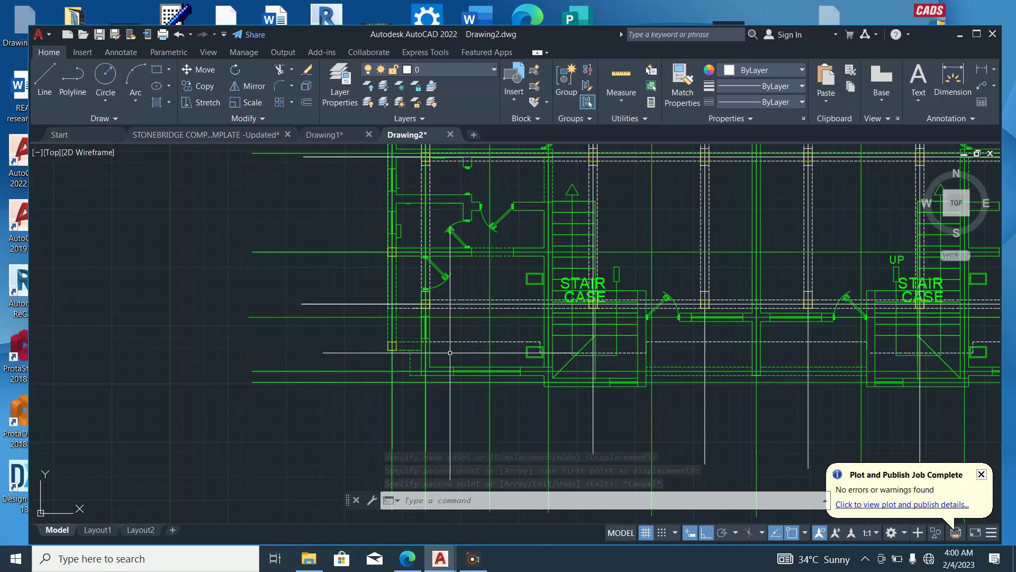
left_click(44, 79)
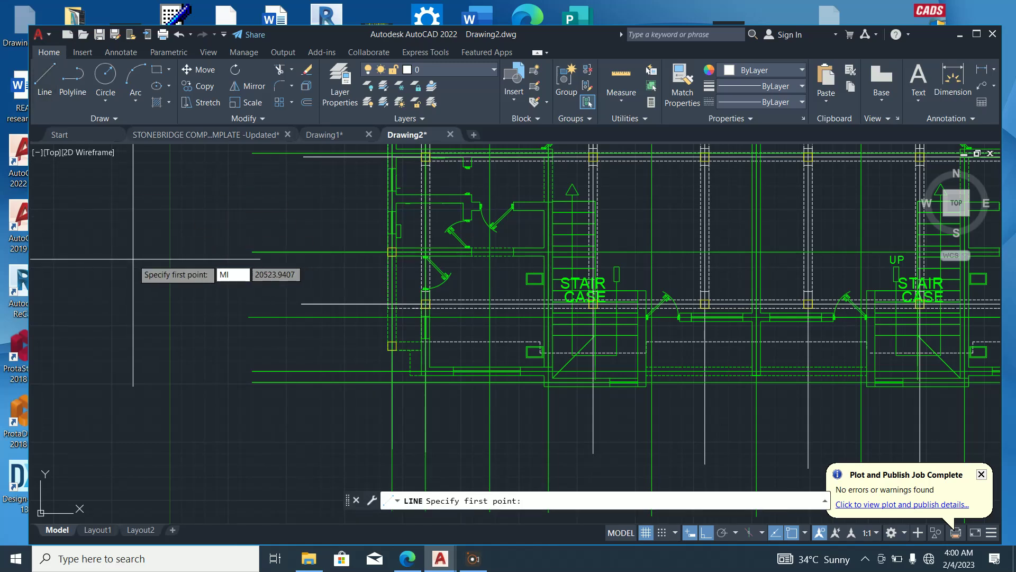
type("MID")
key("Return")
scroll(365, 338, "up", 2)
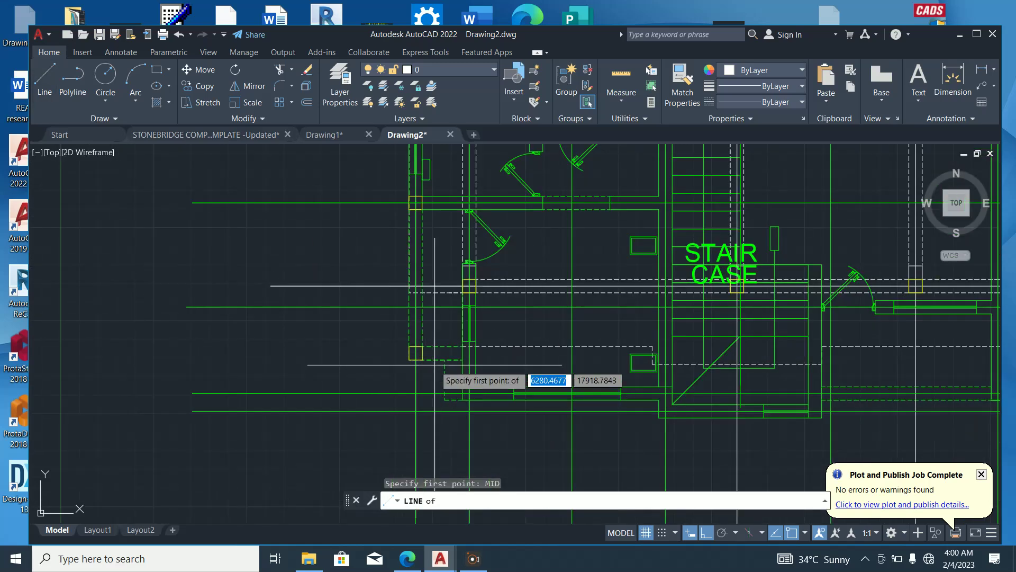
scroll(410, 355, "up", 5)
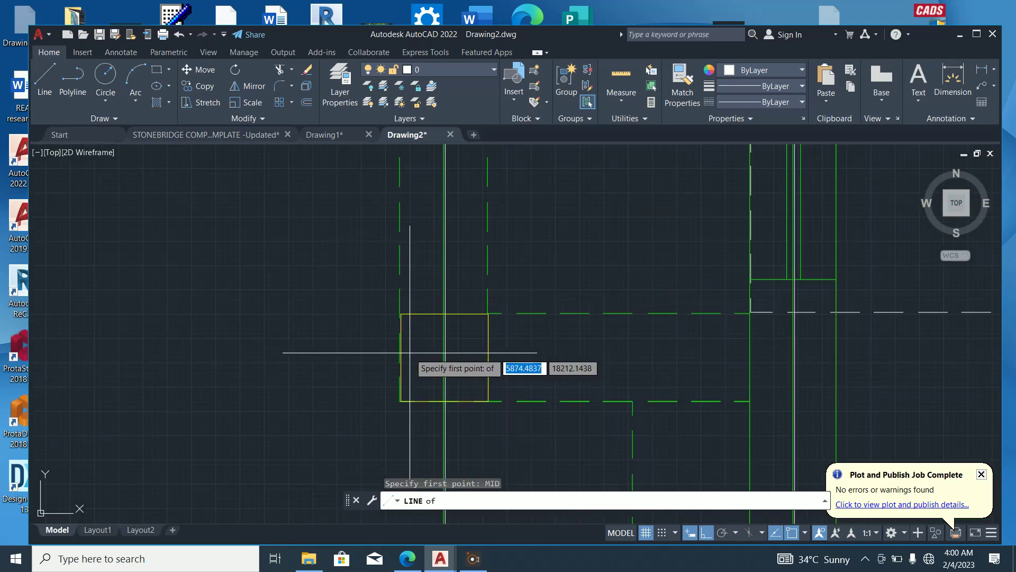
left_click(402, 355)
scroll(392, 355, "down", 5)
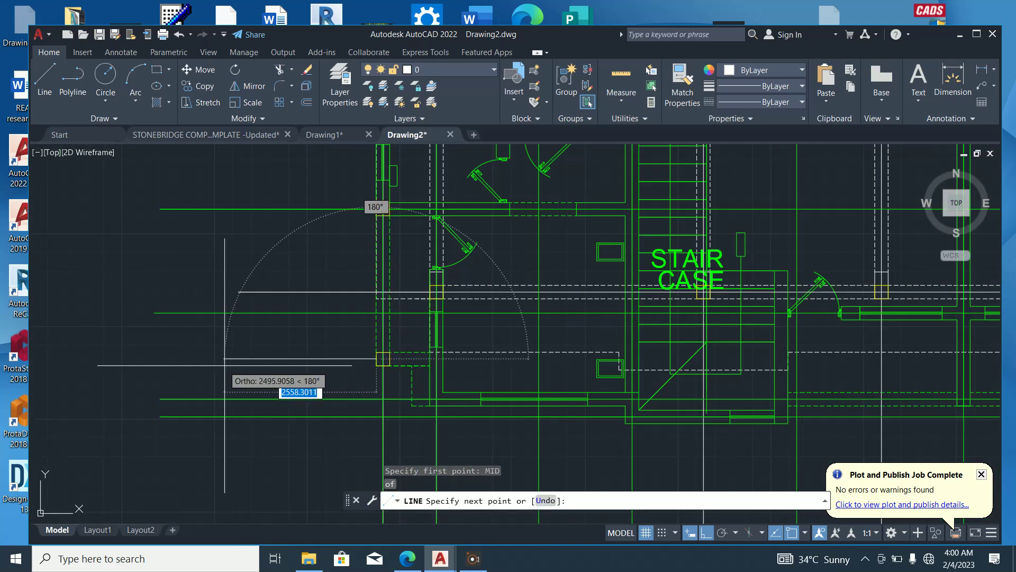
left_click(153, 363)
scroll(153, 362, "down", 4)
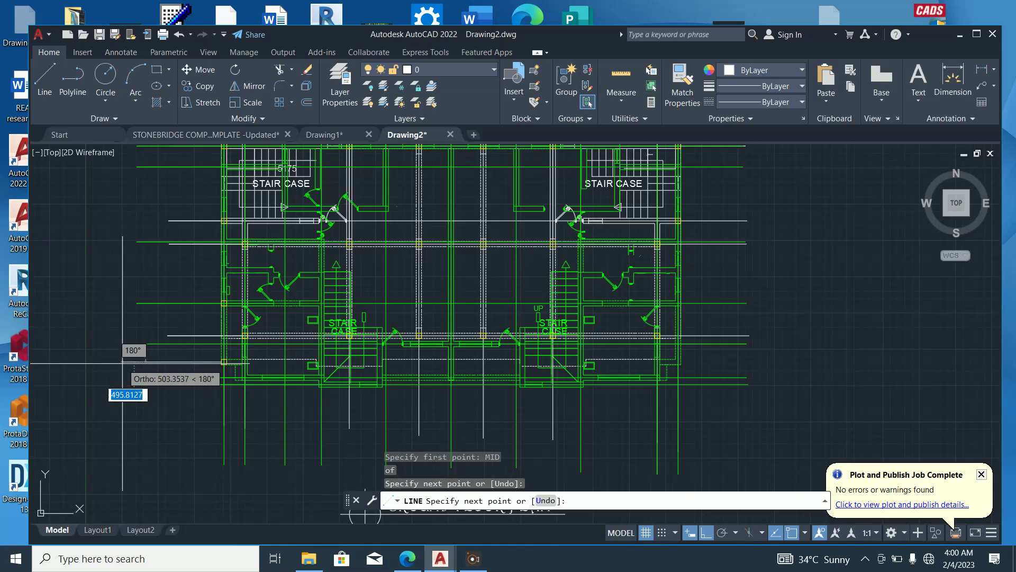
scroll(457, 347, "up", 5)
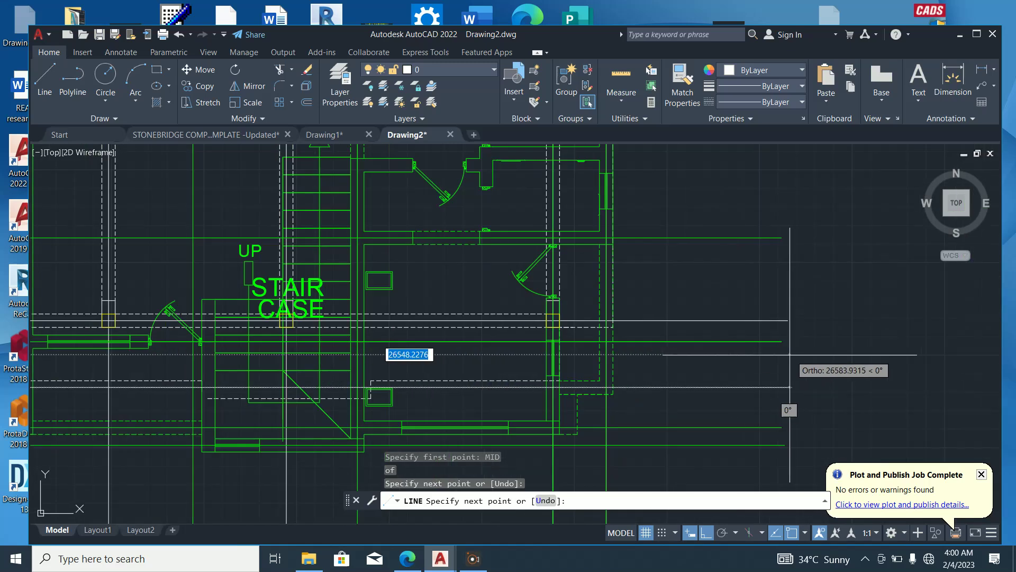
left_click(783, 355)
key("Escape")
Examine how the new horizontal grid line runs across the lower part of the plan to the right outer wall
scroll(741, 371, "down", 4)
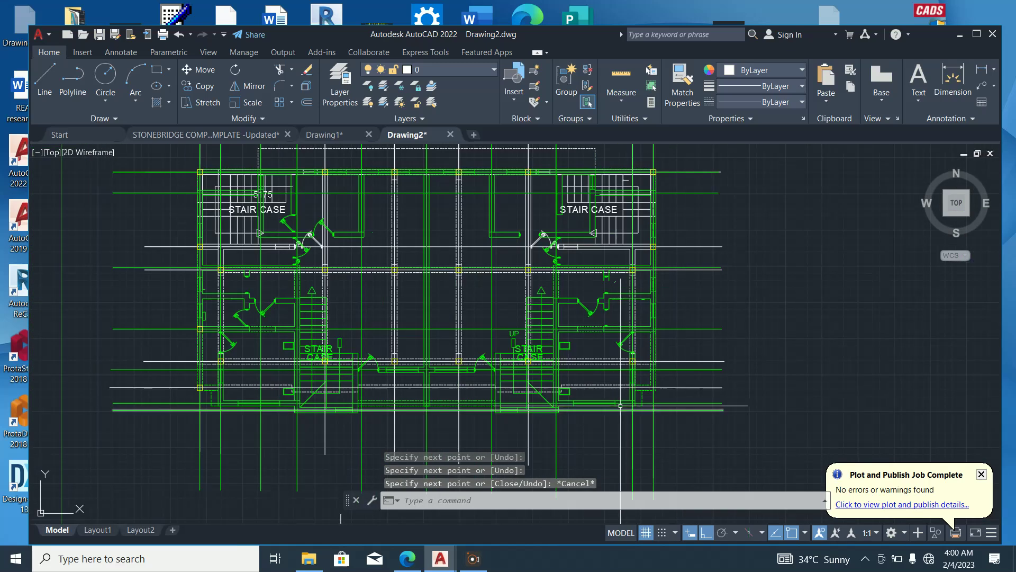
scroll(669, 380, "up", 6)
scroll(669, 381, "down", 4)
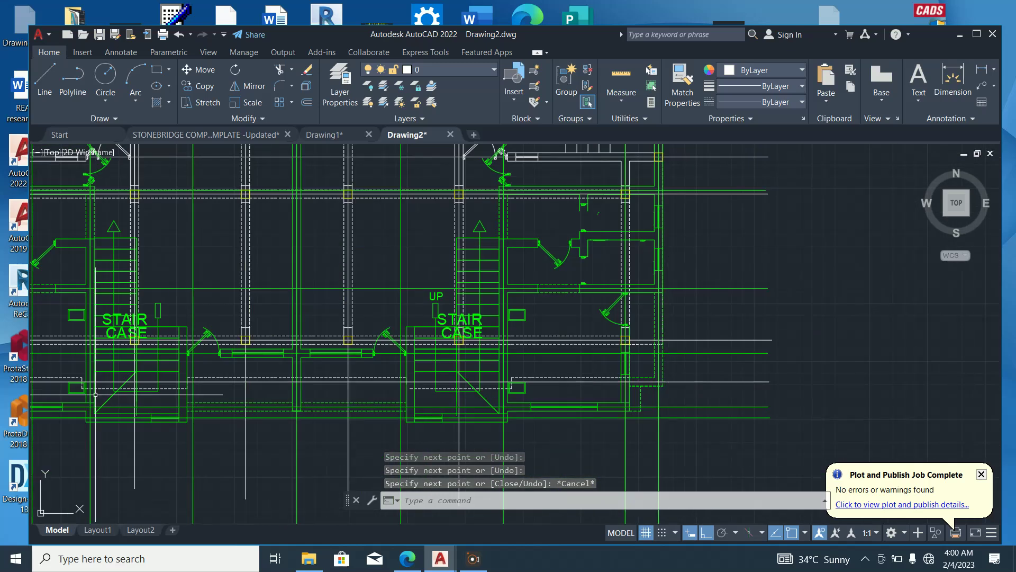
scroll(220, 395, "down", 4)
scroll(402, 333, "up", 4)
scroll(432, 318, "down", 2)
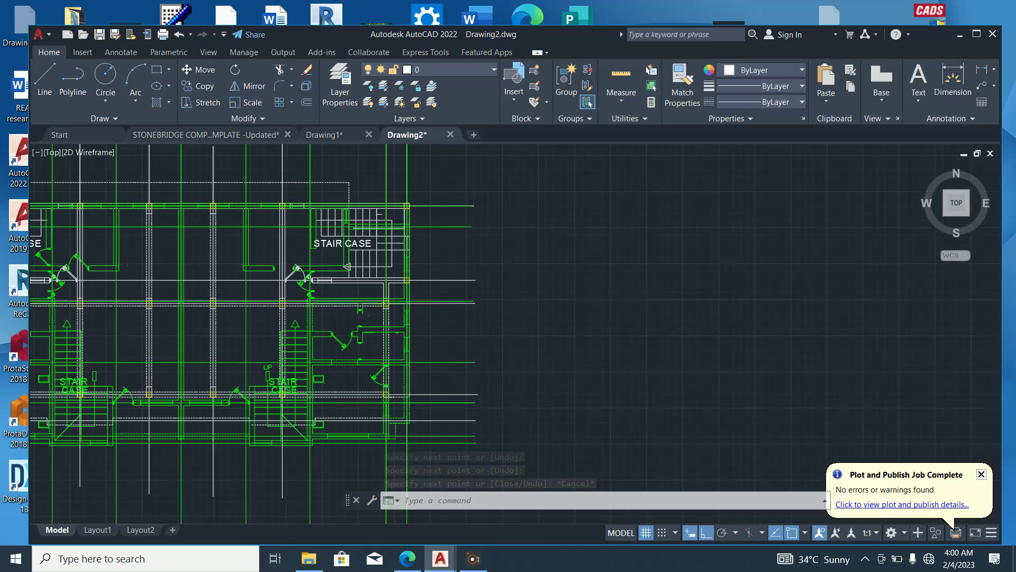
scroll(431, 317, "down", 3)
Copy the lower-left corner column horizontally to the right outer wall's lower corner, using its lower-left corner as base point
scroll(120, 377, "up", 6)
scroll(263, 444, "up", 2)
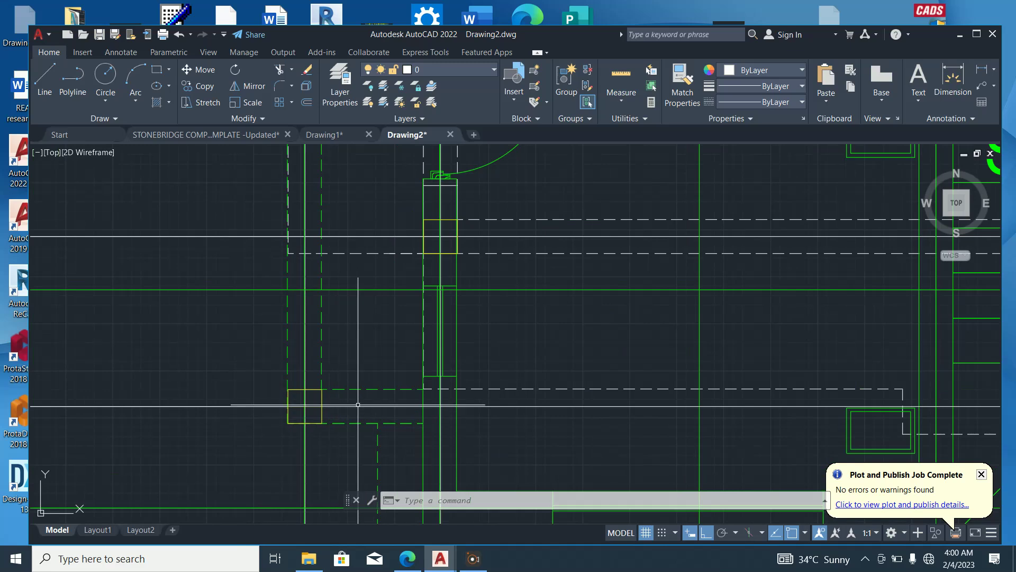
scroll(323, 404, "up", 3)
left_click(330, 394)
left_click(309, 379)
right_click(399, 373)
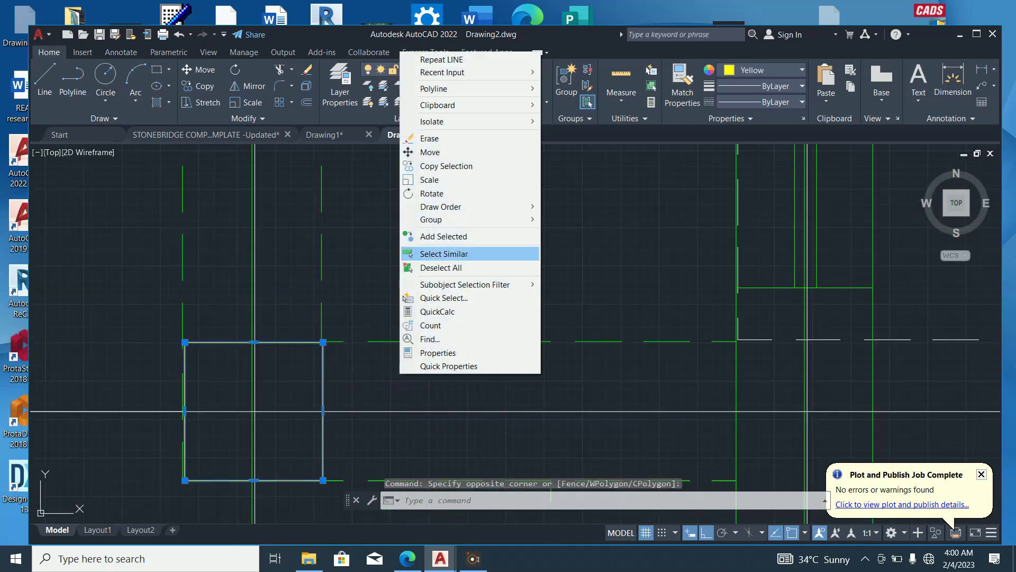
left_click(423, 166)
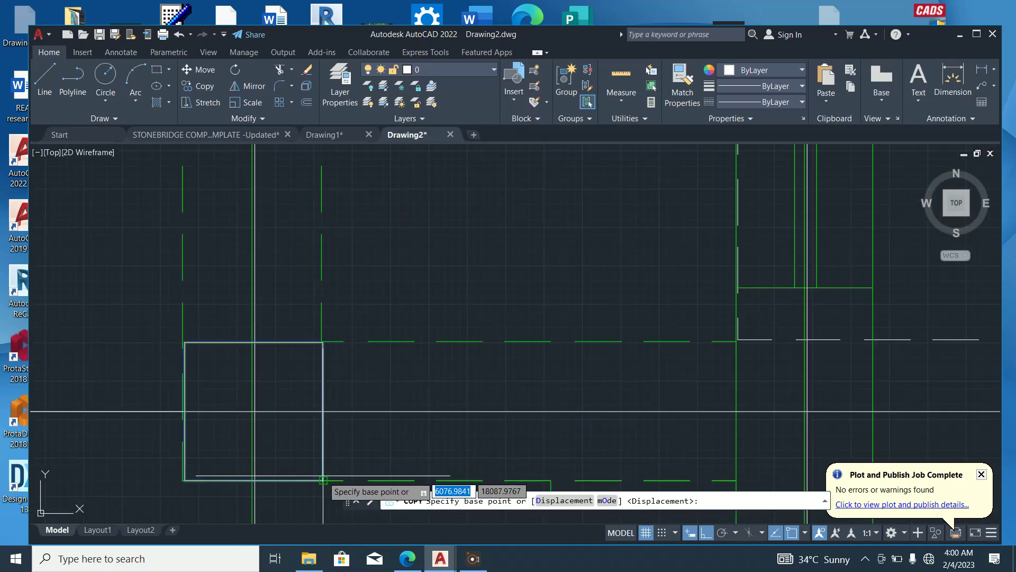
left_click(184, 481)
scroll(180, 479, "down", 5)
scroll(139, 458, "down", 2)
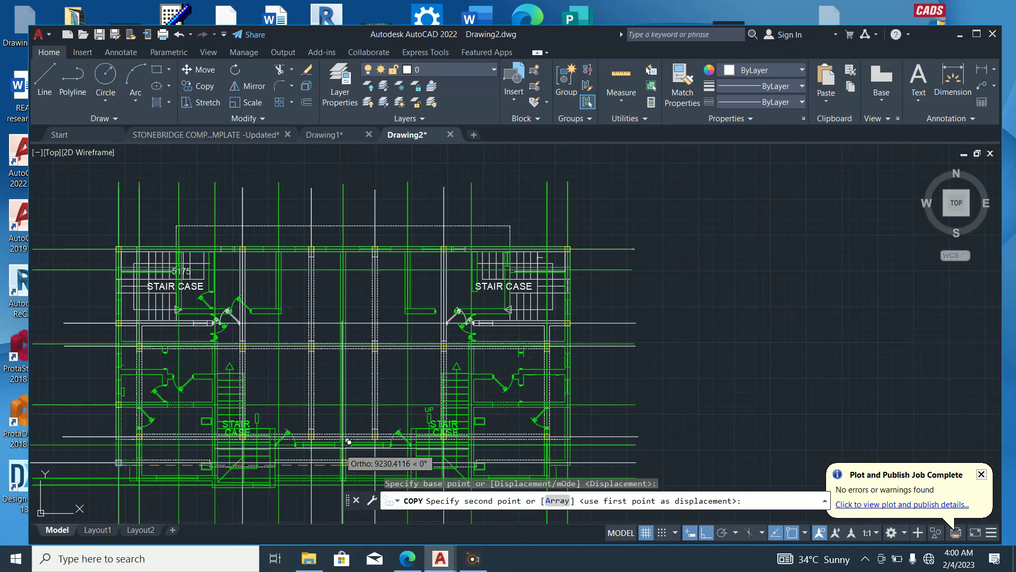
scroll(638, 425, "up", 7)
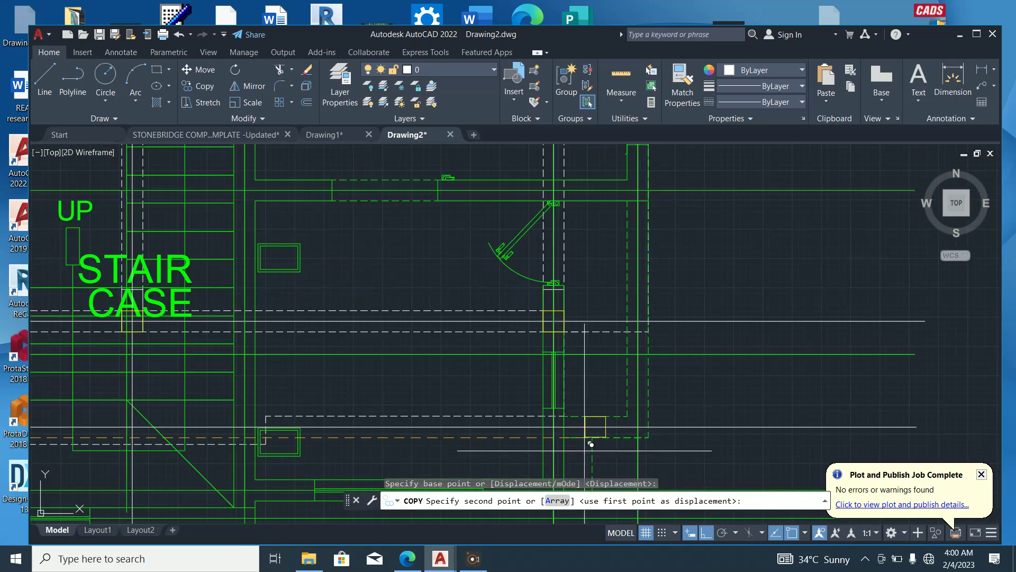
left_click(678, 425)
key("Escape")
Move the copied column left so its lower-right corner meets the dashed green corner of the right outer wall
scroll(688, 426, "up", 5)
left_click(770, 446)
left_click(750, 421)
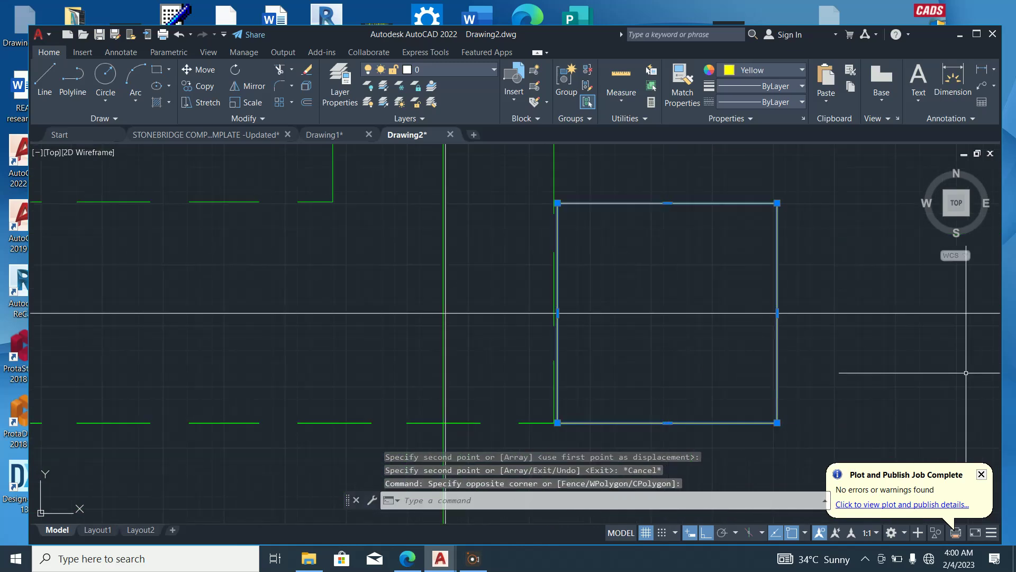
right_click(879, 373)
left_click(905, 151)
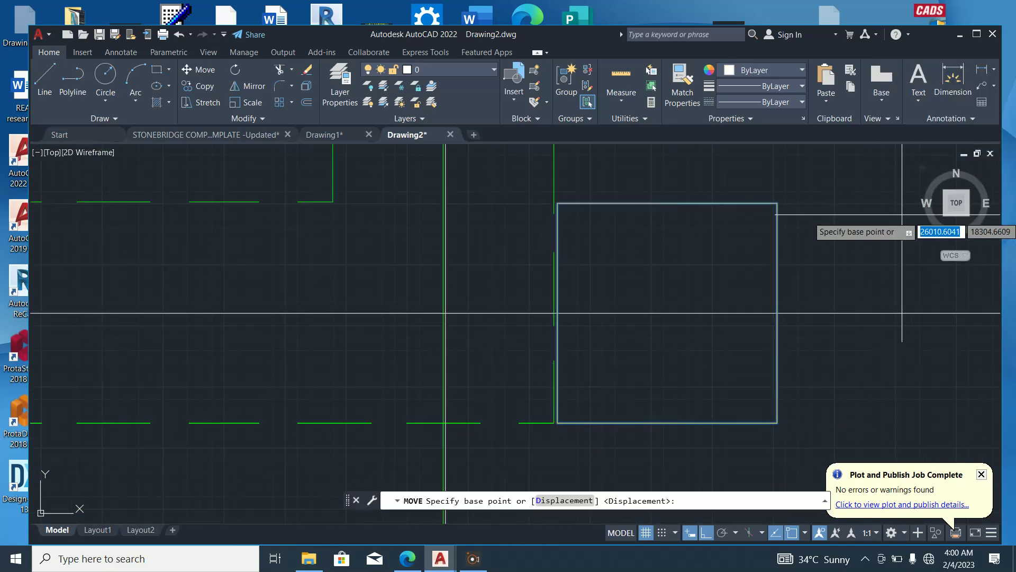
left_click(787, 415)
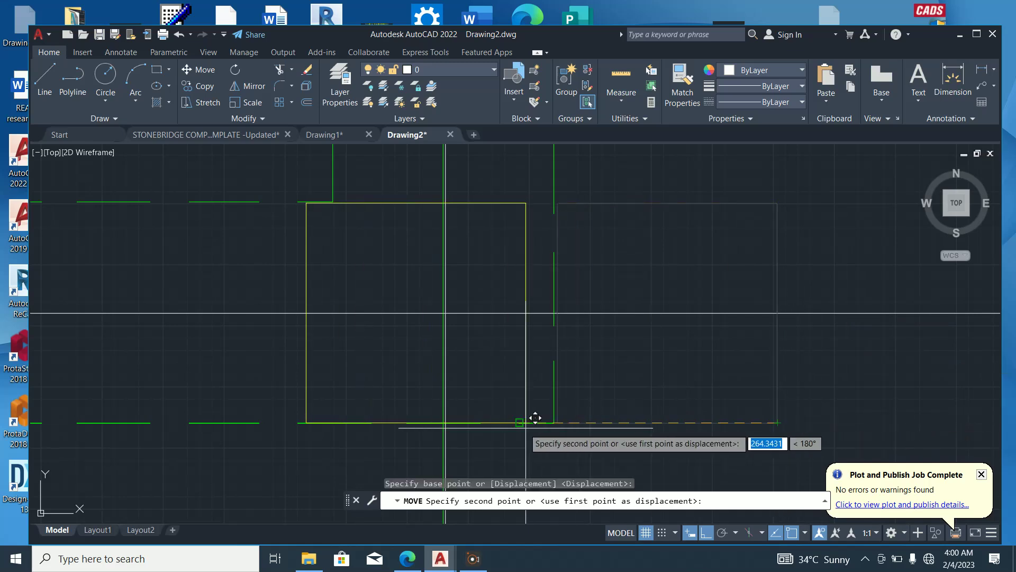
scroll(564, 413, "down", 8)
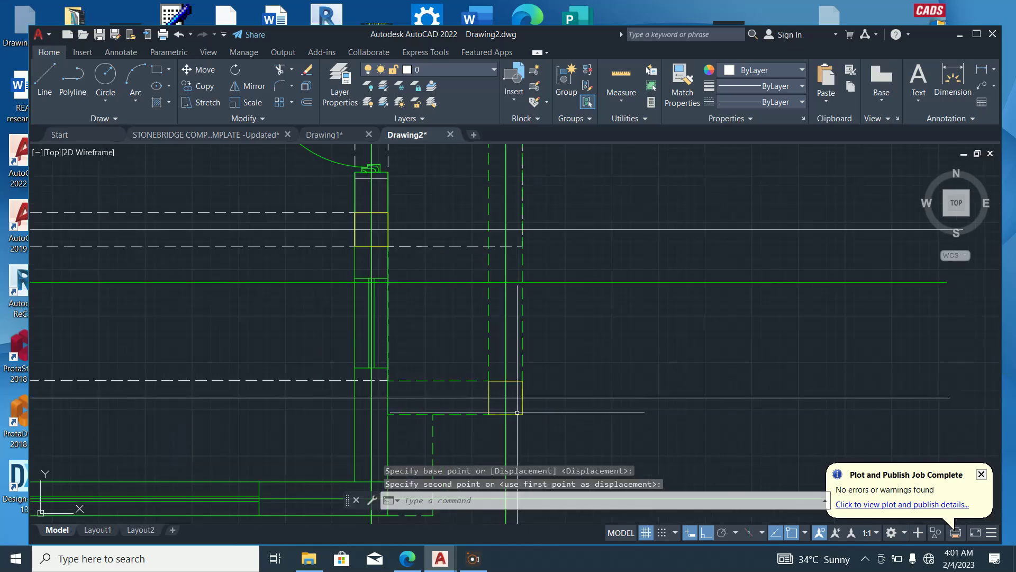
key("Escape")
scroll(216, 366, "up", 4)
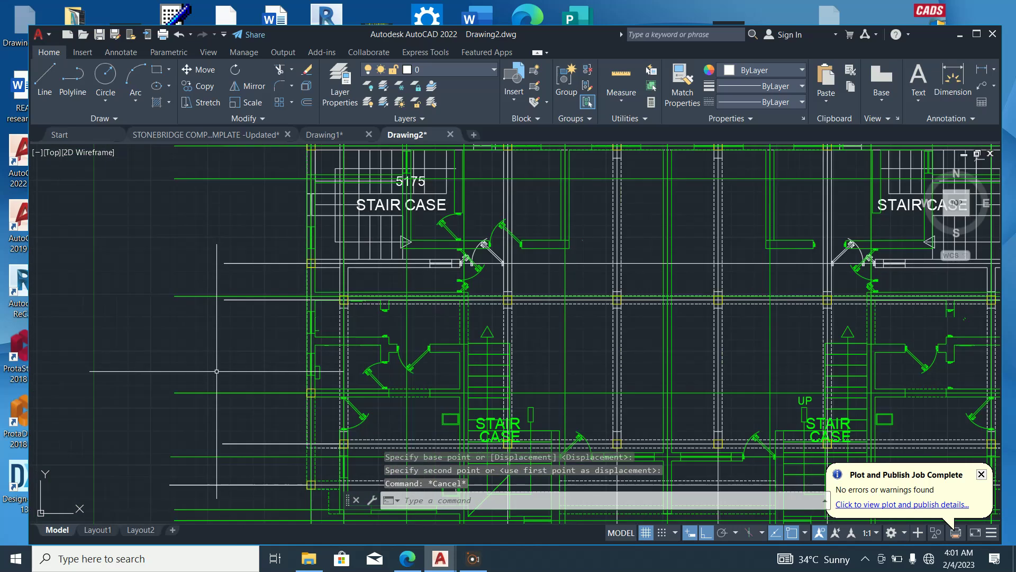
left_click(257, 424)
left_click(191, 366)
scroll(128, 348, "down", 6)
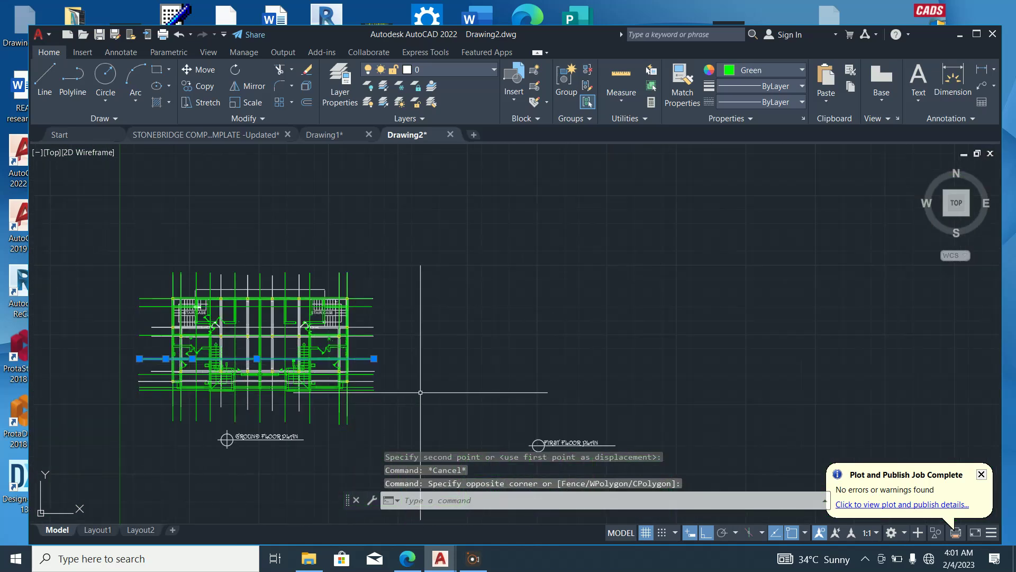
scroll(357, 370, "up", 4)
scroll(492, 357, "down", 2)
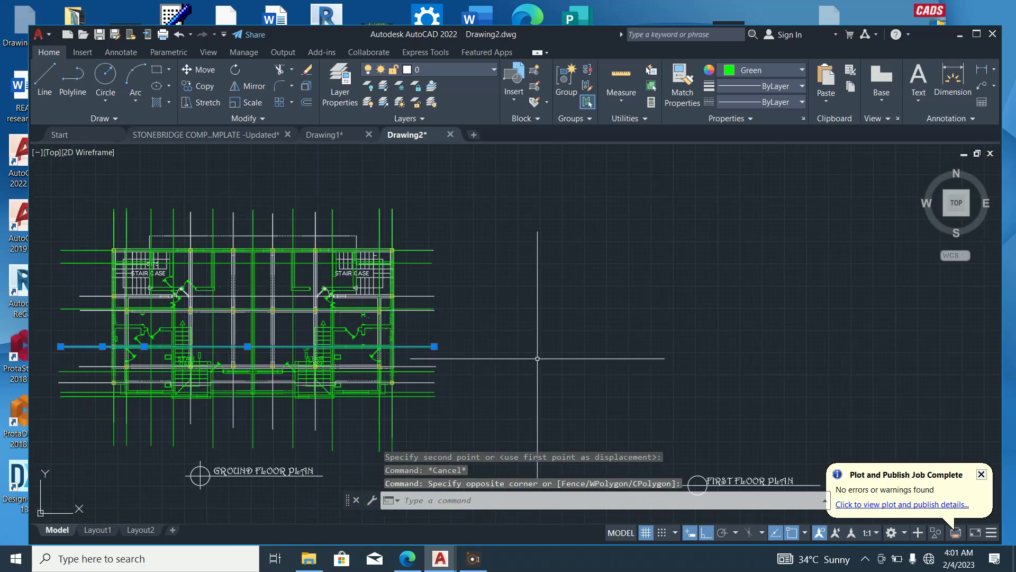
scroll(396, 354, "up", 4)
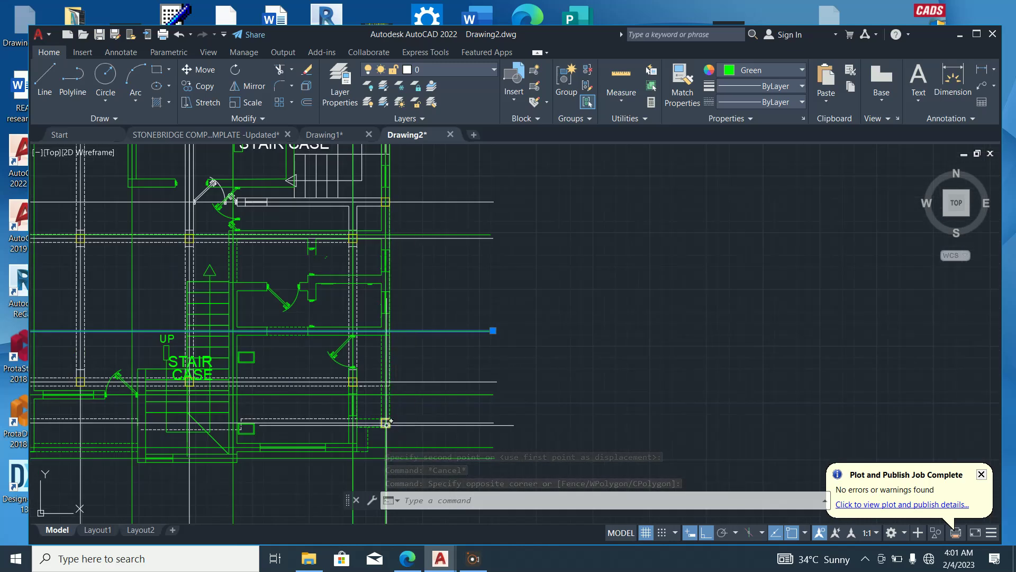
key("Escape")
Copy the lower-right corner column straight up to the green wall junction on the right outer wall, using its lower-right corner as base point
scroll(386, 422, "up", 6)
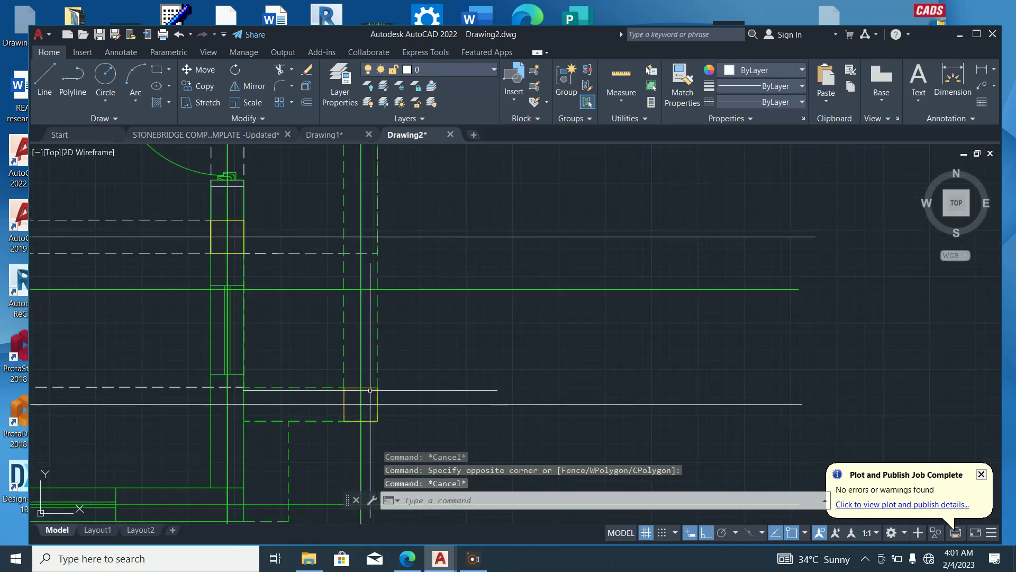
left_click(377, 403)
right_click(462, 378)
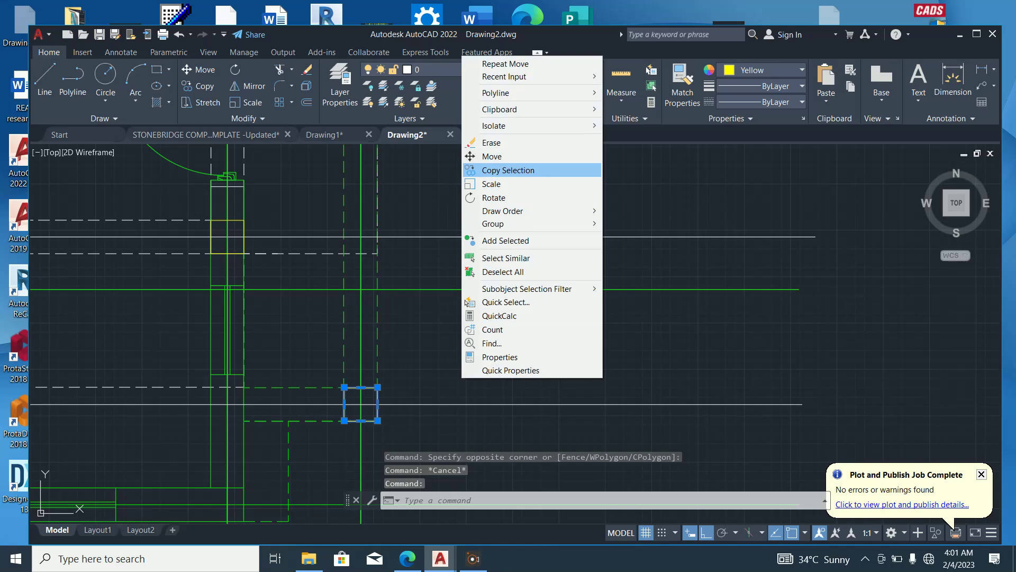
left_click(517, 170)
scroll(500, 318, "down", 6)
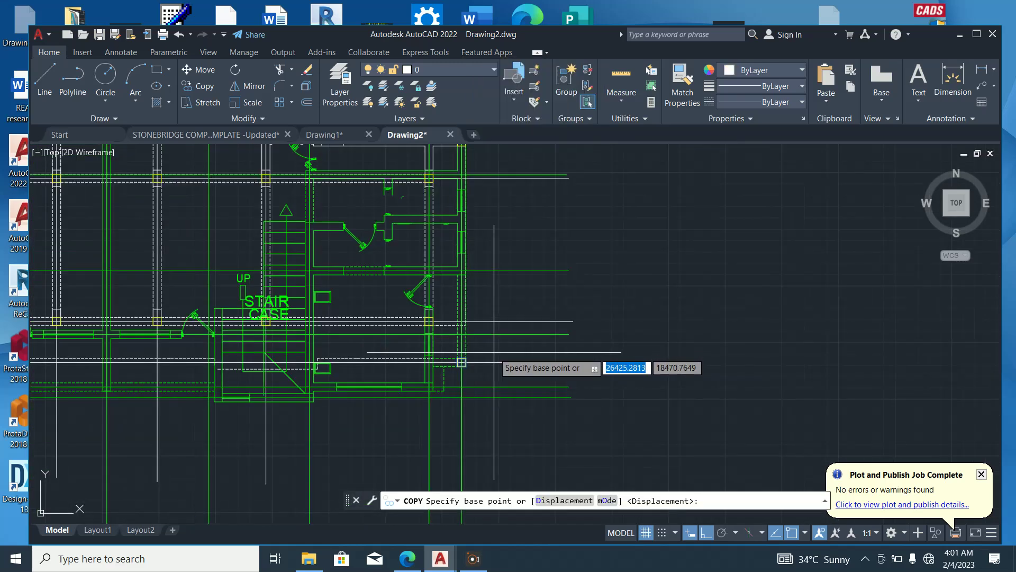
scroll(477, 296, "up", 6)
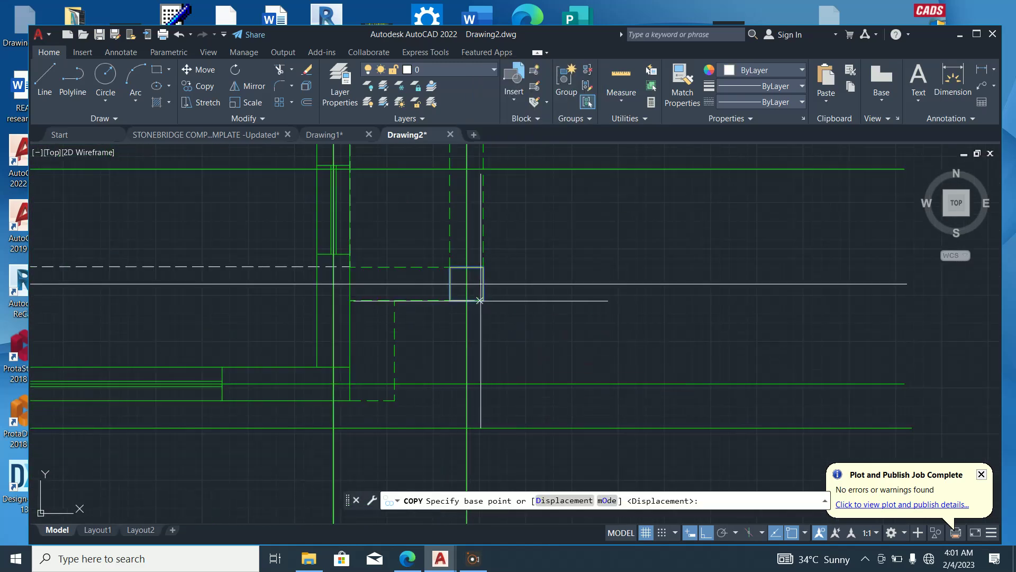
left_click(478, 300)
scroll(478, 380, "down", 6)
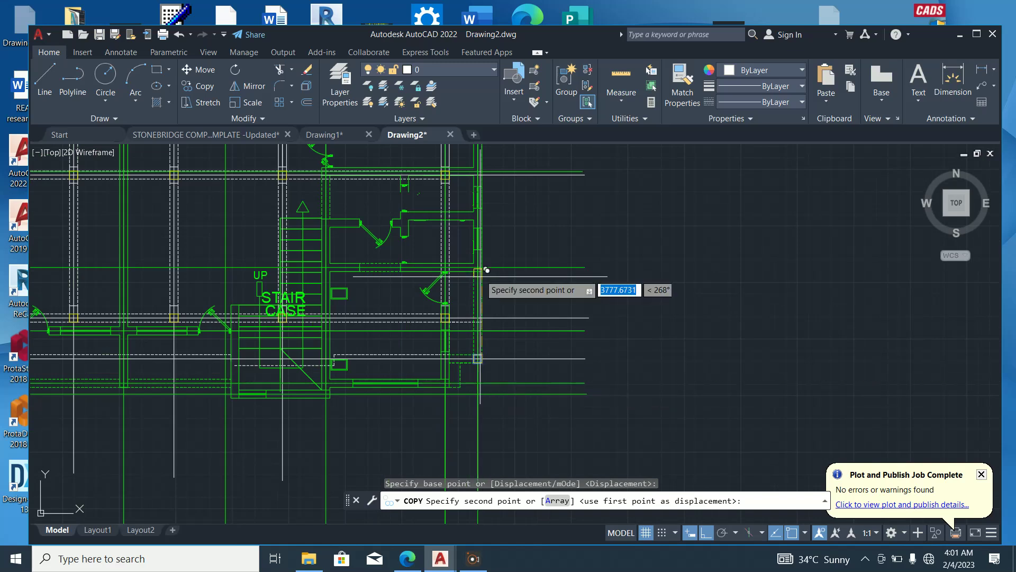
scroll(485, 377, "up", 6)
left_click(490, 302)
scroll(490, 303, "down", 6)
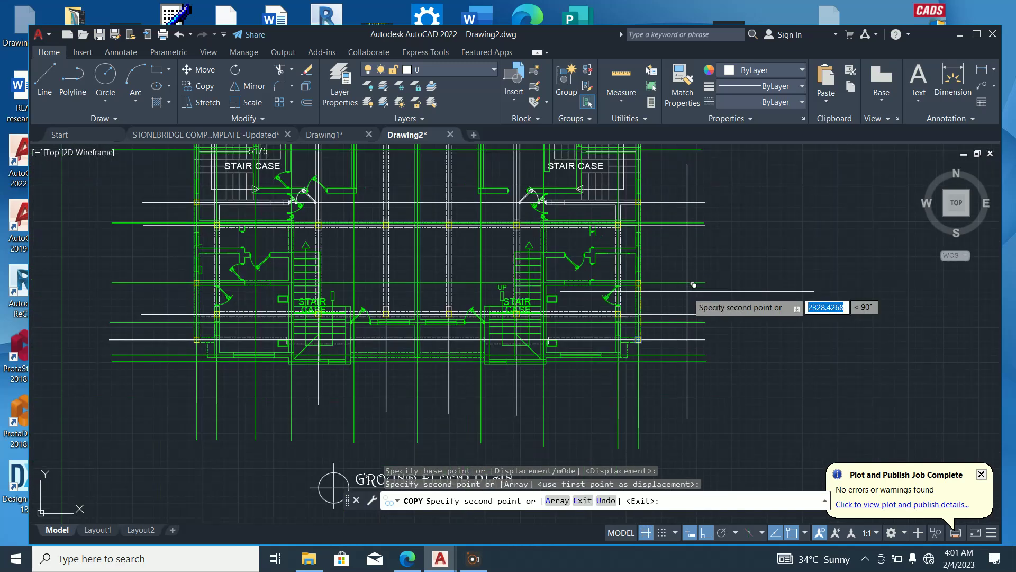
Select all columns similar to the one on the left outer wall and change their colour from Yellow to Red
key("Escape")
scroll(177, 283, "up", 8)
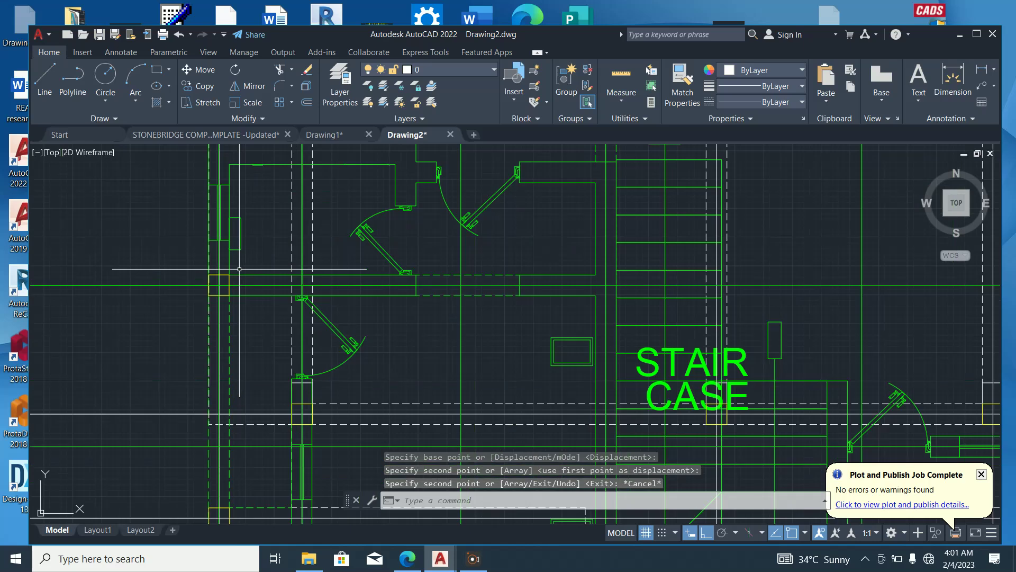
left_click(215, 277)
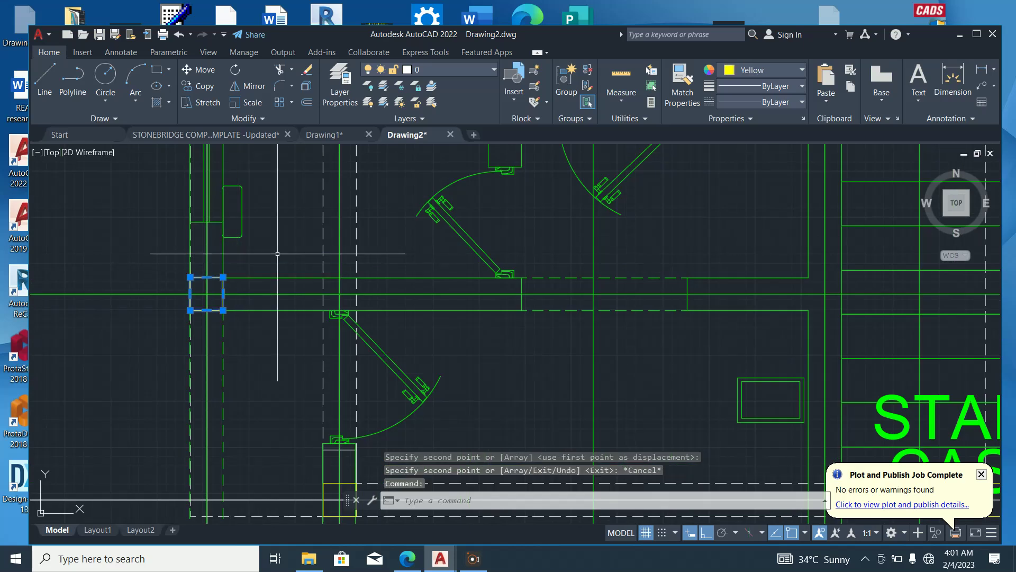
right_click(283, 317)
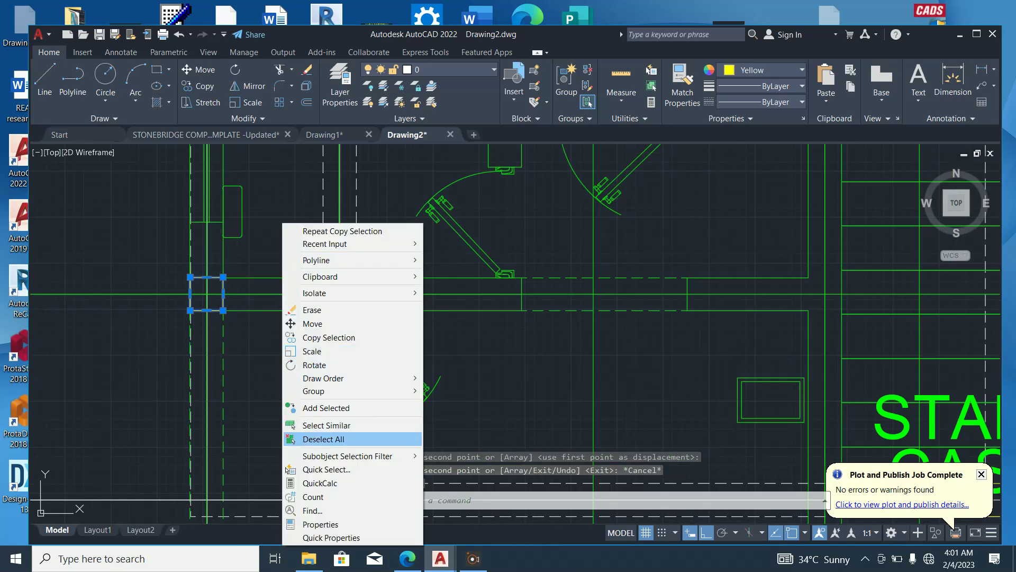
left_click(326, 425)
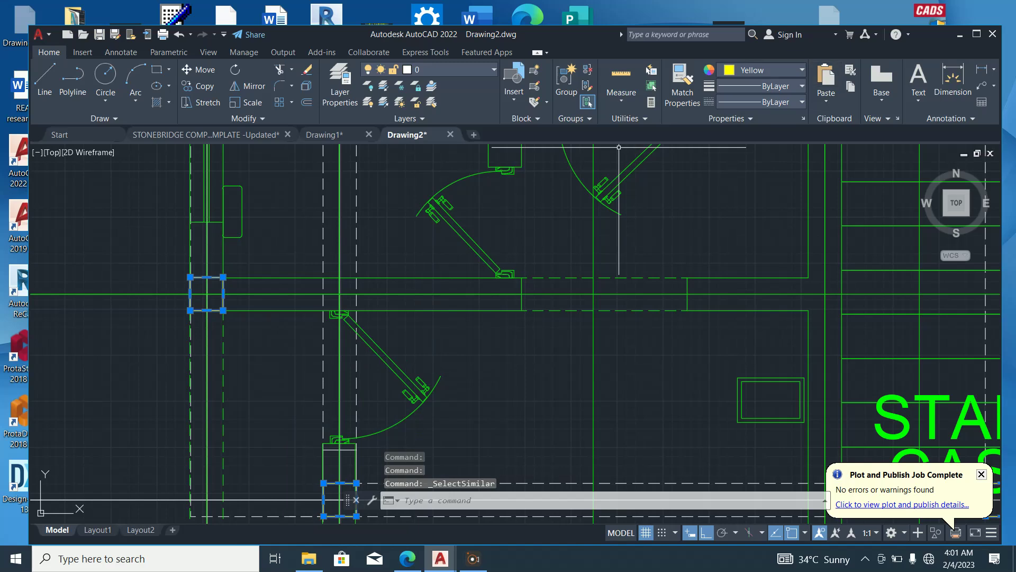
left_click(762, 70)
scroll(688, 227, "down", 3)
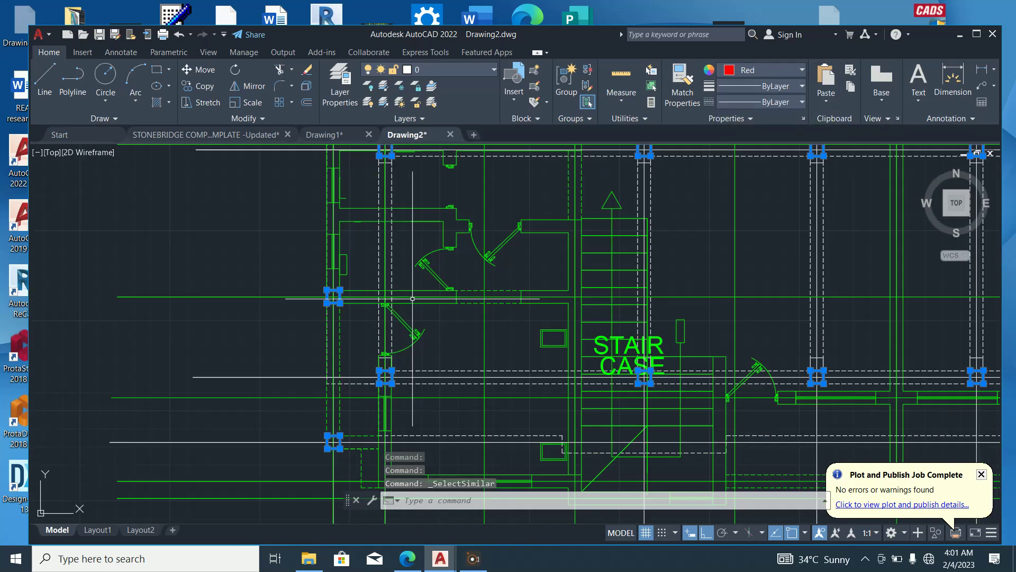
key("Escape")
scroll(442, 297, "down", 2)
scroll(379, 318, "down", 2)
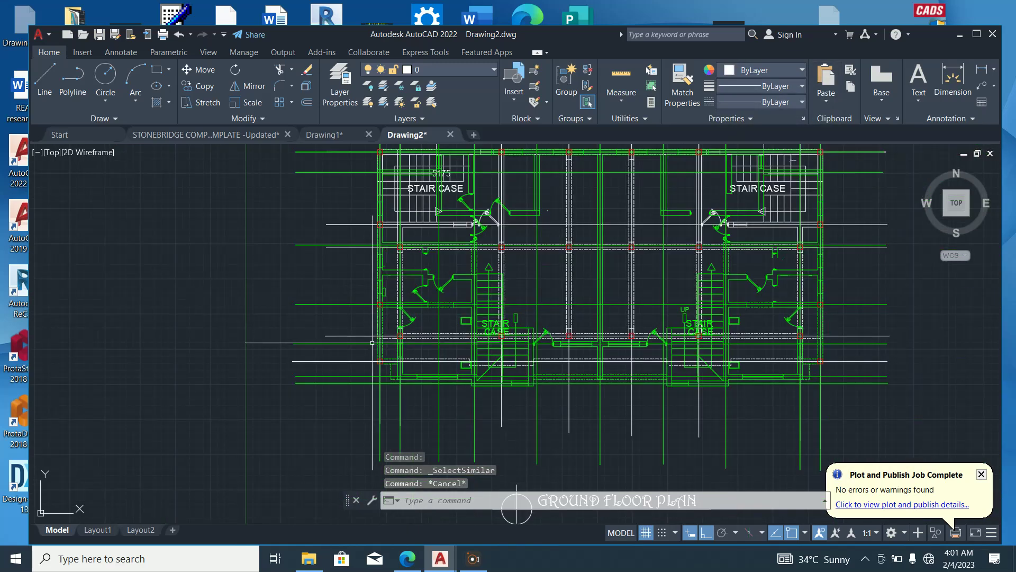
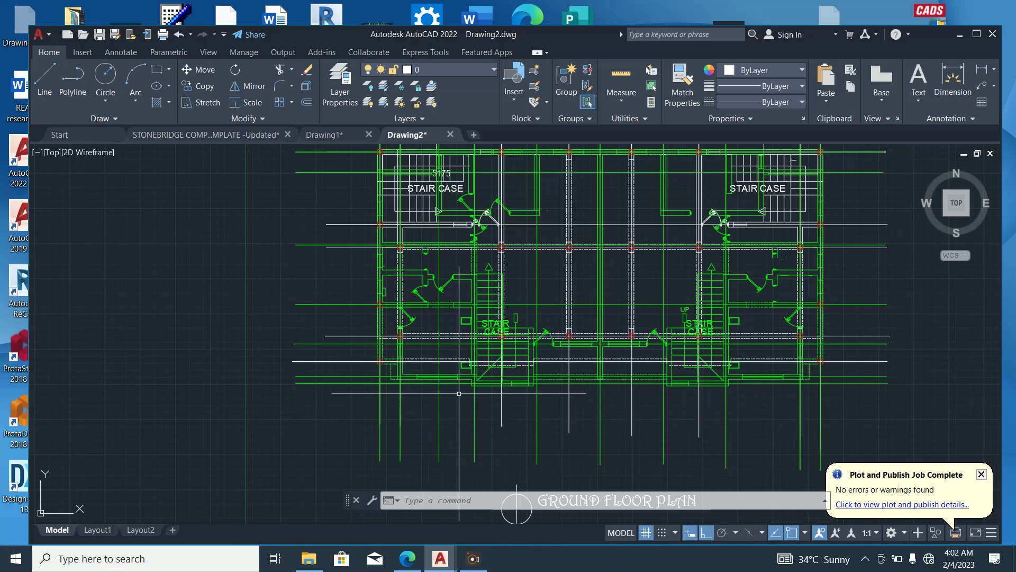
Examine the green first floor walls along the plan's lower edge for corners and wall ends that need columns
scroll(427, 381, "up", 6)
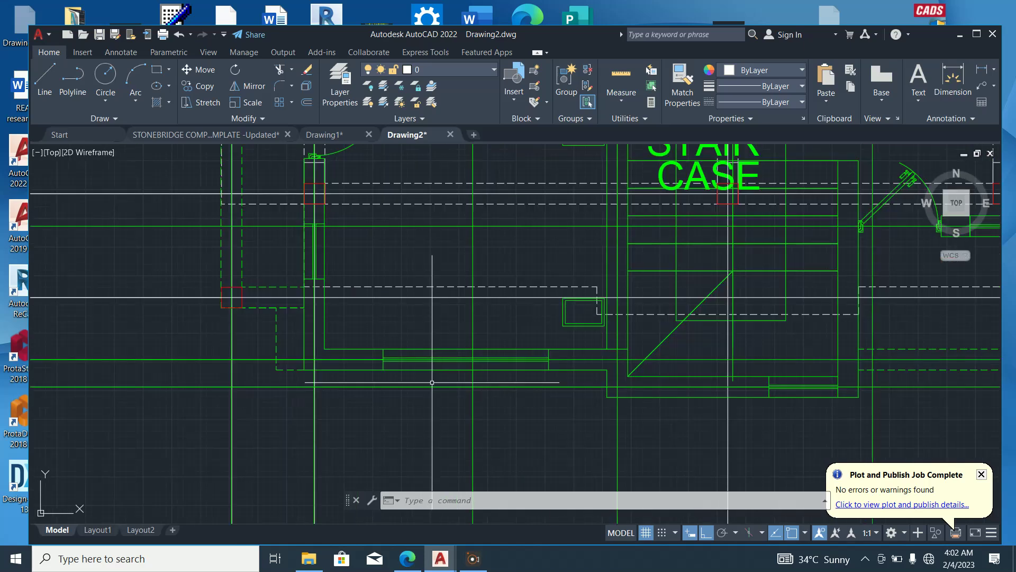
scroll(396, 381, "down", 2)
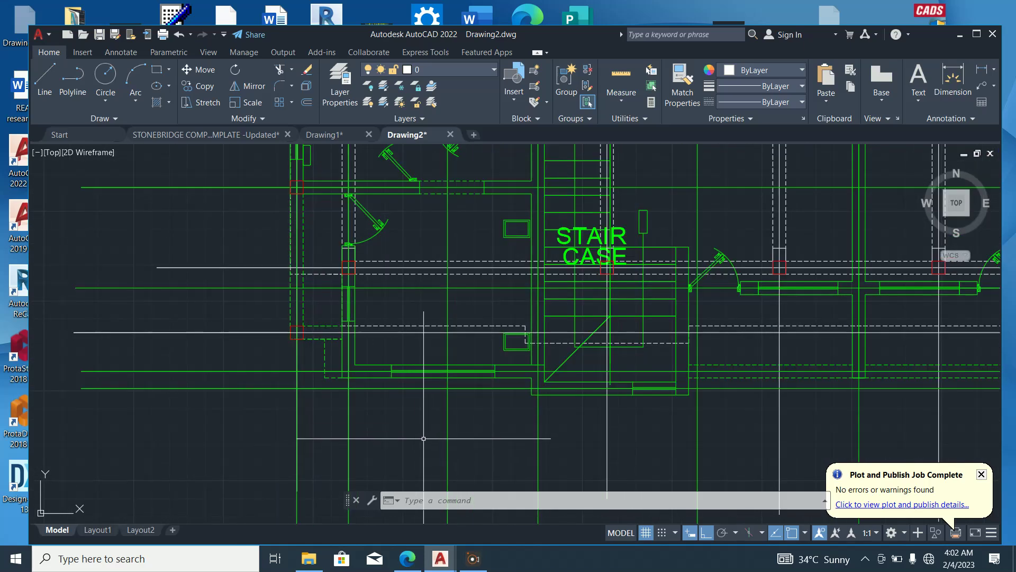
scroll(378, 458, "down", 2)
scroll(495, 456, "up", 2)
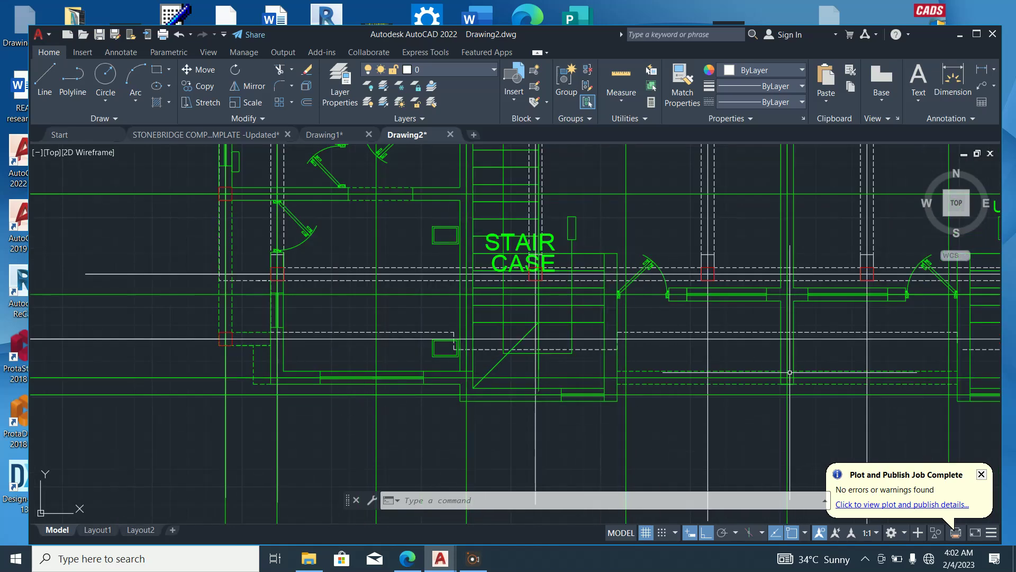
scroll(876, 408, "down", 2)
middle_click_drag(938, 427, 580, 379)
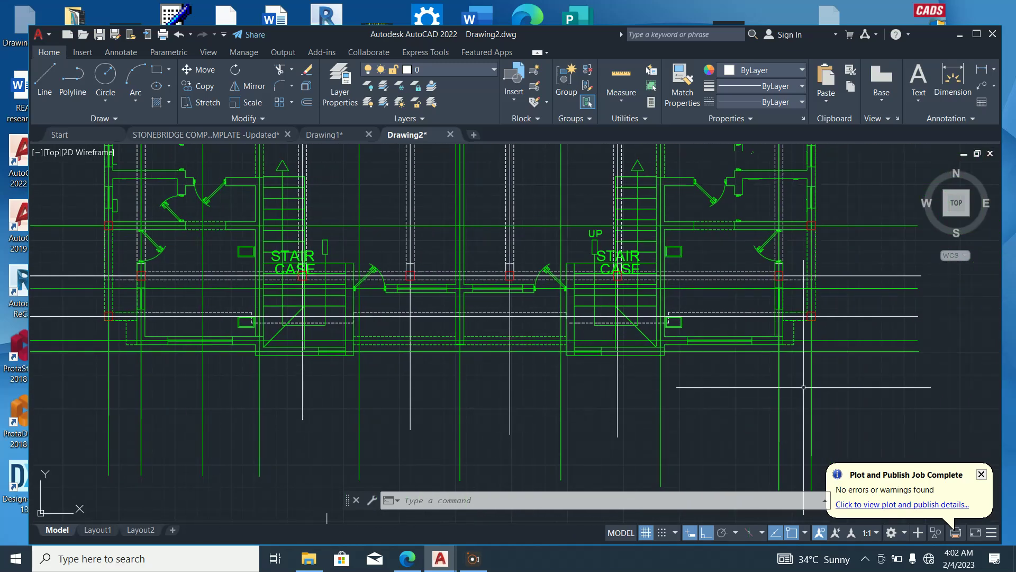
scroll(776, 374, "down", 3)
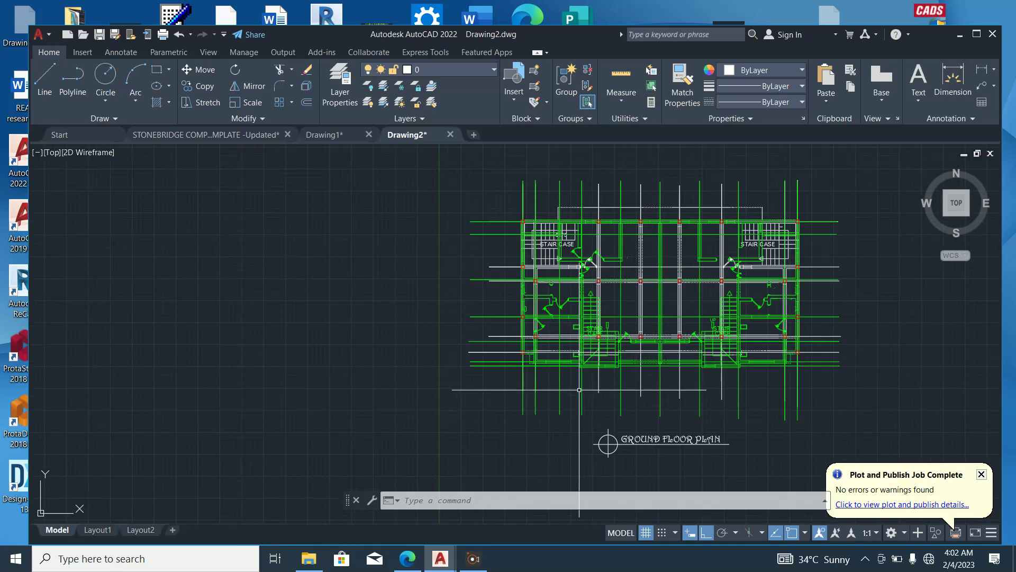
Copy the lower-left corner column to the nearby green wall's lower-left outer corner, using its lower-left corner as base point
scroll(554, 373, "up", 5)
scroll(424, 290, "up", 2)
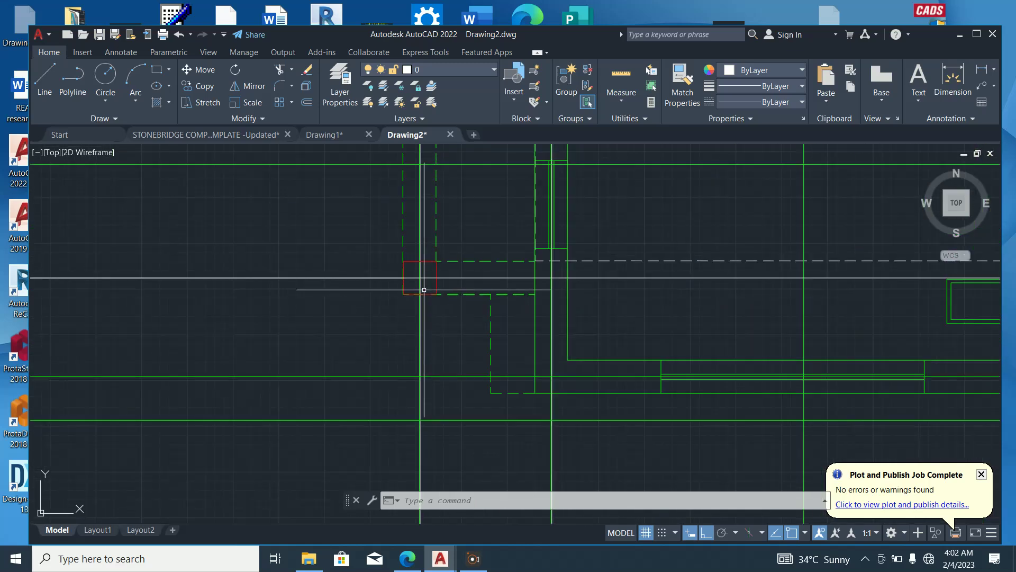
left_click(436, 283)
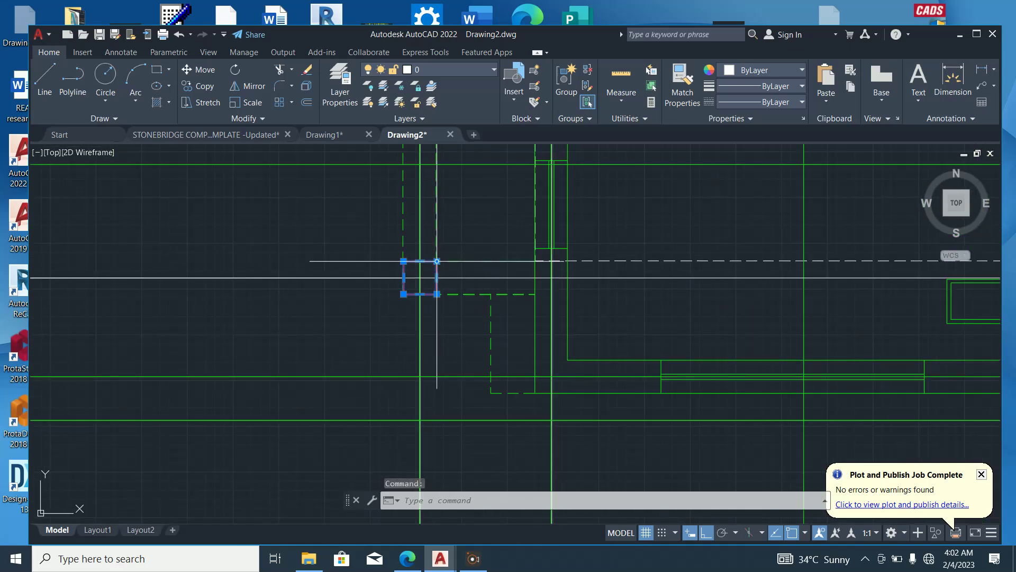
right_click(465, 219)
left_click(493, 331)
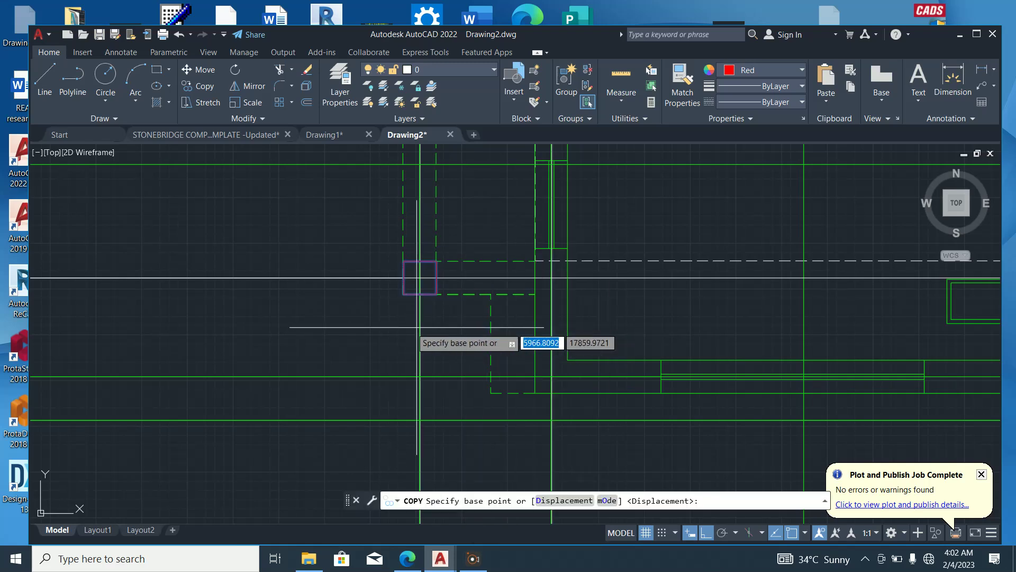
left_click(403, 294)
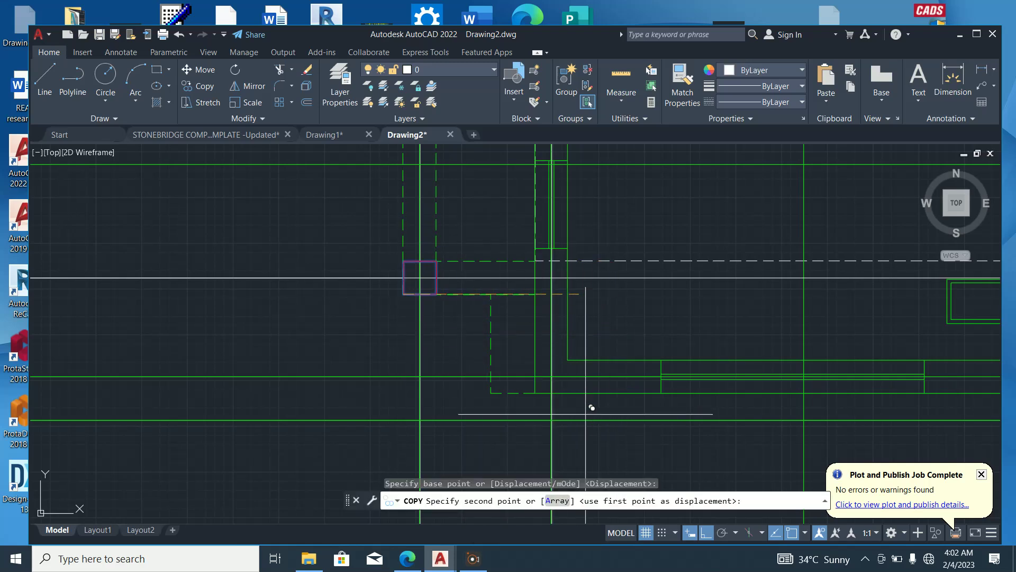
left_click(541, 381)
scroll(386, 386, "down", 4)
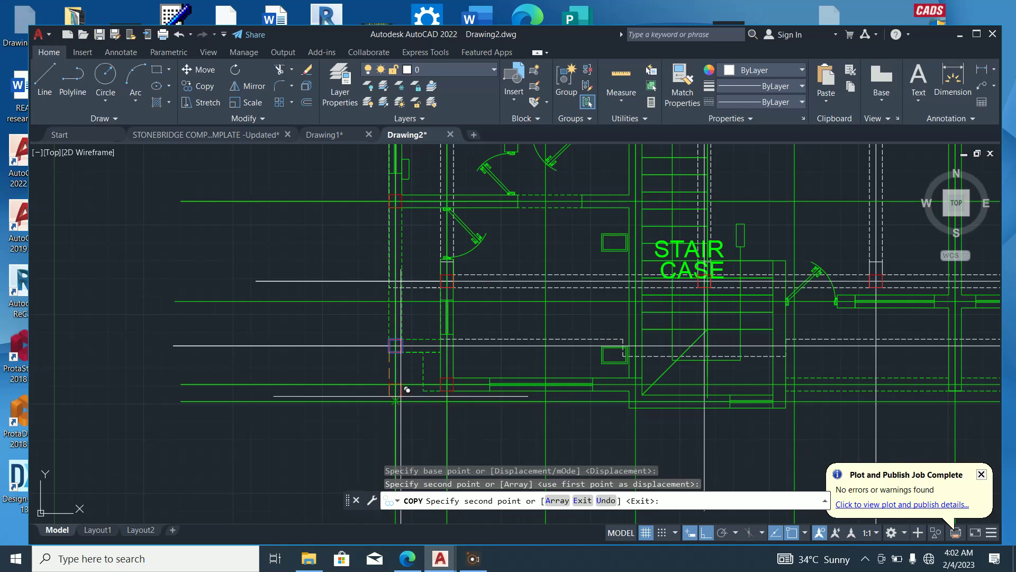
Place further column copies at the left staircase's two lower outer corners, plus a spare touching the last copy's upper-right corner
scroll(630, 404, "up", 3)
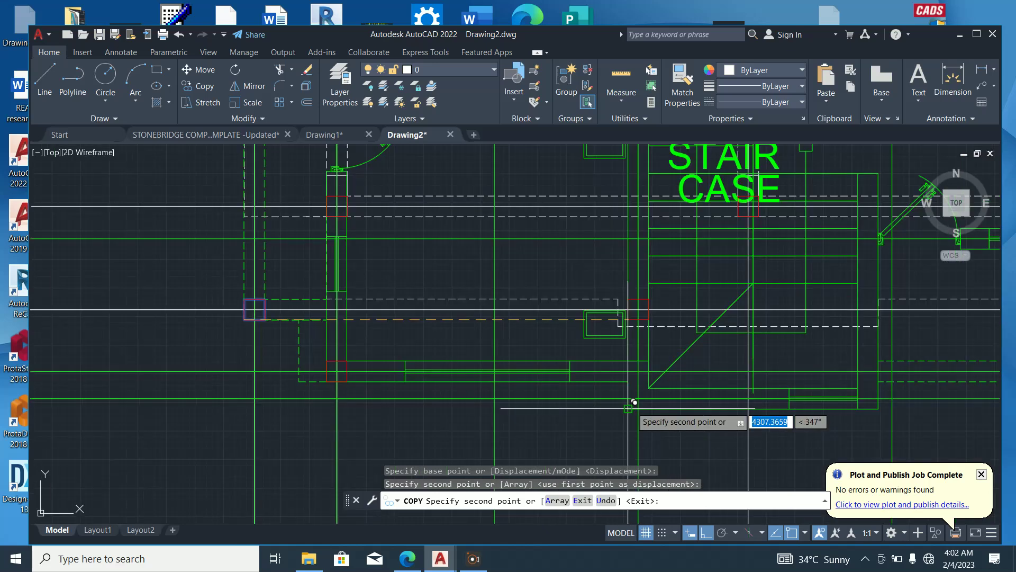
left_click(616, 405)
scroll(611, 408, "down", 3)
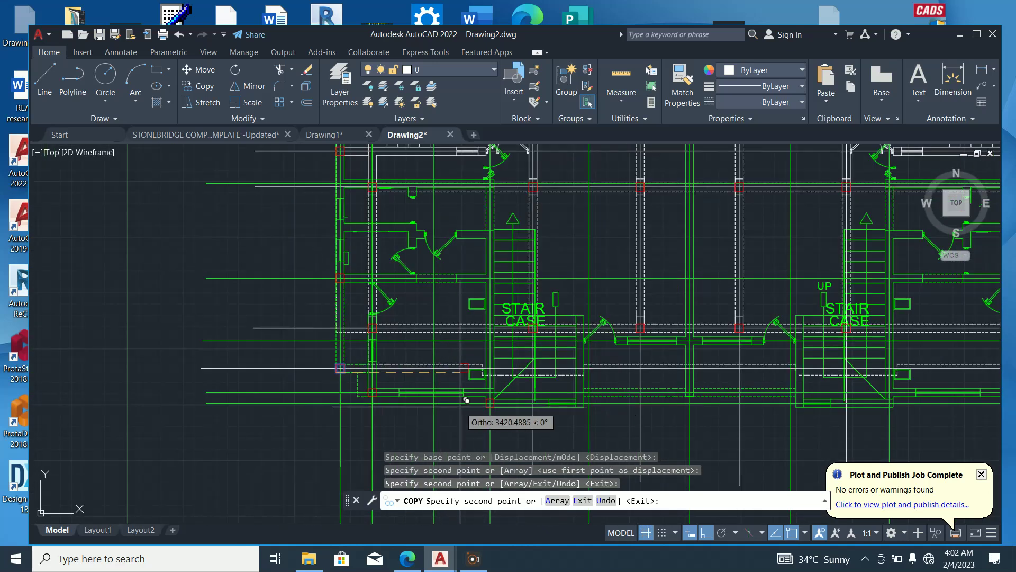
scroll(587, 405, "up", 5)
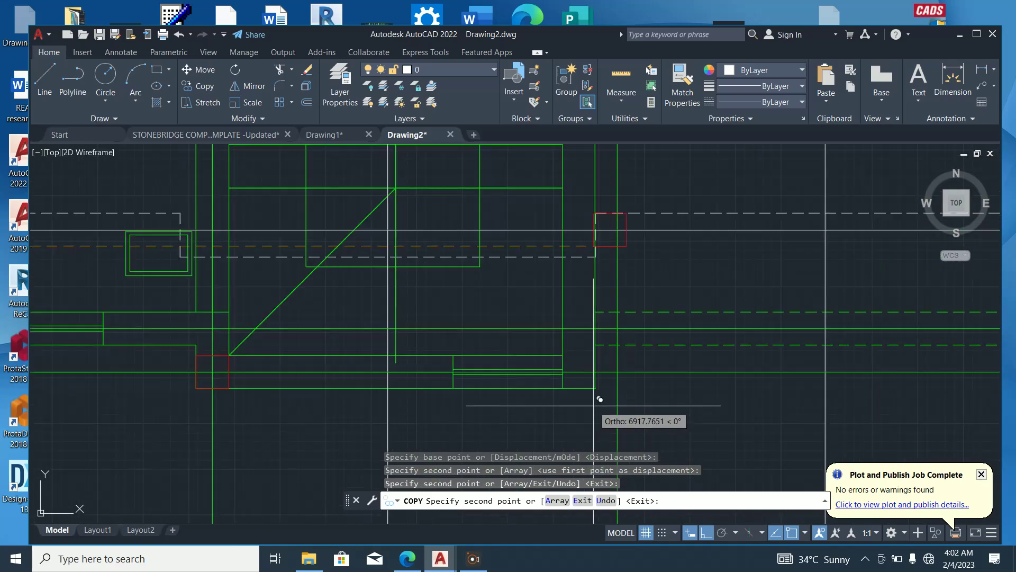
left_click(604, 384)
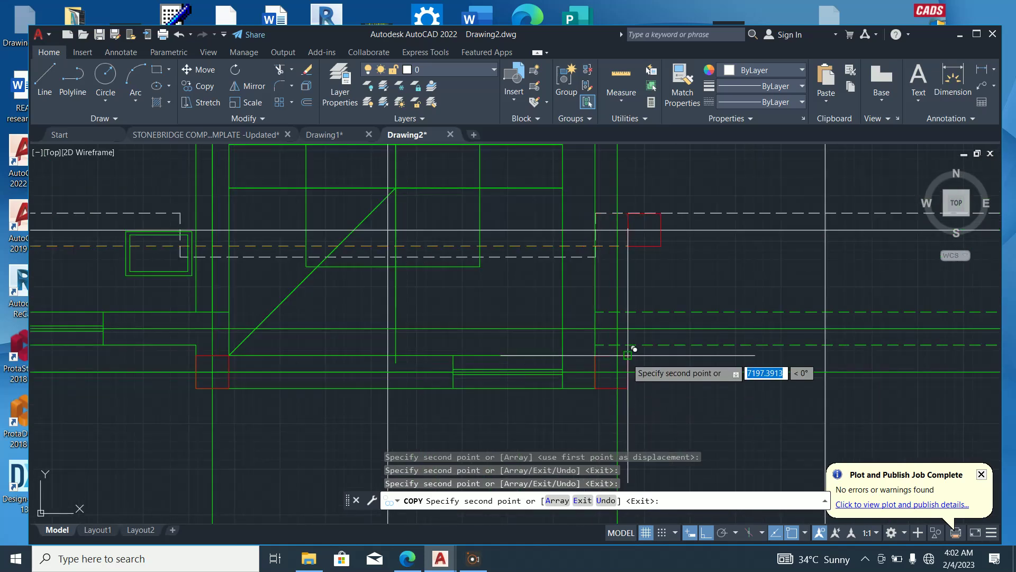
scroll(632, 357, "up", 4)
left_click(621, 357)
key("Escape")
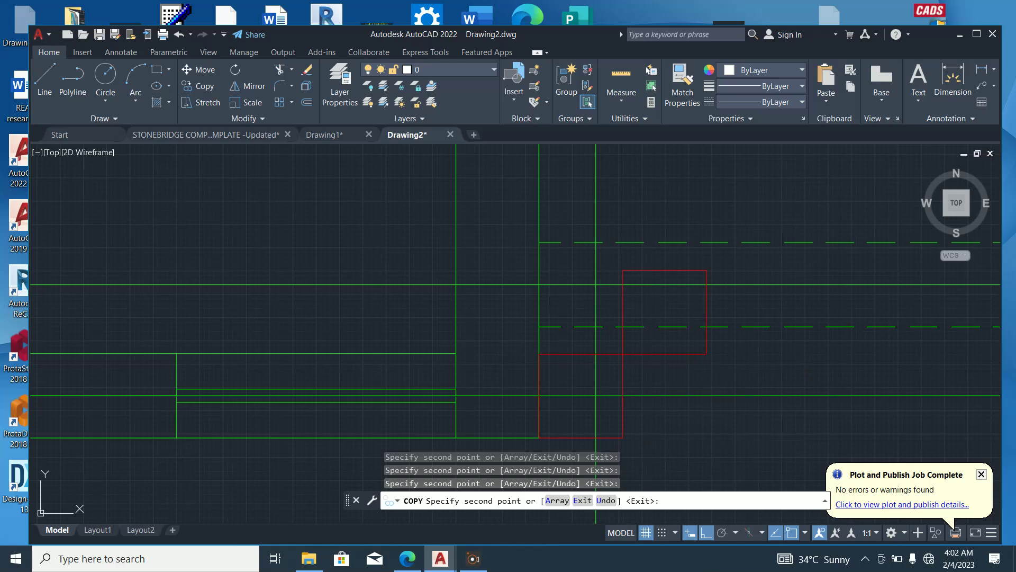
Move the column beside the left staircase leftward so its lower-right corner meets the staircase wall's lower-right outer corner
left_click(649, 366)
left_click(600, 363)
right_click(701, 378)
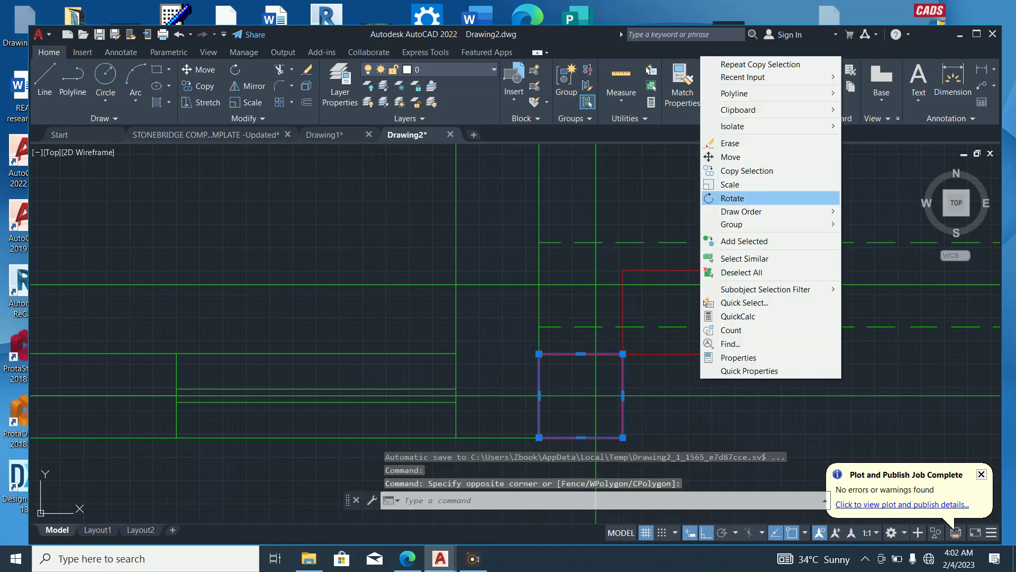
left_click(731, 157)
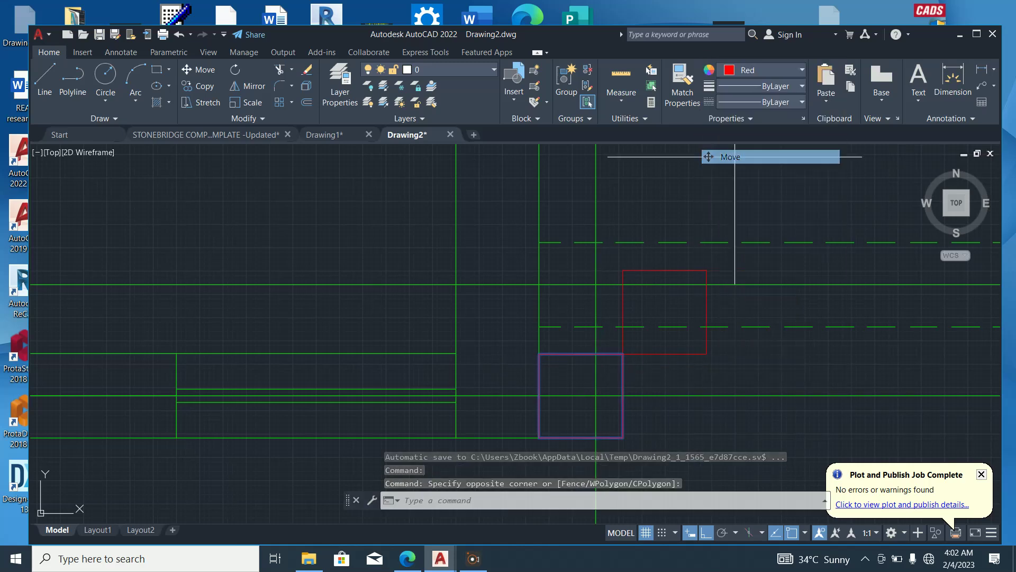
left_click(623, 437)
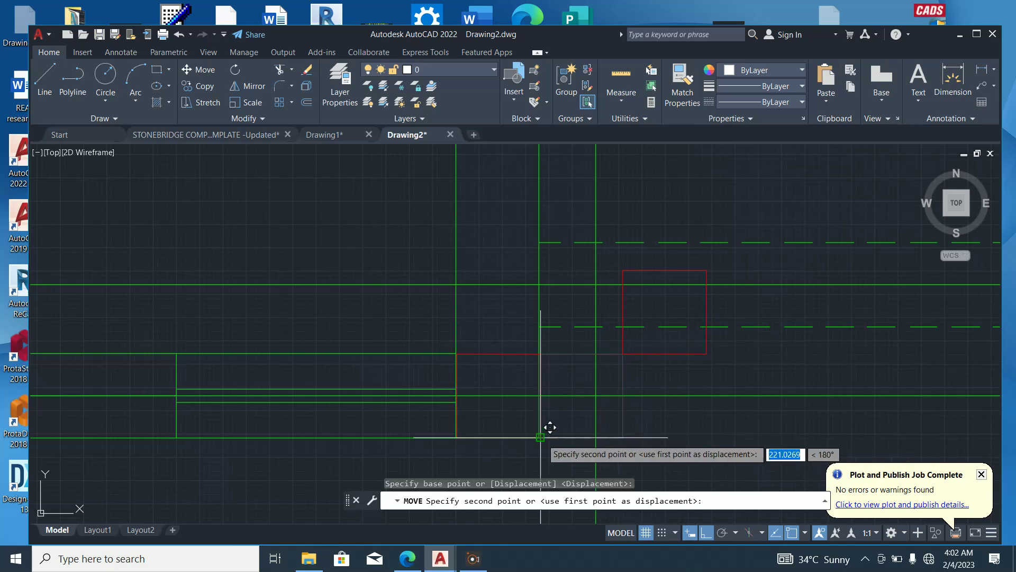
left_click(539, 437)
scroll(408, 448, "down", 4)
key("Escape")
Move the spare column by its lower-right corner to the lower-right corner of the central green wall
scroll(518, 411, "up", 6)
left_click(562, 367)
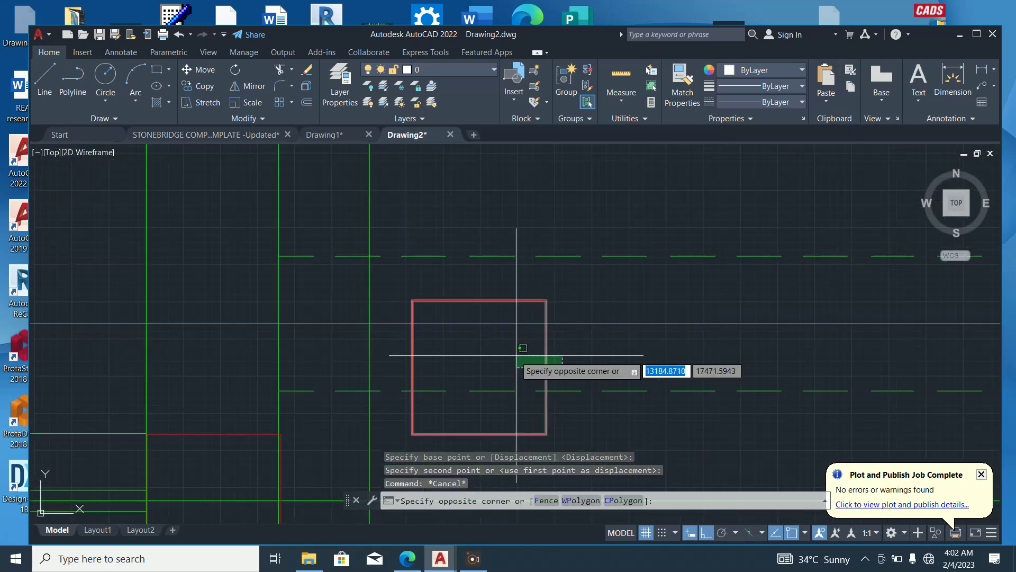
left_click(516, 353)
scroll(516, 316, "down", 8)
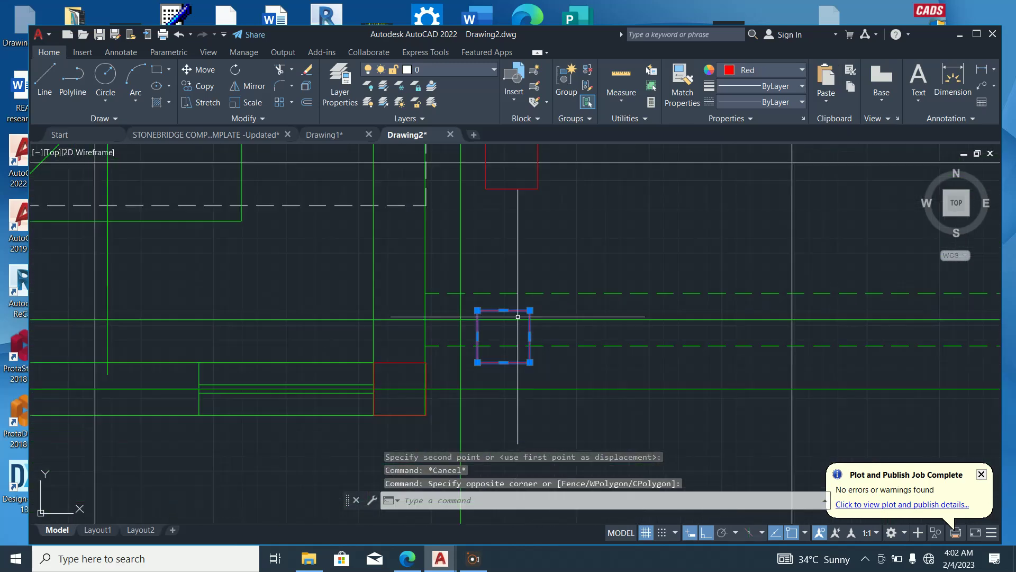
right_click(580, 293)
left_click(610, 323)
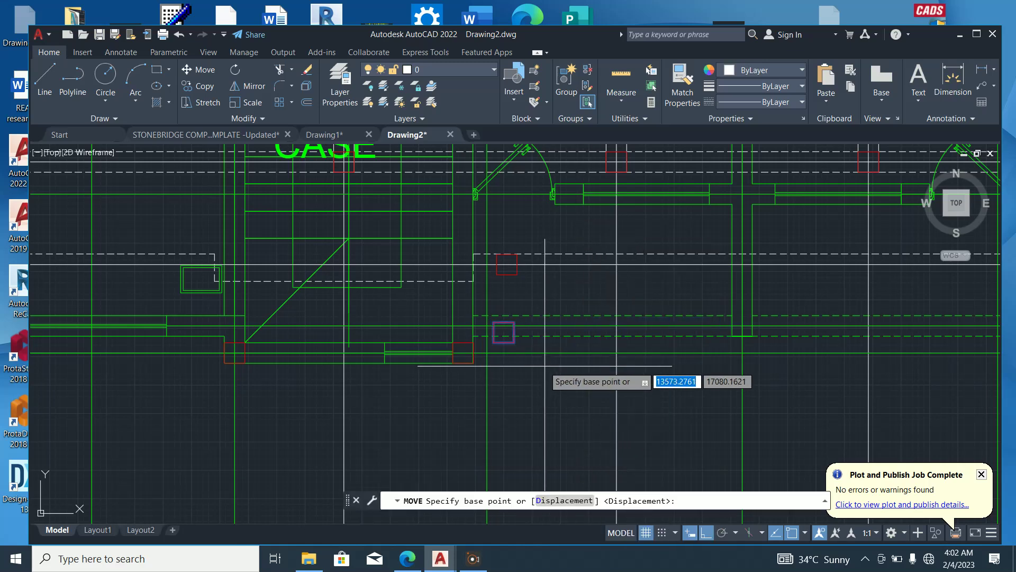
left_click(514, 341)
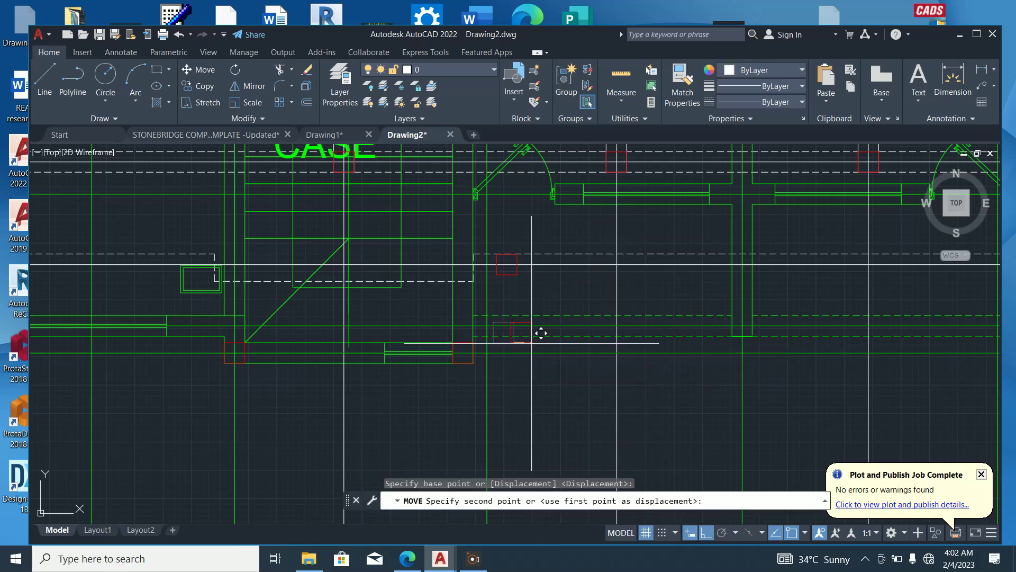
scroll(773, 325, "up", 5)
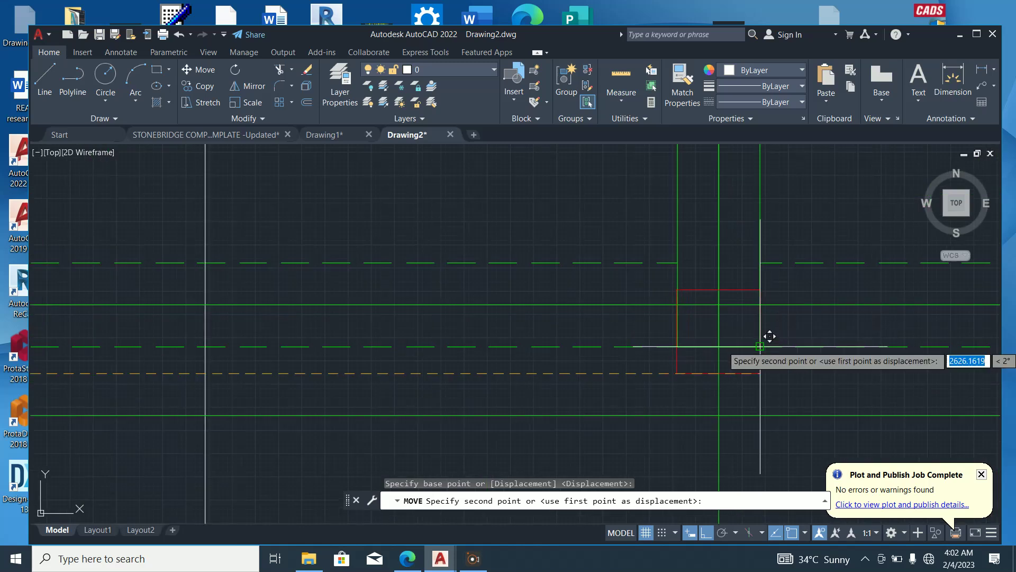
left_click(770, 337)
scroll(516, 399, "down", 5)
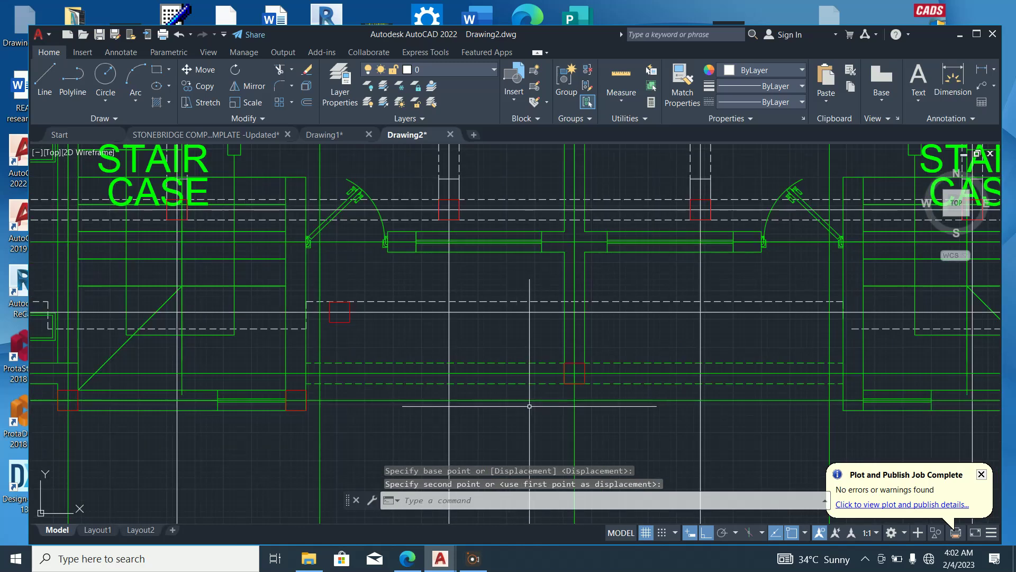
Copy the central wall's column by its lower-left corner to the right staircase's lower-left and lower-right outer corners
scroll(590, 382, "up", 4)
left_click(588, 379)
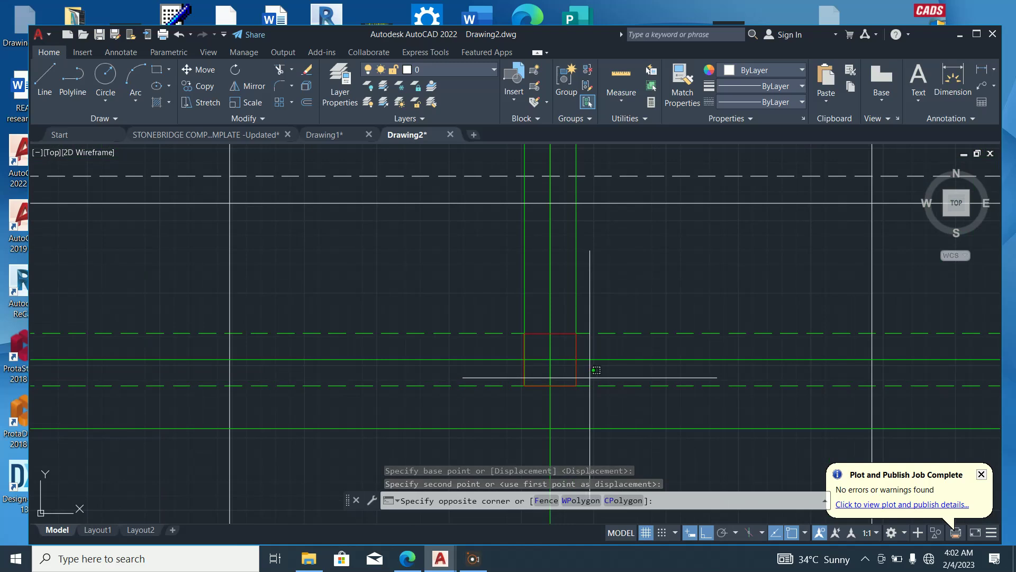
left_click(579, 367)
right_click(608, 371)
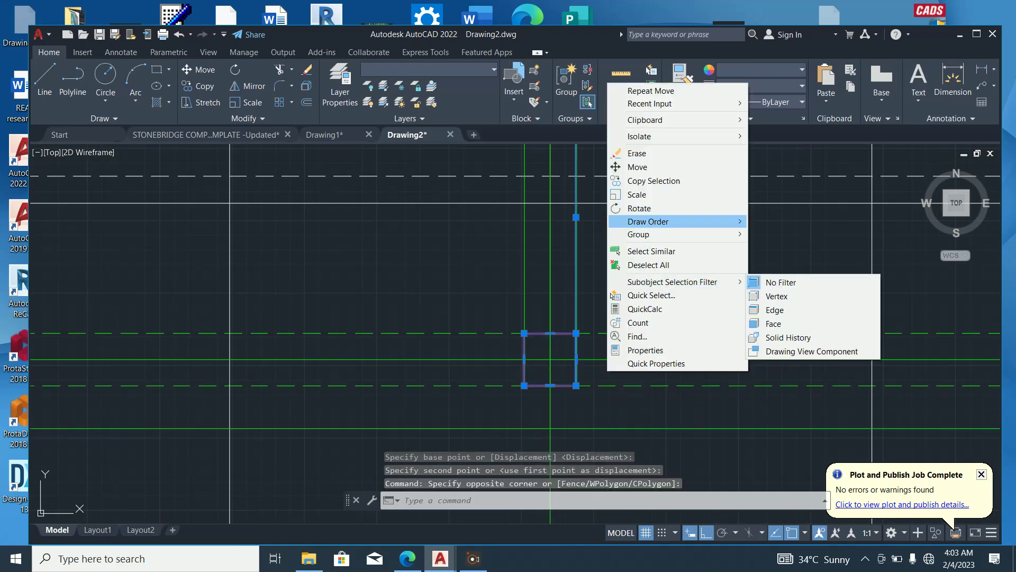
left_click(654, 181)
scroll(519, 326, "down", 3)
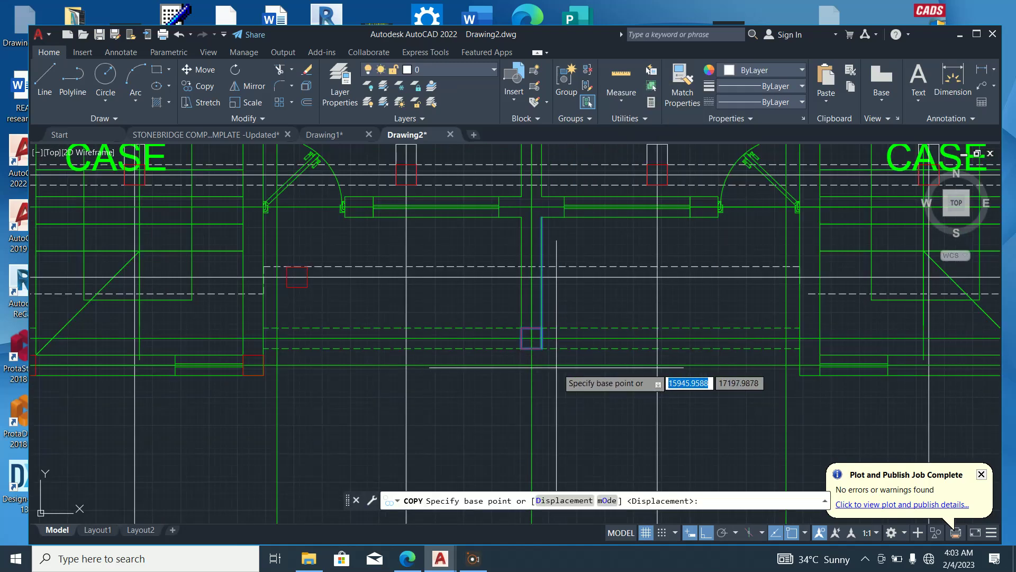
scroll(540, 359, "up", 3)
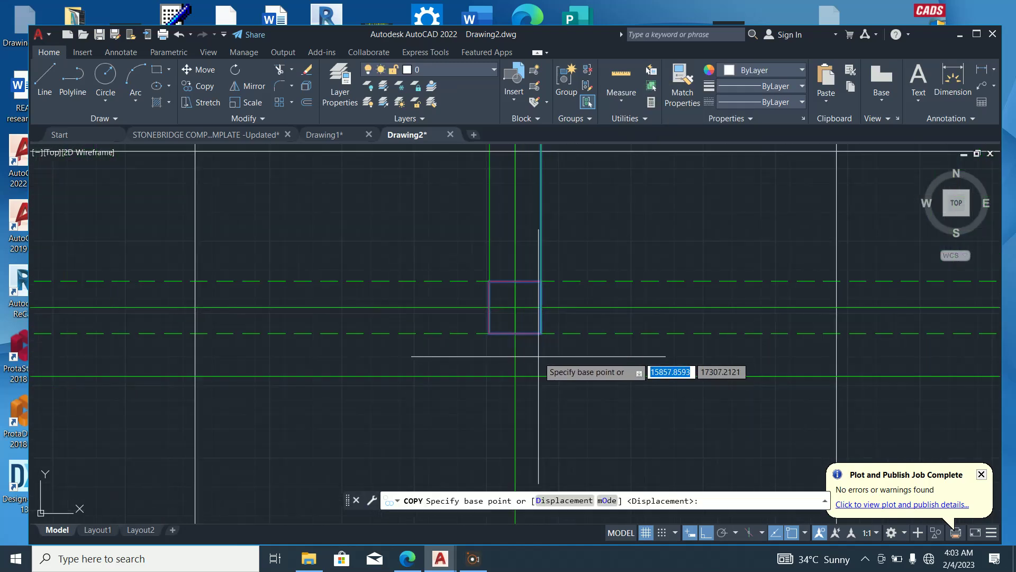
left_click(489, 334)
scroll(377, 350, "down", 2)
scroll(384, 344, "down", 3)
scroll(561, 371, "up", 3)
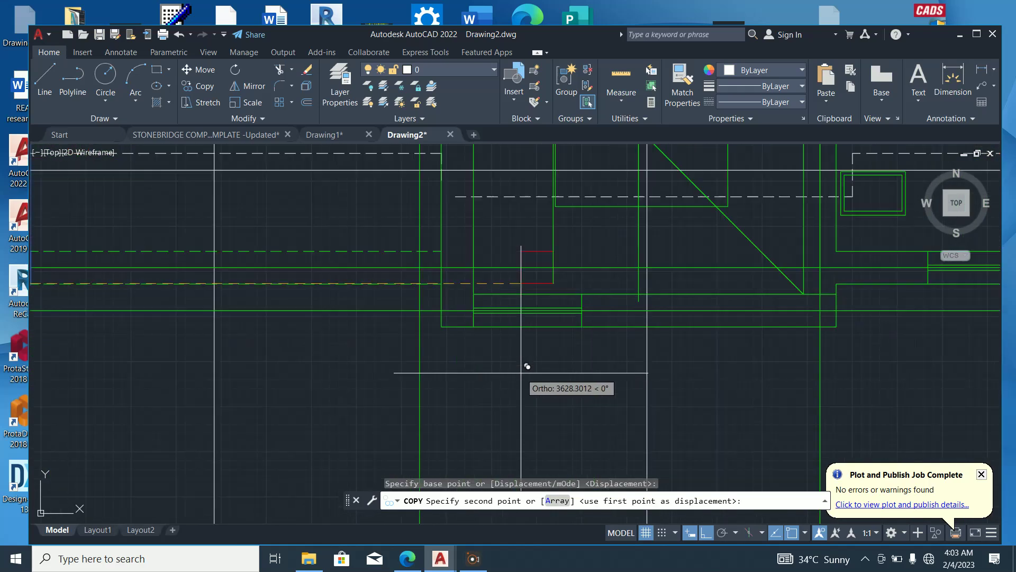
left_click(447, 321)
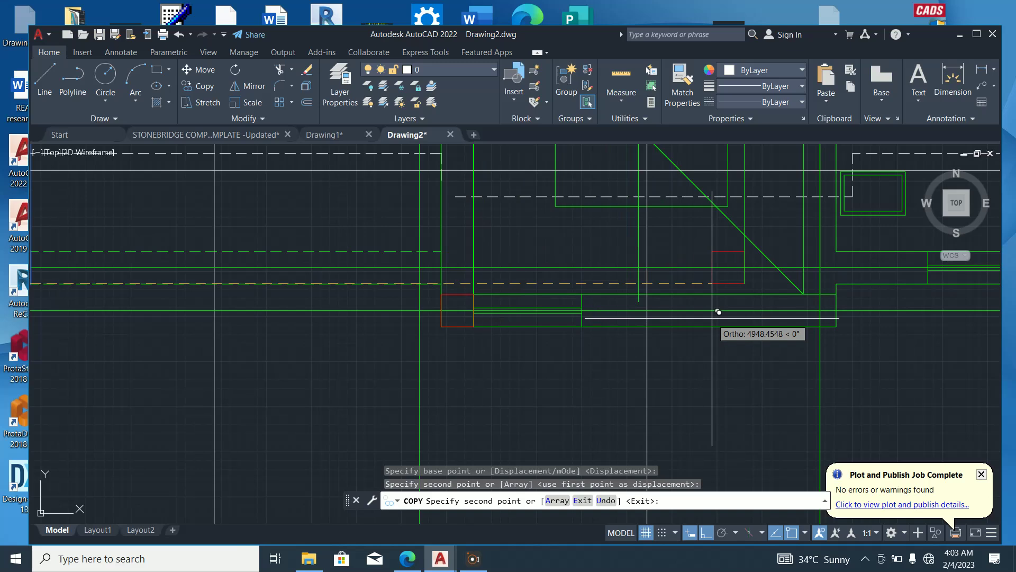
left_click(860, 329)
key("Escape")
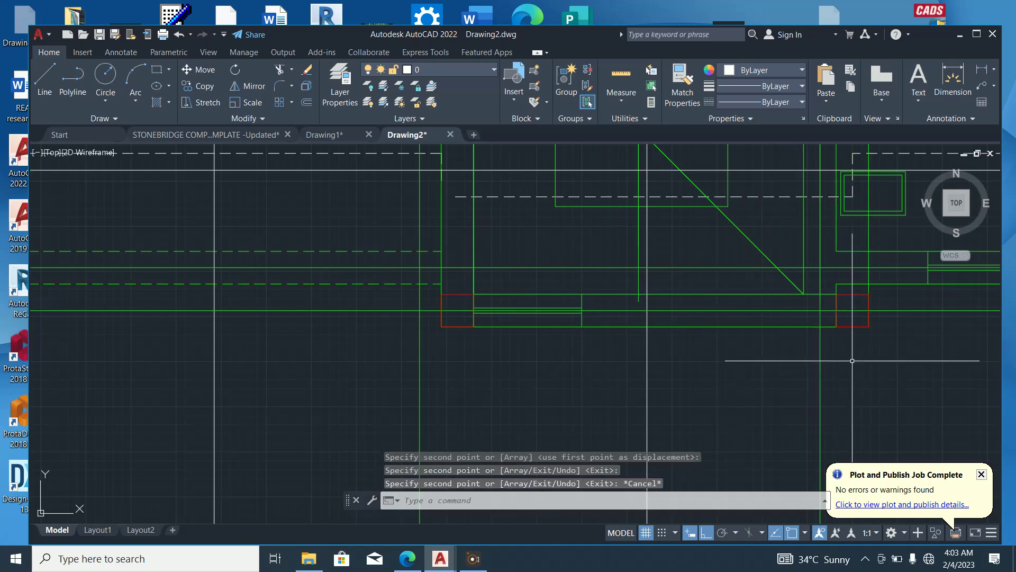
Erase the stray wall line copied along with the column at the right staircase's lower-right corner
scroll(873, 296, "up", 4)
left_click(868, 284)
left_click(848, 266)
key("Delete")
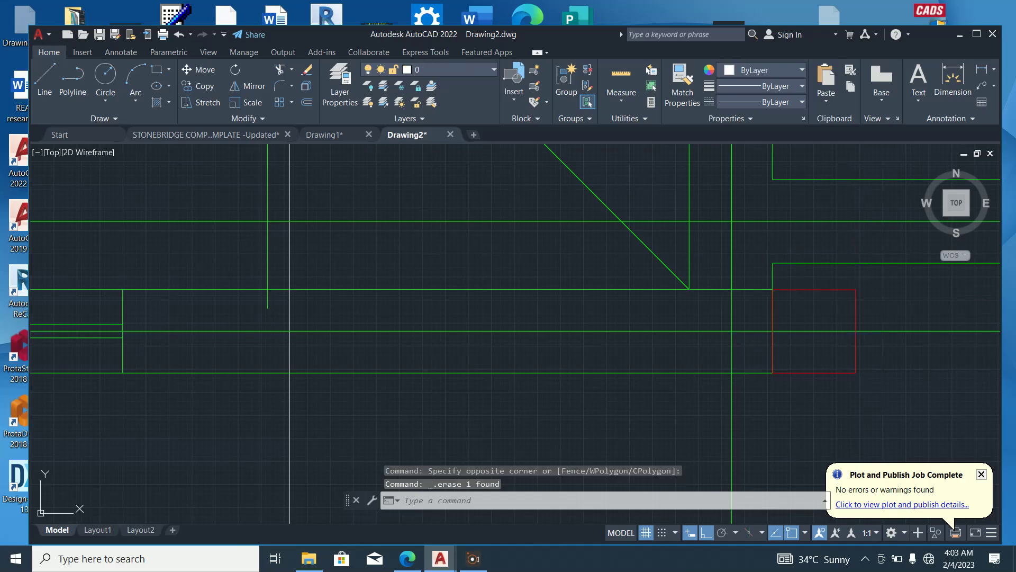
Copy the column beside the right staircase leftward so its lower-right corner meets the staircase wall's lower-right outer corner
left_click(872, 312)
left_click(840, 306)
right_click(893, 304)
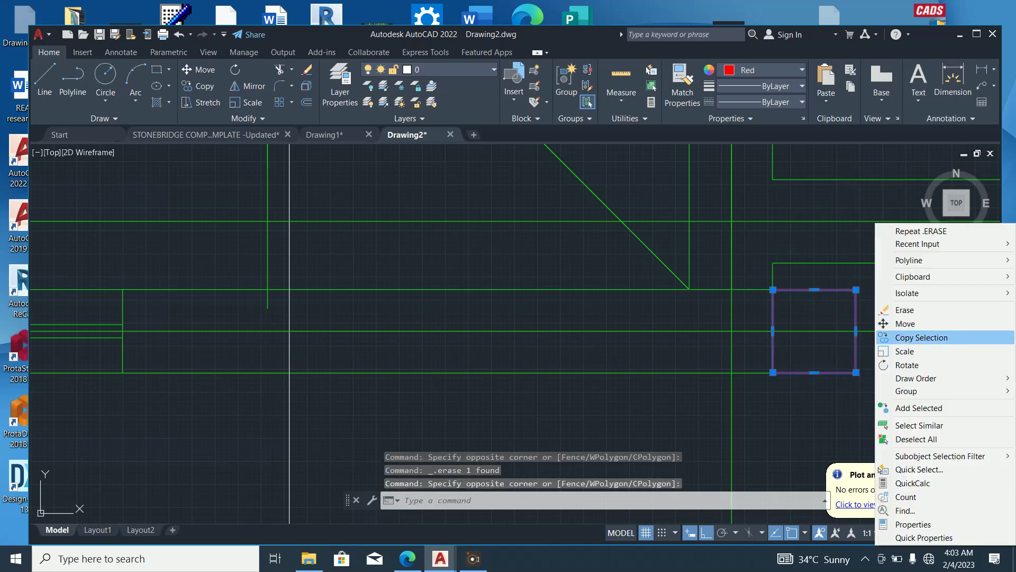
left_click(921, 337)
left_click(856, 372)
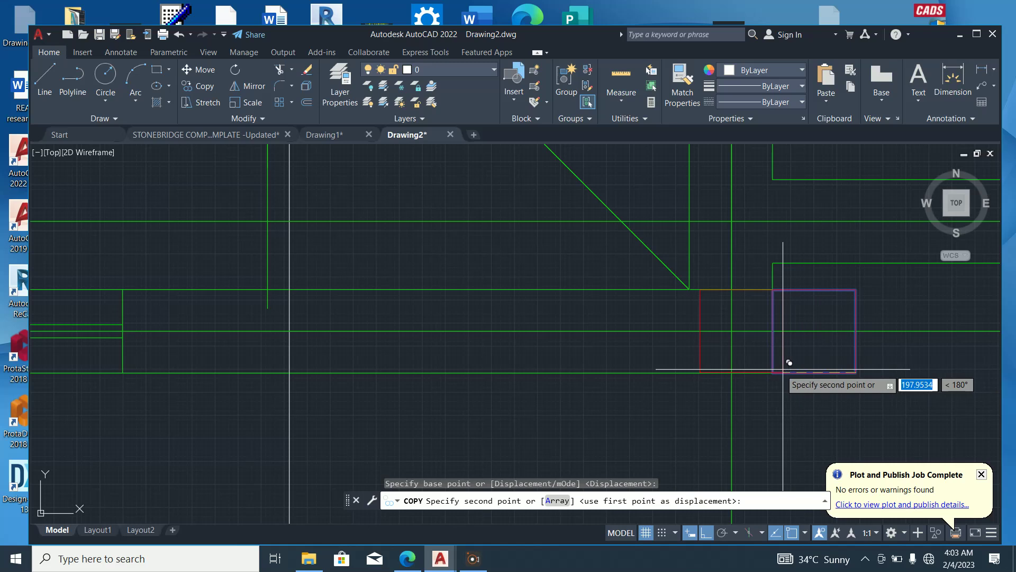
left_click(773, 373)
key("Escape")
Erase the spare column outside the right staircase's lower-right corner
left_click(868, 307)
left_click(842, 304)
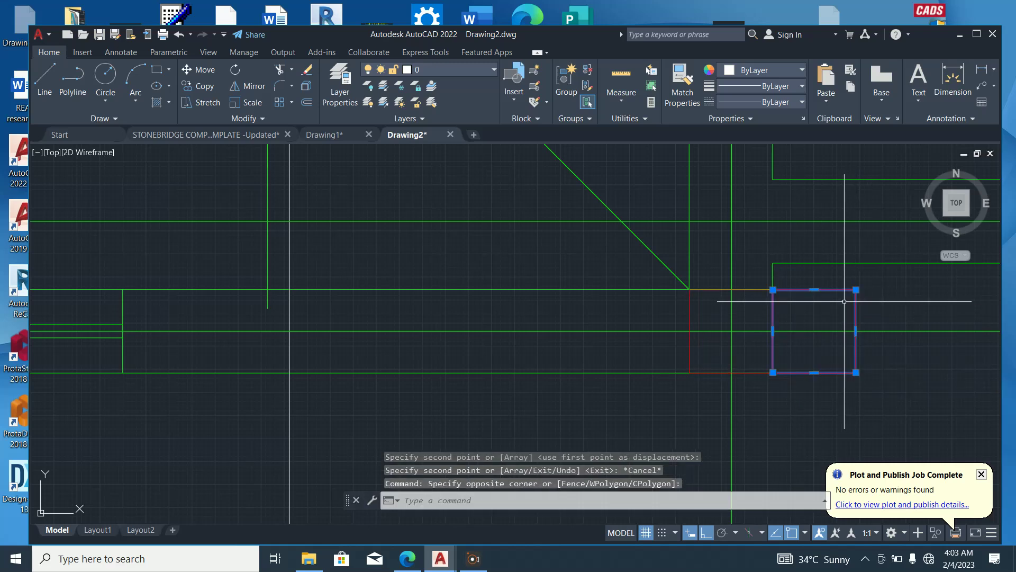
key("Delete")
scroll(709, 344, "down", 5)
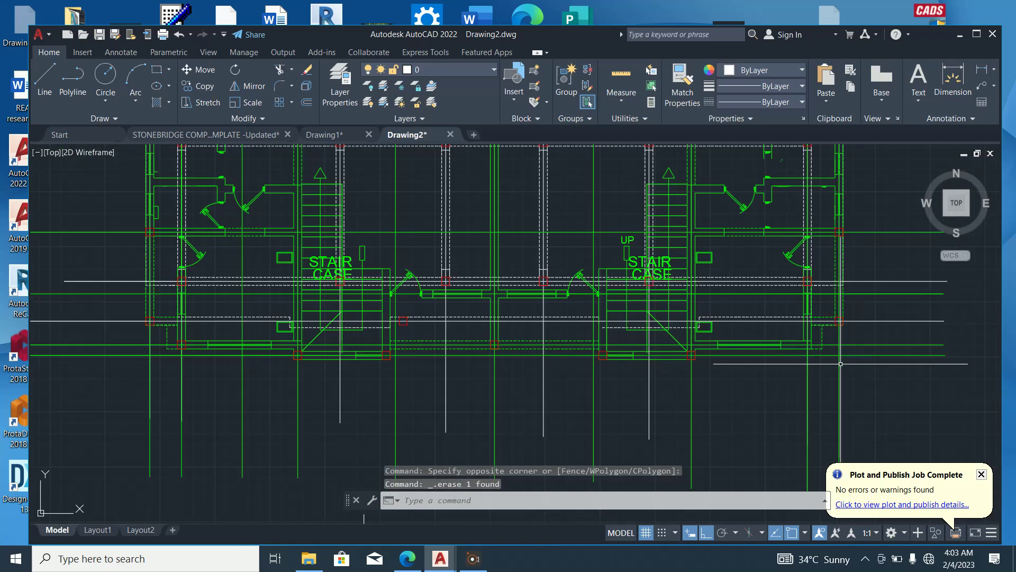
scroll(806, 356, "up", 4)
key("Escape")
scroll(522, 371, "up", 2)
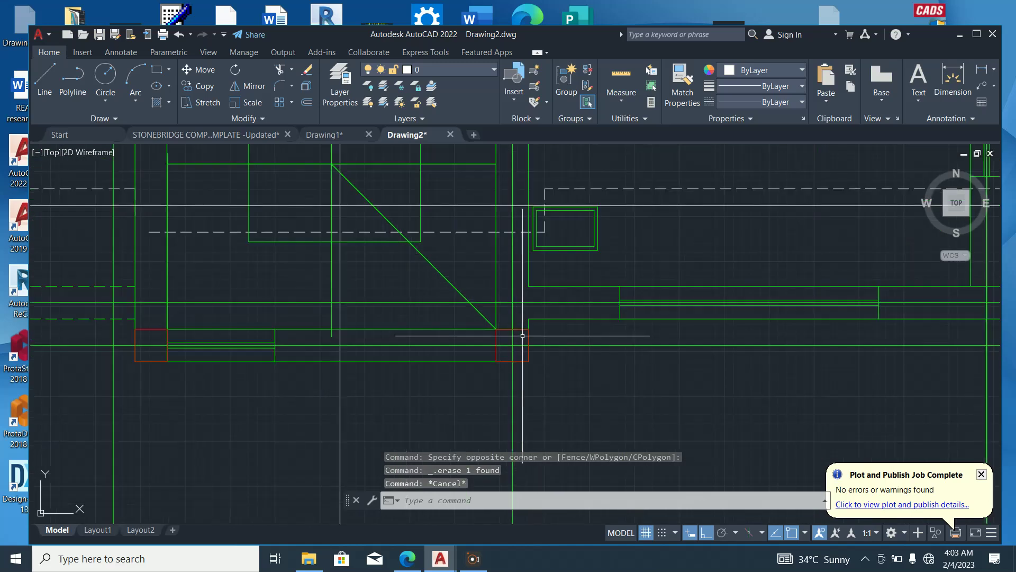
left_click(522, 336)
right_click(558, 382)
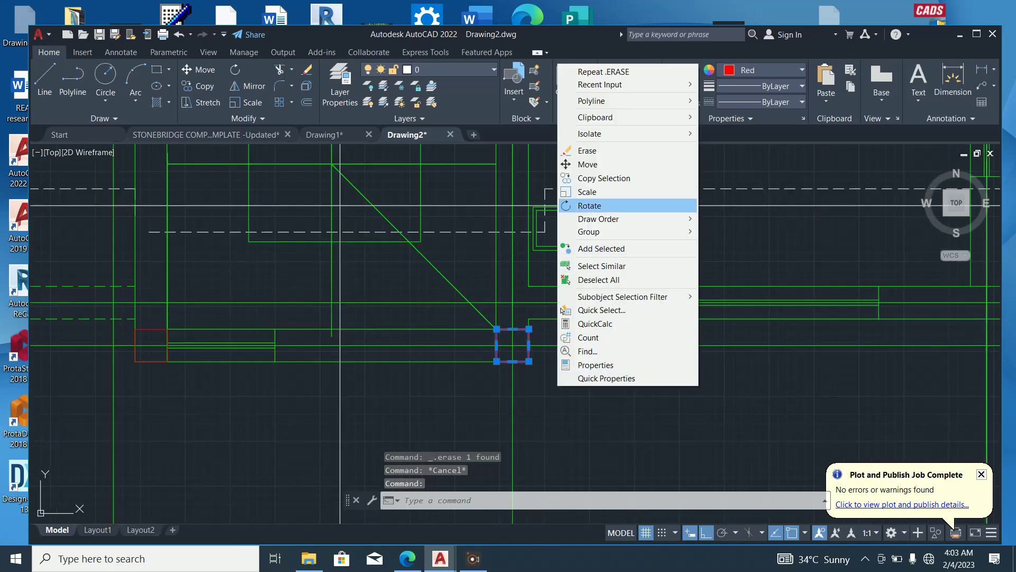
left_click(601, 178)
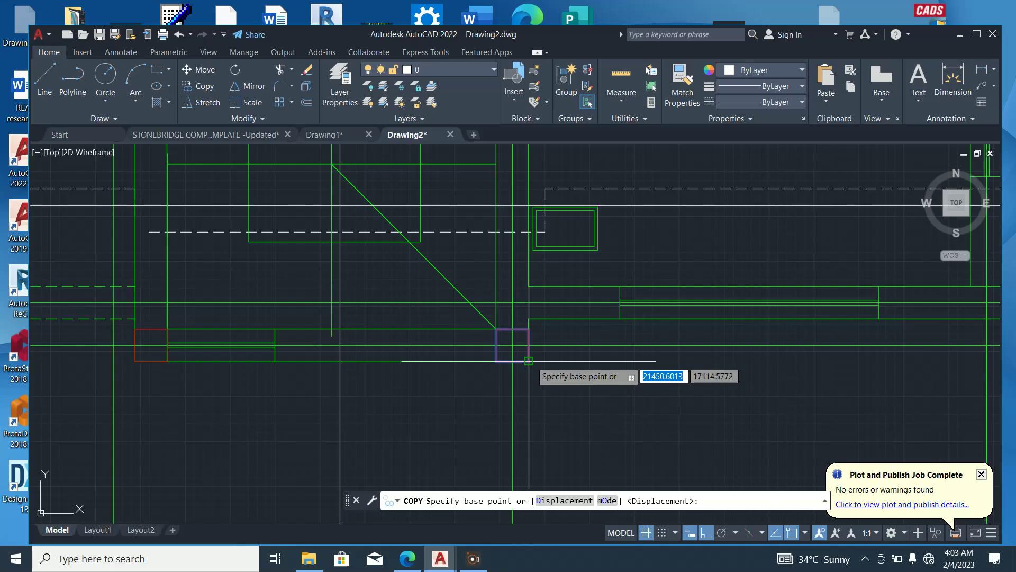
left_click(529, 361)
scroll(423, 375, "down", 2)
scroll(522, 365, "up", 2)
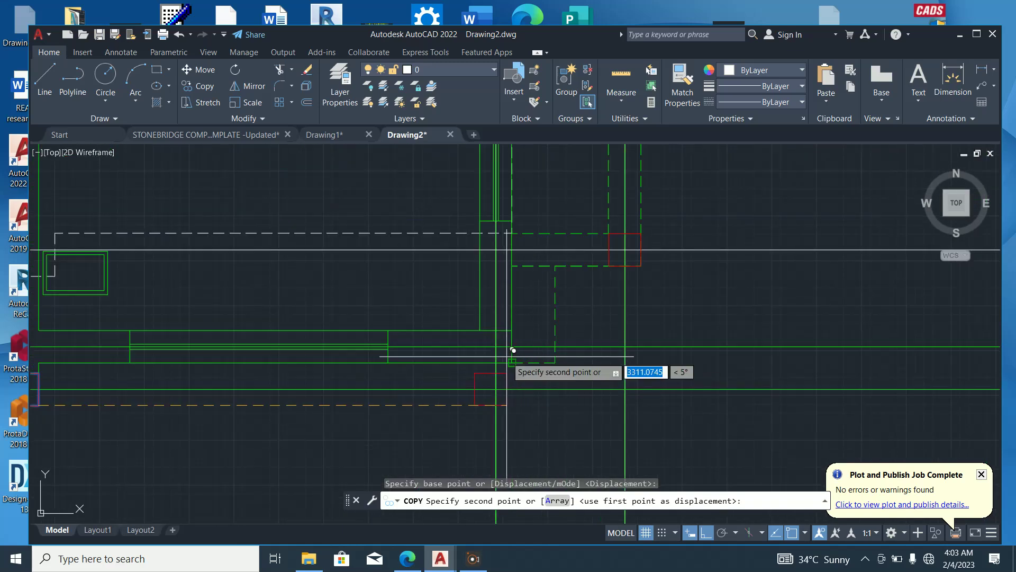
scroll(516, 354, "down", 2)
key("Escape")
Erase the dashed outline segments at the upper-right corner beyond the ground floor plan's top wall
scroll(520, 323, "down", 2)
scroll(520, 322, "down", 4)
scroll(518, 320, "up", 4)
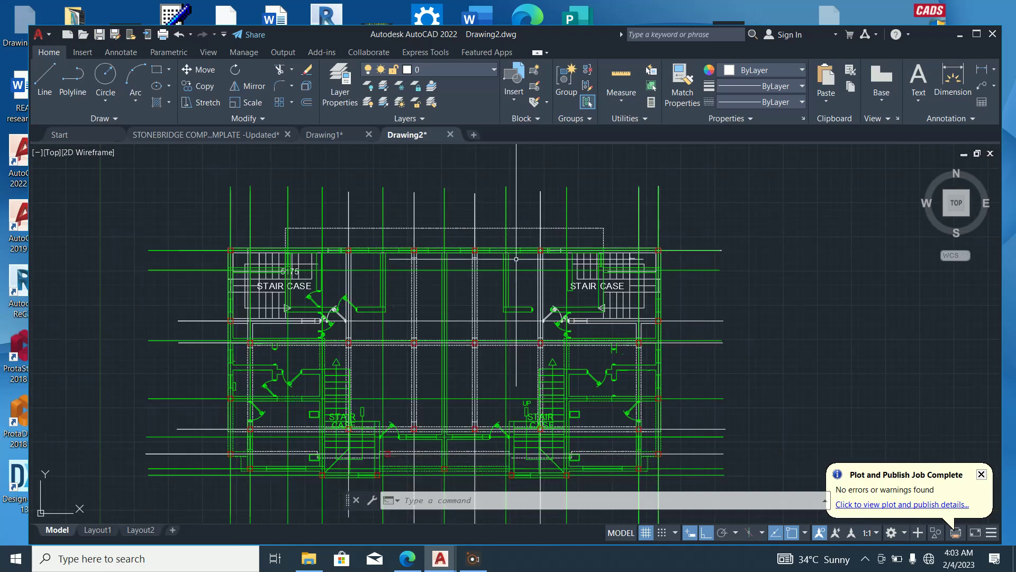
left_click(606, 236)
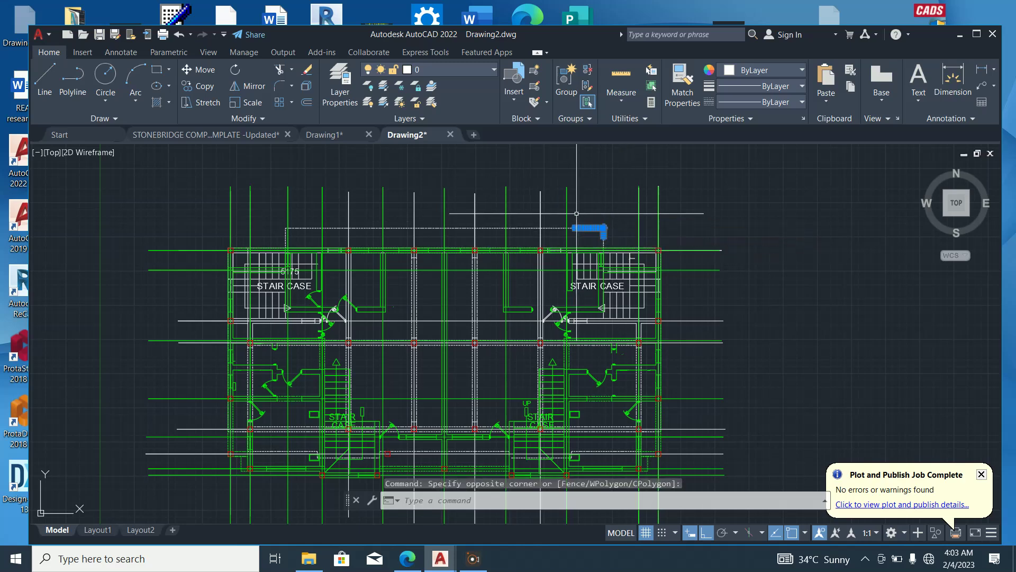
left_click(578, 212)
key("Delete")
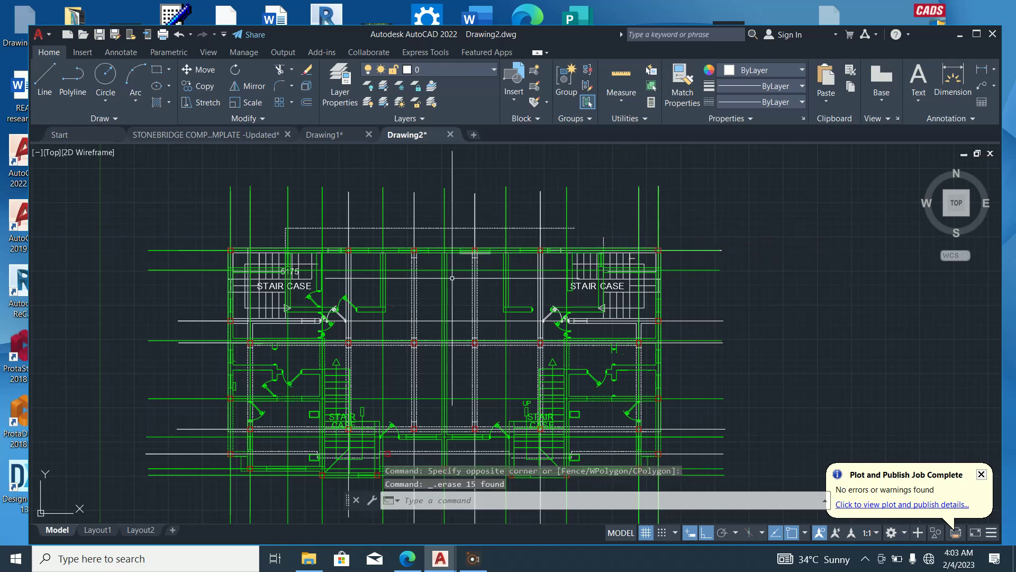
Examine the second floor plan's wall layout and compare it with the ground floor overlay
scroll(486, 270, "down", 8)
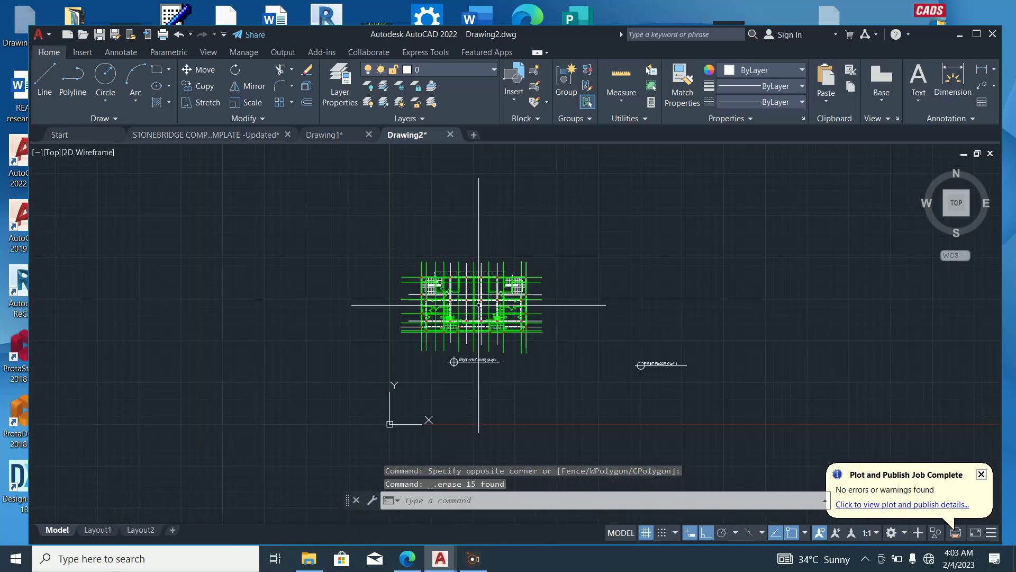
scroll(622, 314, "up", 6)
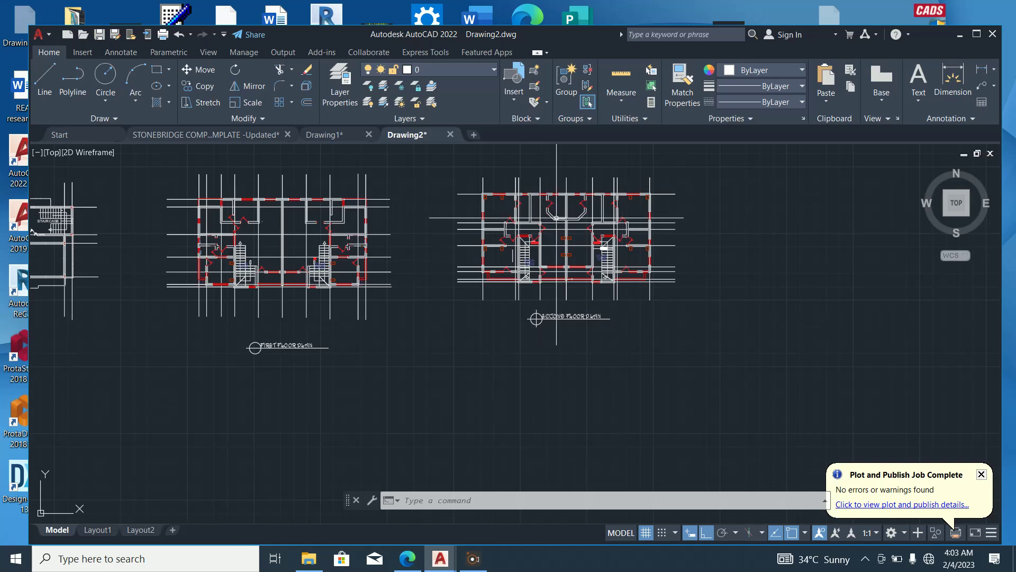
scroll(556, 217, "up", 4)
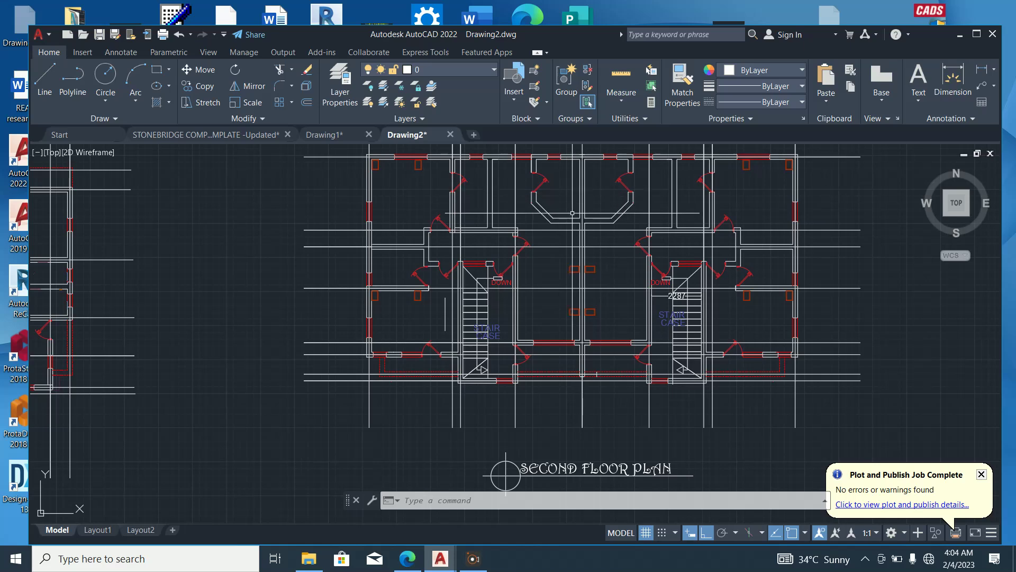
scroll(543, 245, "down", 2)
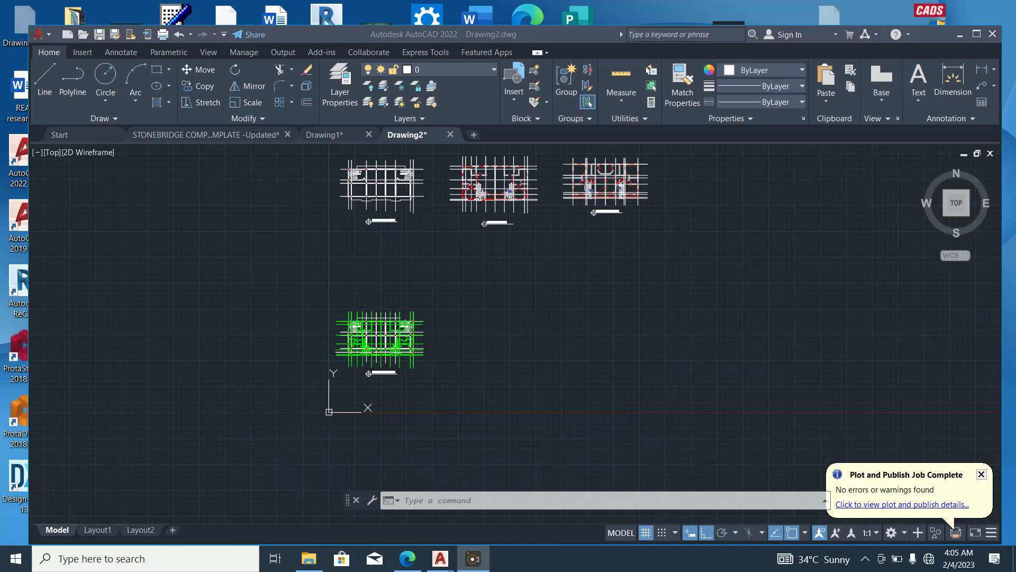
scroll(376, 348, "up", 8)
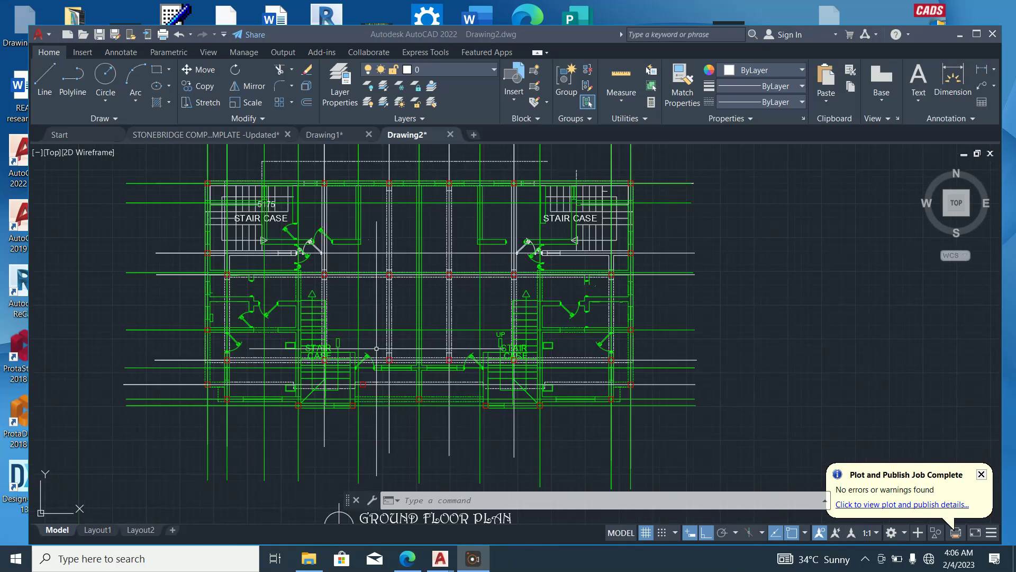
key("Escape")
Create a new red layer named COLUMN, based on the PDF_arch layer
scroll(398, 367, "down", 4)
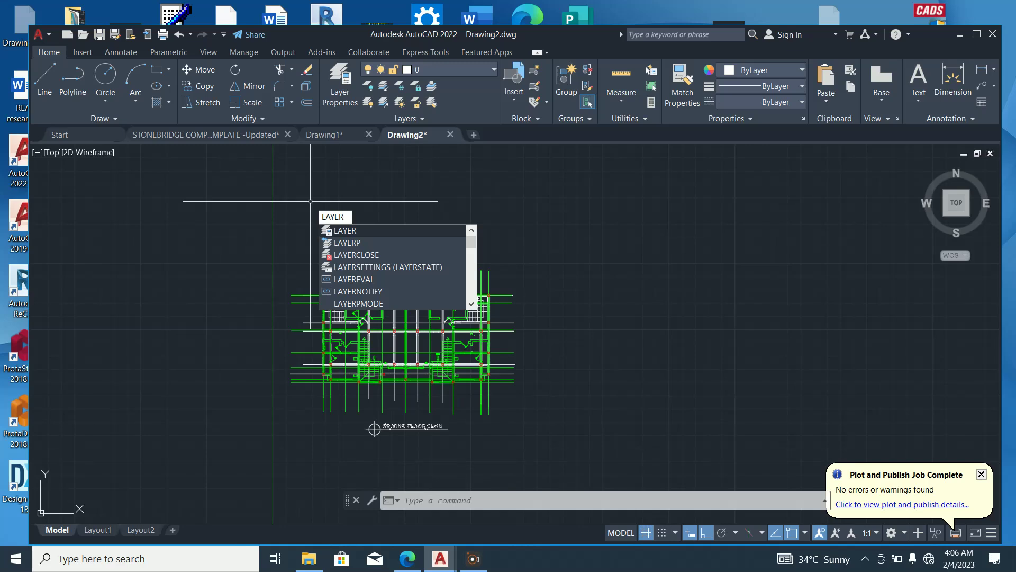
key("Return")
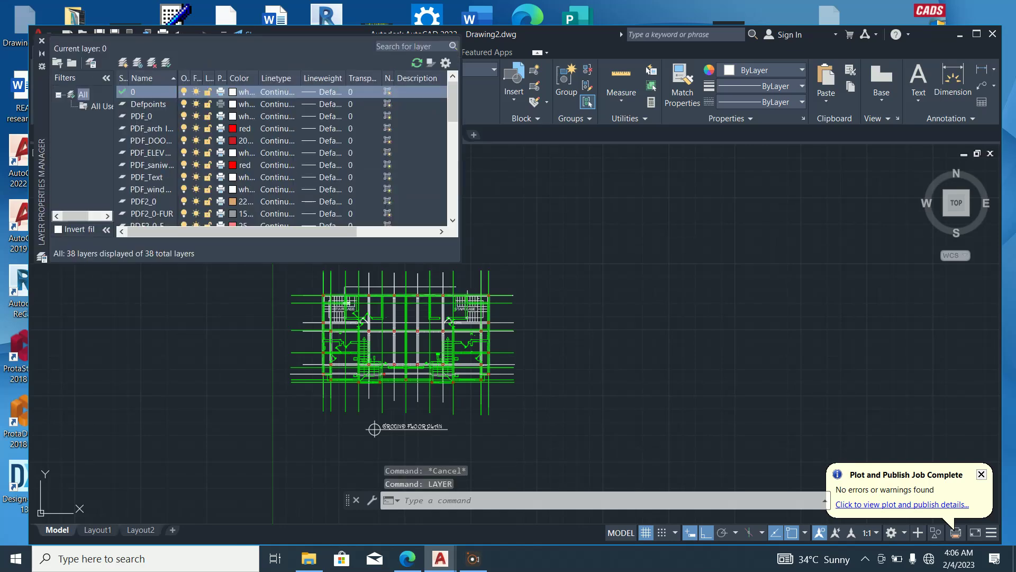
right_click(150, 128)
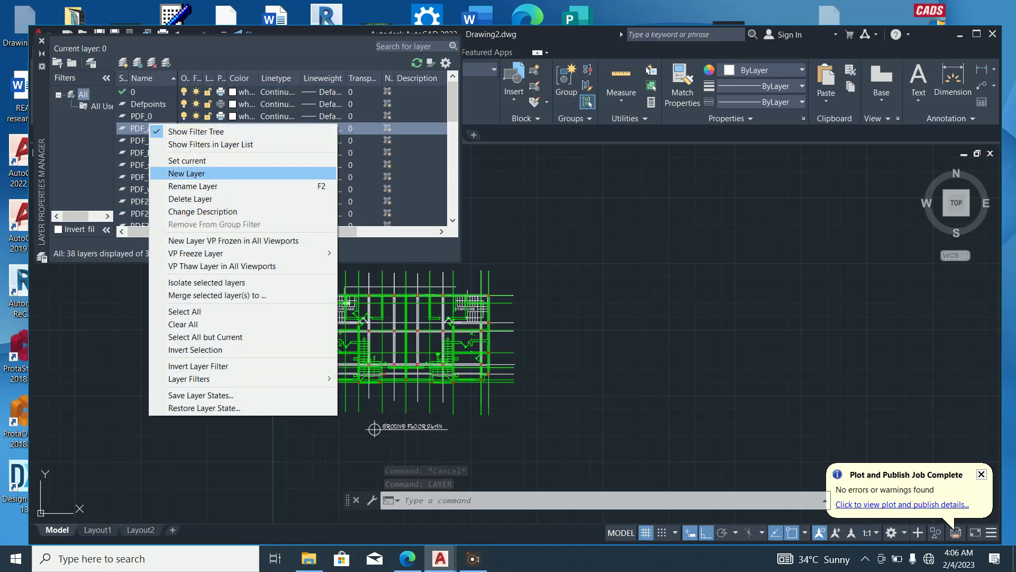
key("Escape")
key("alt+n")
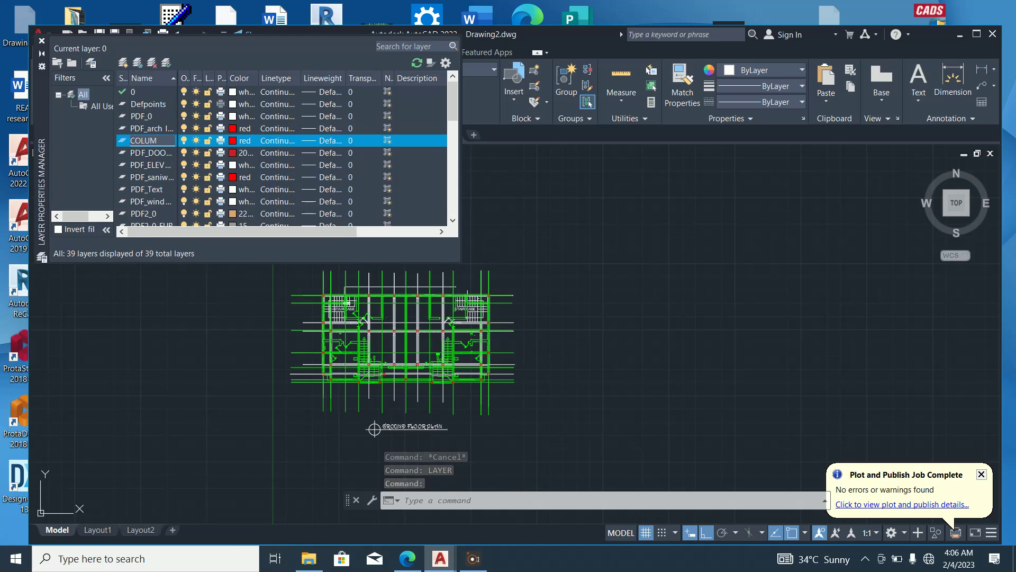
type("COLUMN")
key("Return")
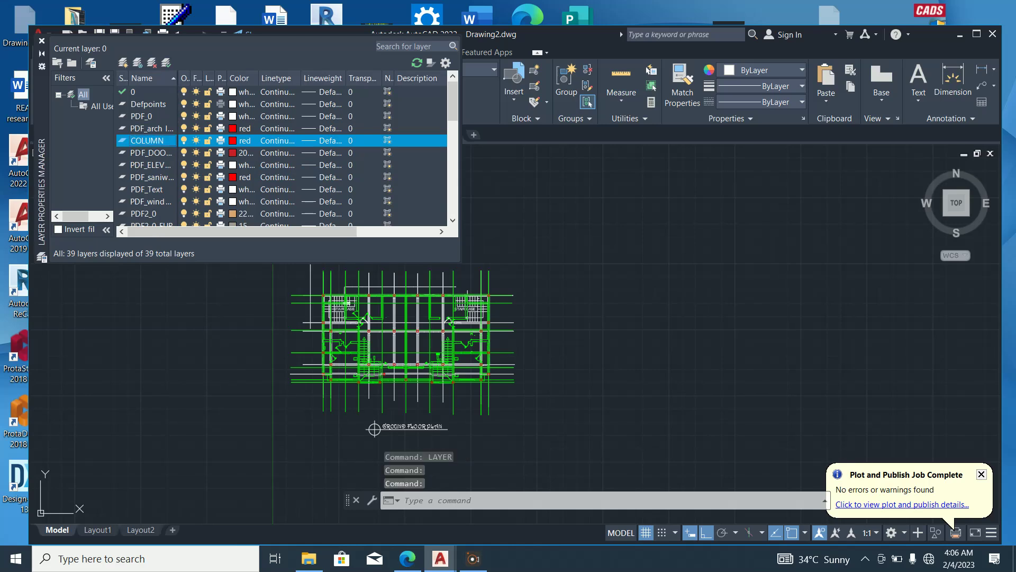
Create another new layer named GRID and close the layer properties manager
right_click(153, 152)
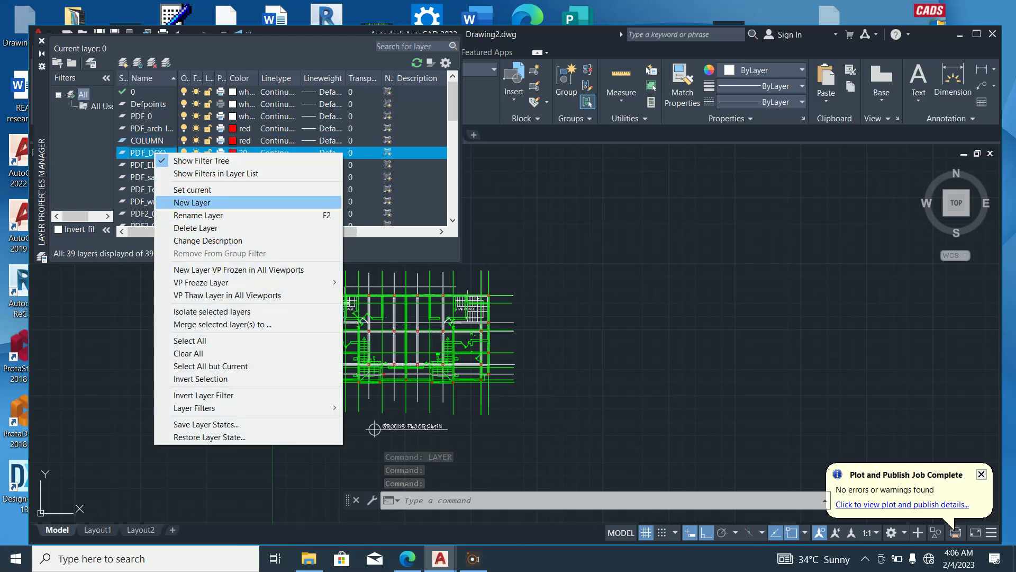
left_click(192, 202)
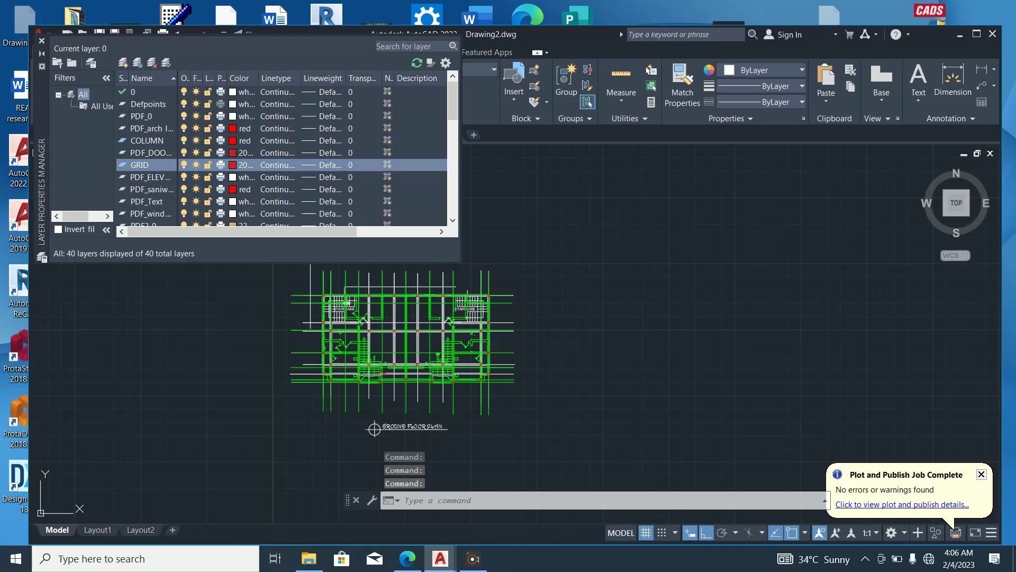
left_click(41, 41)
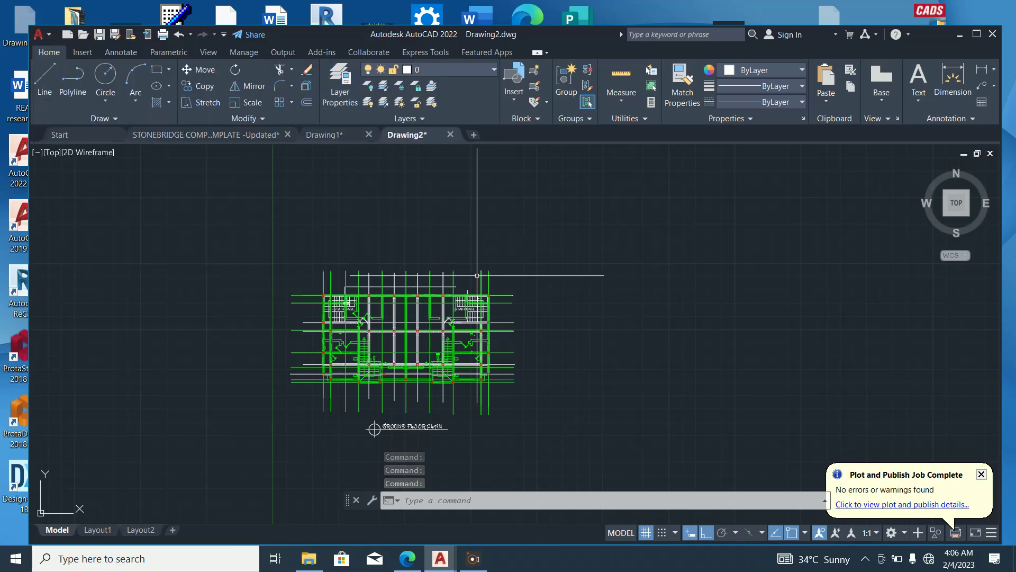
Select all the vertical and horizontal grid lines across the ground floor plan and assign them to the GRID layer
key("Escape")
scroll(427, 297, "up", 5)
scroll(427, 309, "down", 6)
left_click(624, 264)
left_click(92, 230)
scroll(541, 232, "down", 2)
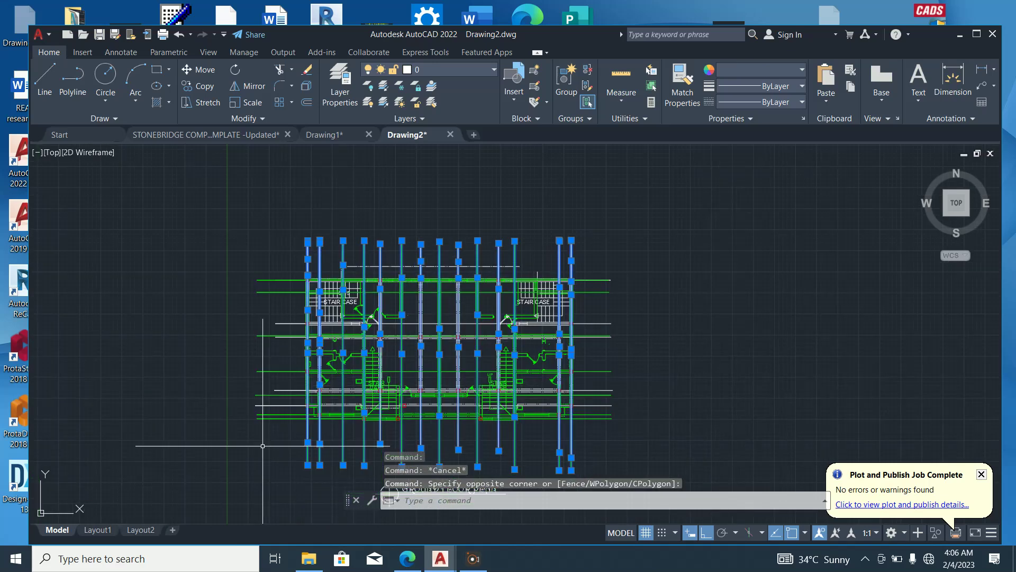
left_click(286, 434)
left_click(240, 234)
scroll(264, 259, "down", 2)
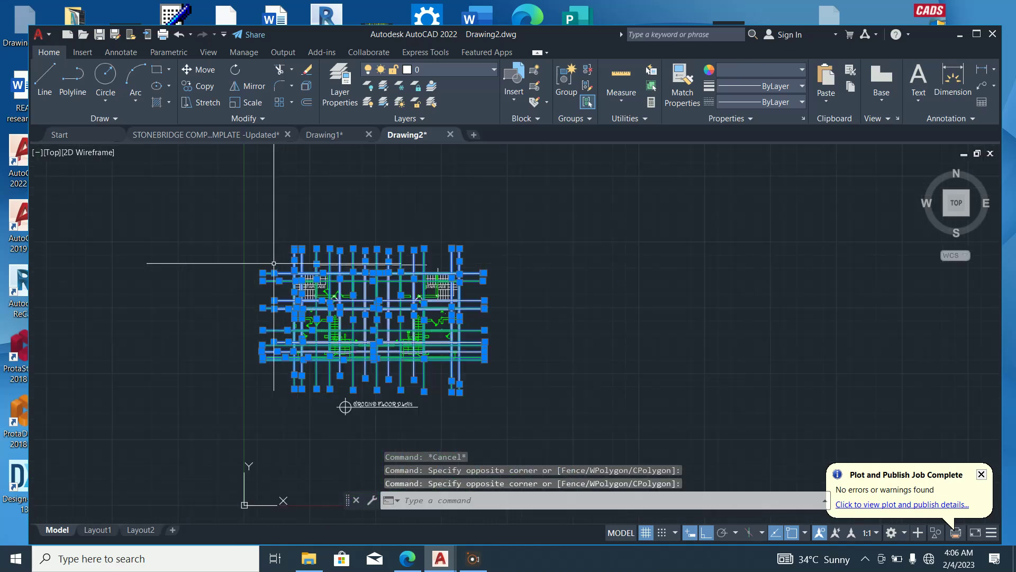
scroll(465, 383, "up", 4)
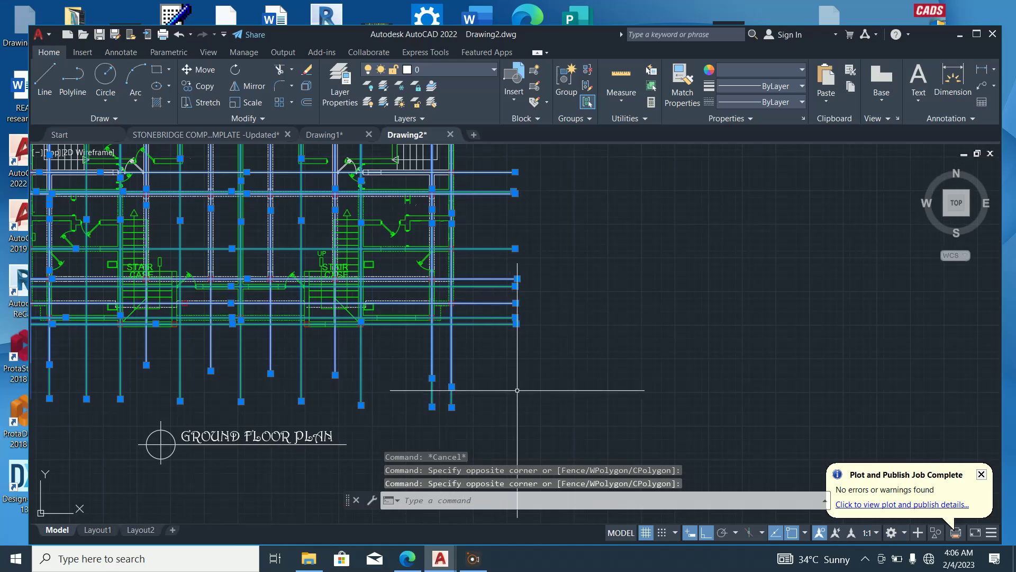
left_click(524, 371)
scroll(479, 317, "down", 2)
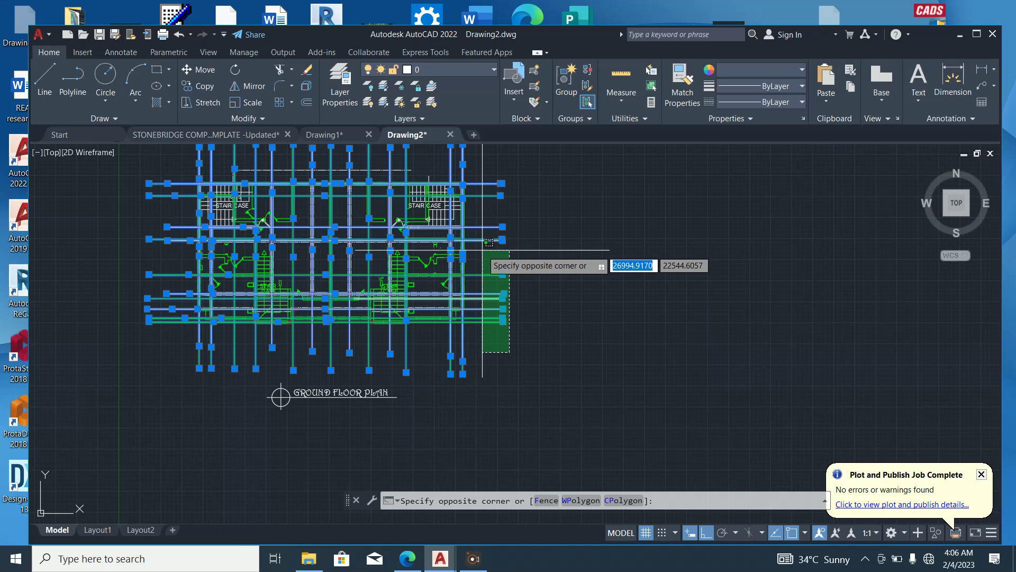
left_click(474, 170)
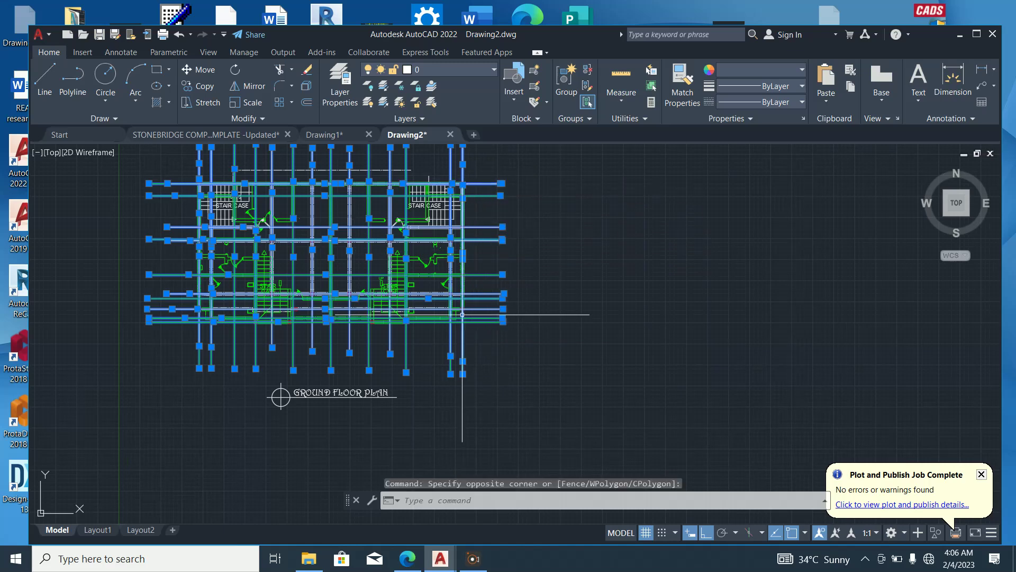
scroll(463, 316, "down", 4)
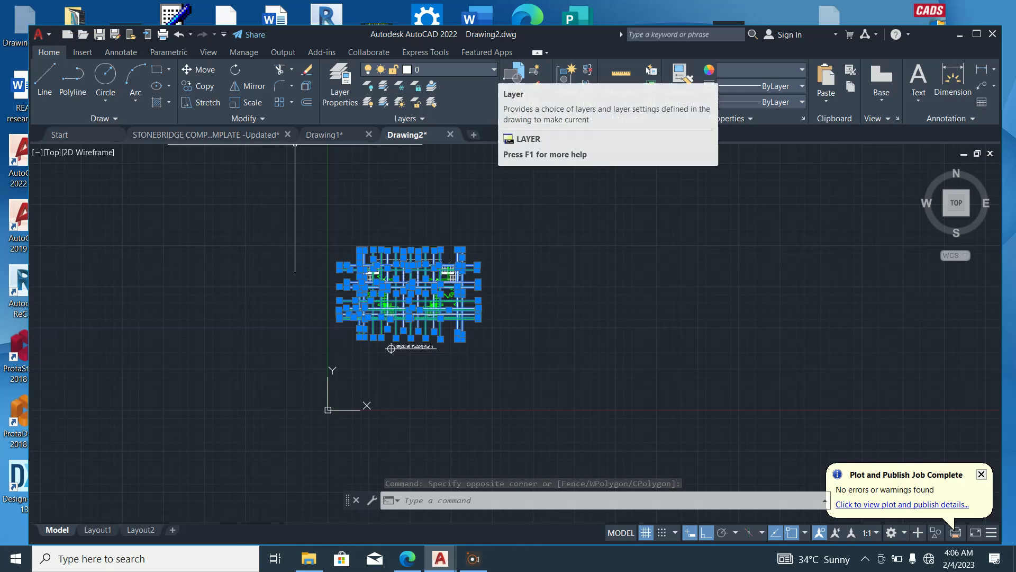
left_click(477, 70)
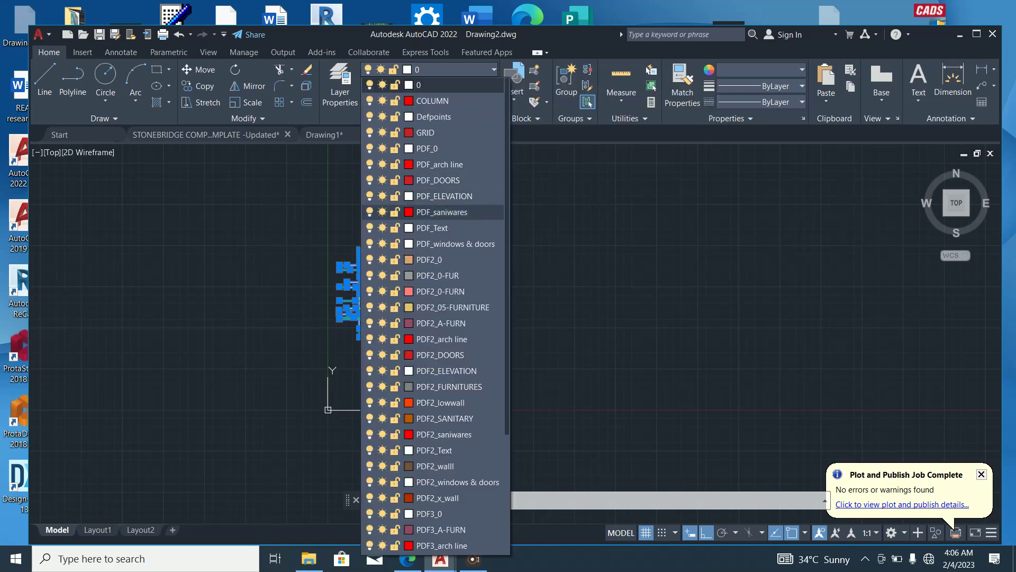
left_click(434, 132)
key("Escape")
Check which layer the vertical and horizontal grid lines are on by selecting each group
scroll(466, 251, "up", 4)
left_click(476, 254)
left_click(270, 203)
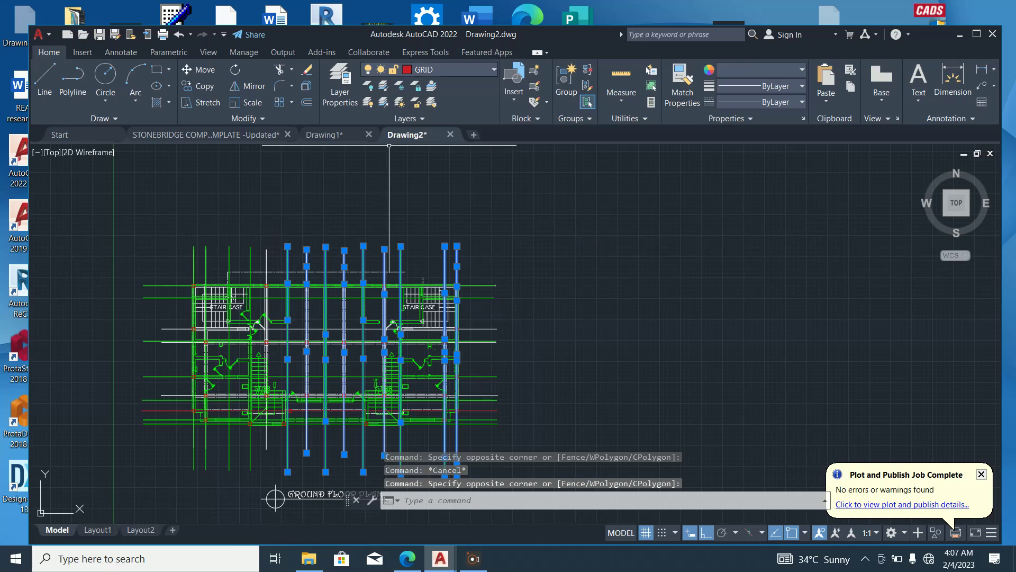
key("Escape")
left_click(505, 431)
left_click(475, 248)
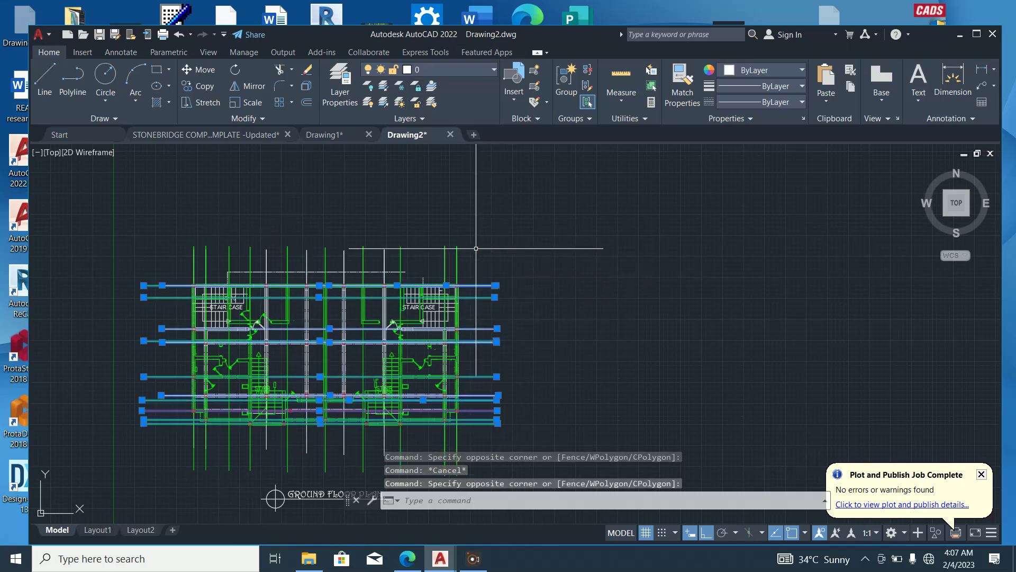
key("Escape")
scroll(423, 249, "down", 3)
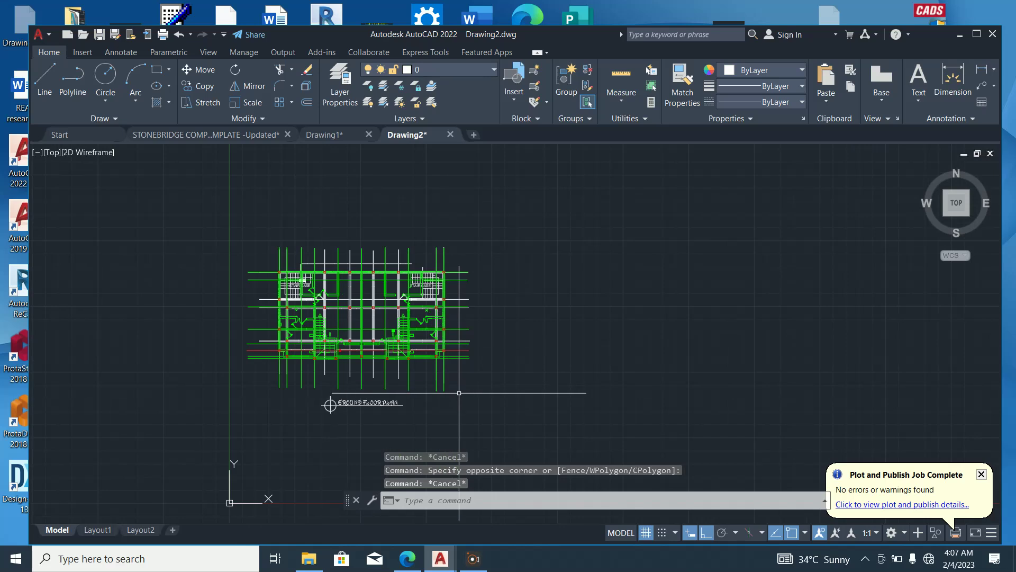
Select only the vertical grid lines across the plan's lower side and assign them to the GRID layer again
left_click(470, 385)
left_click(229, 366)
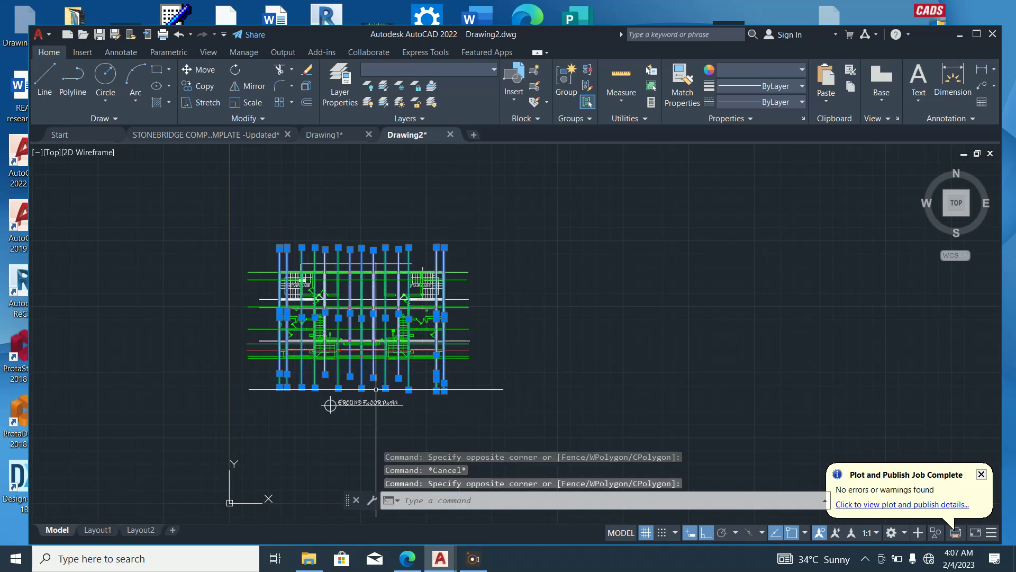
scroll(239, 336, "up", 5)
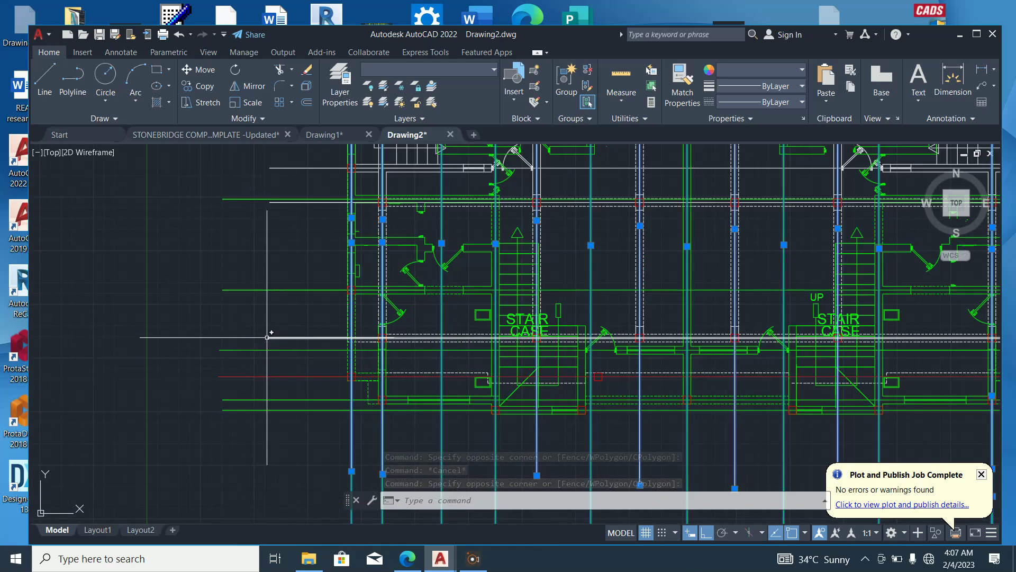
scroll(238, 337, "down", 3)
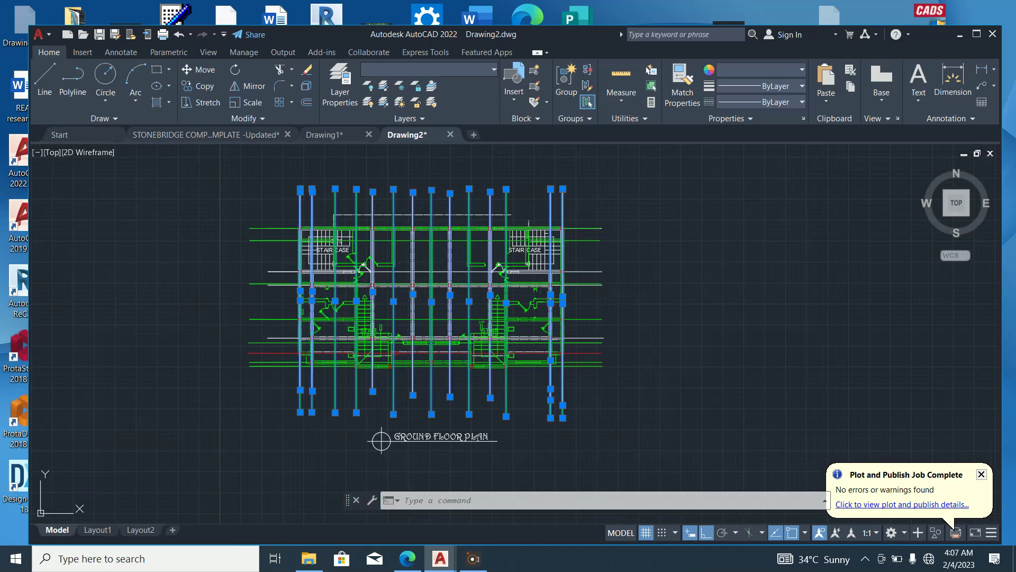
left_click(493, 70)
left_click(423, 132)
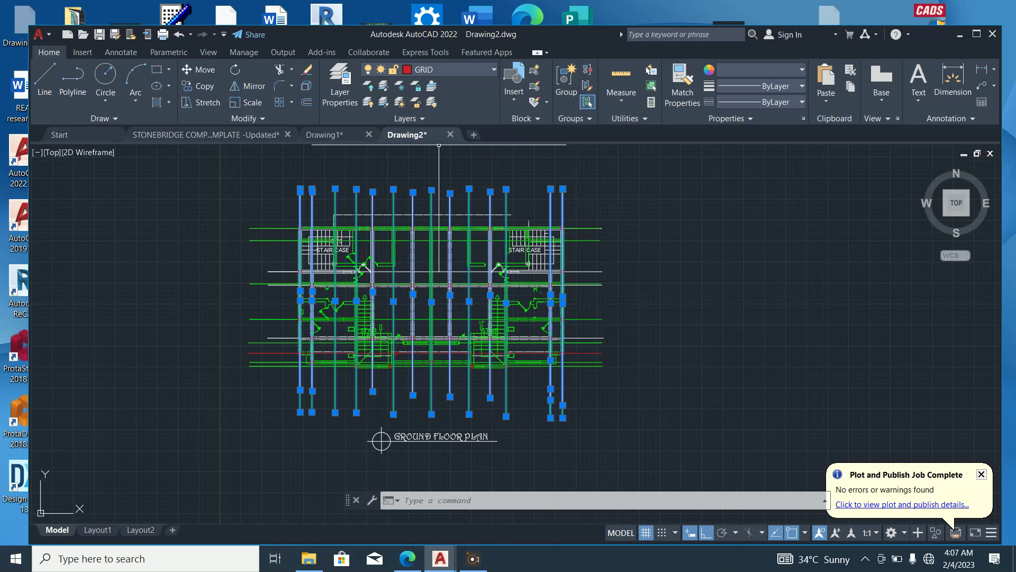
key("Escape")
Recheck the layer of the vertical grid lines, then of the horizontal ones, and clear the selection
left_click(611, 403)
left_click(260, 378)
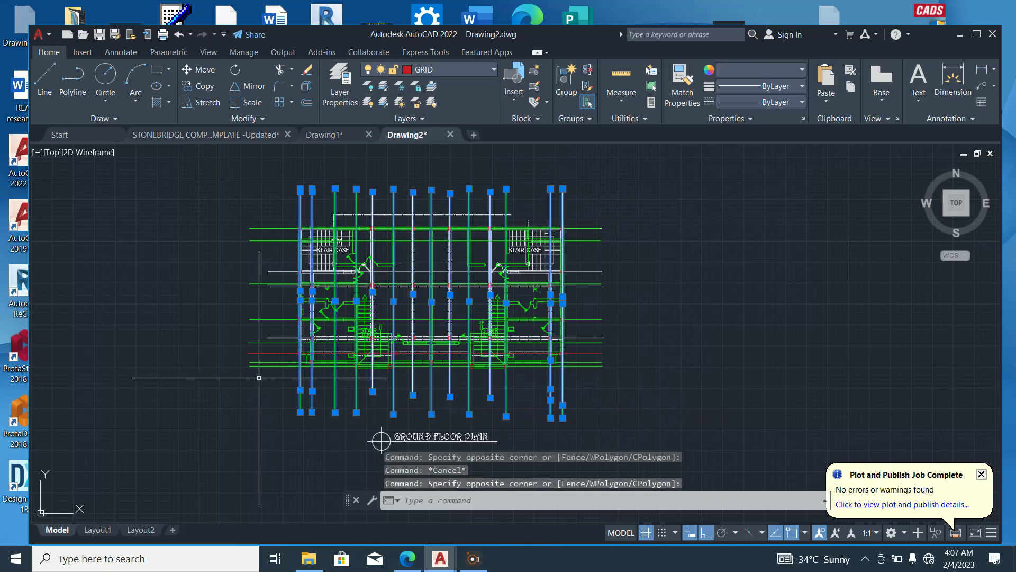
key("Escape")
left_click(289, 373)
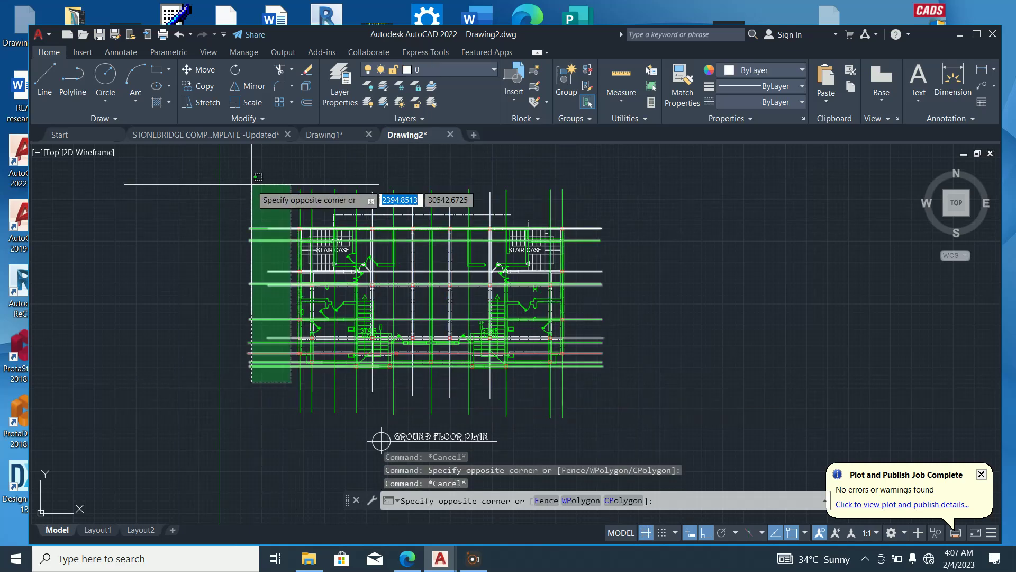
left_click(250, 179)
key("Escape")
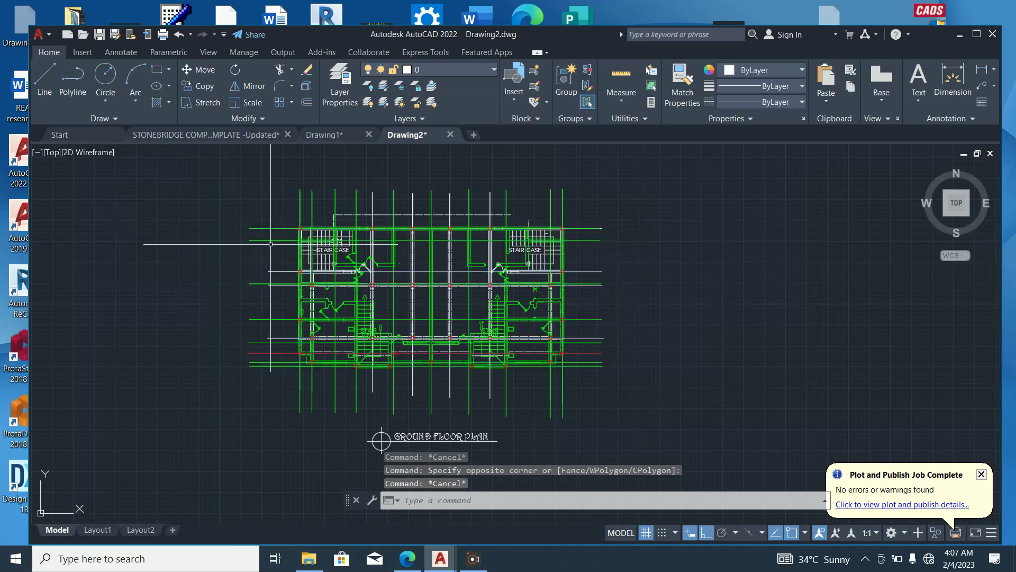
Select one red column outline, extend the selection to all similar outlines, and assign them to the COLUMN layer
scroll(288, 289, "up", 2)
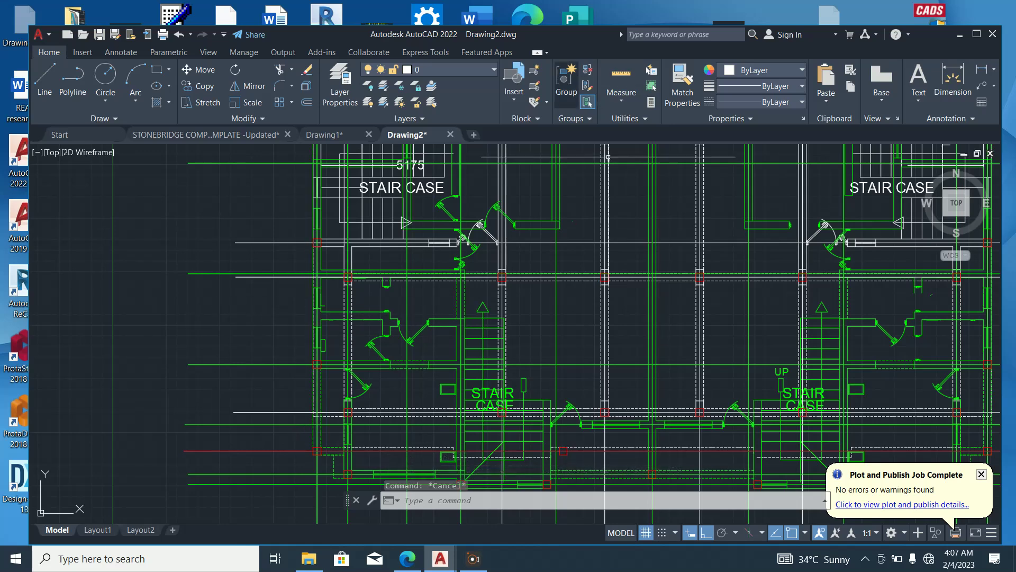
key("Escape")
key("Escape")
scroll(458, 319, "up", 8)
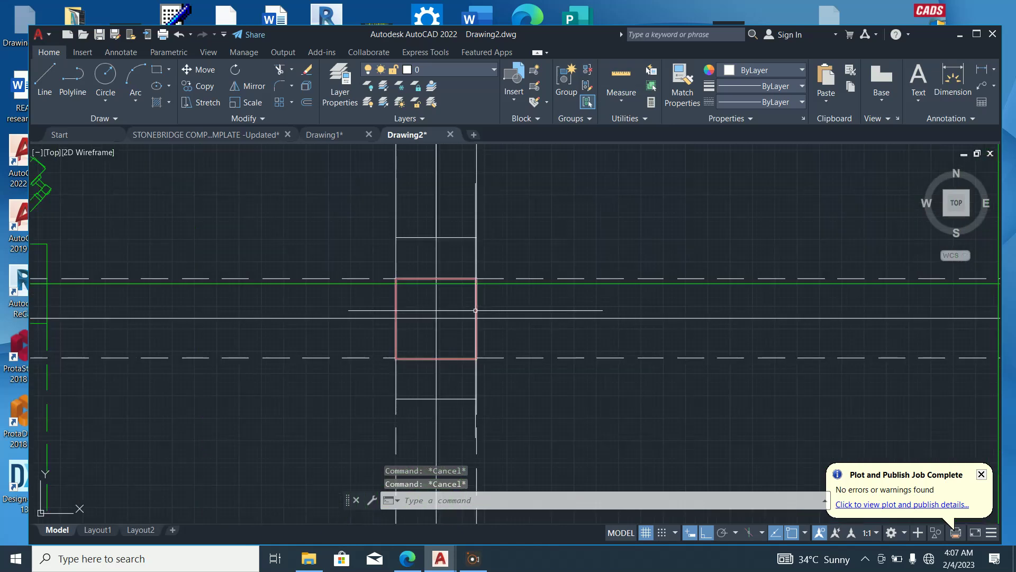
left_click(476, 318)
right_click(525, 469)
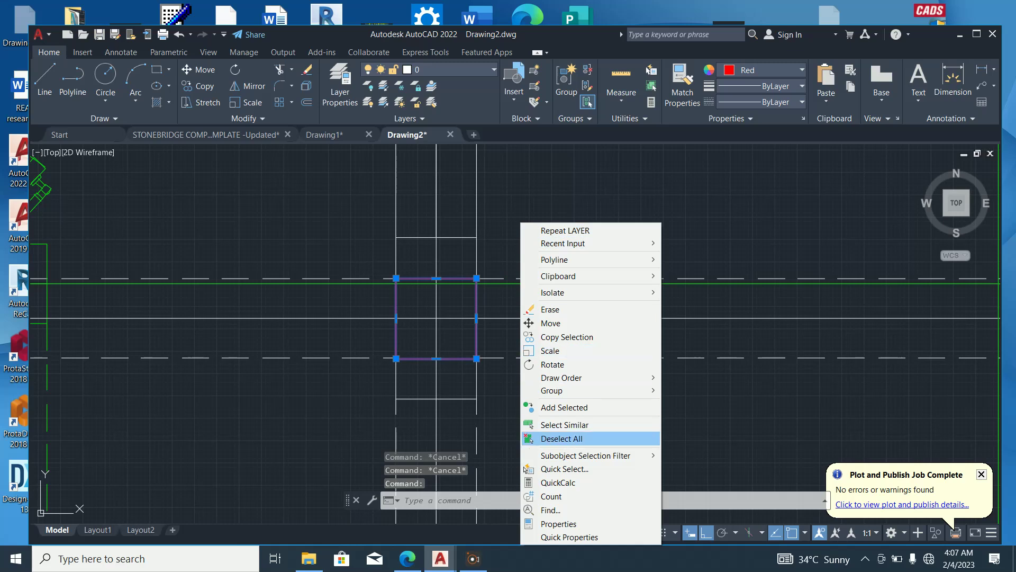
left_click(564, 425)
scroll(479, 367, "down", 5)
scroll(480, 366, "down", 2)
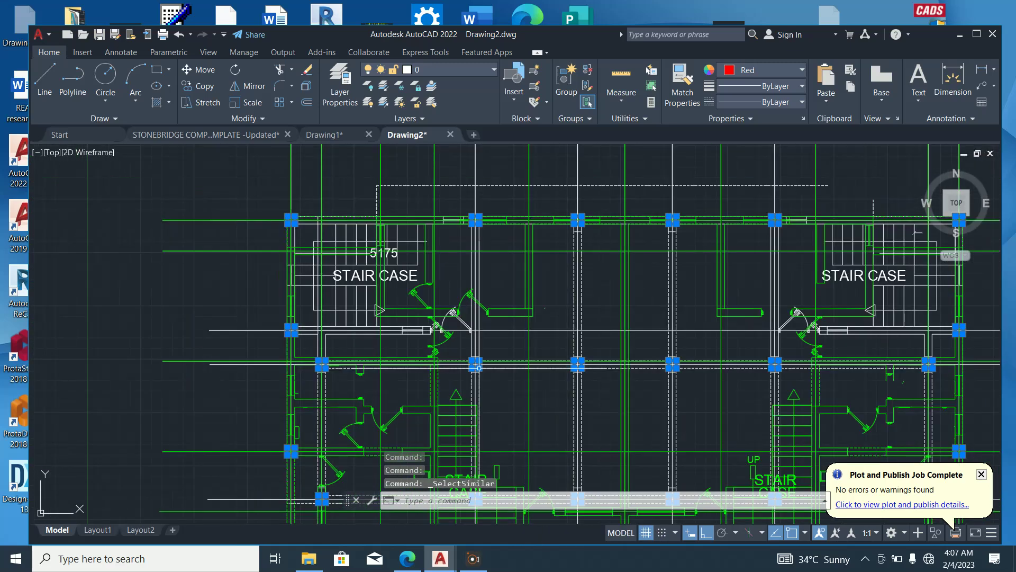
left_click(449, 69)
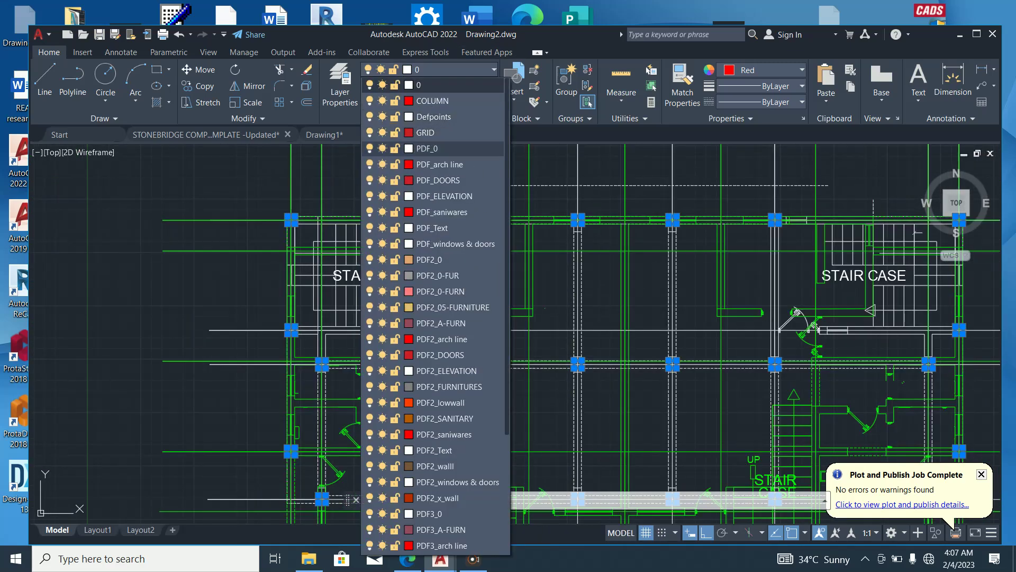
left_click(431, 100)
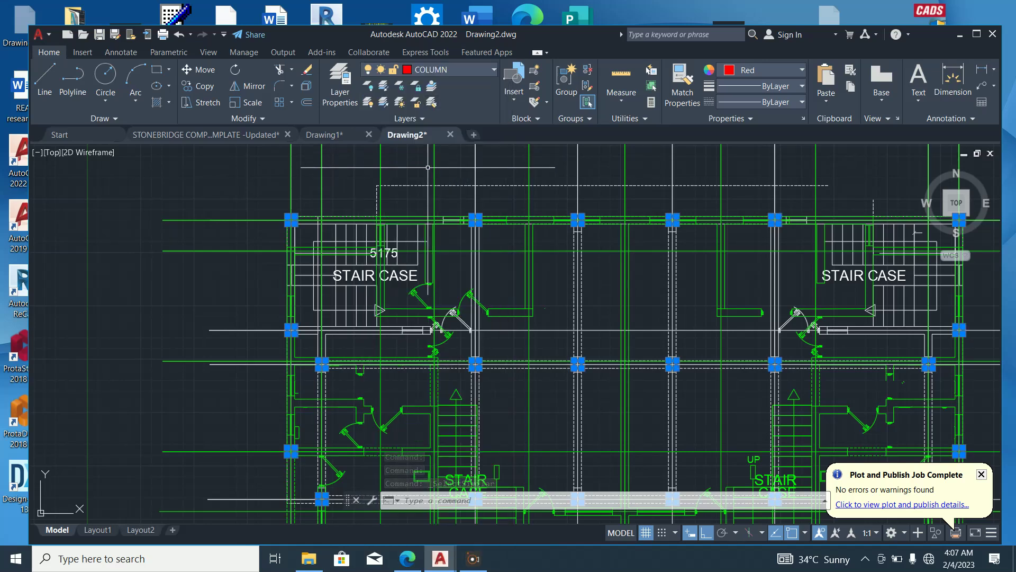
key("Escape")
scroll(355, 230, "down", 2)
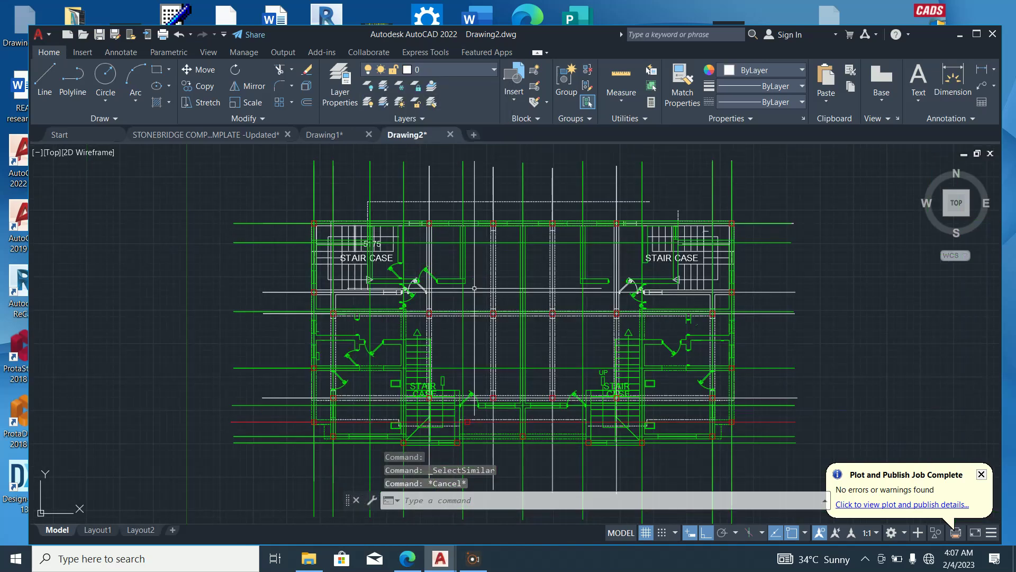
Erase the isolated column square on the red grid line, just right of the lower-left staircase
scroll(517, 465, "up", 4)
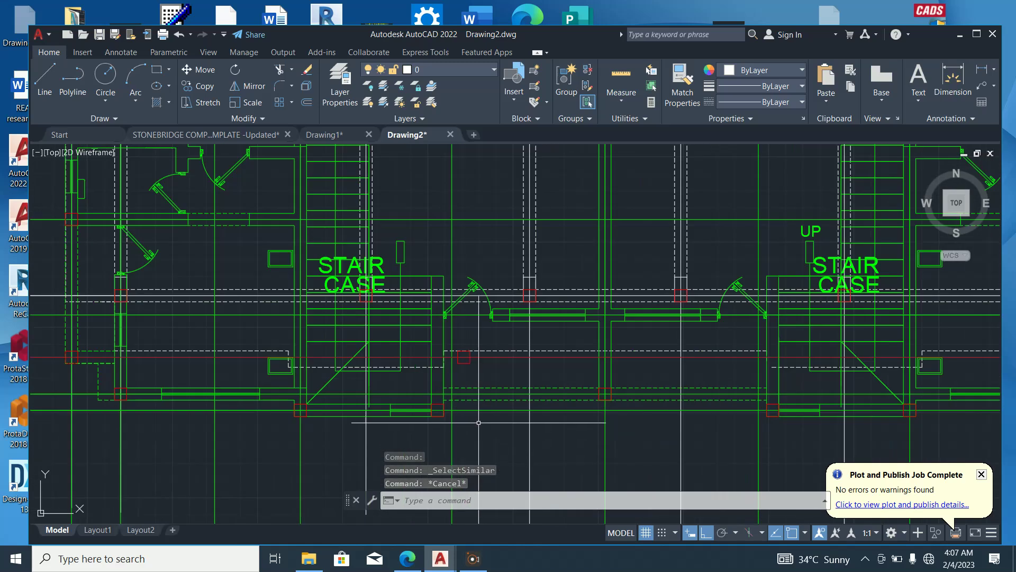
scroll(477, 424, "down", 2)
middle_click_drag(478, 424, 429, 398)
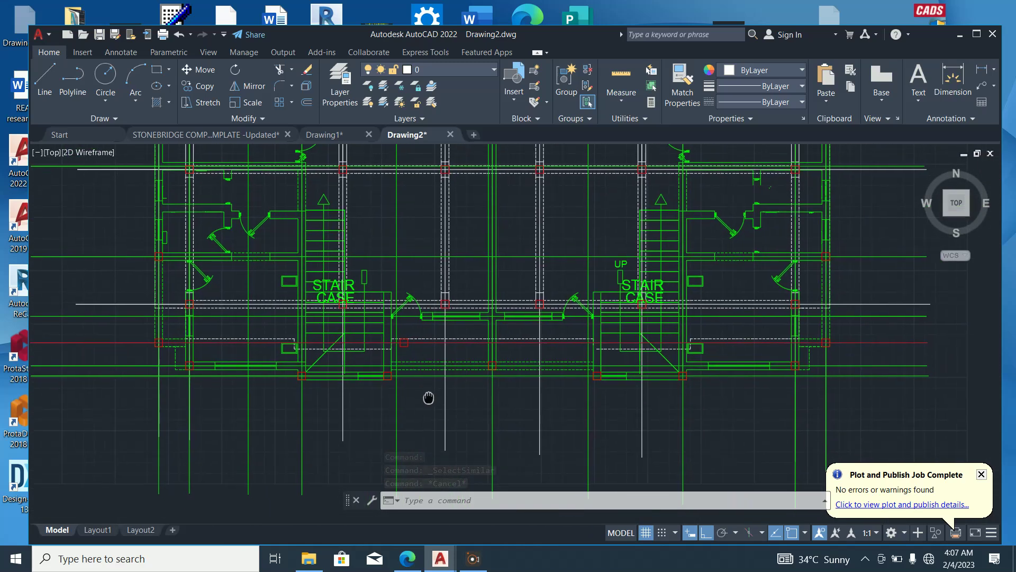
scroll(415, 392, "up", 5)
scroll(399, 372, "up", 3)
left_click(399, 372)
left_click(392, 369)
scroll(403, 371, "down", 4)
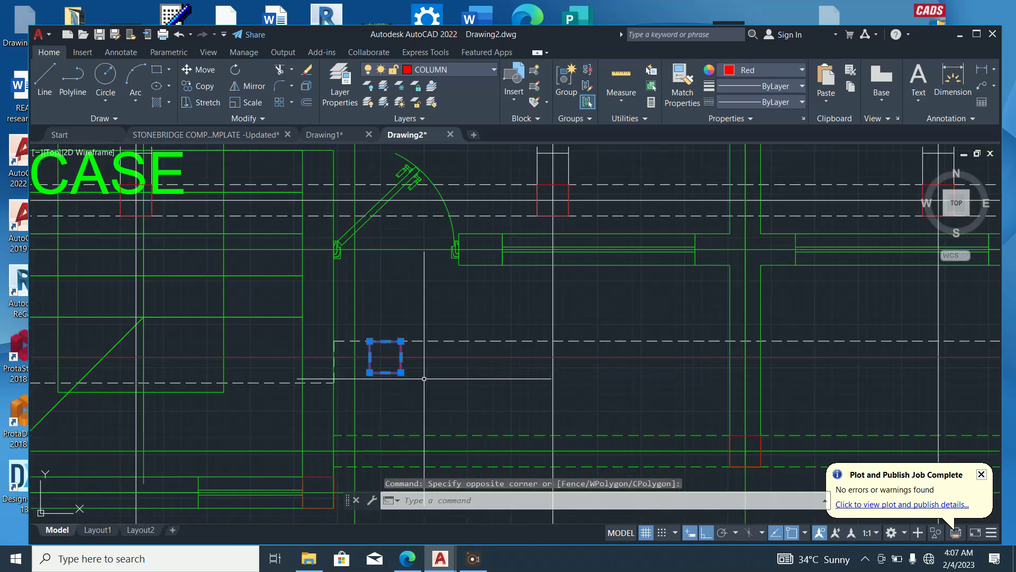
scroll(424, 379, "down", 2)
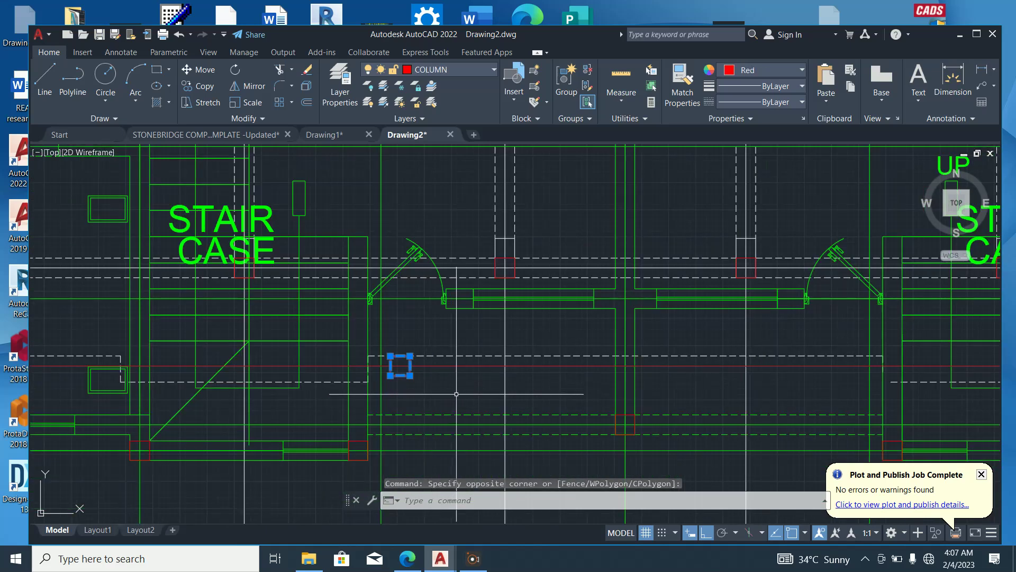
key("Delete")
scroll(392, 349, "down", 2)
scroll(396, 352, "down", 2)
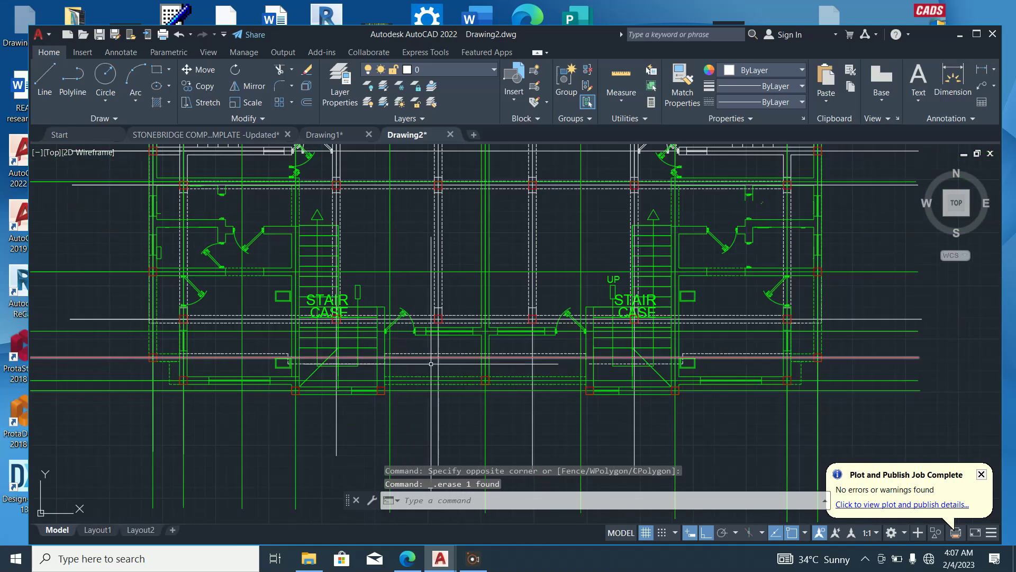
Draw a vertical line from the bottom midpoint of the left staircase's lower-right column, running down below and up above the plan
scroll(387, 398, "up", 3)
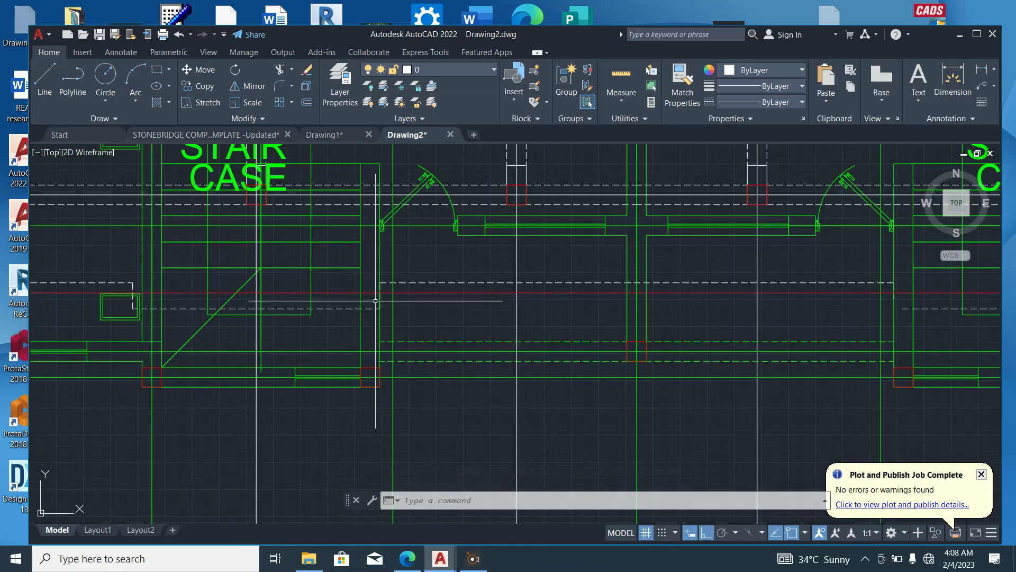
scroll(367, 406, "down", 3)
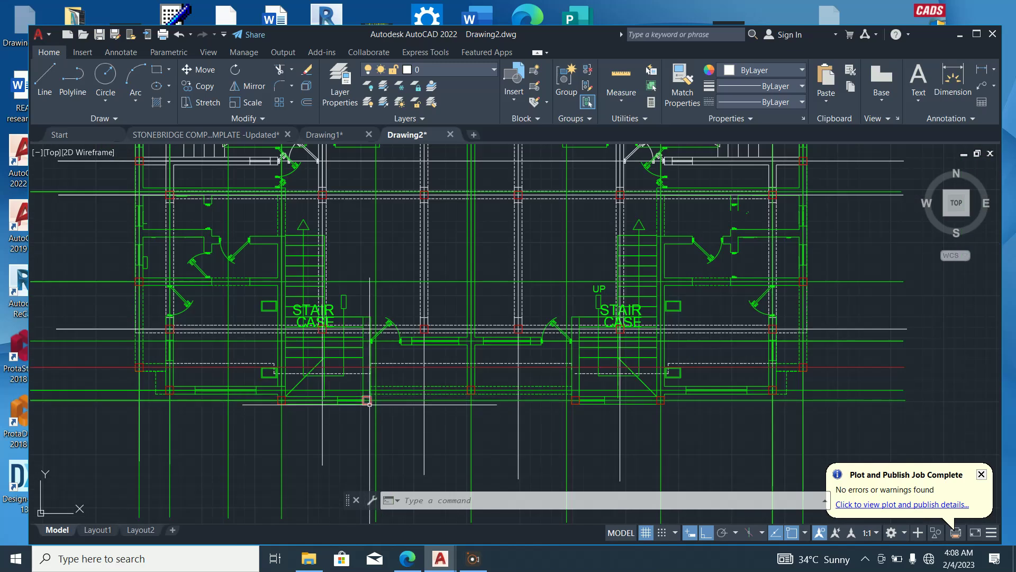
left_click(45, 79)
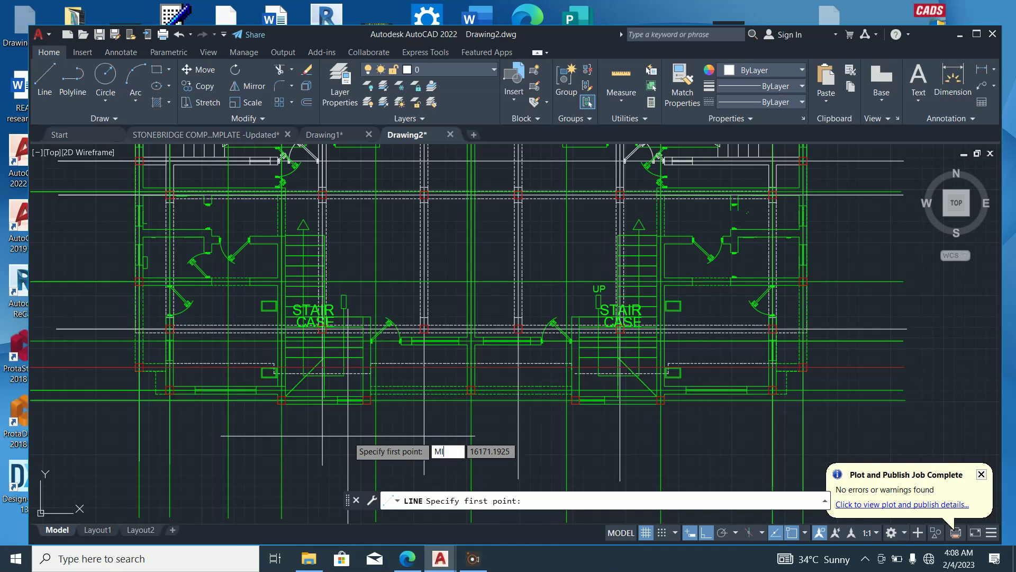
key("Return")
scroll(365, 391, "up", 5)
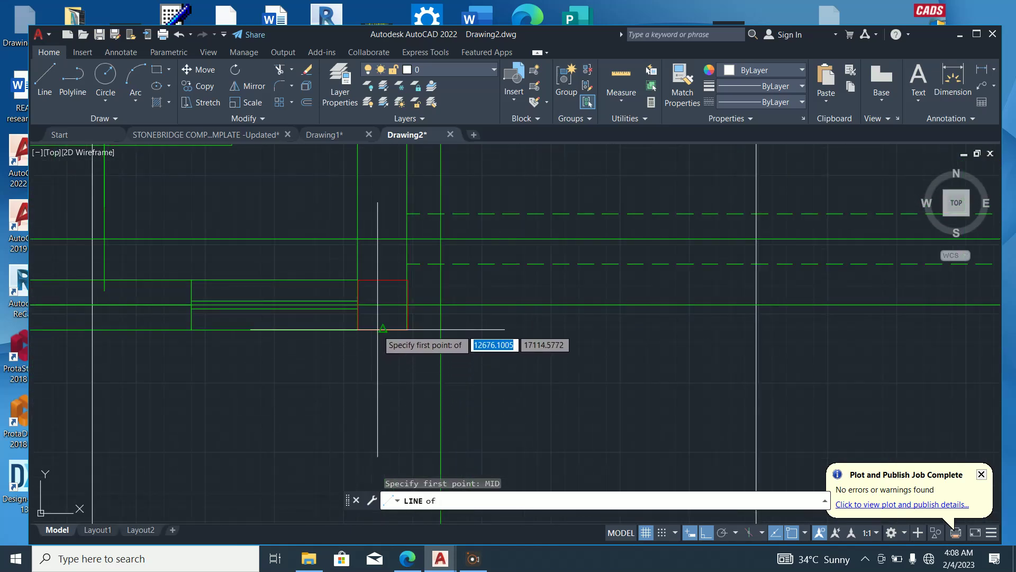
left_click(382, 330)
scroll(383, 329, "down", 5)
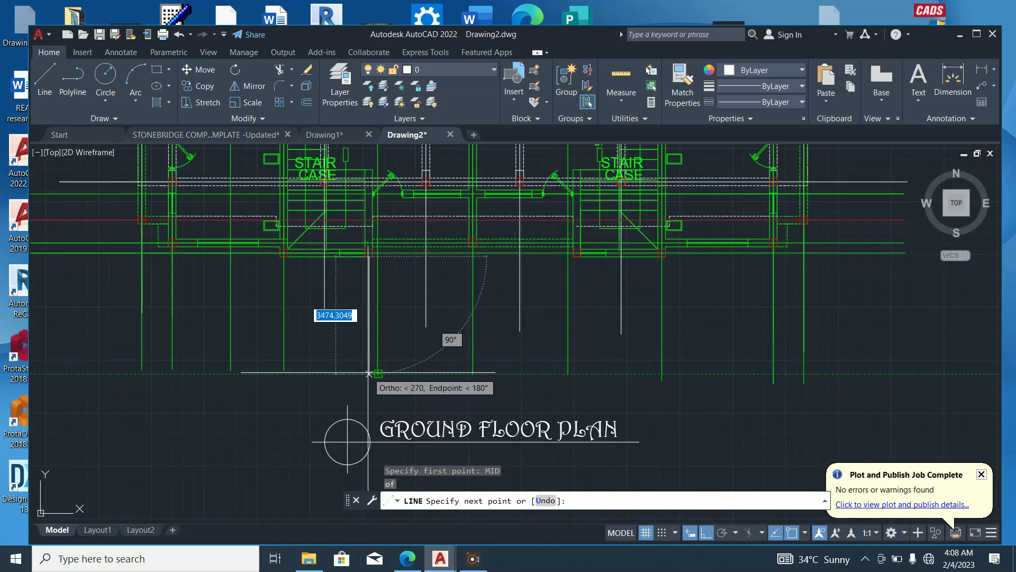
left_click(369, 375)
scroll(367, 412, "down", 5)
scroll(362, 259, "up", 5)
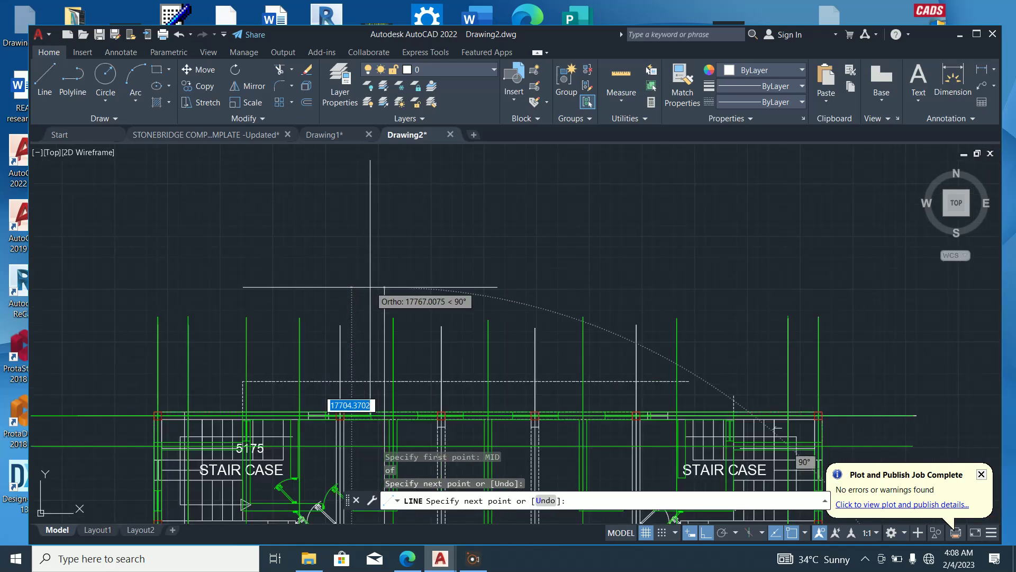
left_click(375, 321)
scroll(366, 271, "down", 4)
key("Escape")
Assign the new vertical line at the left staircase's lower-right column to the GRID layer
scroll(366, 270, "up", 5)
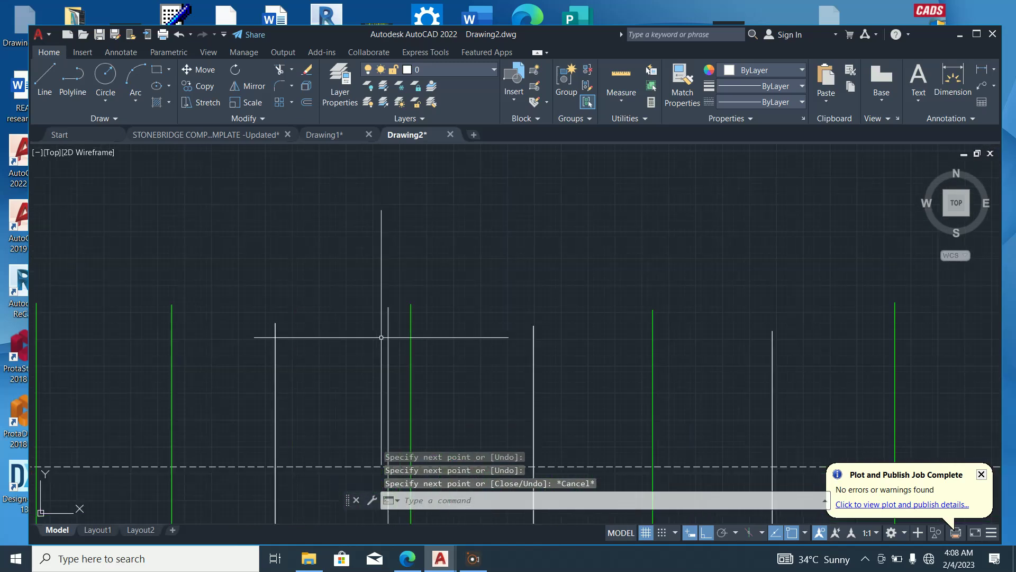
left_click_drag(415, 356, 346, 295)
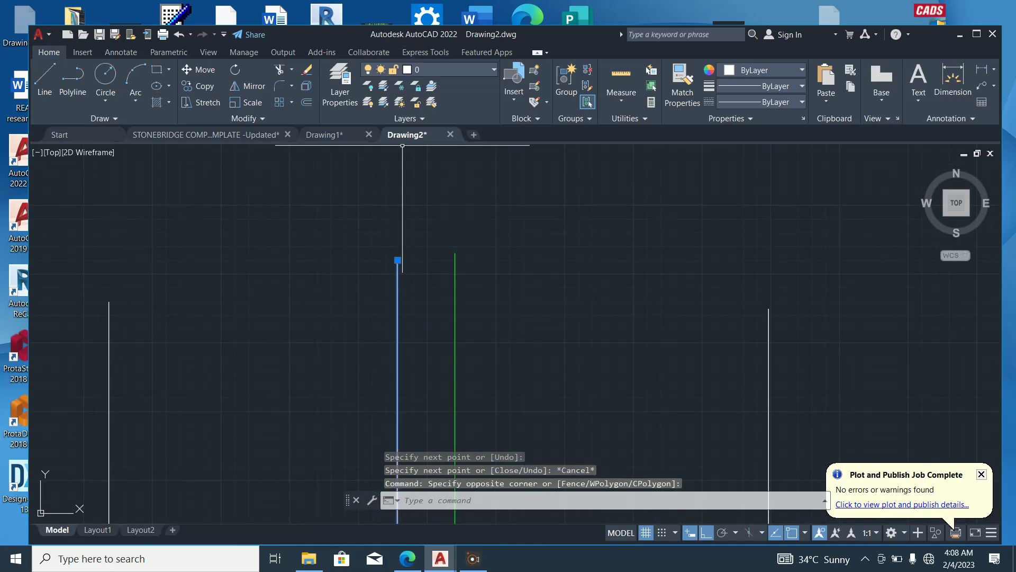
left_click(434, 70)
left_click(434, 132)
scroll(461, 348, "down", 6)
scroll(461, 348, "up", 4)
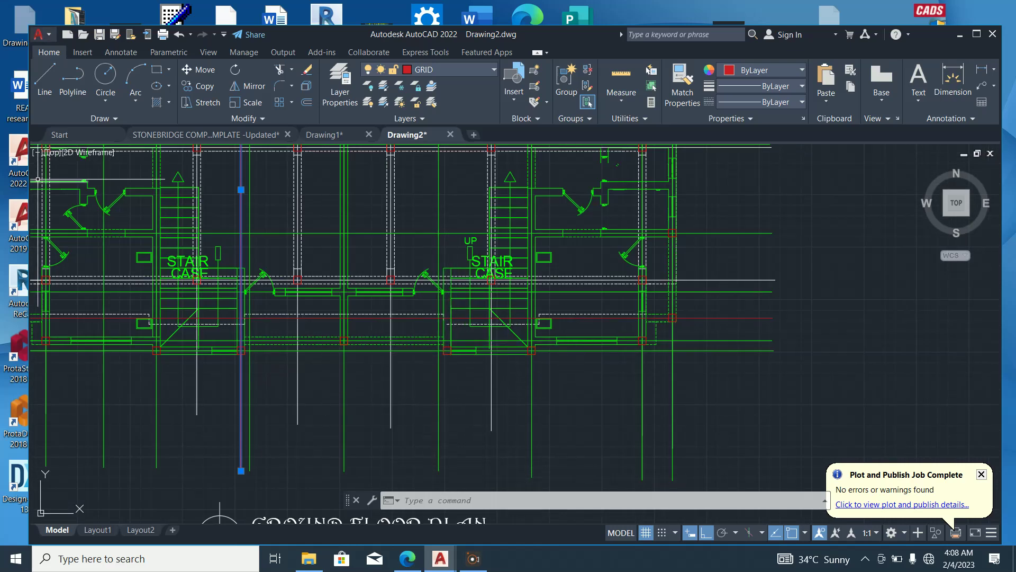
Draw a vertical line from the bottom midpoint of the right staircase's lower-left column, extending below and above the plan
left_click(44, 80)
scroll(480, 388, "up", 2)
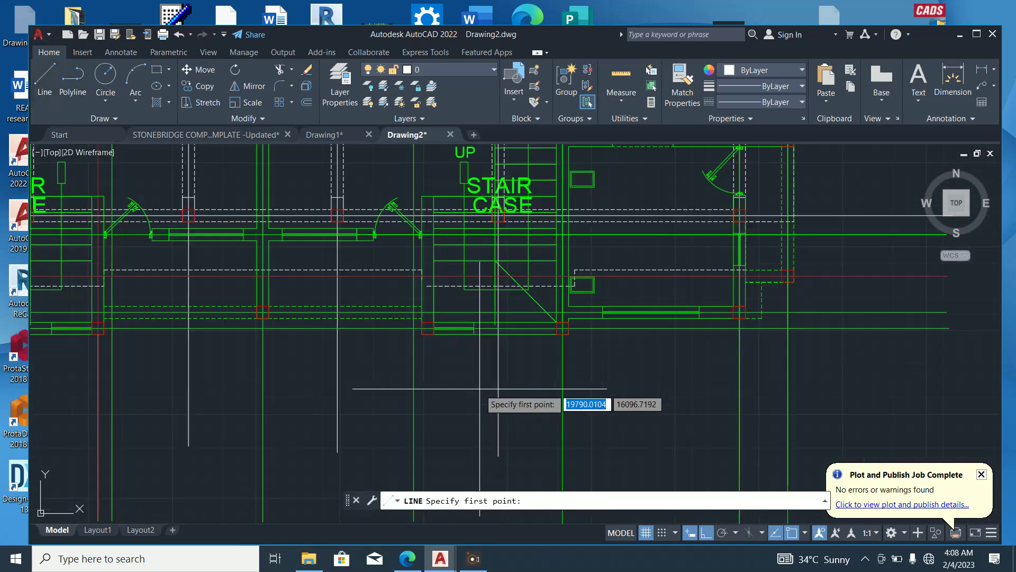
type("MID")
key("Return")
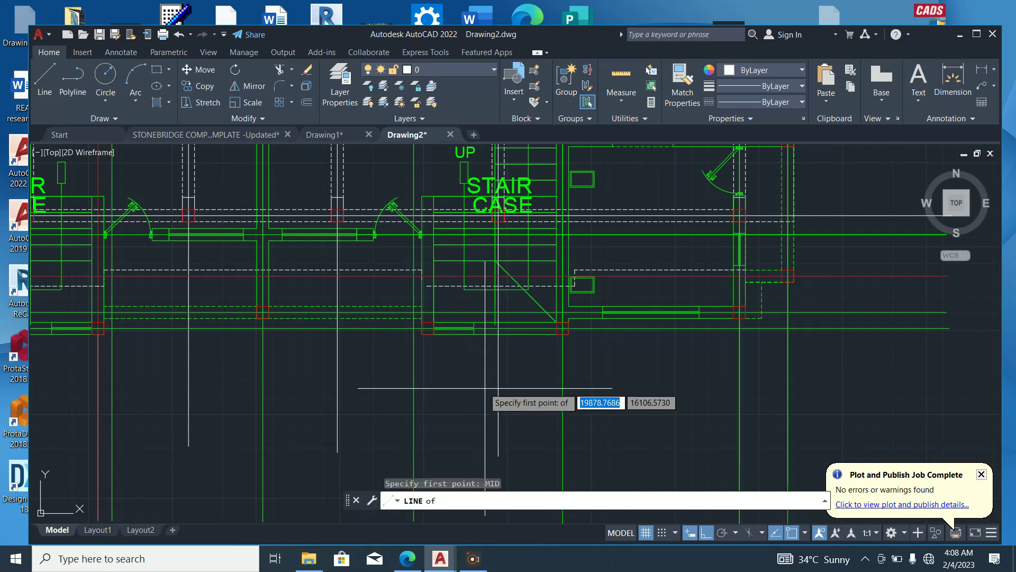
scroll(484, 384, "up", 4)
left_click(429, 325)
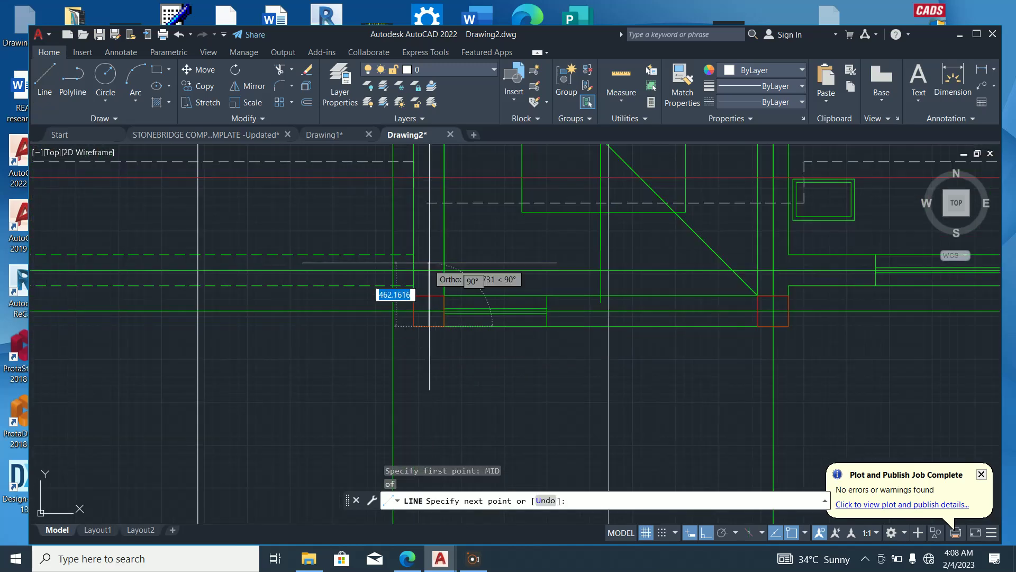
scroll(433, 280, "down", 4)
scroll(435, 391, "down", 5)
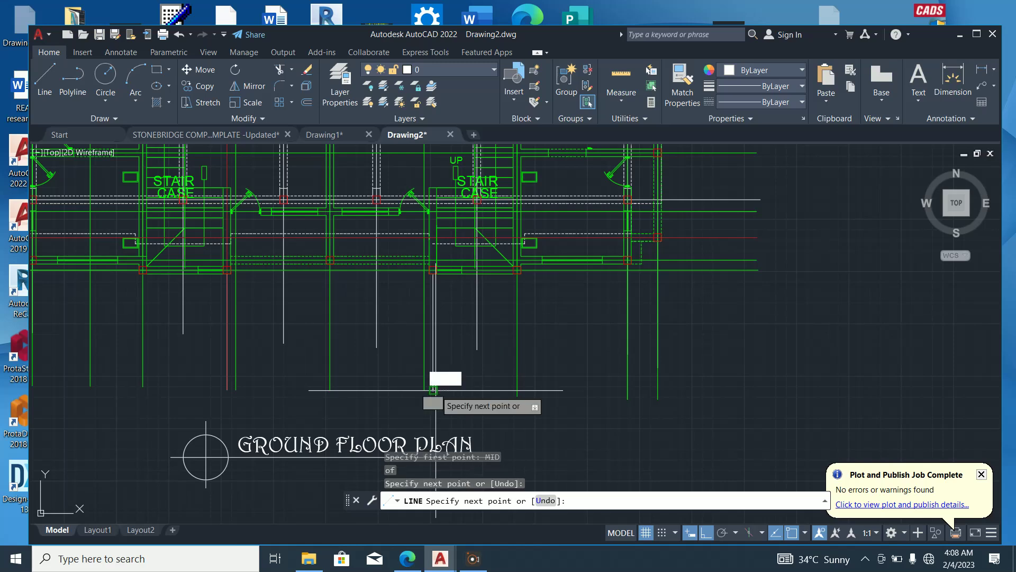
scroll(442, 280, "up", 5)
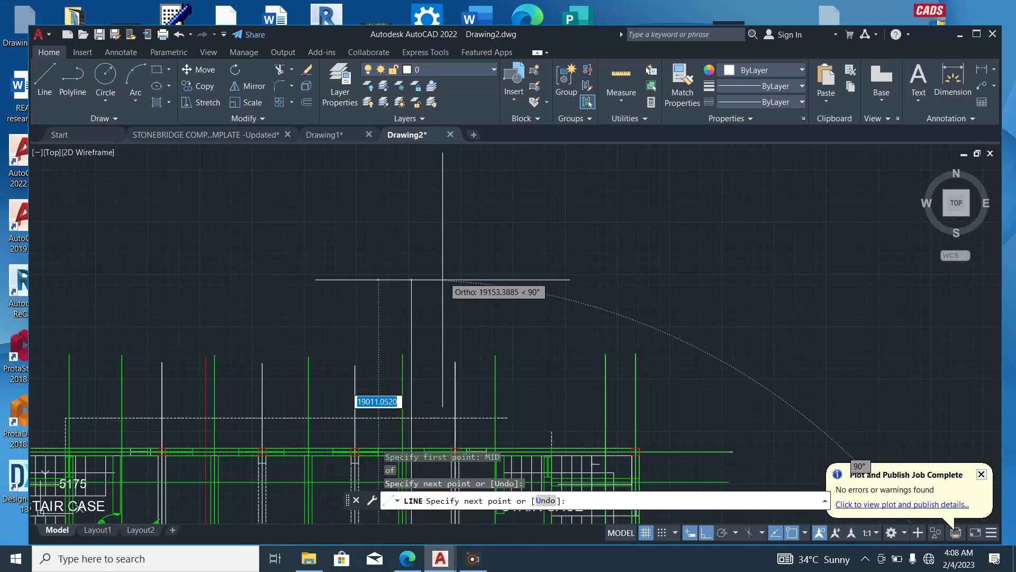
left_click(428, 355)
key("Escape")
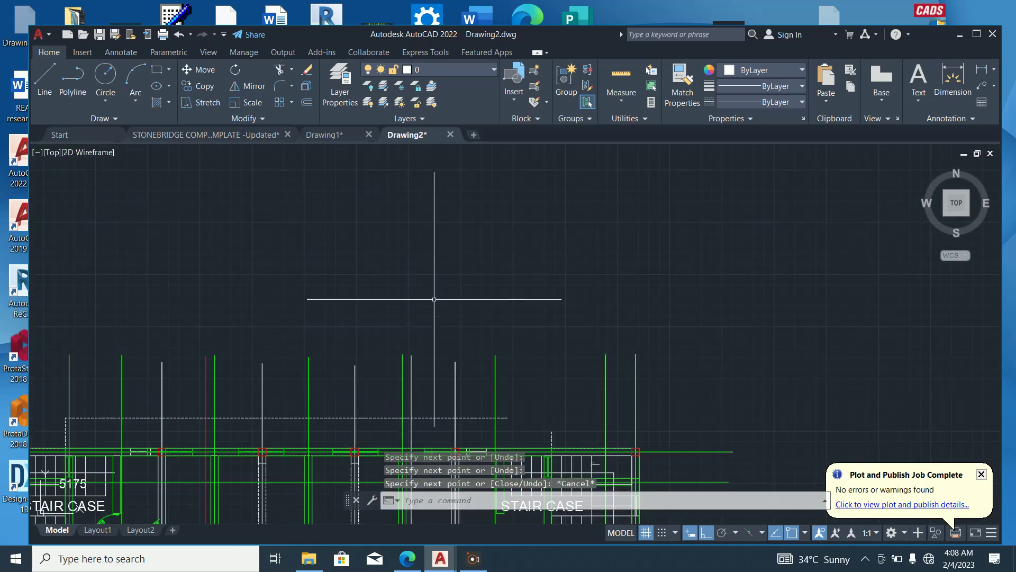
Assign the new vertical line at the right staircase's lower-left column to the GRID layer
scroll(412, 369, "up", 2)
left_click(435, 355)
left_click(404, 332)
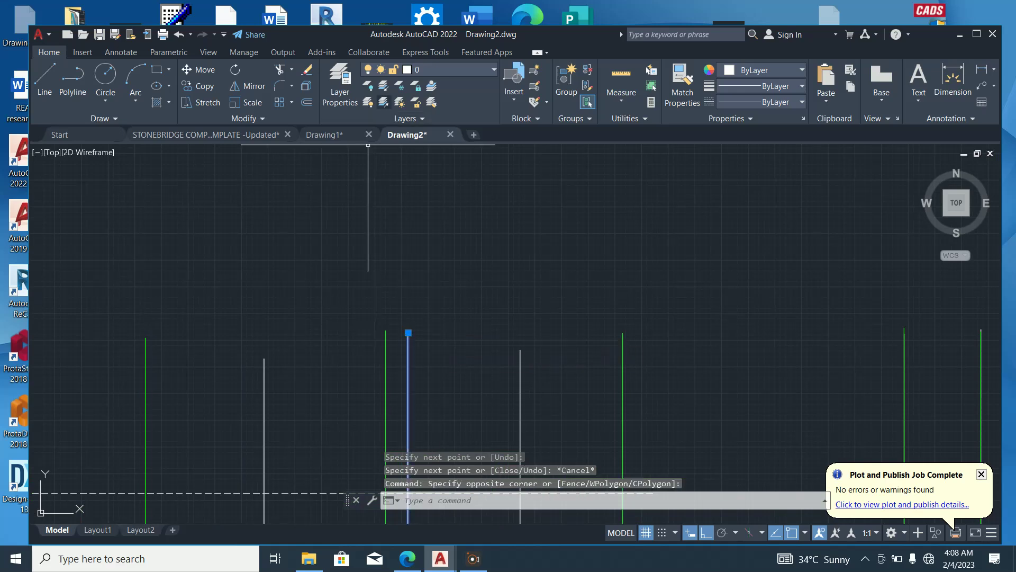
left_click(402, 70)
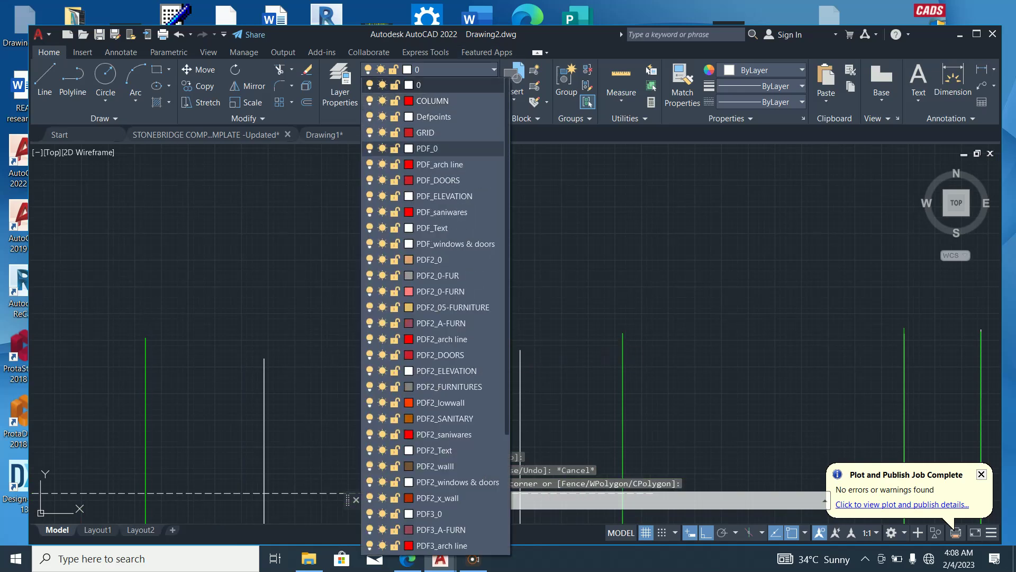
left_click(431, 117)
key("Escape")
scroll(435, 205, "down", 5)
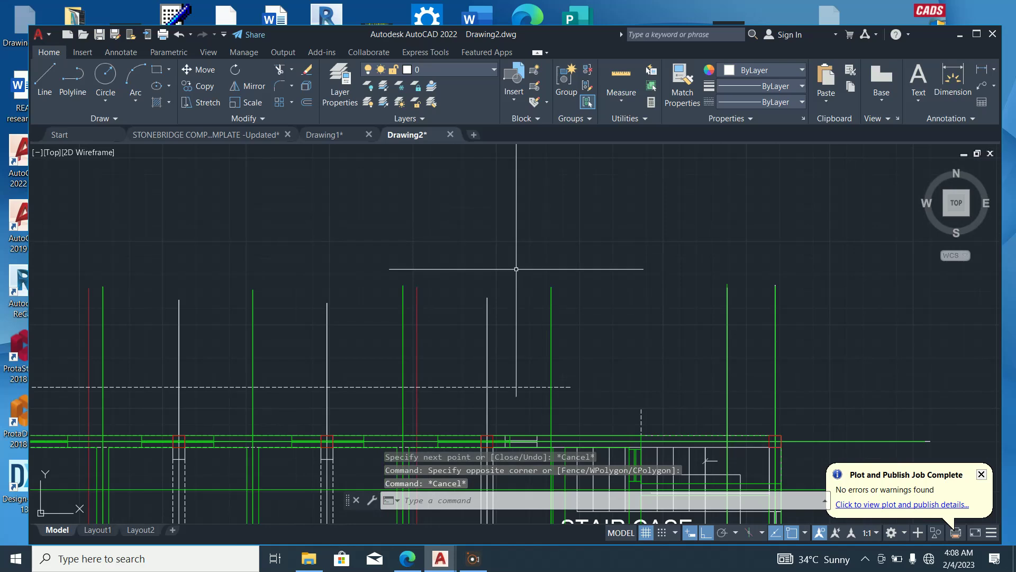
Check the layer of the vertical grid lines above the plan and of the horizontal grid lines beside it
left_click(671, 297)
left_click(177, 248)
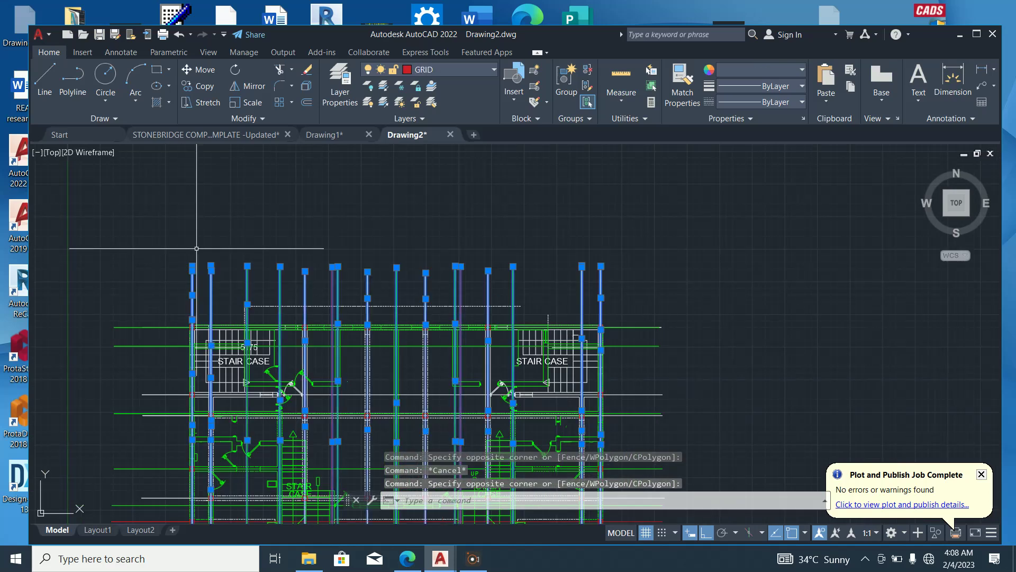
key("Escape")
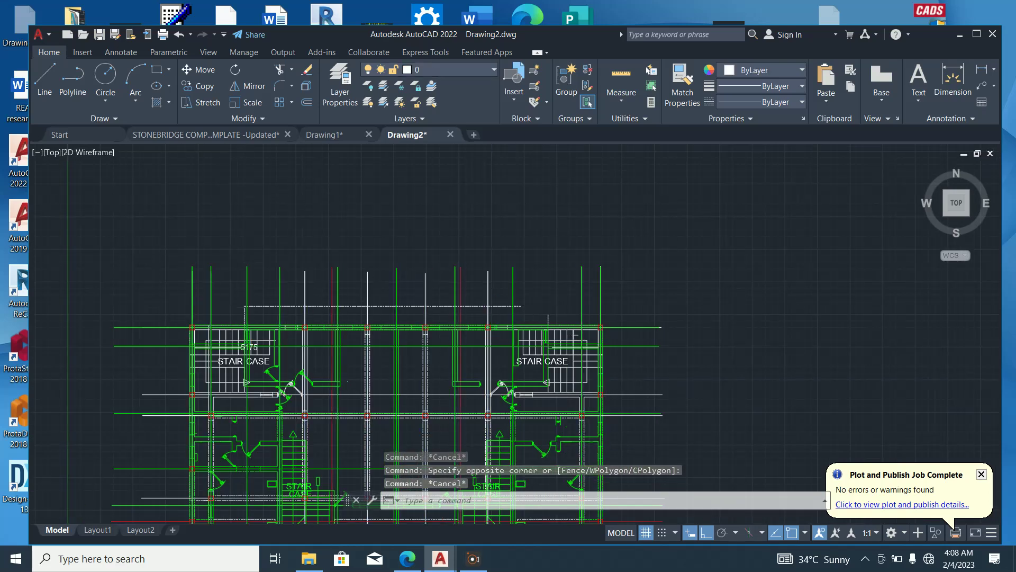
scroll(544, 312, "down", 5)
left_click(601, 368)
left_click(530, 215)
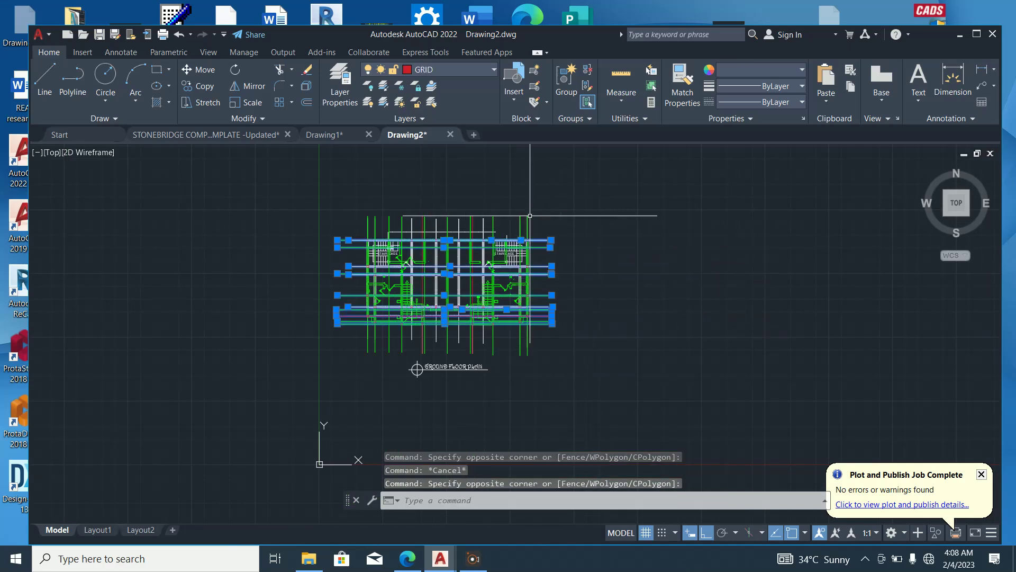
key("Escape")
left_click(548, 343)
left_click(343, 339)
key("Escape")
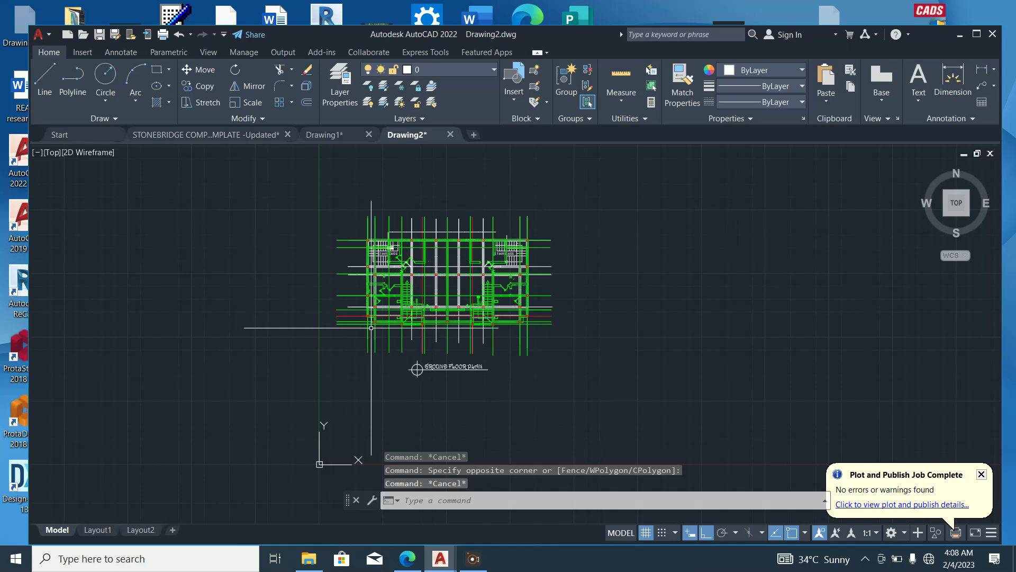
Select all vertical grid lines across their lower ends and assign them to the GRID layer
left_click(593, 354)
left_click(343, 330)
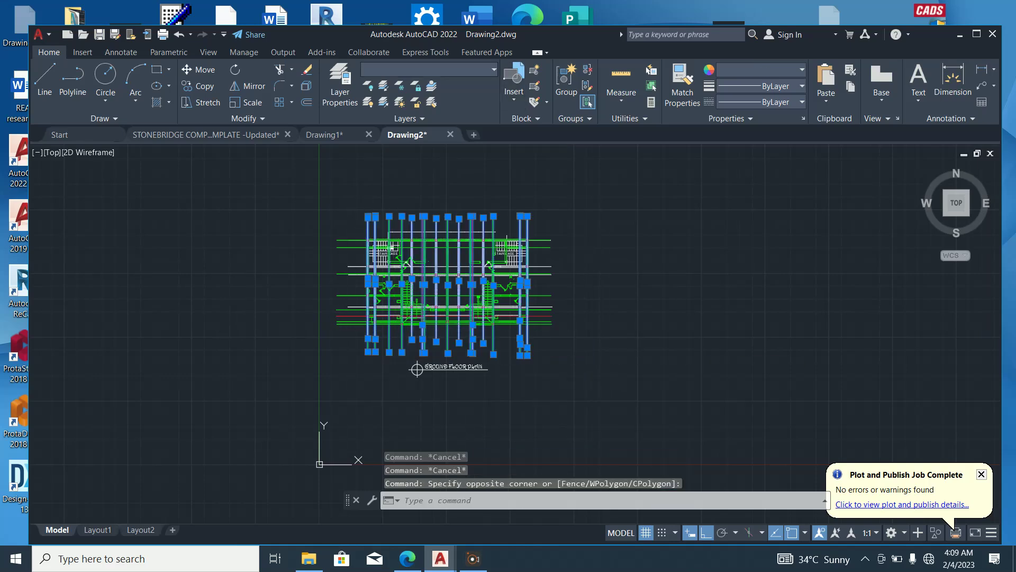
left_click(429, 70)
left_click(424, 132)
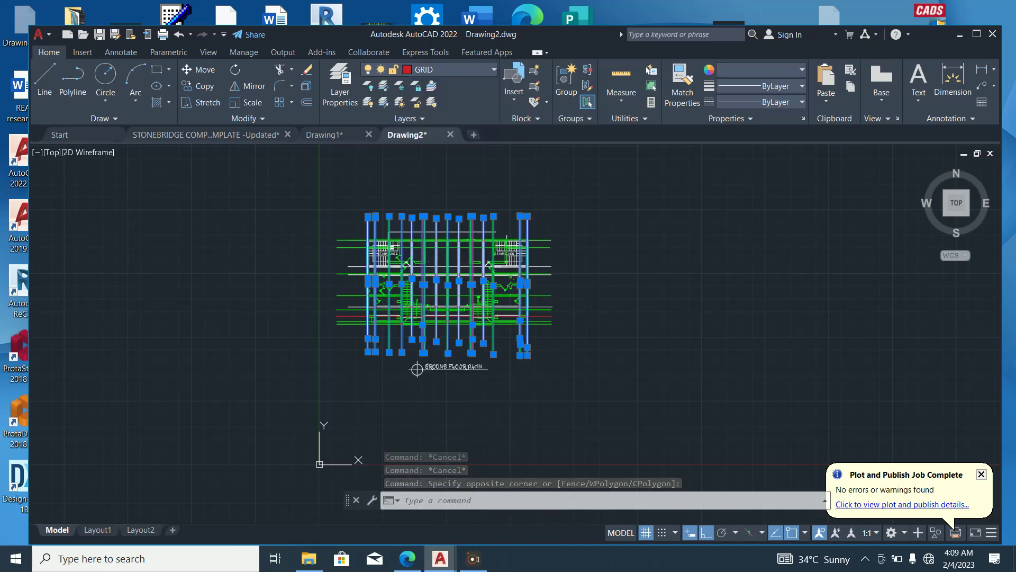
key("Escape")
Recheck the layer of all vertical grid lines by their lower ends and clear the selection
left_click(559, 342)
left_click(349, 330)
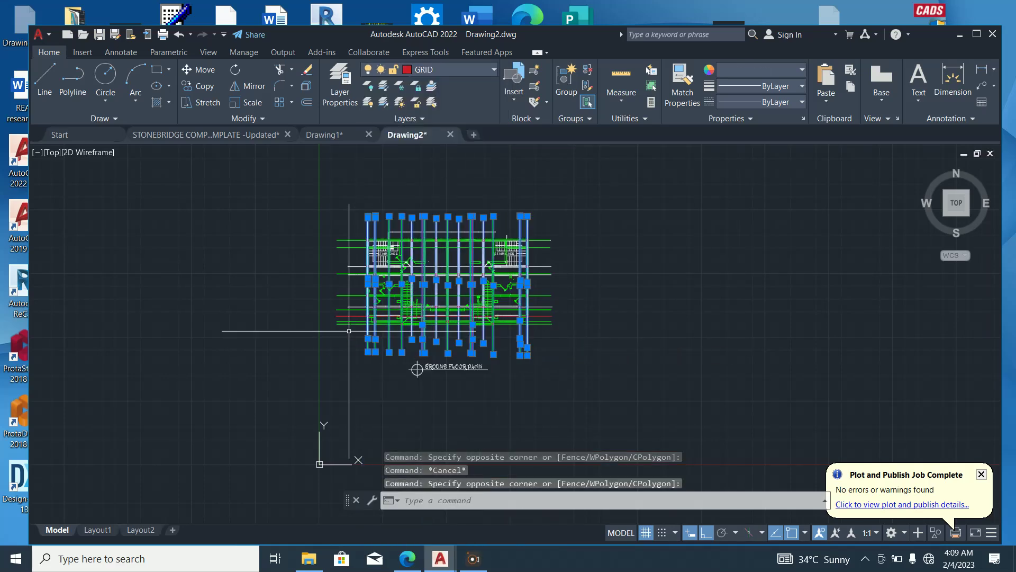
key("Escape")
left_click(358, 337)
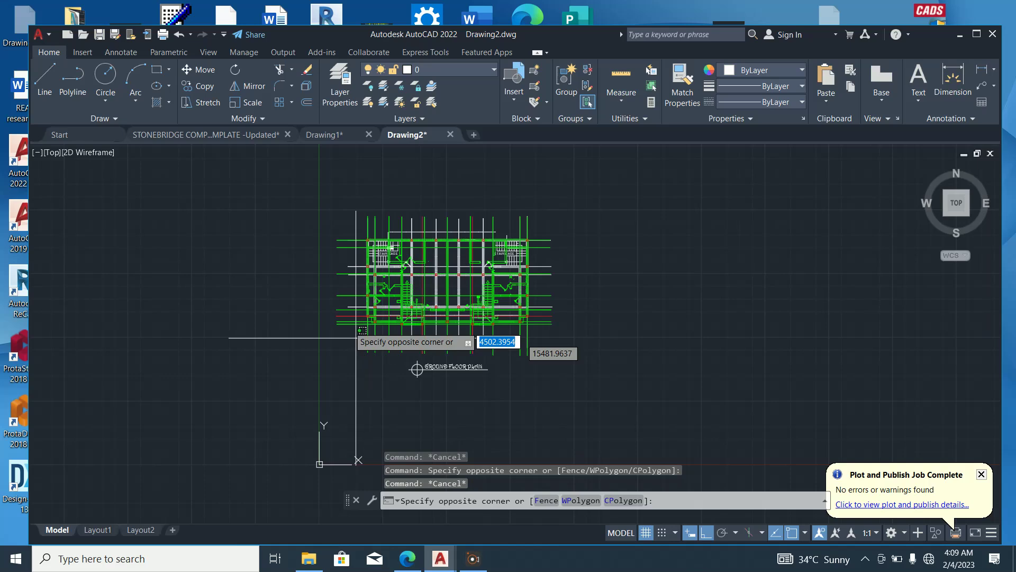
left_click(304, 210)
key("Escape")
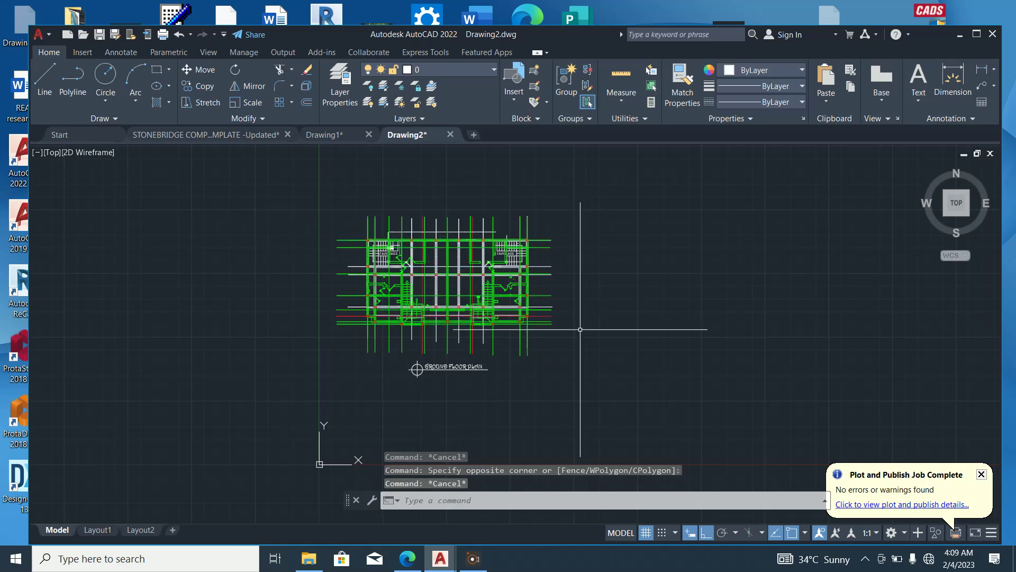
left_click(577, 341)
left_click(349, 335)
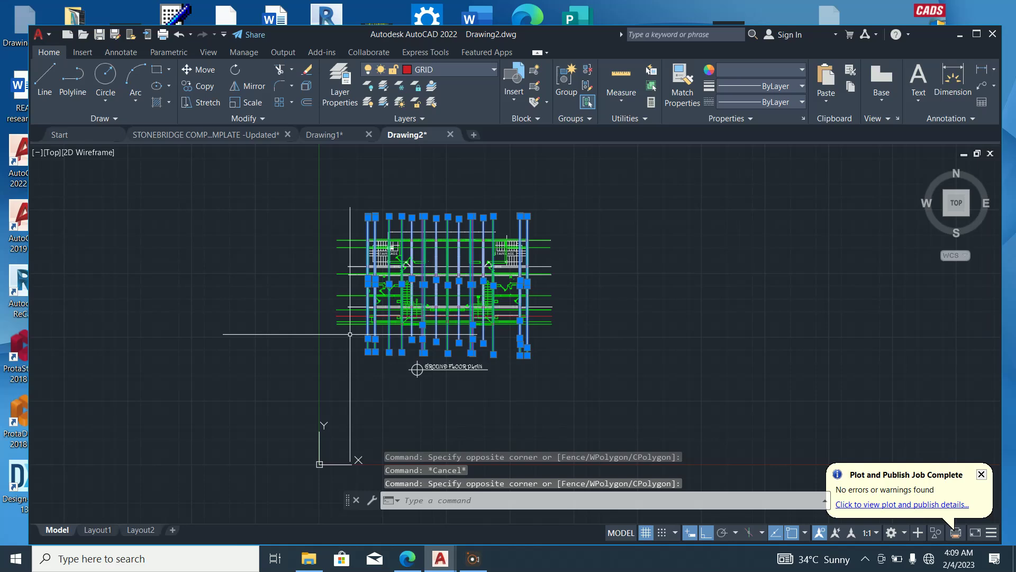
key("Escape")
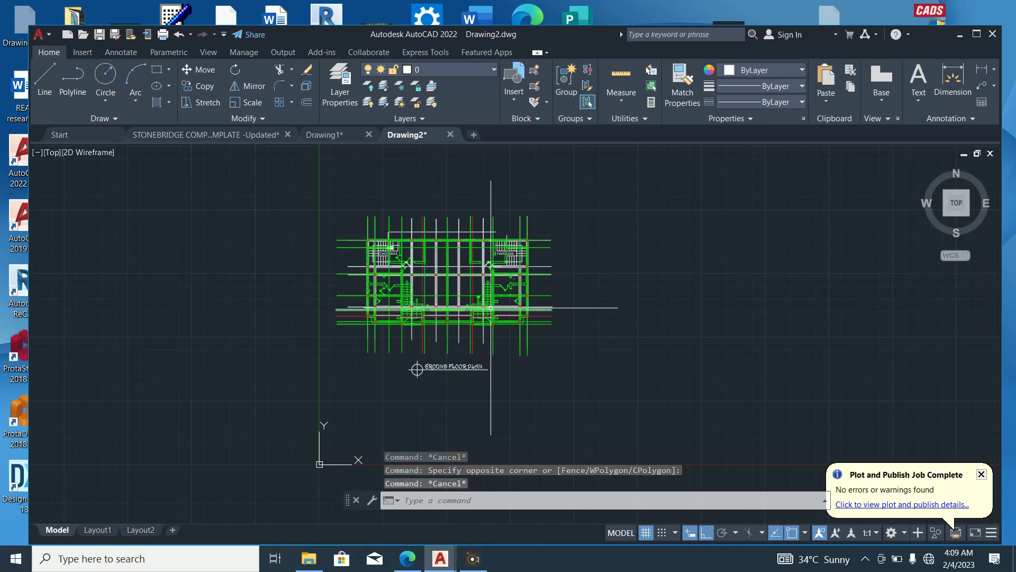
Draw a horizontal line below the plan, crossing the lower ends of all vertical grid lines
scroll(459, 329, "up", 4)
left_click(44, 79)
left_click(210, 351)
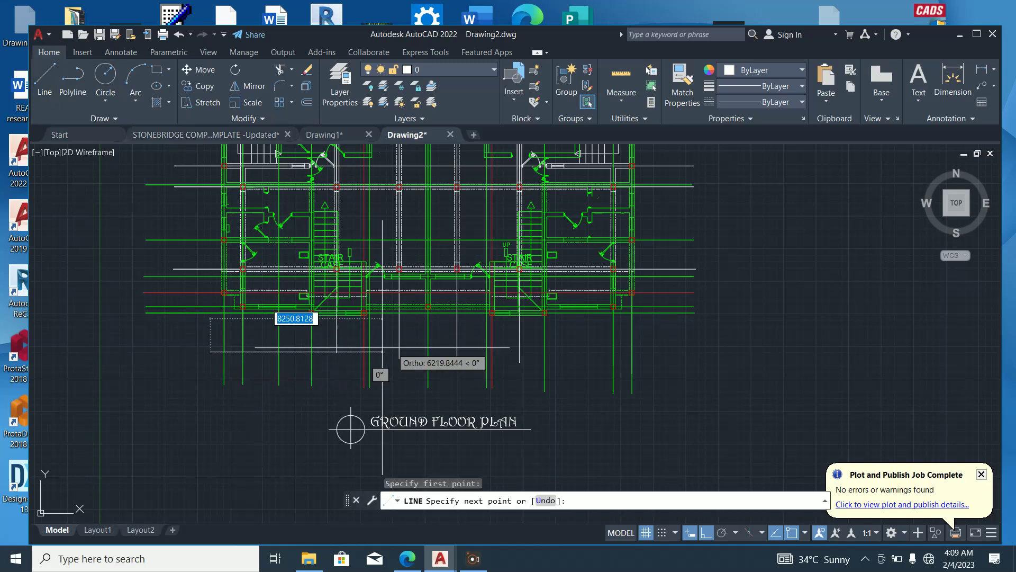
left_click(767, 350)
key("Escape")
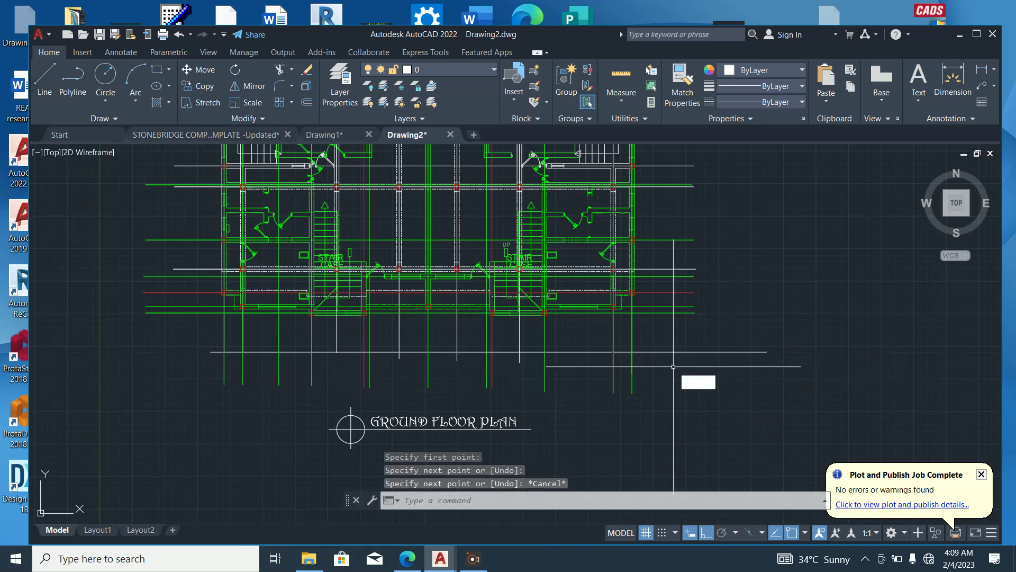
Trim the ends of the vertical grid lines that extend below the horizontal line under the plan
type("TR")
key("Return")
left_click(665, 359)
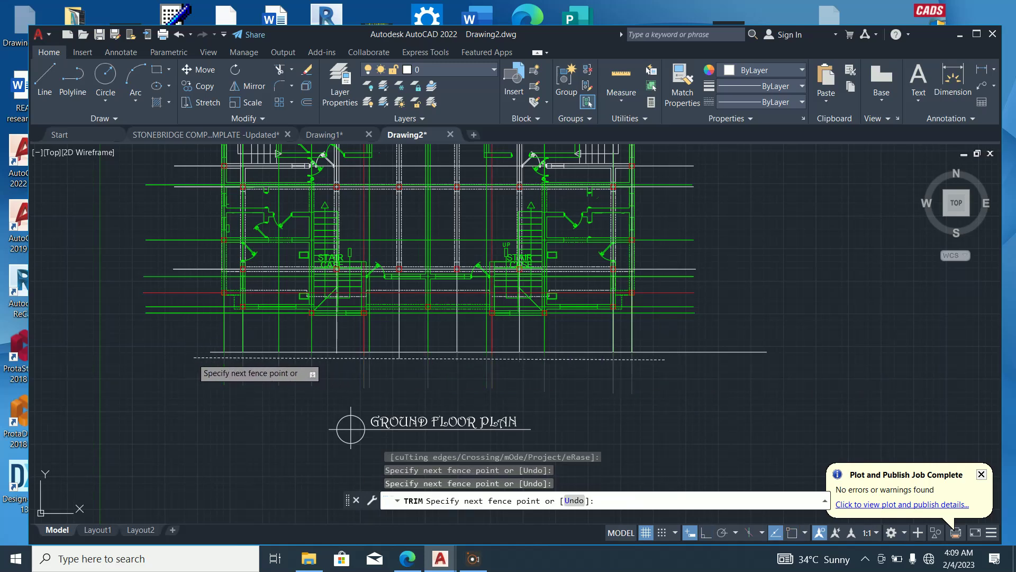
key("Return")
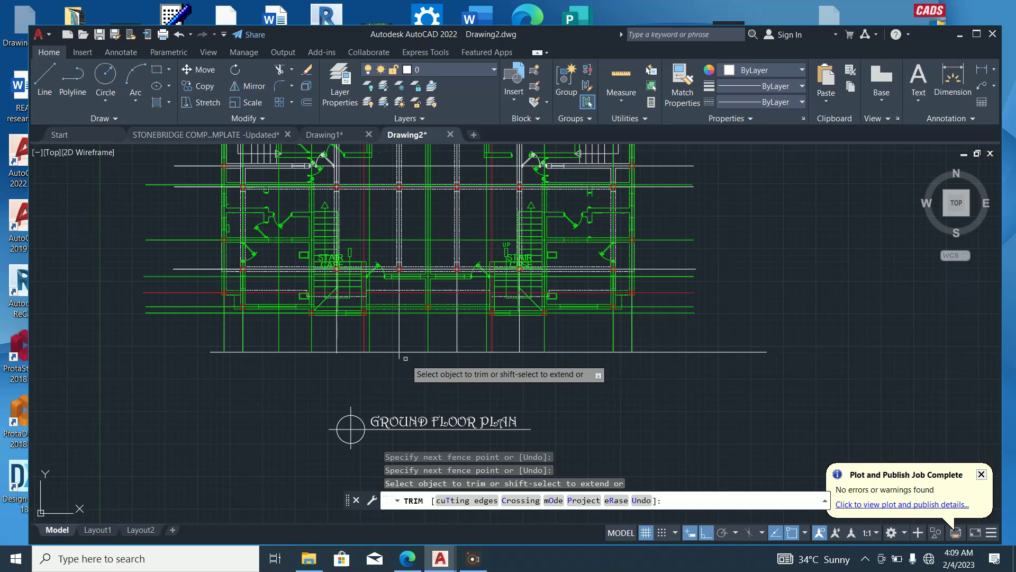
scroll(423, 371, "up", 5)
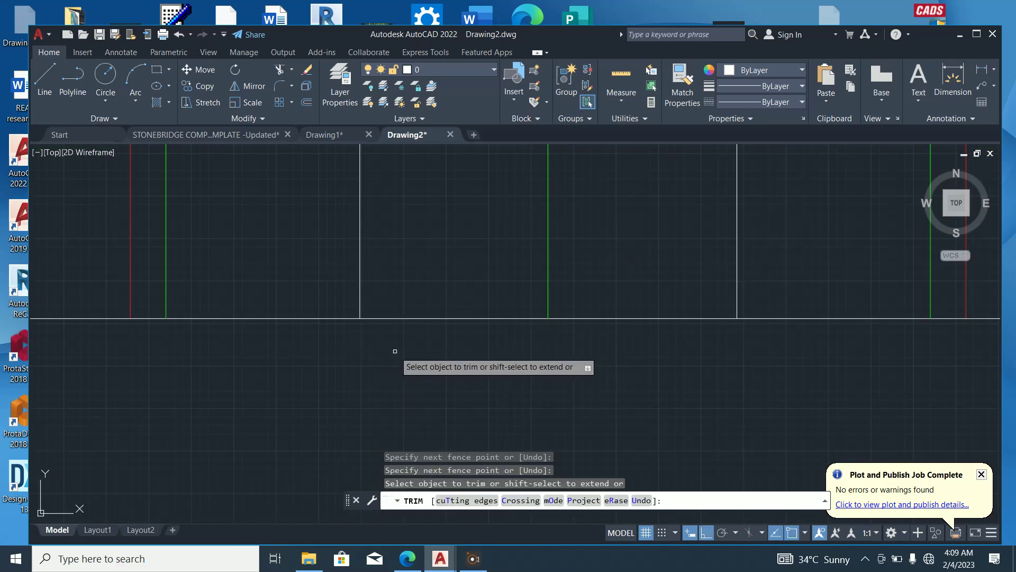
scroll(669, 372, "down", 5)
key("Escape")
Leave the trim and delete the horizontal cutting line below the plan
left_click(719, 370)
left_click(701, 340)
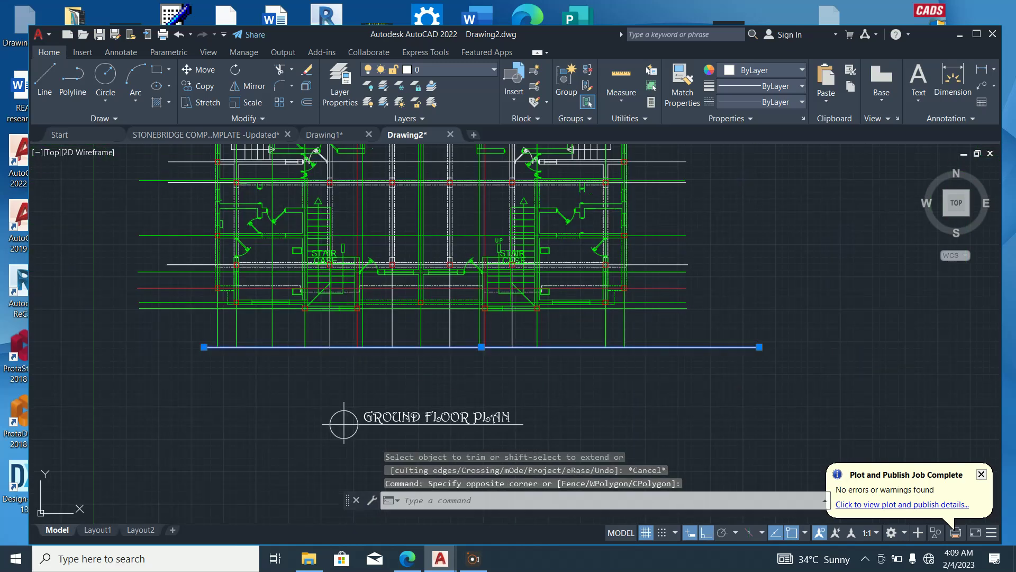
key("Delete")
Draw a vertical line to the right of the plan, crossing the right ends of all horizontal grid lines
left_click(45, 79)
scroll(244, 295, "down", 2)
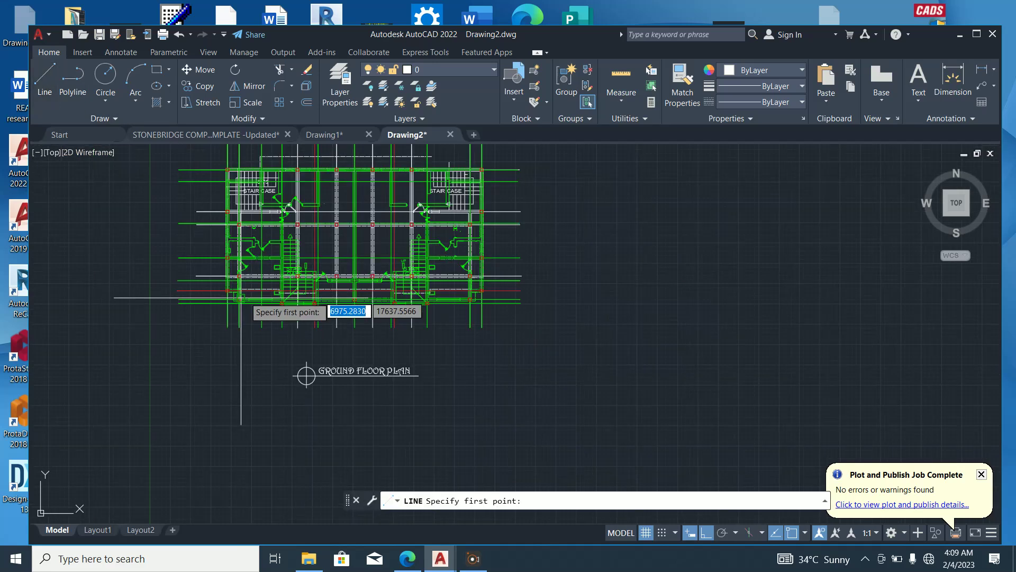
left_click(509, 314)
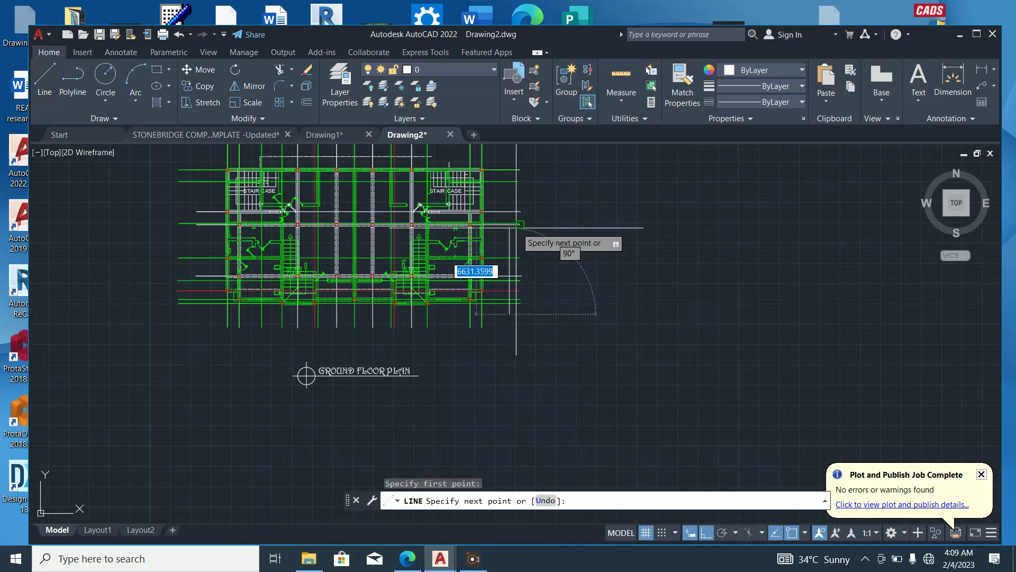
scroll(517, 226, "up", 2)
key("Escape")
scroll(509, 278, "down", 3)
Trim the right ends of the horizontal grid lines back to the vertical cutting line with a fence
type("tr")
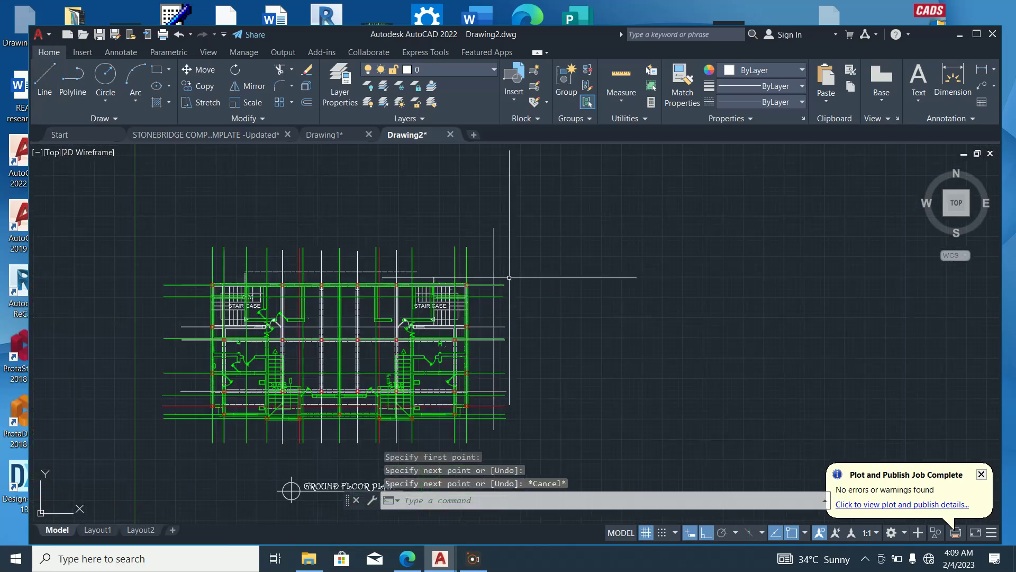
key("Return")
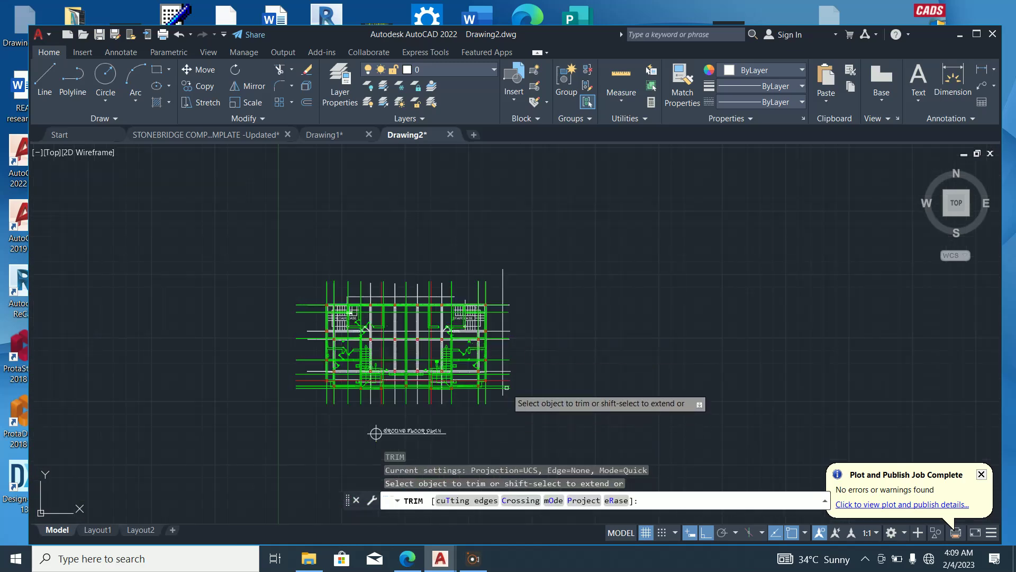
scroll(507, 387, "up", 5)
left_click_drag(501, 416, 501, 305)
left_click_drag(506, 420, 504, 406)
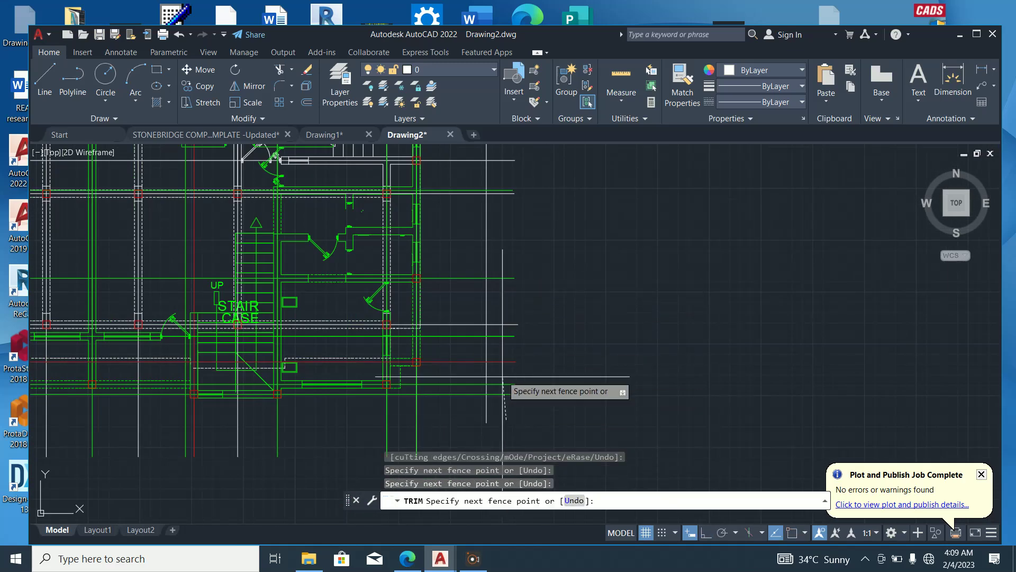
middle_click_drag(510, 236, 501, 424)
scroll(501, 424, "up", 2)
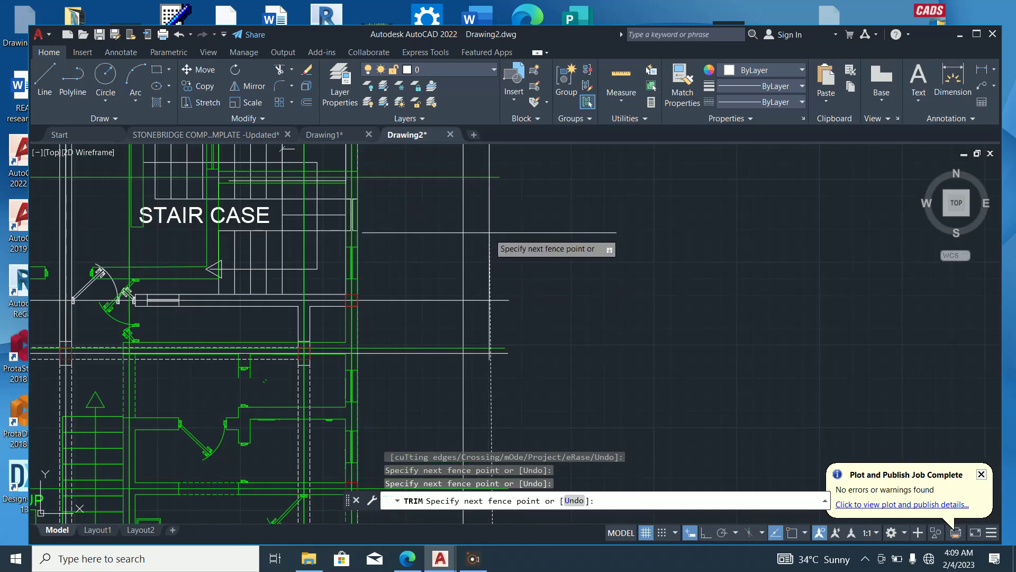
scroll(489, 230, "down", 4)
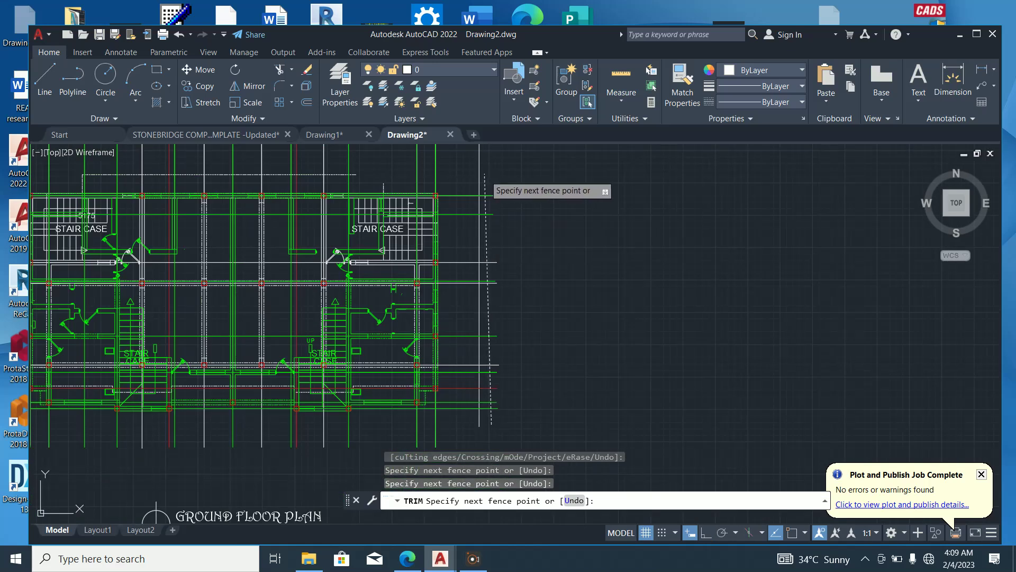
left_click(484, 173)
scroll(527, 339, "down", 5)
key("Escape")
Delete the vertical cutting line on the right side of the plan
scroll(525, 265, "up", 7)
left_click(501, 287)
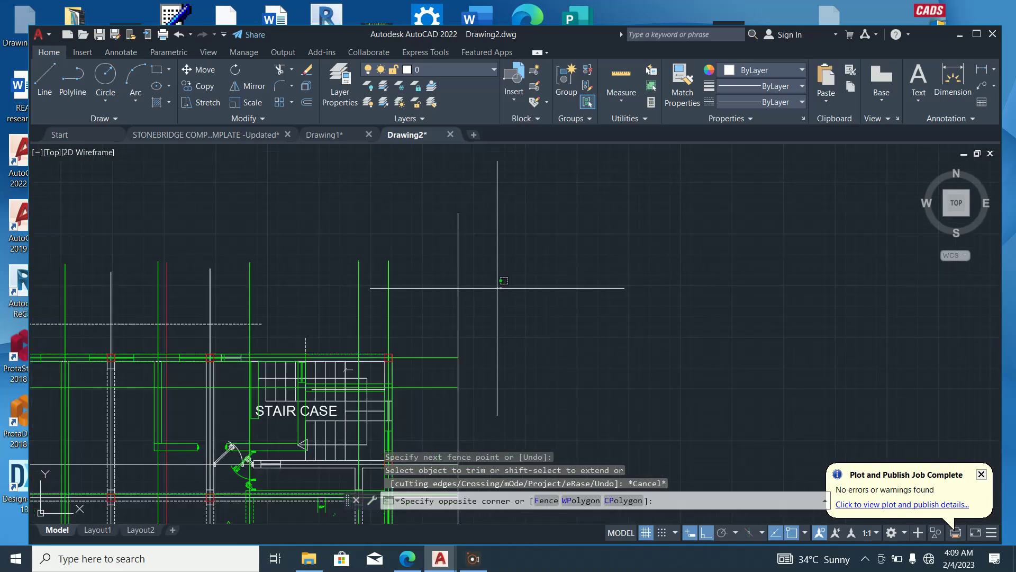
left_click(441, 243)
key("Delete")
scroll(583, 233, "down", 4)
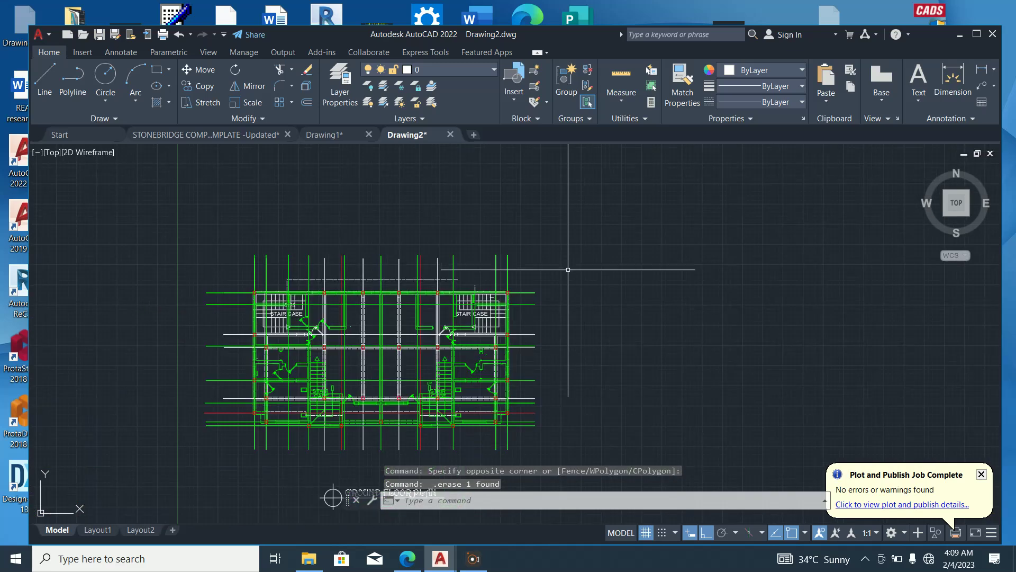
Draw a horizontal line above the plan, crossing the upper ends of all vertical grid lines
type("l")
key("Return")
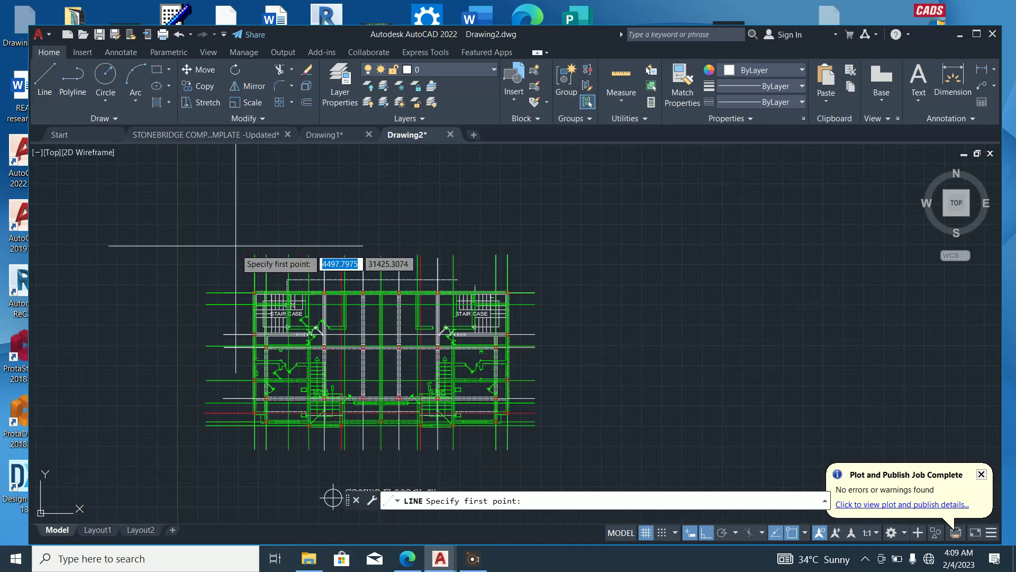
left_click(237, 261)
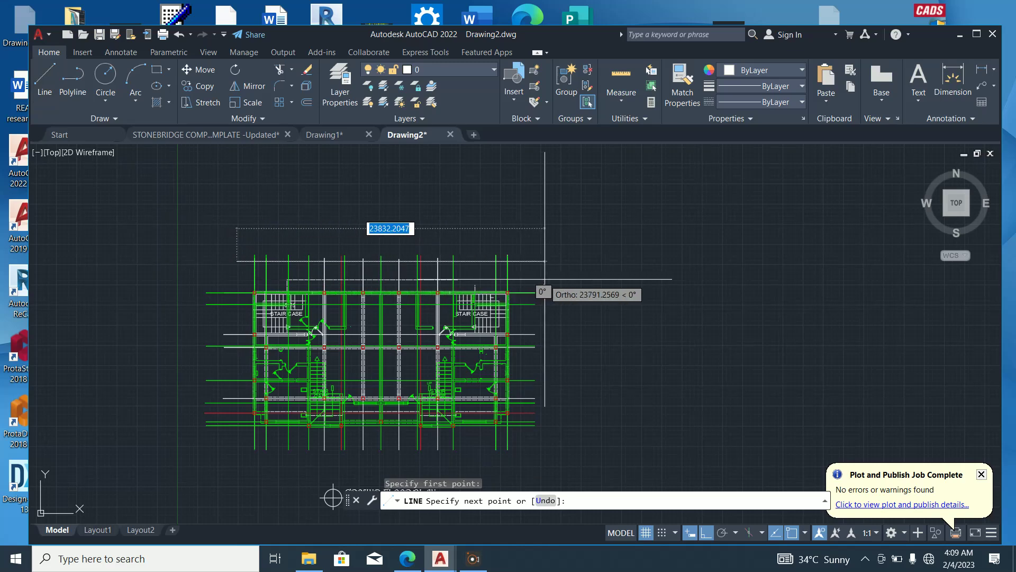
left_click(524, 261)
key("Escape")
Trim the upper ends of the vertical grid lines over the right half of the plan to the horizontal cutting line
scroll(523, 261, "up", 5)
type("TR")
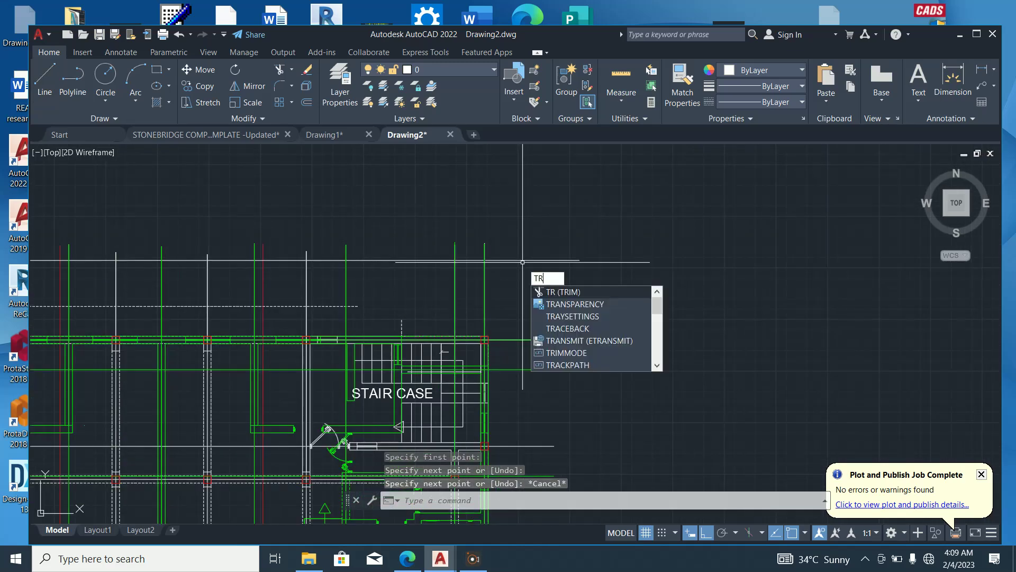
key("Return")
left_click(509, 249)
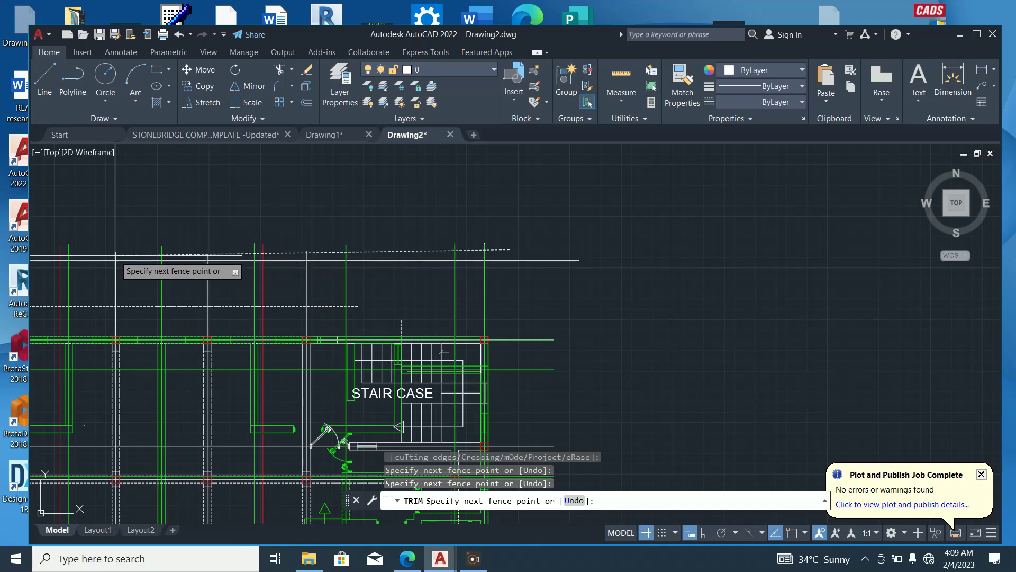
key("Return")
scroll(506, 249, "down", 2)
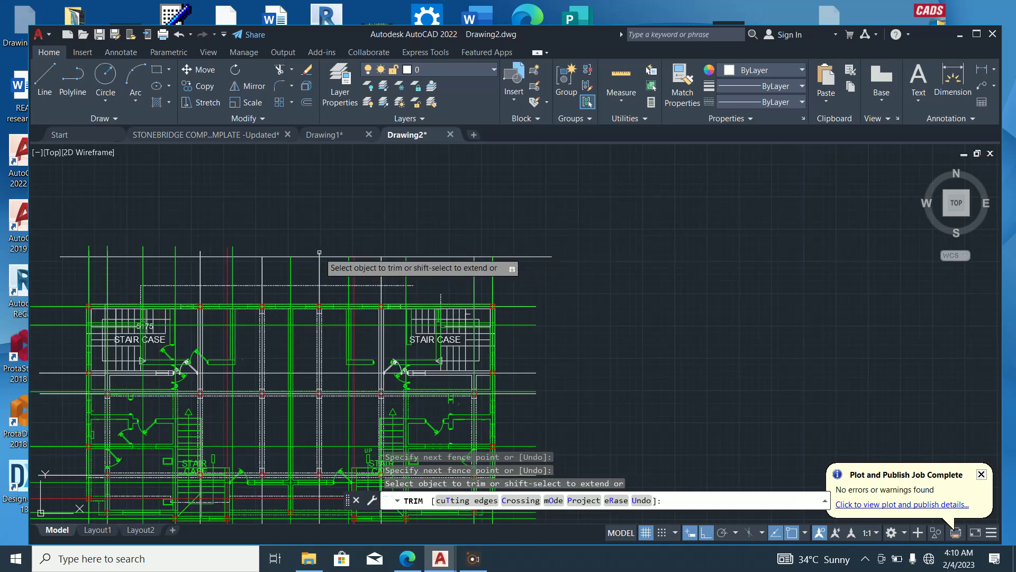
Trim the upper ends of the remaining vertical grid lines over the left half of the plan to the cutting line
scroll(345, 254, "up", 5)
left_click(300, 257)
scroll(582, 249, "down", 2)
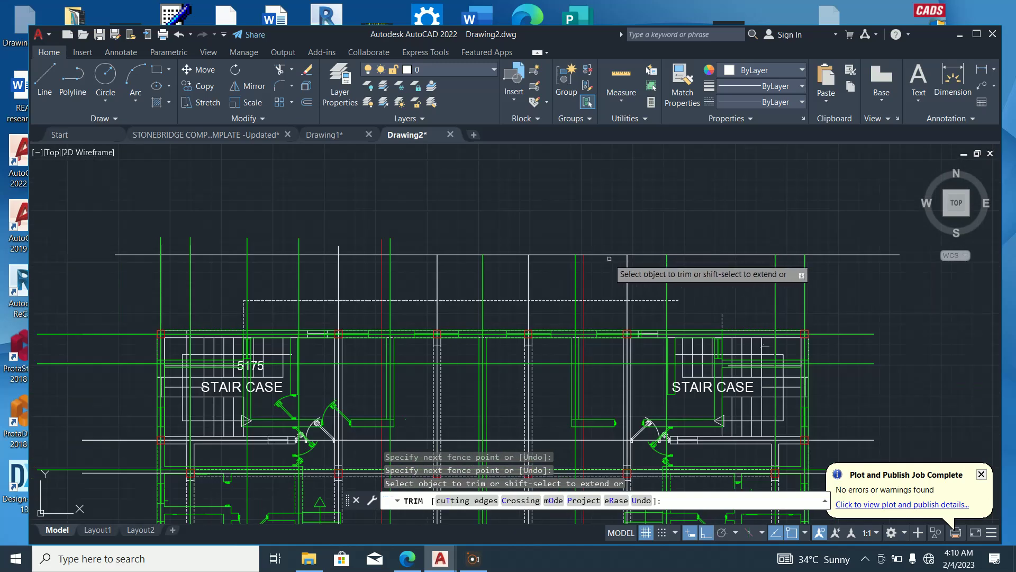
scroll(399, 254, "up", 2)
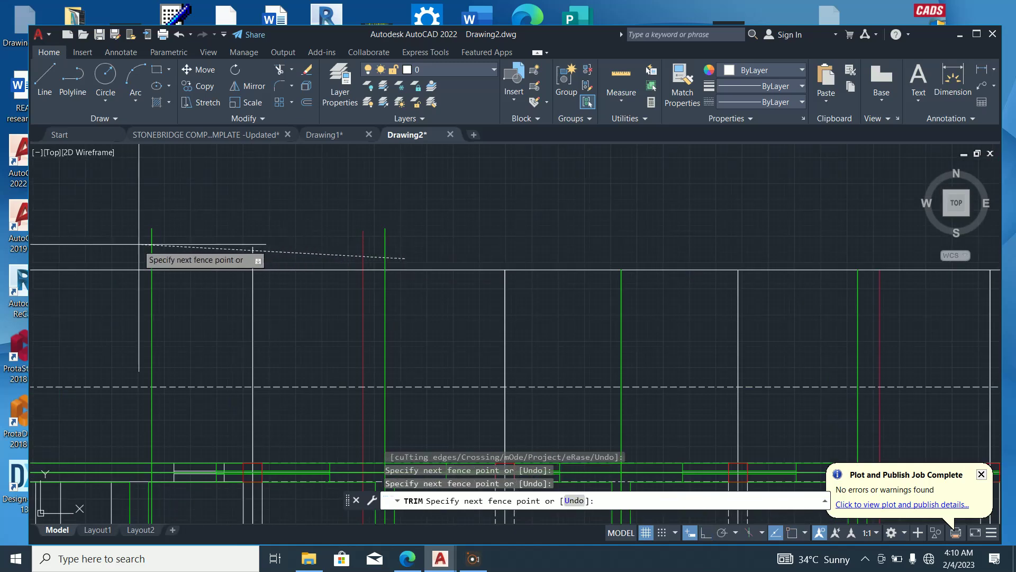
key("Return")
scroll(513, 250, "down", 3)
scroll(412, 249, "up", 1)
scroll(423, 253, "up", 2)
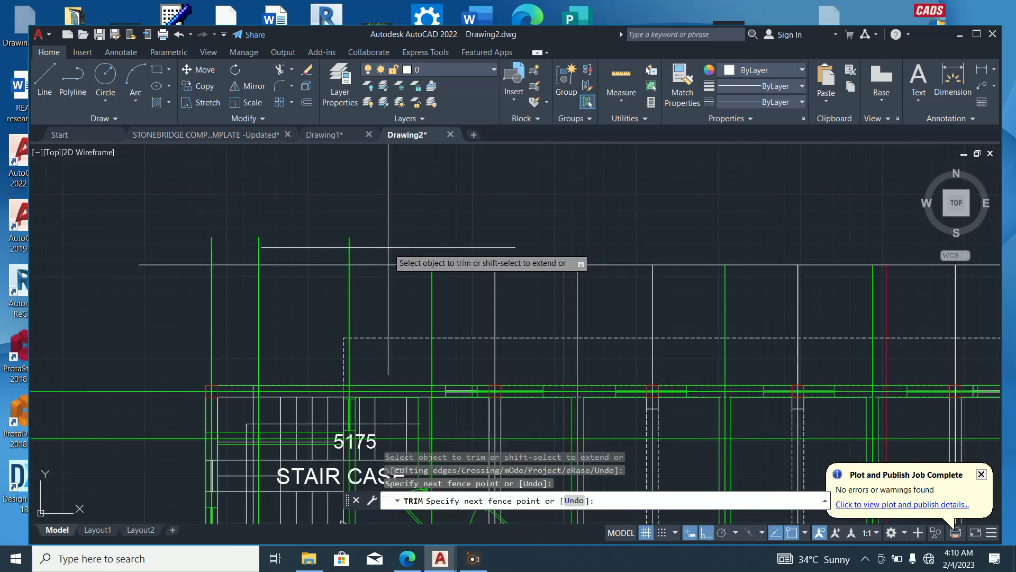
left_click(192, 253)
key("Return")
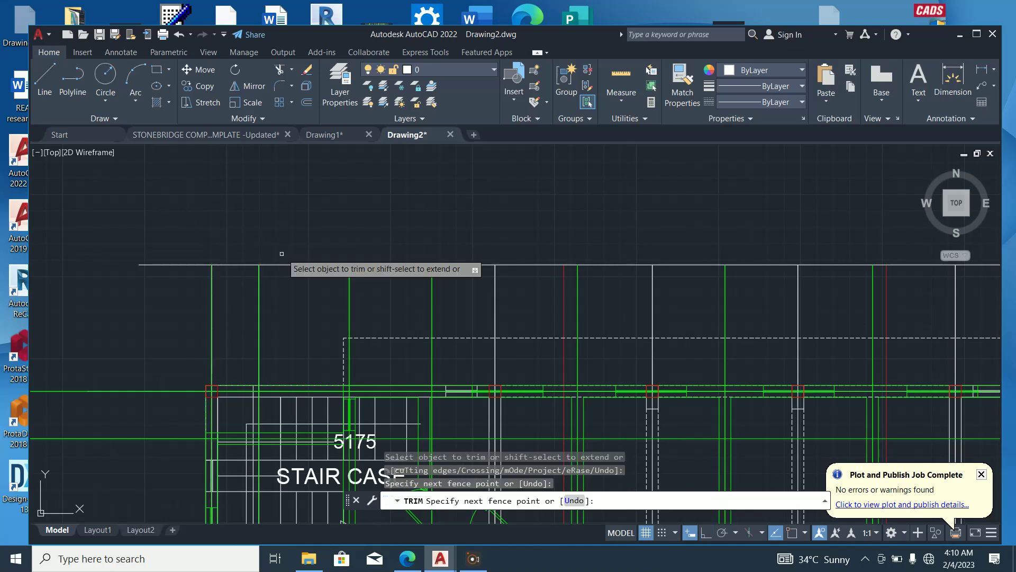
key("Escape")
Delete the horizontal cutting line above the plan
left_click(195, 283)
left_click(159, 233)
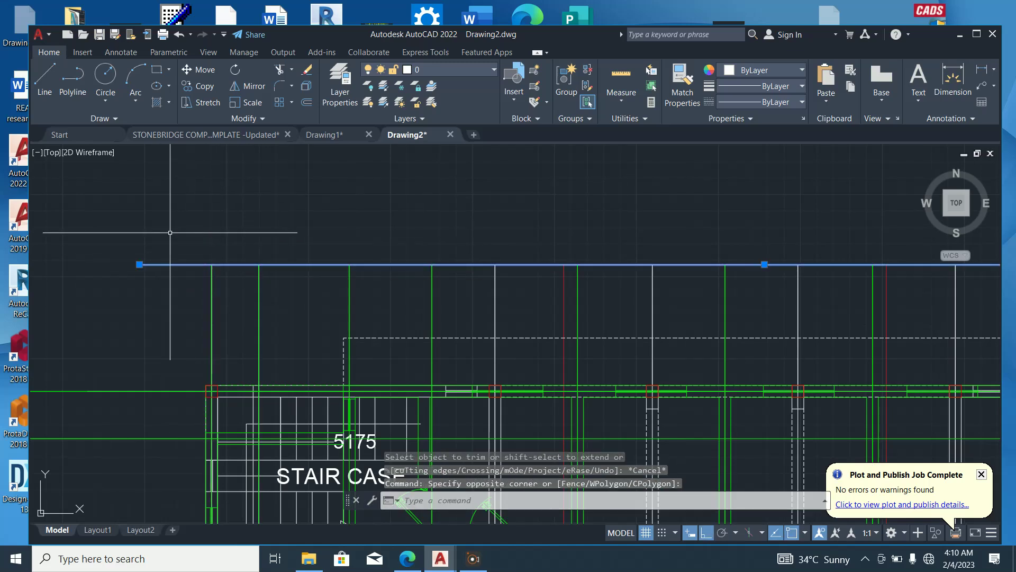
key("Delete")
scroll(354, 274, "down", 5)
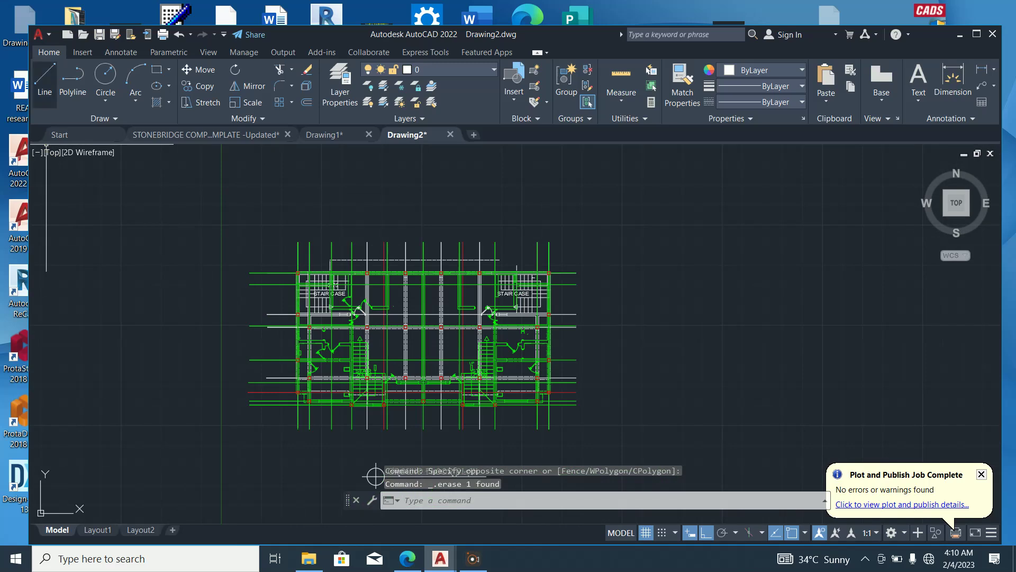
Draw a vertical line to the left of the plan, crossing the left ends of the horizontal grid lines
type("l")
key("Return")
left_click(375, 413)
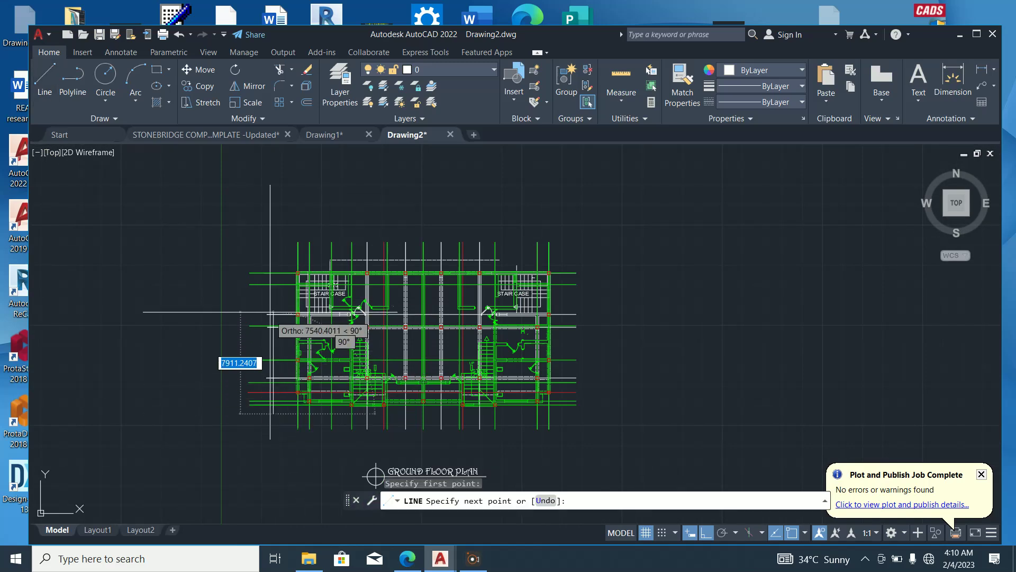
key("Escape")
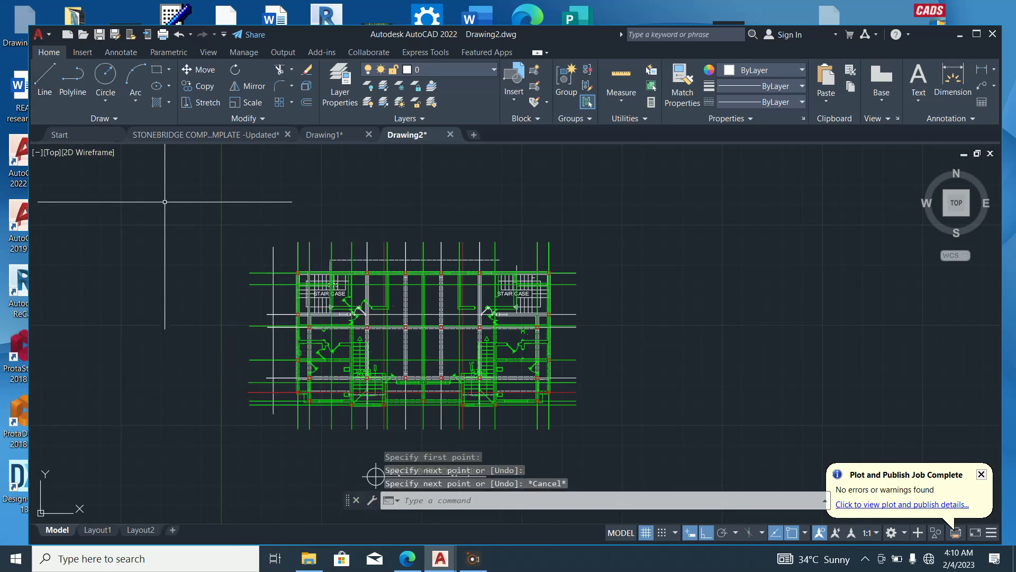
Trim the left ends of the horizontal grid lines back to the vertical cutting line
key("Return")
scroll(284, 417, "up", 2)
mouse_move(254, 414)
left_mouse_down()
mouse_move(265, 233)
mouse_move(254, 170)
left_mouse_up()
scroll(273, 248, "down", 2)
key("Escape")
Delete the vertical cutting line on the left side of the plan
scroll(277, 253, "up", 5)
left_click(276, 305)
left_click(223, 283)
key("Delete")
scroll(244, 302, "down", 5)
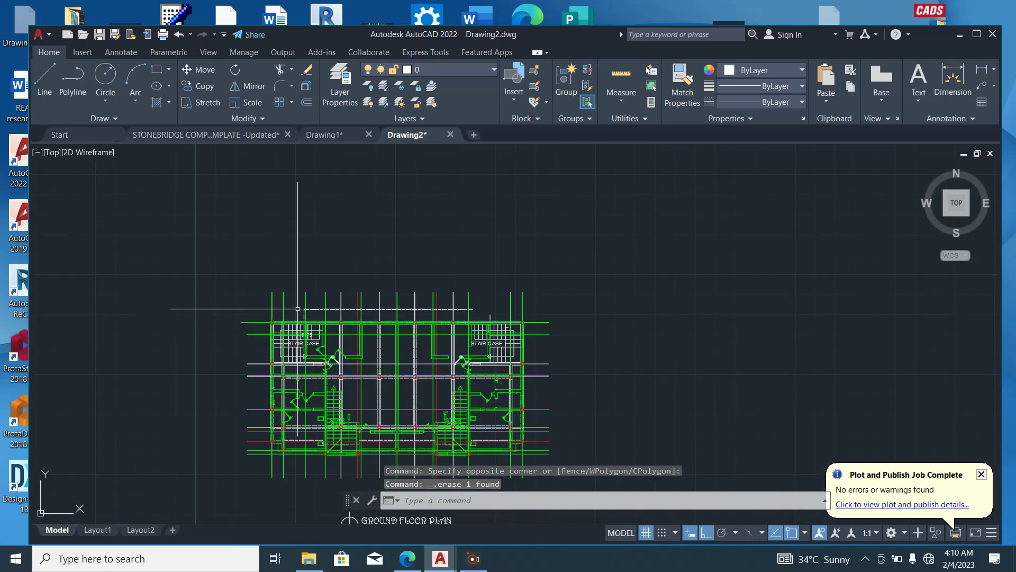
Inspect the trimmed grid lines and columns across the overlaid ground floor plan
scroll(410, 365, "up", 4)
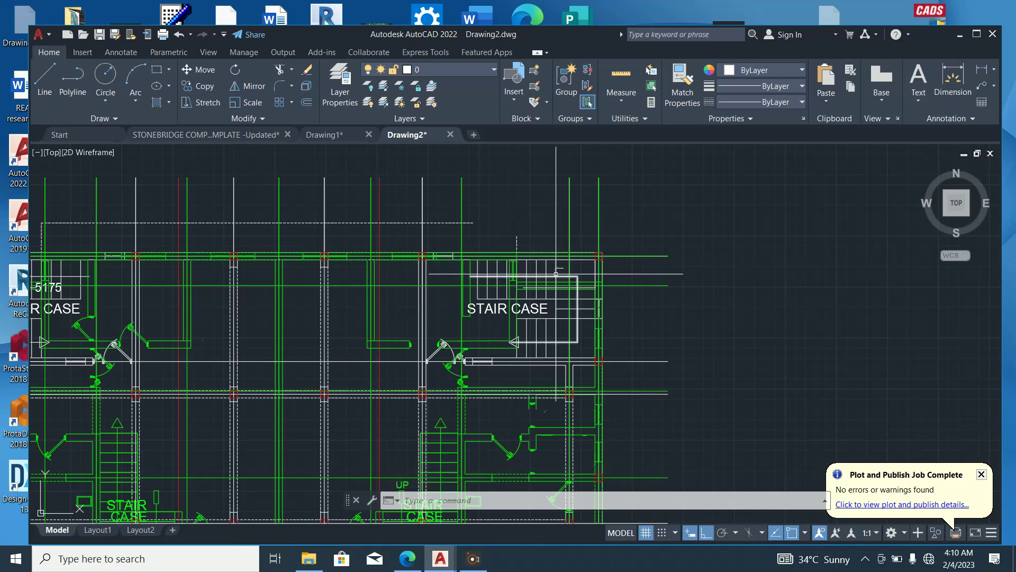
scroll(555, 274, "down", 2)
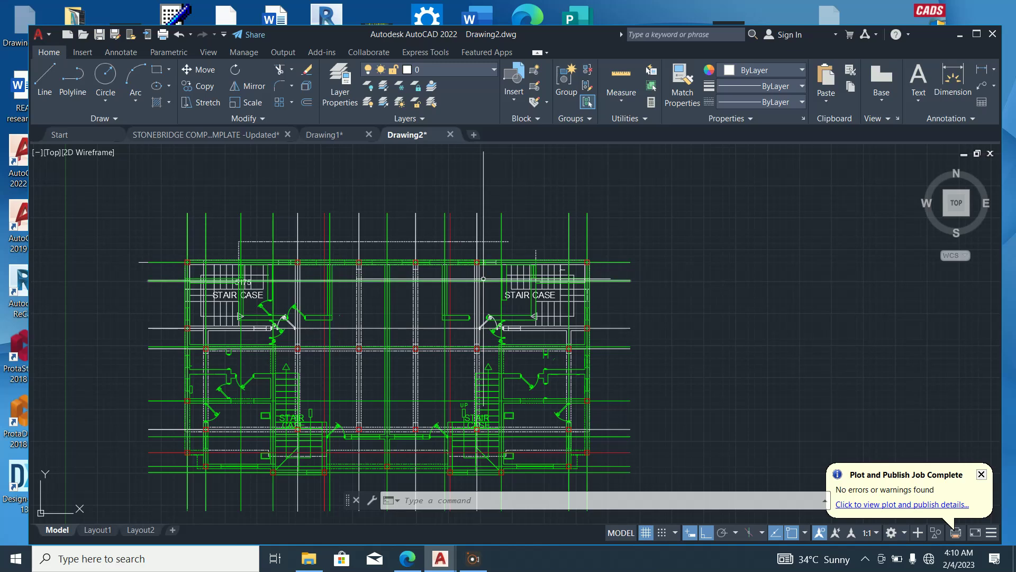
scroll(507, 472, "up", 5)
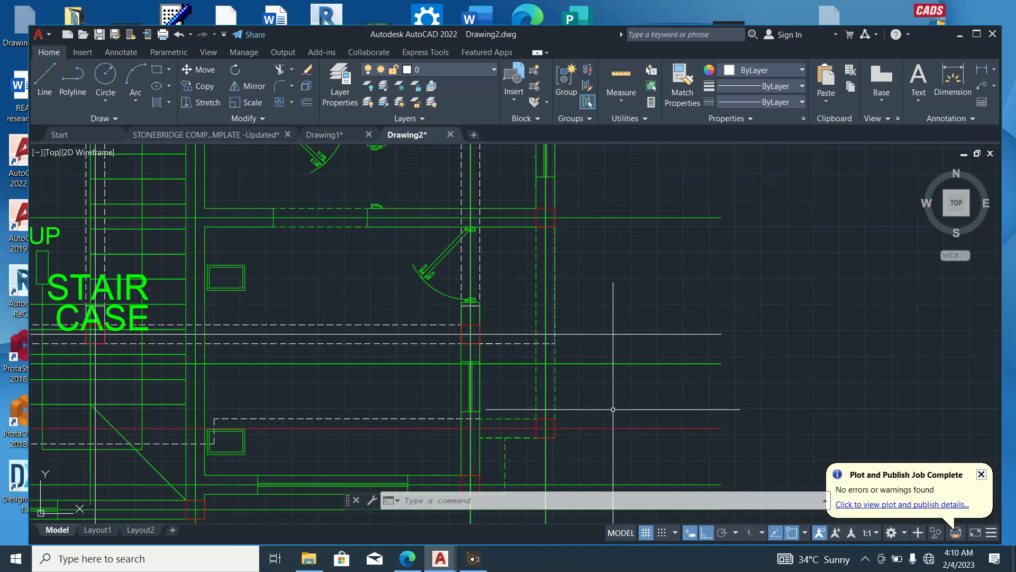
scroll(609, 406, "down", 2)
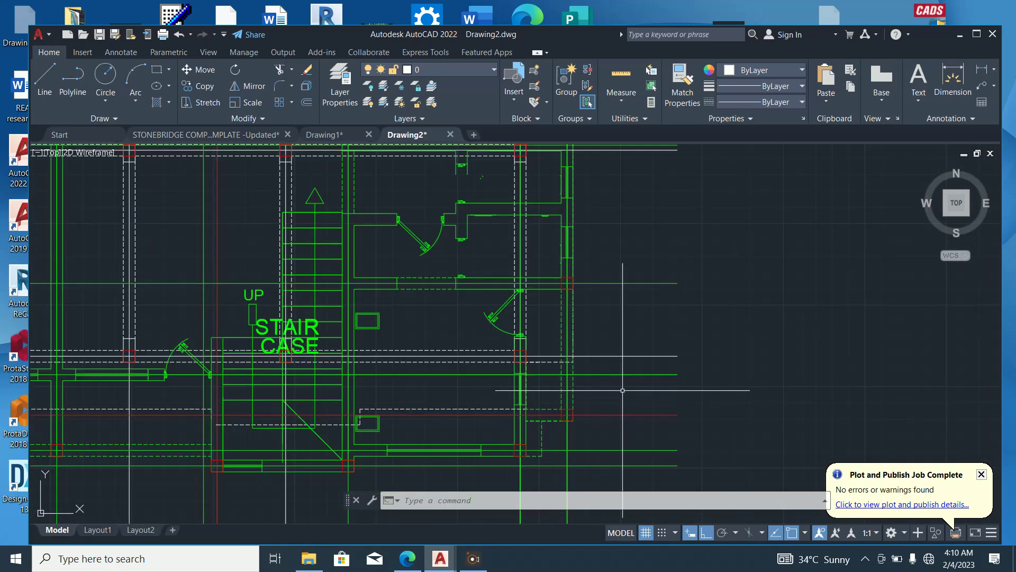
scroll(623, 398, "down", 2)
scroll(627, 400, "down", 10)
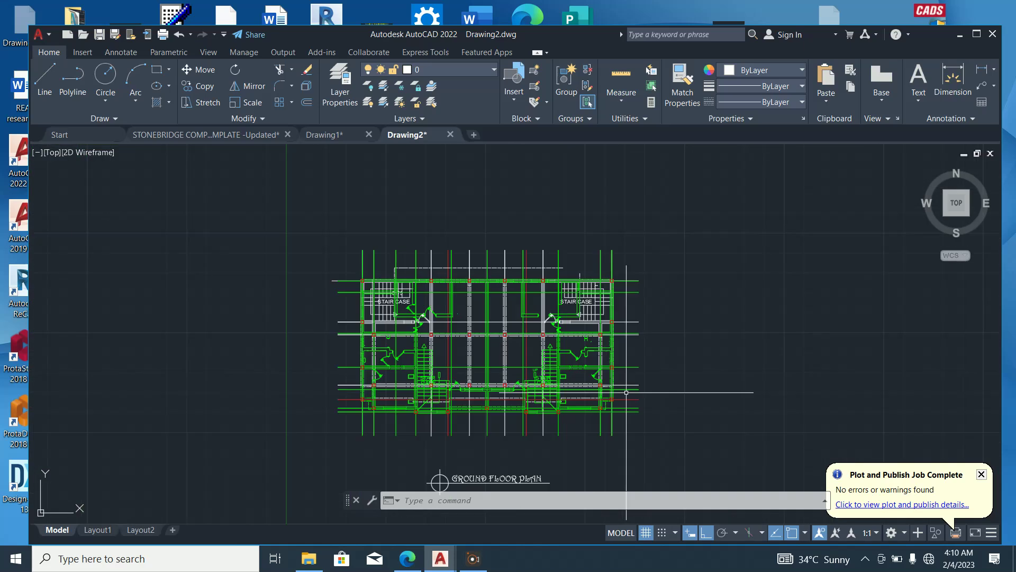
scroll(616, 417, "up", 2)
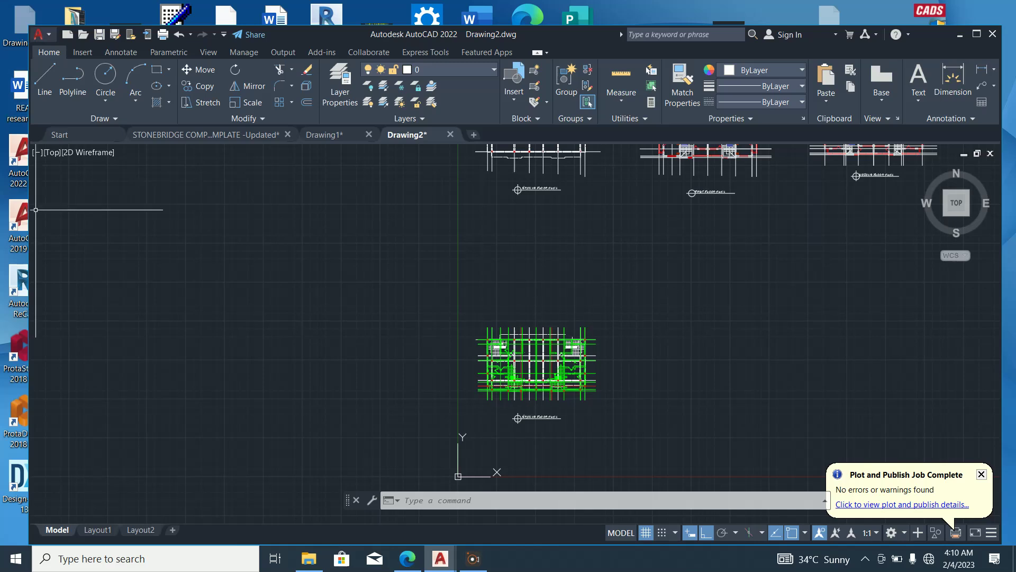
Save the drawing to the Desktop as ARC TOYINBO in AutoCAD 2013/LT2013 DXF format
left_click(42, 35)
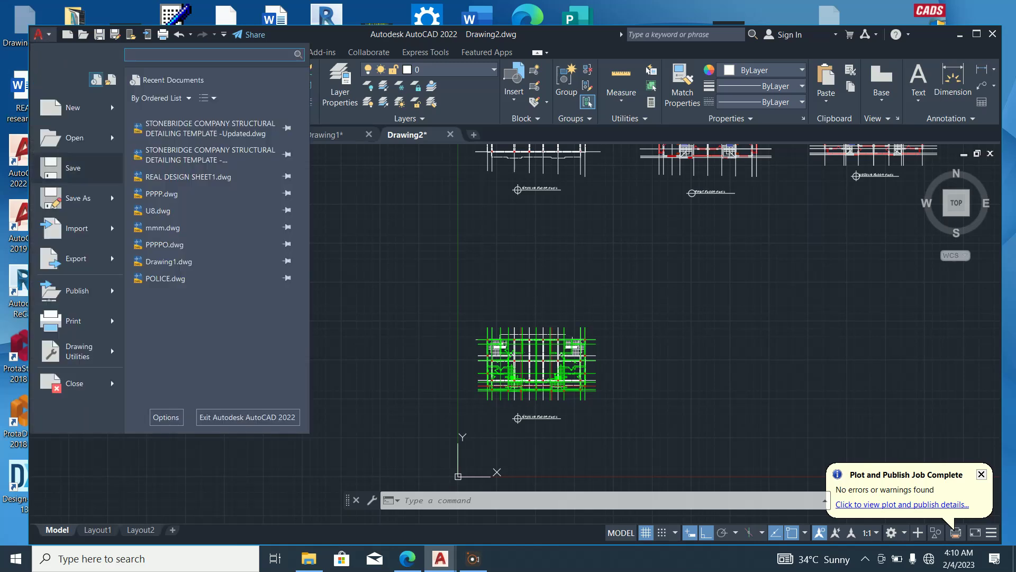
left_click(74, 198)
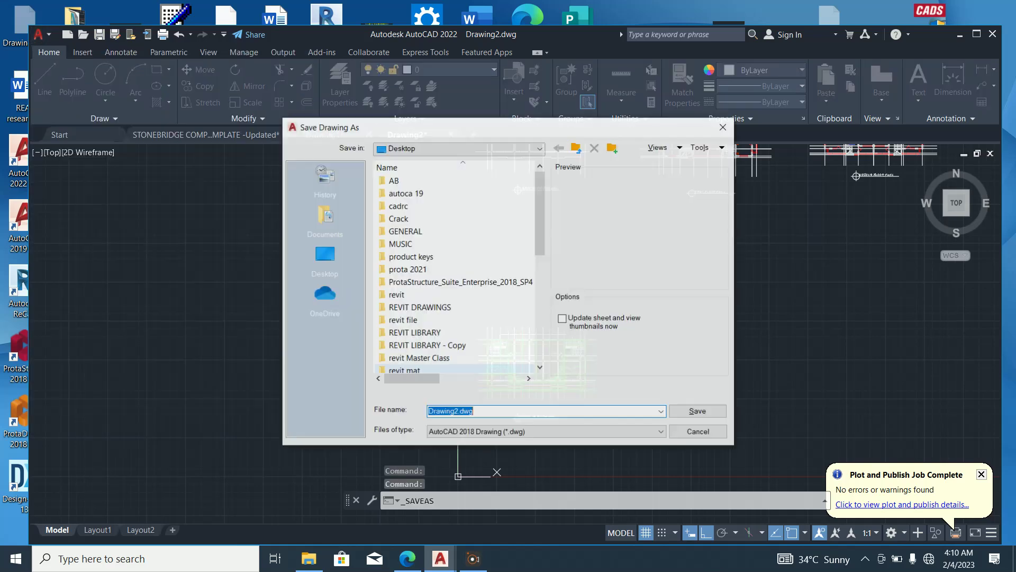
left_click(324, 255)
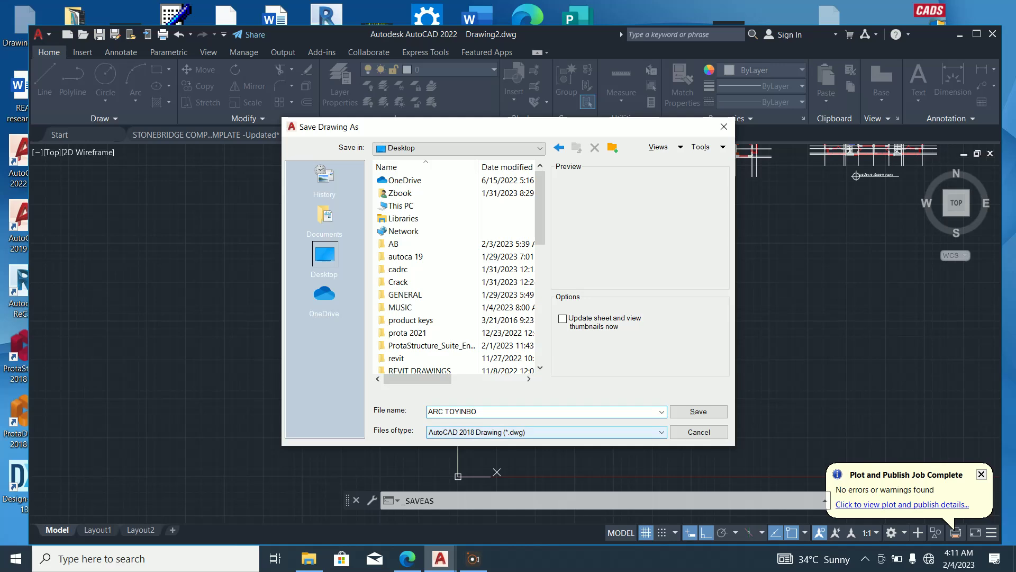
left_click(548, 432)
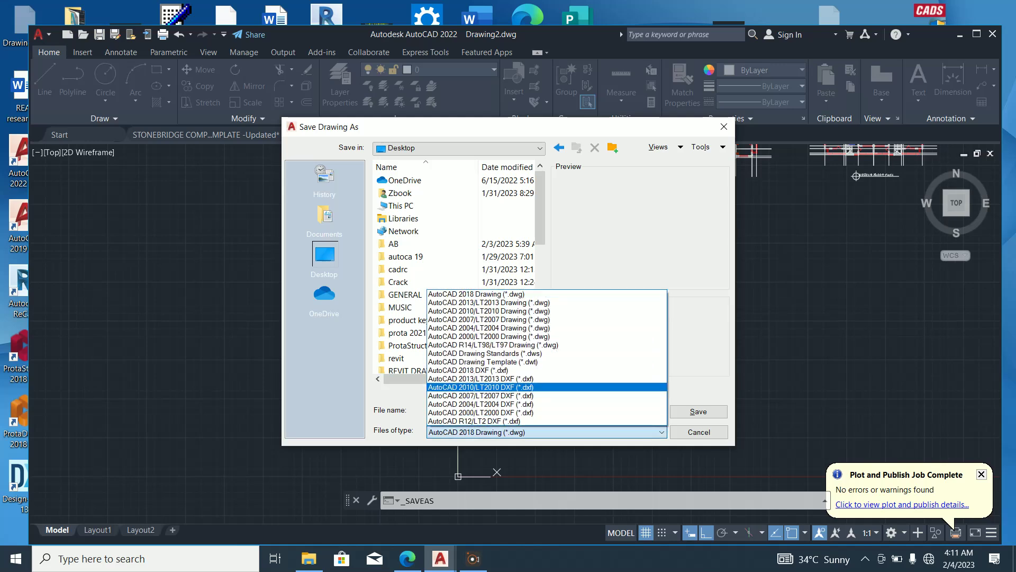
key("Return")
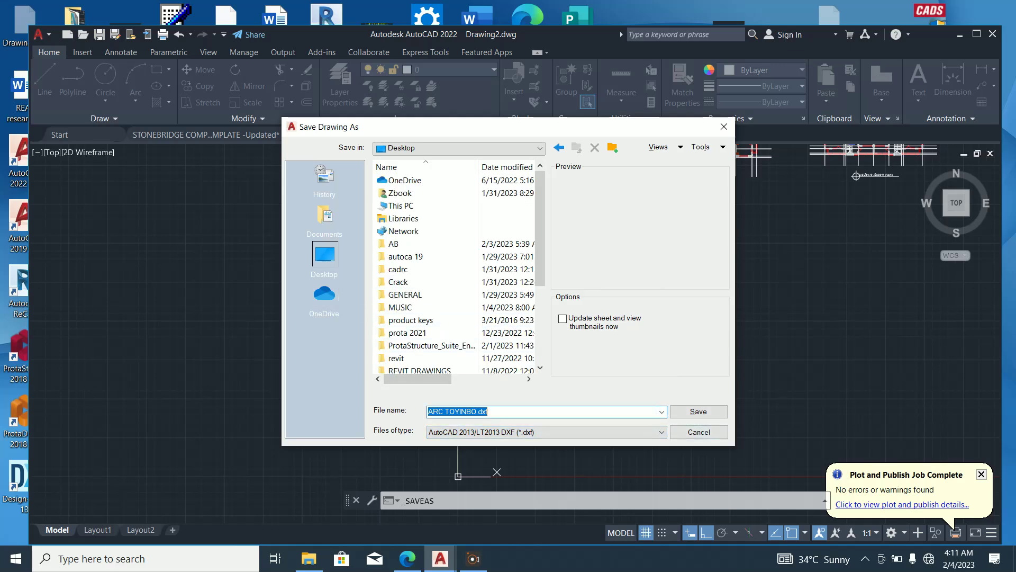
key("Return")
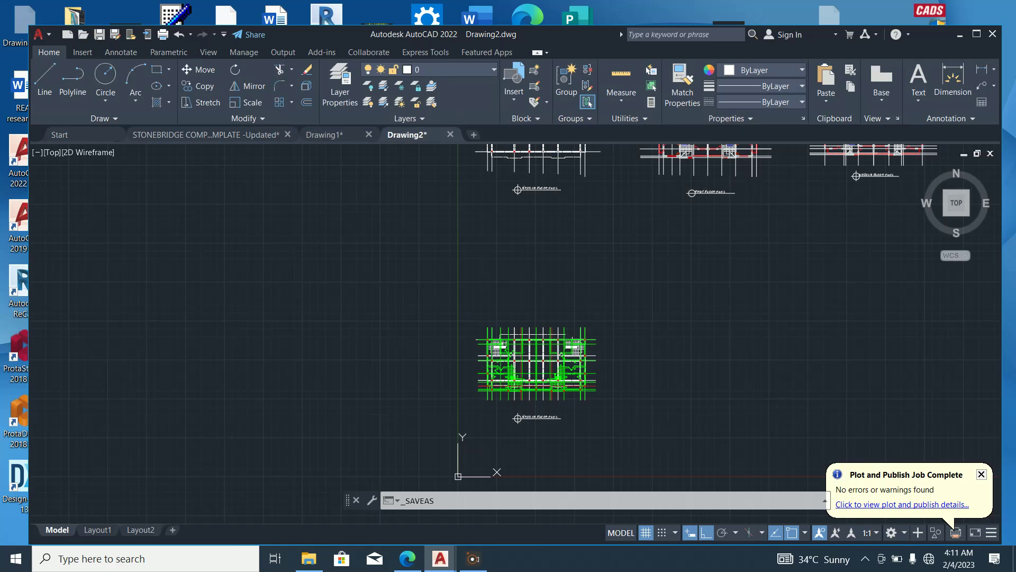
scroll(581, 378, "up", 2)
scroll(551, 349, "down", 2)
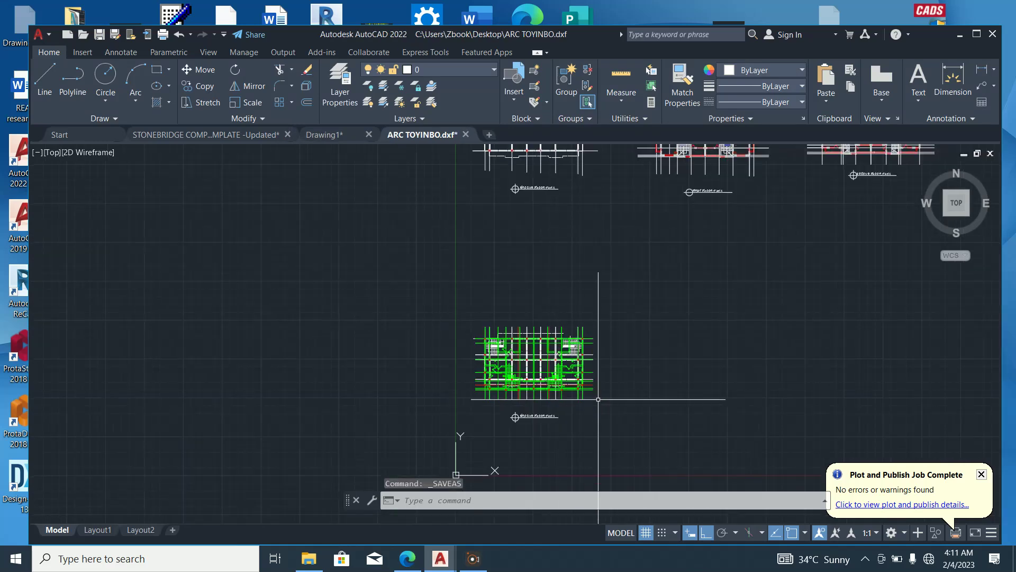